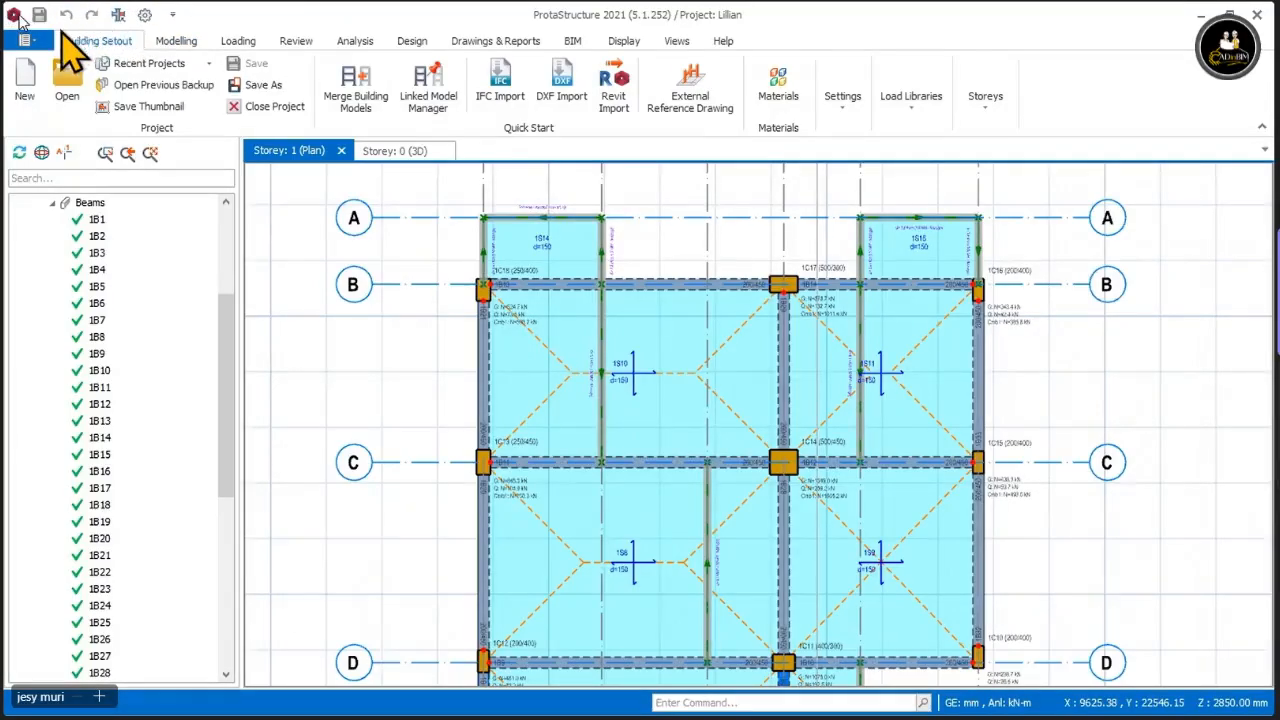
pyautogui.click(14, 15)
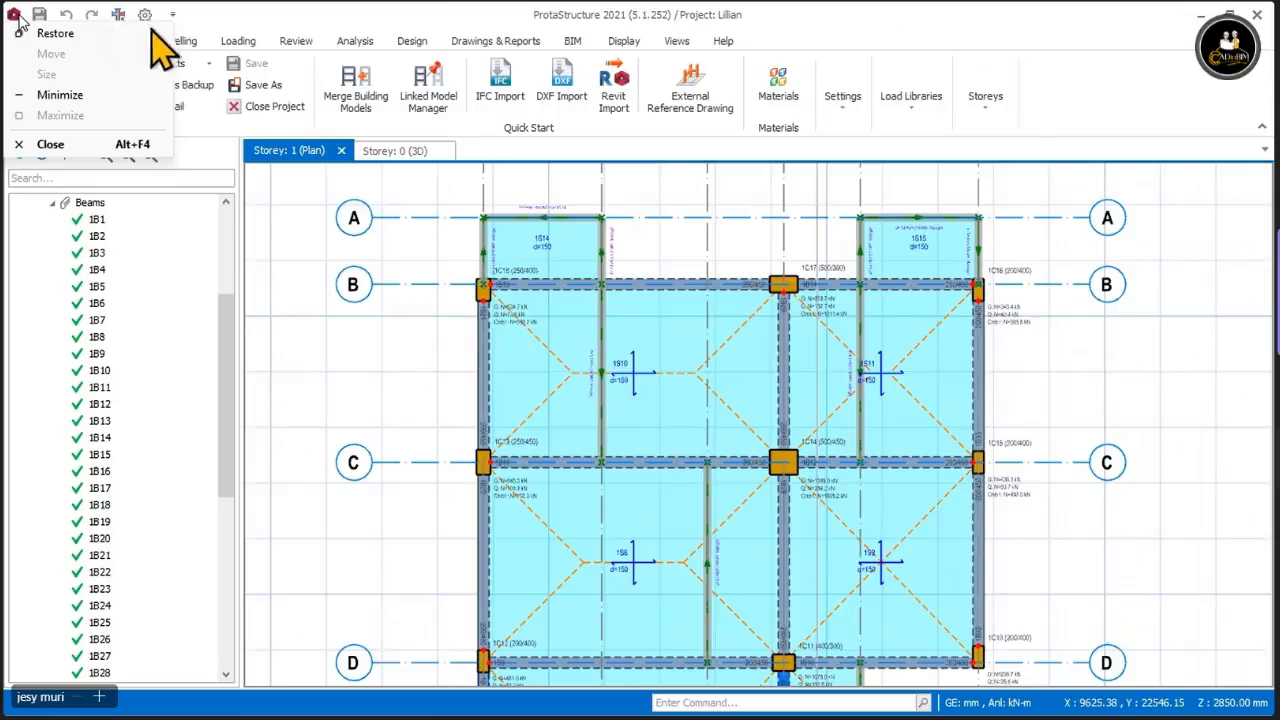
pyautogui.click(17, 17)
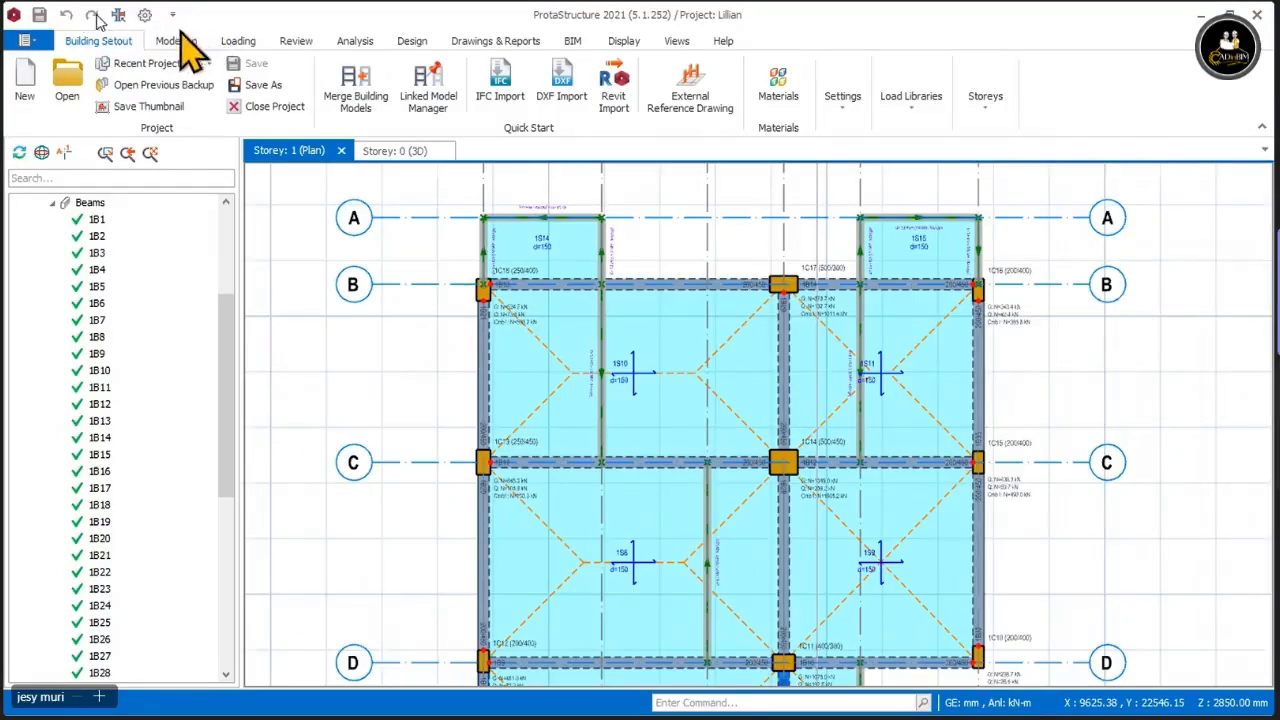
pyautogui.click(172, 15)
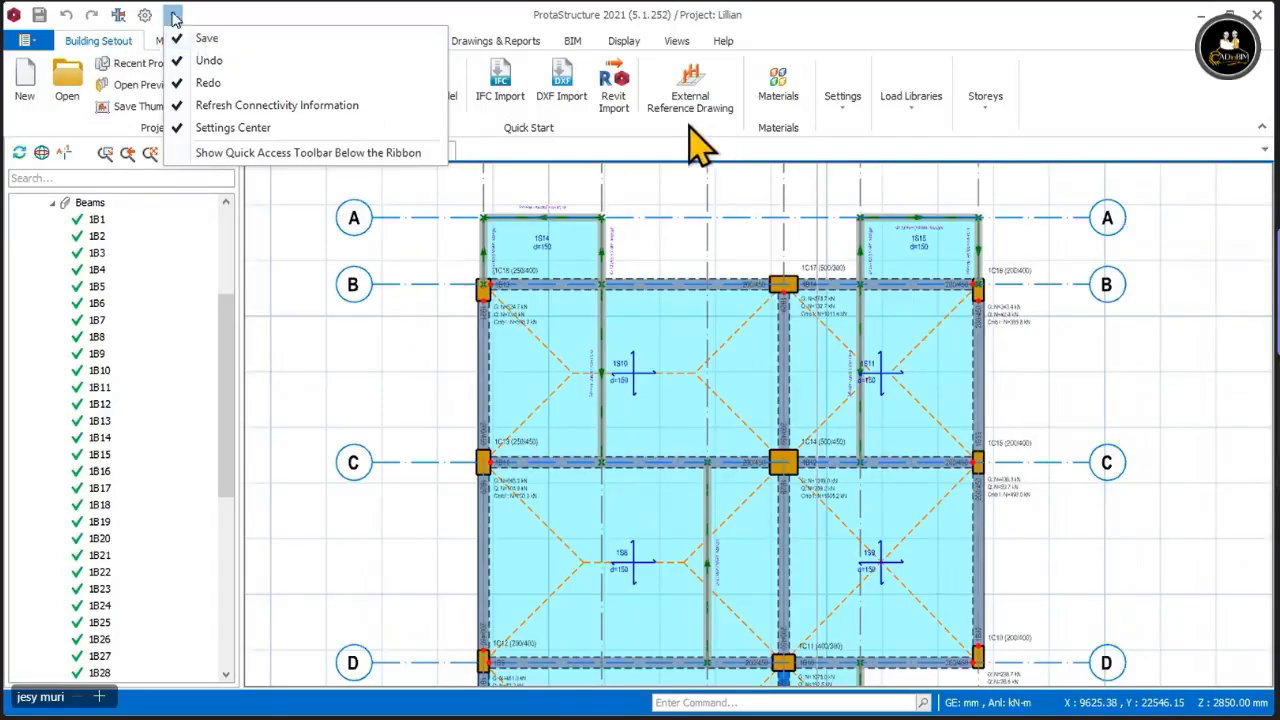
pyautogui.click(175, 17)
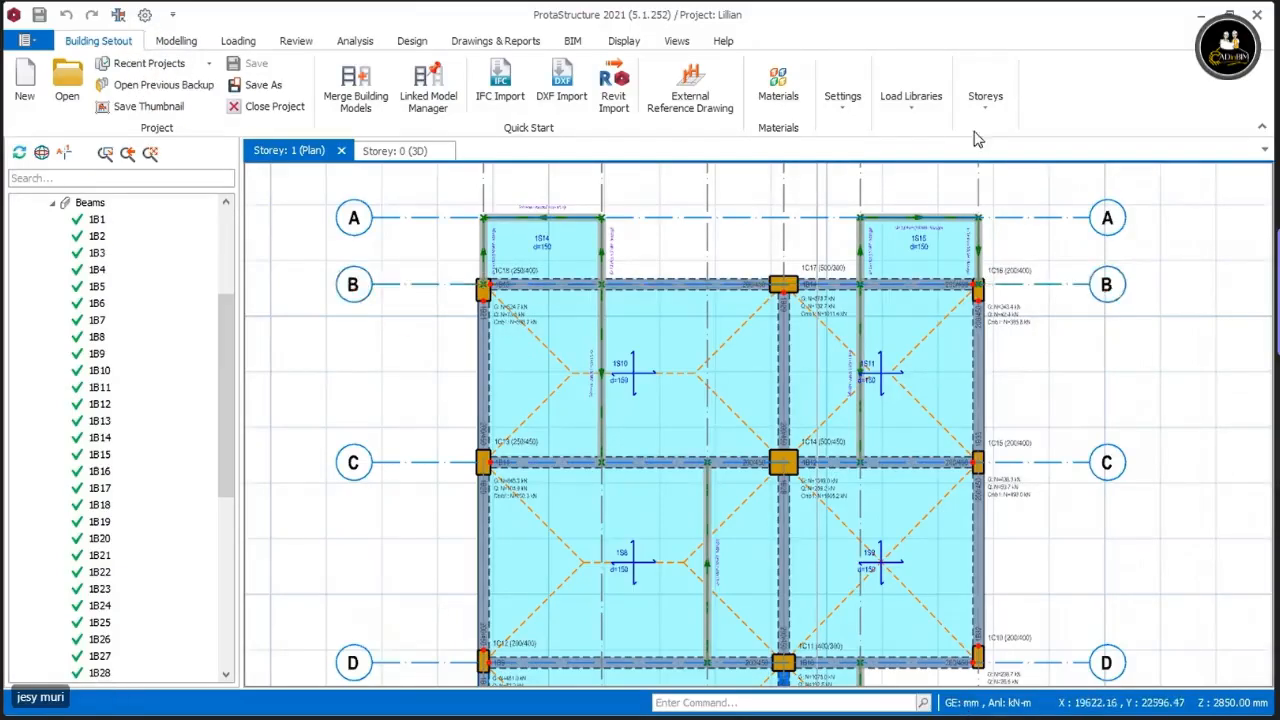
# Step: In the ProtaStructure Environment settings of the Settings Center, set the length step to 5 mm
pyautogui.click(841, 110)
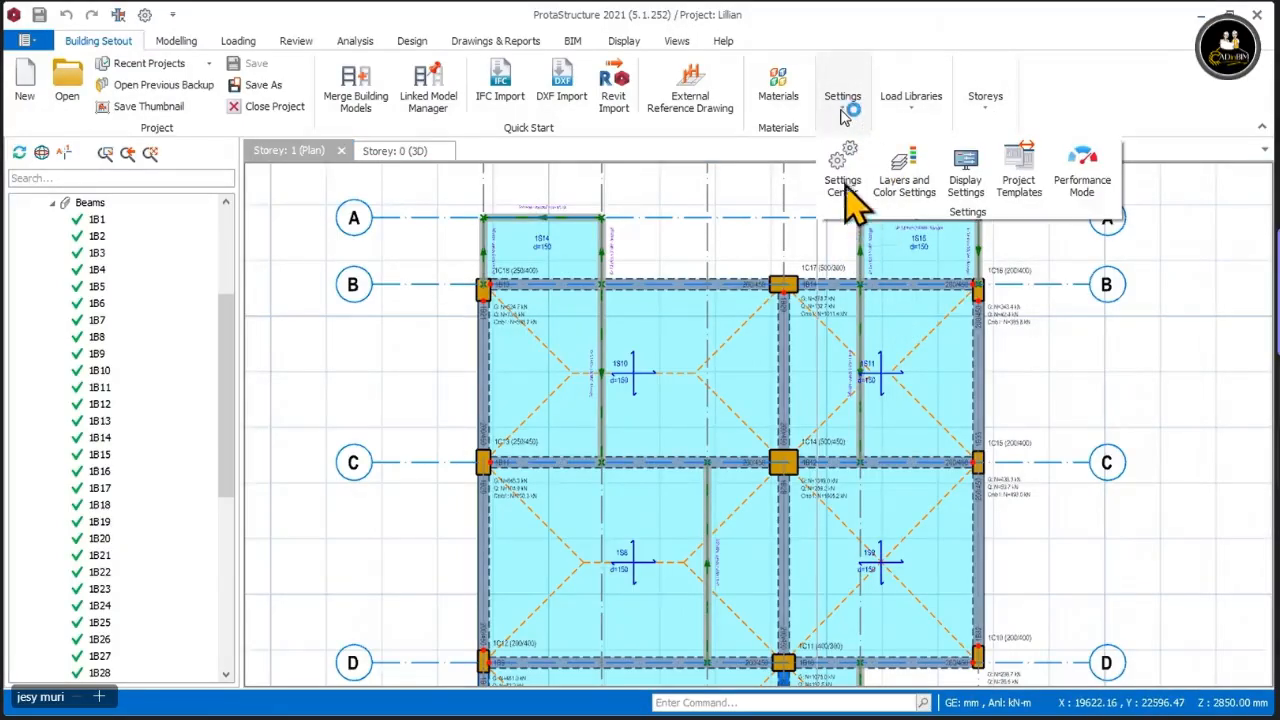
pyautogui.click(846, 165)
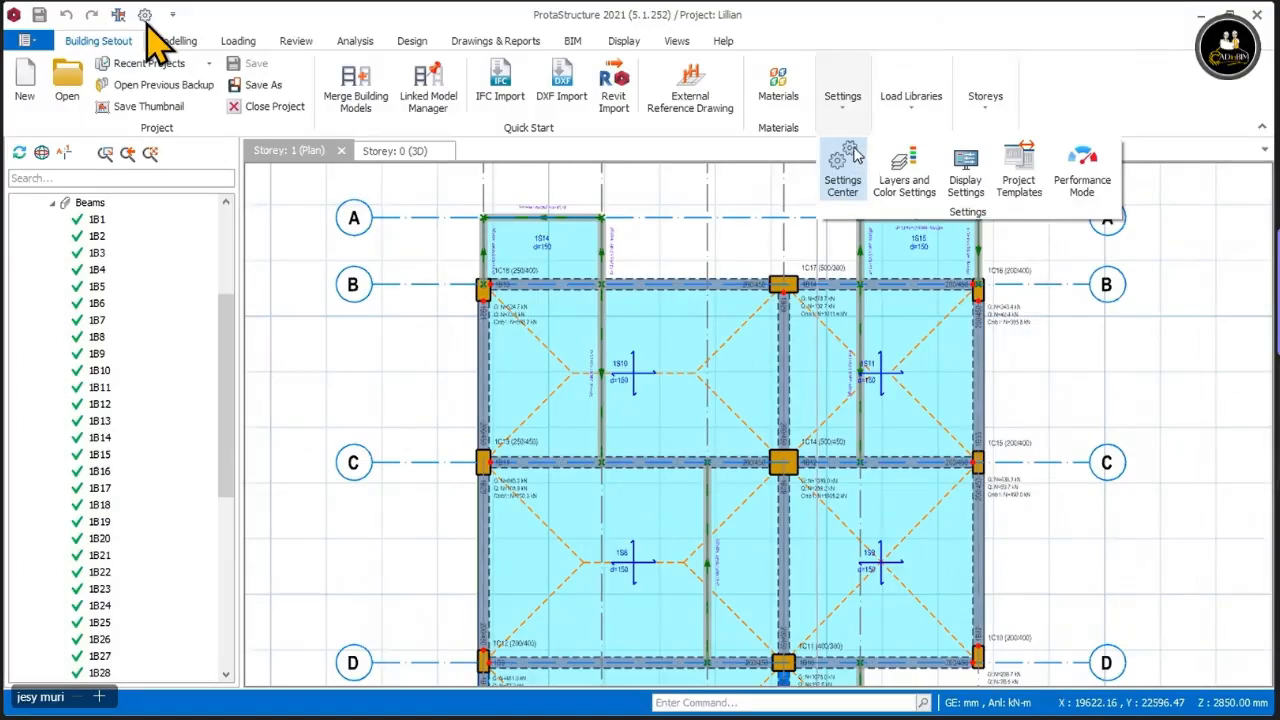
pyautogui.click(853, 152)
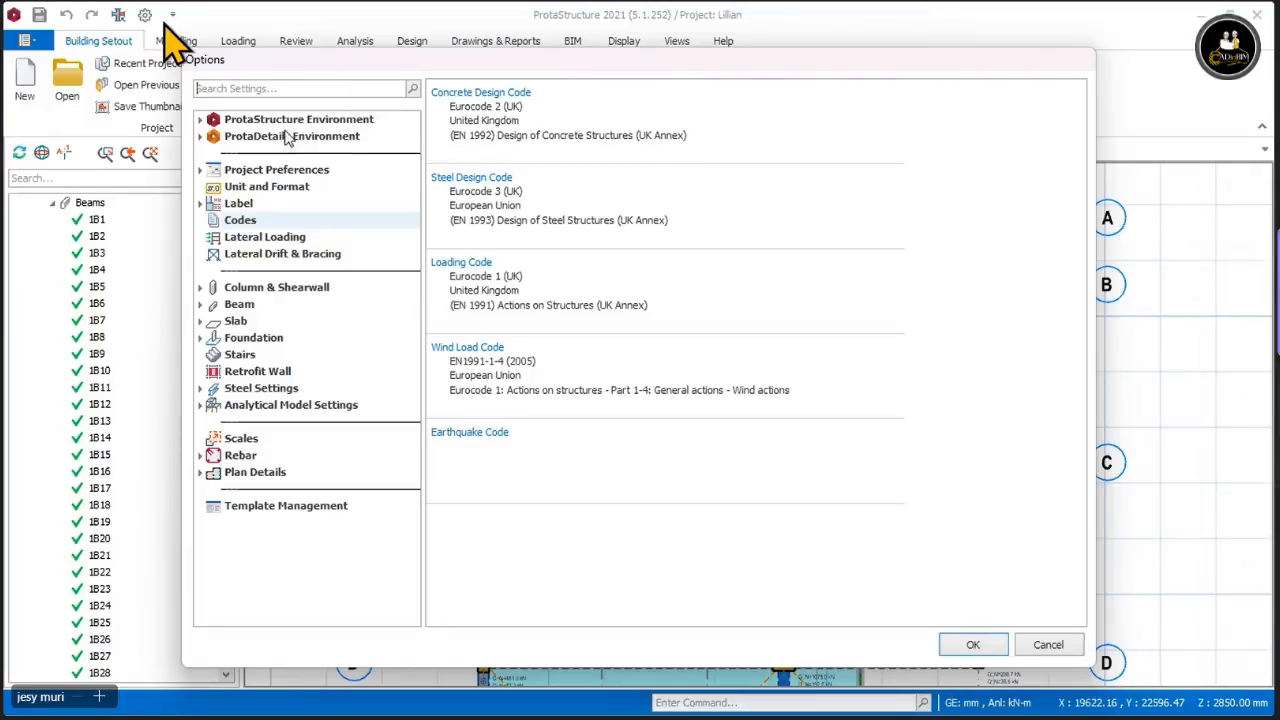
pyautogui.moveTo(408, 66)
pyautogui.mouseDown()
pyautogui.moveTo(422, 108)
pyautogui.moveTo(423, 74)
pyautogui.mouseUp()
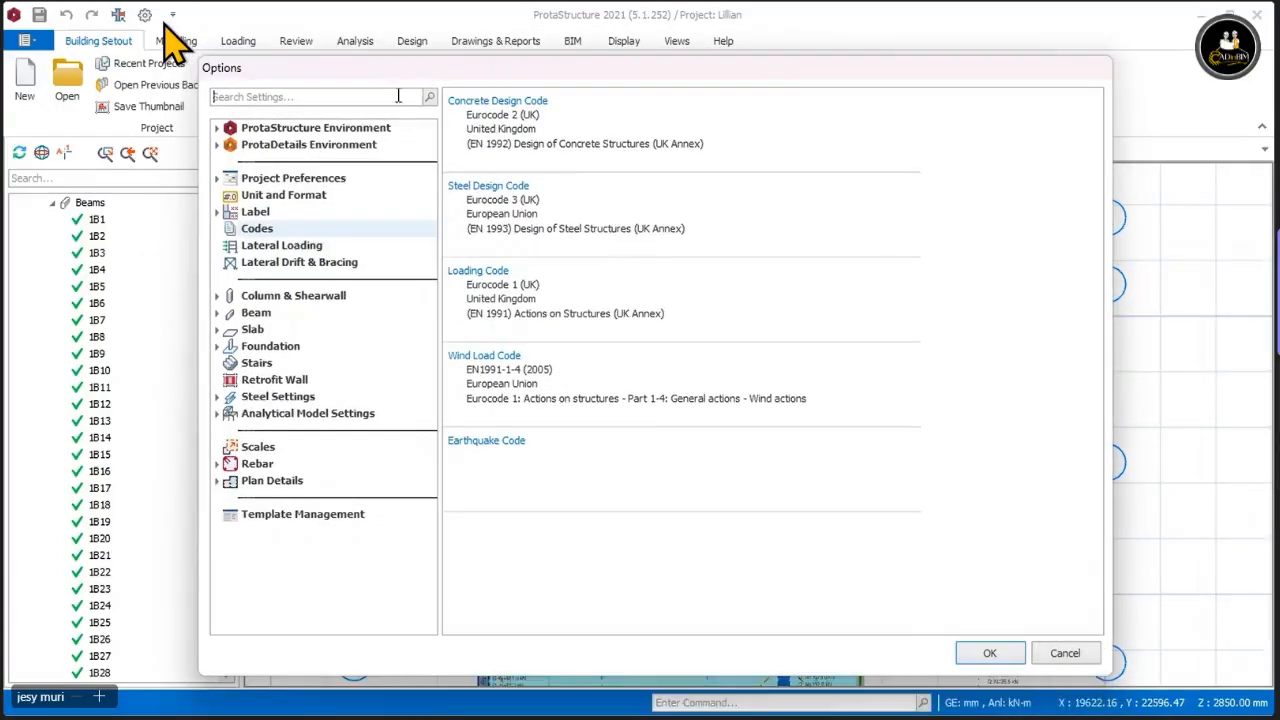
pyautogui.click(375, 135)
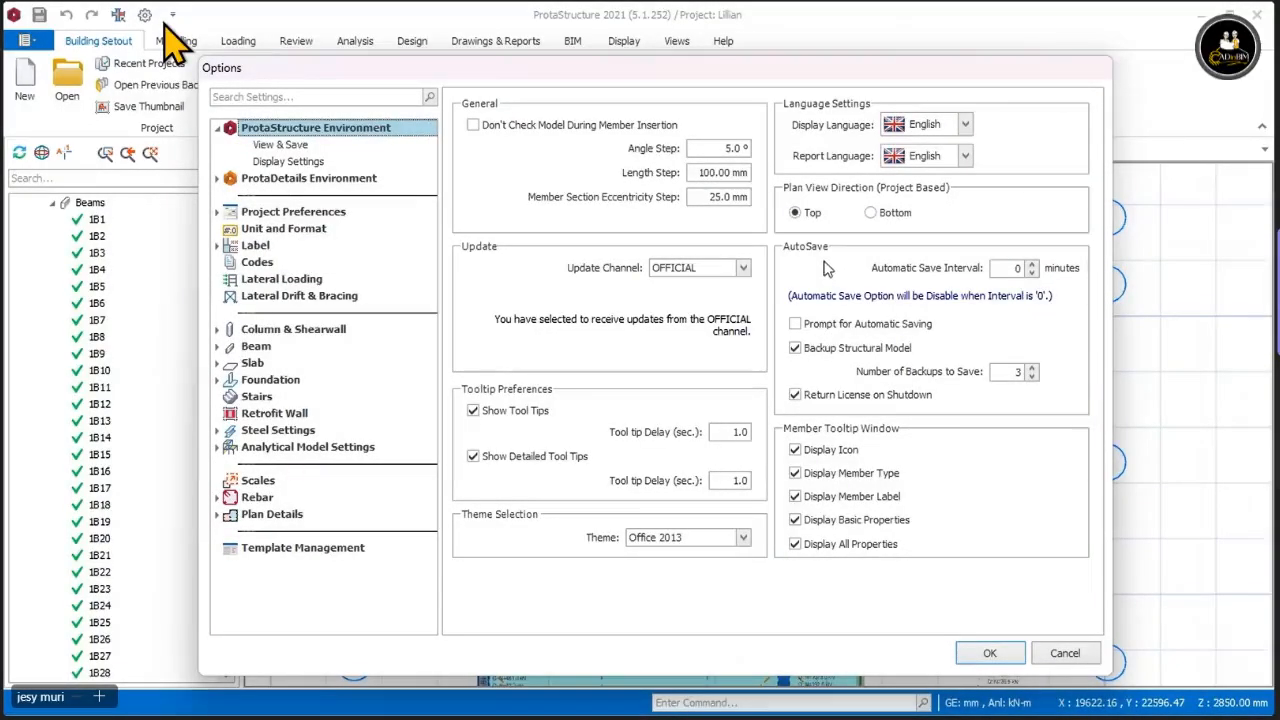
pyautogui.moveTo(799, 70); pyautogui.dragTo(795, 45)
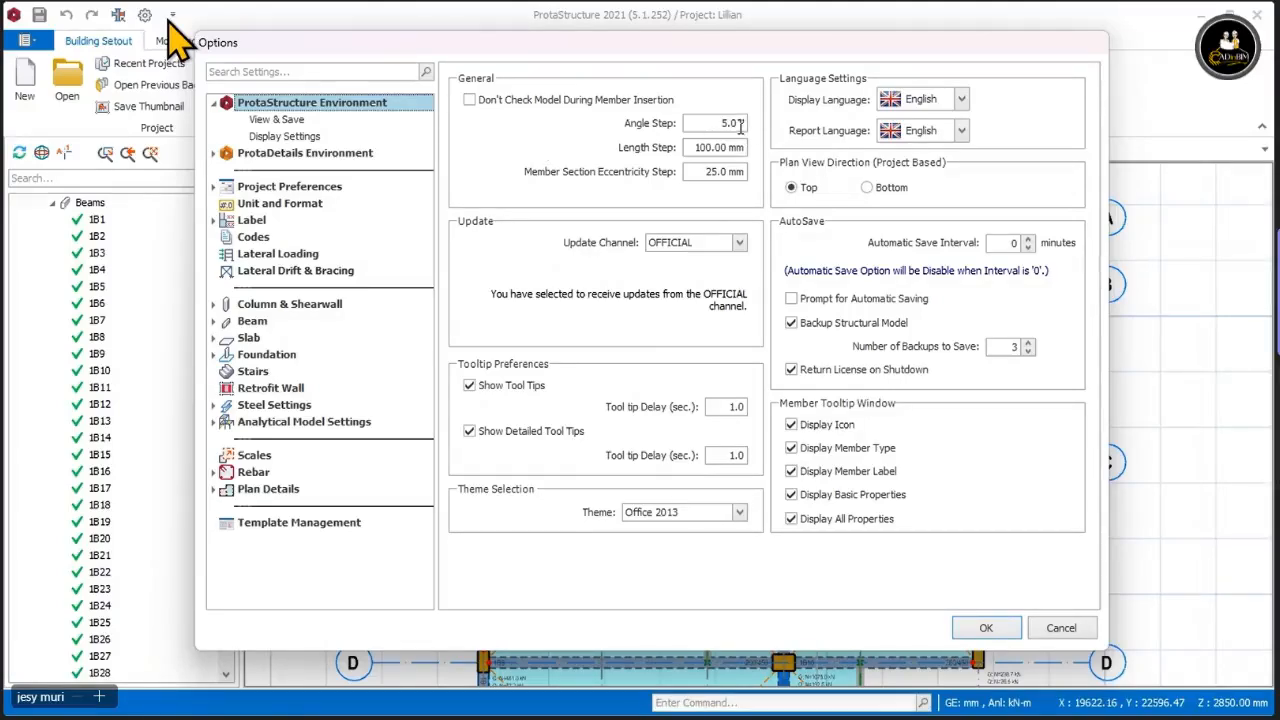
pyautogui.moveTo(740, 123); pyautogui.dragTo(714, 123)
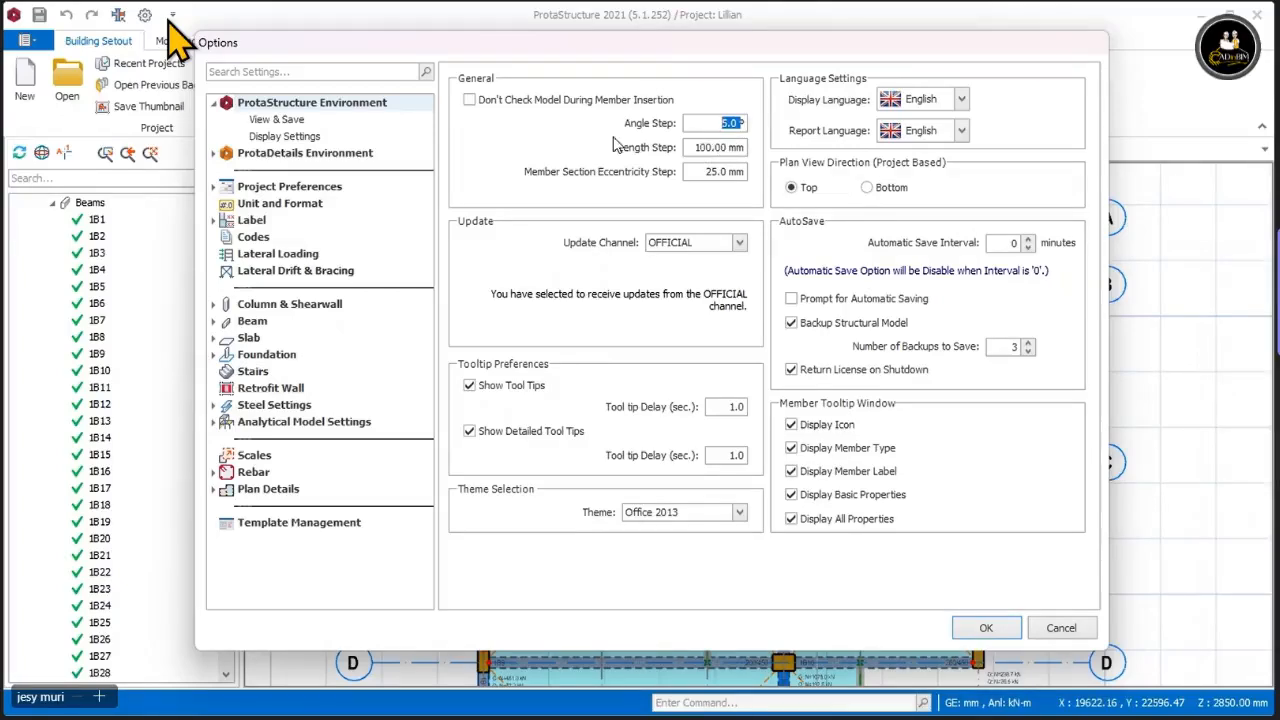
pyautogui.click(709, 147)
pyautogui.write('5')
pyautogui.click(982, 627)
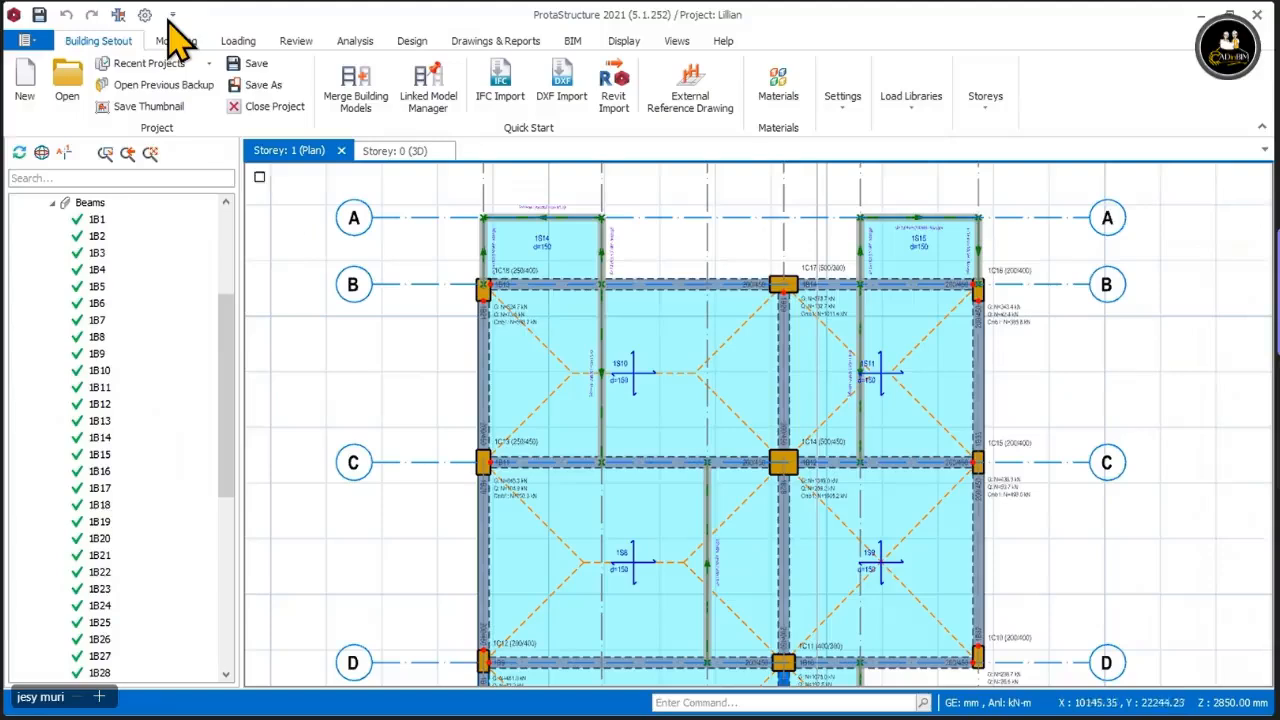
pyautogui.click(172, 40)
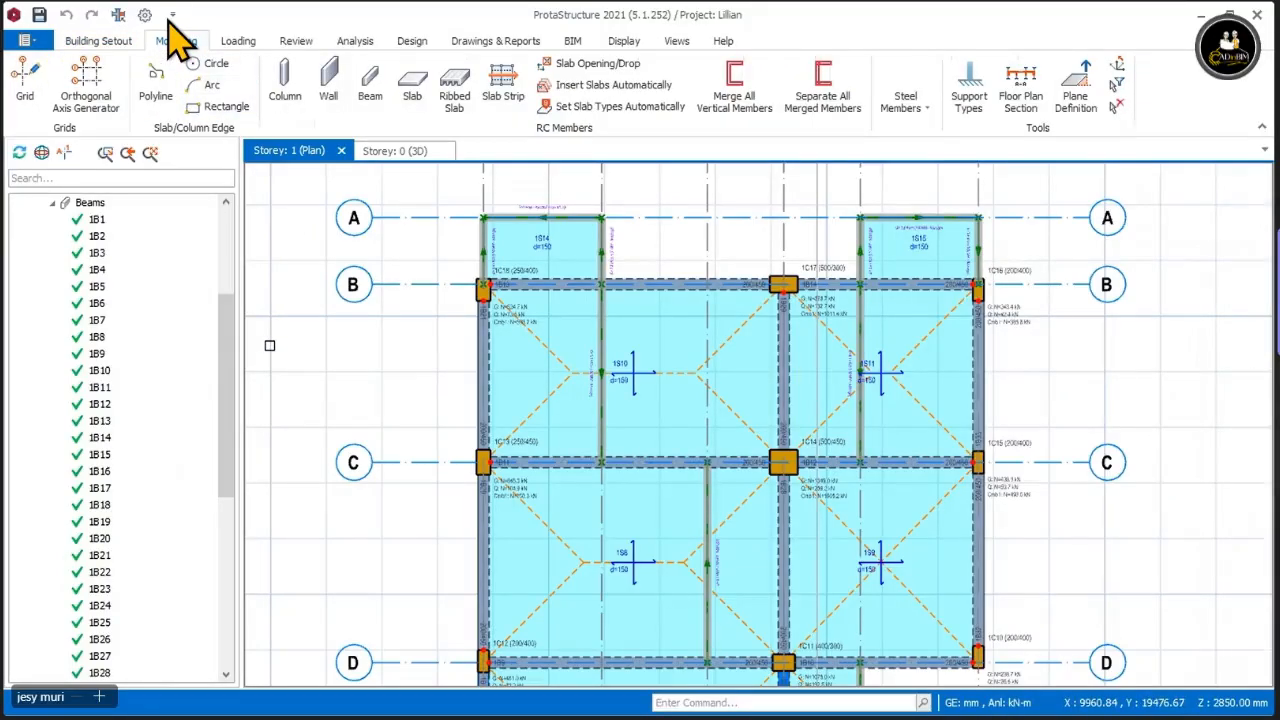
pyautogui.click(107, 93)
pyautogui.click(303, 408)
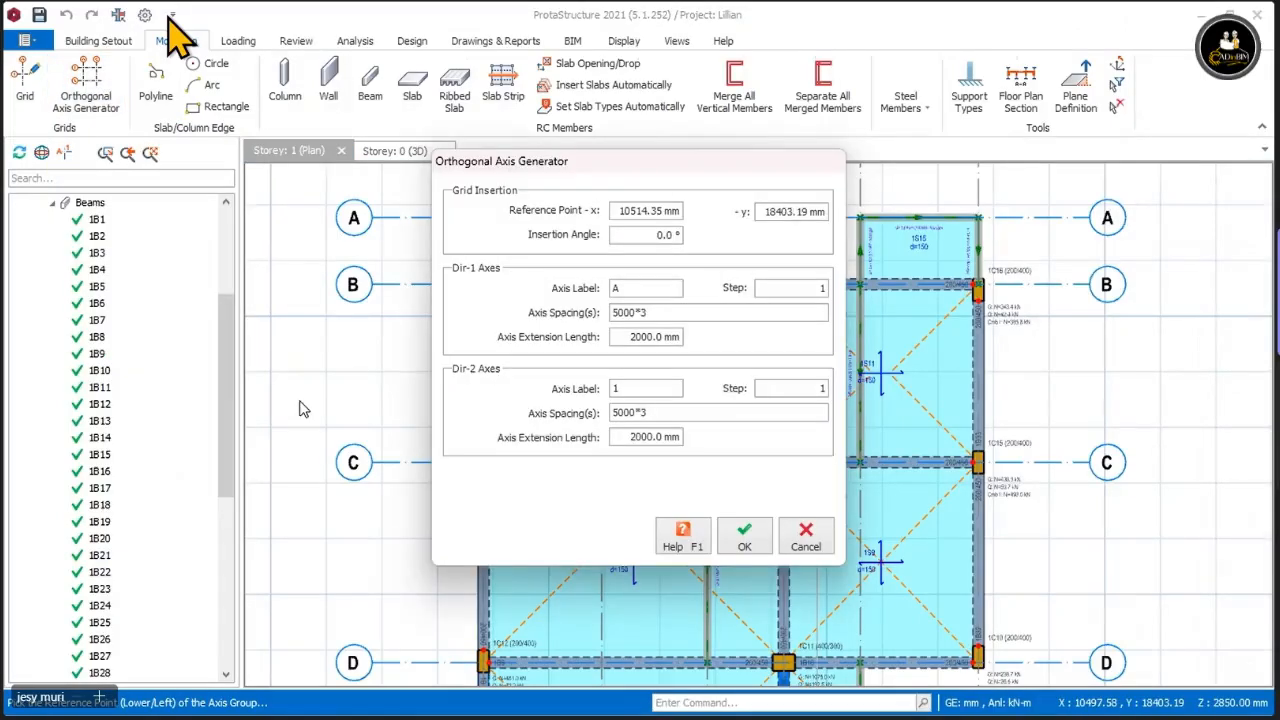
pyautogui.click(818, 540)
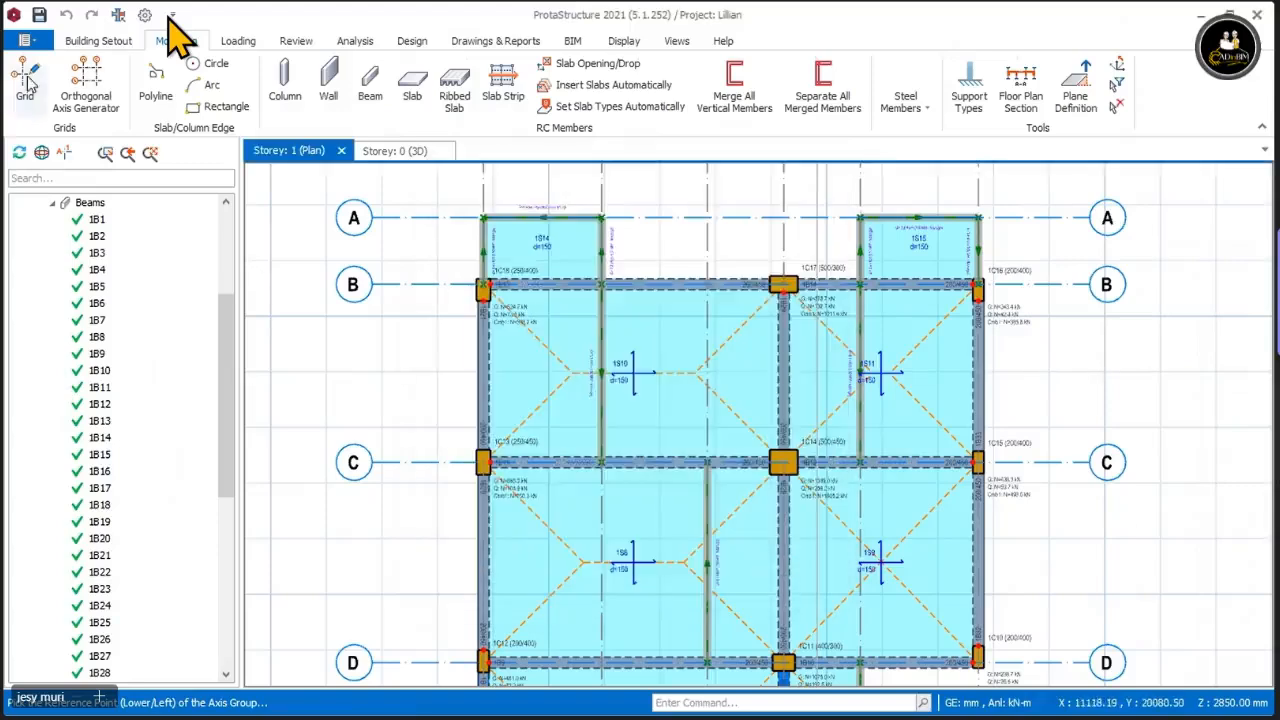
# Step: Start inserting a direction 1 grid axis labelled K from a point outside the plan, between axes B and C
pyautogui.click(27, 84)
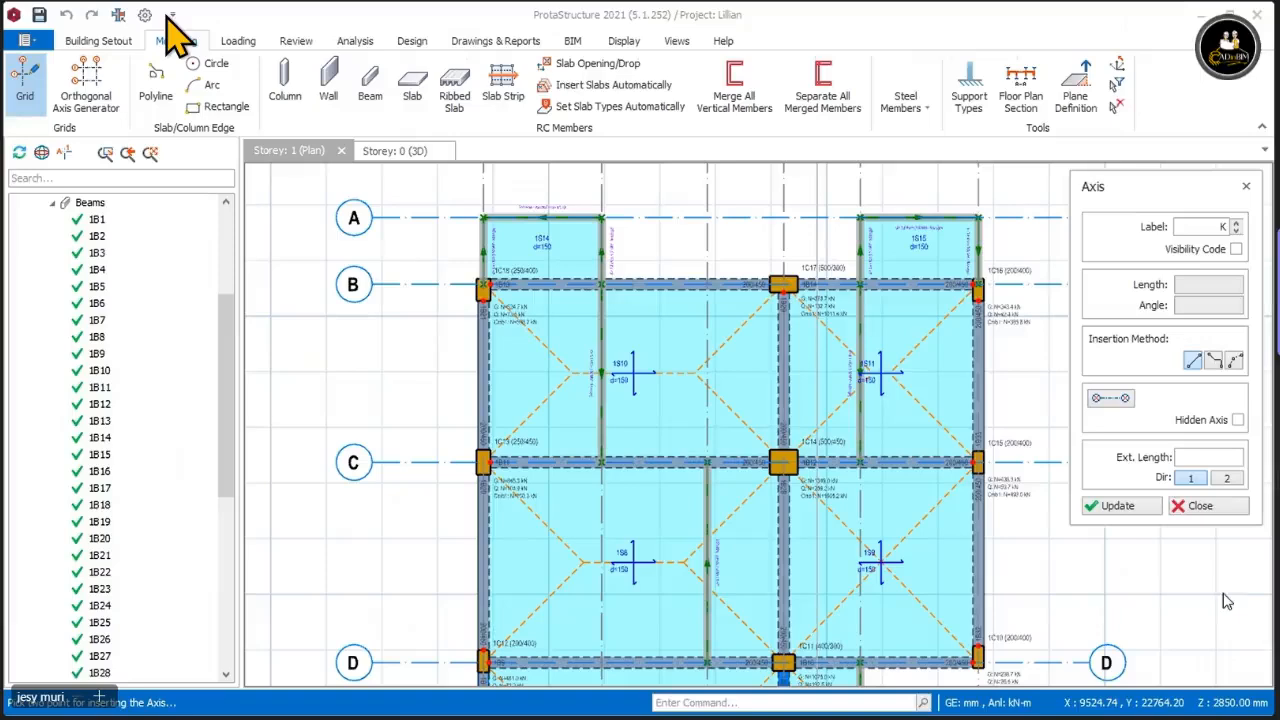
pyautogui.click(340, 369)
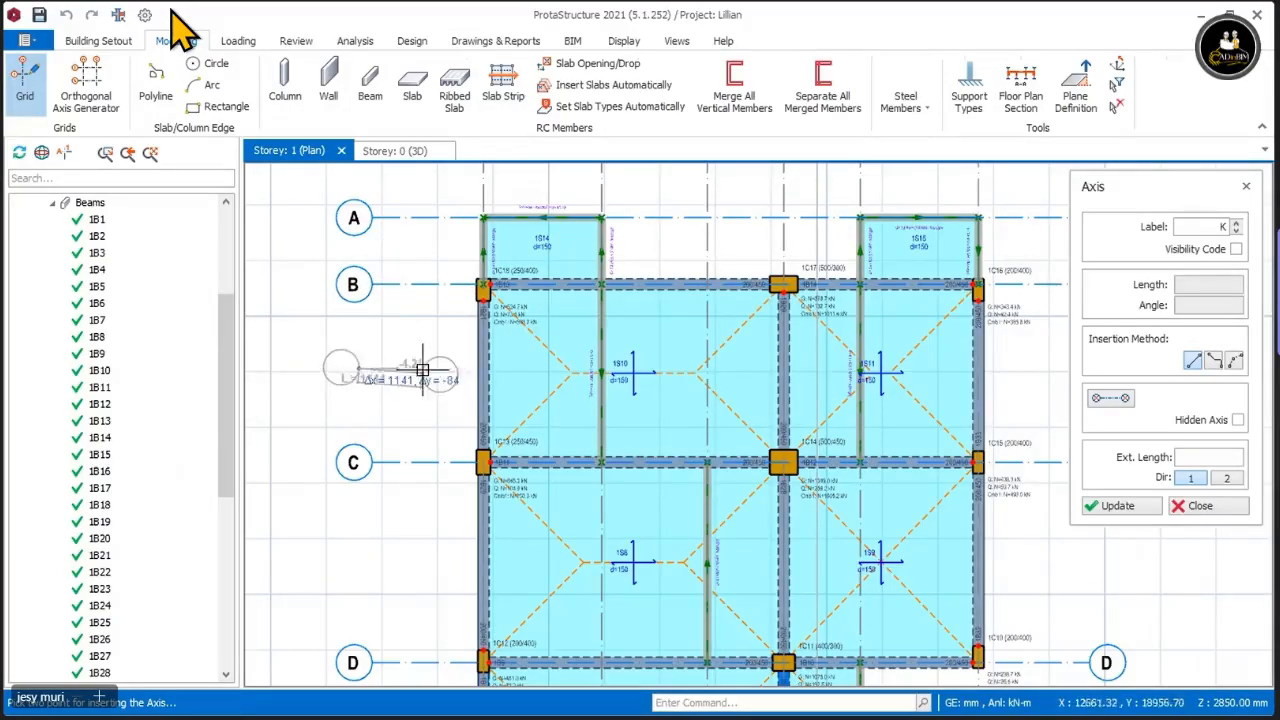
# Step: Set the automatic save interval to 5 minutes and the number of backups to save to 2 in the environment settings
pyautogui.click(97, 40)
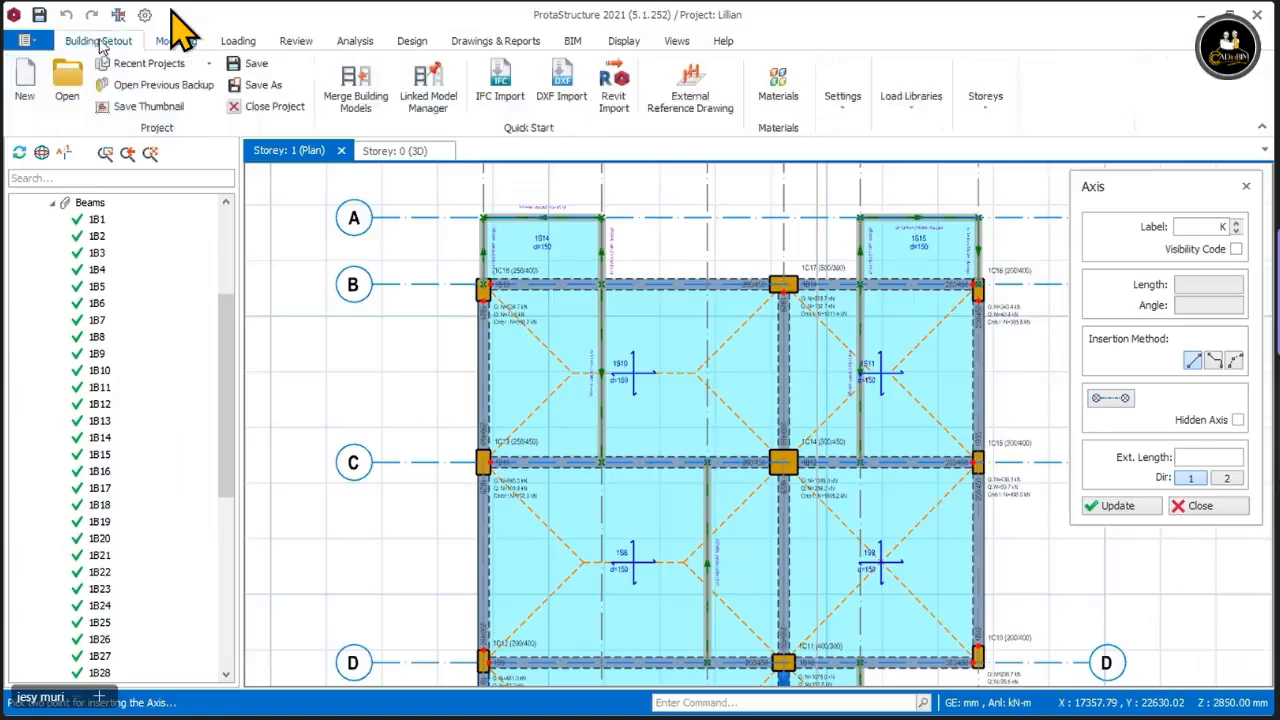
pyautogui.click(844, 105)
pyautogui.click(850, 155)
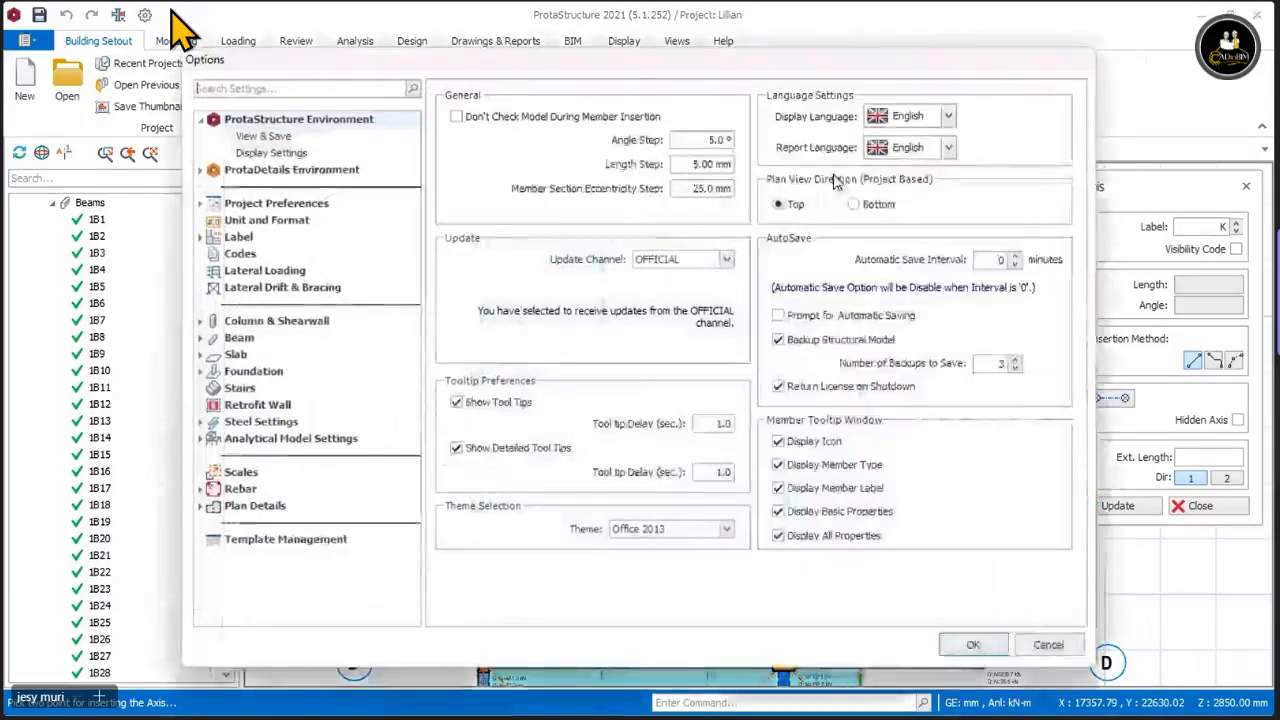
pyautogui.moveTo(920, 88); pyautogui.dragTo(940, 48)
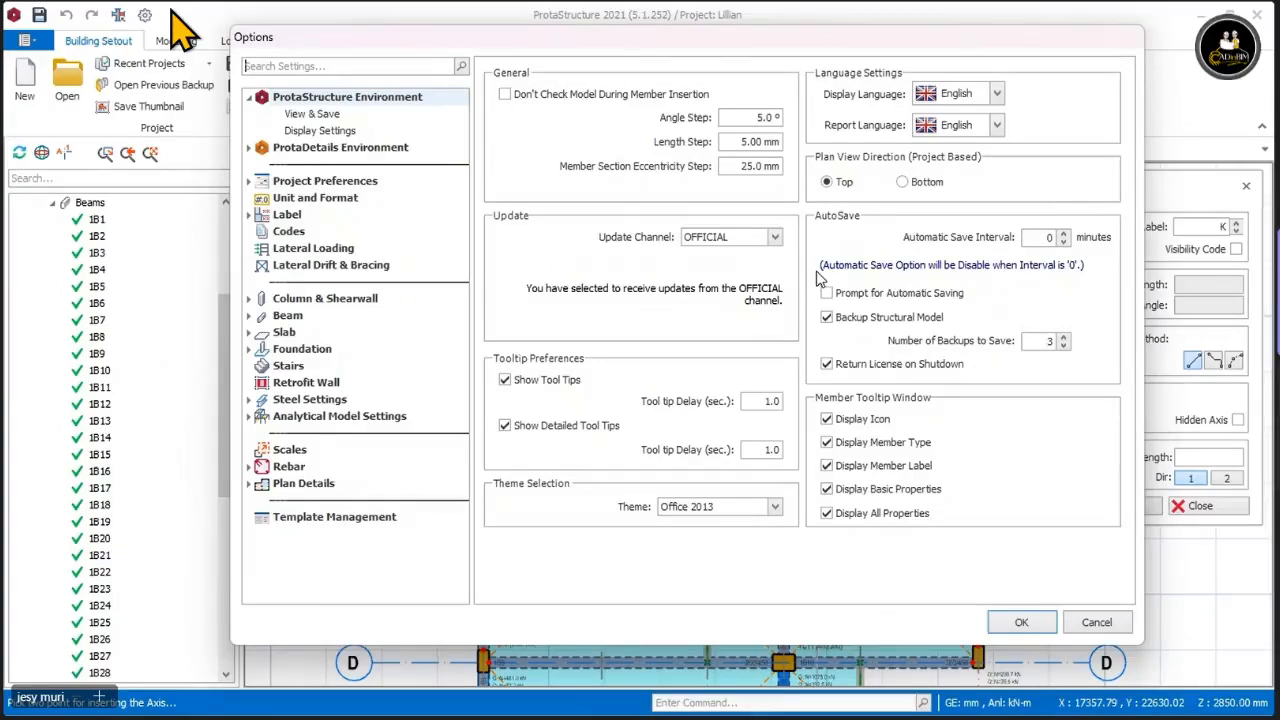
pyautogui.moveTo(609, 40); pyautogui.dragTo(636, 78)
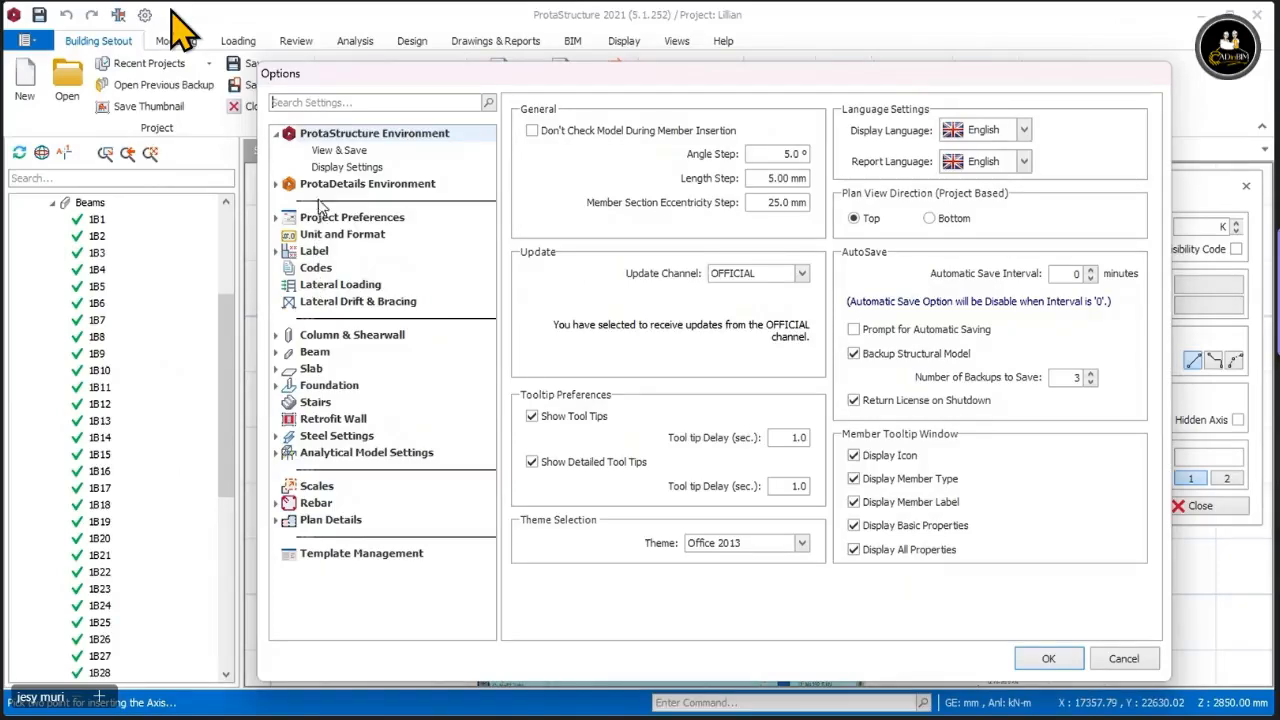
pyautogui.click(333, 152)
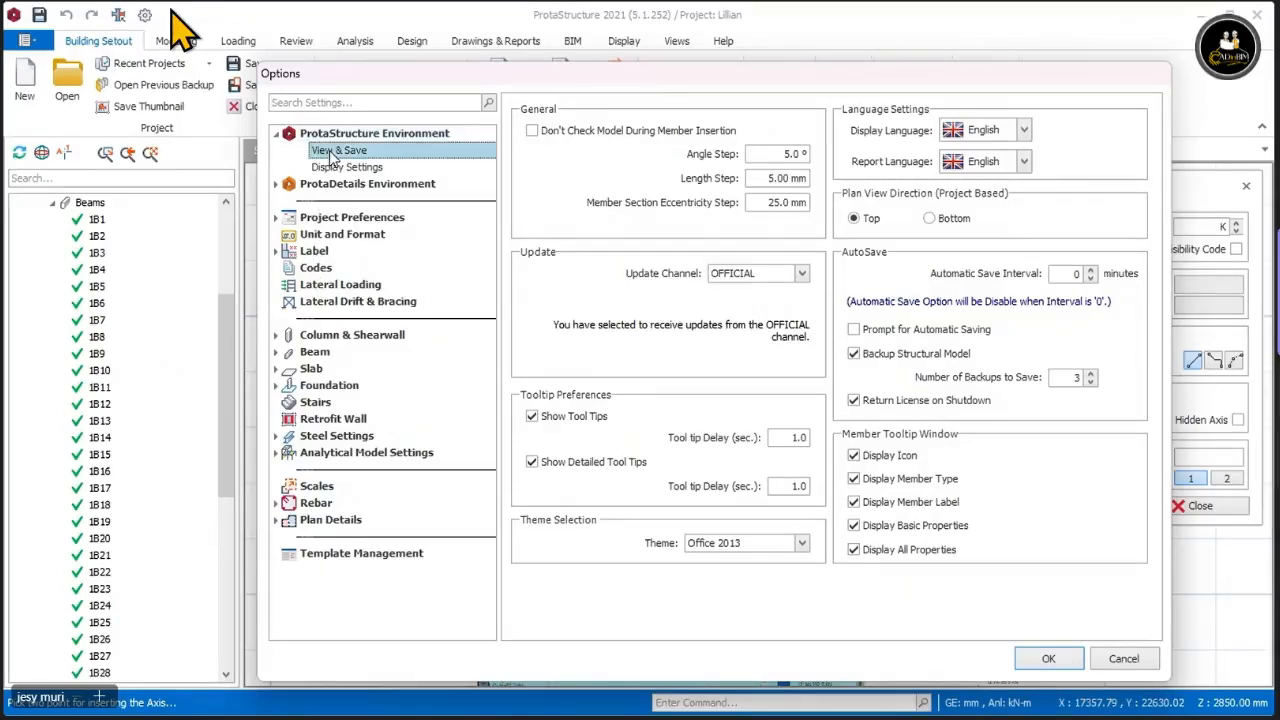
pyautogui.moveTo(575, 79); pyautogui.dragTo(565, 49)
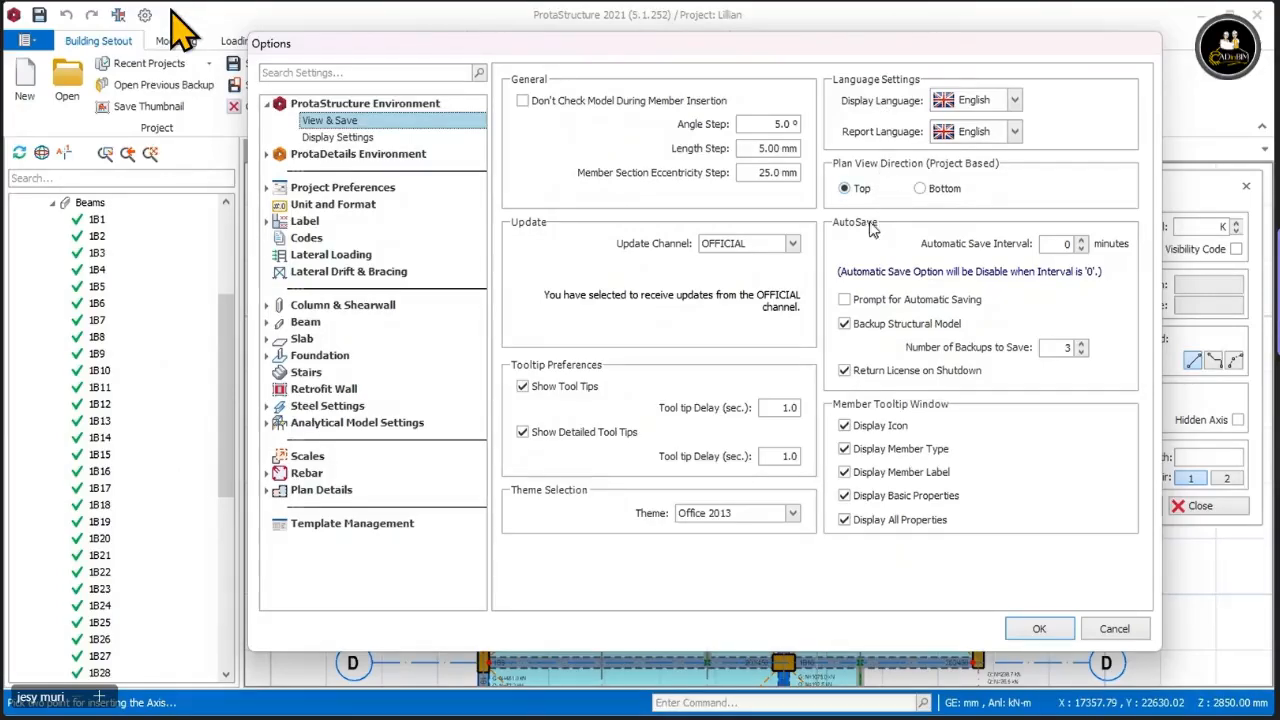
pyautogui.click(1081, 243)
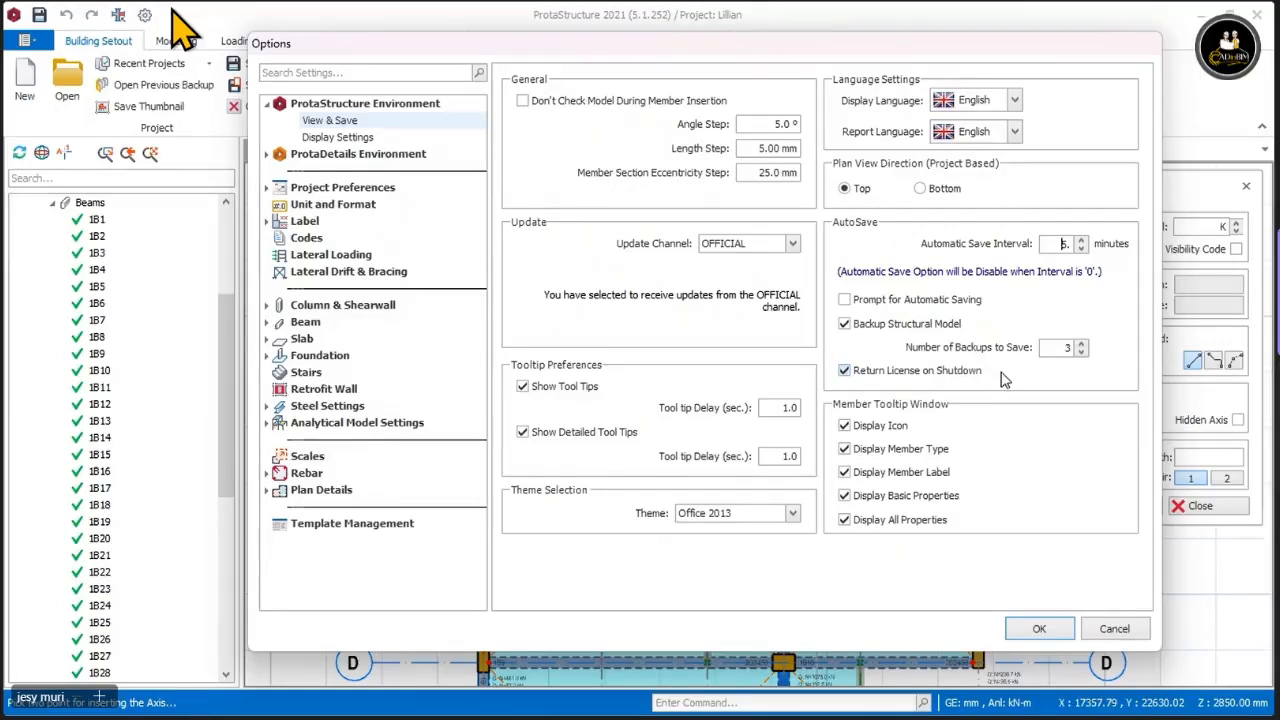
pyautogui.click(1081, 352)
pyautogui.click(1020, 371)
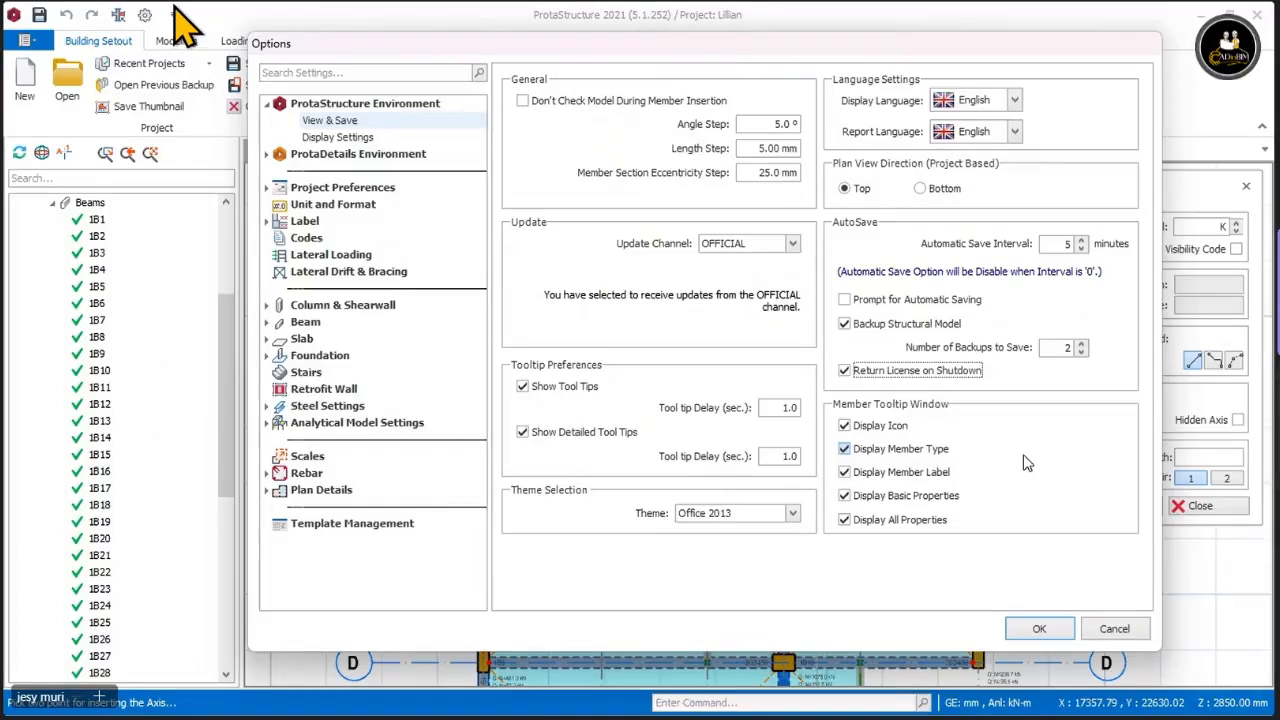
pyautogui.click(1035, 628)
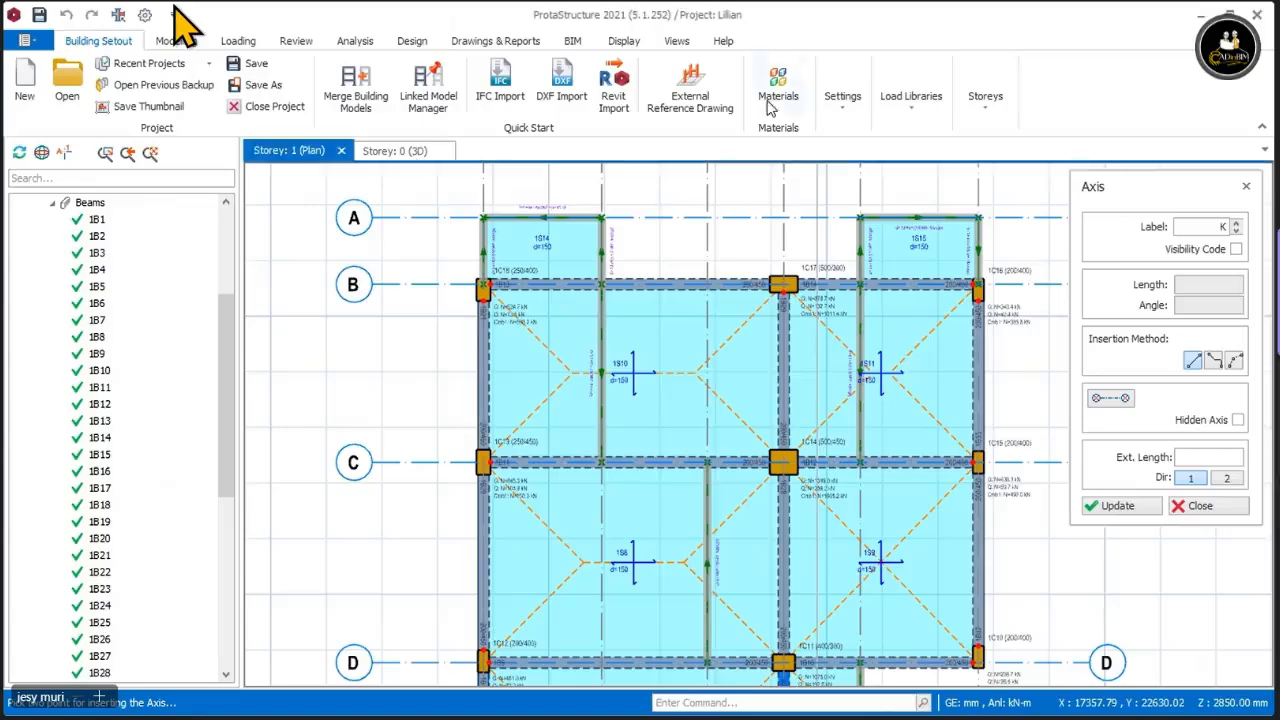
# Step: Set the top color of the solid drawing background to Black in the environment's display settings
pyautogui.click(846, 110)
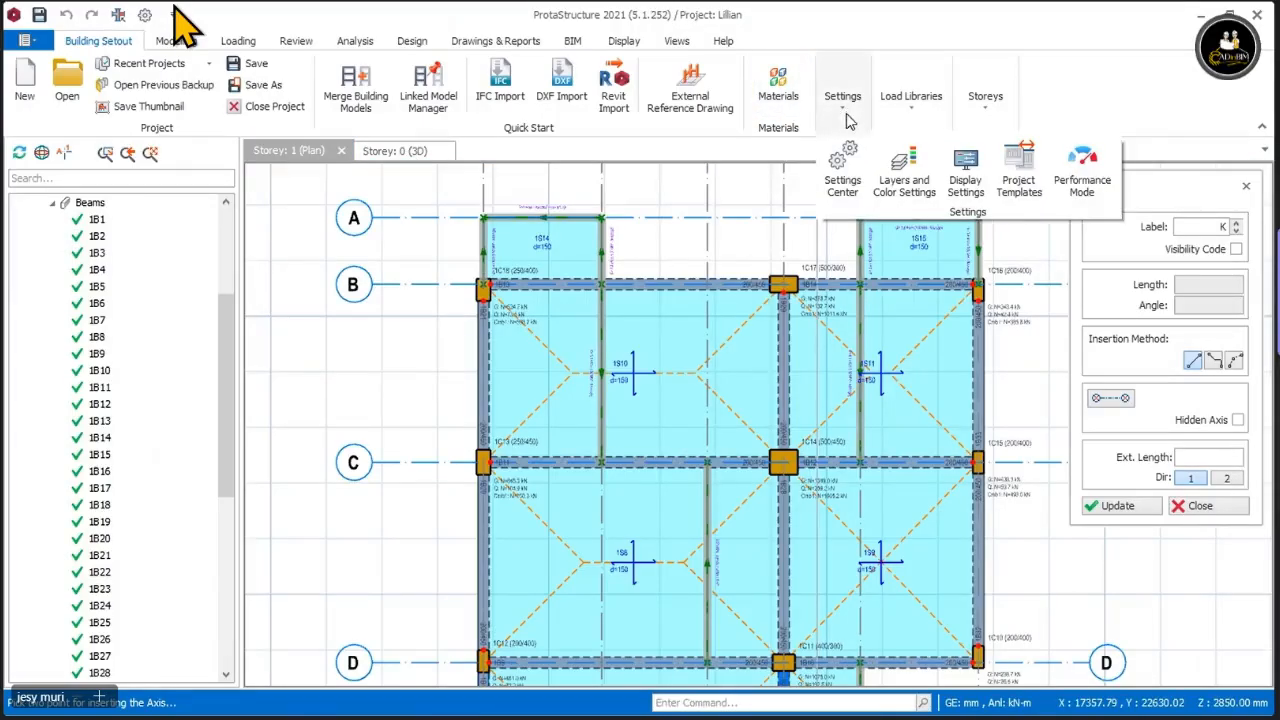
pyautogui.click(848, 170)
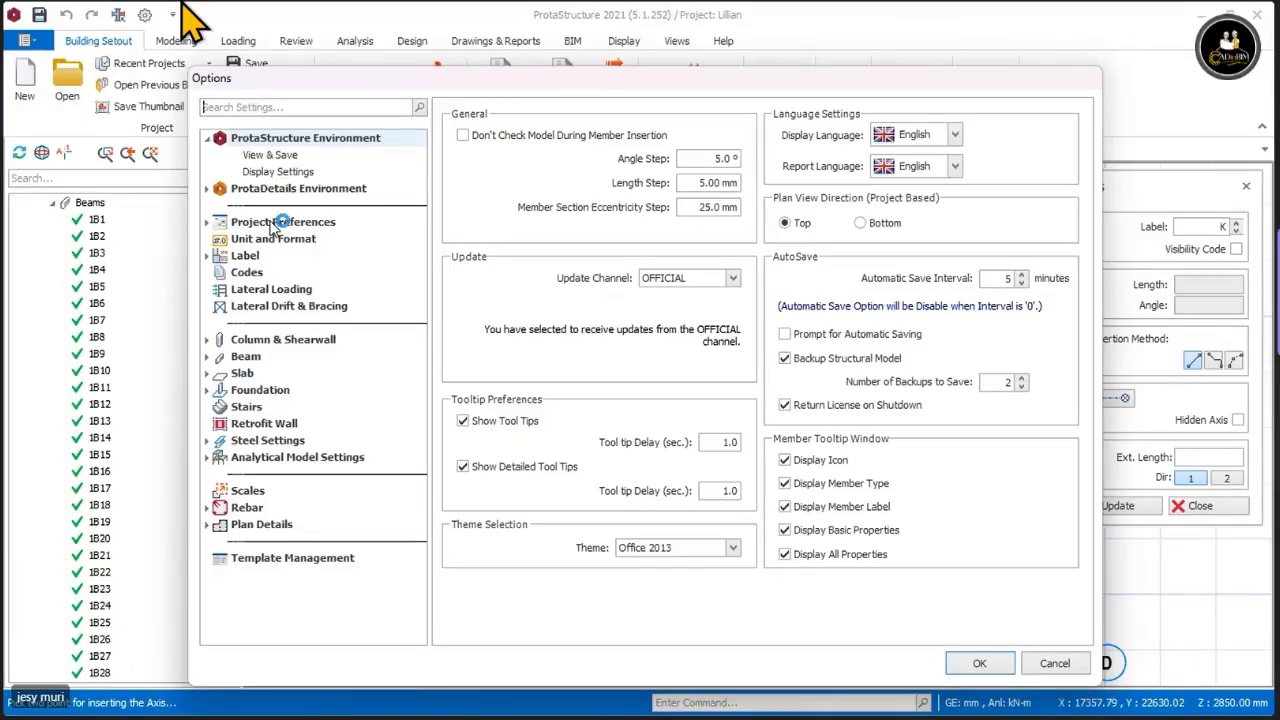
pyautogui.moveTo(549, 83); pyautogui.dragTo(562, 35)
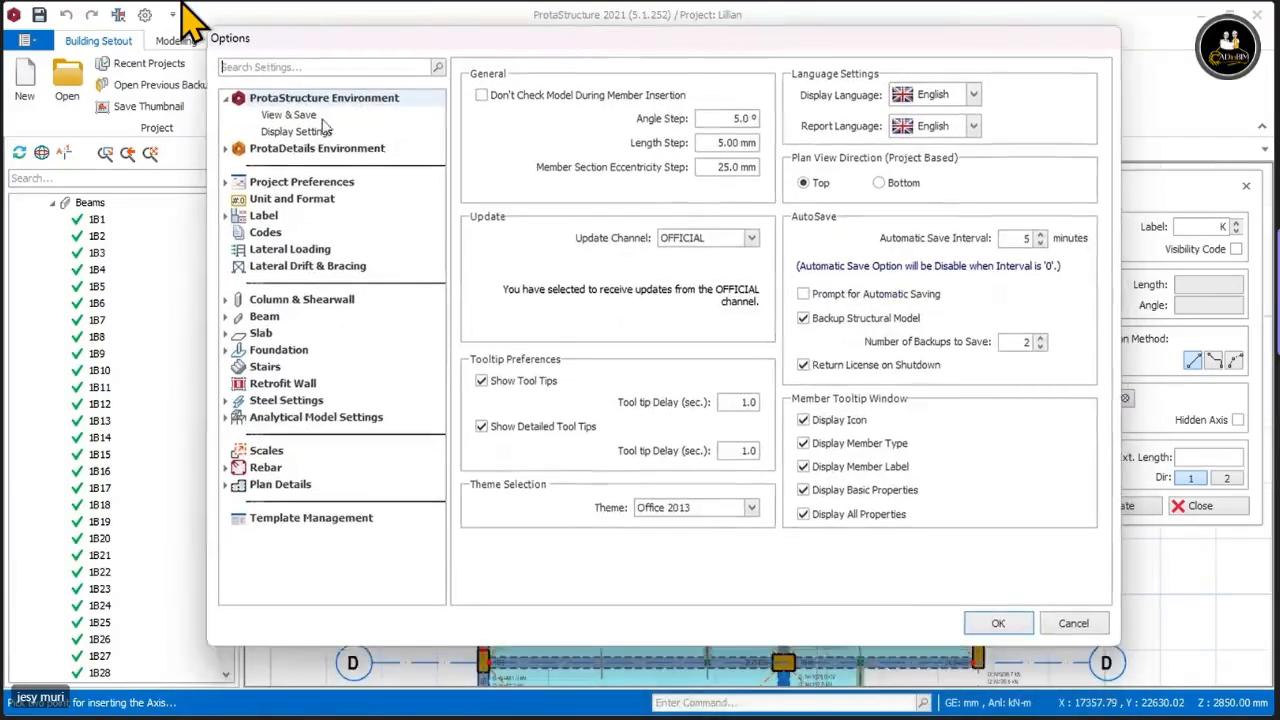
pyautogui.click(285, 132)
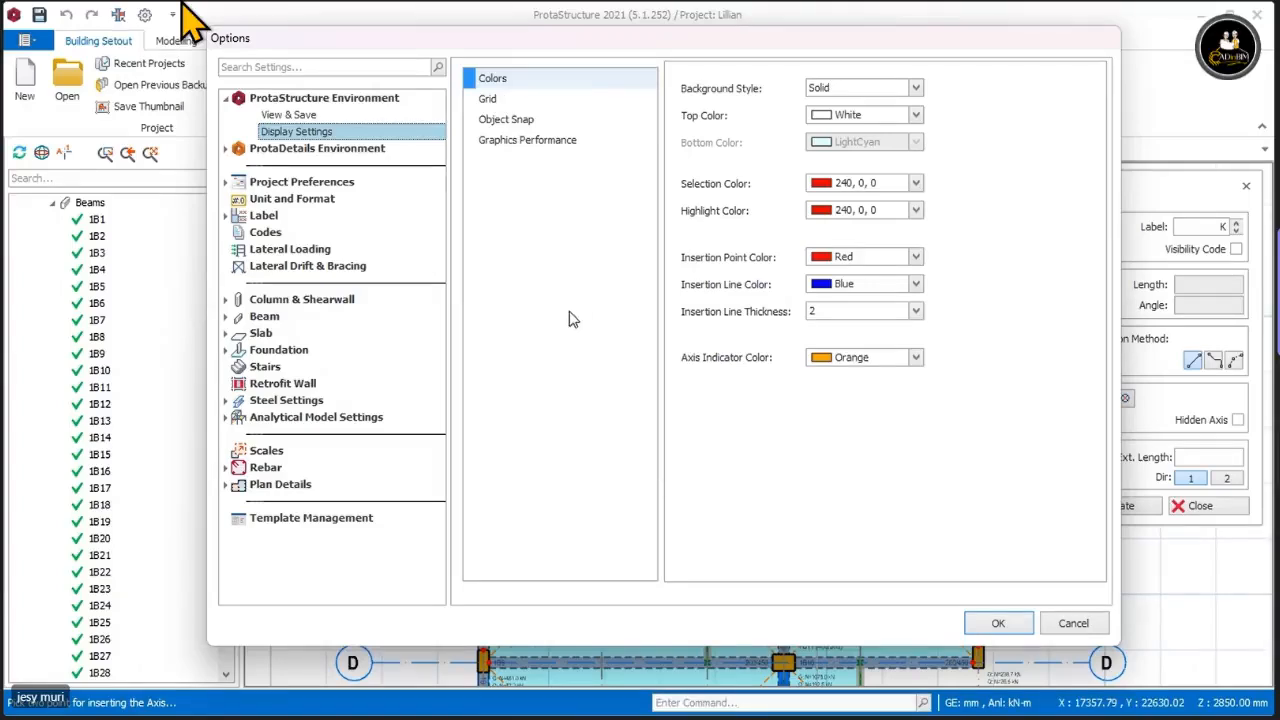
pyautogui.moveTo(1080, 40); pyautogui.dragTo(1080, 72)
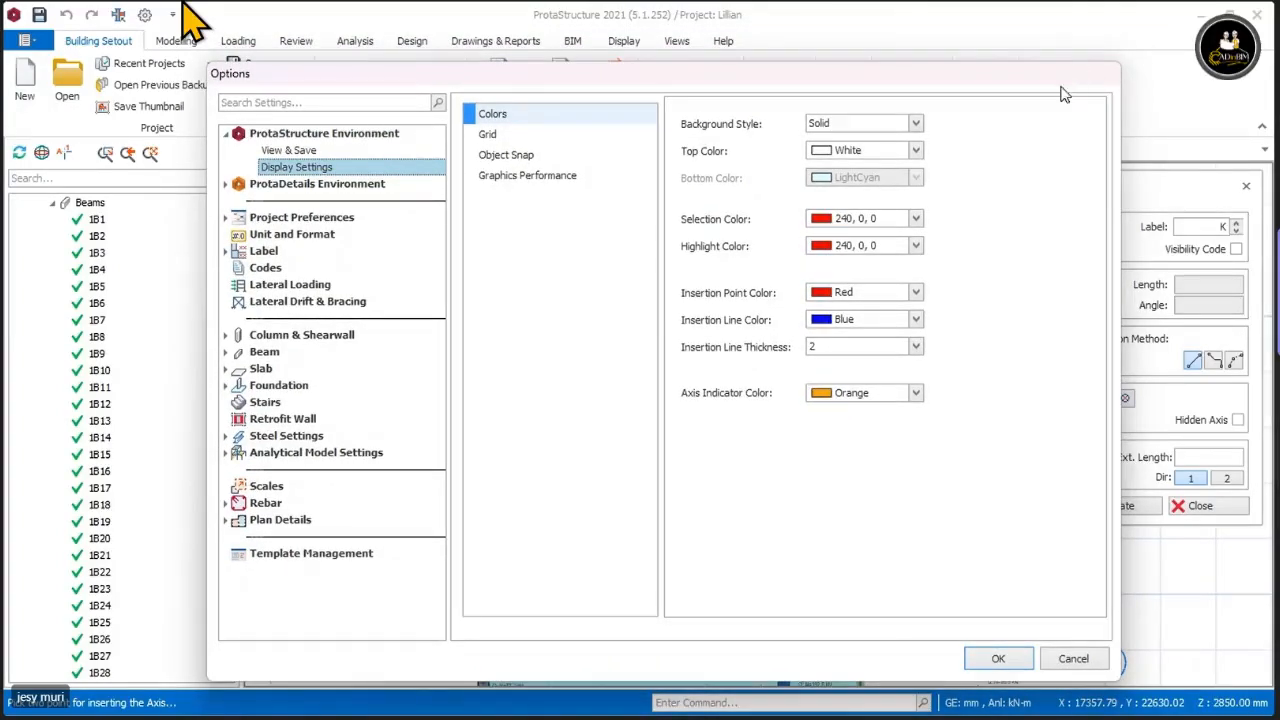
pyautogui.click(916, 151)
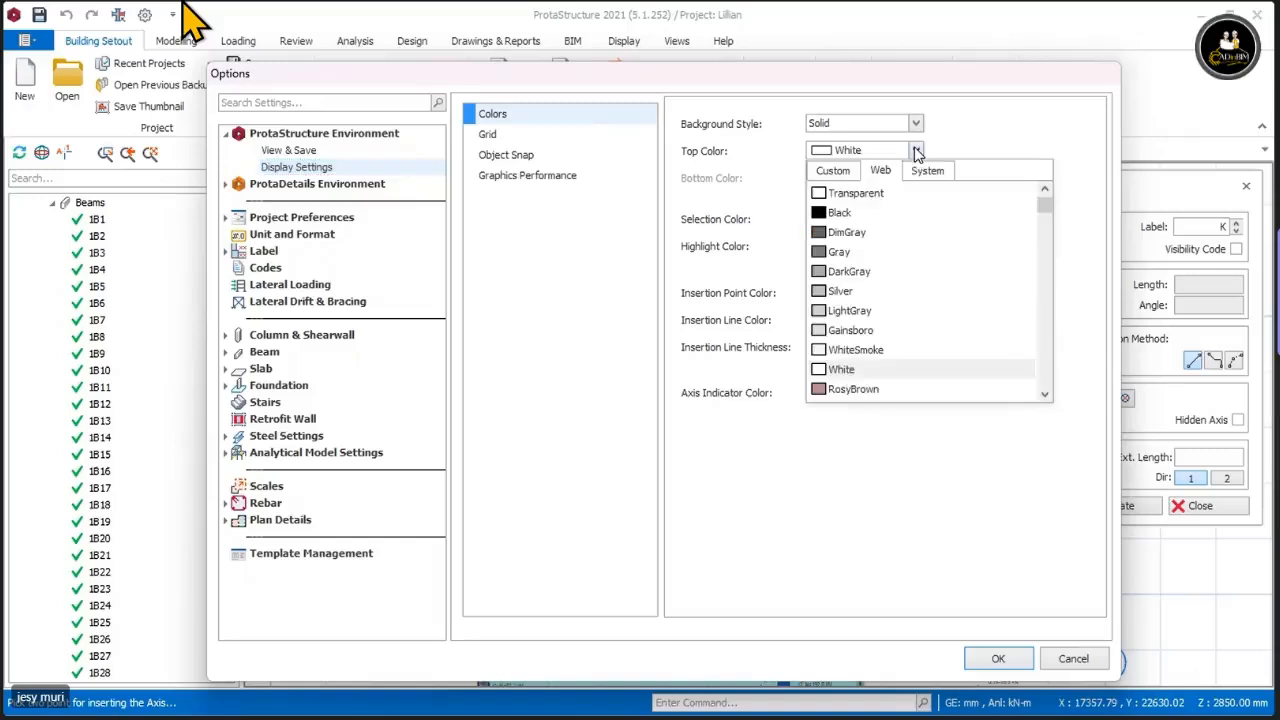
pyautogui.click(826, 212)
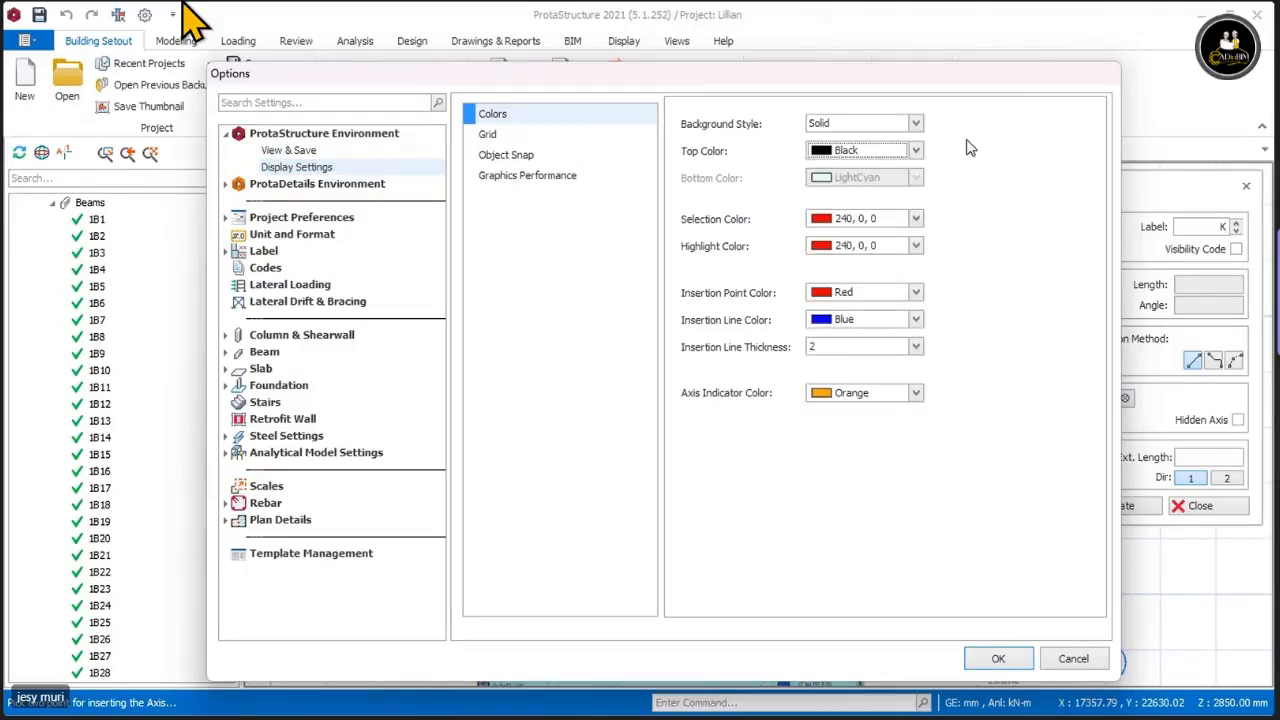
pyautogui.click(980, 660)
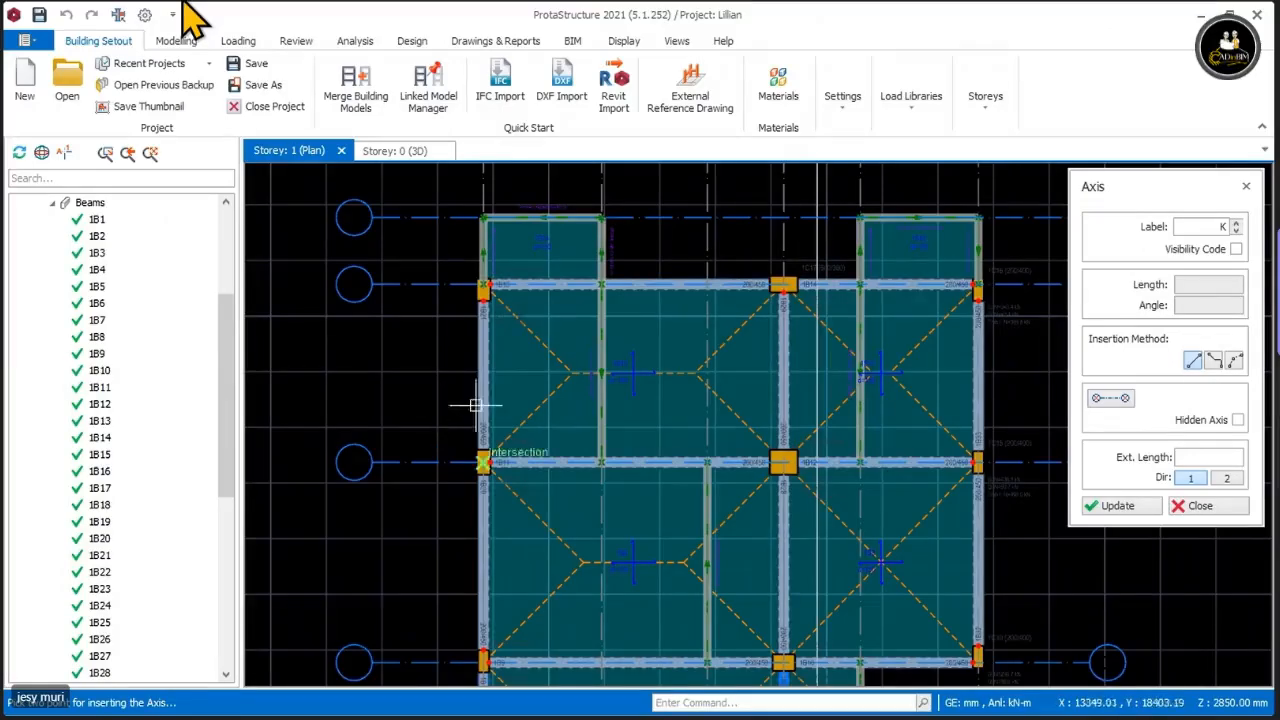
# Step: Set the top color of the solid drawing background to White in the environment's display settings and apply it
pyautogui.click(845, 108)
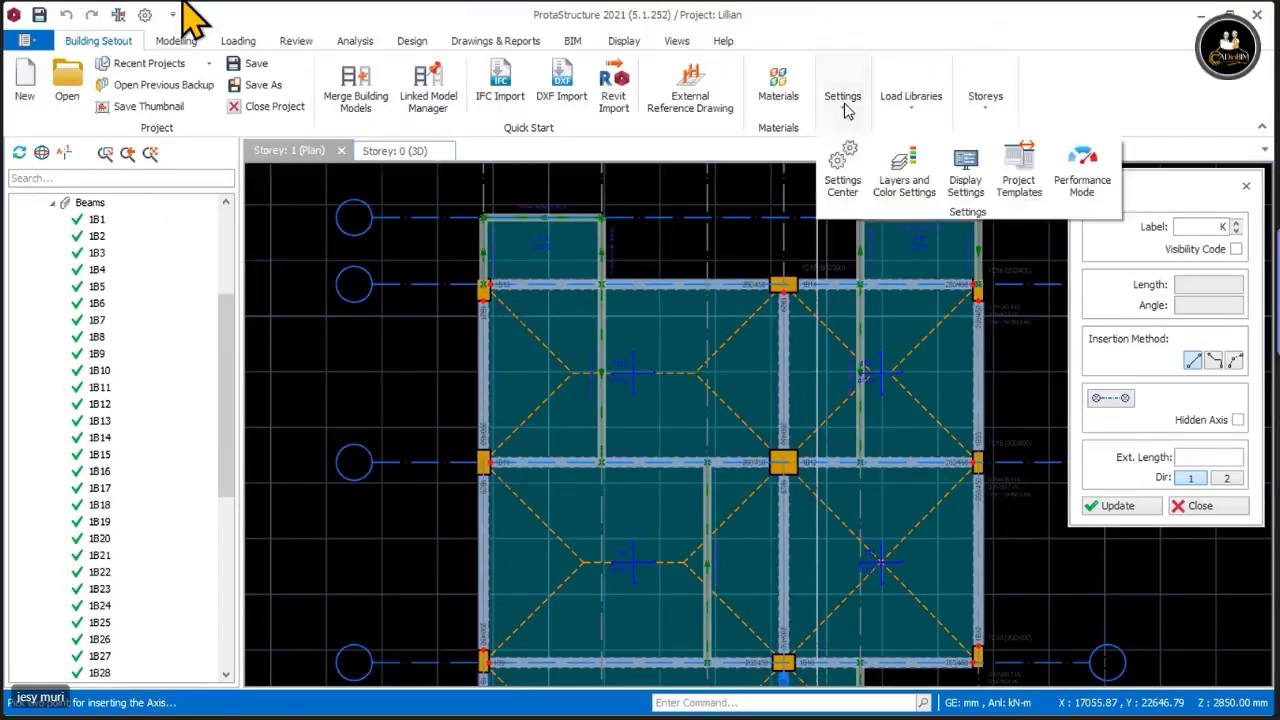
pyautogui.click(845, 168)
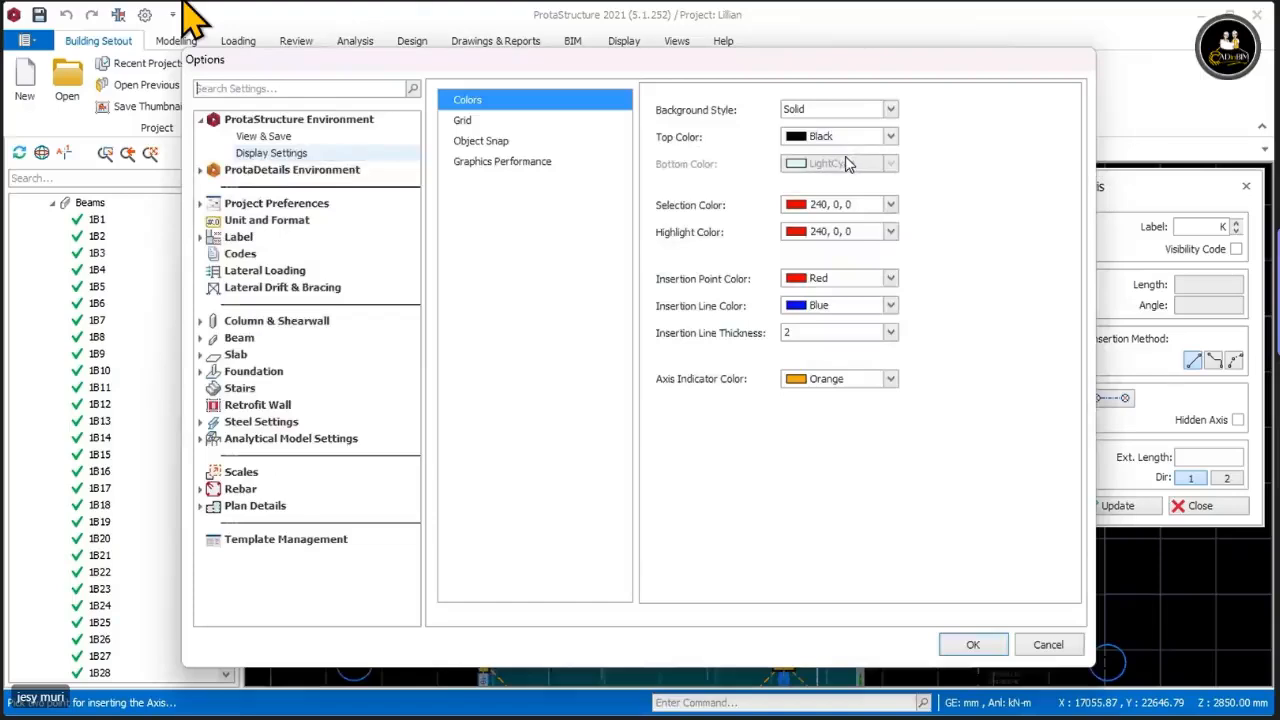
pyautogui.click(889, 137)
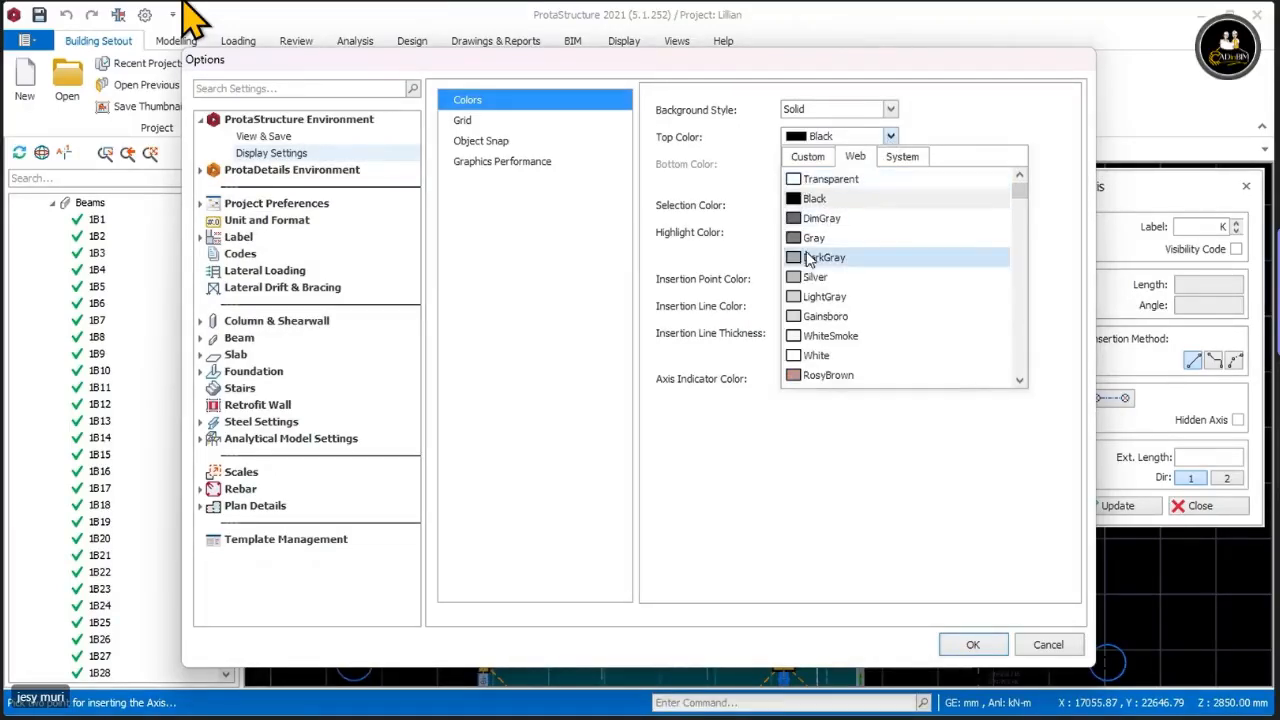
pyautogui.click(810, 357)
pyautogui.click(970, 644)
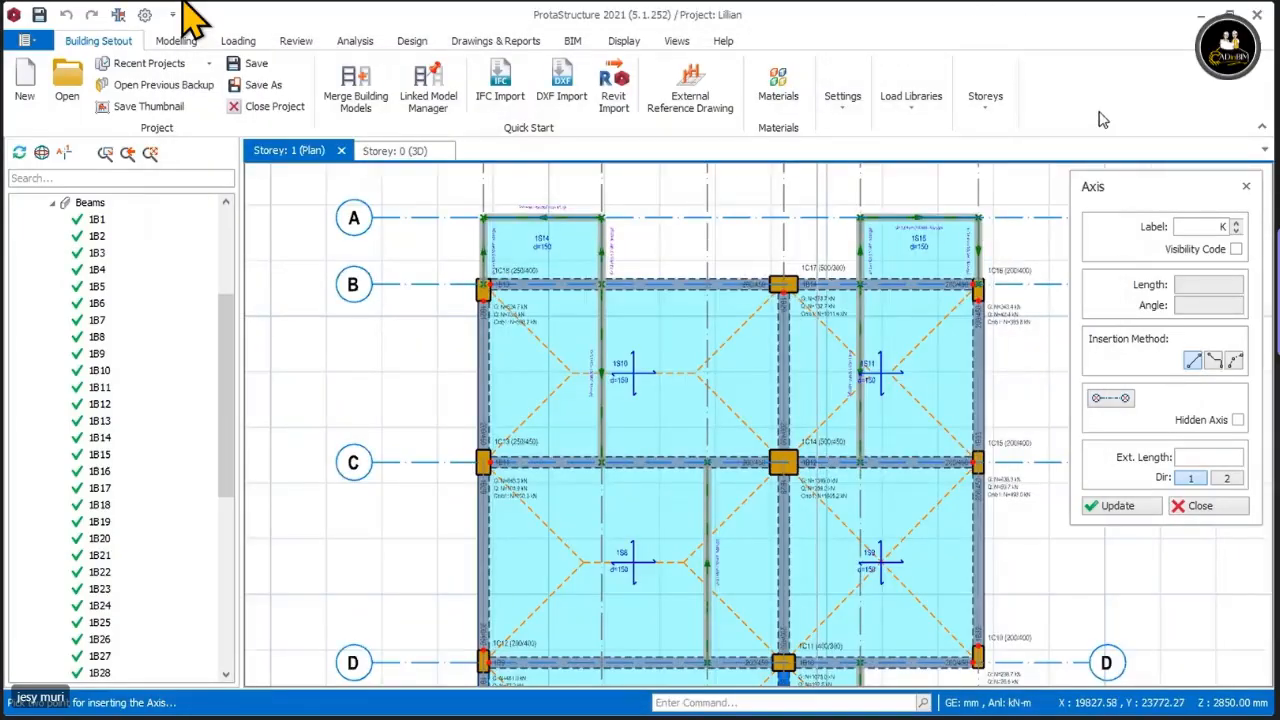
# Step: Examine the grid, object snap and graphics performance options in the environment's display settings
pyautogui.click(842, 100)
pyautogui.click(850, 150)
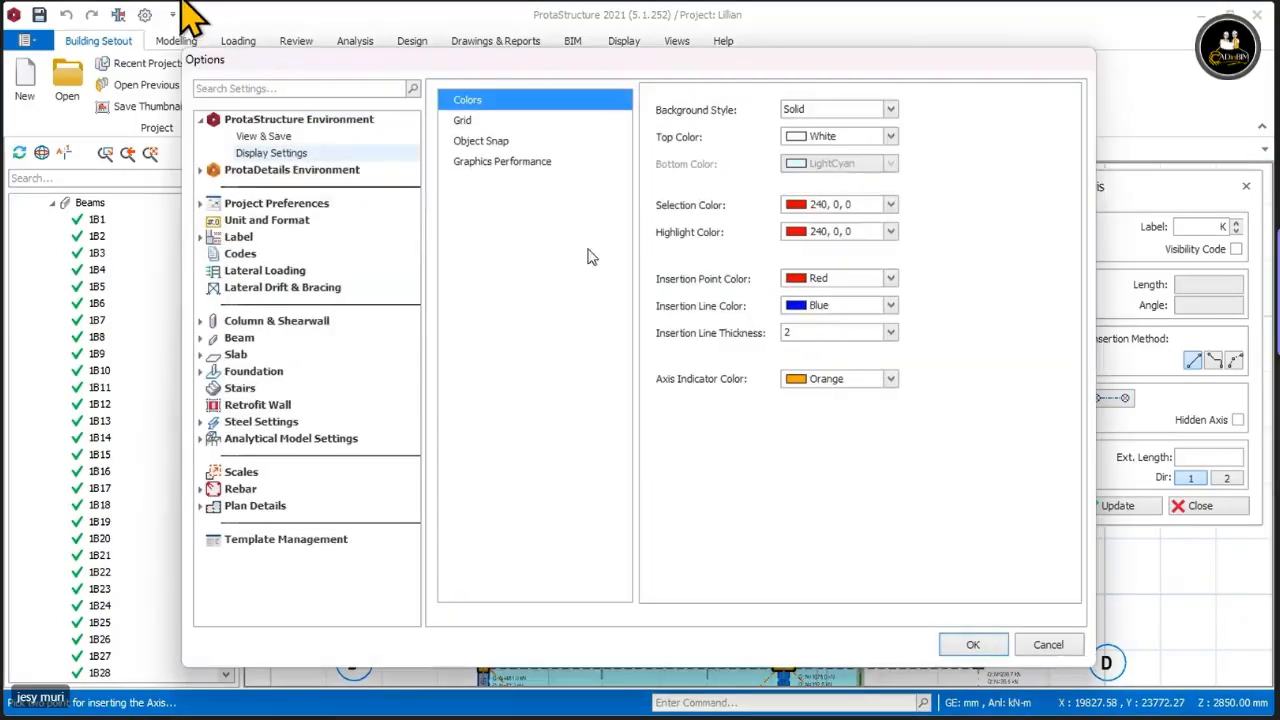
pyautogui.click(464, 122)
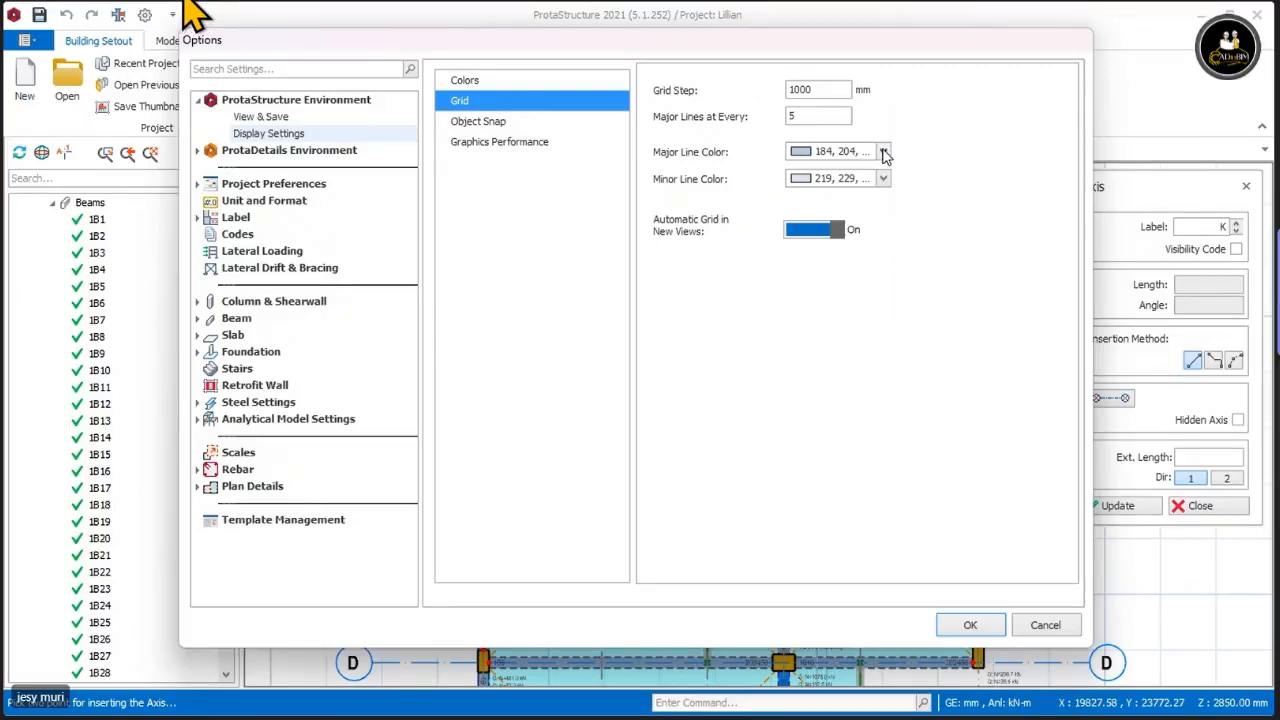
pyautogui.click(806, 90)
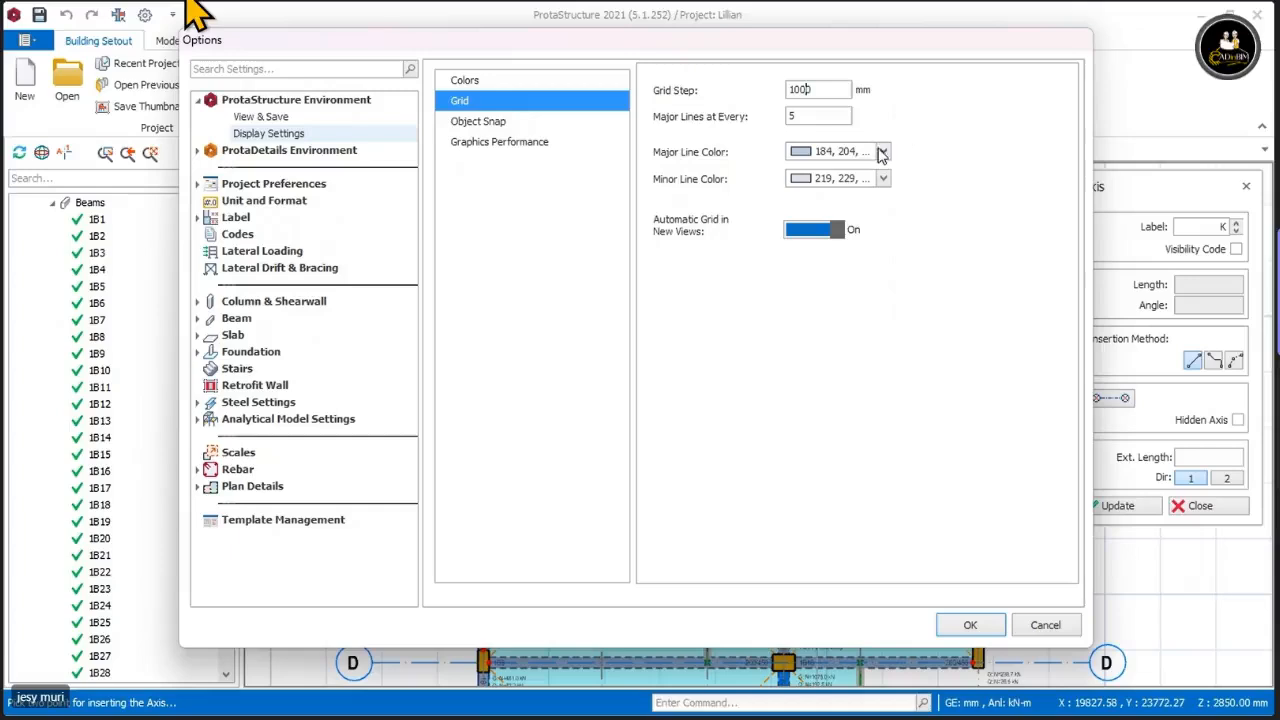
pyautogui.click(482, 122)
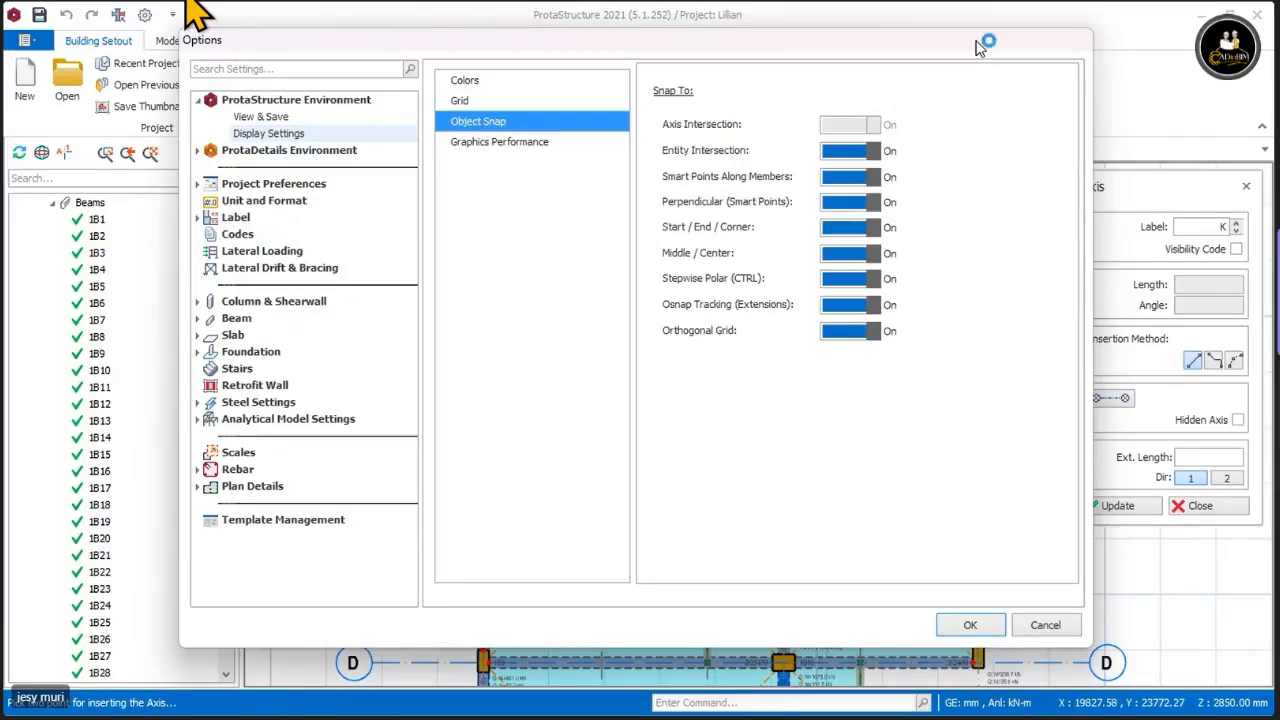
pyautogui.moveTo(986, 46); pyautogui.dragTo(1011, 197)
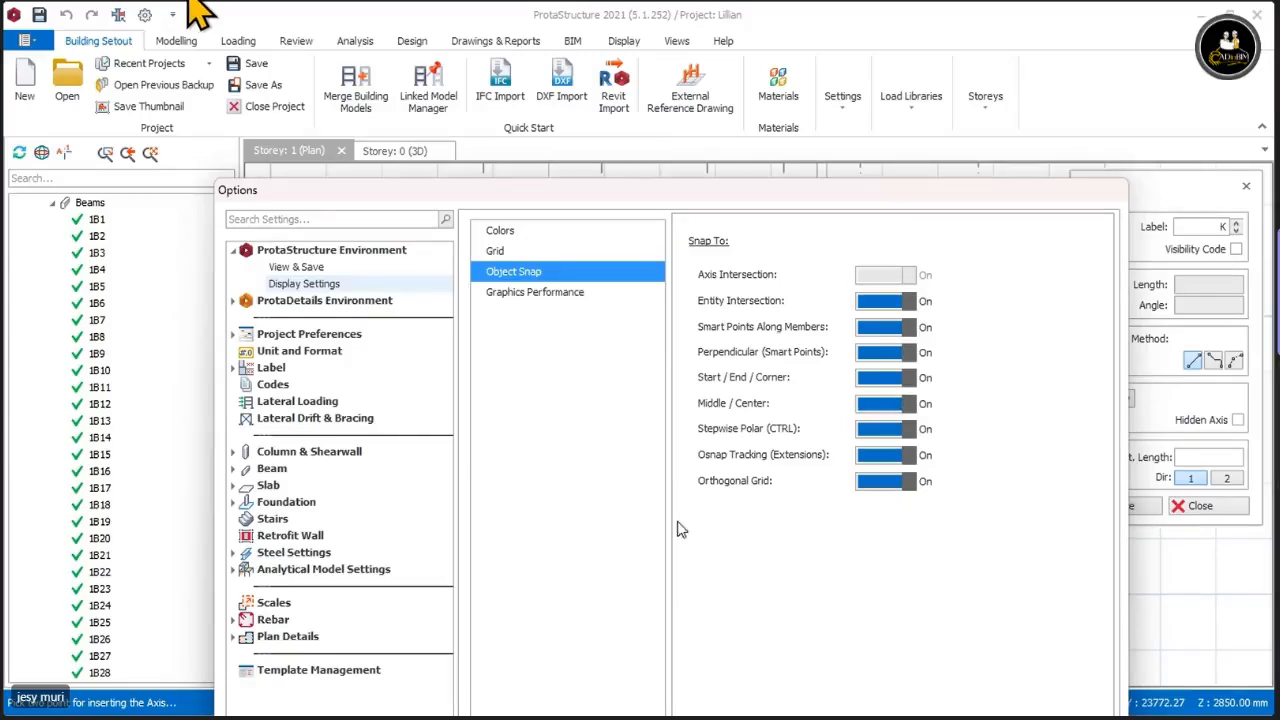
pyautogui.click(540, 292)
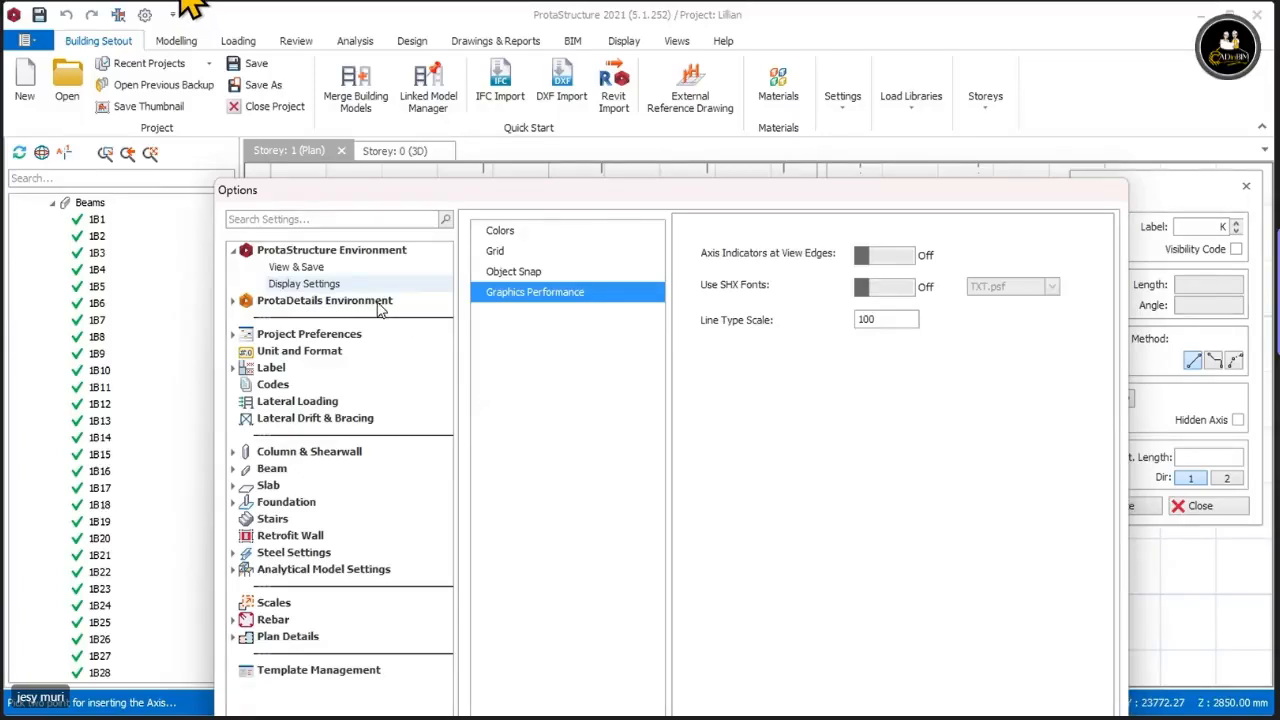
# Step: In the project preferences, fill in the consultant's Calculated by field with the designer's initials
pyautogui.click(346, 335)
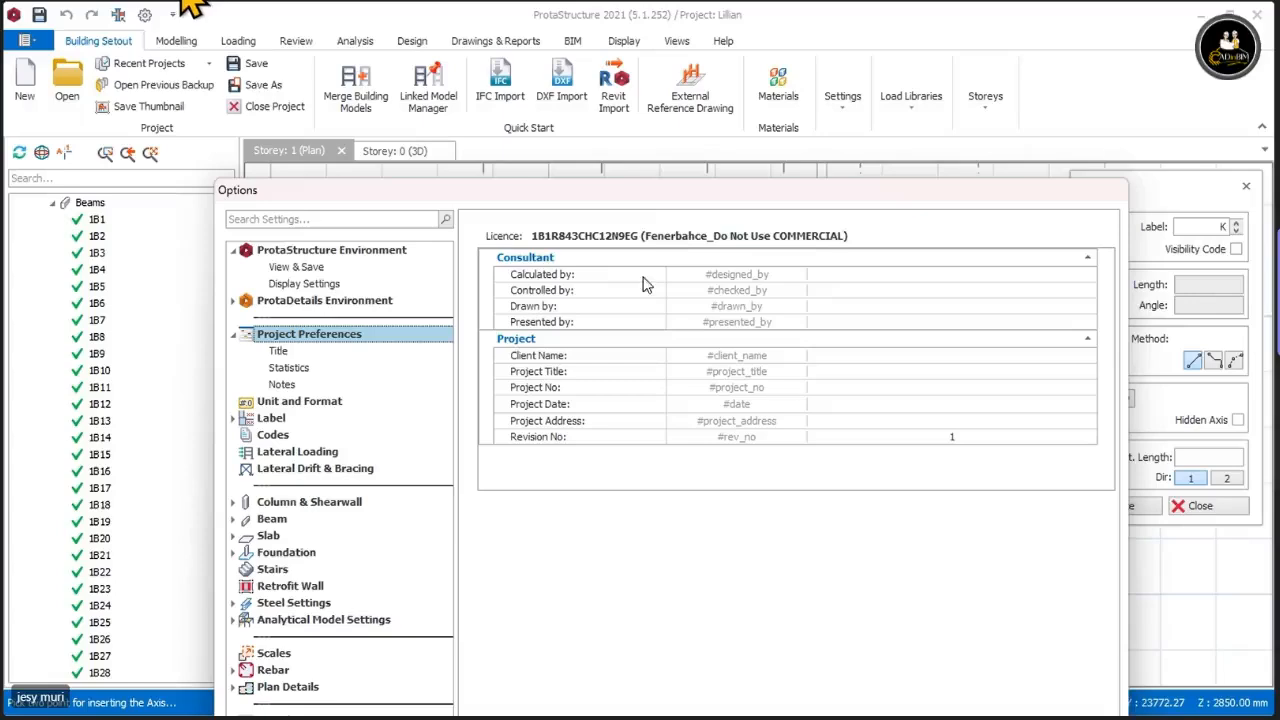
pyautogui.click(808, 281)
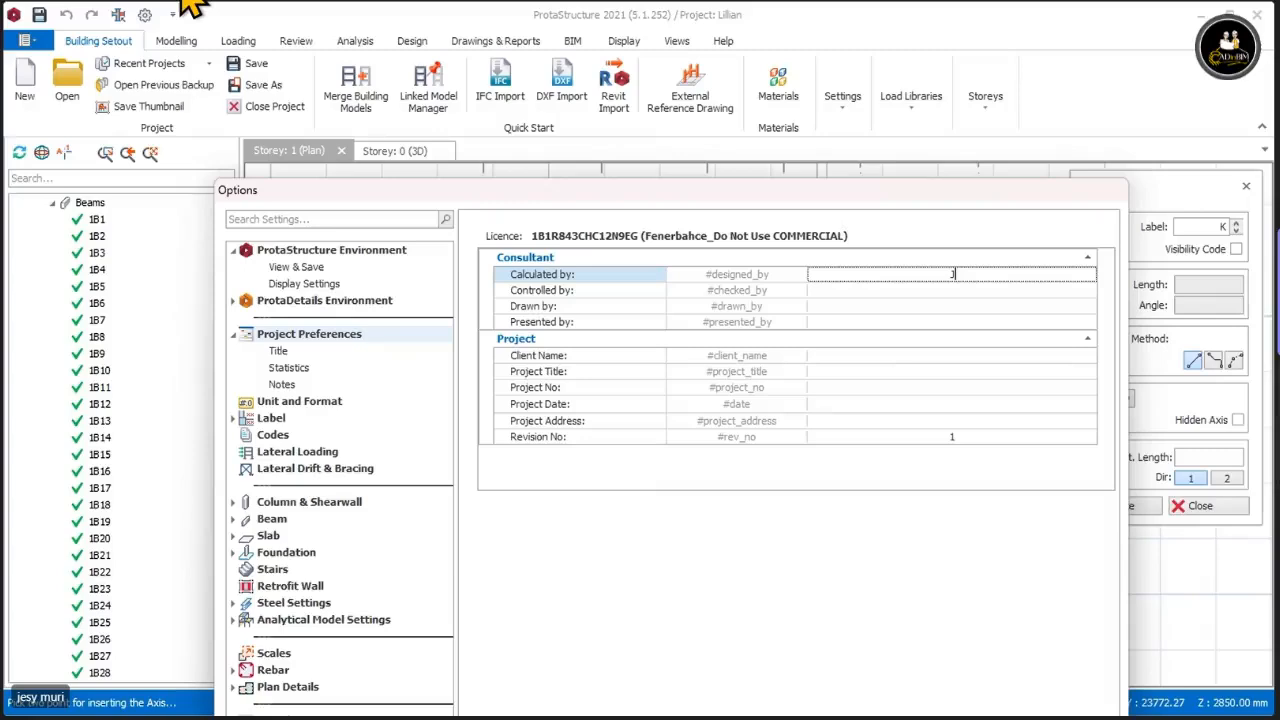
pyautogui.write('Jesse')
pyautogui.click(836, 290)
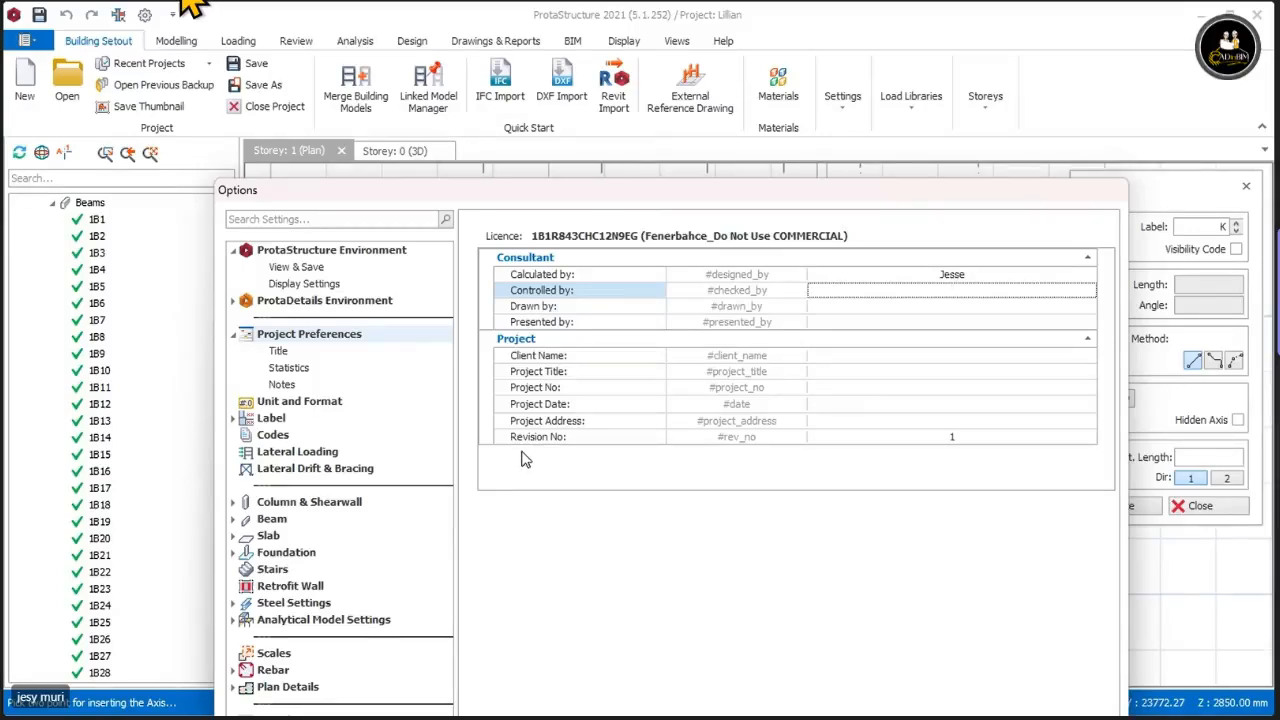
pyautogui.click(968, 274)
pyautogui.press('BackSpace')
pyautogui.press('BackSpace')
pyautogui.press('BackSpace')
pyautogui.press('BackSpace')
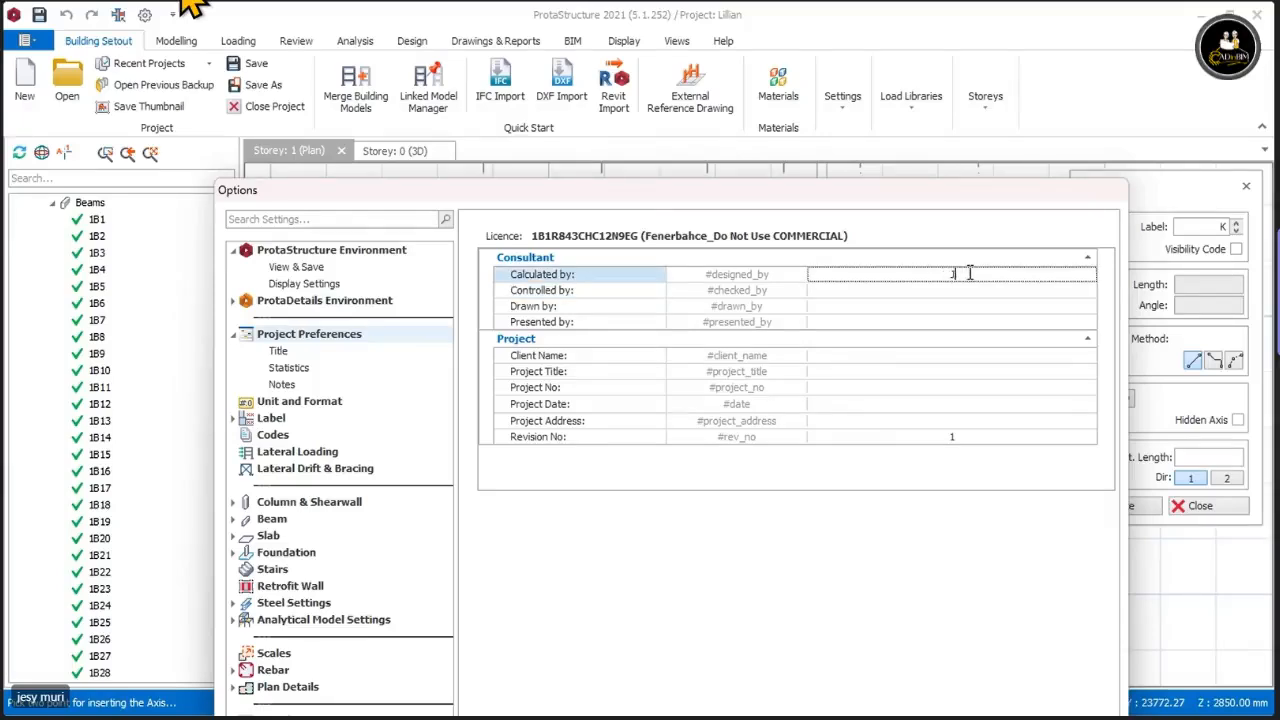
pyautogui.write('.M.N')
# Step: Set the project date to 10/12/2025 in the project preferences
pyautogui.click(859, 405)
pyautogui.click(1089, 405)
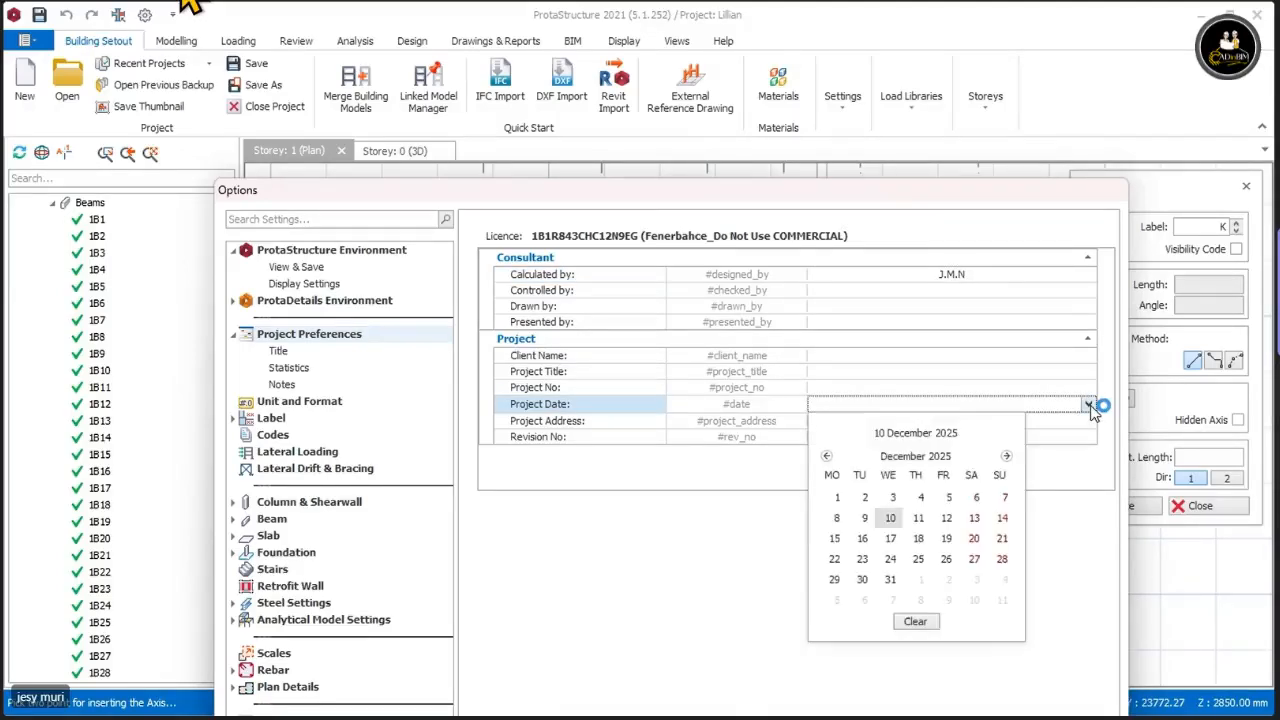
pyautogui.click(890, 517)
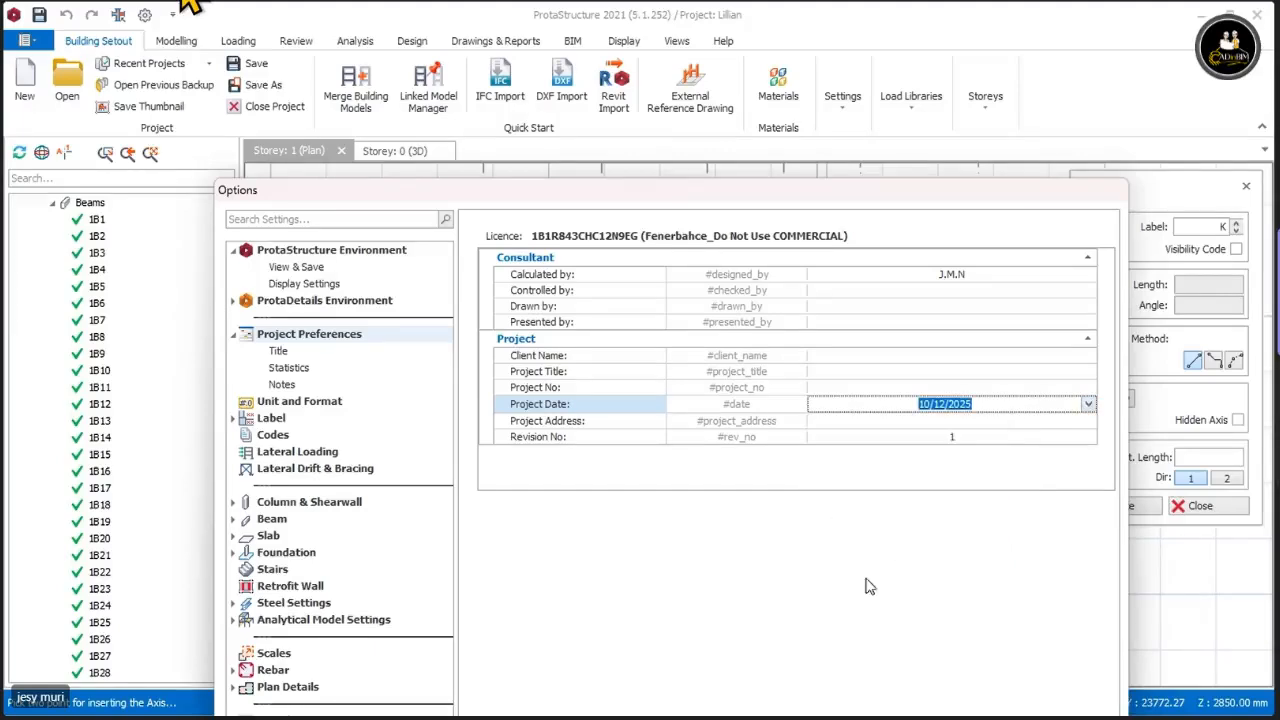
pyautogui.click(851, 437)
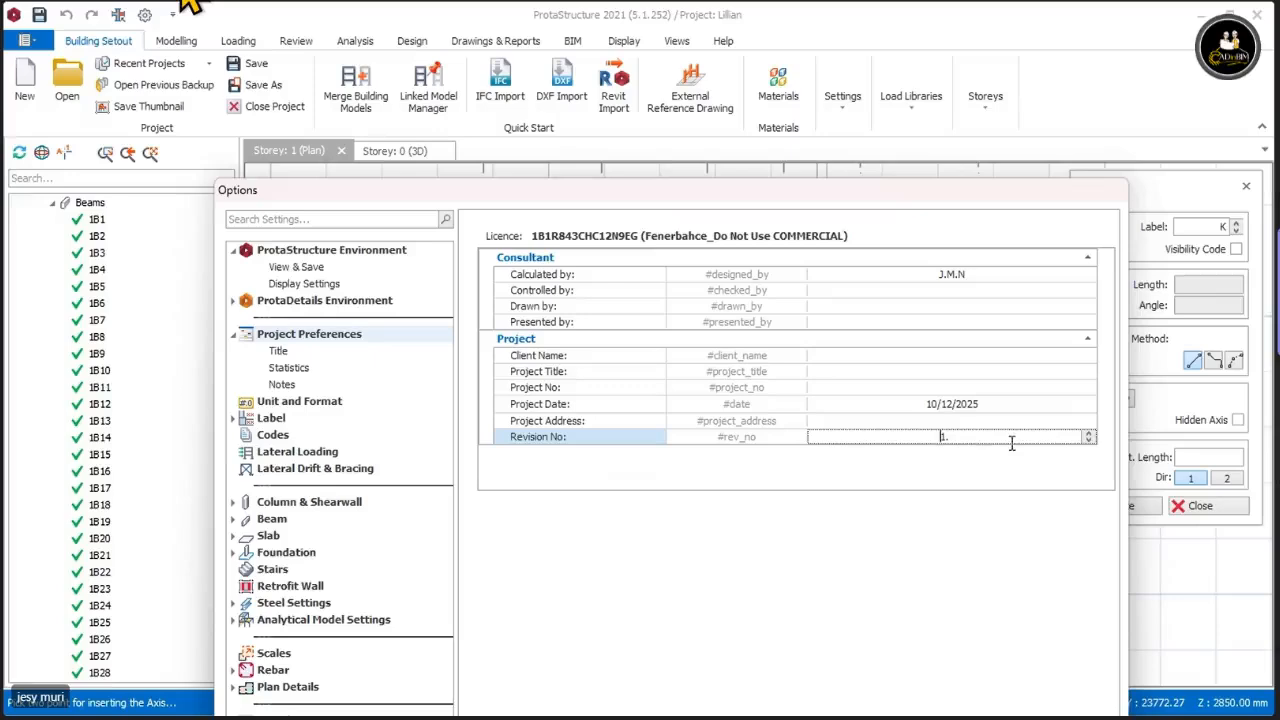
pyautogui.click(884, 422)
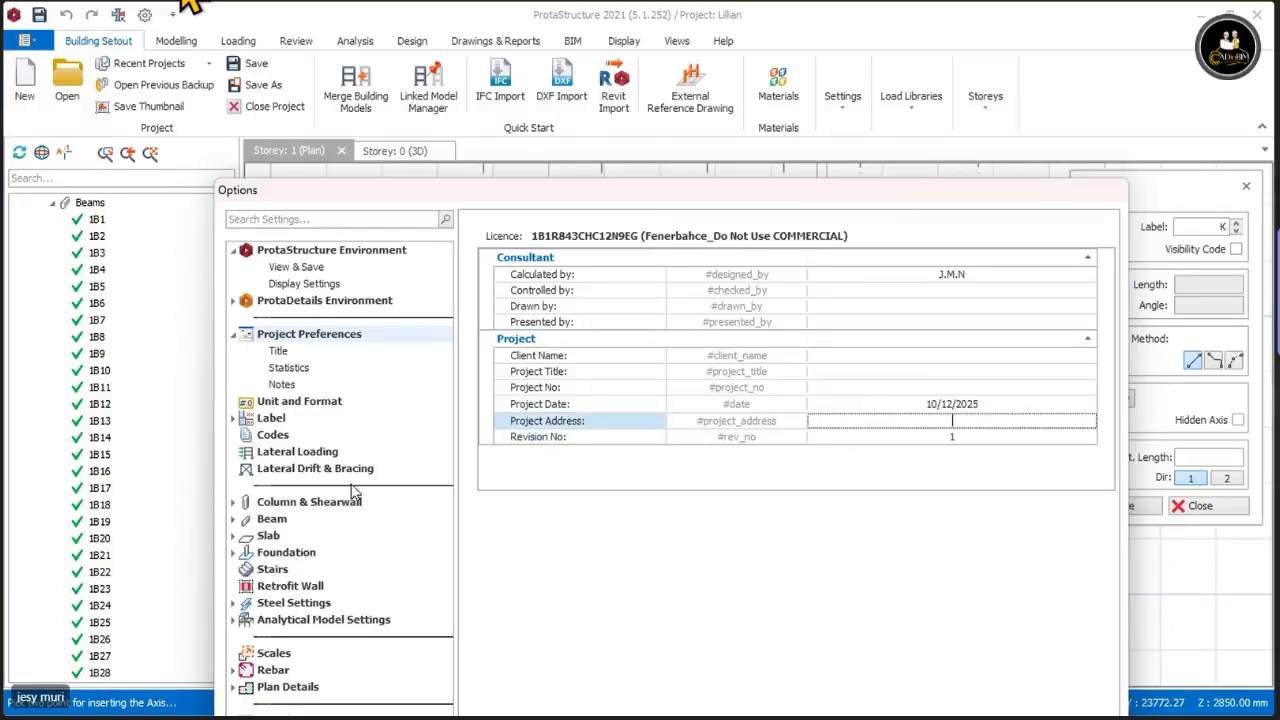
# Step: Examine the project's unit and format settings for member dimensions and analysis quantities
pyautogui.click(290, 402)
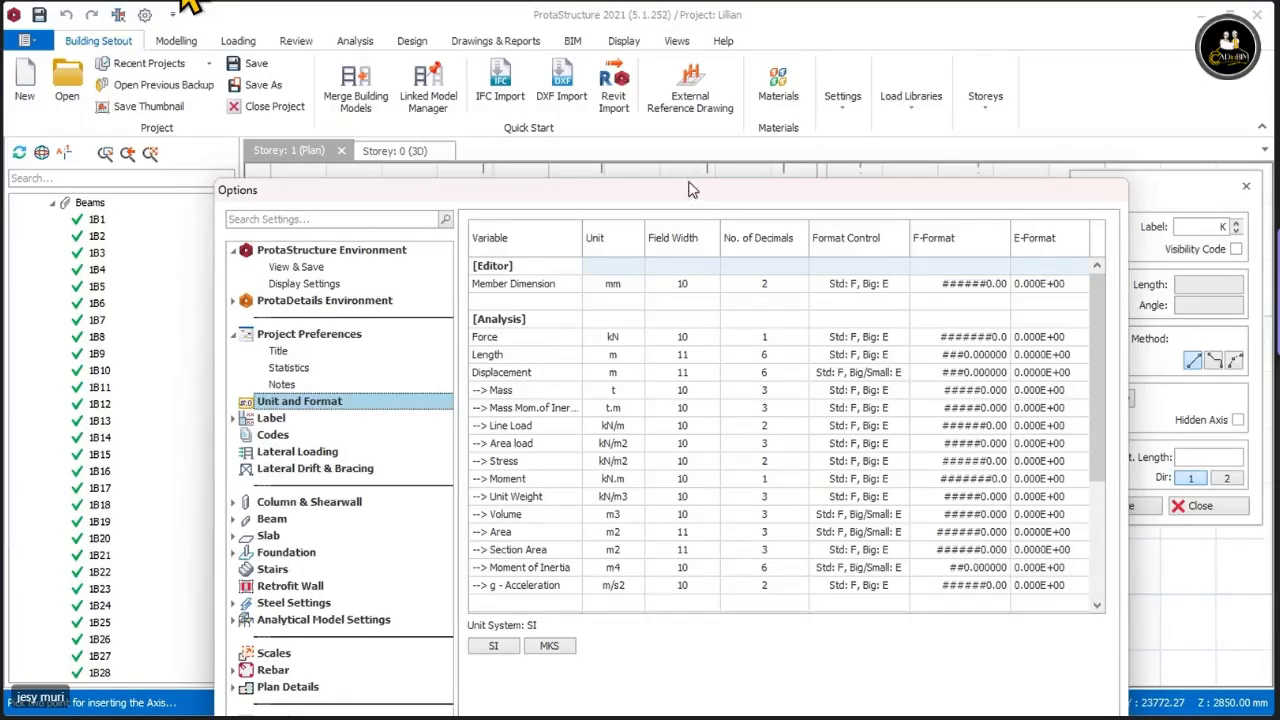
pyautogui.moveTo(690, 190); pyautogui.dragTo(687, 177)
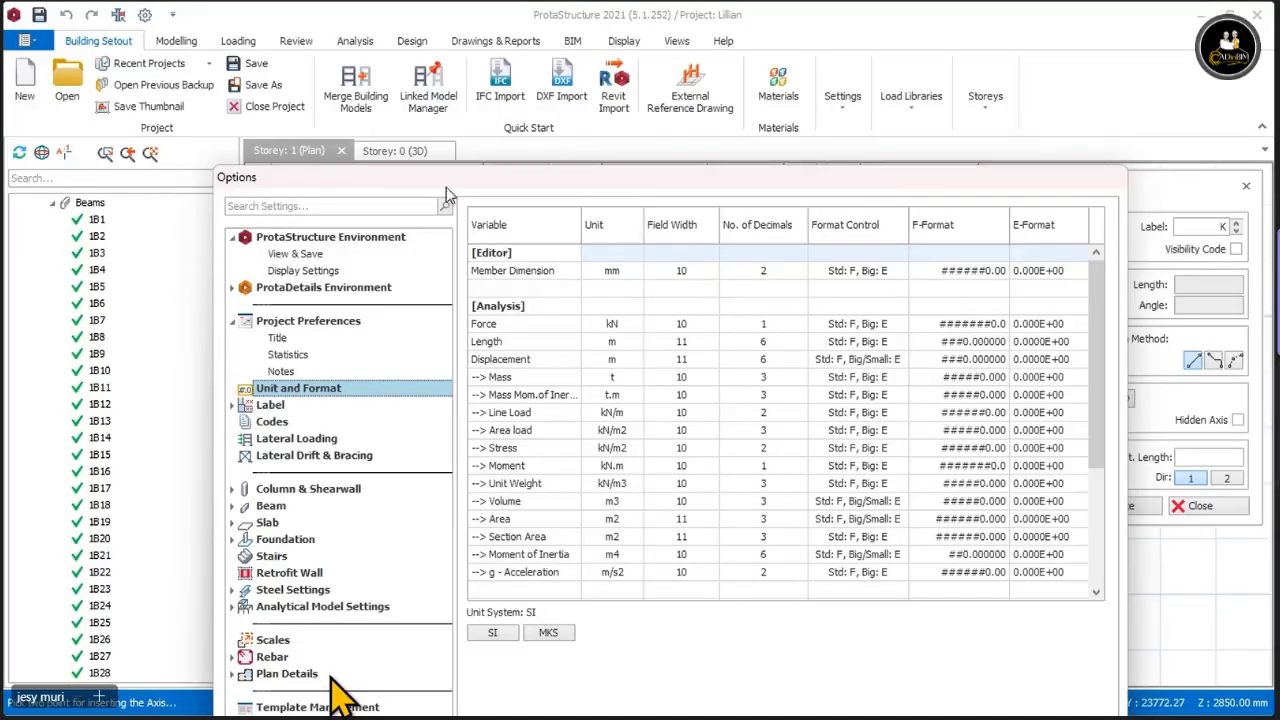
pyautogui.moveTo(446, 181); pyautogui.dragTo(432, 93)
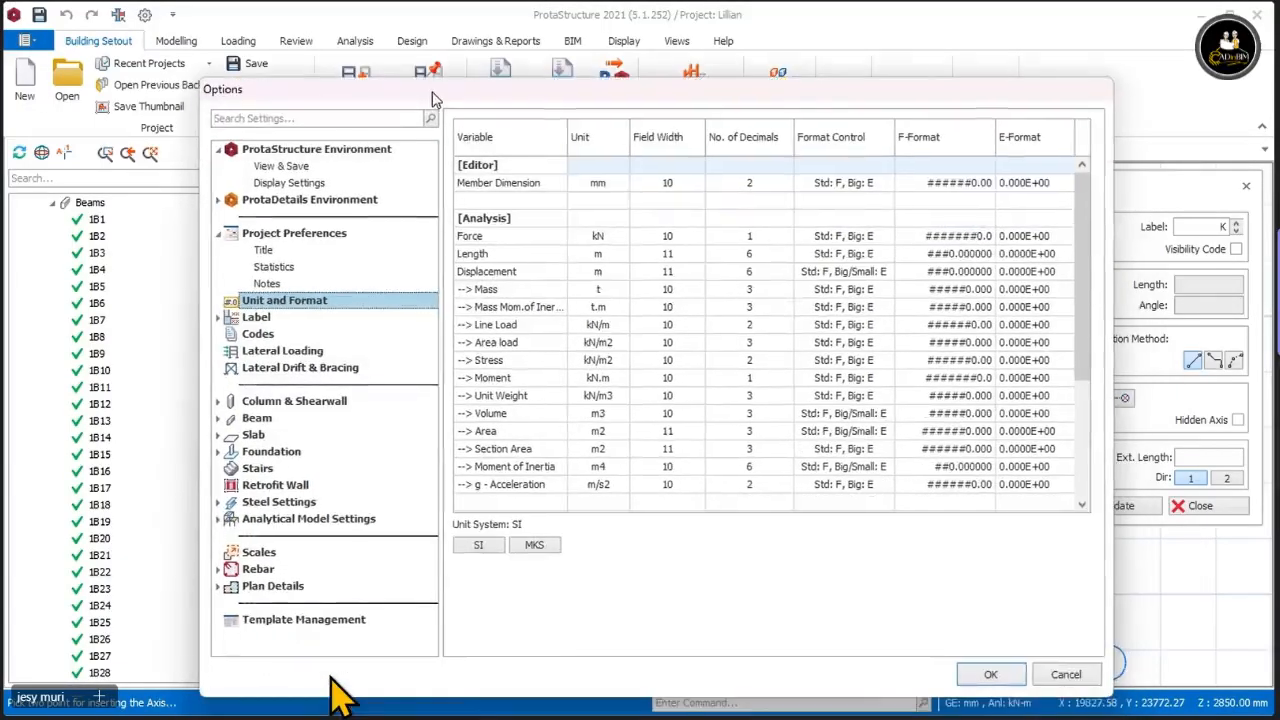
# Step: In the column and shearwall rebar link settings, set the maximum link spacing and the wall horizontal bar maximum spacing to 200 mm each
pyautogui.click(288, 402)
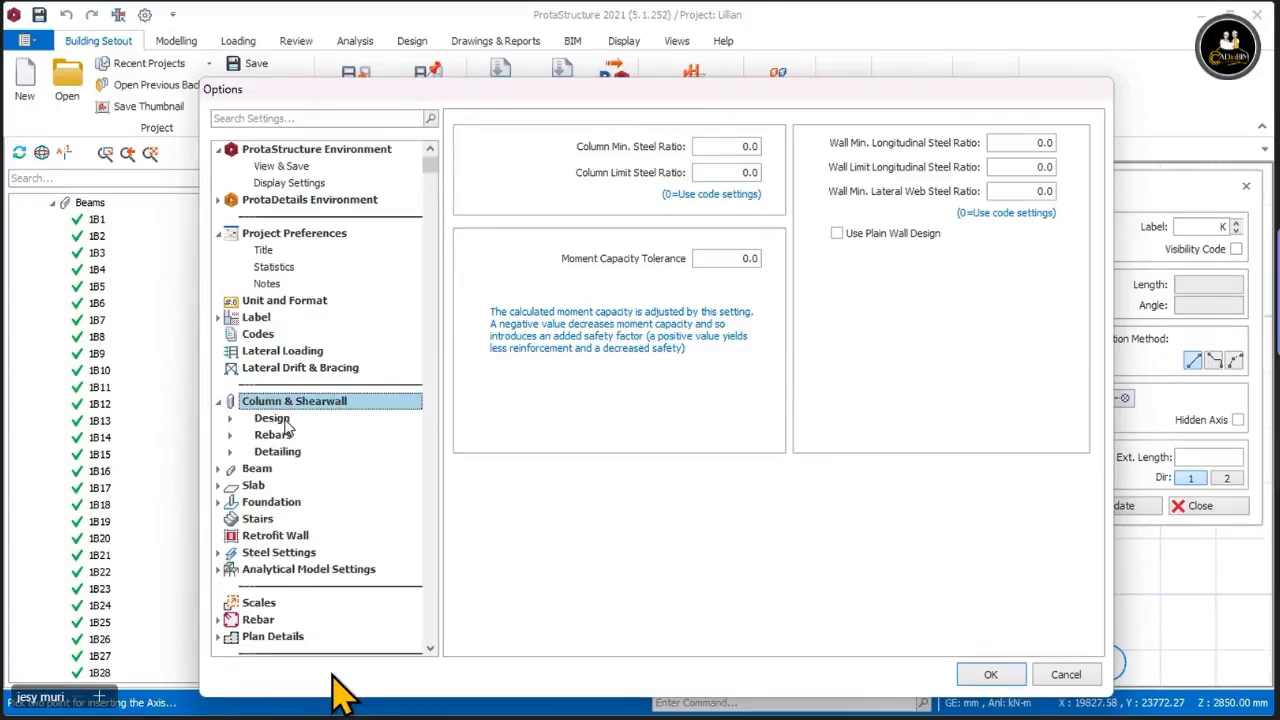
pyautogui.doubleClick(284, 420)
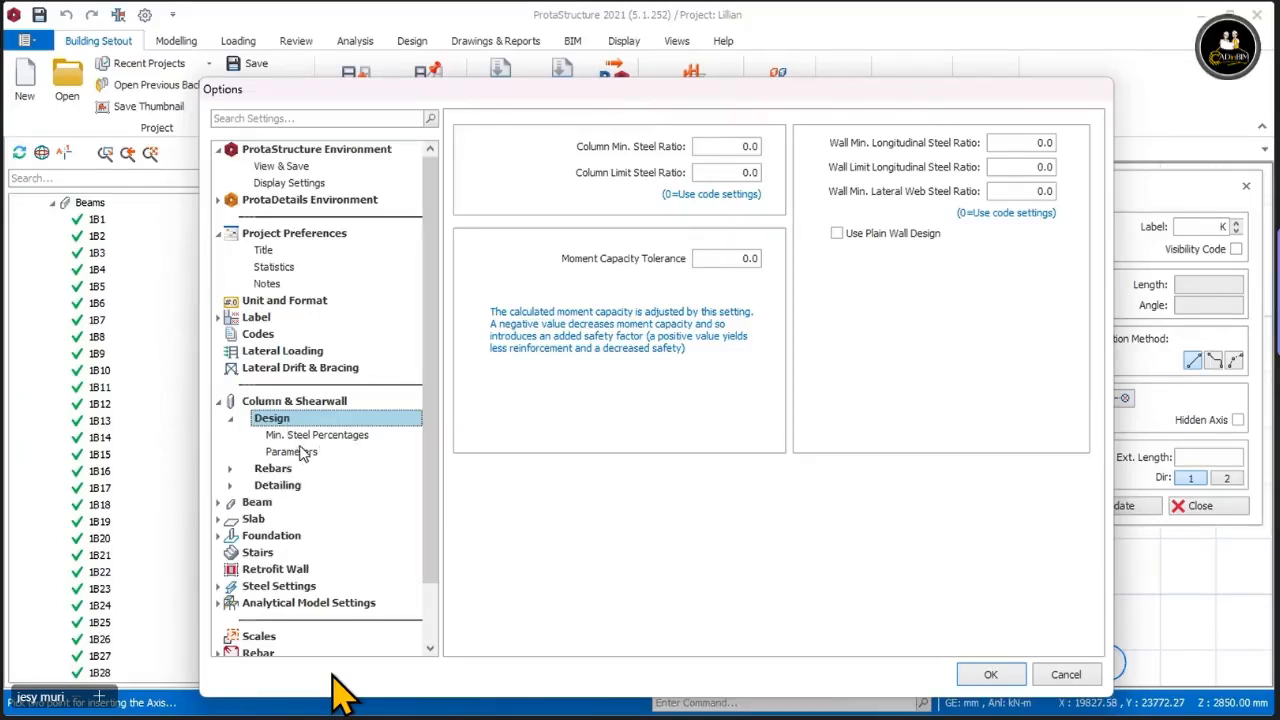
pyautogui.doubleClick(285, 471)
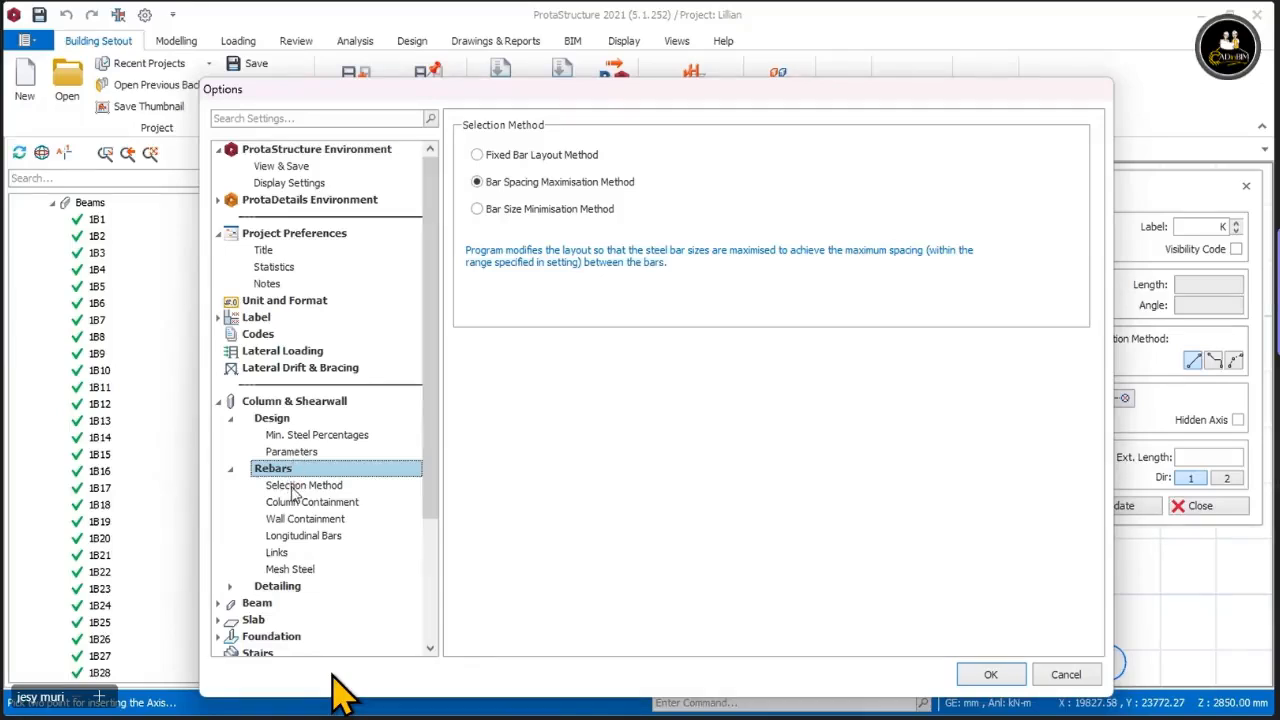
pyautogui.click(279, 556)
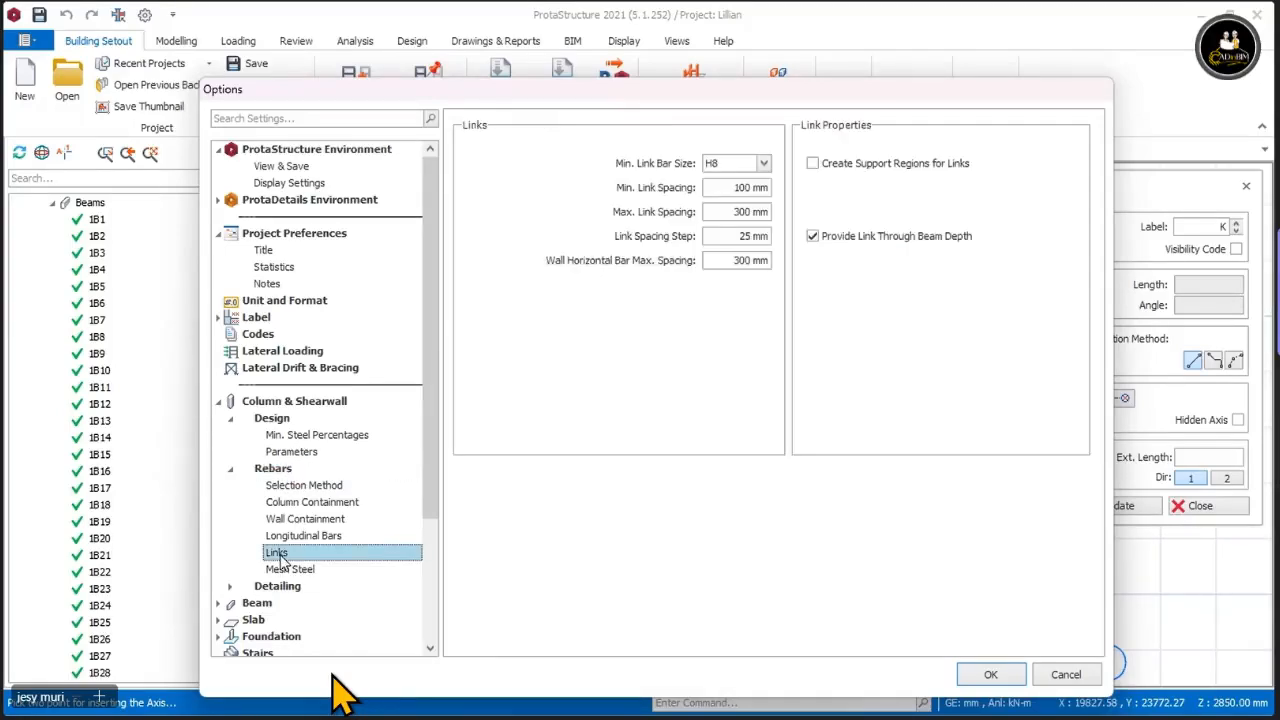
pyautogui.moveTo(808, 93)
pyautogui.mouseDown()
pyautogui.moveTo(812, 138)
pyautogui.moveTo(816, 72)
pyautogui.moveTo(816, 84)
pyautogui.mouseUp()
pyautogui.moveTo(825, 155); pyautogui.dragTo(829, 200)
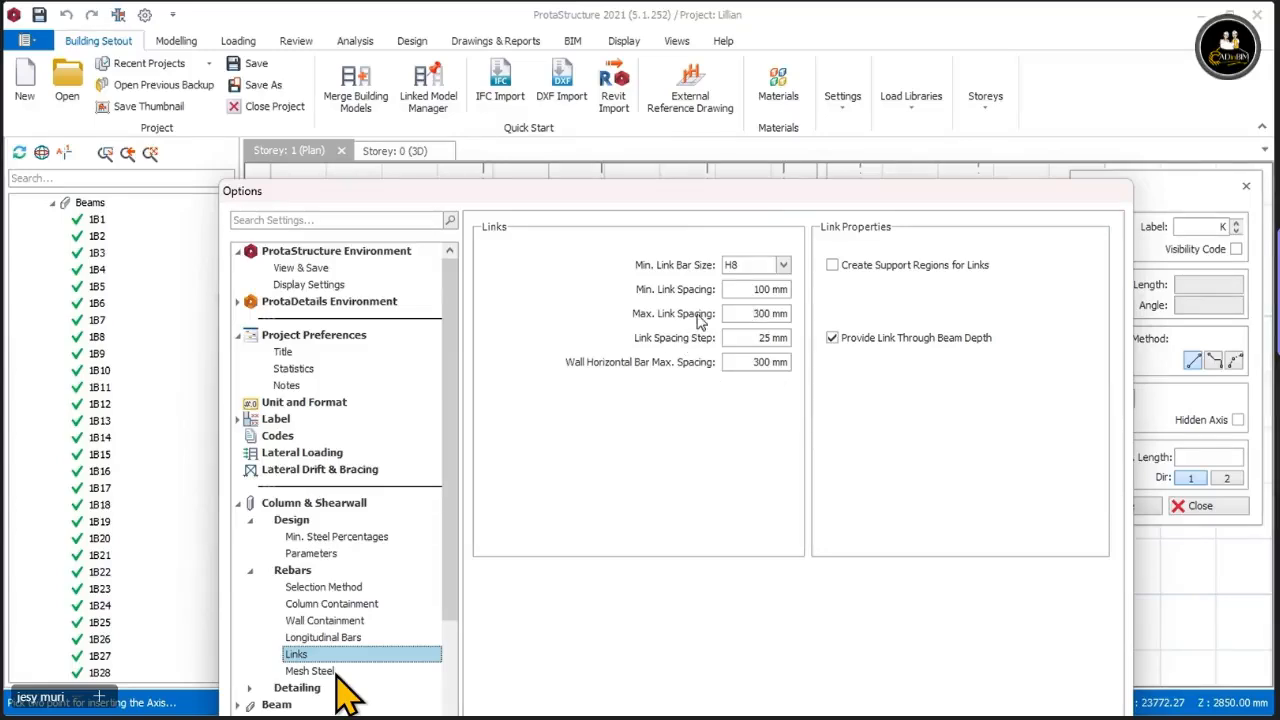
pyautogui.click(760, 312)
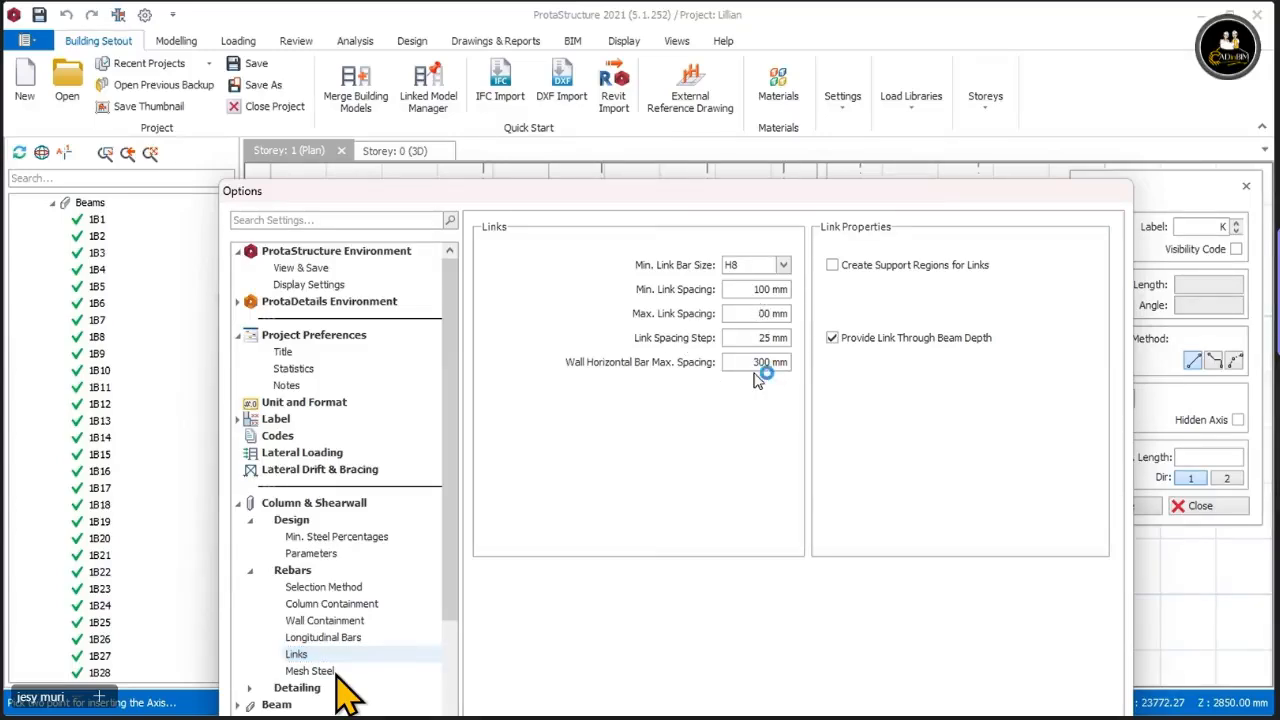
pyautogui.write('2')
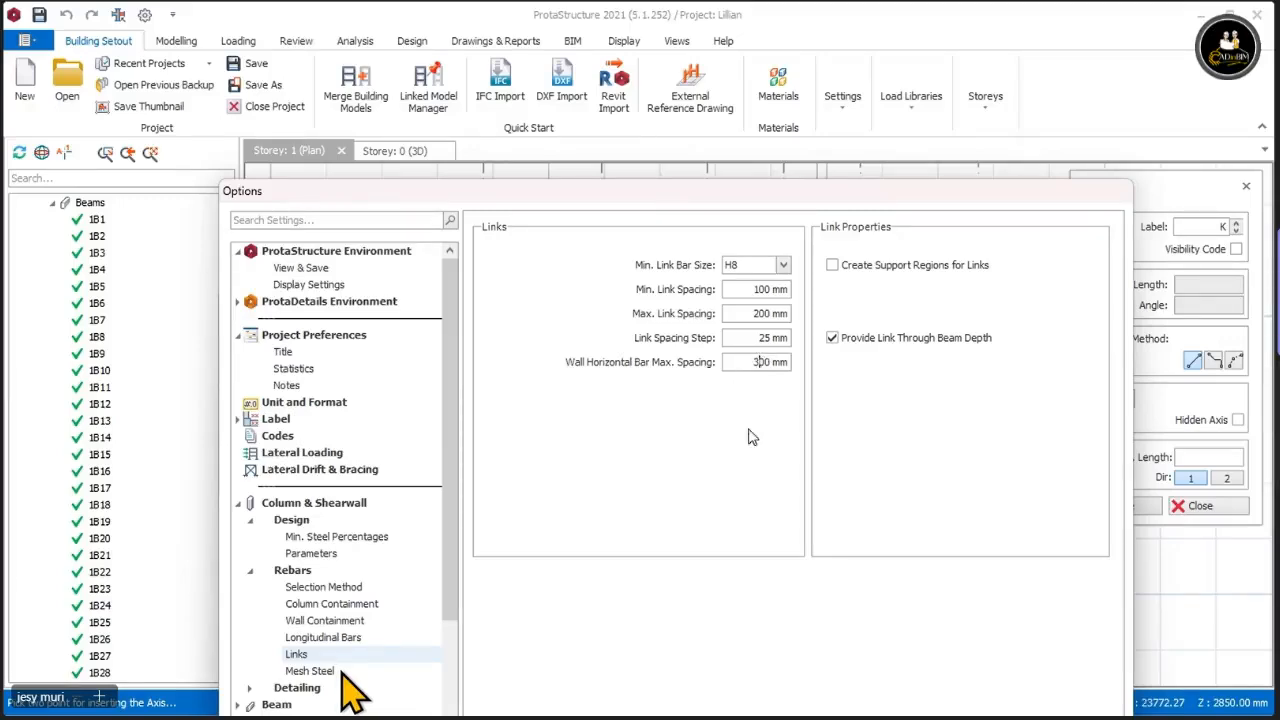
pyautogui.write('2')
pyautogui.moveTo(695, 189); pyautogui.dragTo(740, 38)
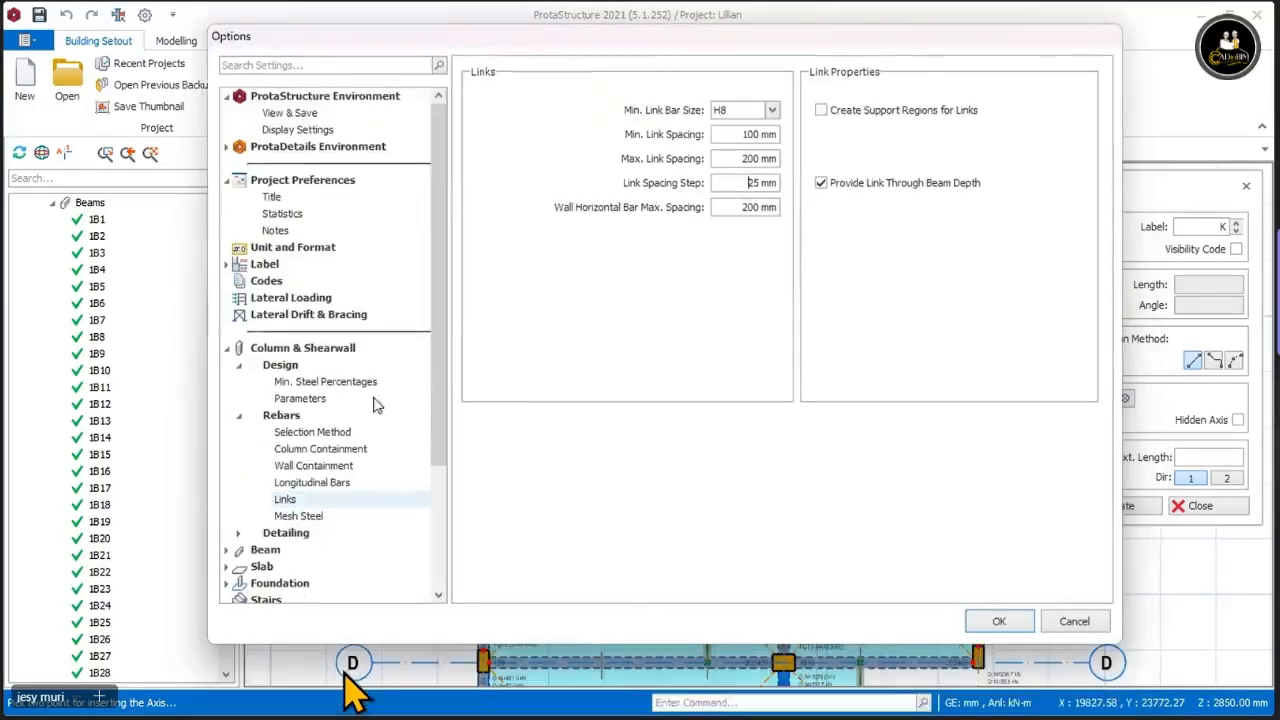
# Step: In the beam parameters for floor beams, set the maximum link diameter to H10
pyautogui.click(258, 551)
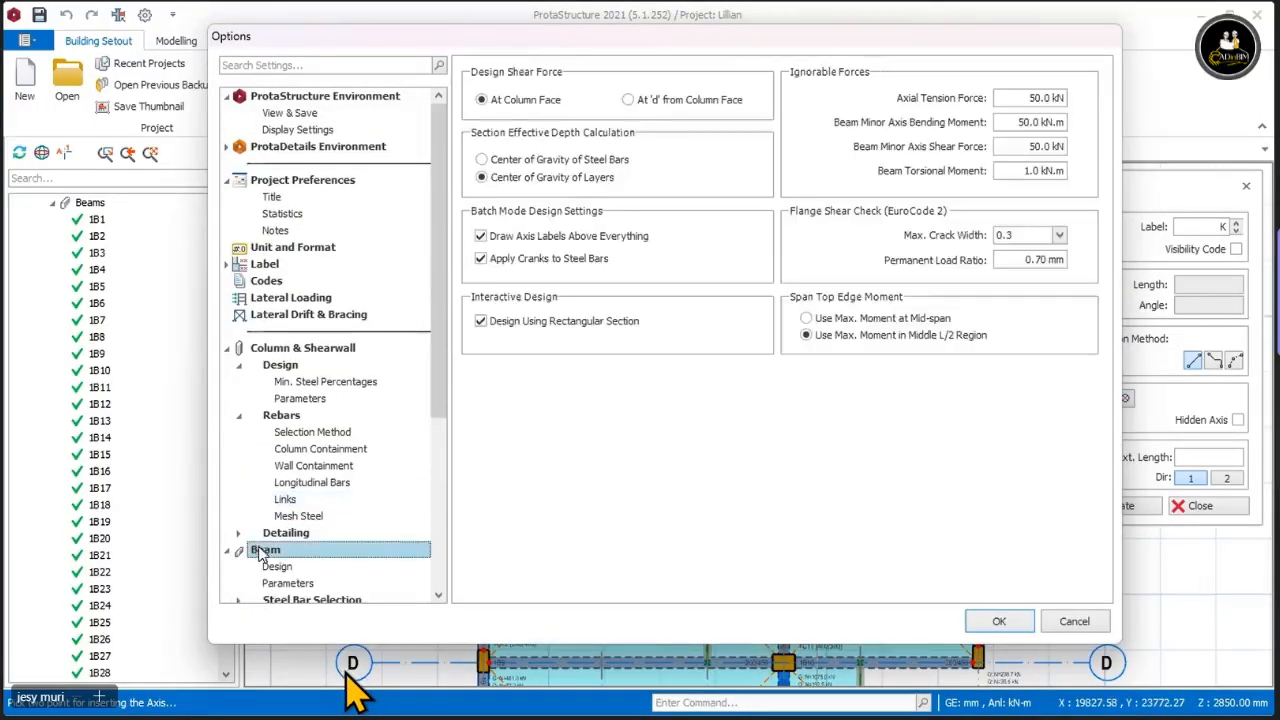
pyautogui.click(227, 348)
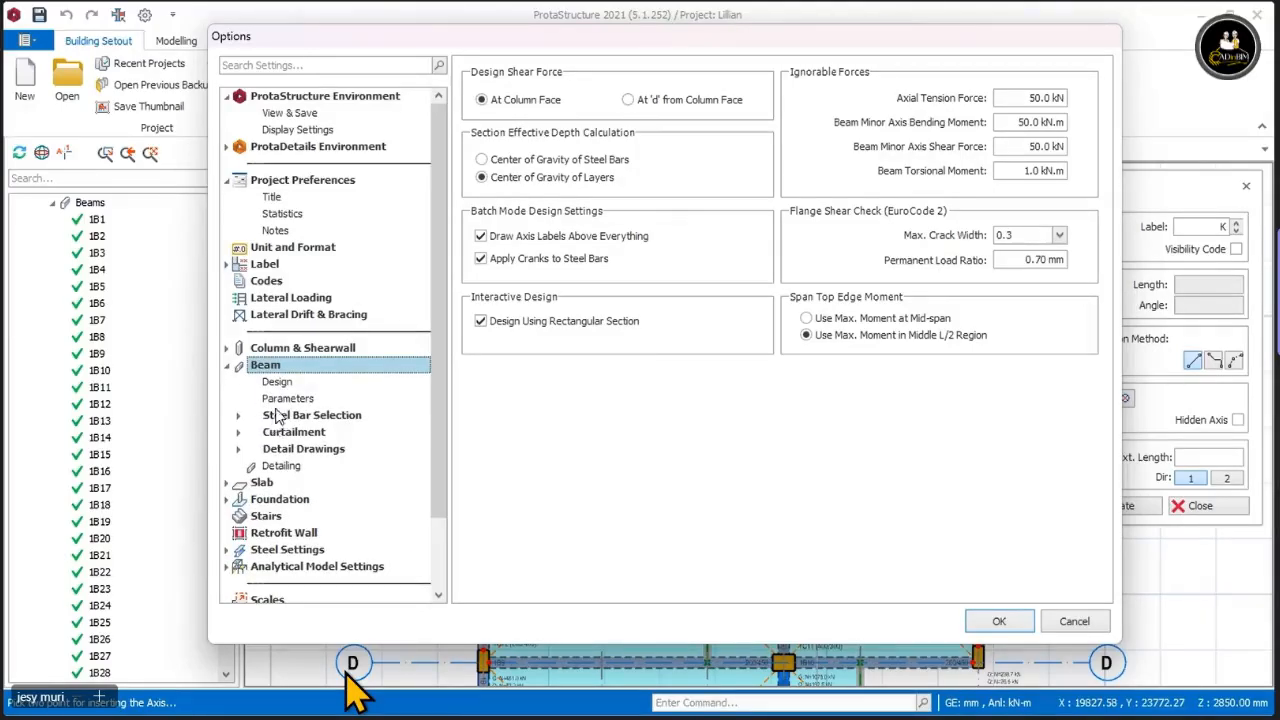
pyautogui.click(278, 383)
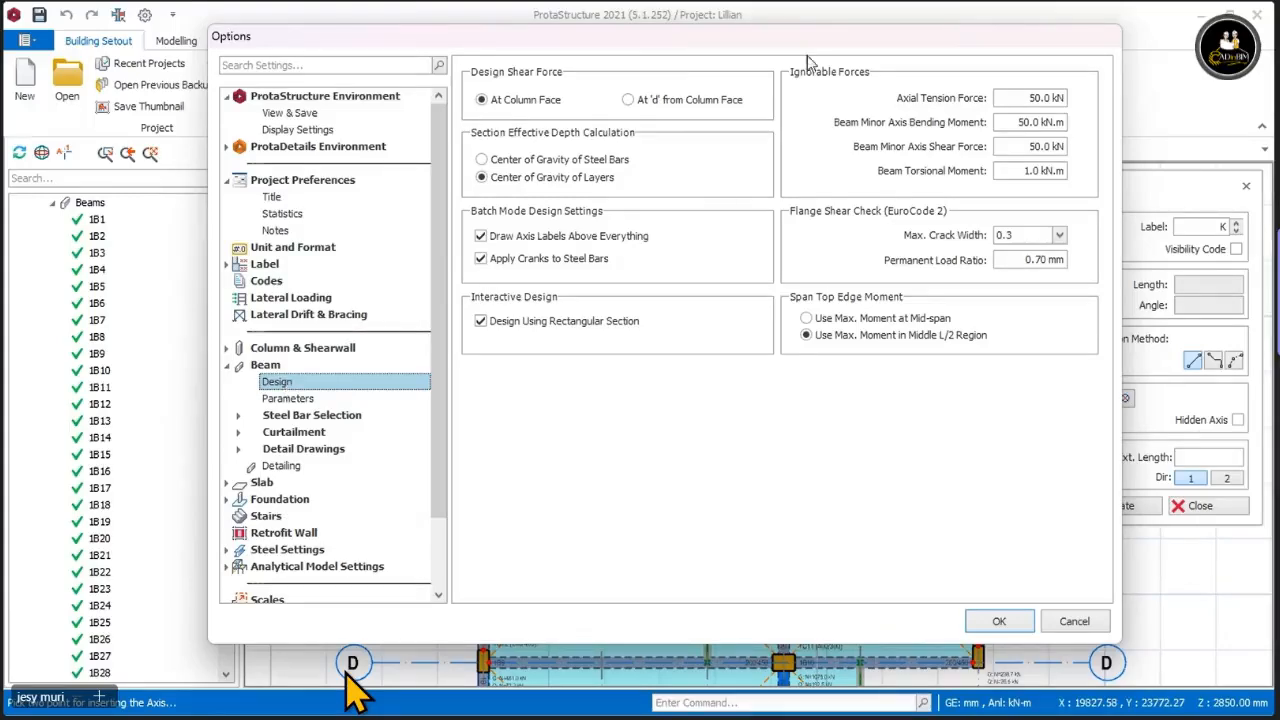
pyautogui.moveTo(828, 38); pyautogui.dragTo(866, 46)
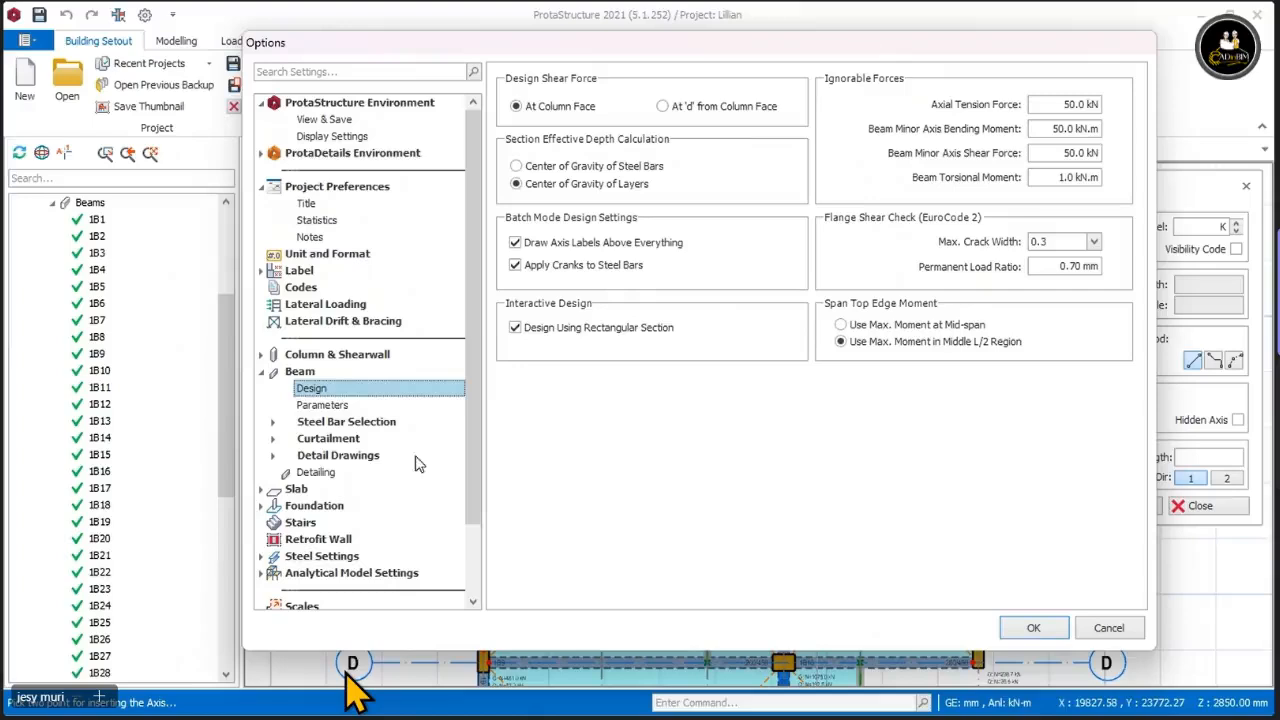
pyautogui.click(322, 406)
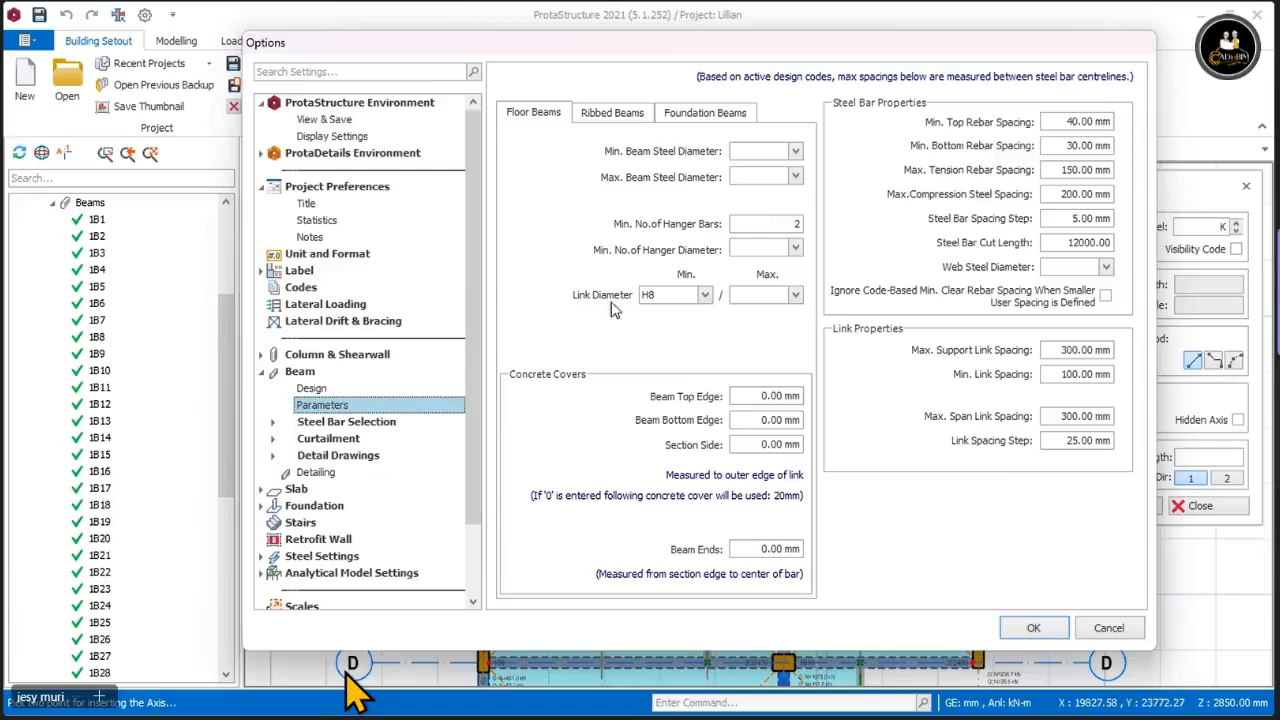
pyautogui.click(796, 295)
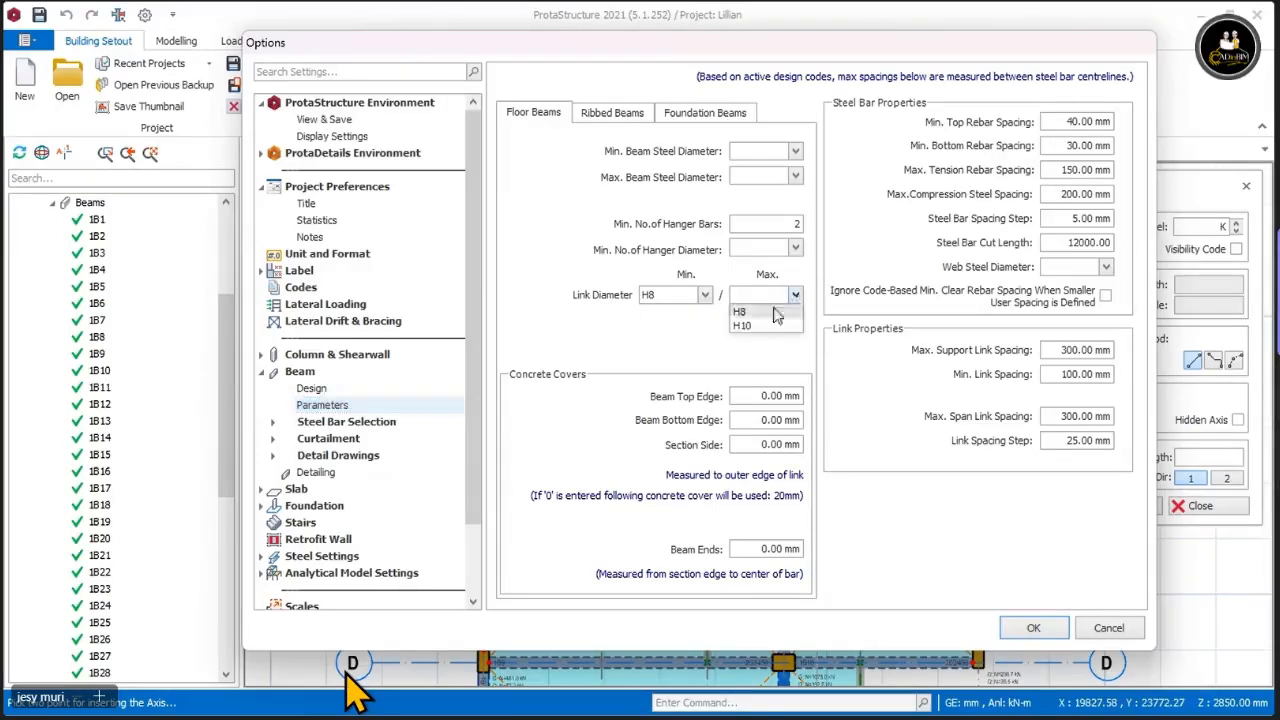
pyautogui.click(757, 330)
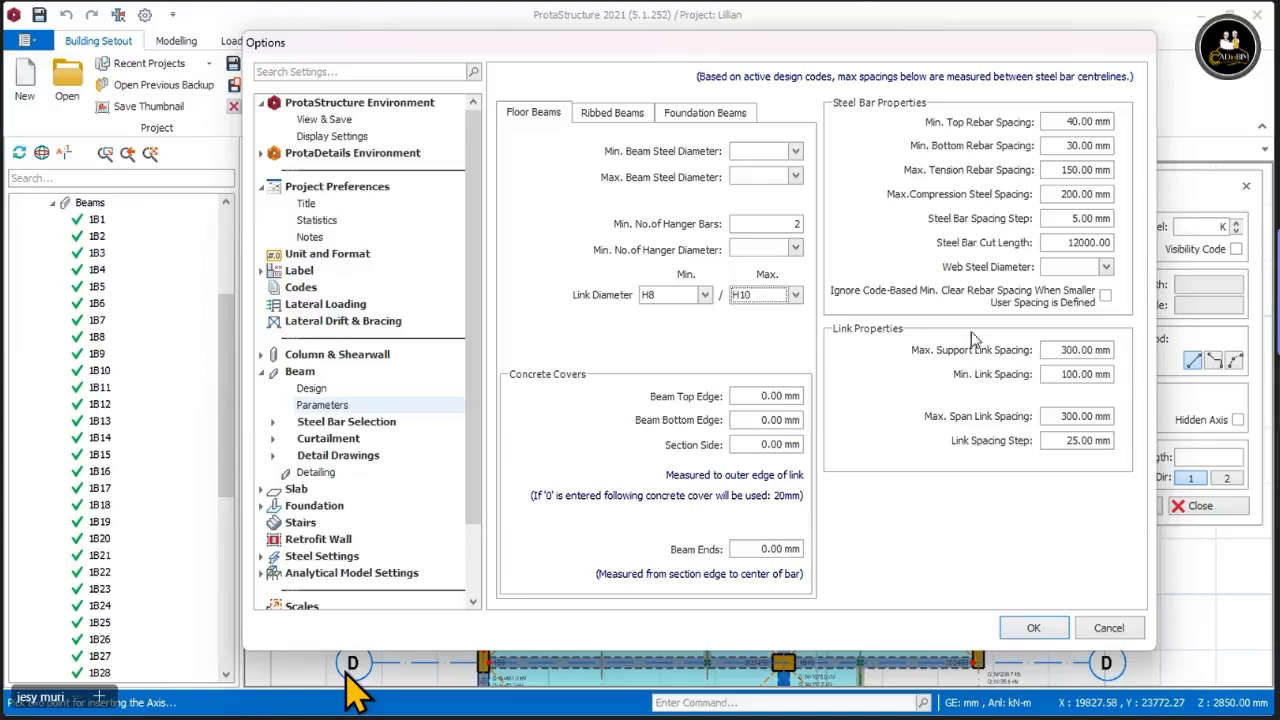
# Step: Set the beam's maximum support link spacing and maximum span link spacing to 200 mm each
pyautogui.moveTo(1068, 353); pyautogui.dragTo(1045, 360)
pyautogui.write('2')
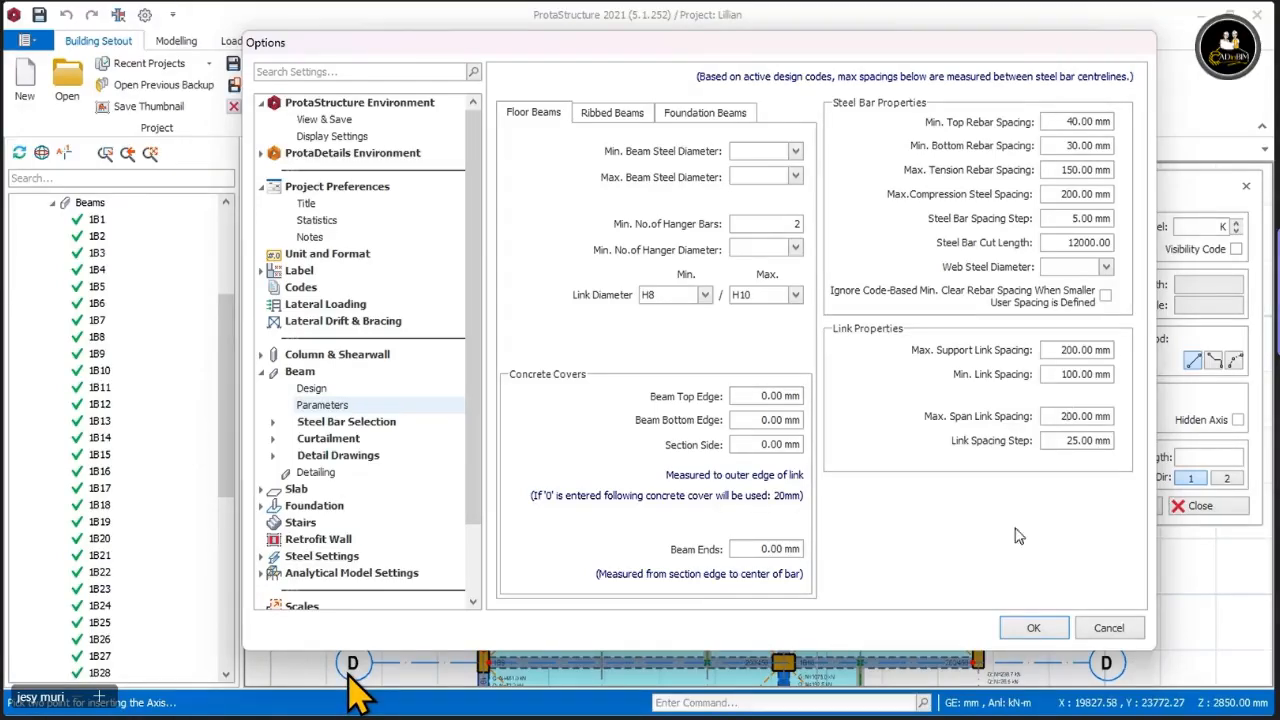
pyautogui.click(1066, 441)
# Step: In the slab rebar settings, set the maximum bar spacing to 200 mm
pyautogui.click(292, 488)
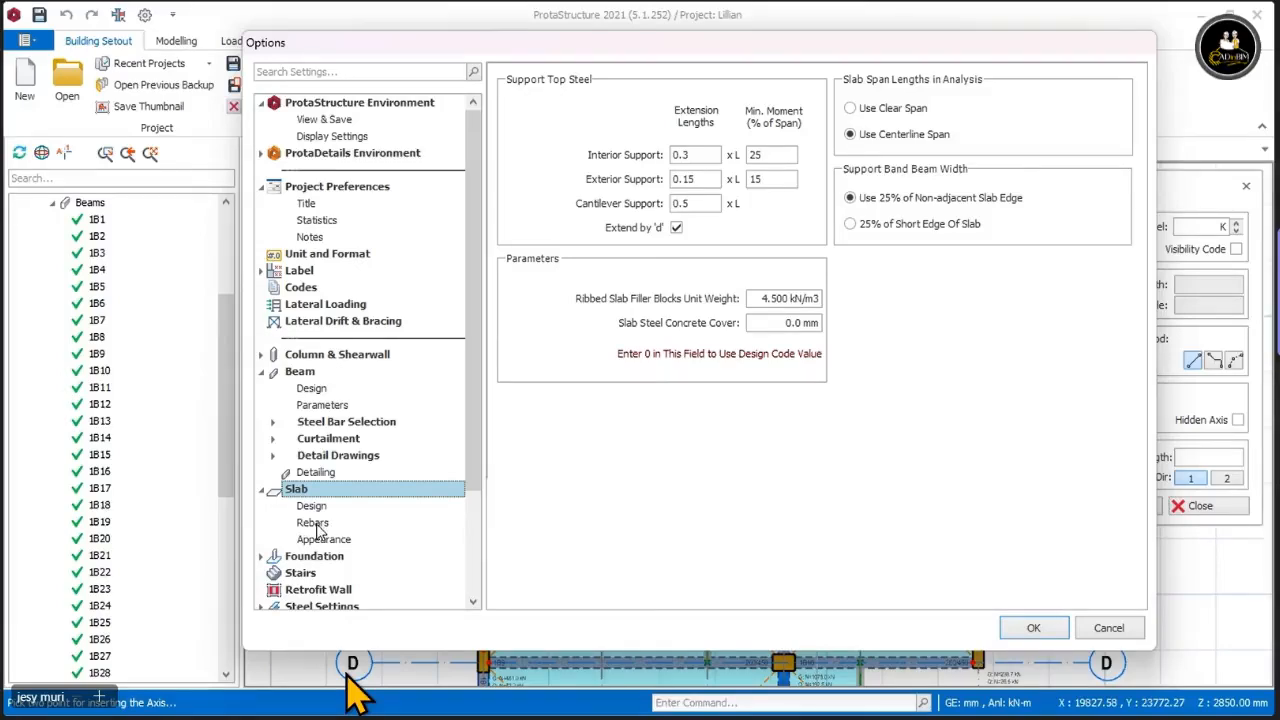
pyautogui.click(314, 524)
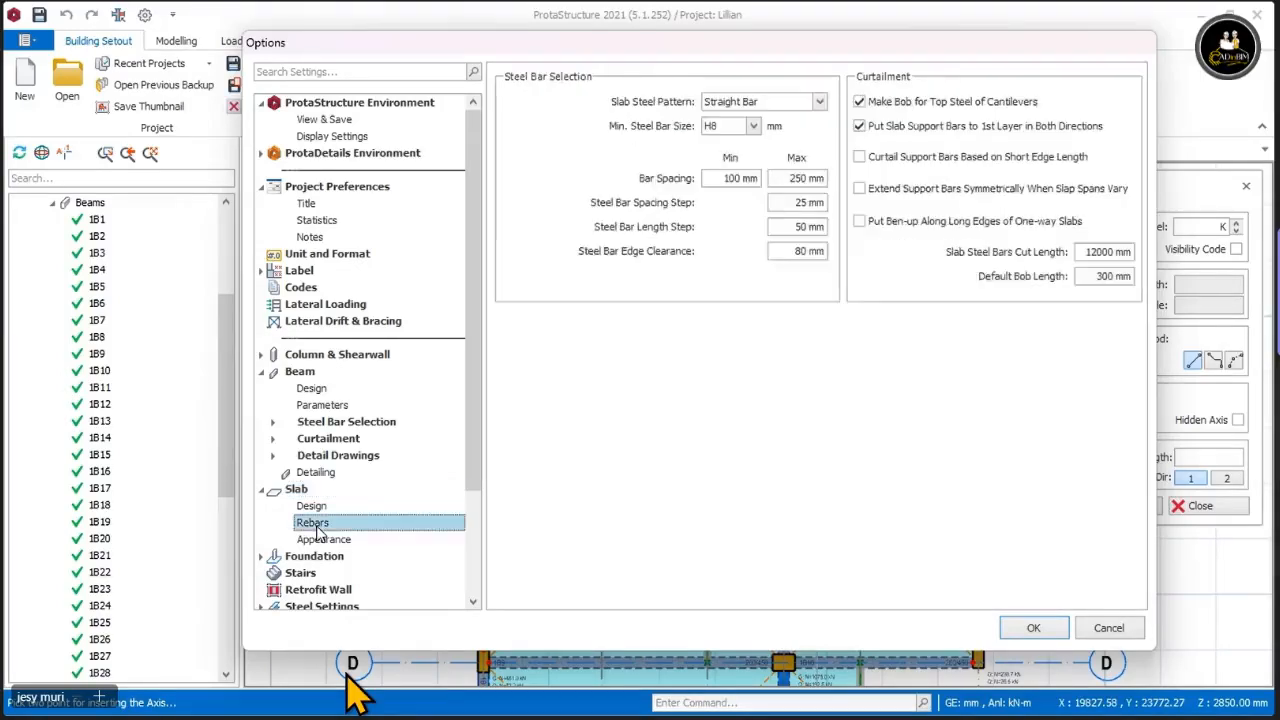
pyautogui.moveTo(880, 38); pyautogui.dragTo(868, 153)
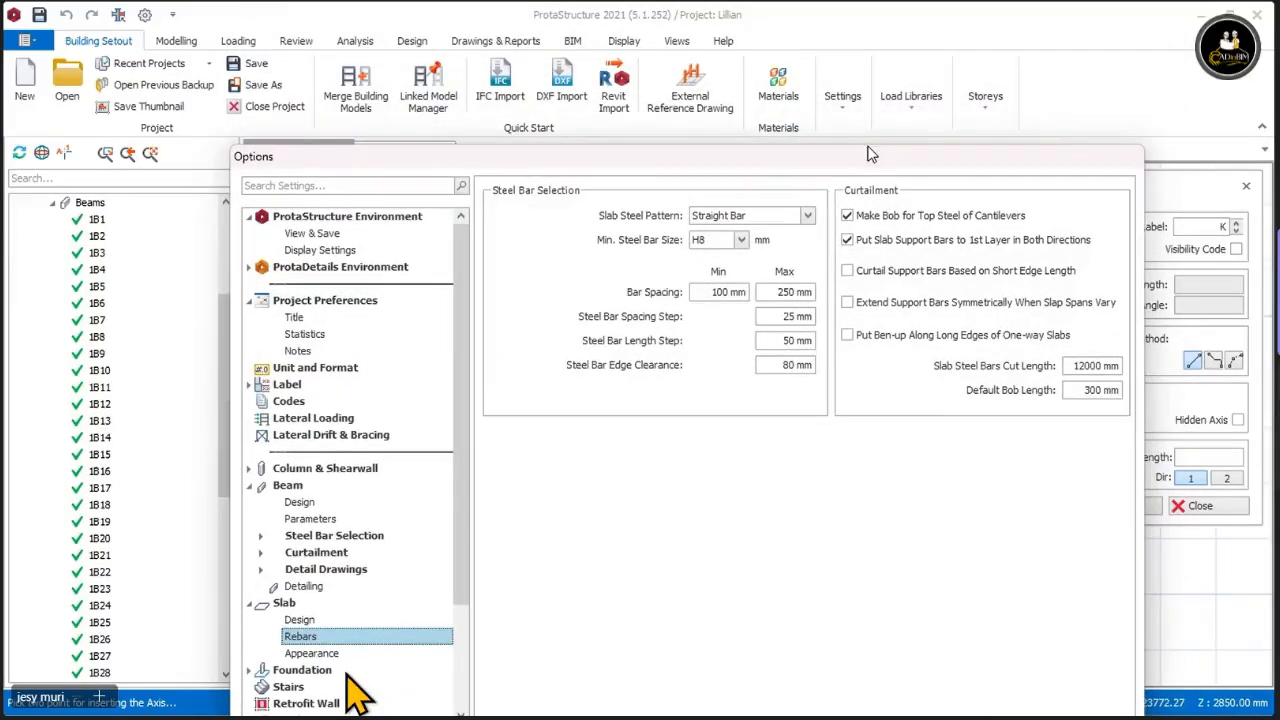
pyautogui.click(786, 293)
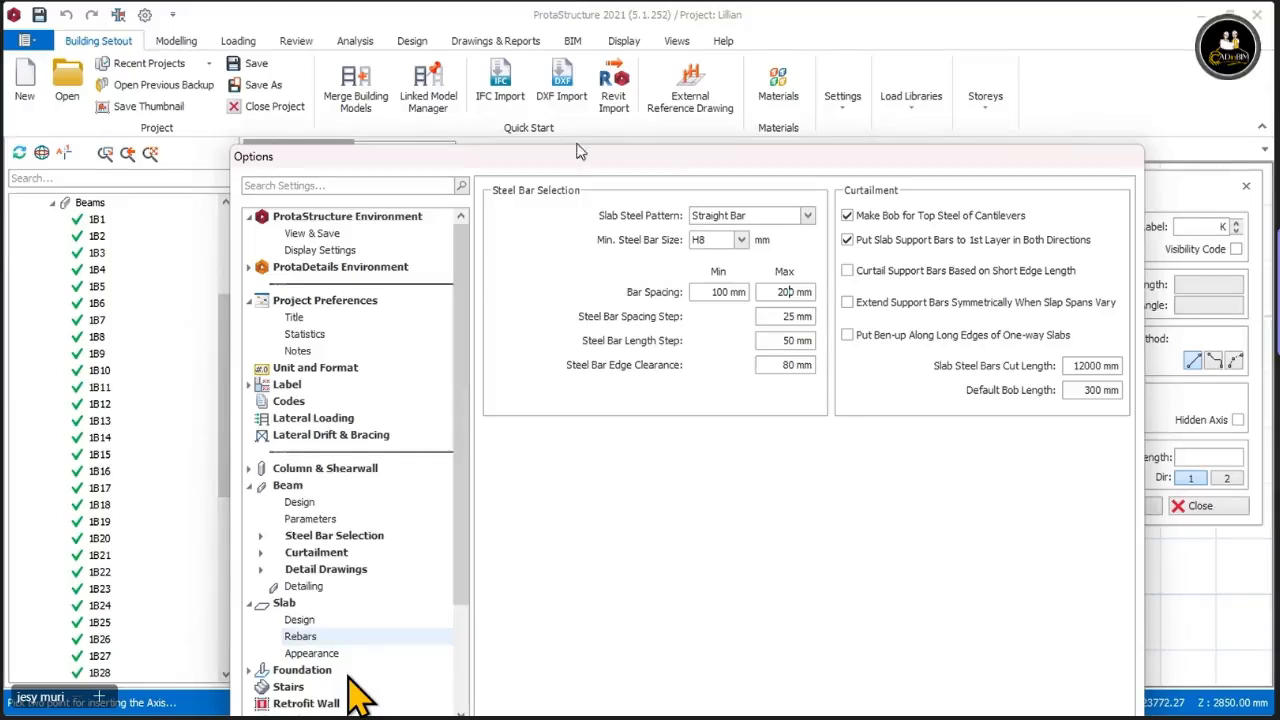
pyautogui.moveTo(600, 164); pyautogui.dragTo(600, 163)
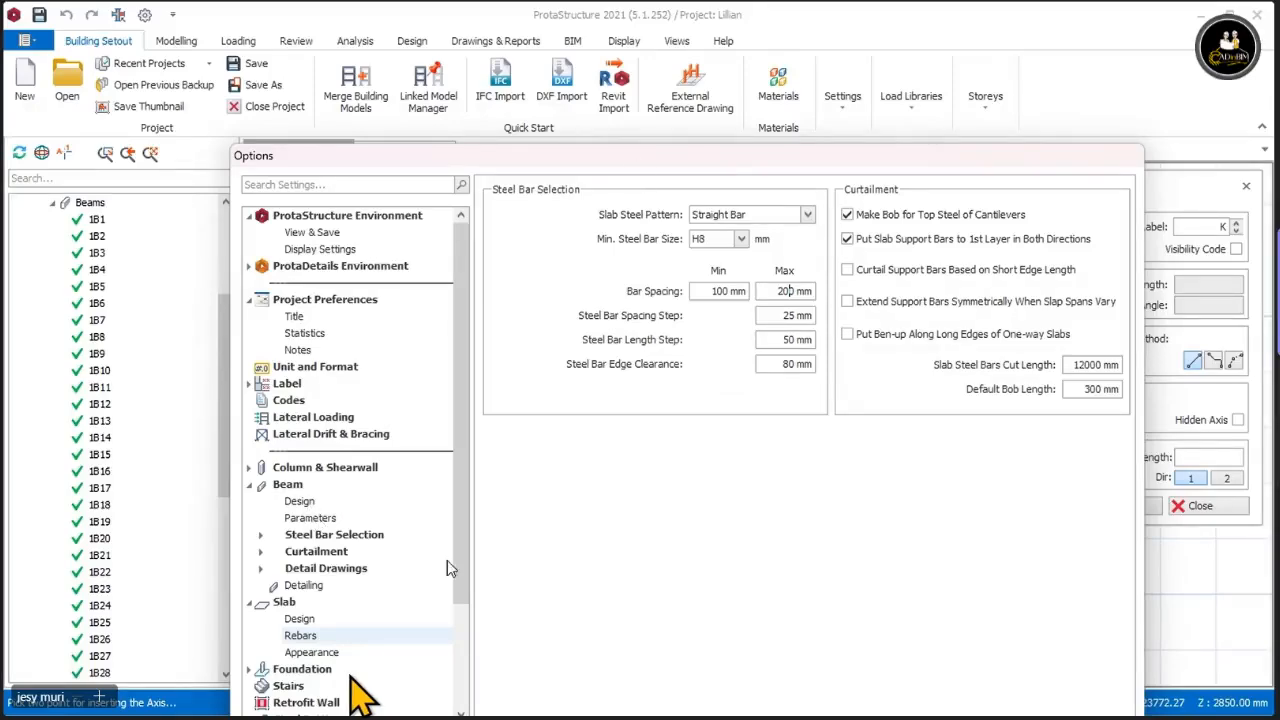
pyautogui.moveTo(639, 165); pyautogui.dragTo(692, 61)
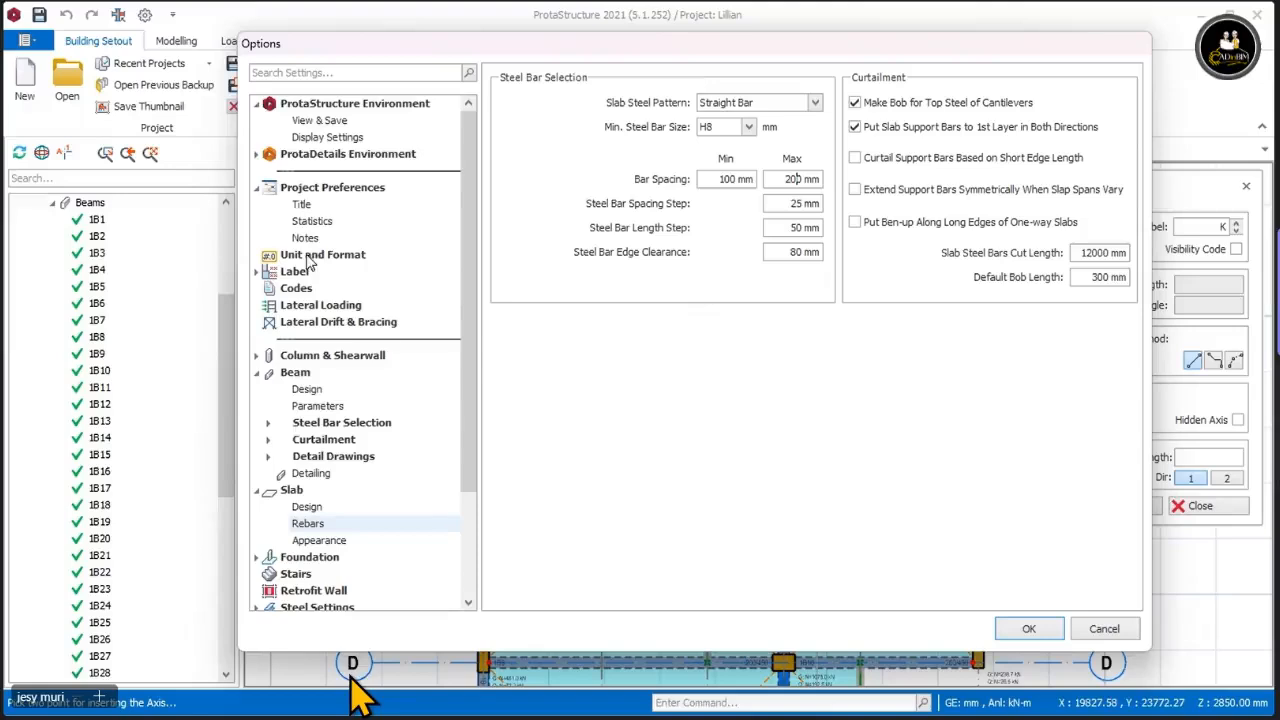
# Step: In the project's design codes, enable the use of a seismic code and pick TDY 2007 as the earthquake code
pyautogui.click(313, 222)
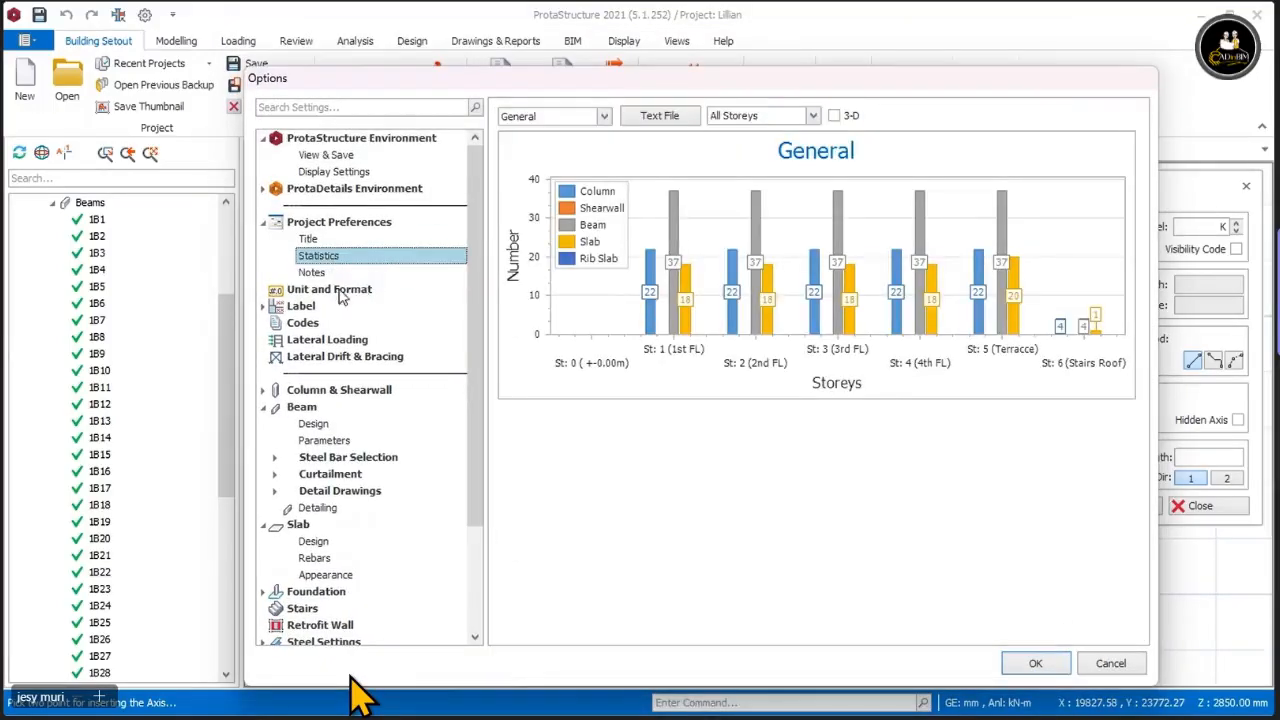
pyautogui.click(340, 291)
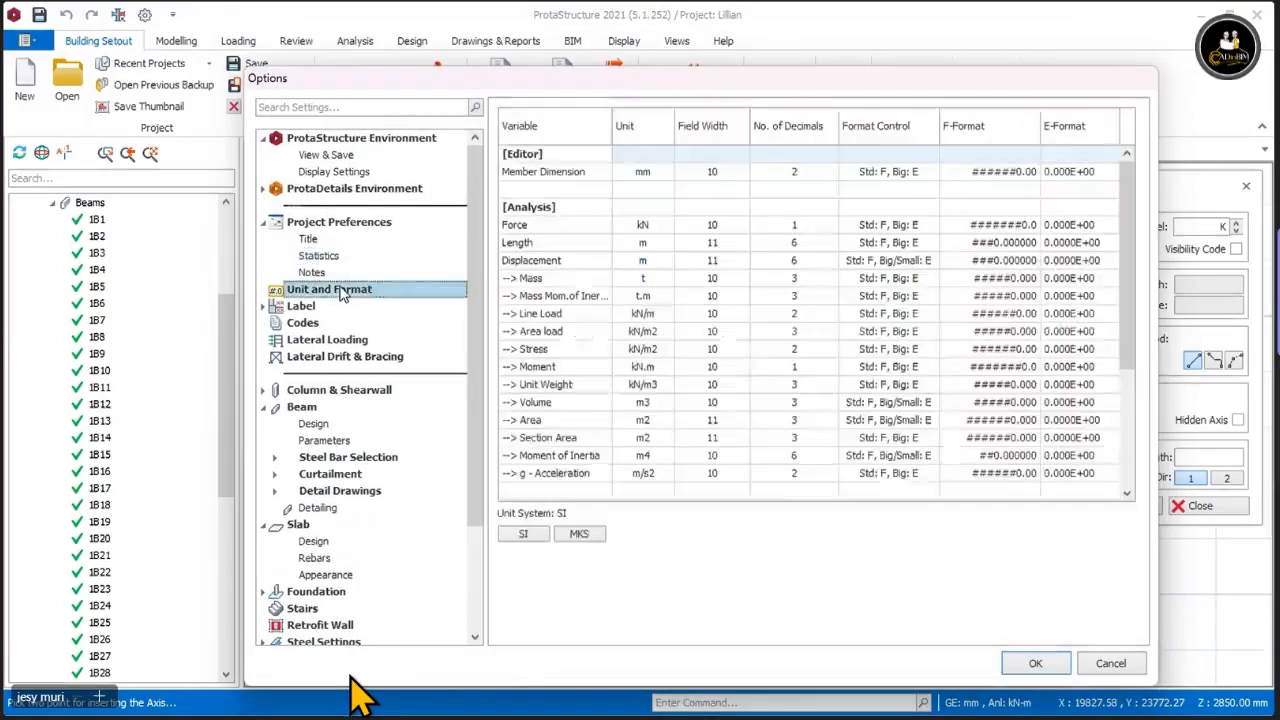
pyautogui.click(302, 323)
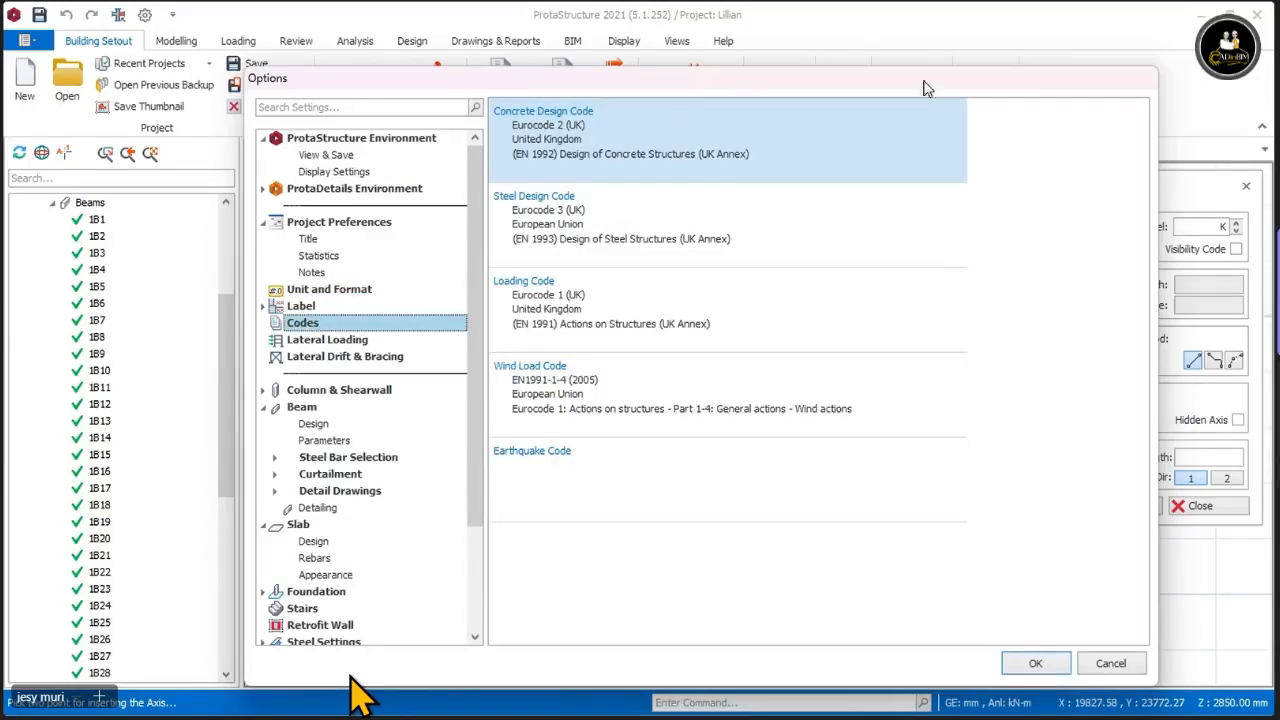
pyautogui.moveTo(926, 88); pyautogui.dragTo(926, 101)
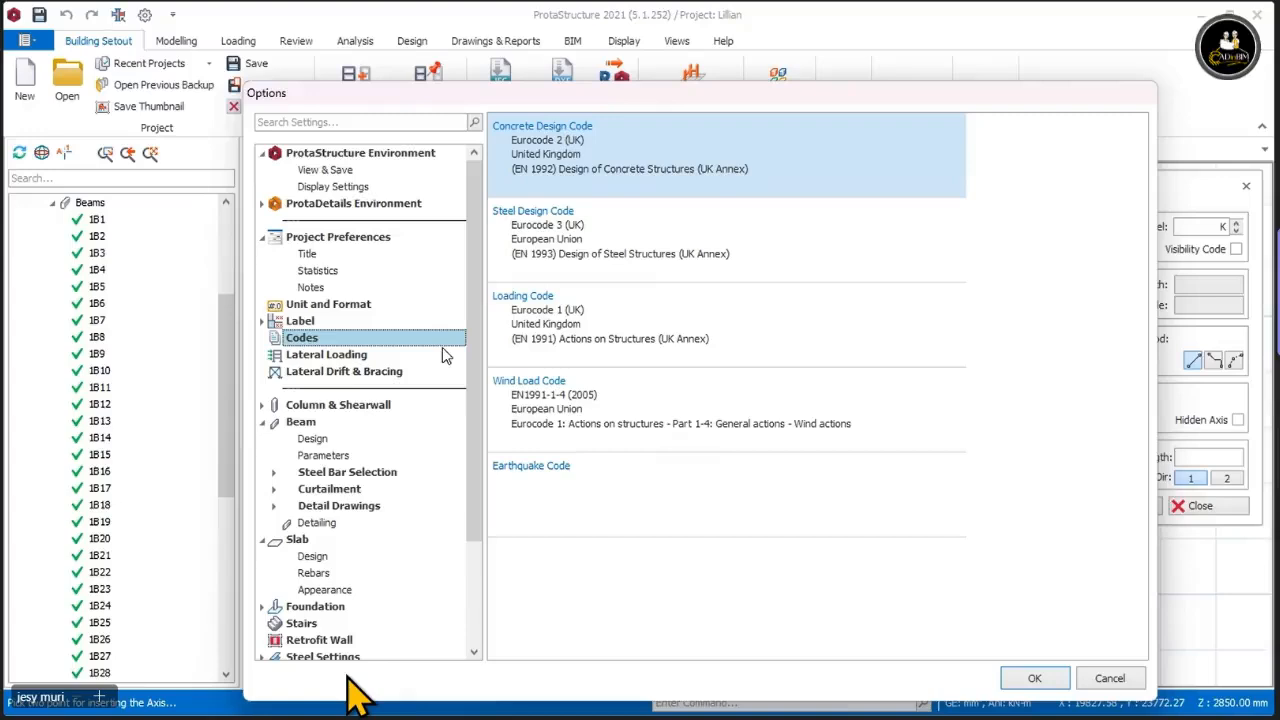
pyautogui.click(325, 374)
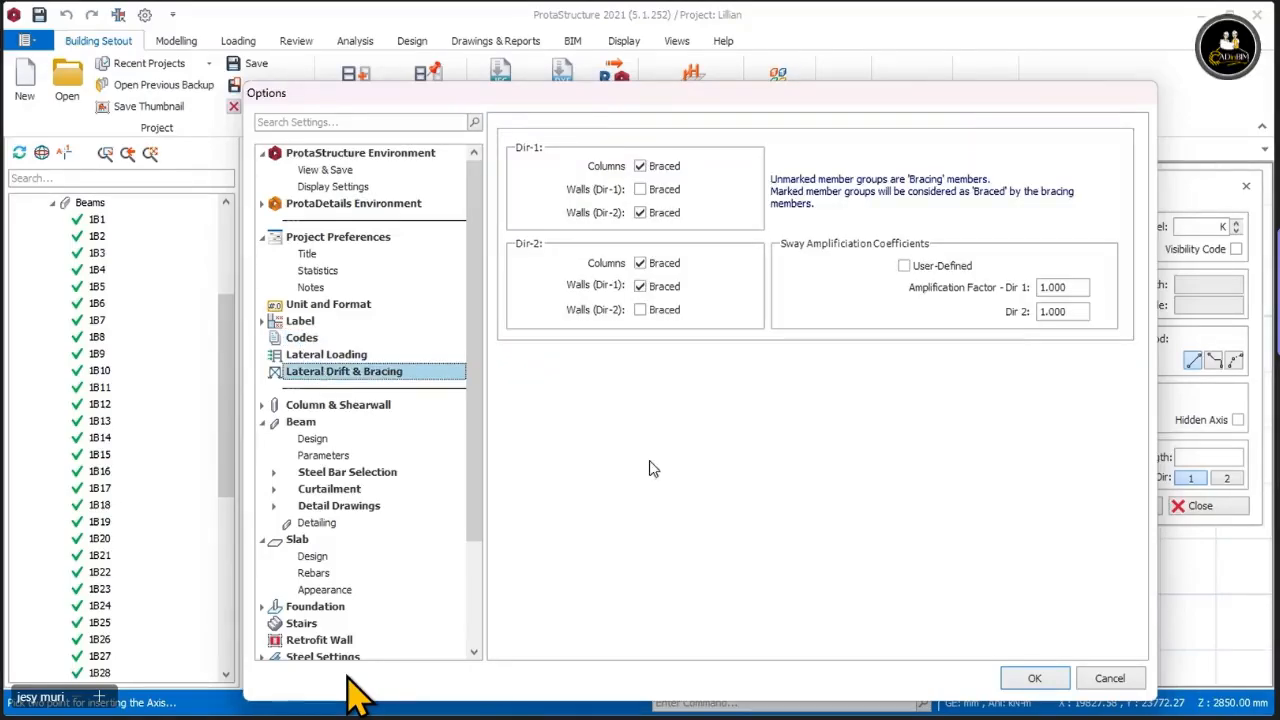
pyautogui.click(303, 343)
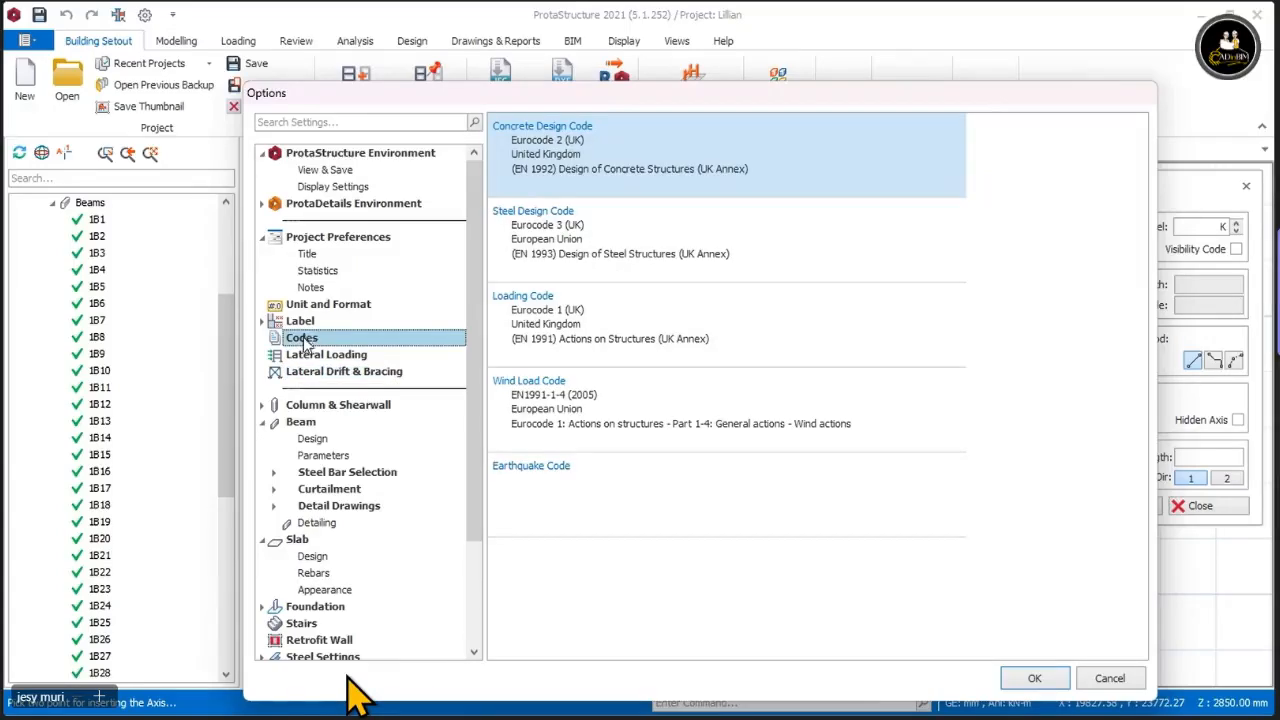
pyautogui.doubleClick(521, 470)
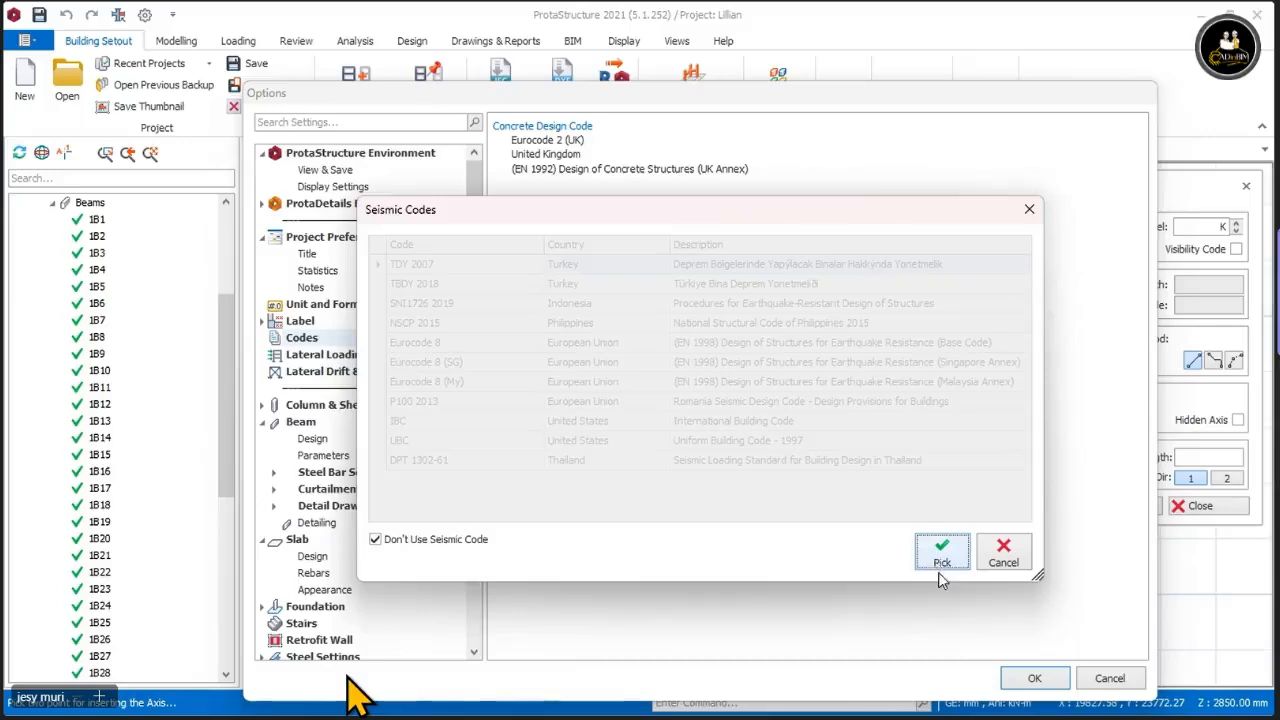
pyautogui.click(376, 541)
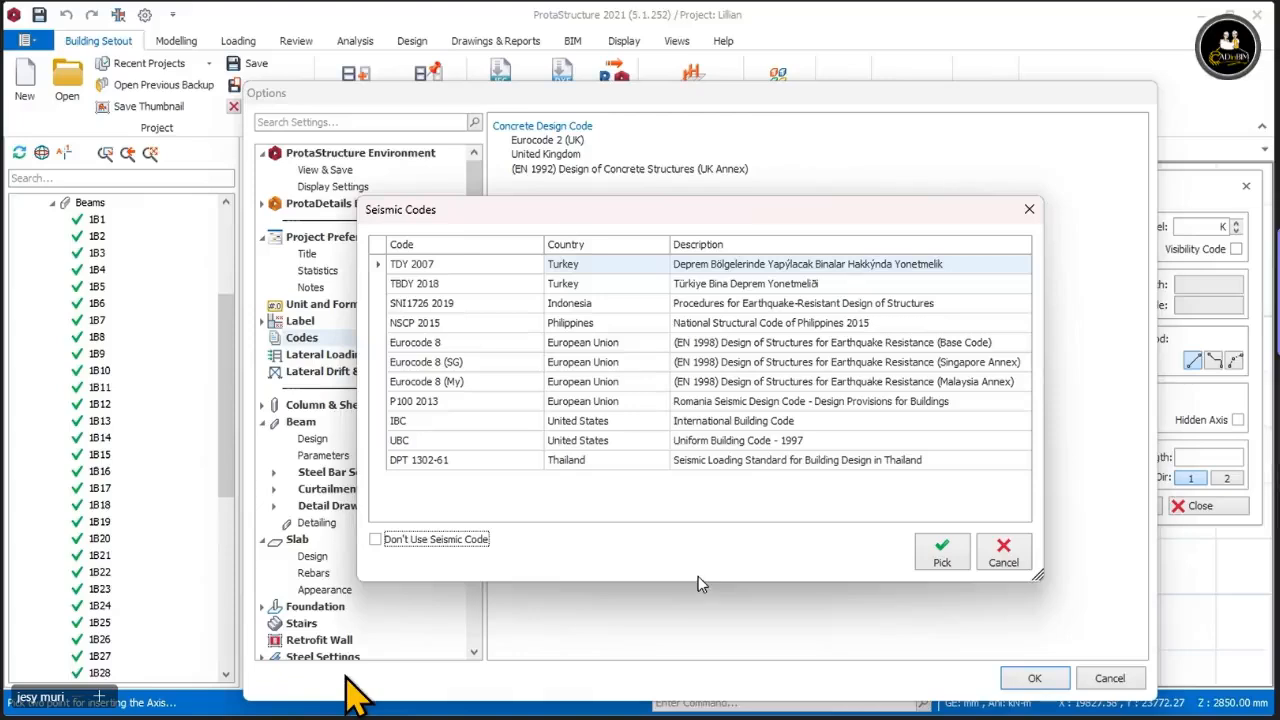
pyautogui.click(937, 549)
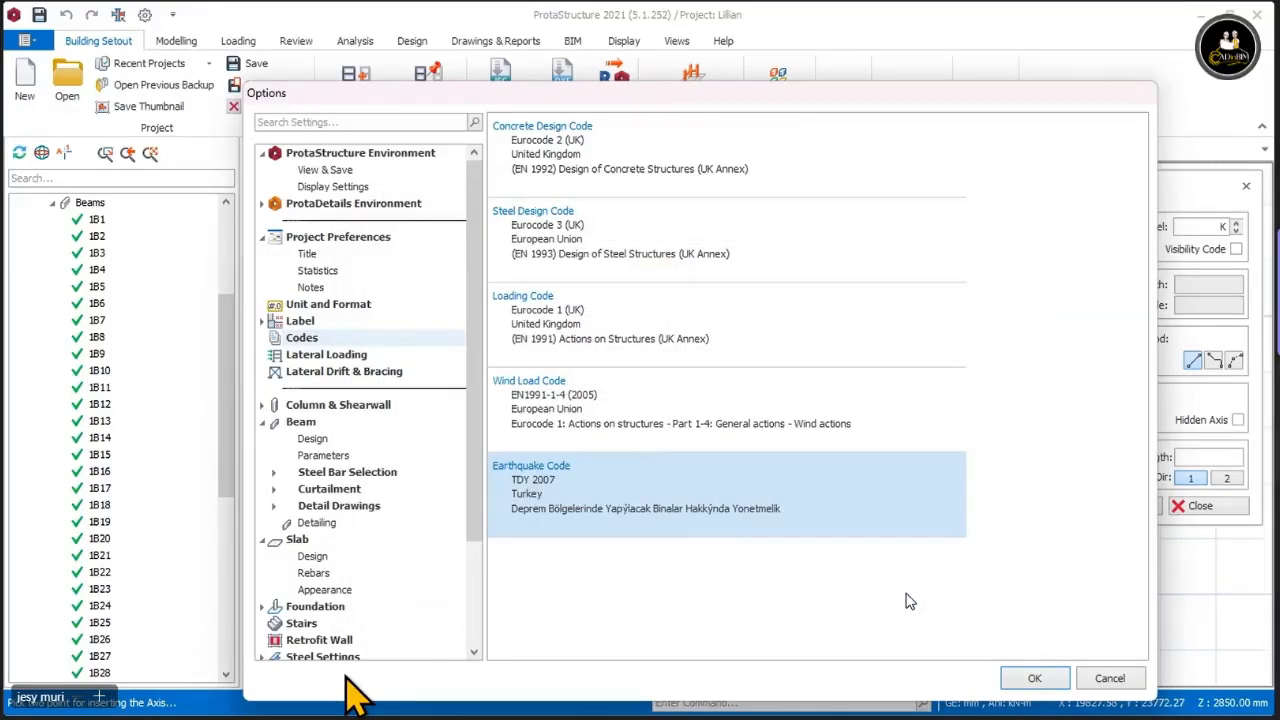
# Step: Change the earthquake code to the Eurocode 8 (EN 1998) base code
pyautogui.doubleClick(549, 473)
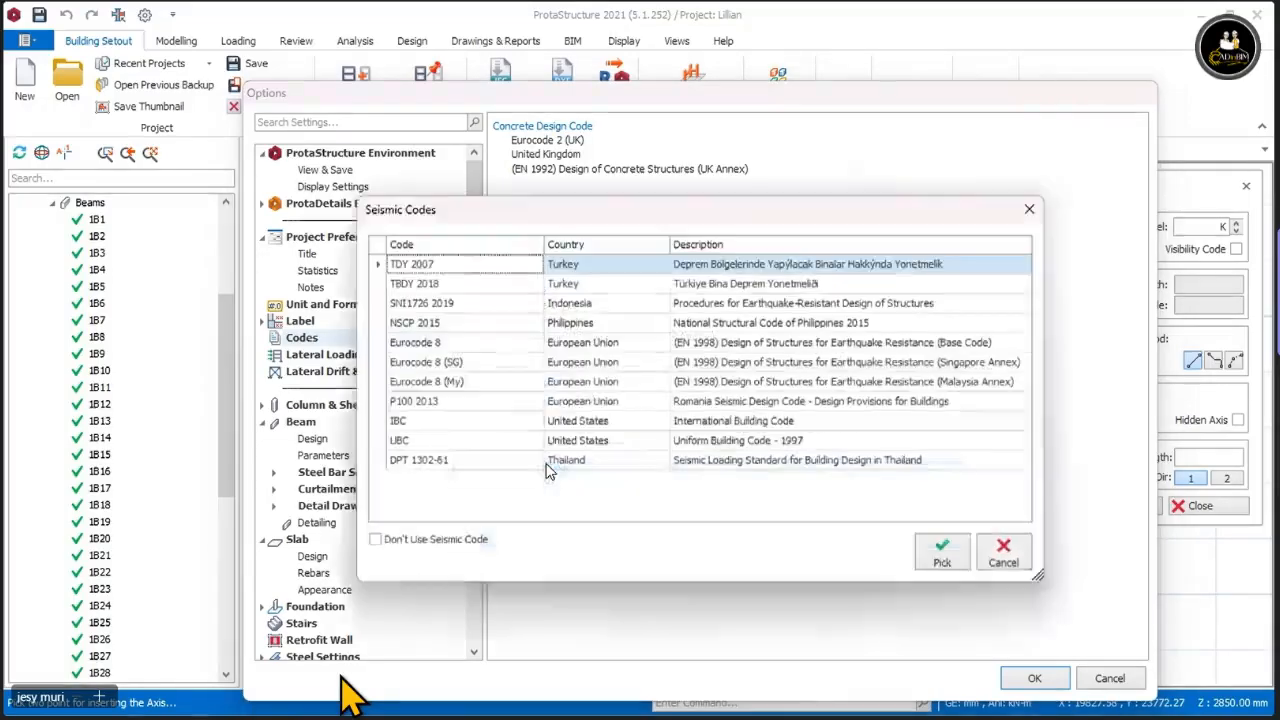
pyautogui.click(416, 344)
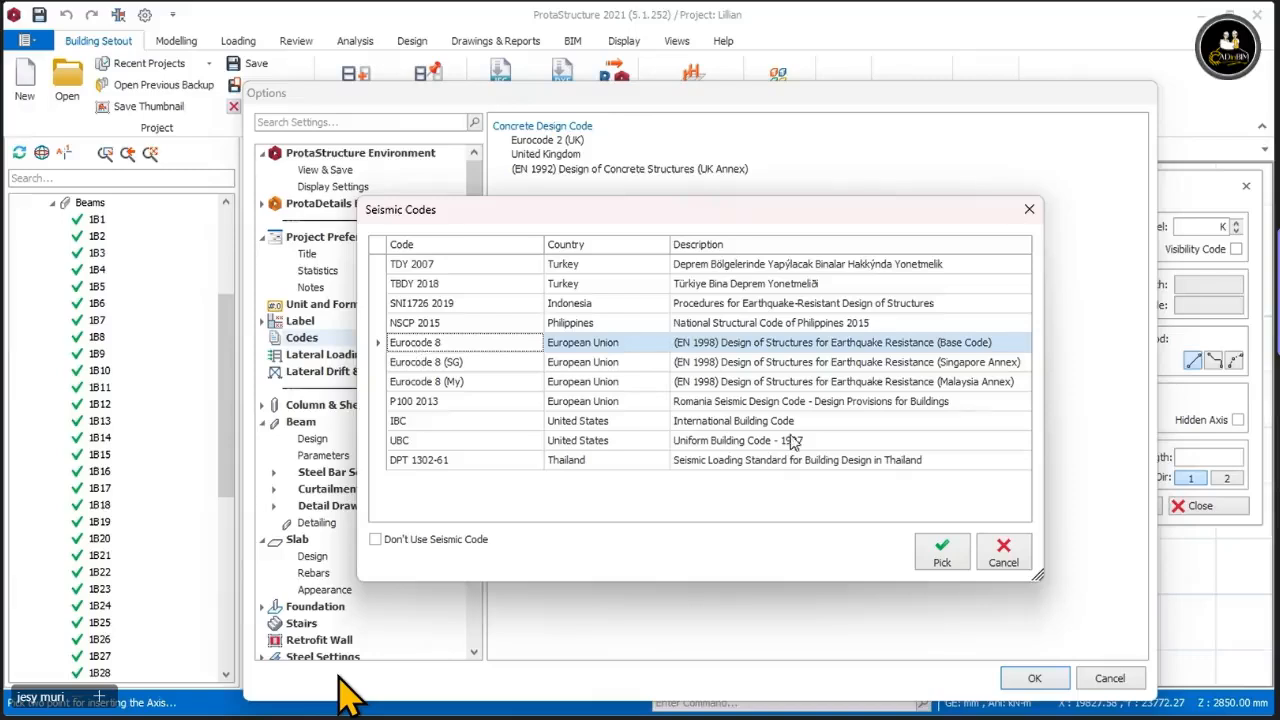
pyautogui.click(941, 554)
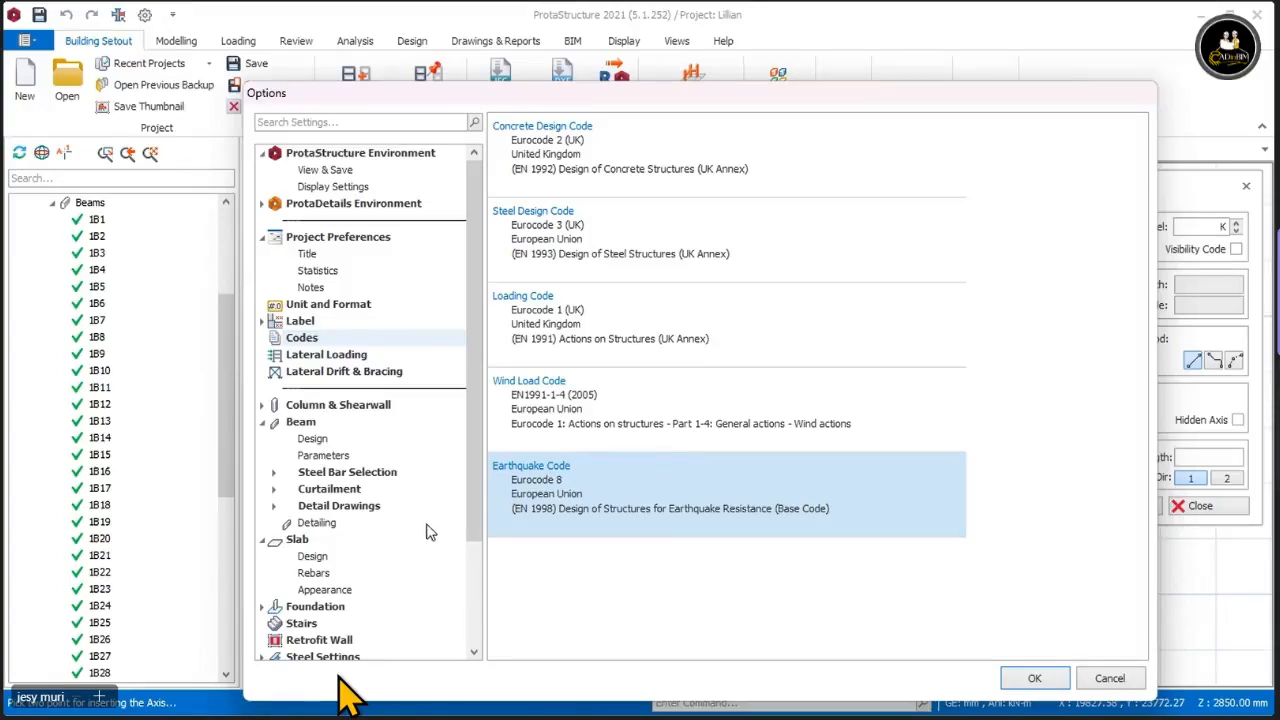
# Step: Review the slab's support top steel, bar selection and curtailment settings
pyautogui.scroll(-1, 426, 532)
pyautogui.click(303, 490)
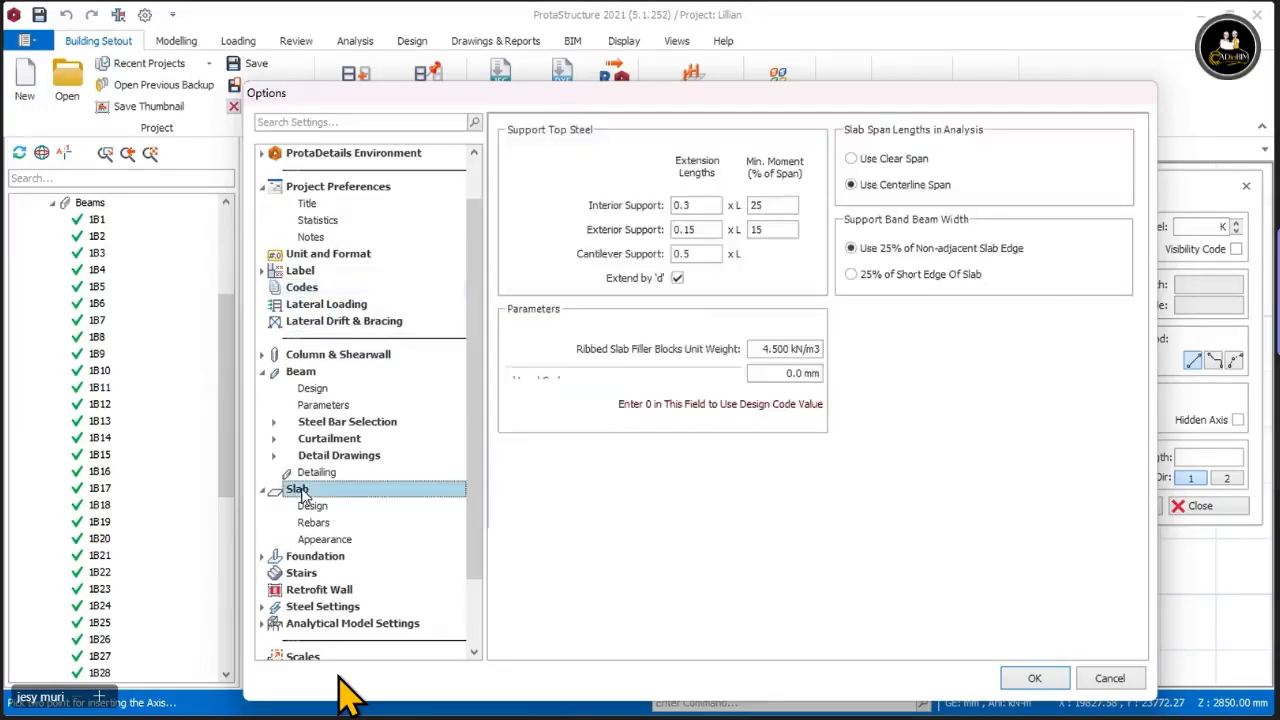
pyautogui.moveTo(804, 92); pyautogui.dragTo(811, 98)
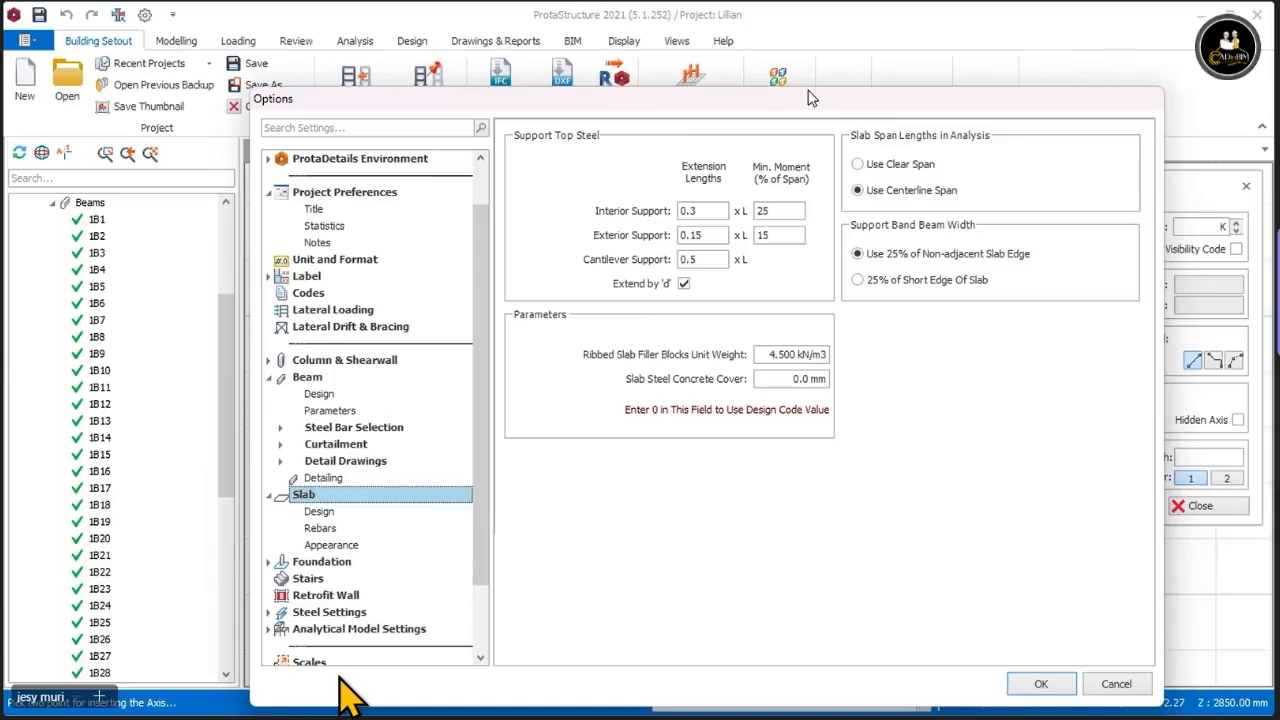
pyautogui.click(321, 529)
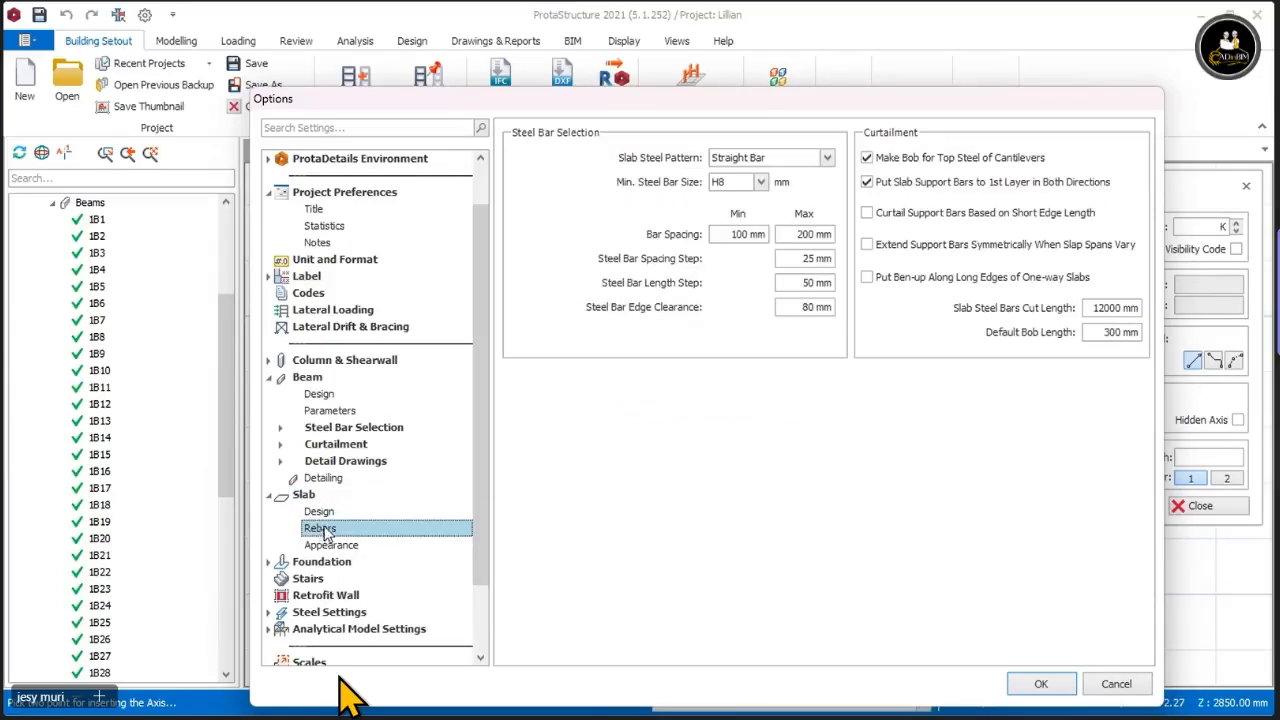
pyautogui.moveTo(777, 107); pyautogui.dragTo(813, 65)
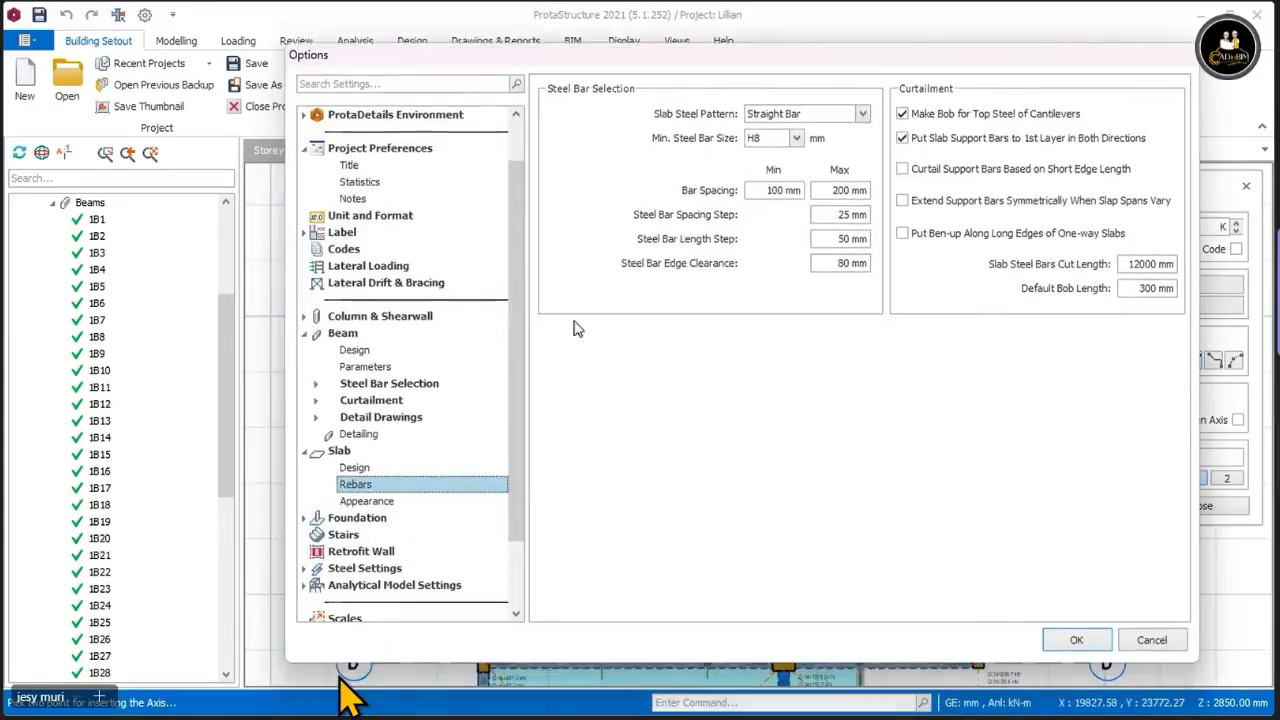
# Step: In the foundation design settings, set the maximum steel bar spacing to 200 mm
pyautogui.click(350, 518)
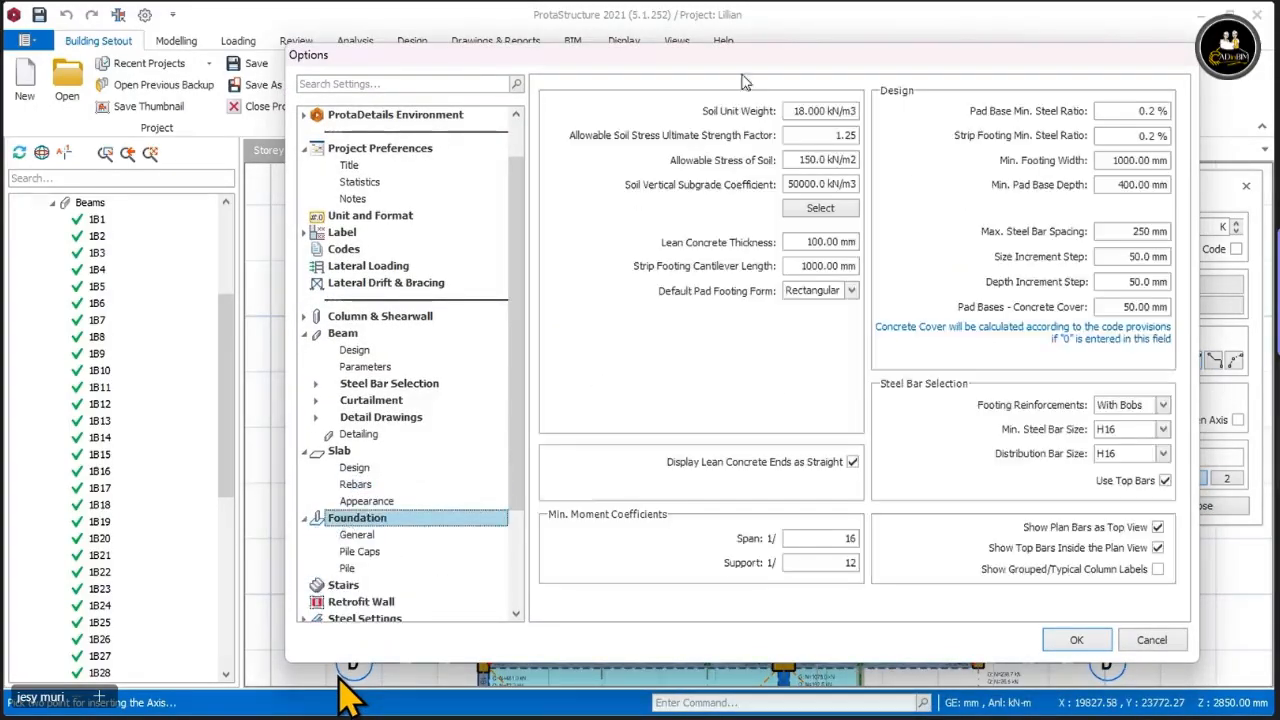
pyautogui.moveTo(775, 63); pyautogui.dragTo(763, 40)
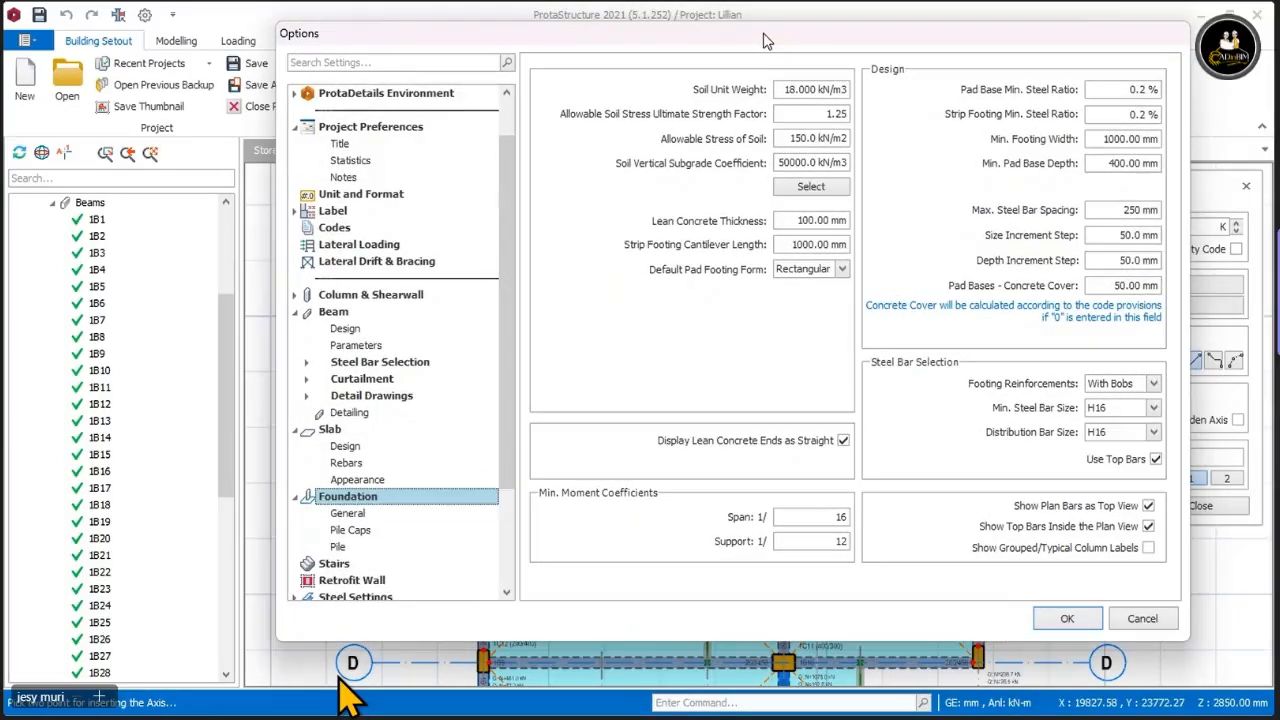
pyautogui.click(801, 142)
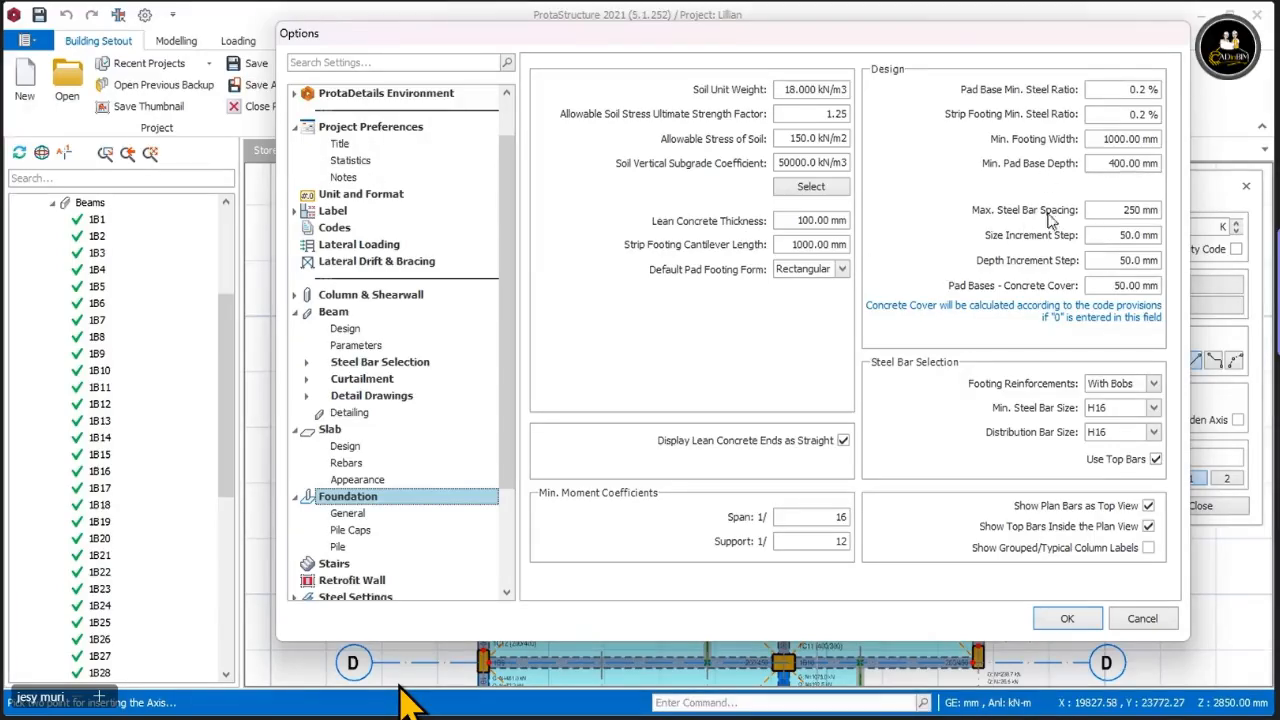
pyautogui.doubleClick(1137, 210)
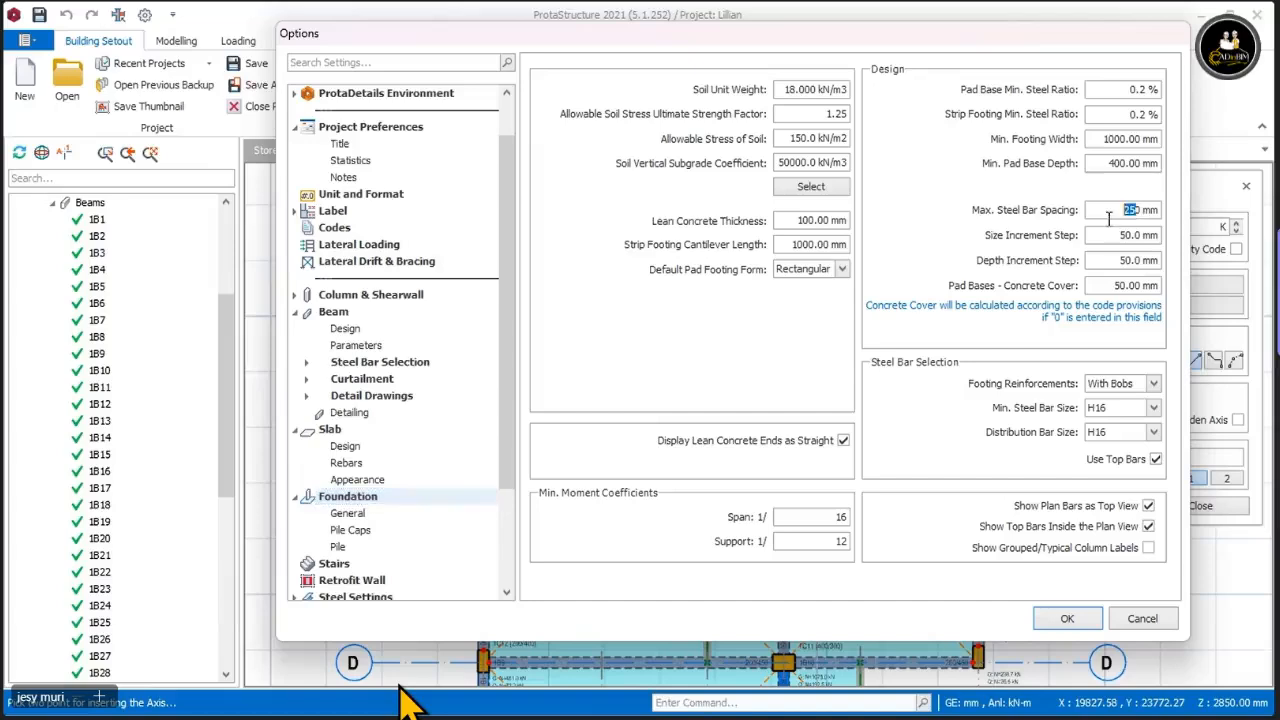
pyautogui.write('2')
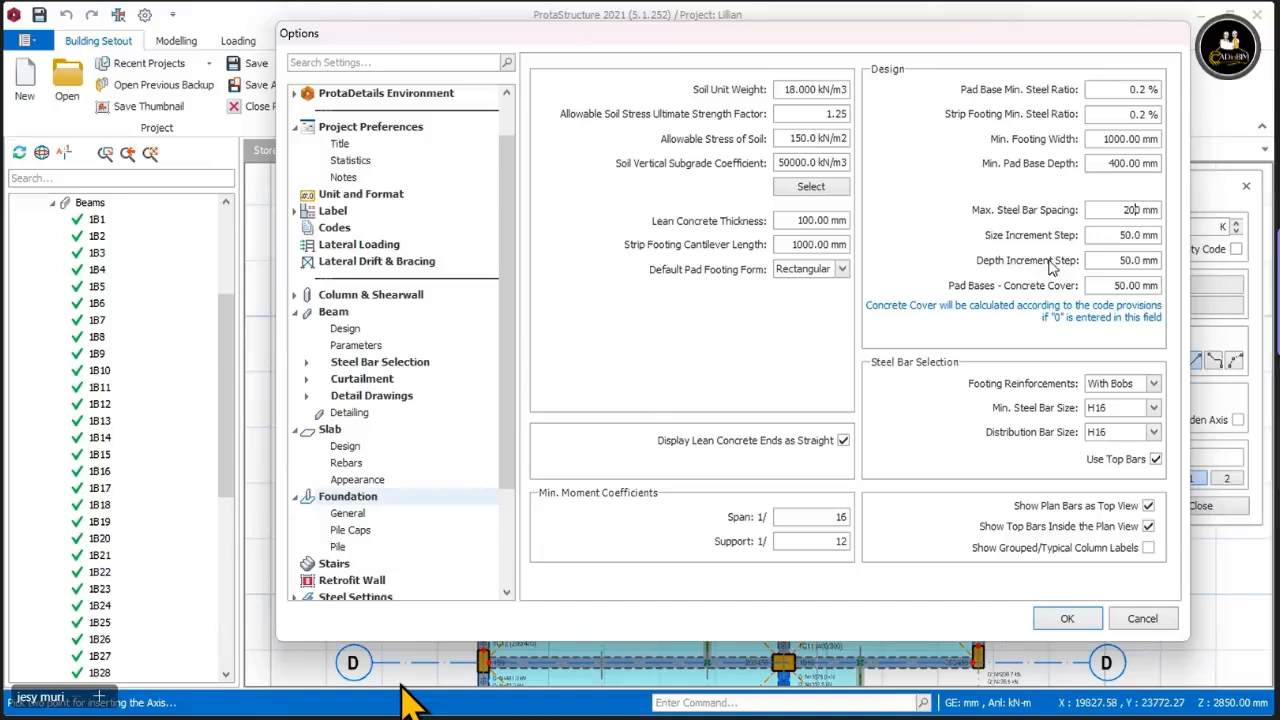
# Step: In the foundation design settings, set the minimum pad base depth to 300 mm and the minimum footing width to 1200 mm
pyautogui.press('Tab')
pyautogui.moveTo(1126, 163); pyautogui.dragTo(1090, 167)
pyautogui.write('3')
pyautogui.click(1120, 140)
pyautogui.press('BackSpace')
pyautogui.write('2')
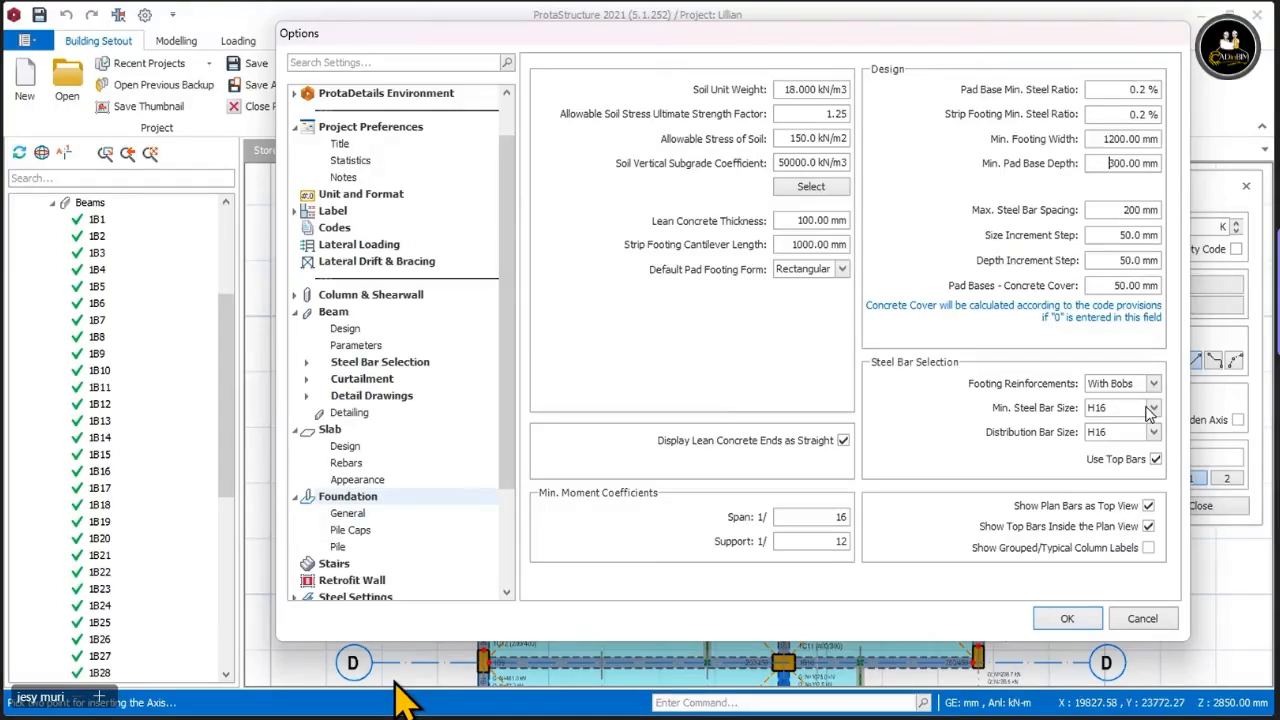
# Step: Turn off the use of top bars in the foundation's steel bar selection and apply the settings
pyautogui.press('XF86AudioRaiseVolume')
pyautogui.click(1155, 460)
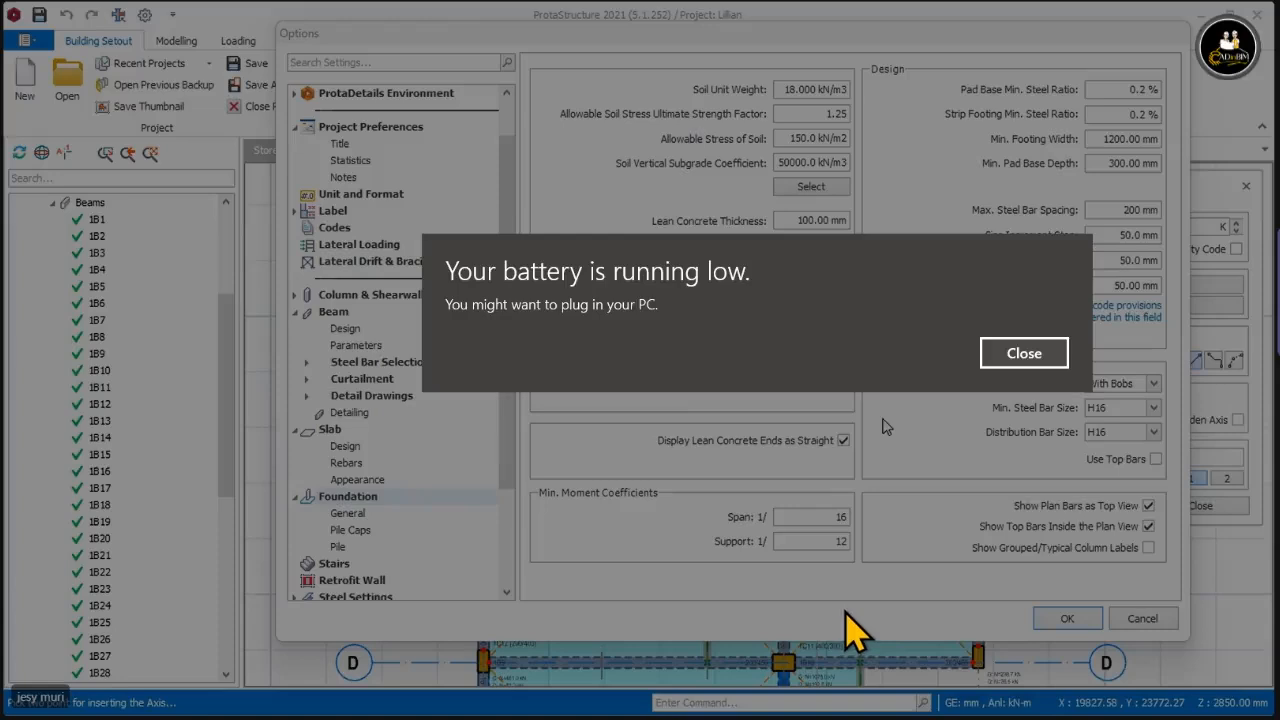
pyautogui.click(1057, 620)
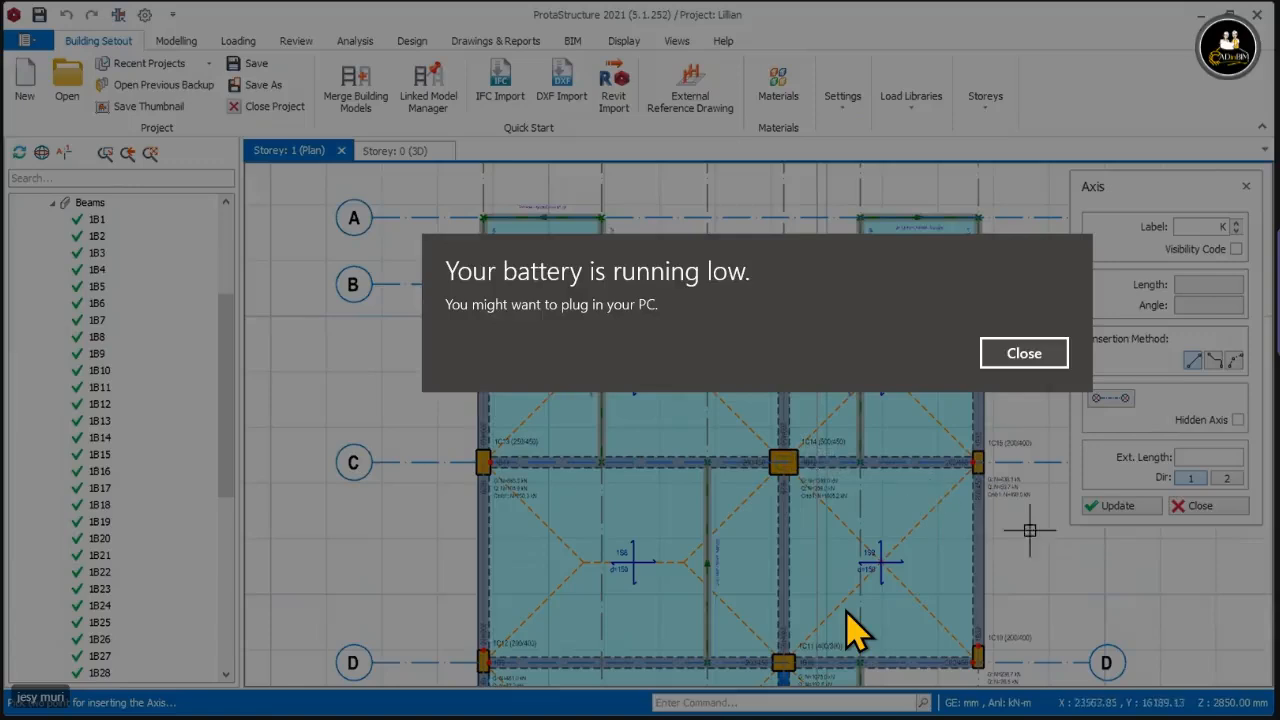
# Step: Close the axis properties and show the building in the Storey: 0 3D view
pyautogui.click(1194, 505)
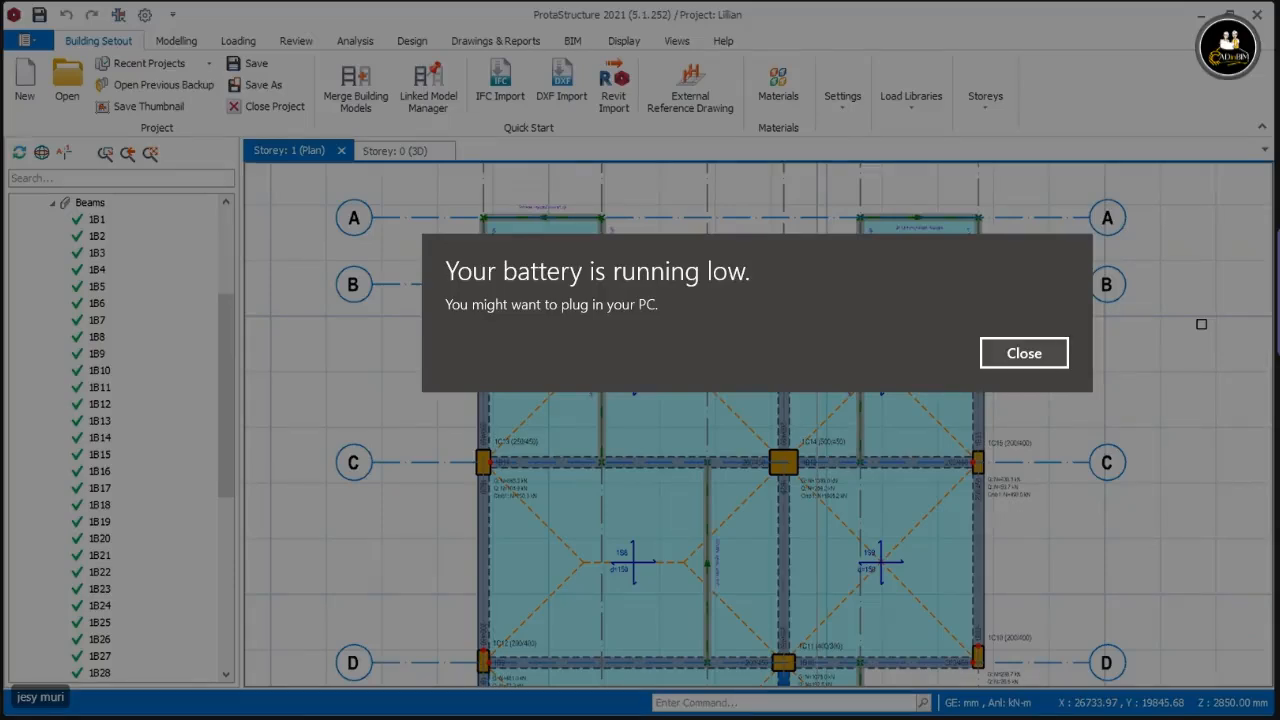
pyautogui.press('Escape')
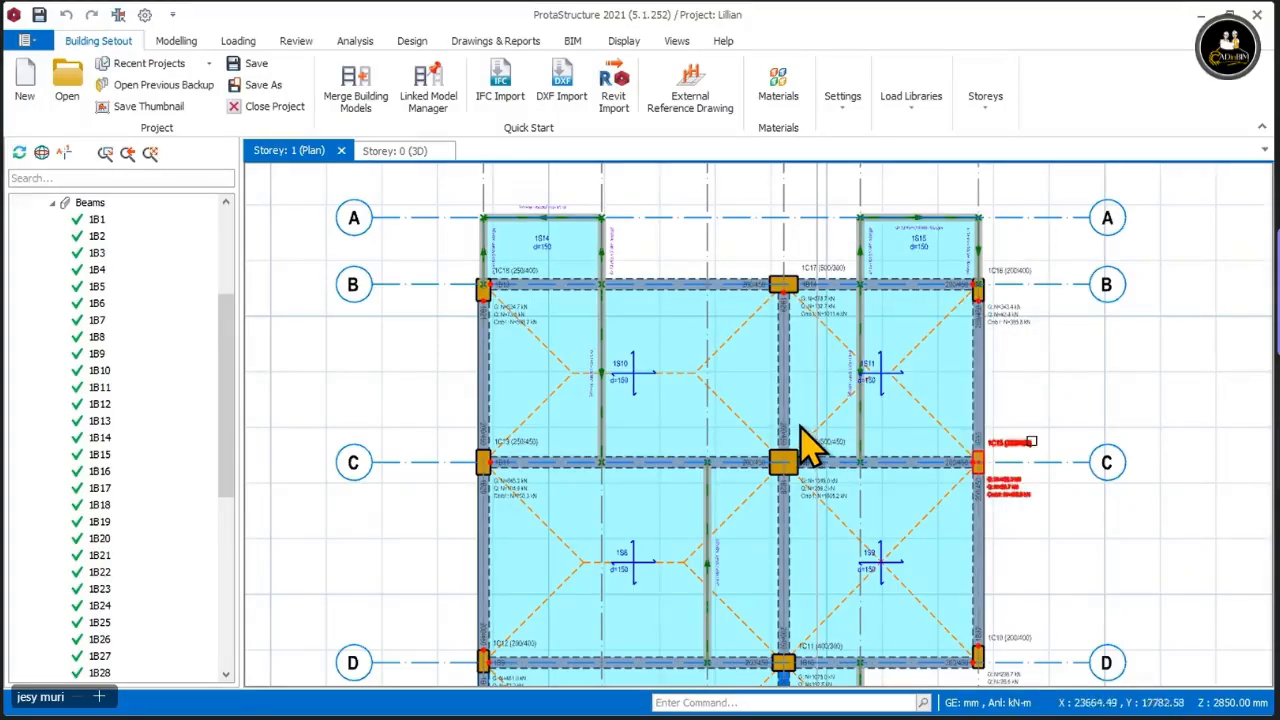
pyautogui.click(380, 151)
pyautogui.moveTo(380, 326); pyautogui.dragTo(390, 300)
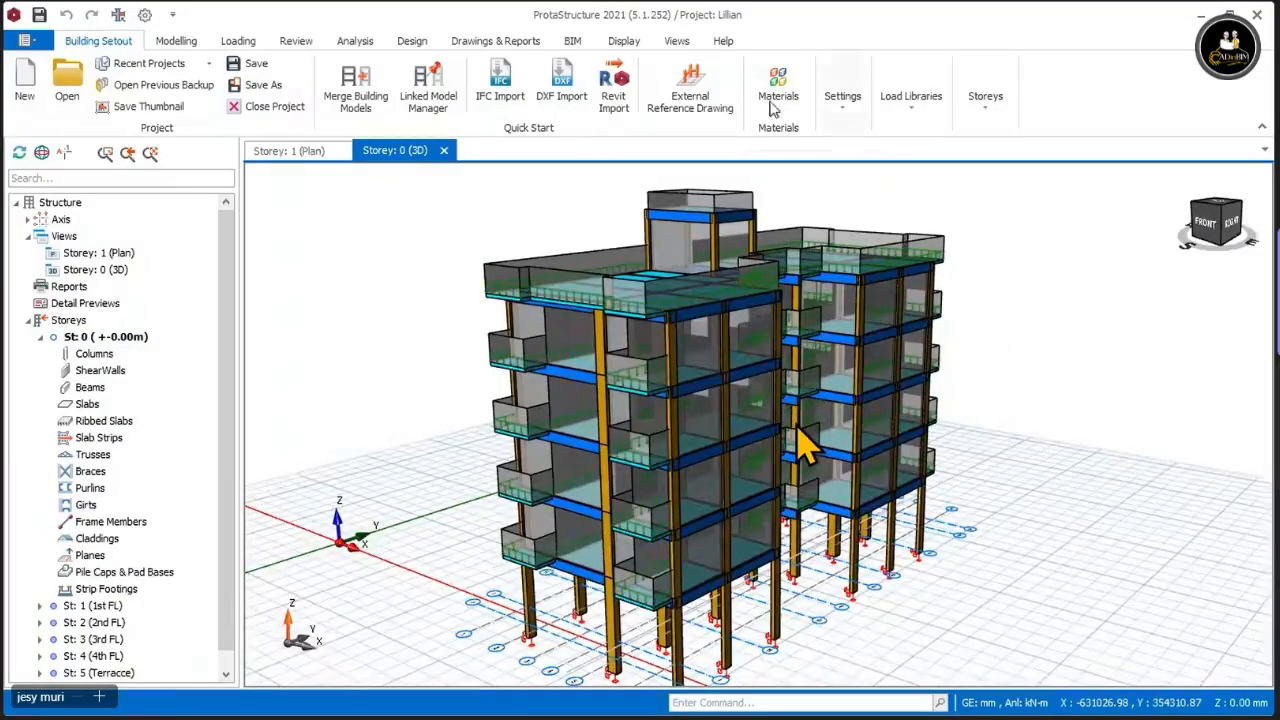
# Step: In the foundation settings of the Settings Center, set the size increment step to 300 mm and the depth increment step to 100 mm
pyautogui.click(842, 100)
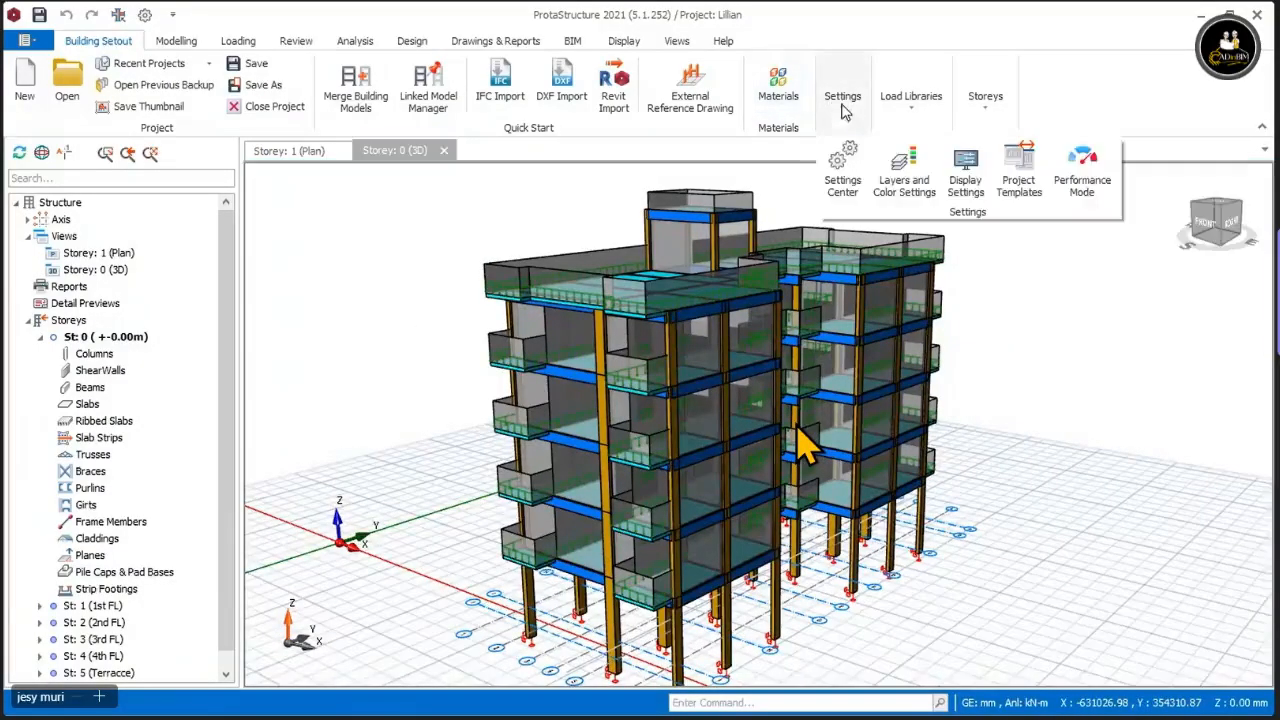
pyautogui.click(845, 165)
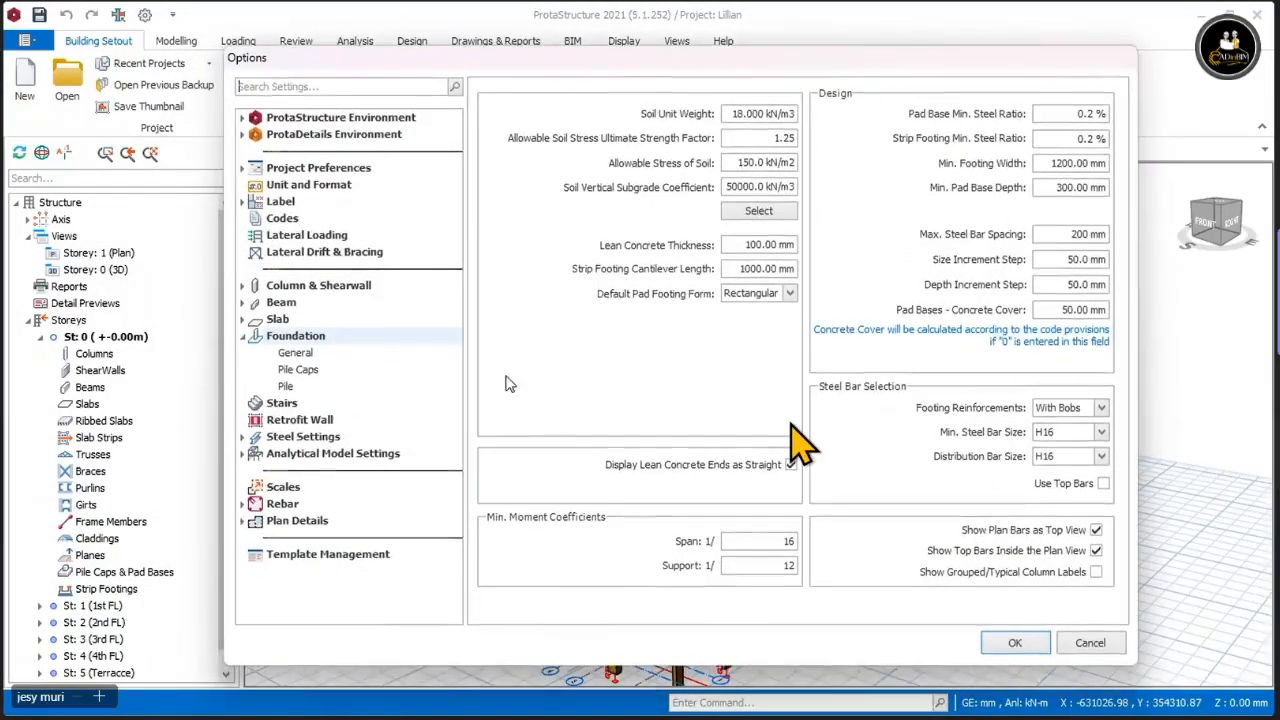
pyautogui.click(287, 340)
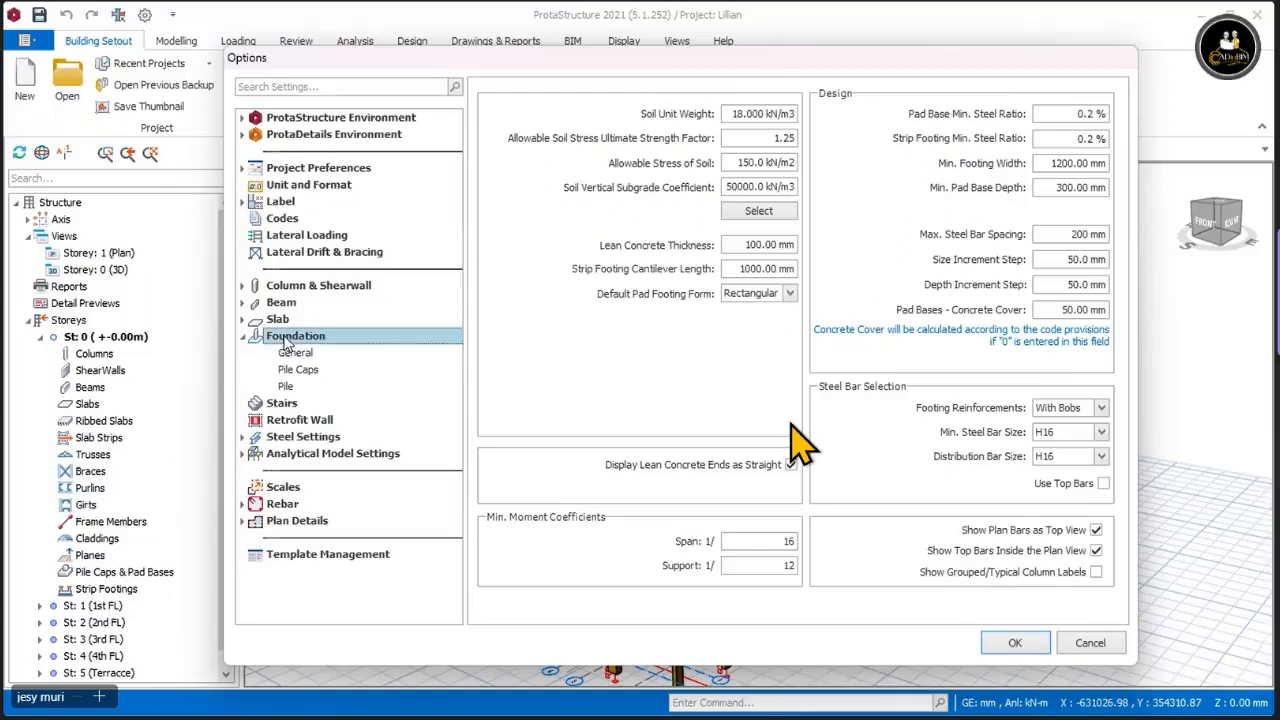
pyautogui.moveTo(878, 62); pyautogui.dragTo(875, 43)
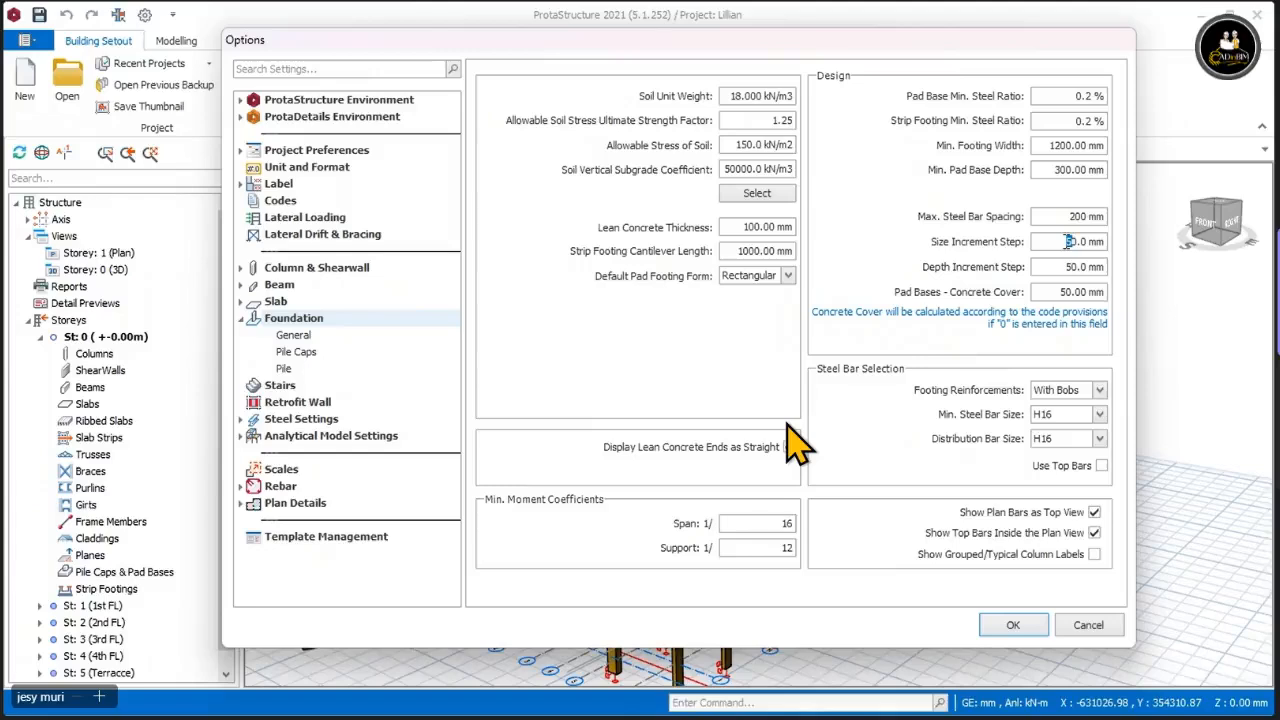
pyautogui.write('30')
pyautogui.moveTo(1073, 267); pyautogui.dragTo(1038, 267)
pyautogui.write('10')
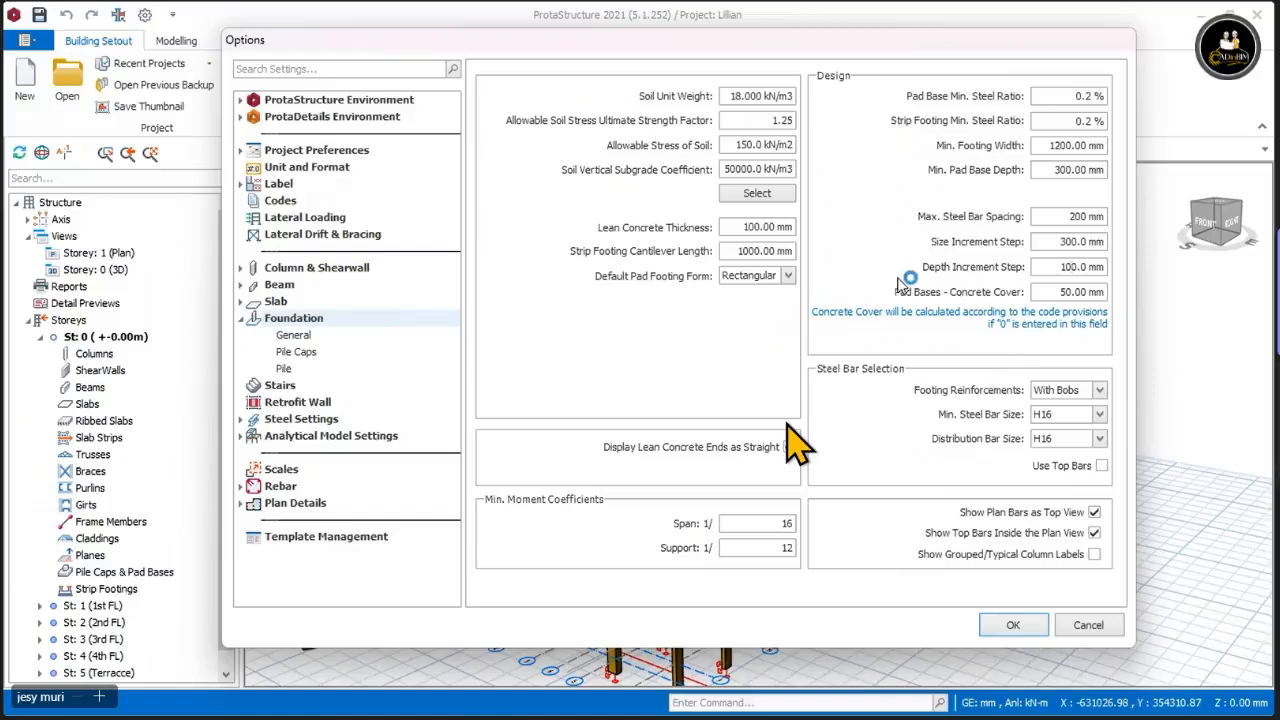
pyautogui.click(1063, 292)
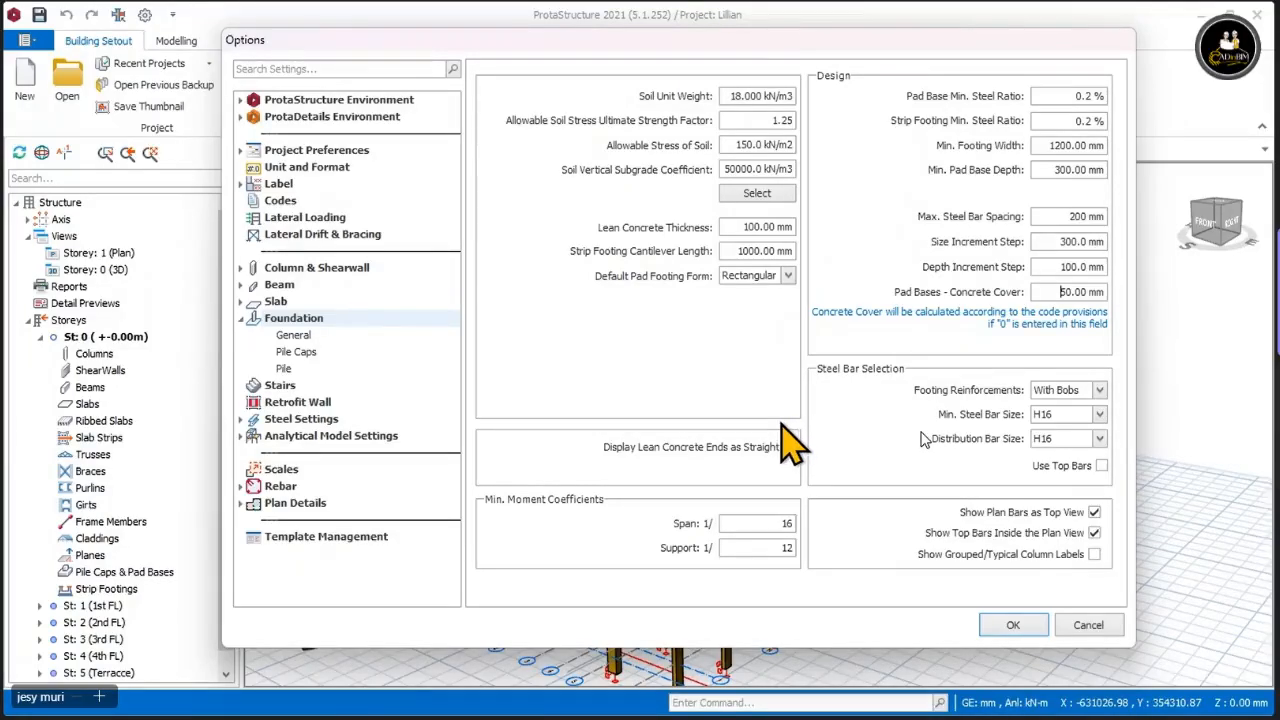
pyautogui.click(1005, 625)
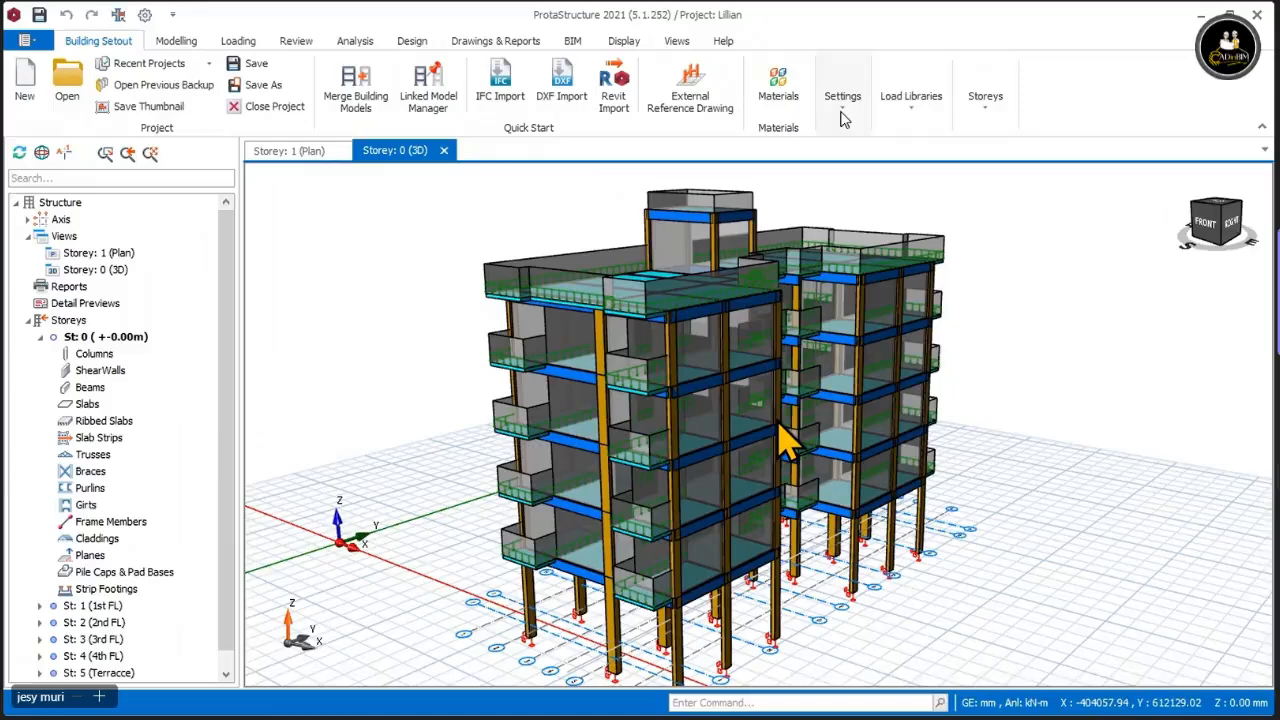
# Step: Open the material definitions and review the Grade 500 (Type 2) rebar properties for concrete columns
pyautogui.click(778, 92)
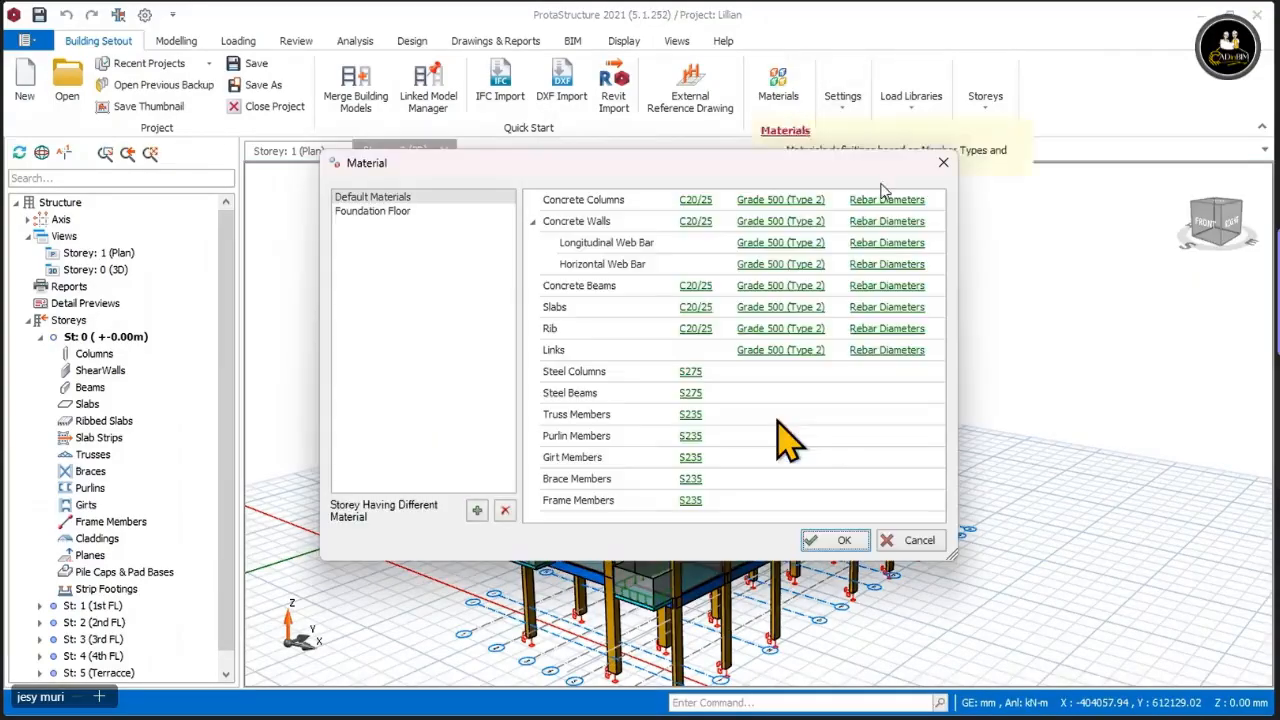
pyautogui.moveTo(812, 170); pyautogui.dragTo(786, 220)
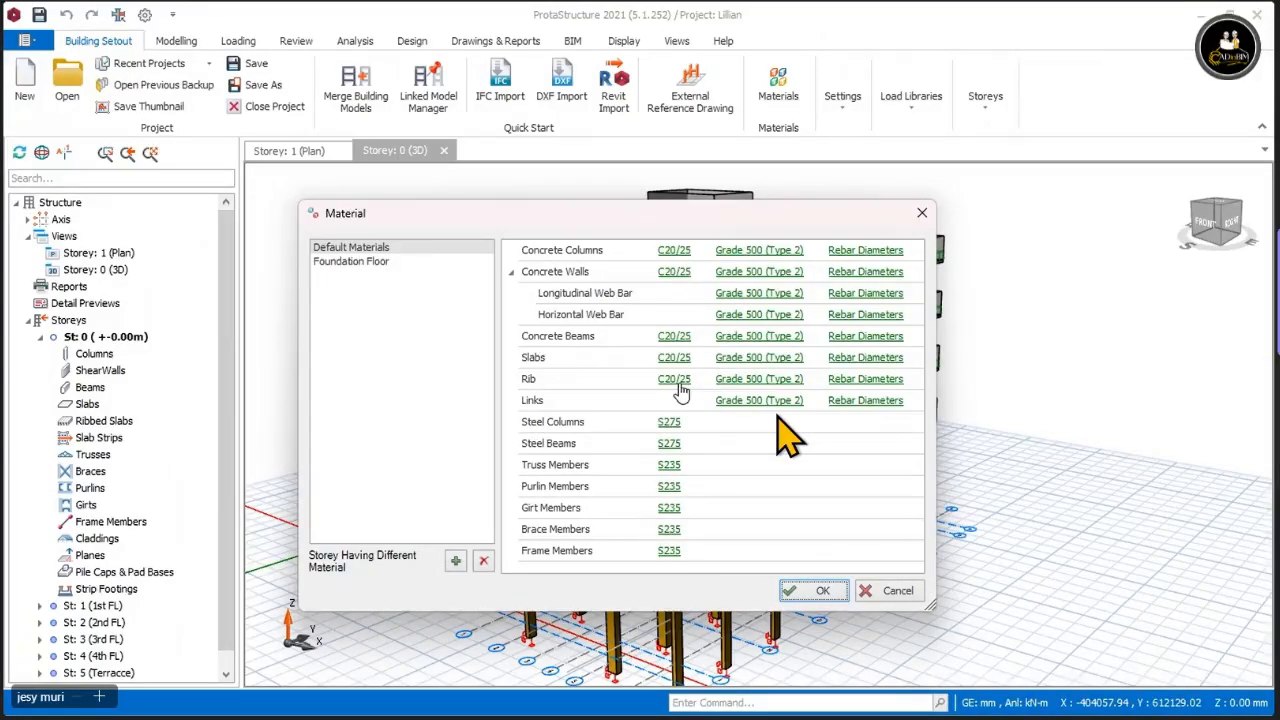
pyautogui.click(762, 252)
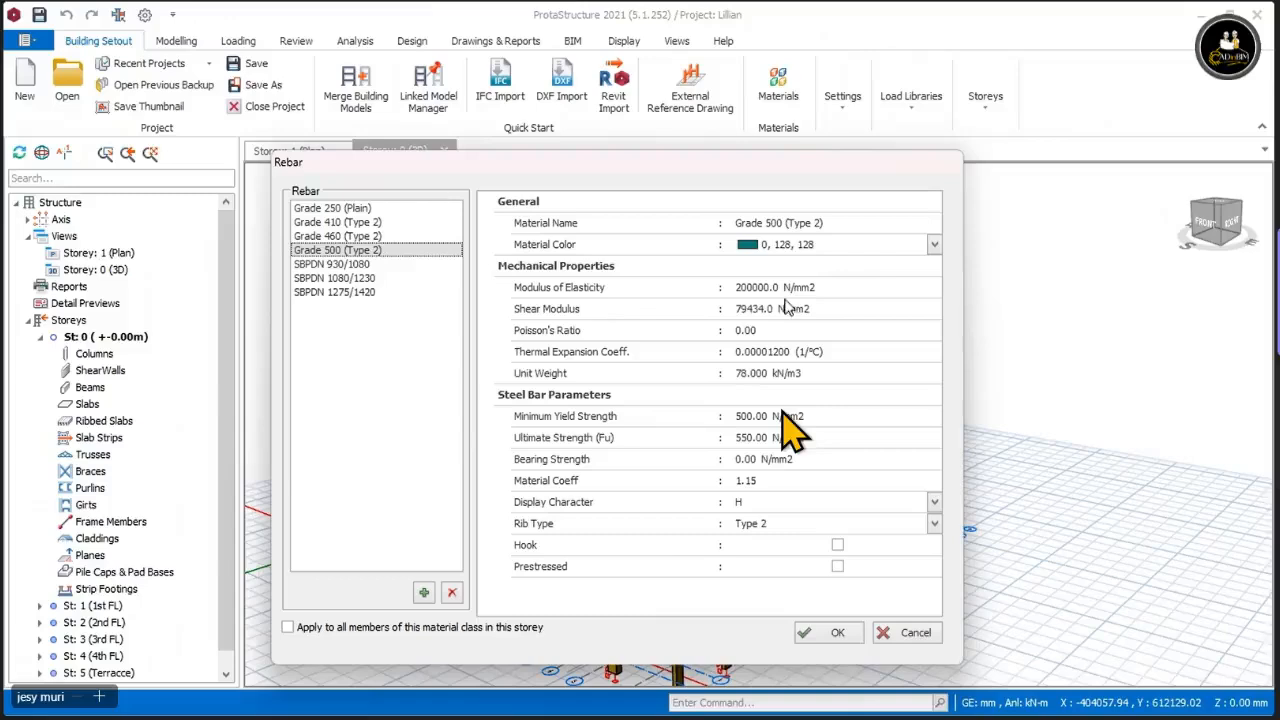
pyautogui.click(753, 290)
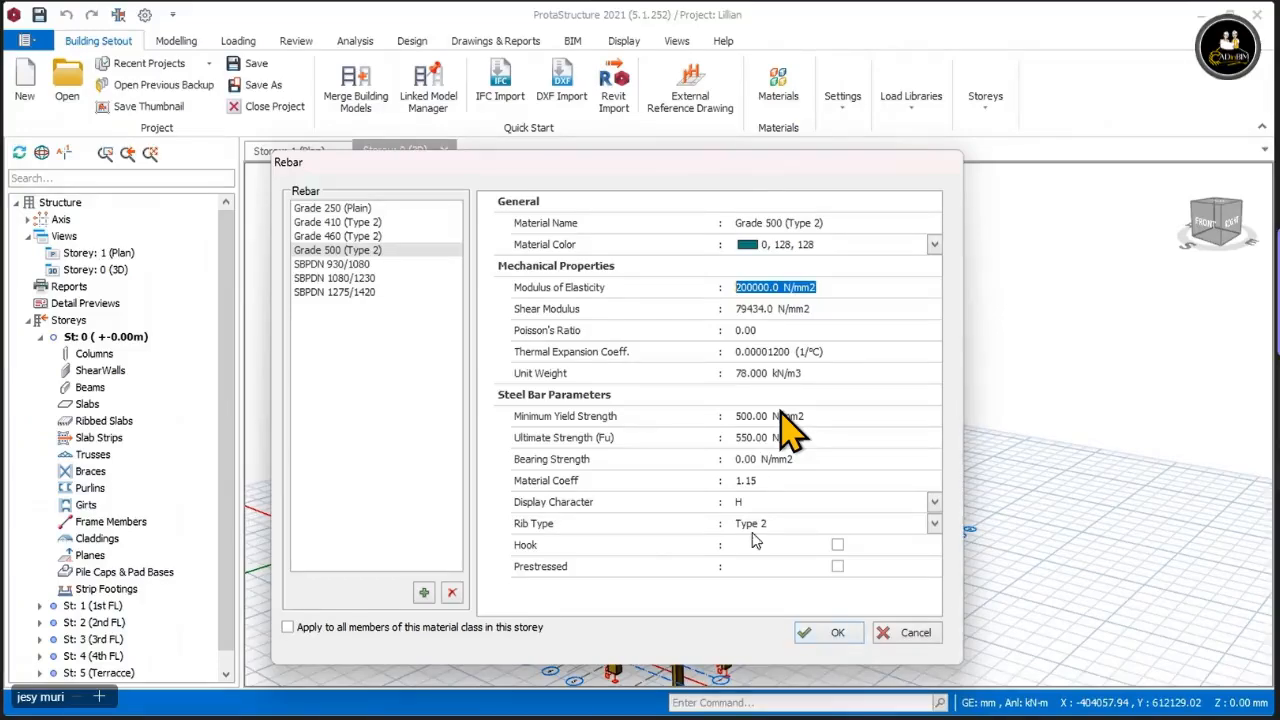
pyautogui.click(840, 634)
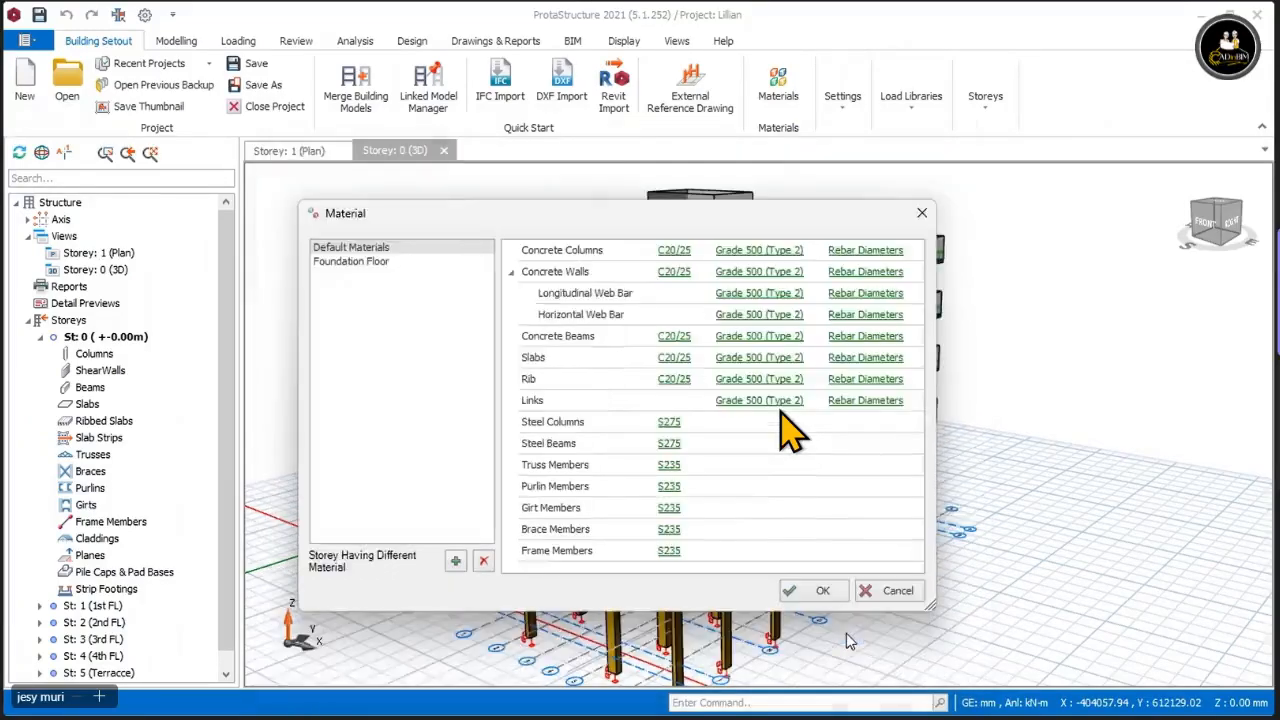
# Step: Review which bar diameters are enabled in the concrete column rebar table
pyautogui.click(864, 252)
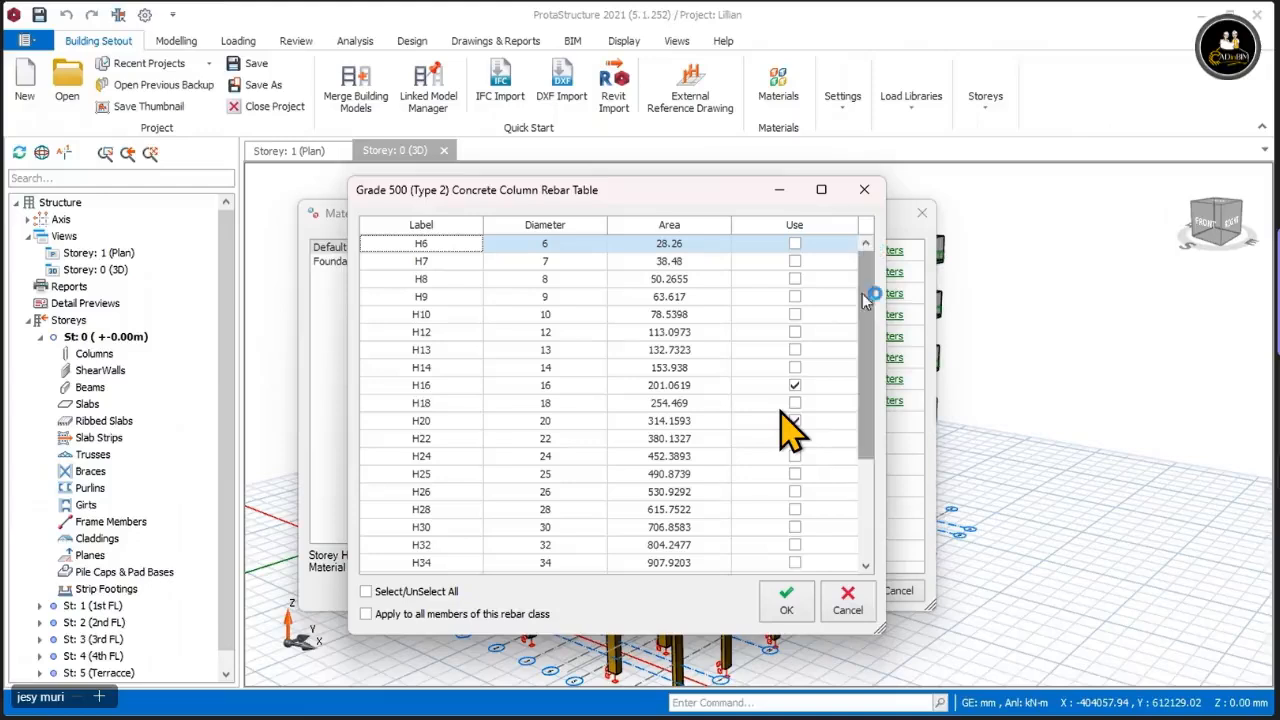
pyautogui.click(795, 420)
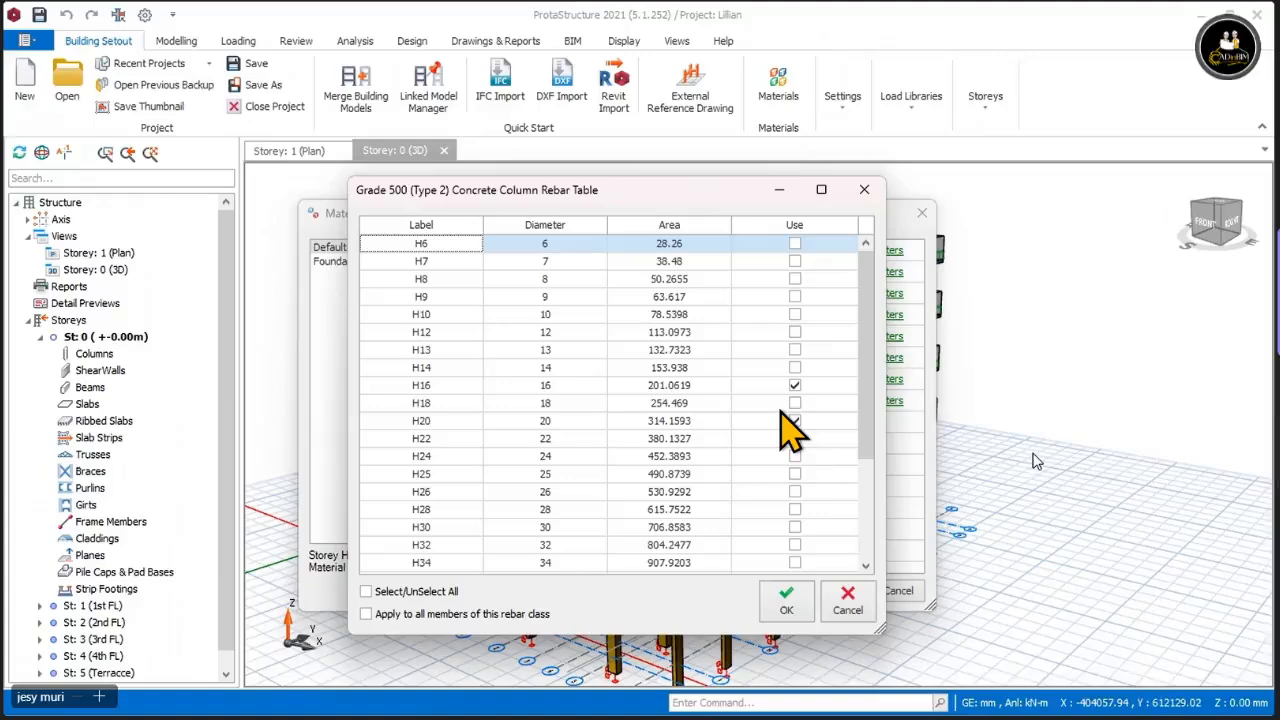
pyautogui.click(786, 603)
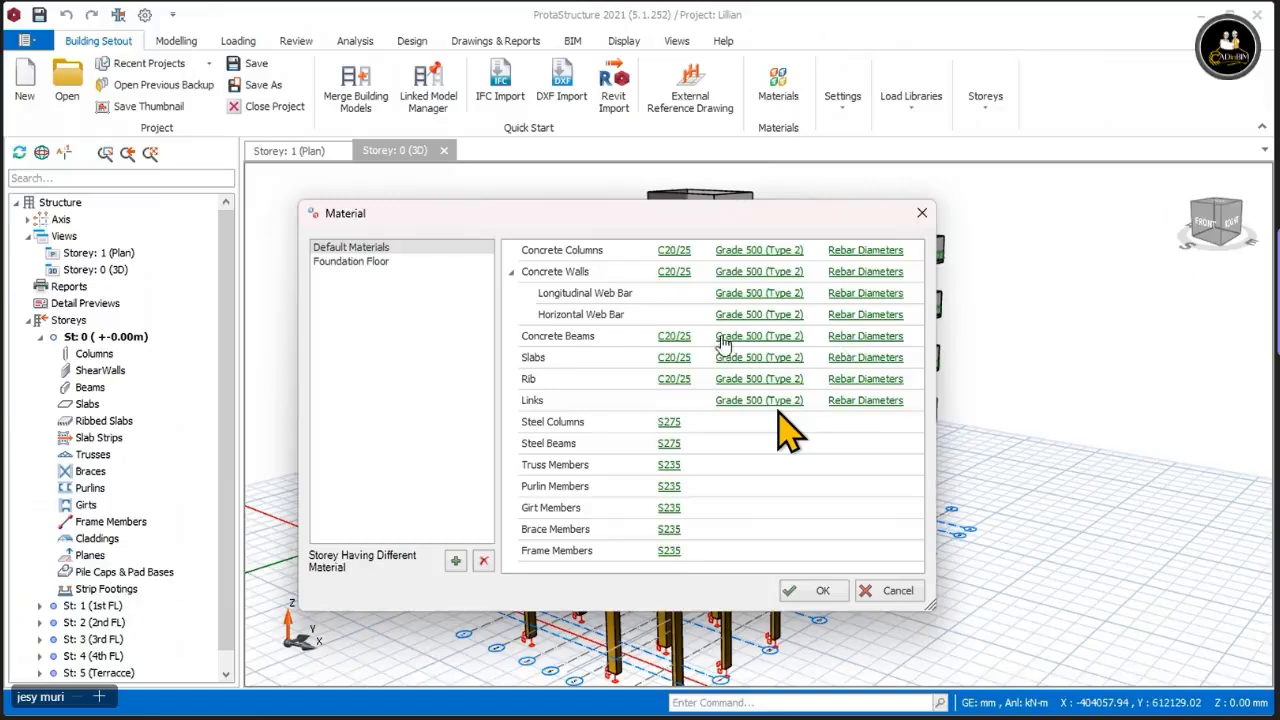
# Step: Enable the H12 bar in the concrete beam rebar table
pyautogui.click(850, 340)
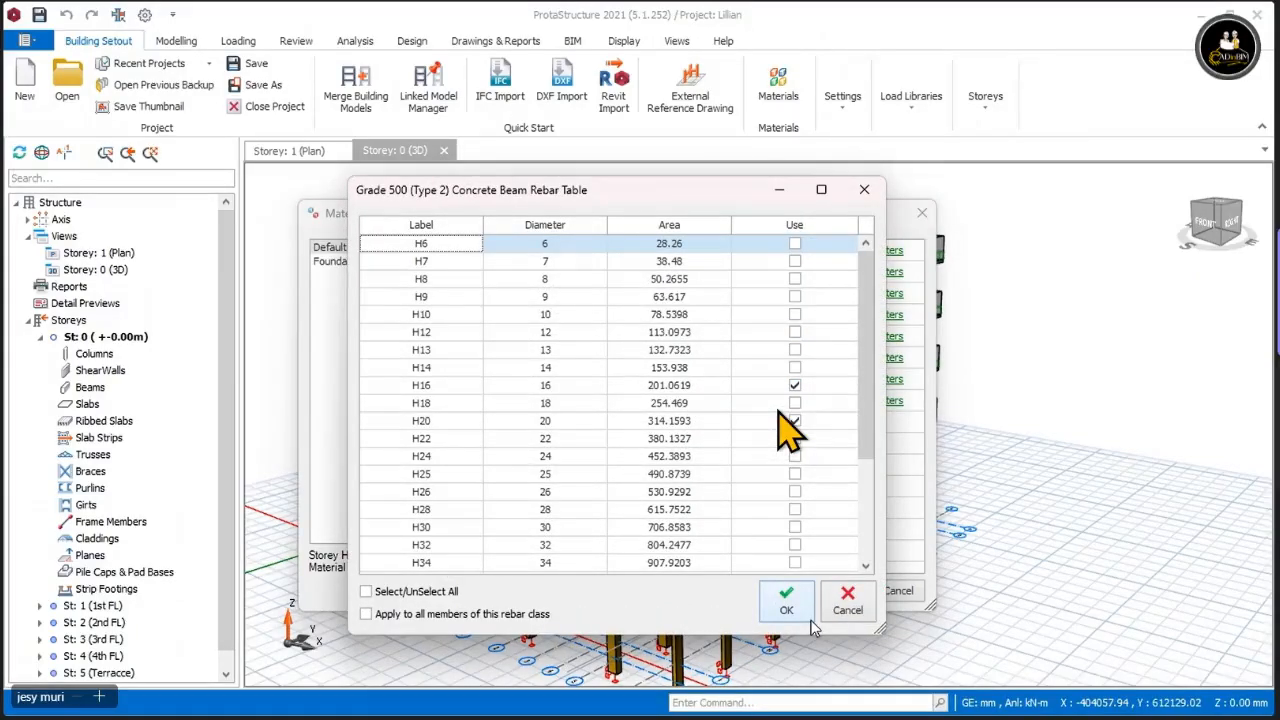
pyautogui.click(476, 389)
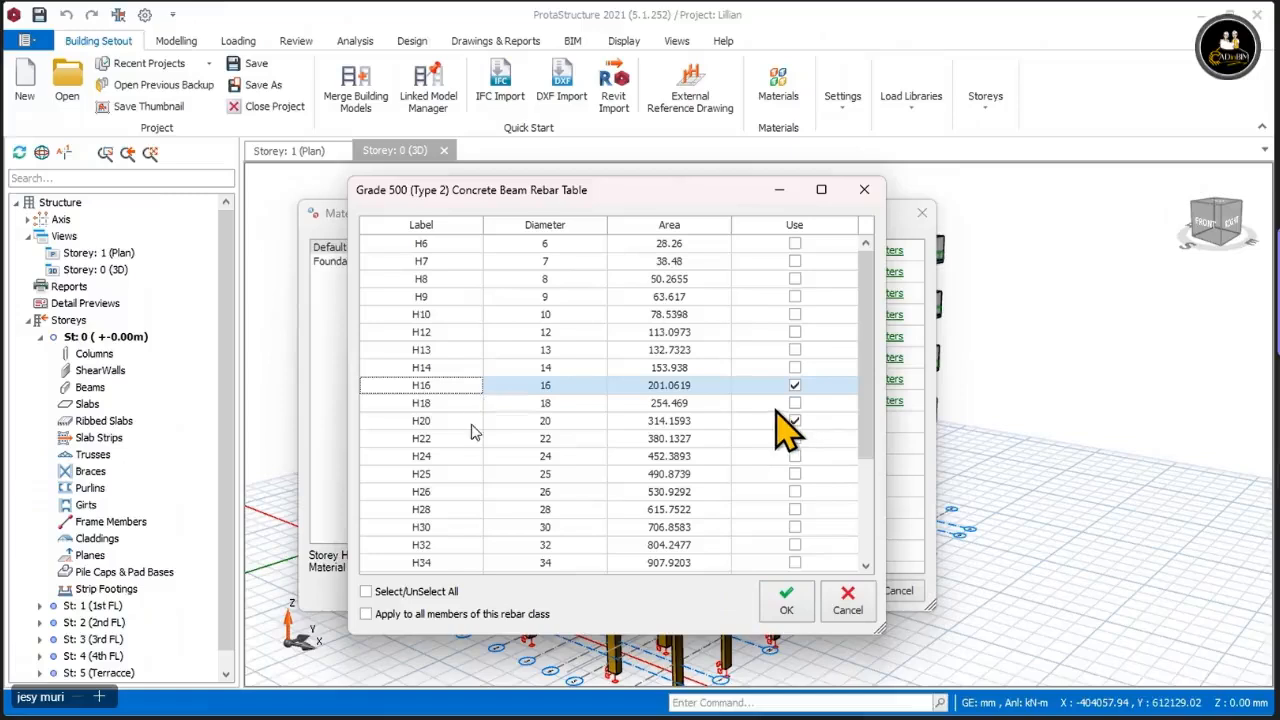
pyautogui.click(473, 424)
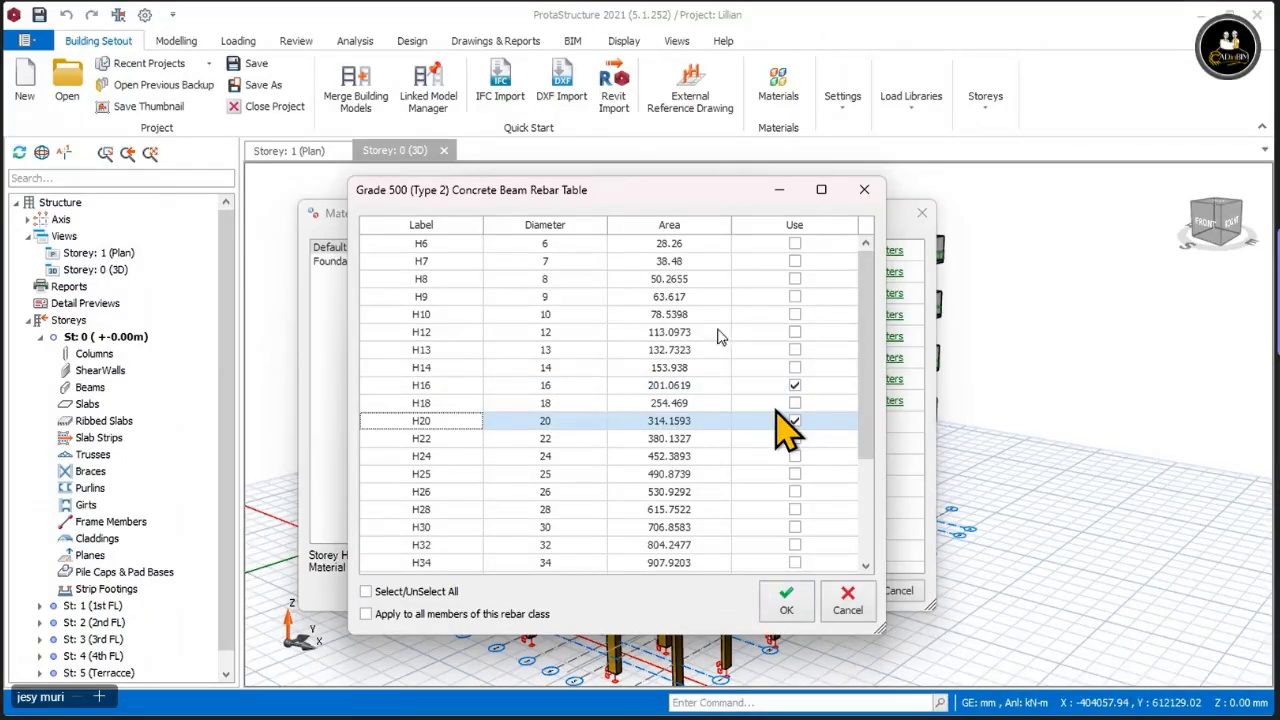
pyautogui.click(794, 332)
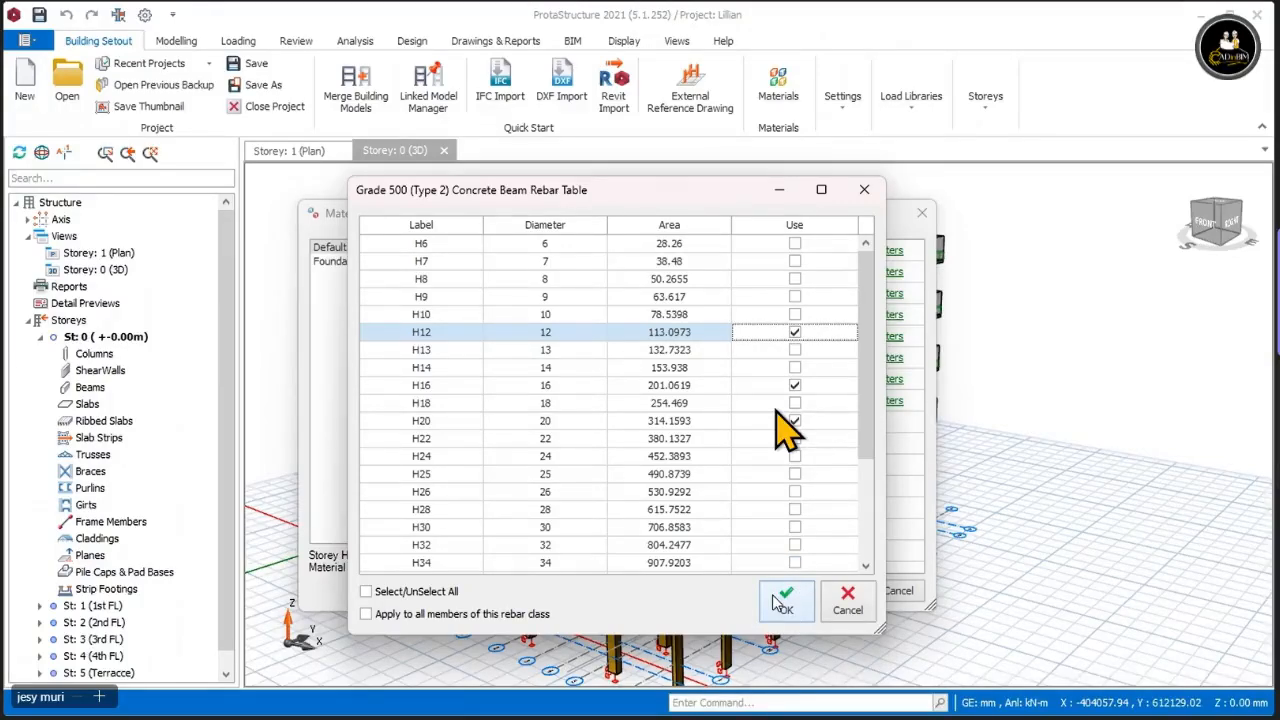
pyautogui.click(776, 603)
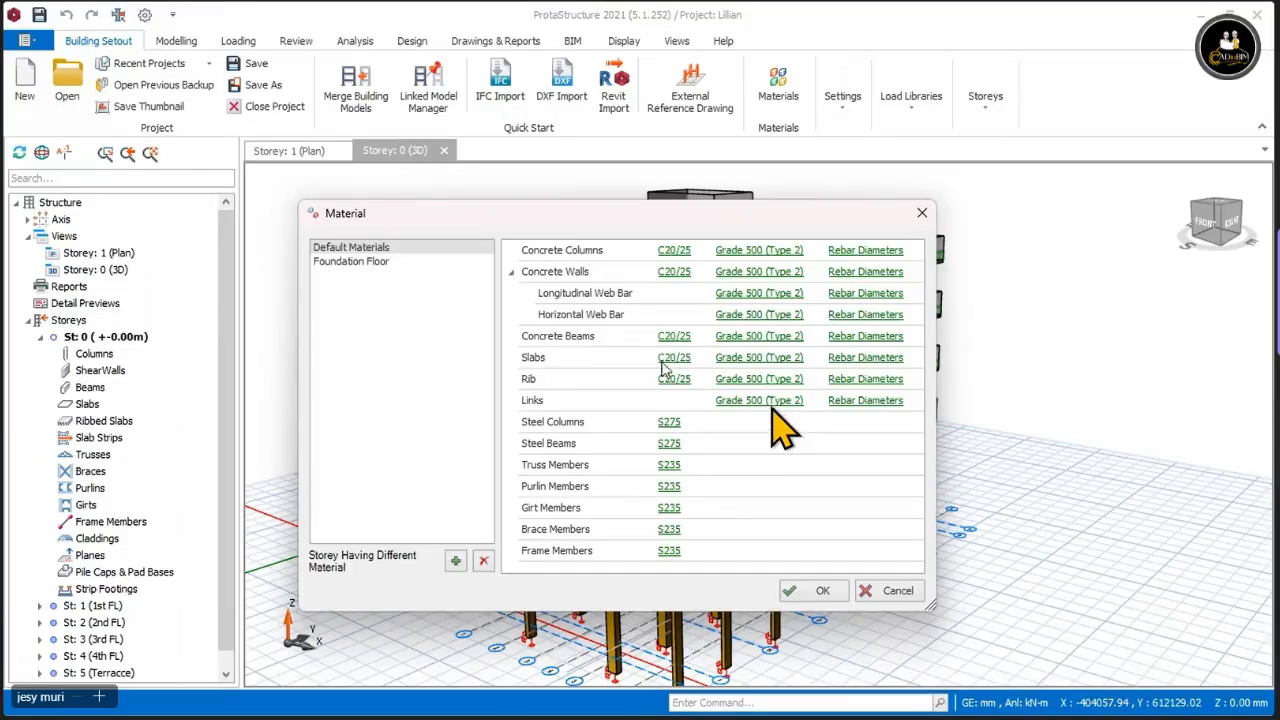
# Step: Exclude the H8 bar from use in the concrete slab rebar table
pyautogui.click(858, 358)
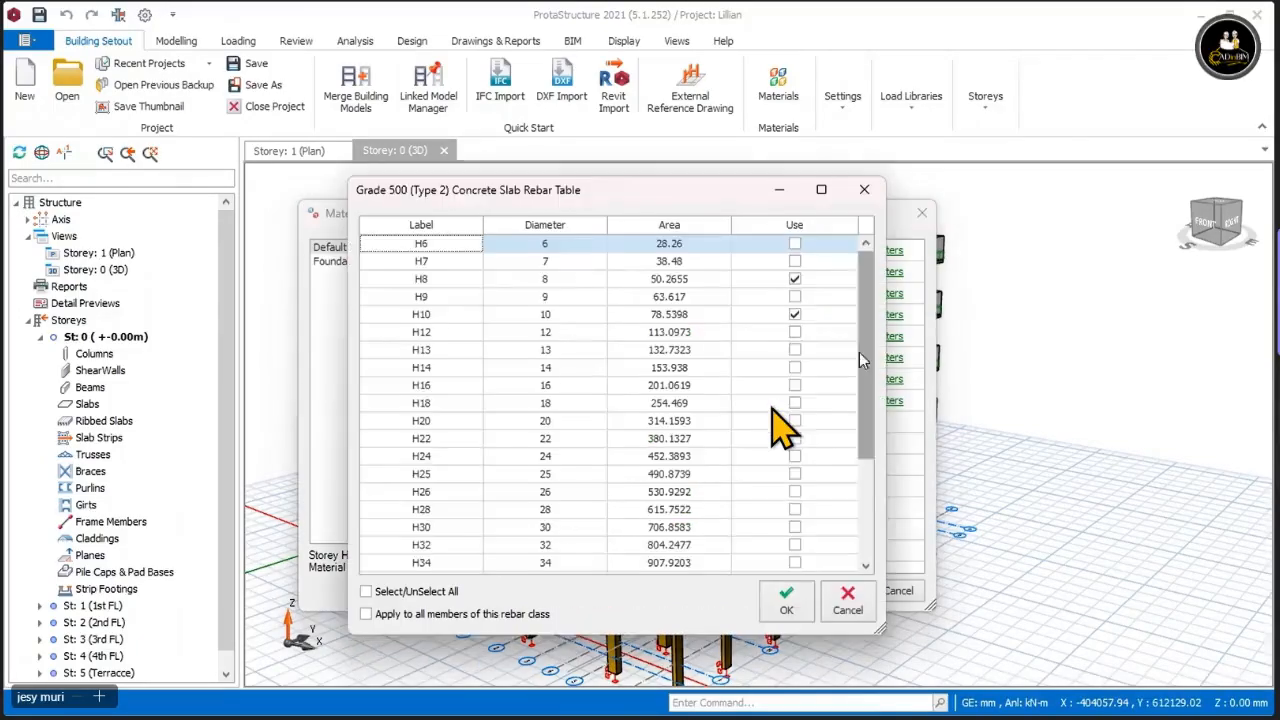
pyautogui.click(795, 279)
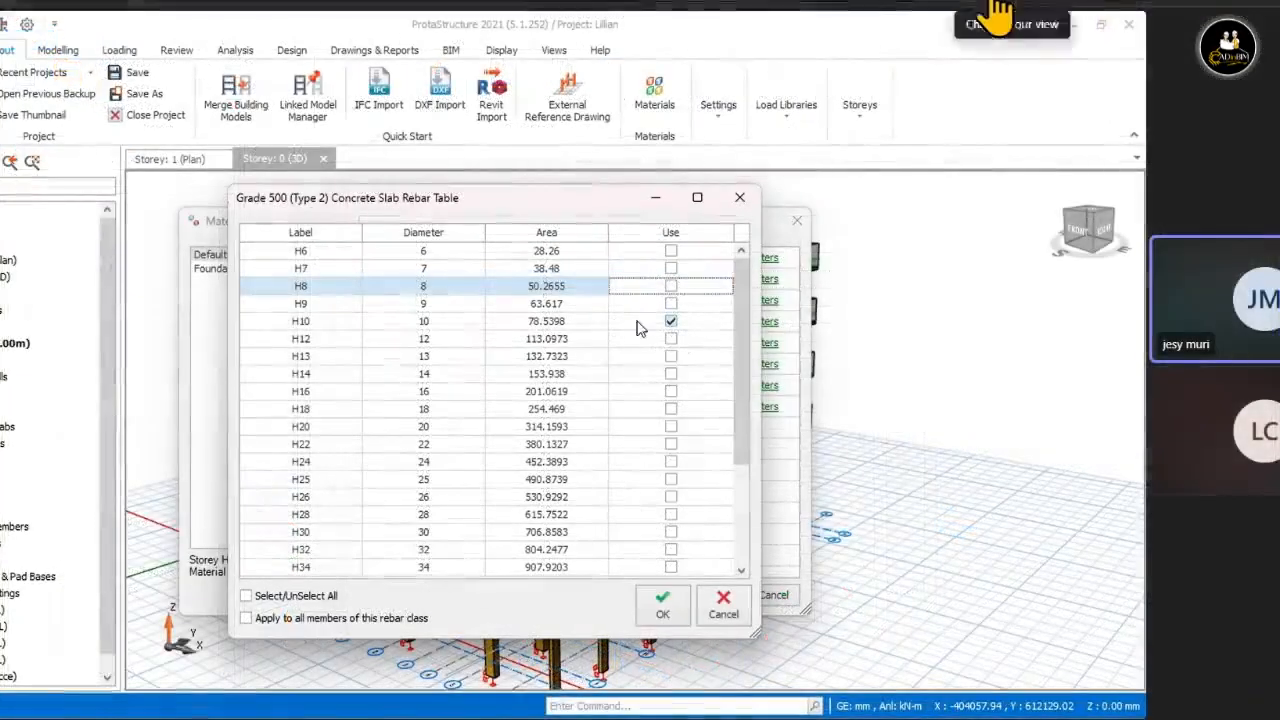
pyautogui.click(998, 12)
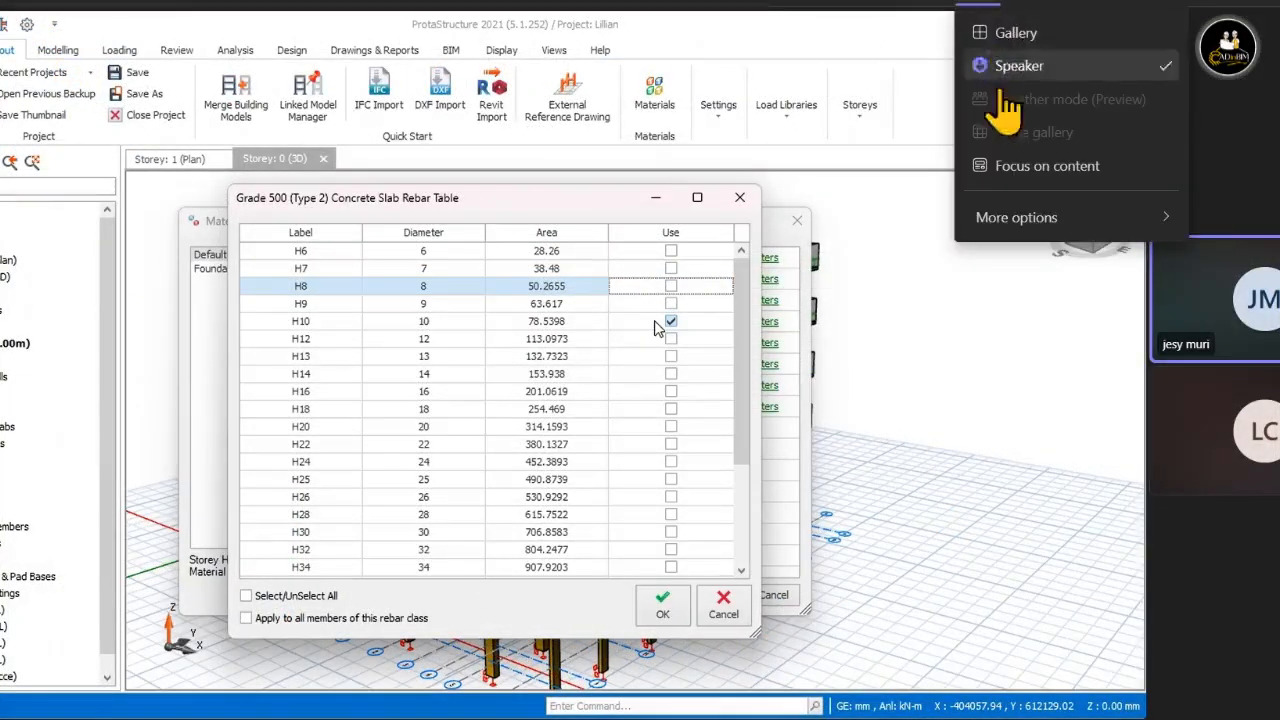
pyautogui.click(343, 335)
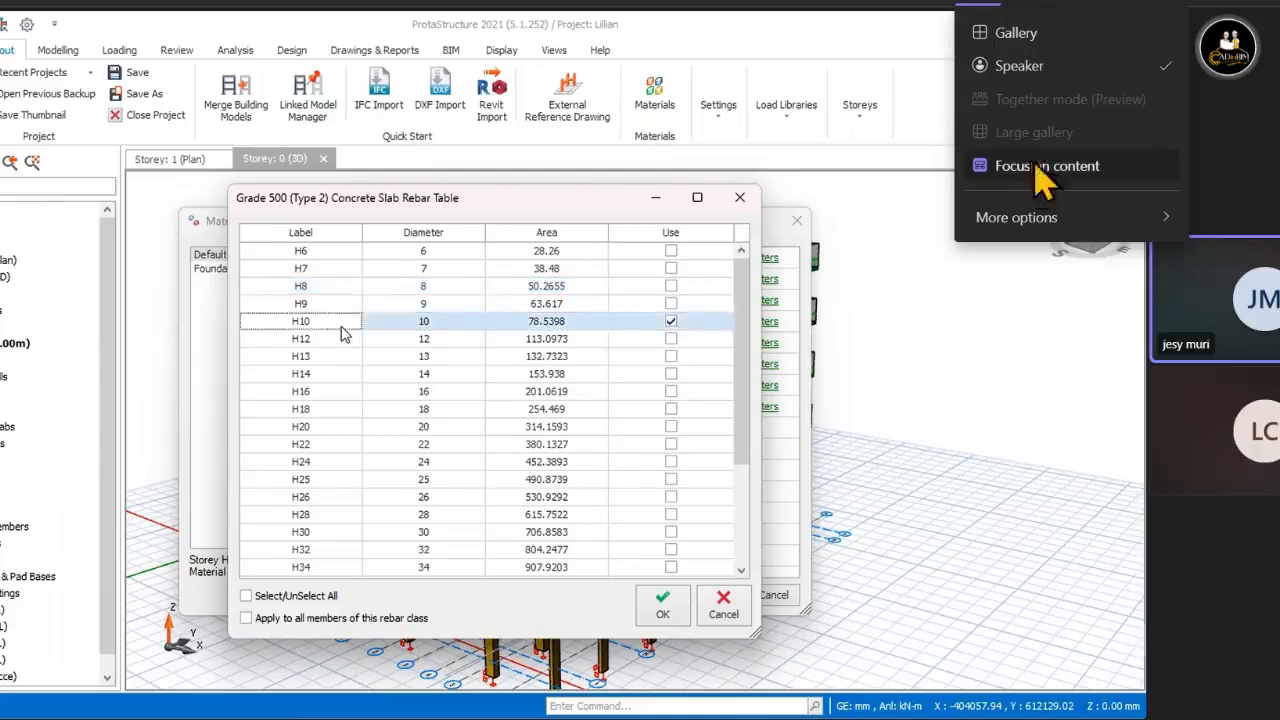
pyautogui.click(1020, 166)
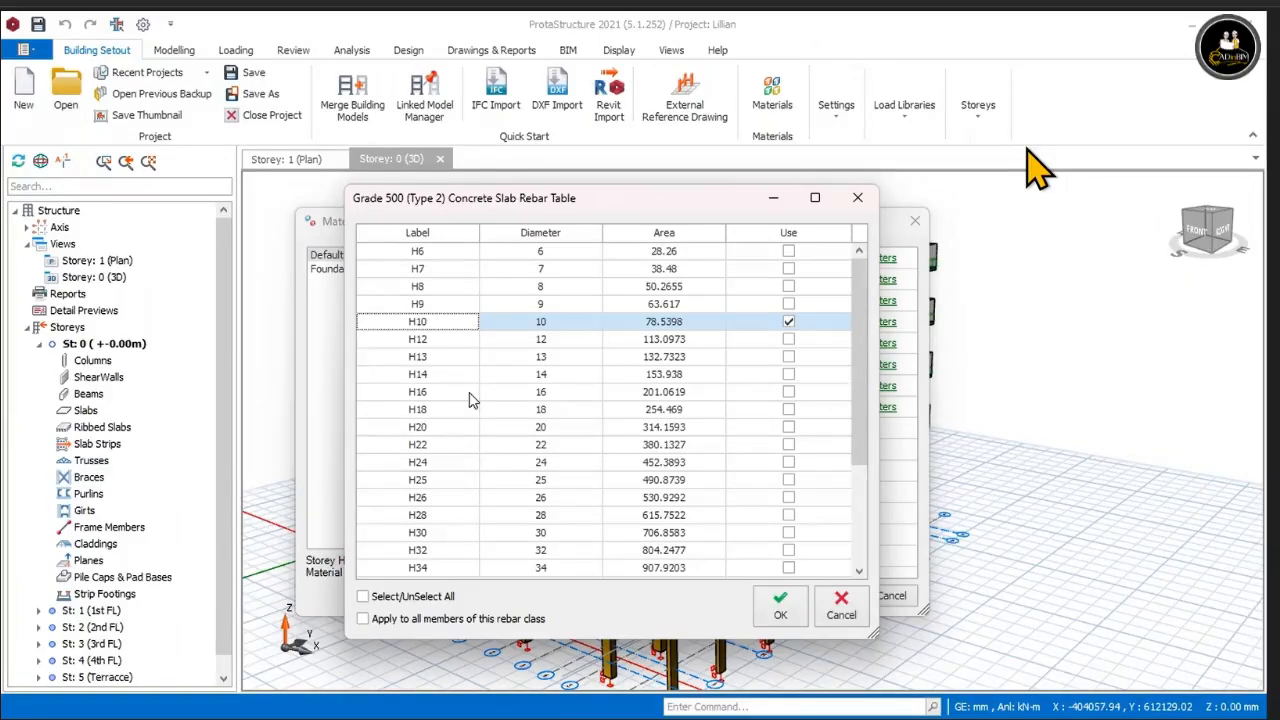
pyautogui.click(772, 607)
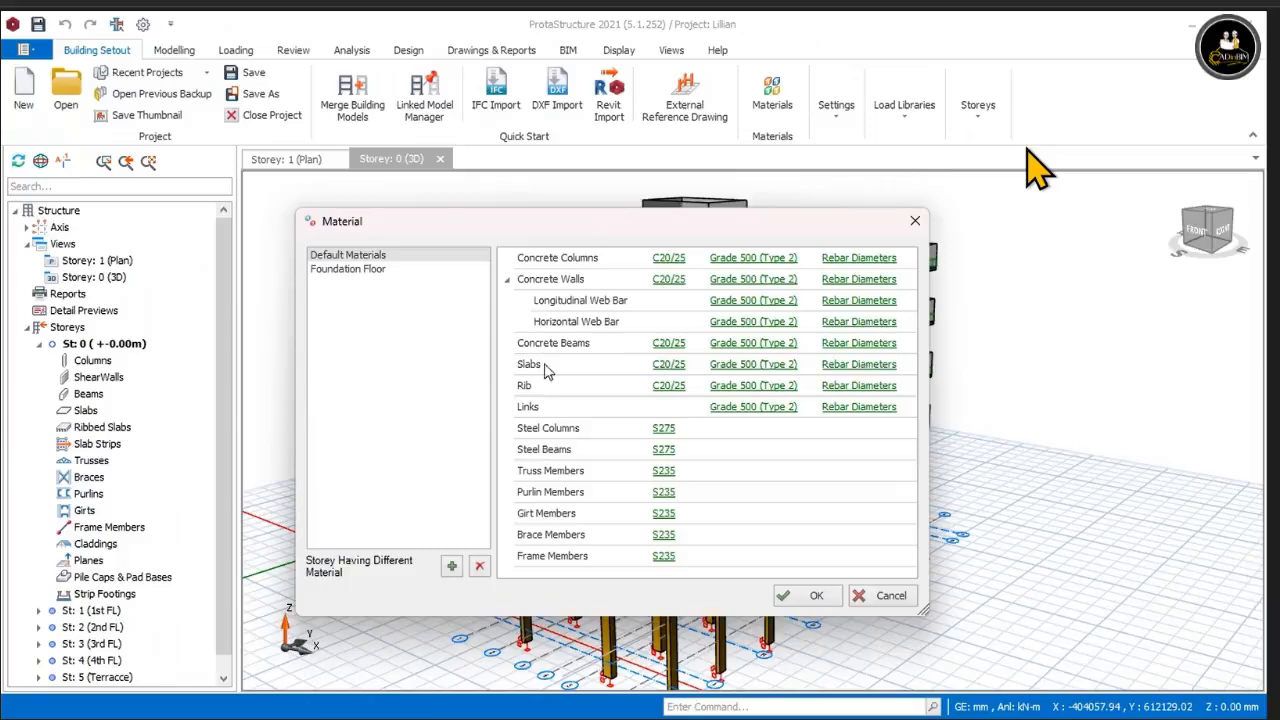
# Step: Exclude the H10 bar from use in the link rebar table of the default materials
pyautogui.click(858, 409)
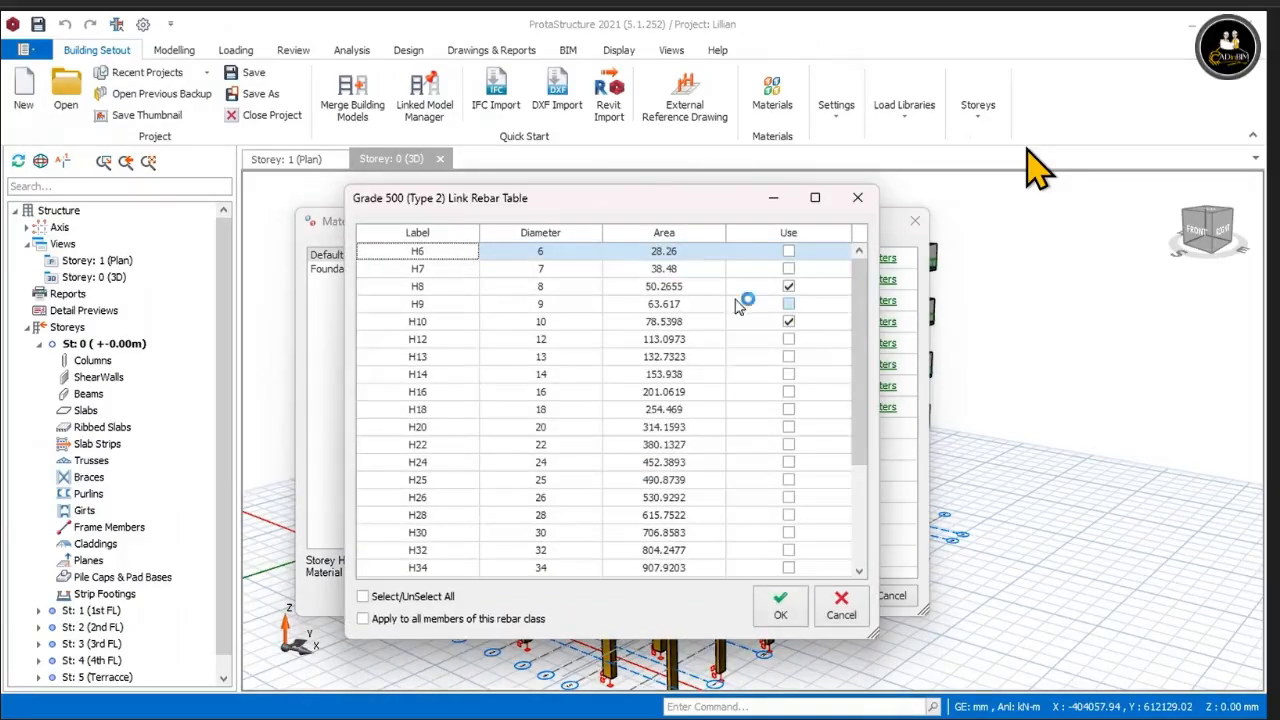
pyautogui.click(532, 288)
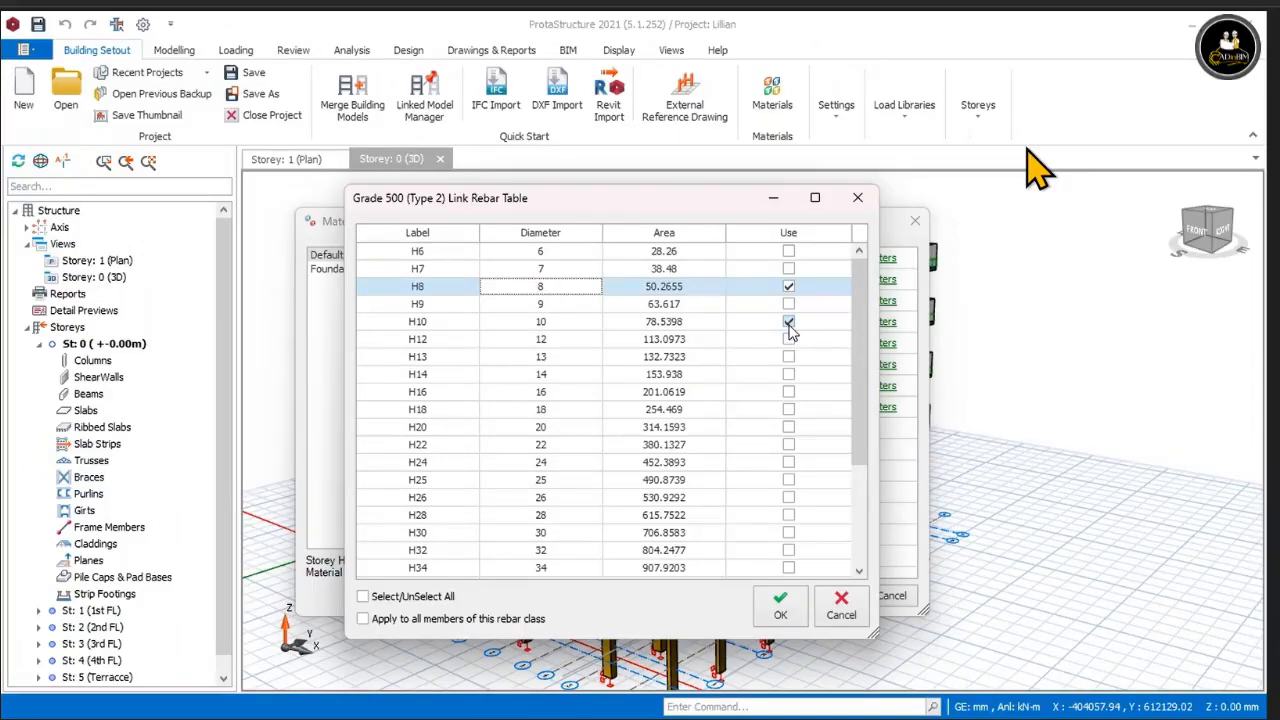
pyautogui.click(789, 322)
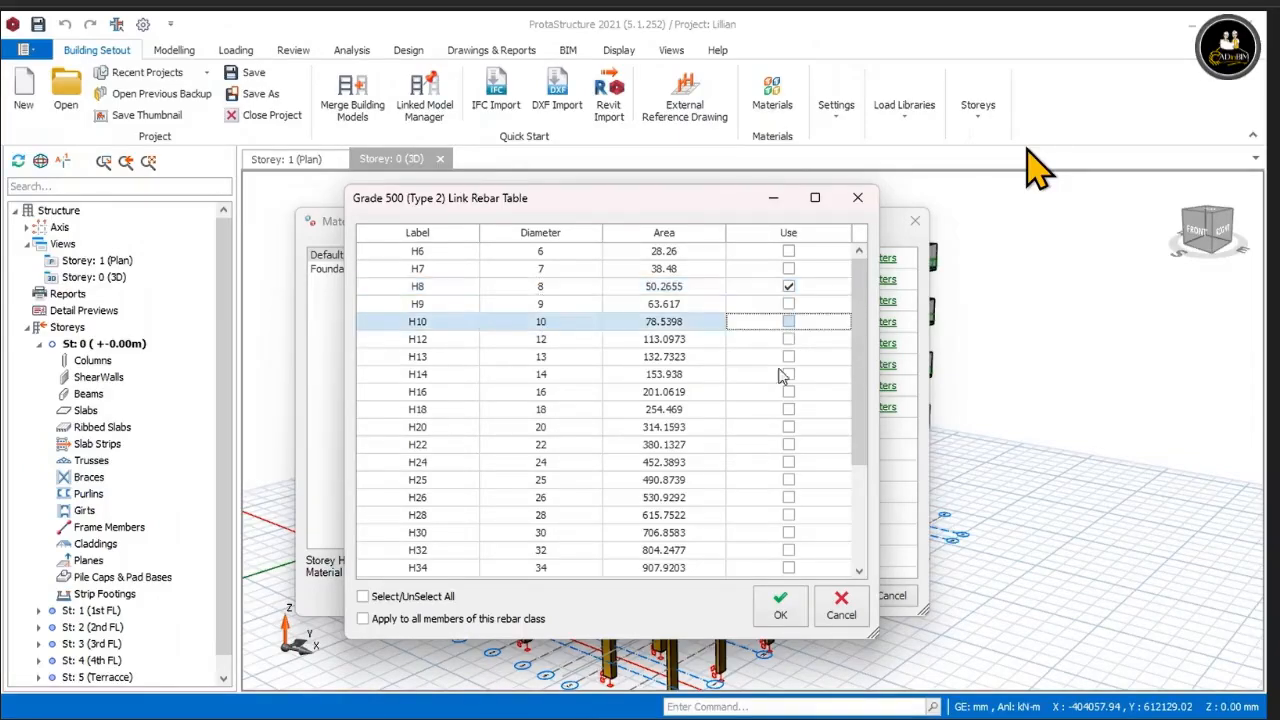
pyautogui.click(773, 606)
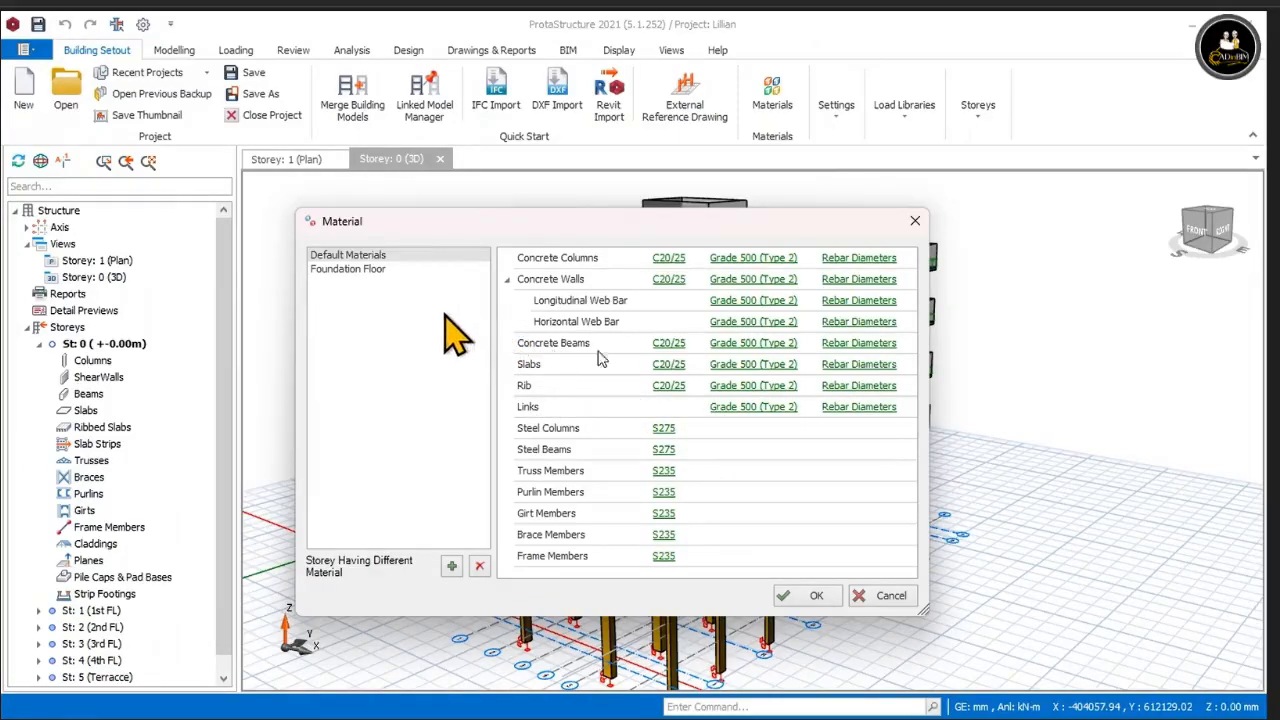
# Step: Open the foundation floor materials and review which bar diameters are enabled for foundations
pyautogui.click(373, 272)
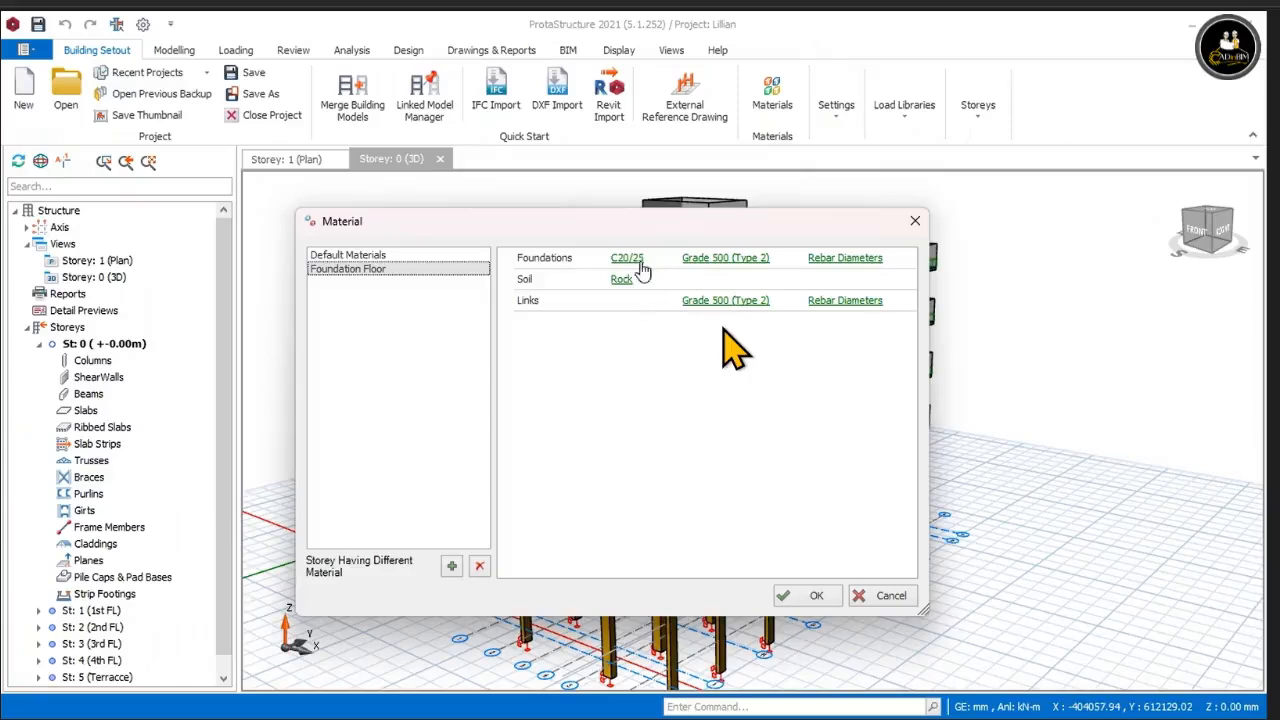
pyautogui.click(838, 260)
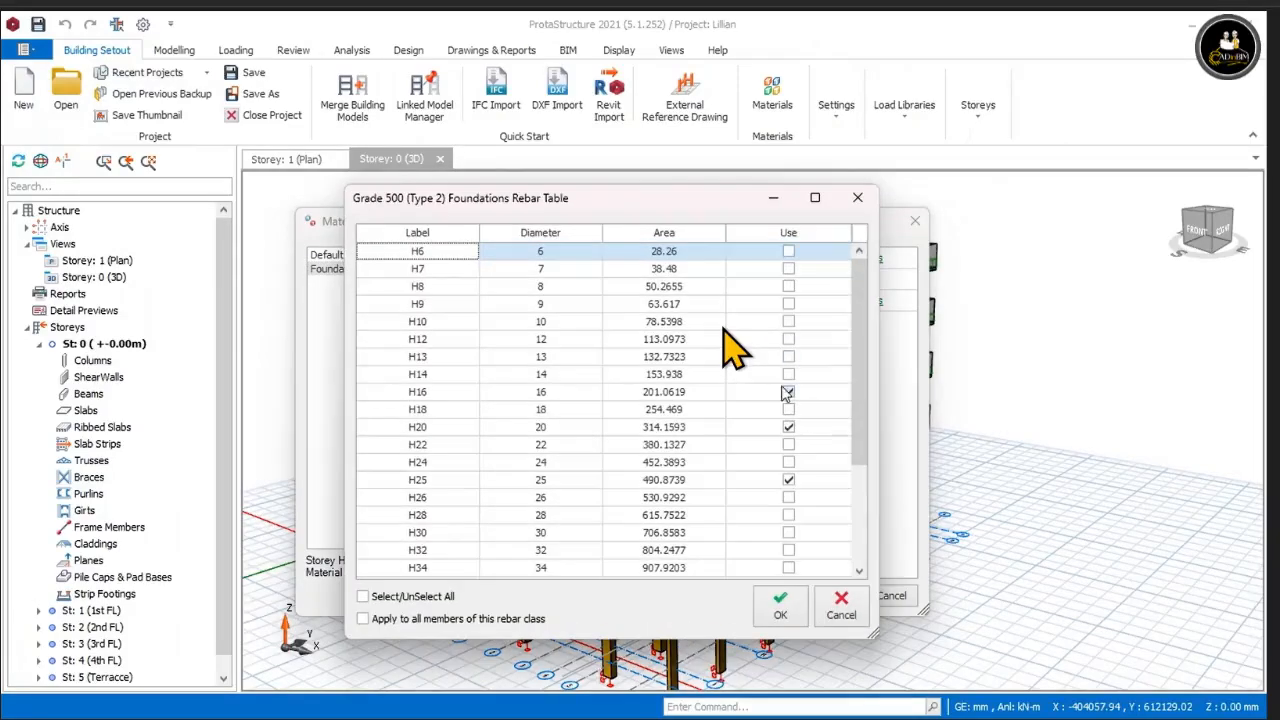
pyautogui.click(779, 607)
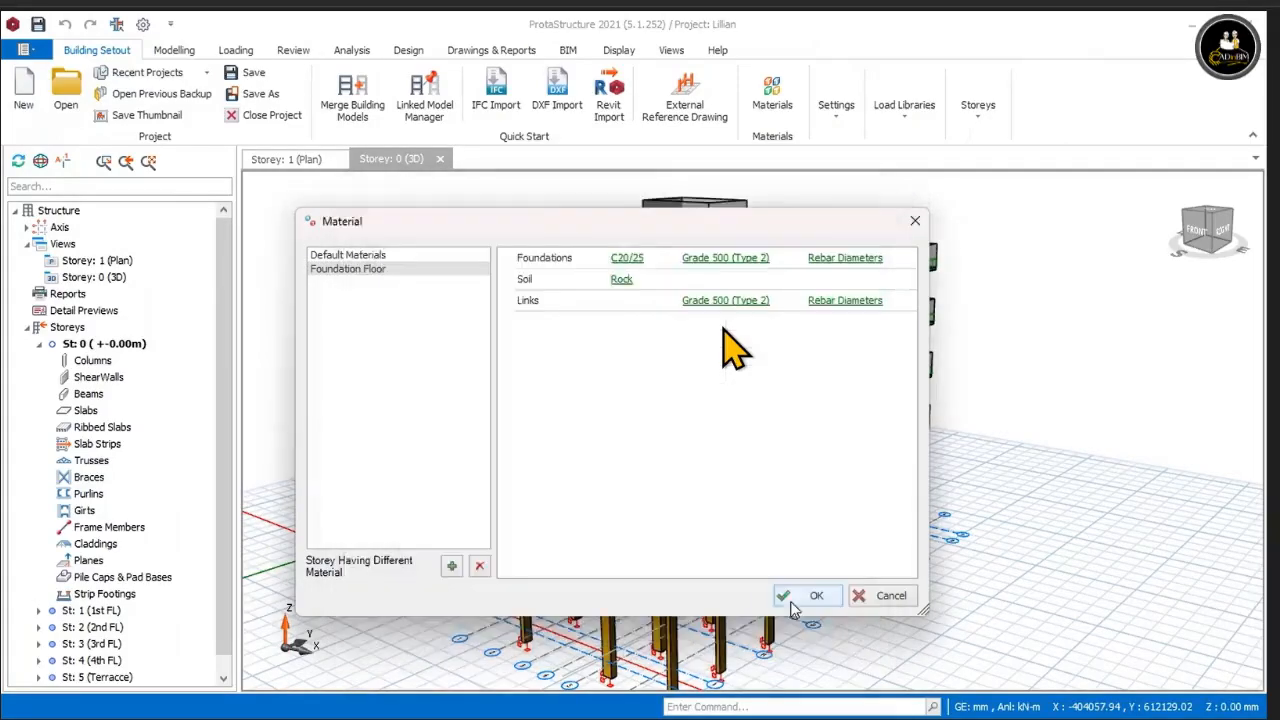
# Step: Set the foundation floor's soil material to Clay
pyautogui.click(621, 281)
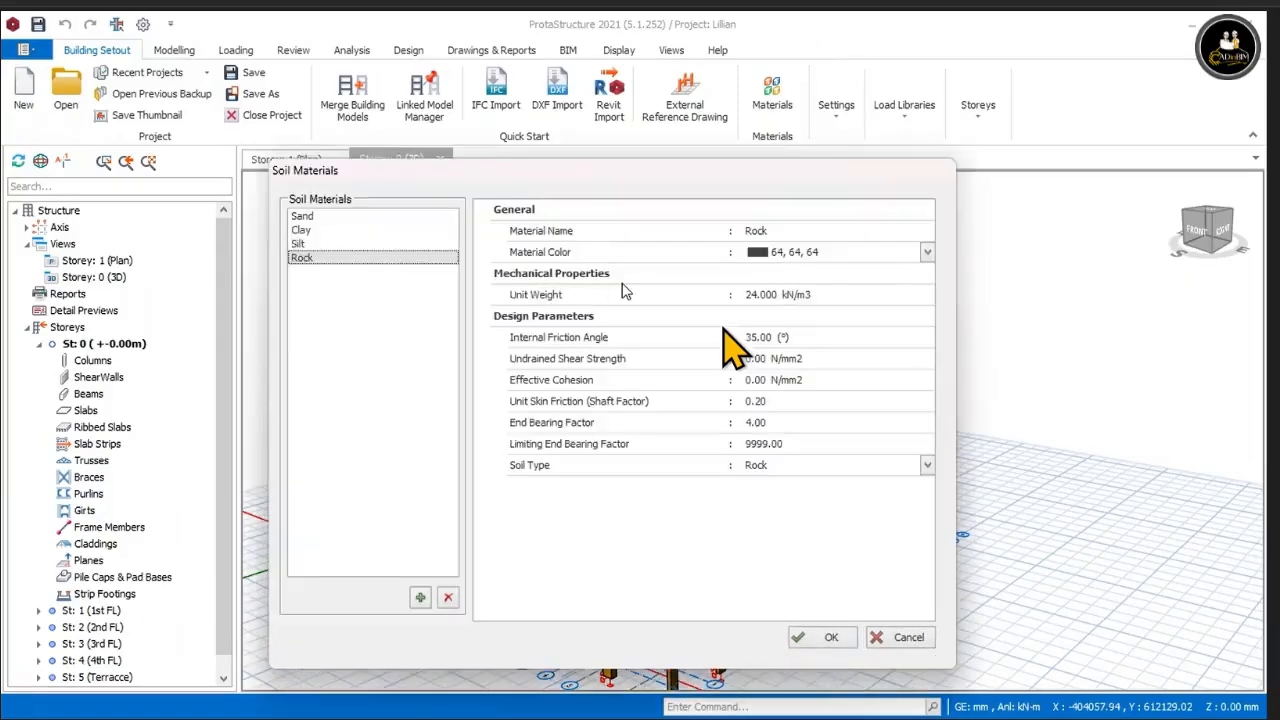
pyautogui.click(301, 231)
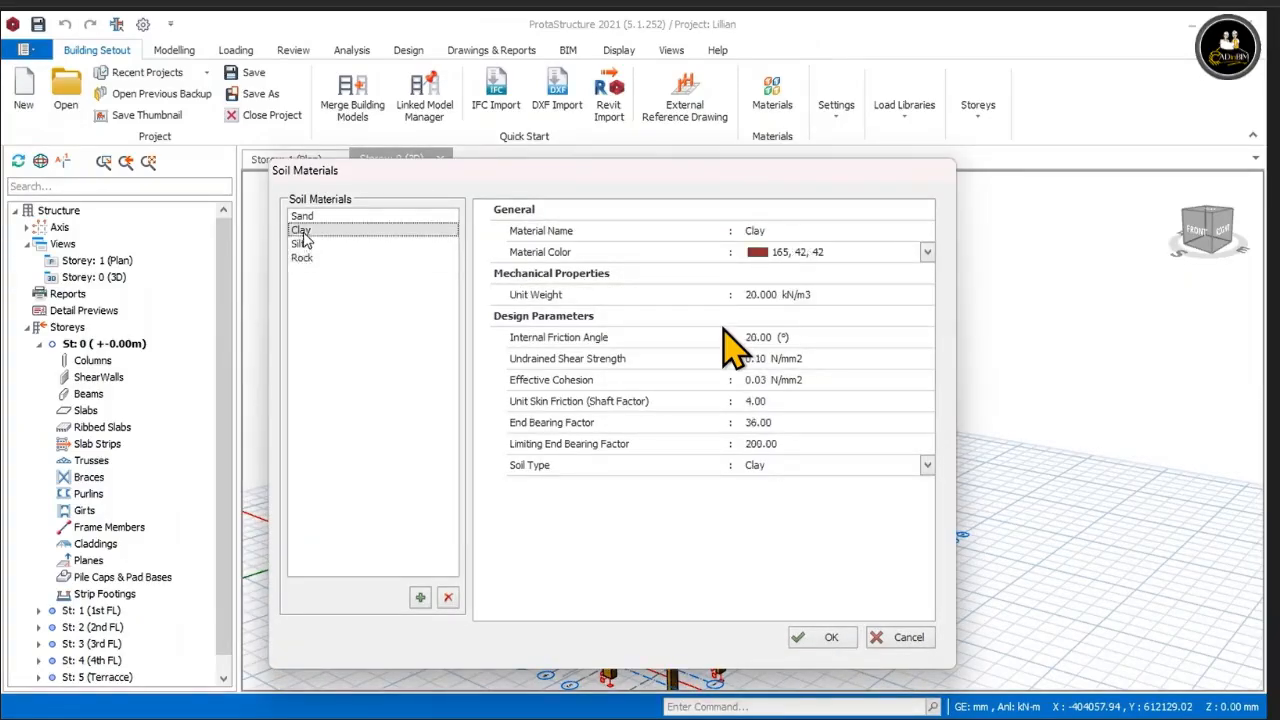
pyautogui.click(836, 641)
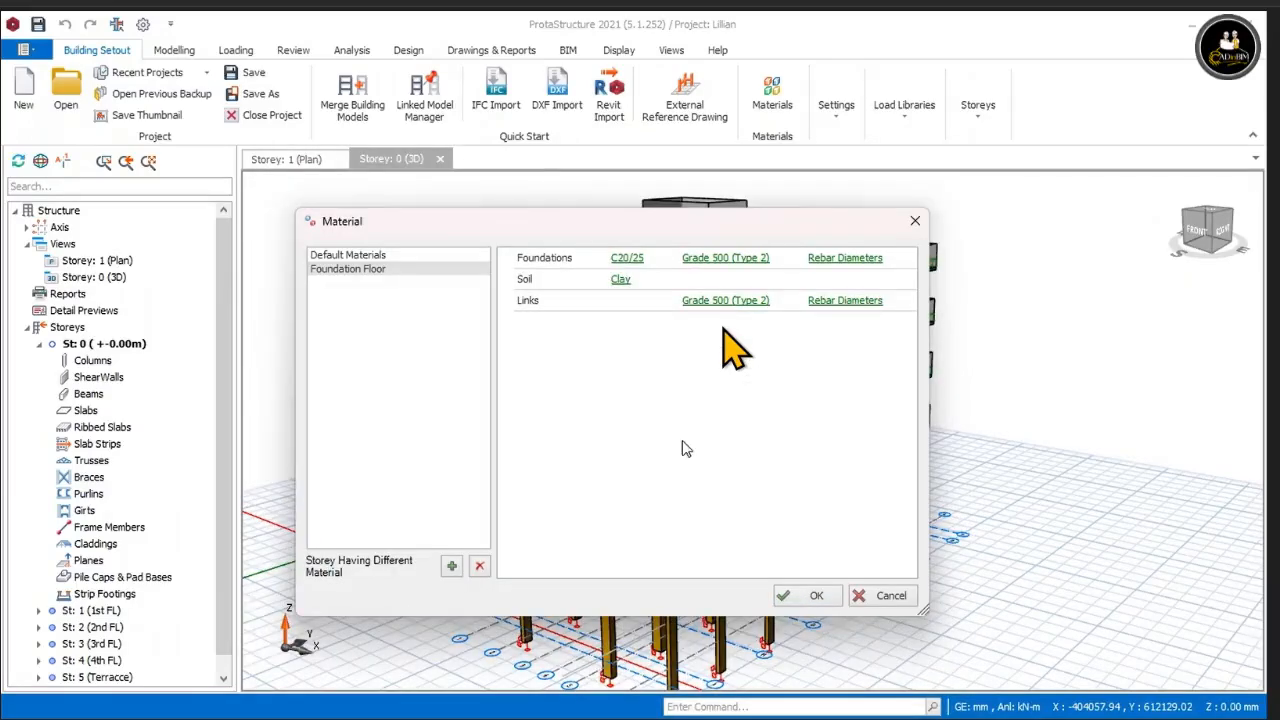
# Step: In the foundations rebar table, enable the H12 bar and exclude the H20 and H25 bars from use
pyautogui.click(824, 262)
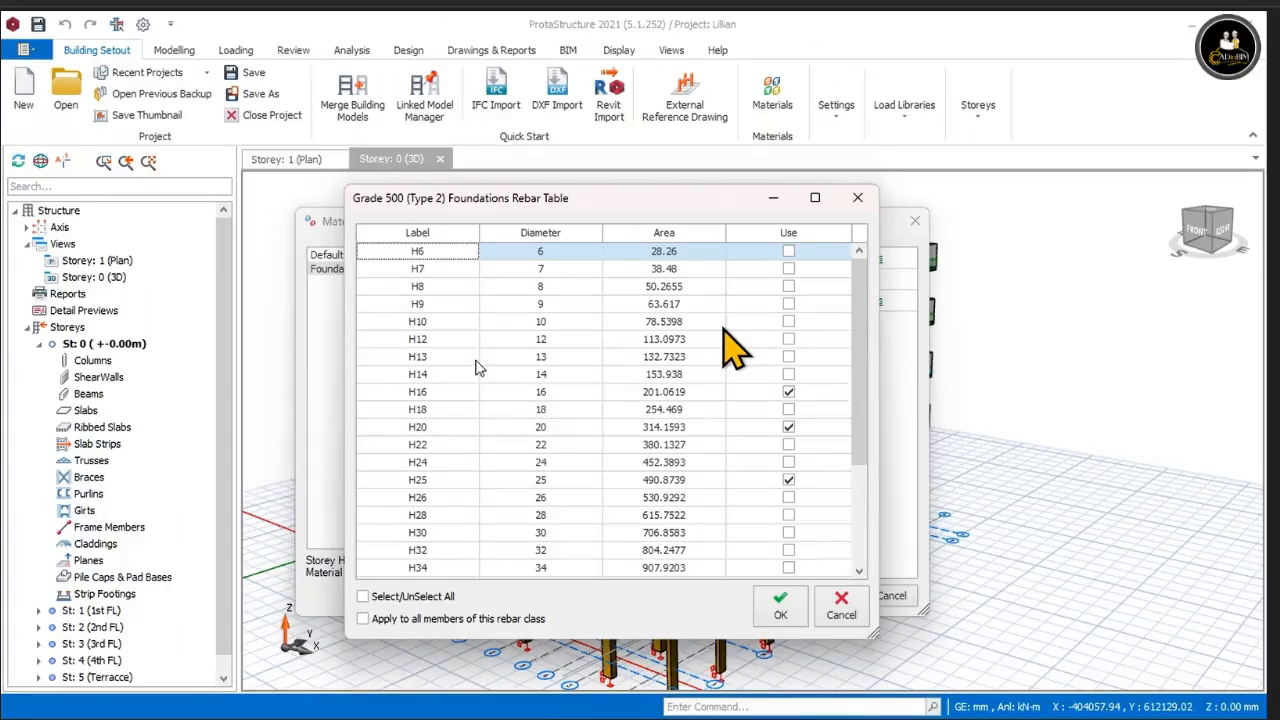
pyautogui.click(517, 348)
pyautogui.click(789, 339)
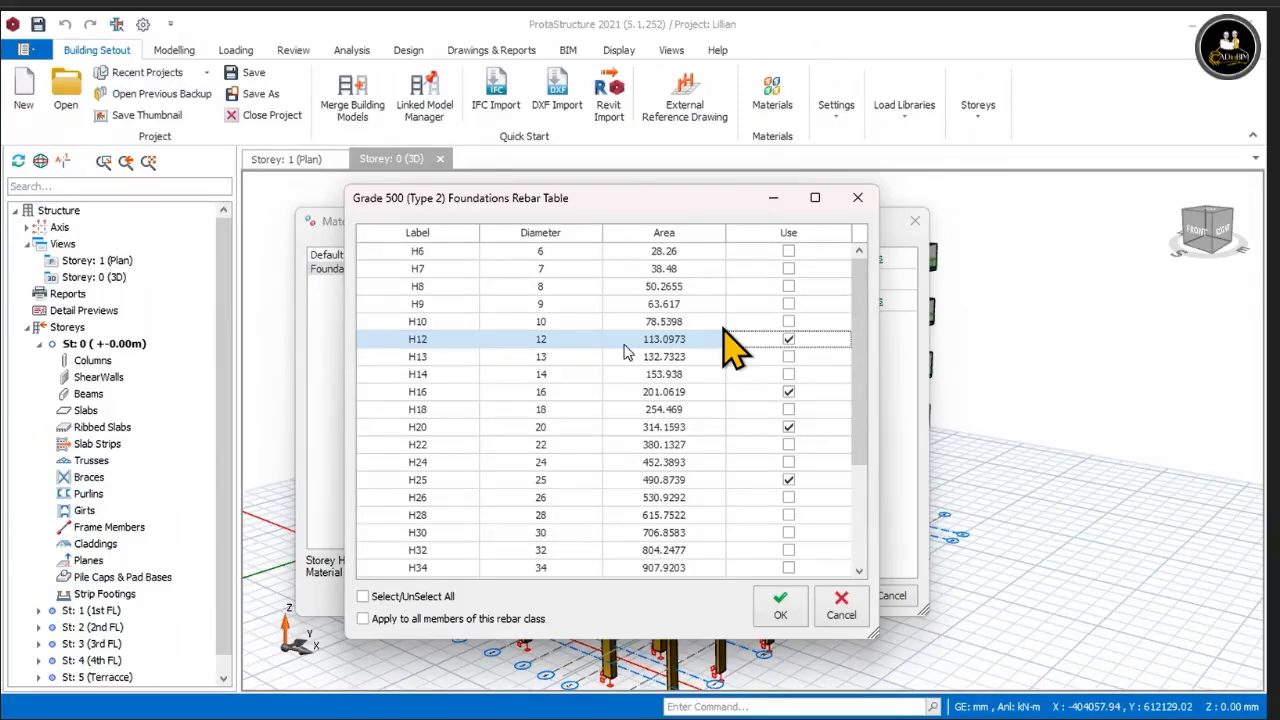
pyautogui.click(789, 340)
pyautogui.click(789, 340)
pyautogui.click(789, 480)
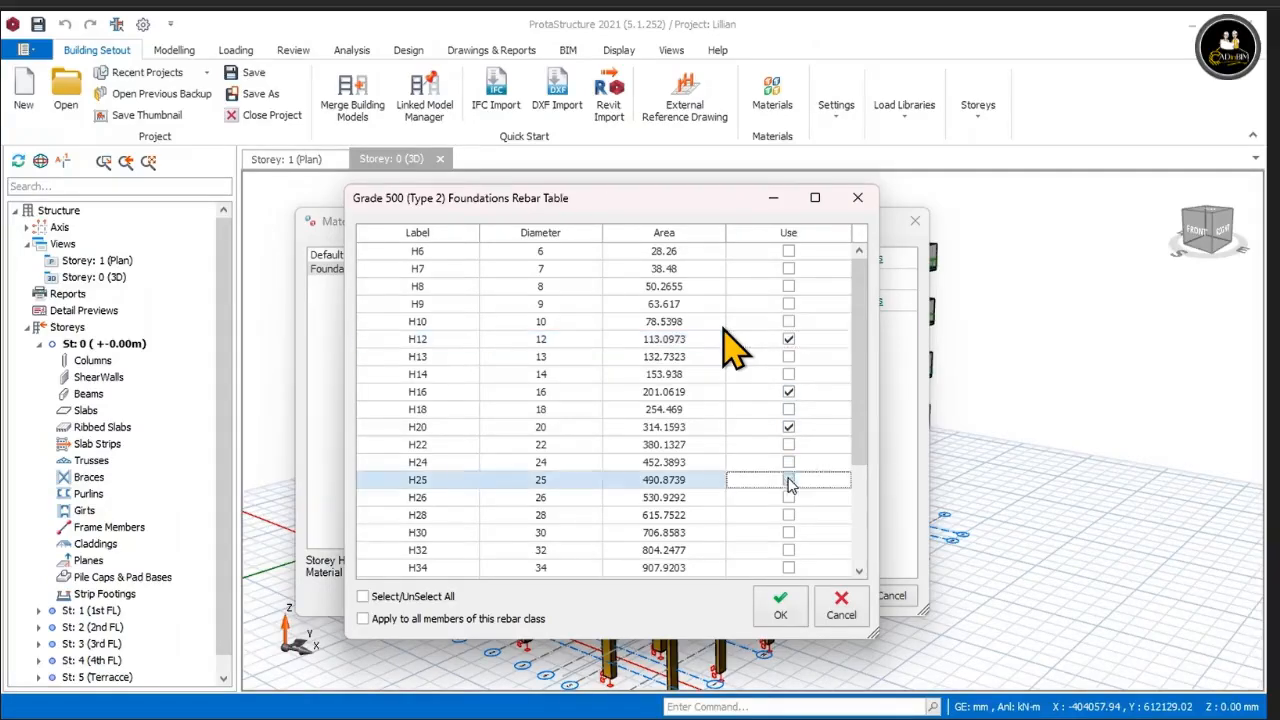
pyautogui.click(789, 428)
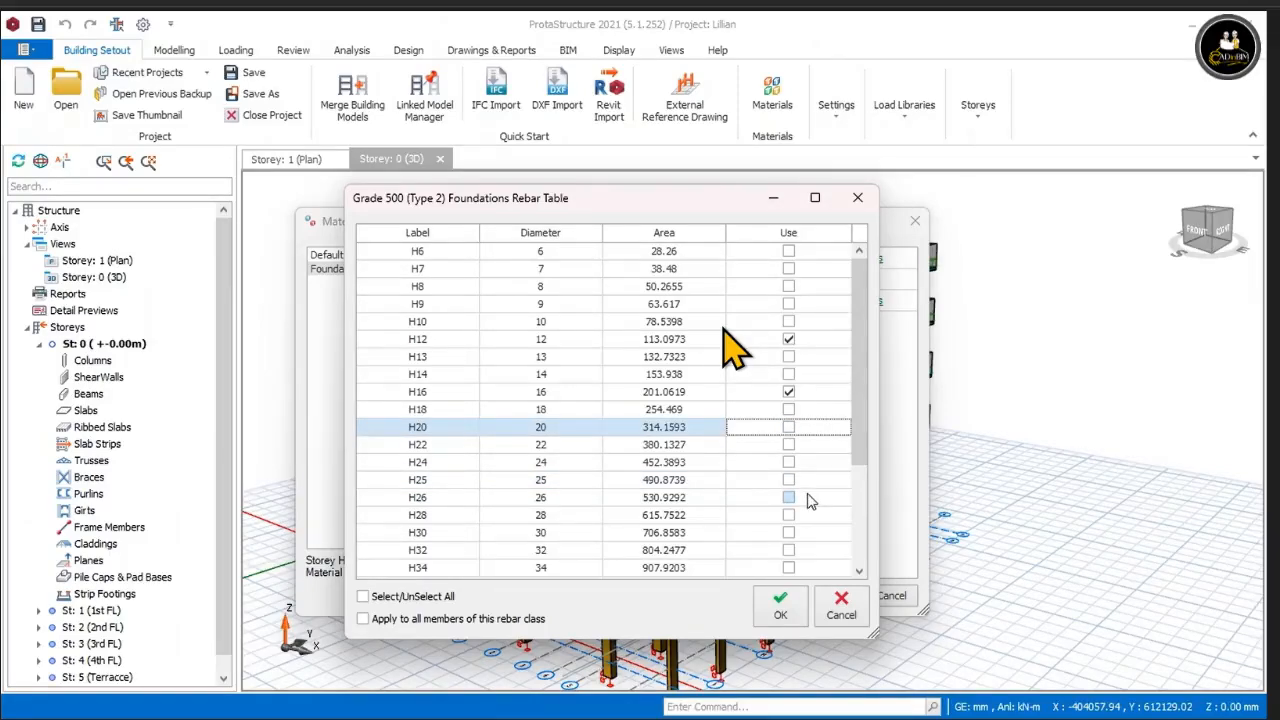
pyautogui.click(770, 604)
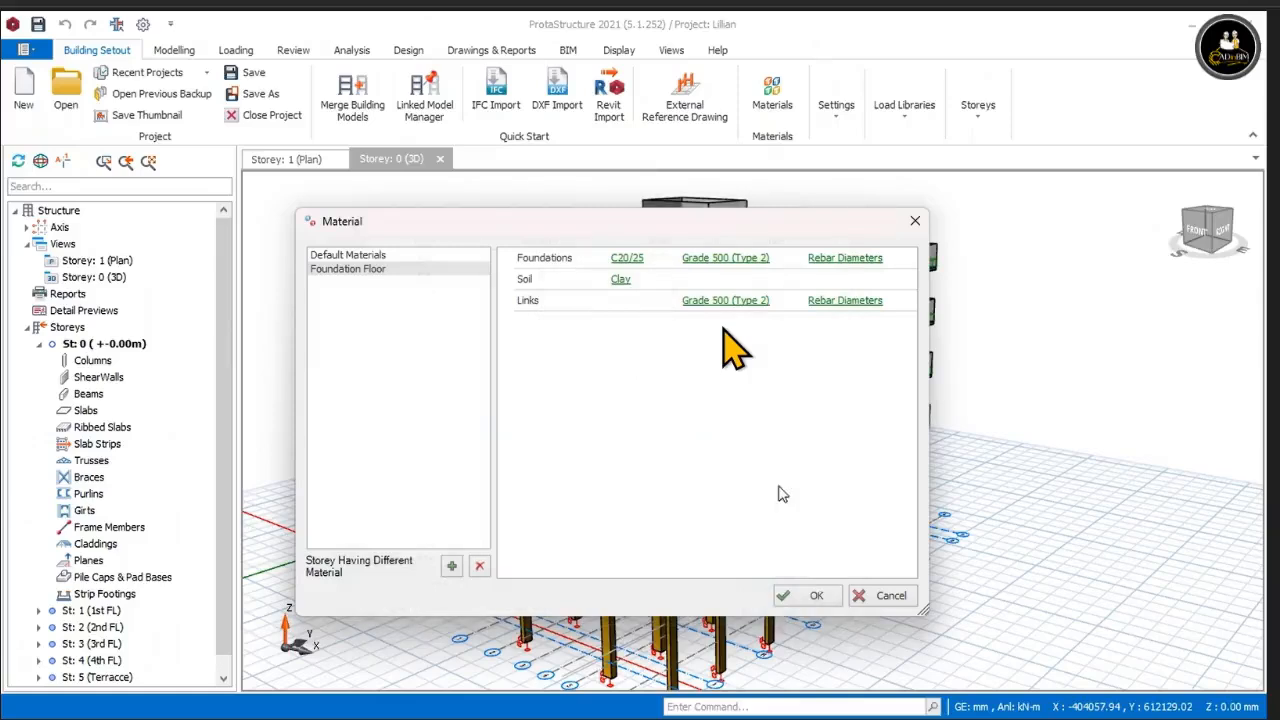
# Step: Exclude the H10 bar from use in the foundation floor's link rebar table and accept the material definitions
pyautogui.click(831, 304)
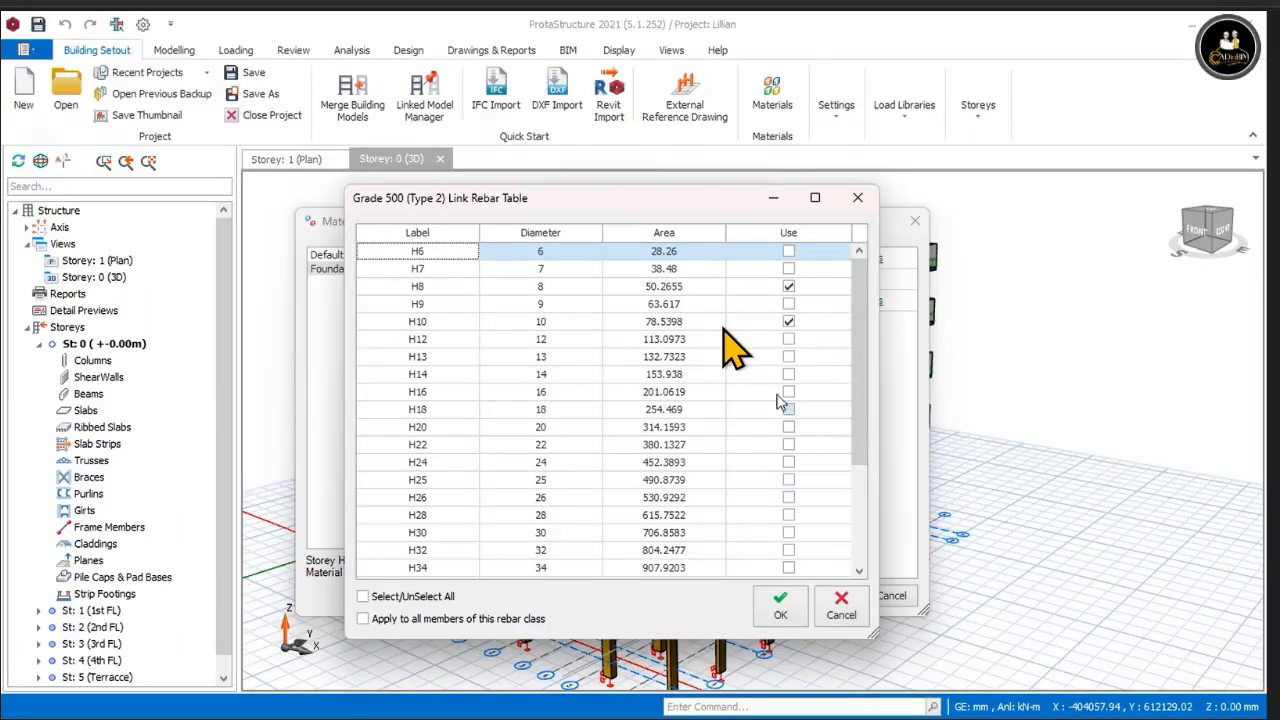
pyautogui.click(789, 321)
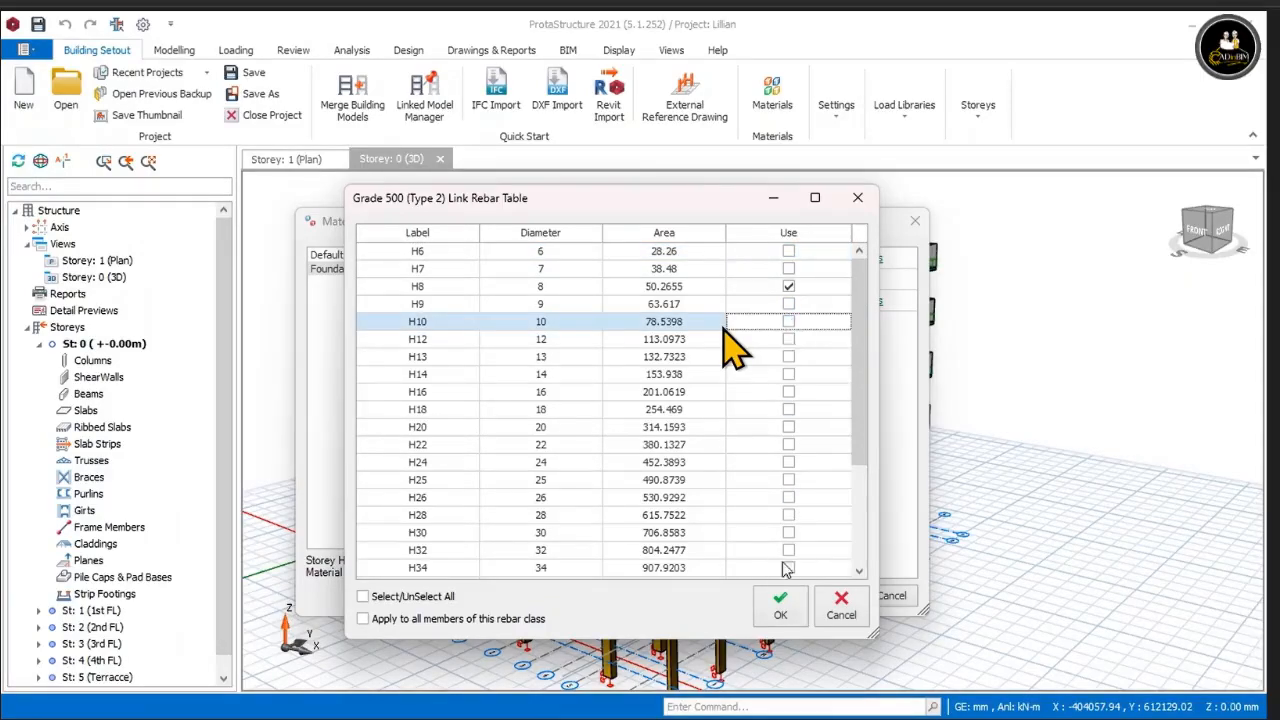
pyautogui.click(780, 607)
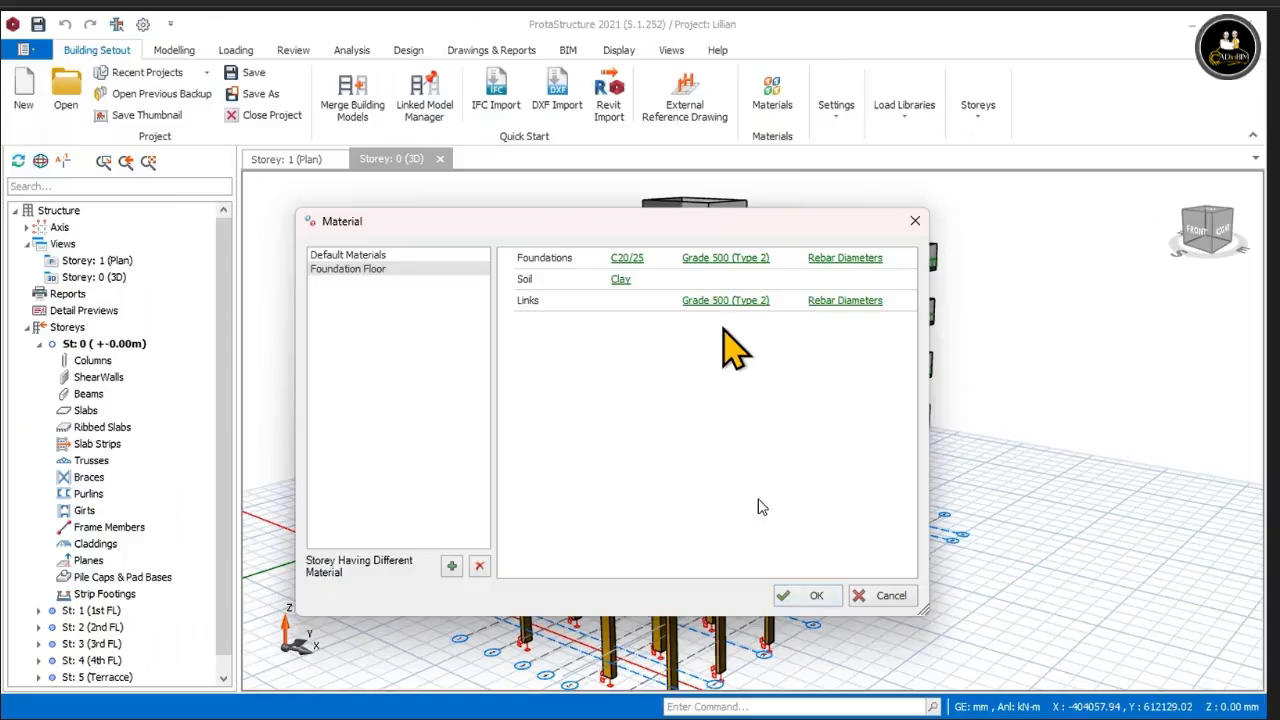
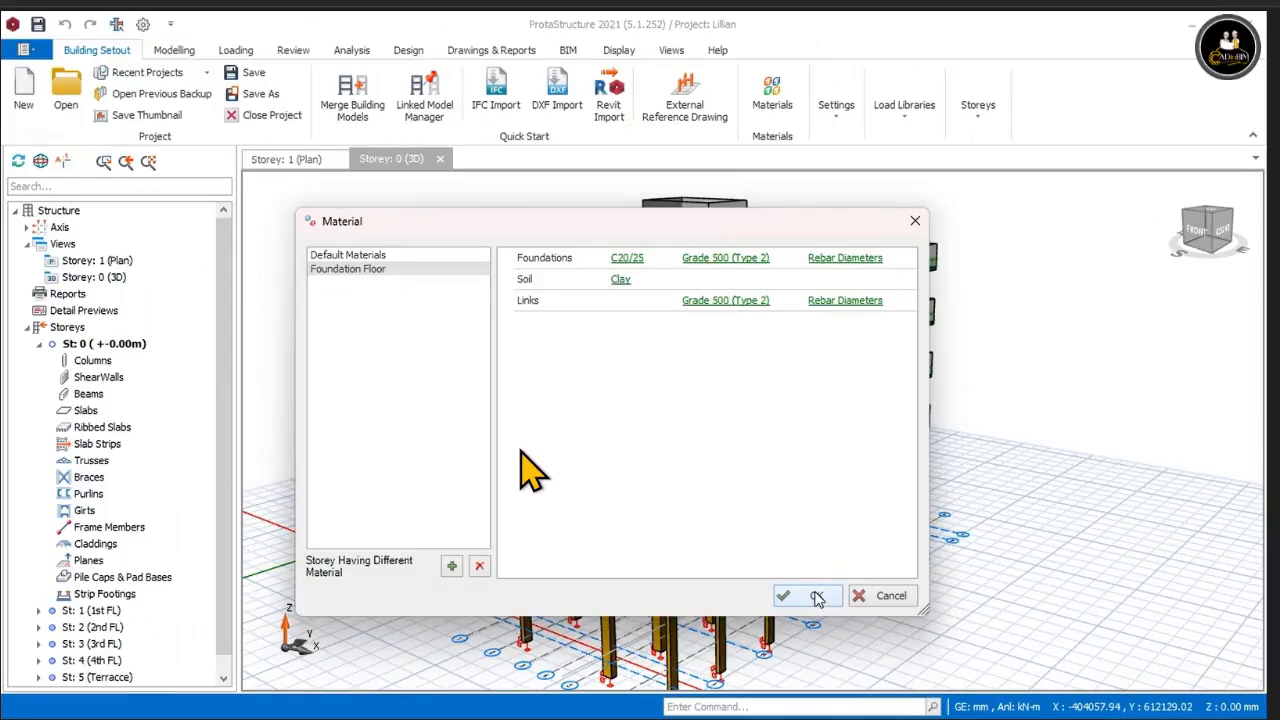
pyautogui.click(817, 597)
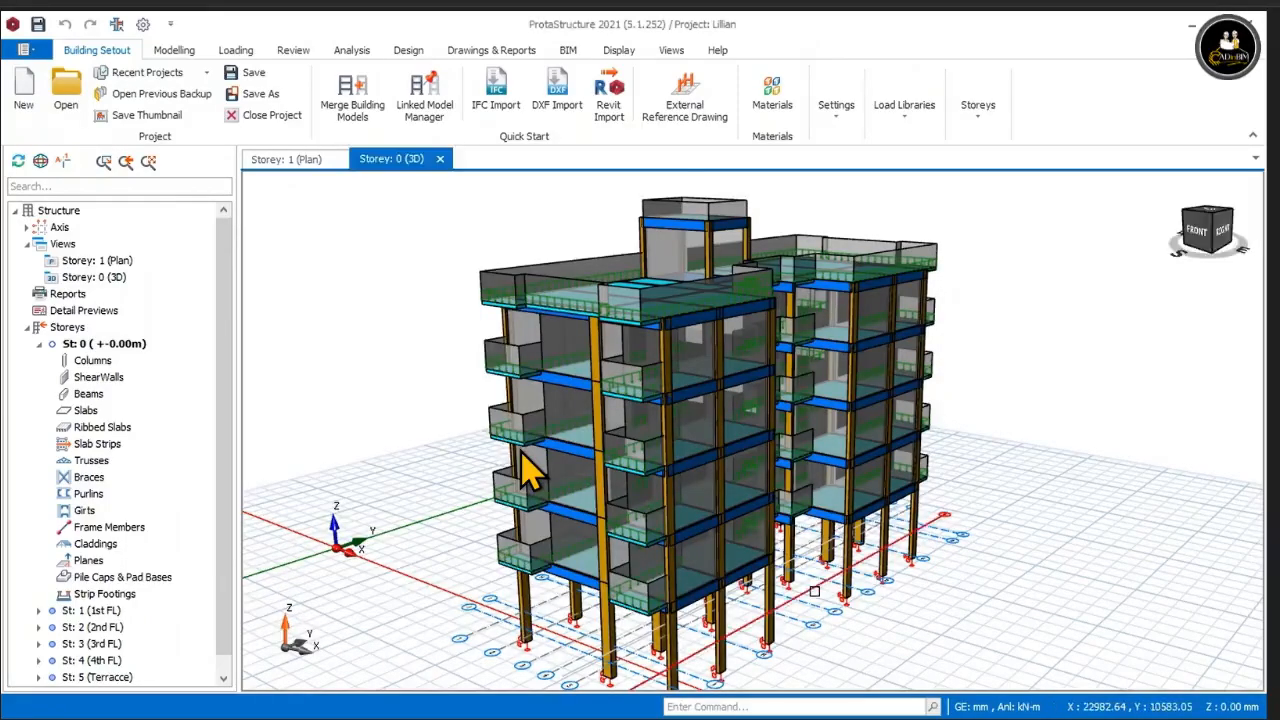
pyautogui.moveTo(520, 455)
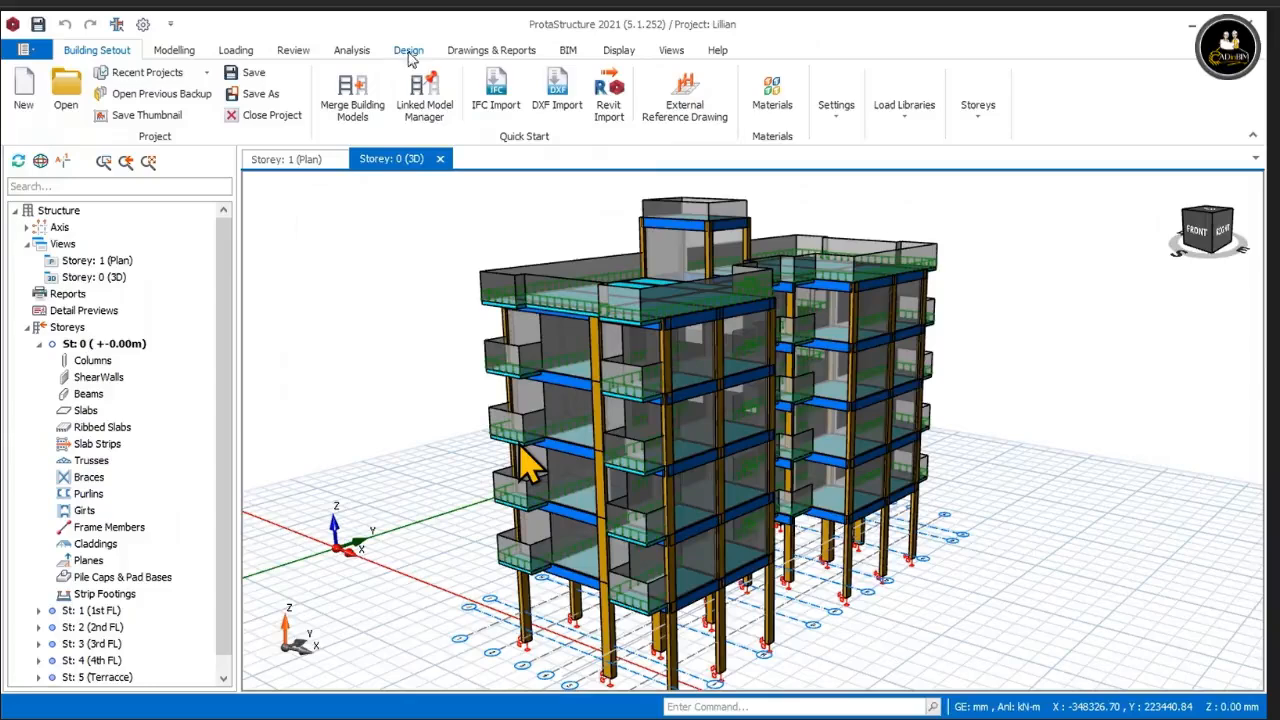
pyautogui.click(305, 53)
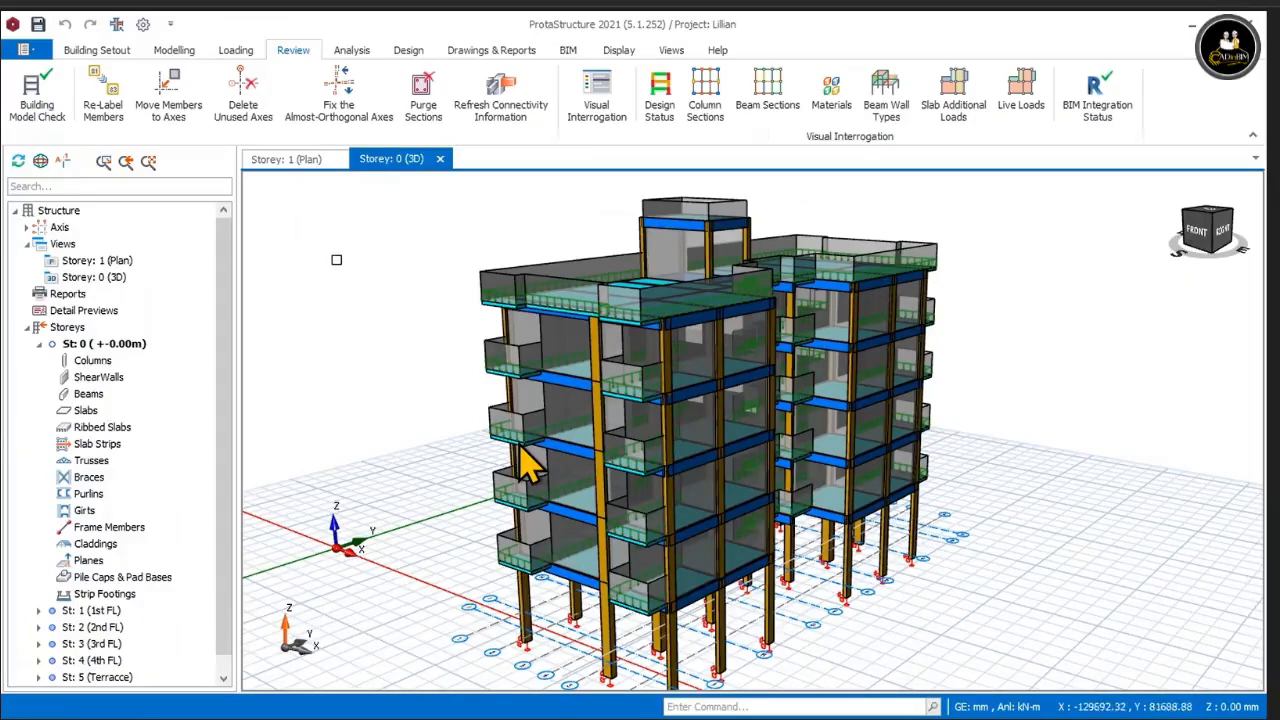
pyautogui.click(44, 118)
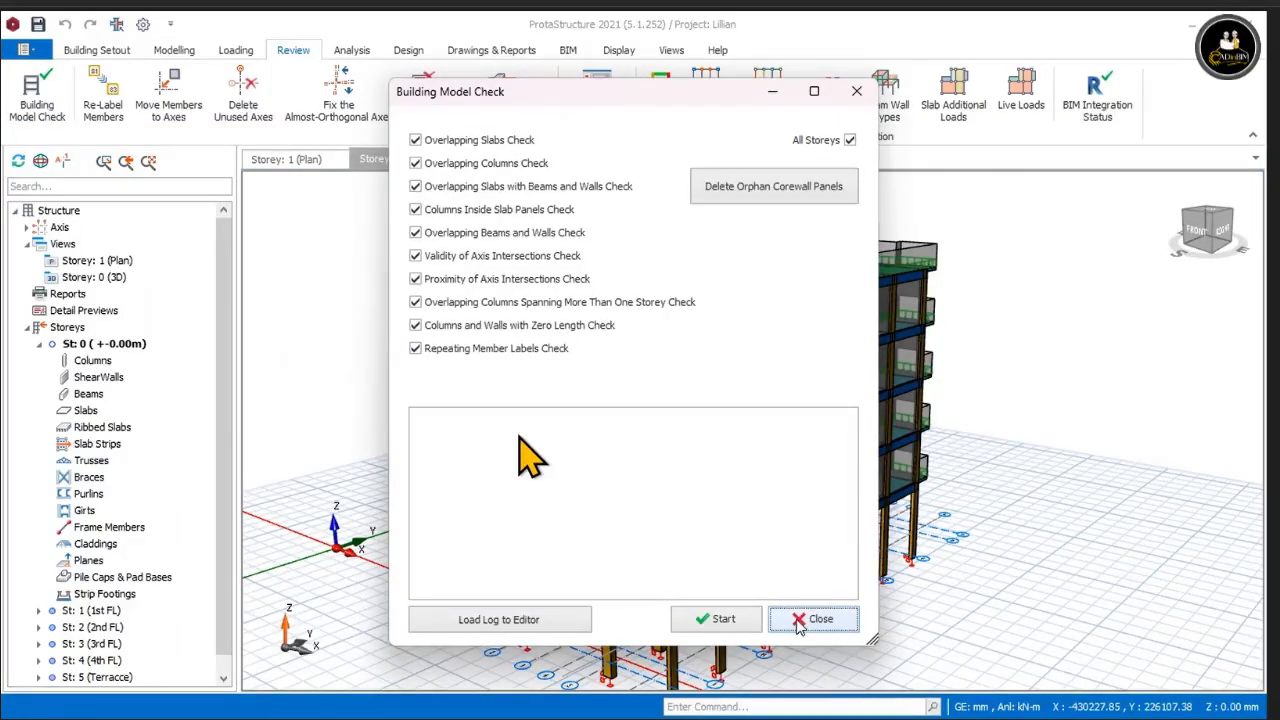
pyautogui.click(813, 619)
pyautogui.click(351, 50)
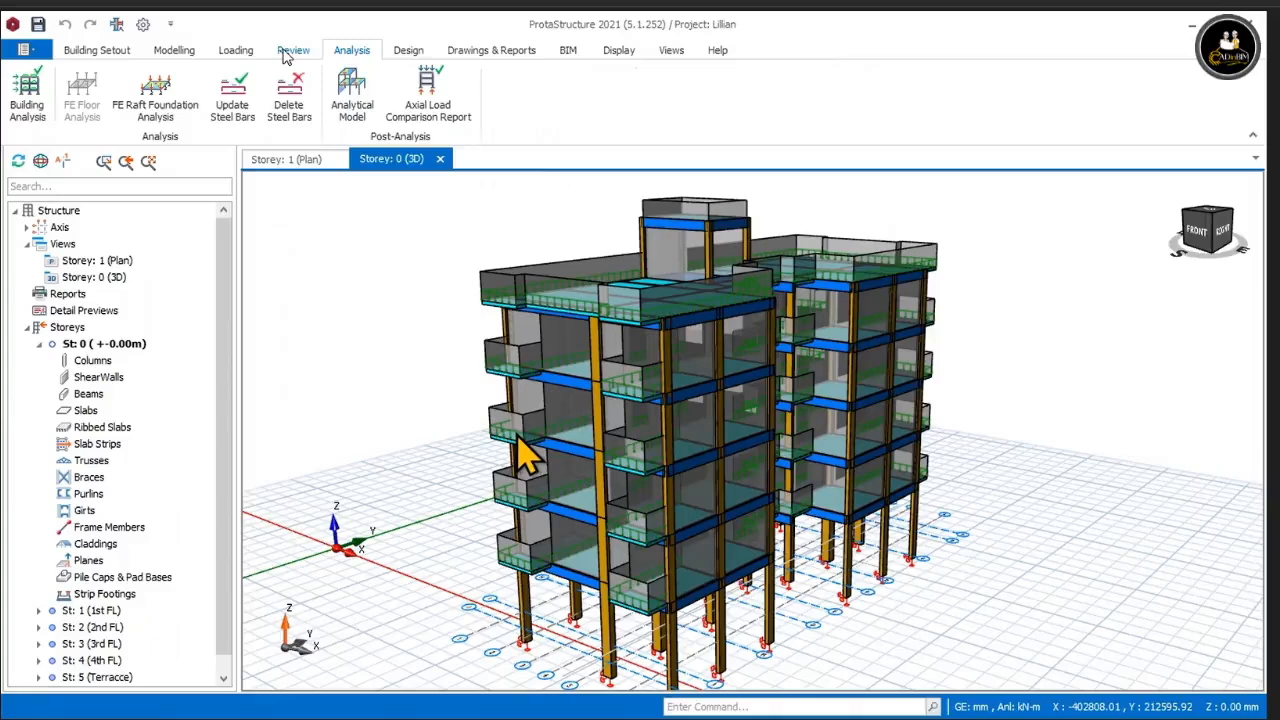
# Step: Run the Building Model Check with every check enabled for all storeys and examine its log for errors
pyautogui.click(291, 50)
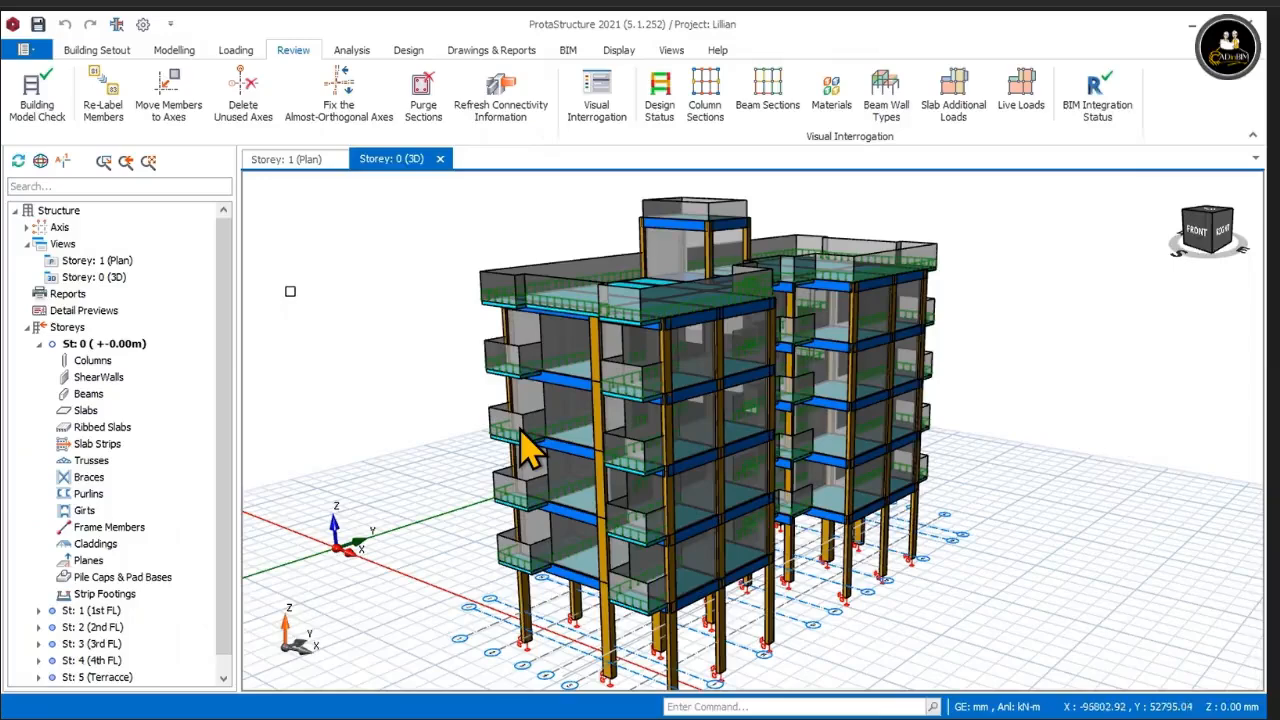
pyautogui.click(35, 110)
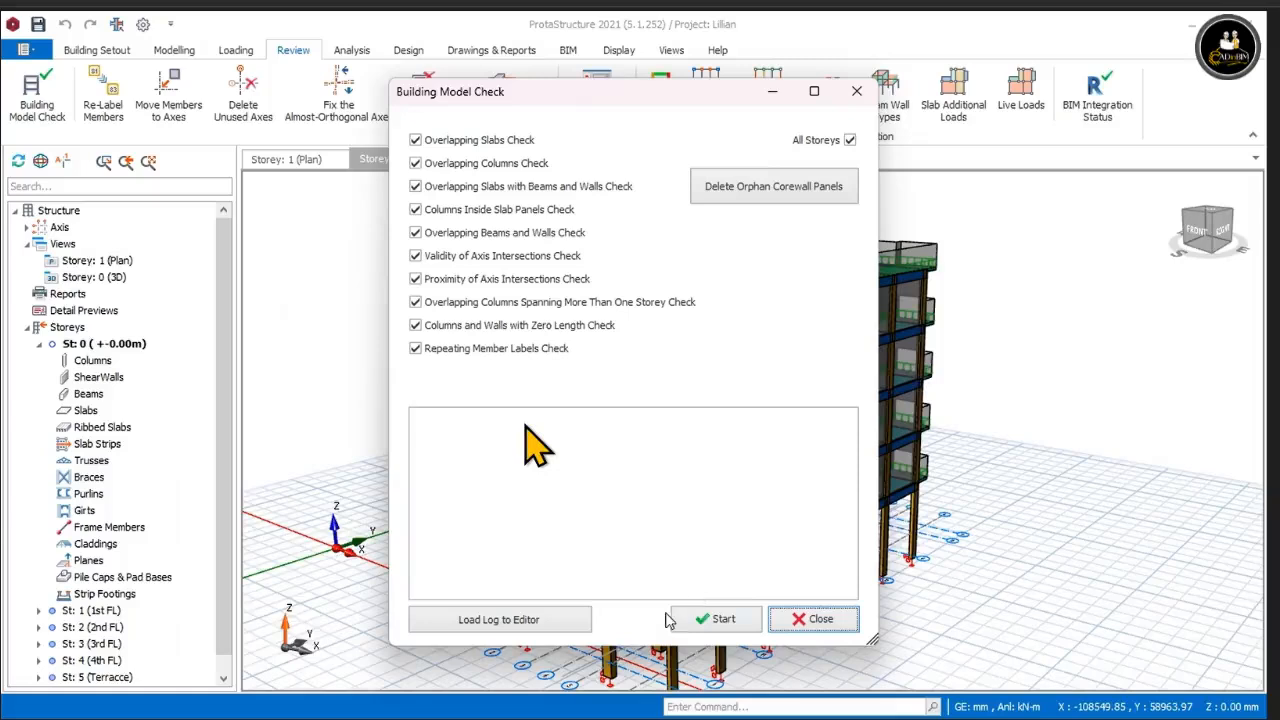
pyautogui.click(726, 626)
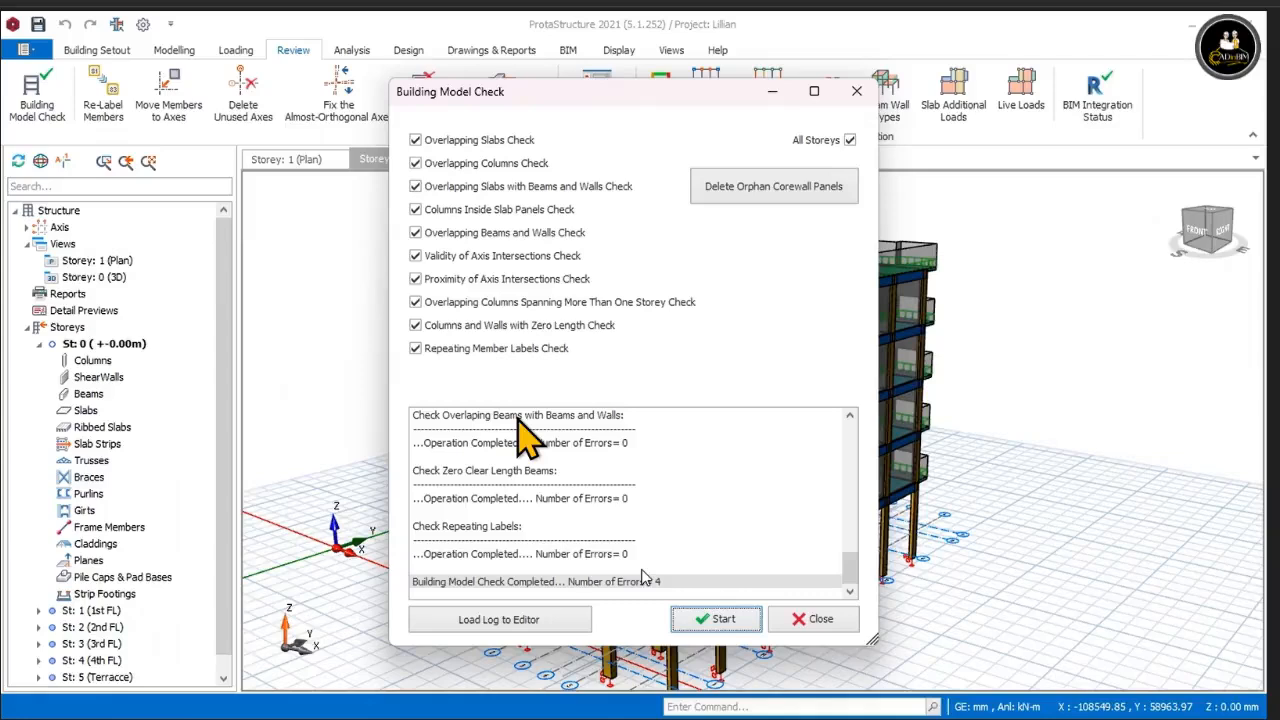
pyautogui.press('XF86AudioRaiseVolume')
pyautogui.scroll(5, 653, 521)
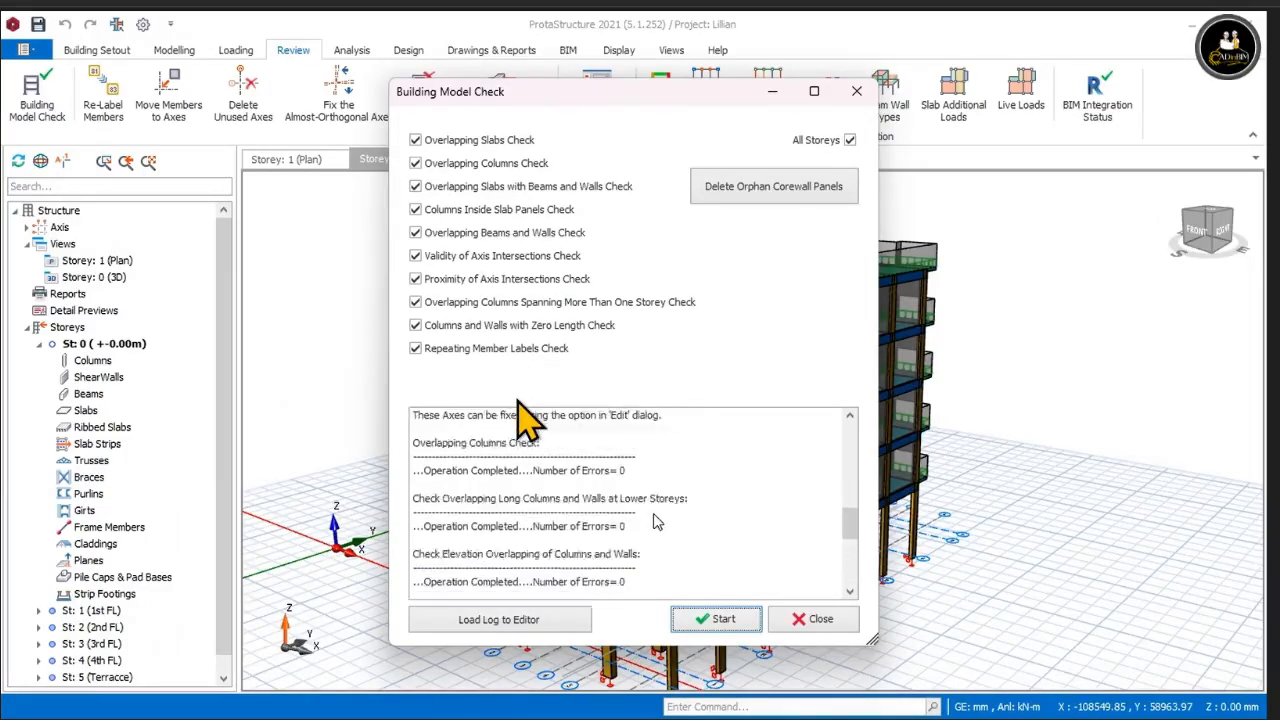
pyautogui.scroll(3, 653, 521)
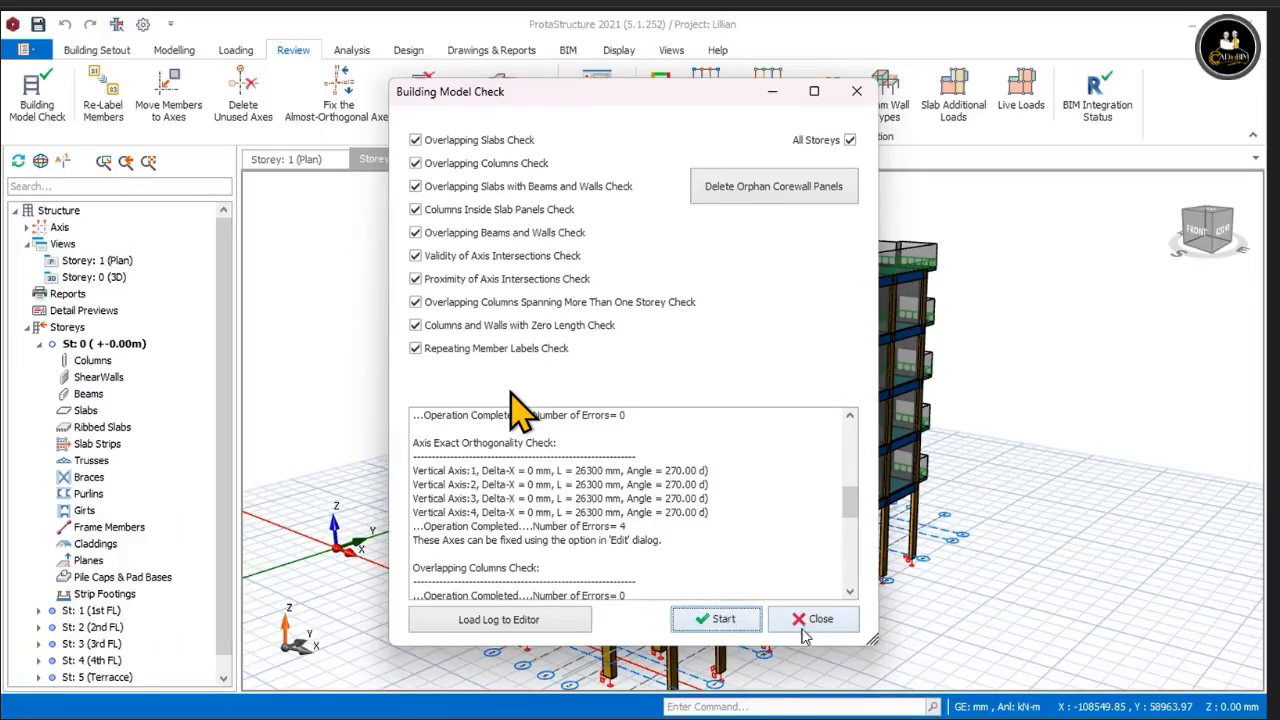
pyautogui.click(806, 618)
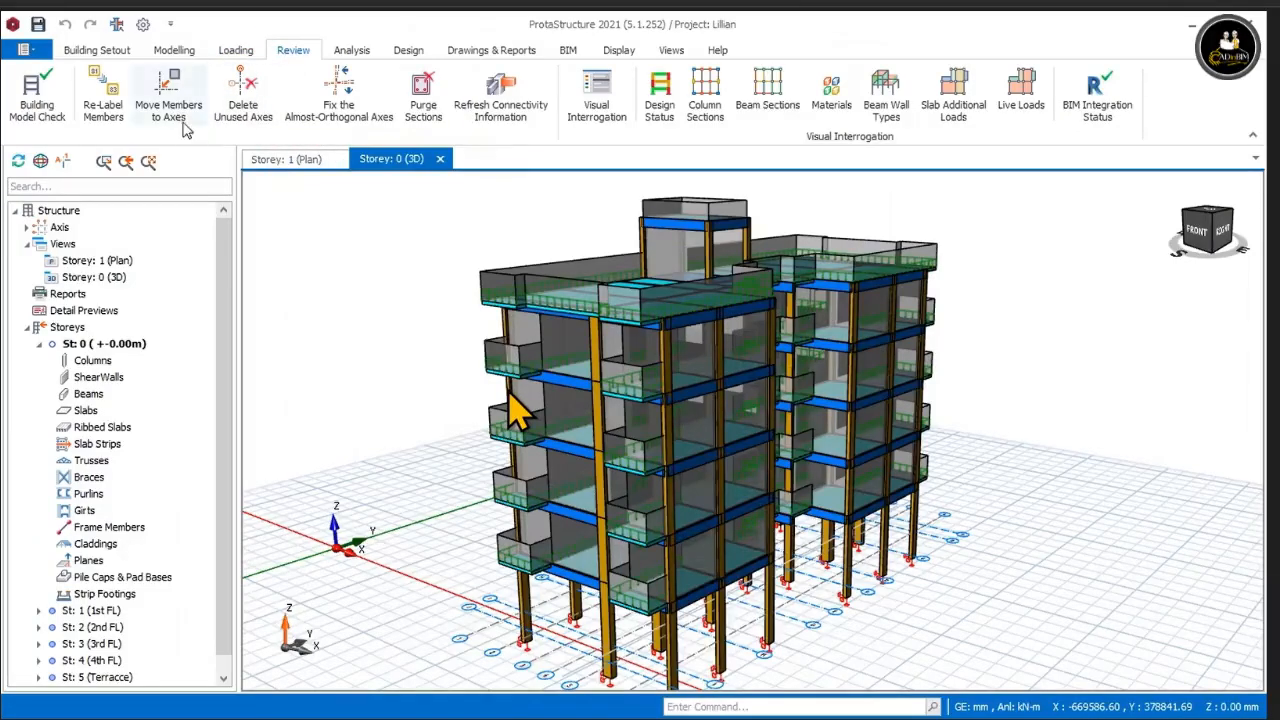
# Step: Try to fix the almost-orthogonal axes with the Axis Orthogonality Editor and rerun the Building Model Check on all storeys
pyautogui.click(345, 105)
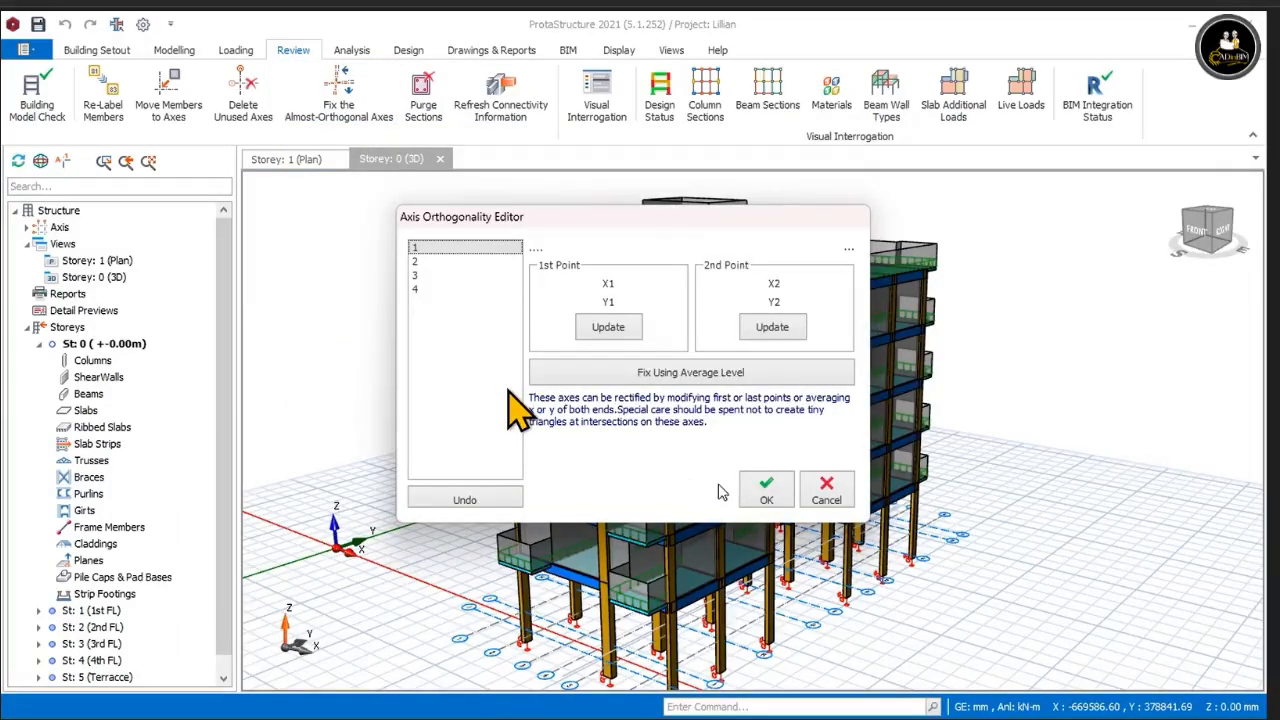
pyautogui.click(760, 490)
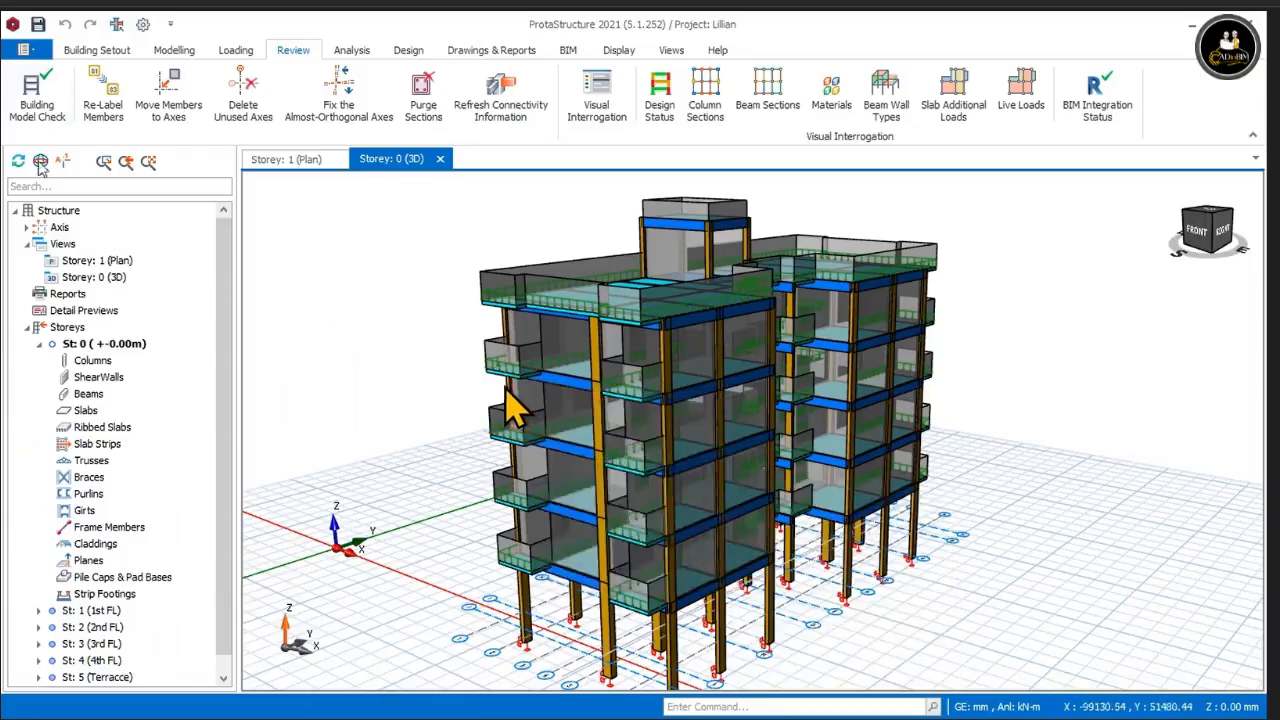
pyautogui.click(37, 110)
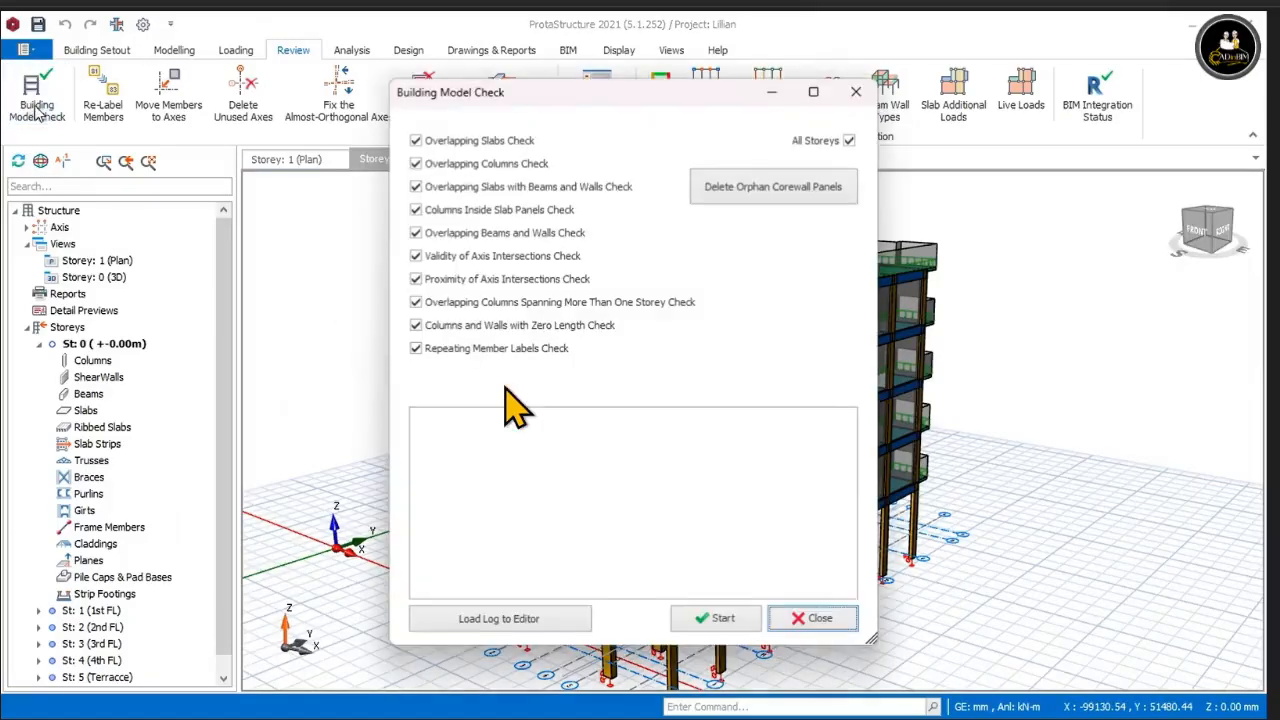
pyautogui.click(725, 619)
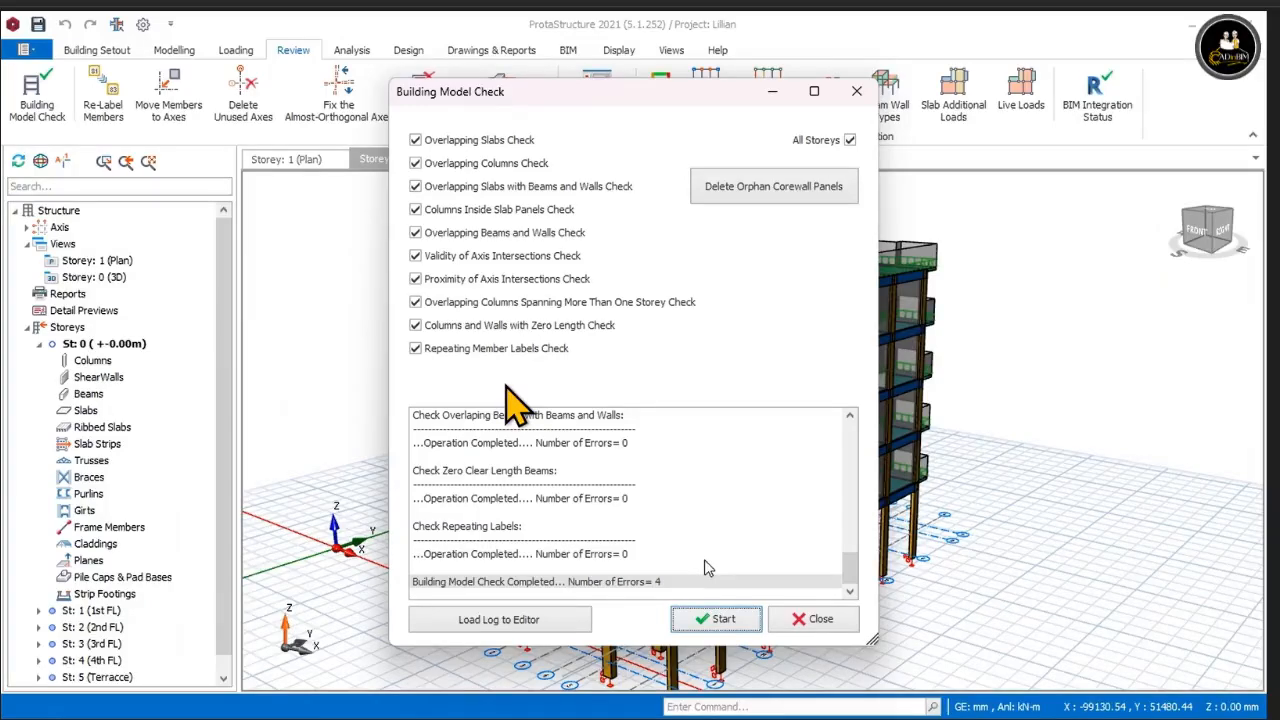
pyautogui.scroll(8, 704, 568)
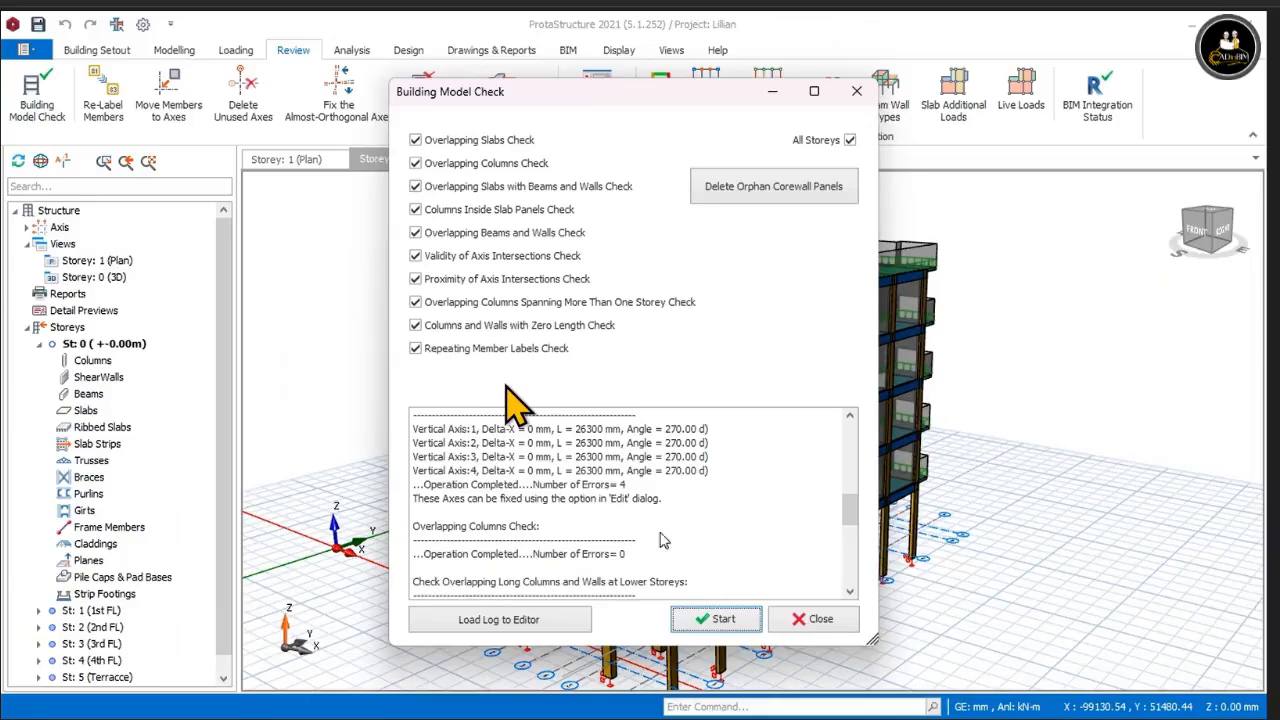
# Step: Widen the Building Model Check dialog and examine the Axis Exact Orthogonality Check entries in its log
pyautogui.scroll(1, 658, 537)
pyautogui.scroll(1, 657, 530)
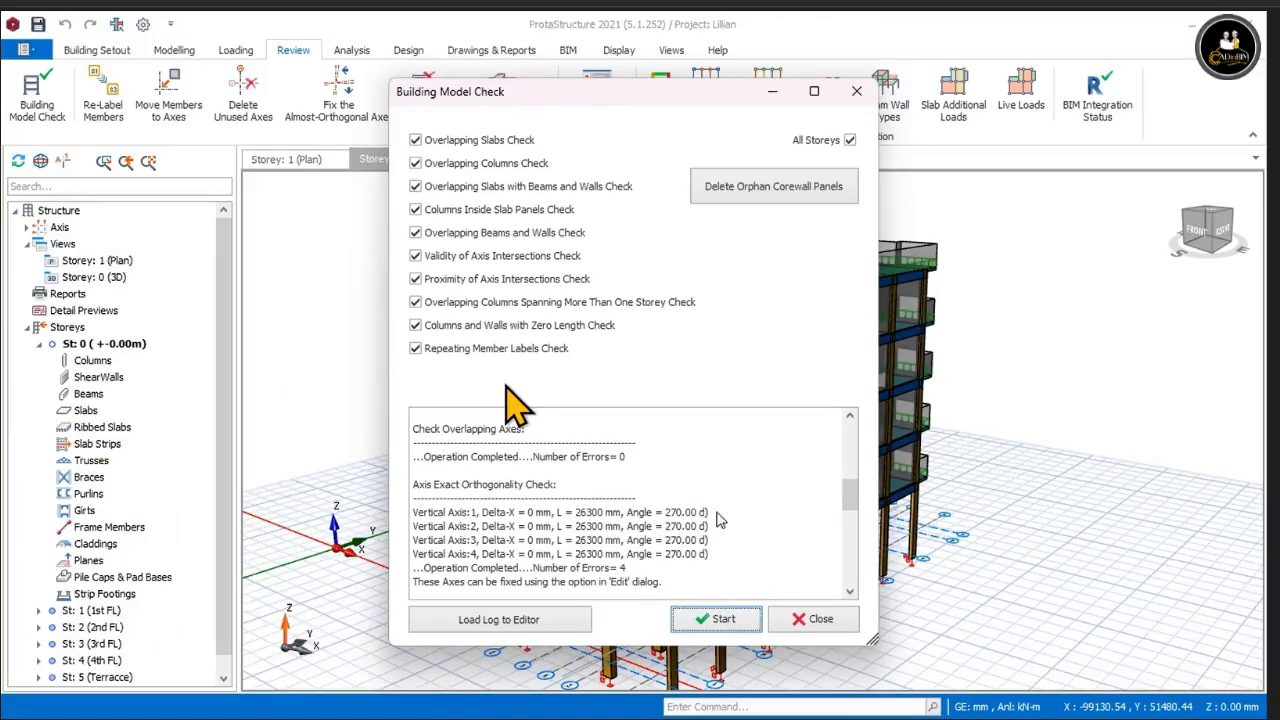
pyautogui.moveTo(879, 480); pyautogui.dragTo(949, 476)
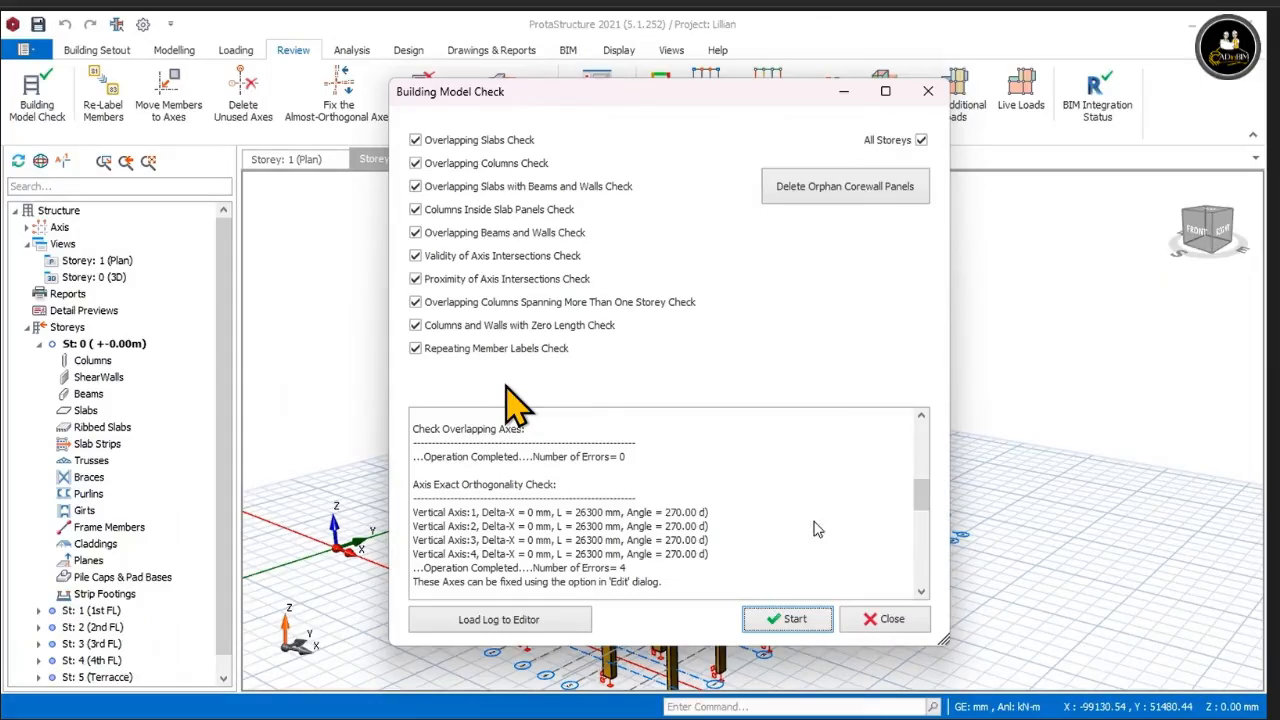
pyautogui.click(921, 592)
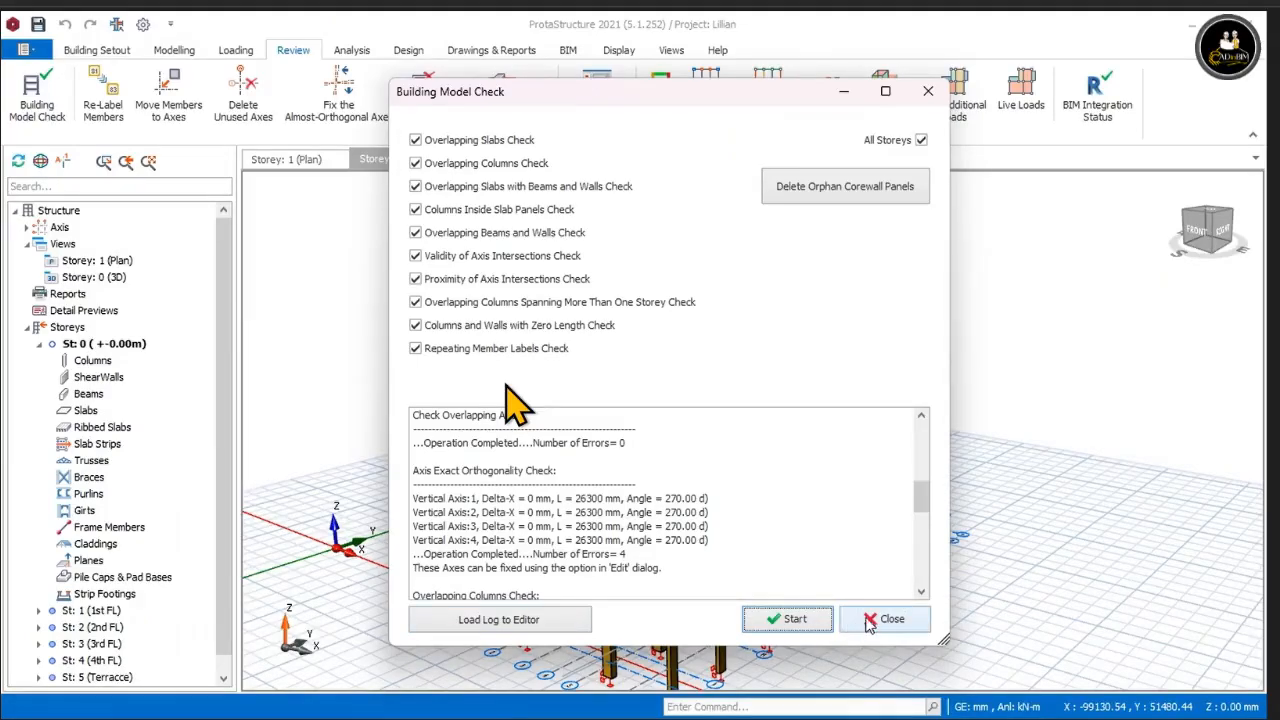
# Step: Load the check log into the text editor, examine its axis orthogonality section, and close the log and the model check
pyautogui.click(545, 620)
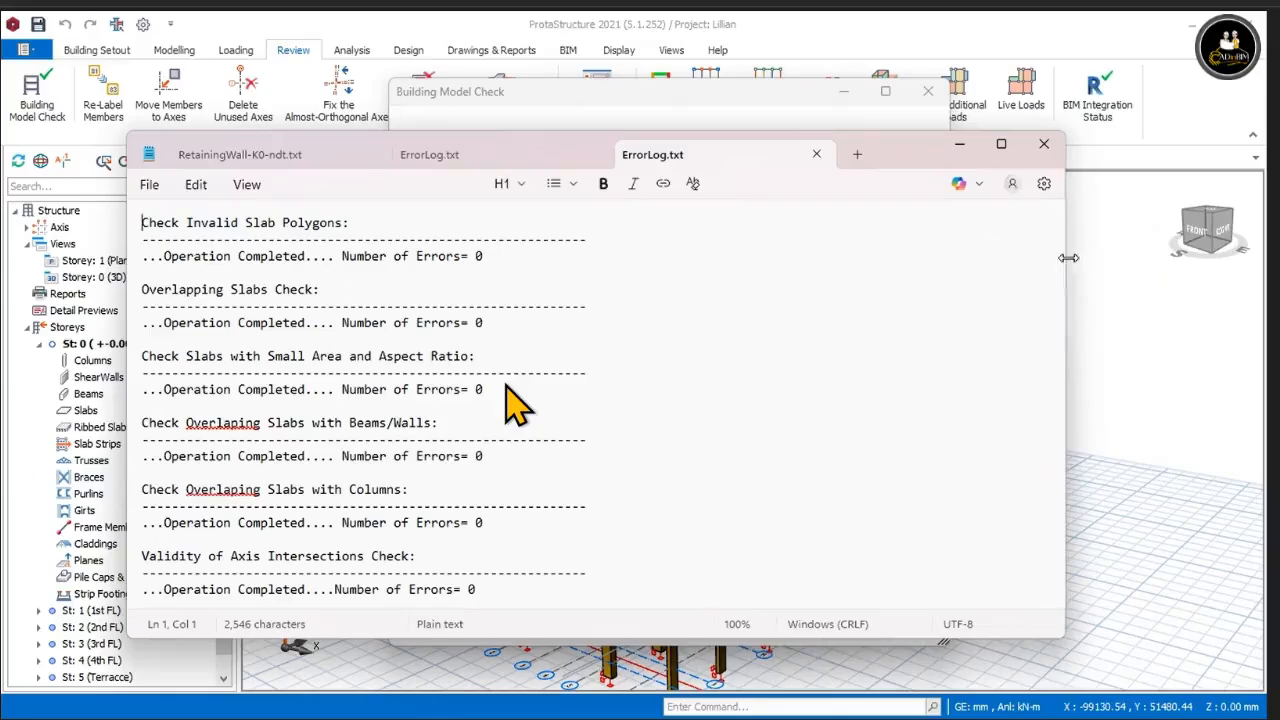
pyautogui.moveTo(545, 148); pyautogui.dragTo(930, 172)
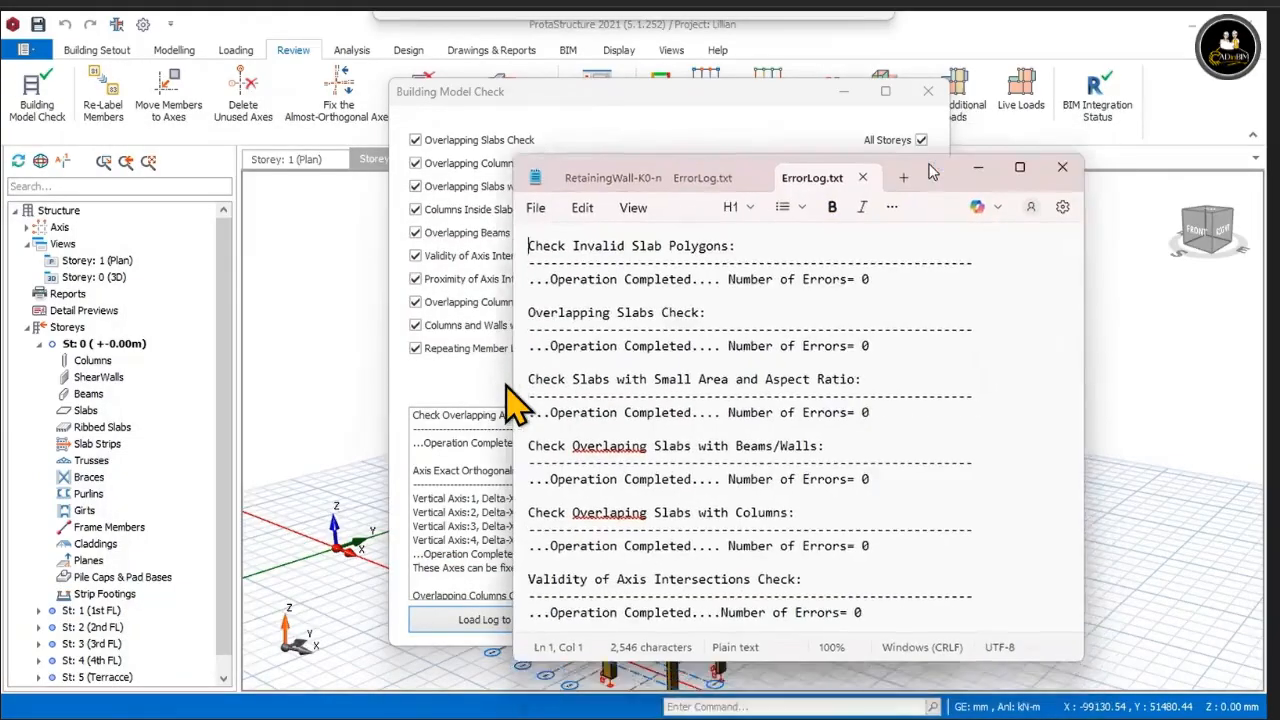
pyautogui.click(754, 178)
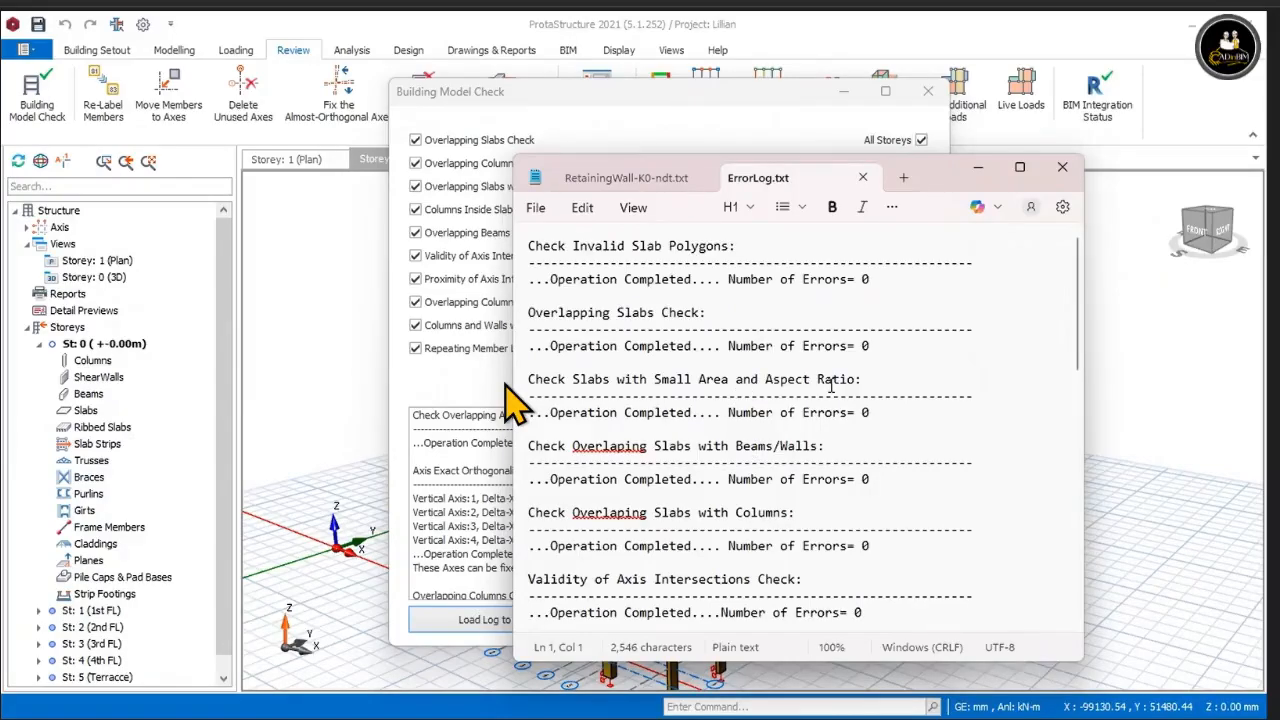
pyautogui.scroll(-3, 830, 387)
pyautogui.scroll(2, 900, 400)
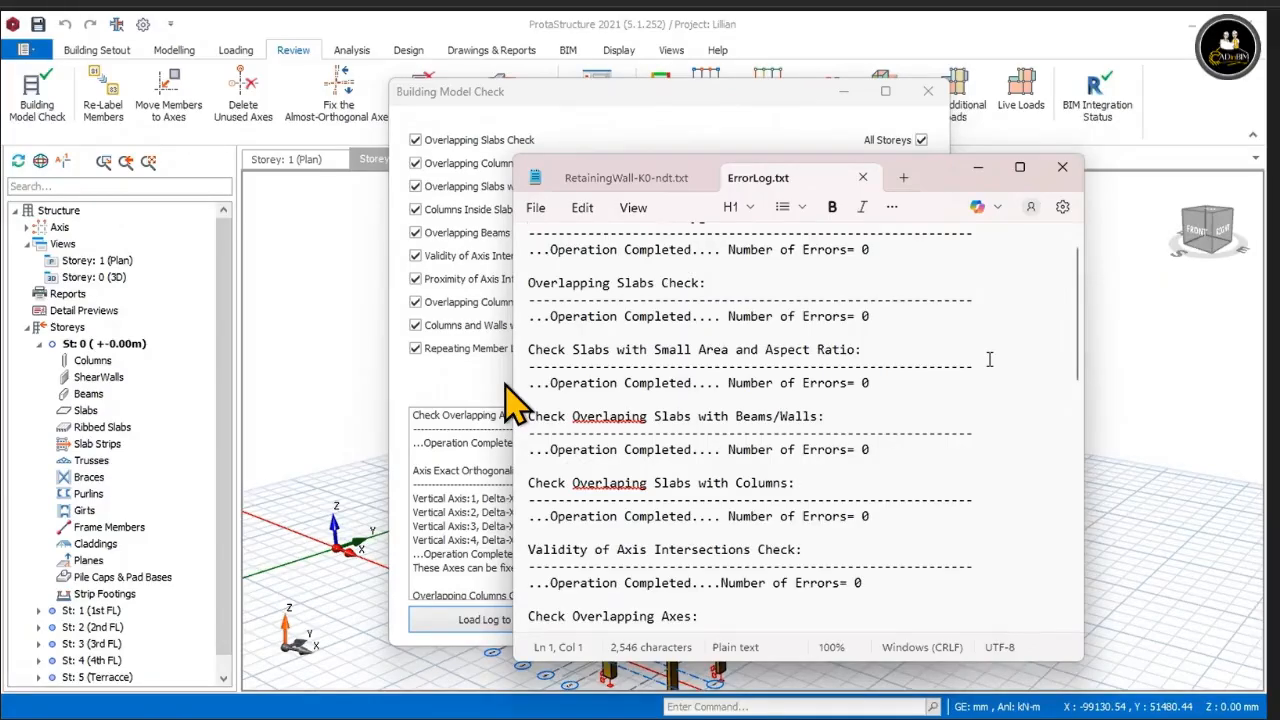
pyautogui.scroll(-1, 989, 359)
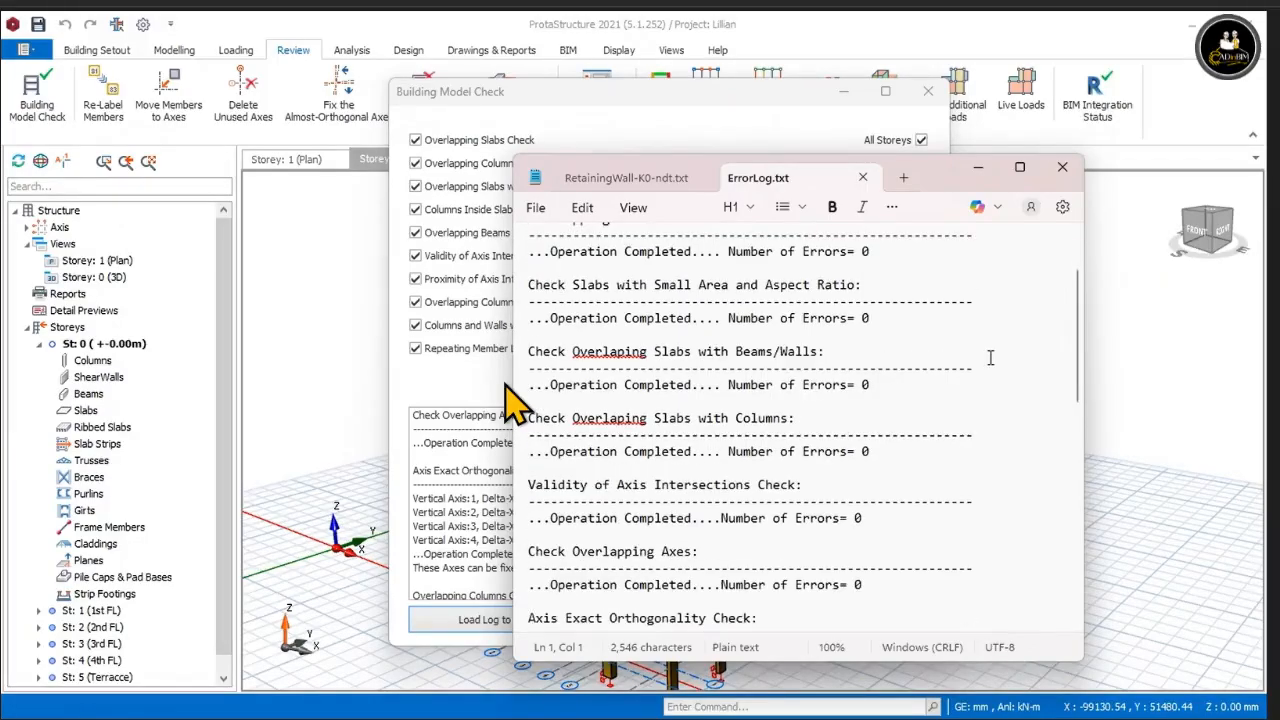
pyautogui.scroll(-4, 990, 357)
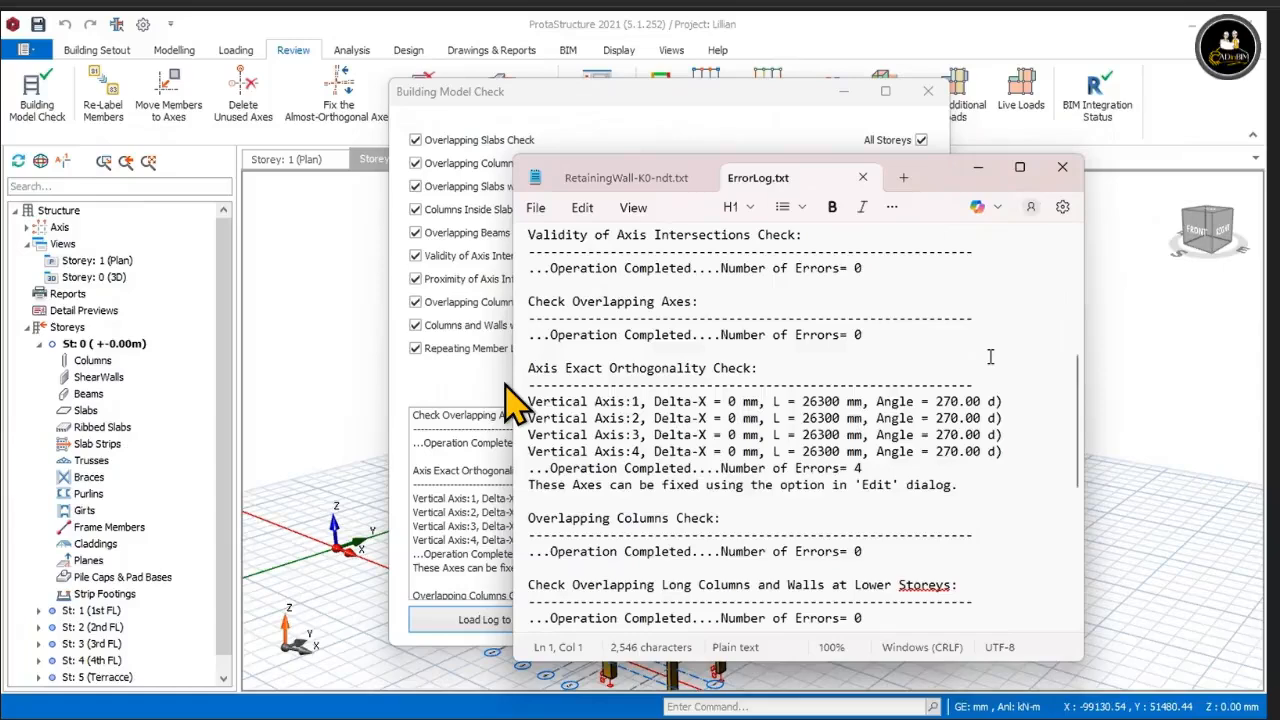
pyautogui.scroll(-1, 990, 357)
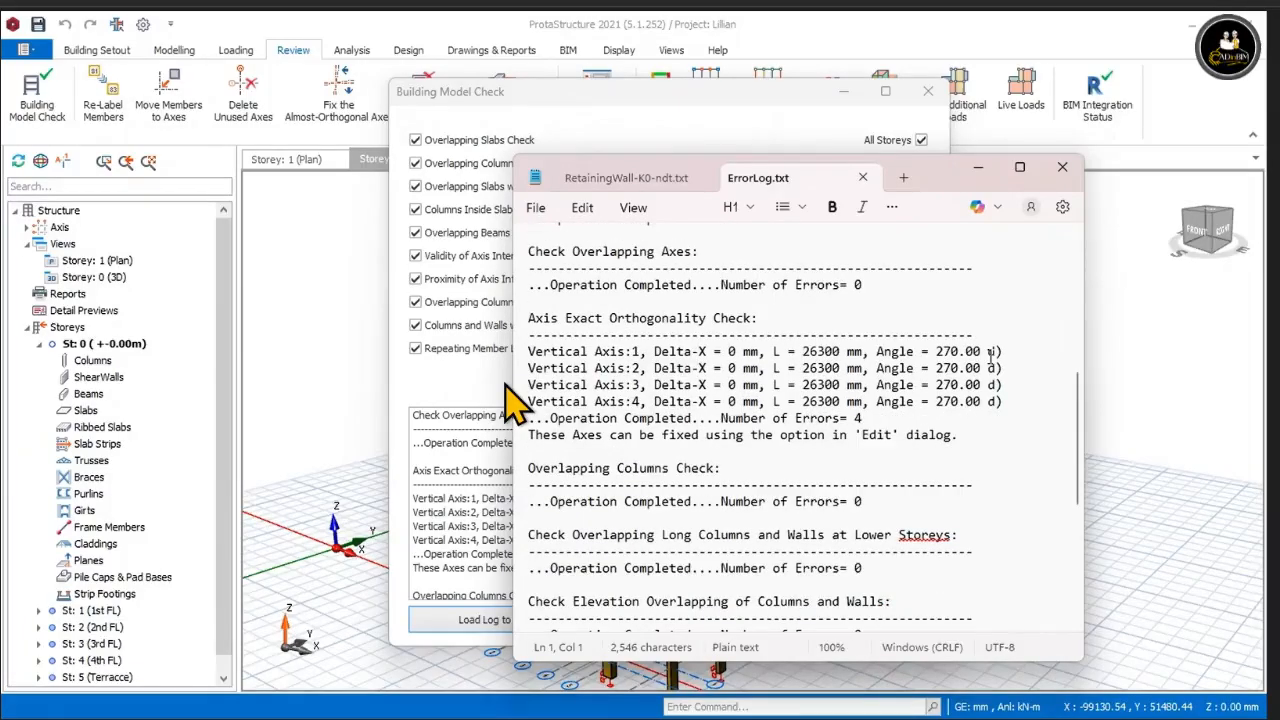
pyautogui.moveTo(955, 174); pyautogui.dragTo(1021, 170)
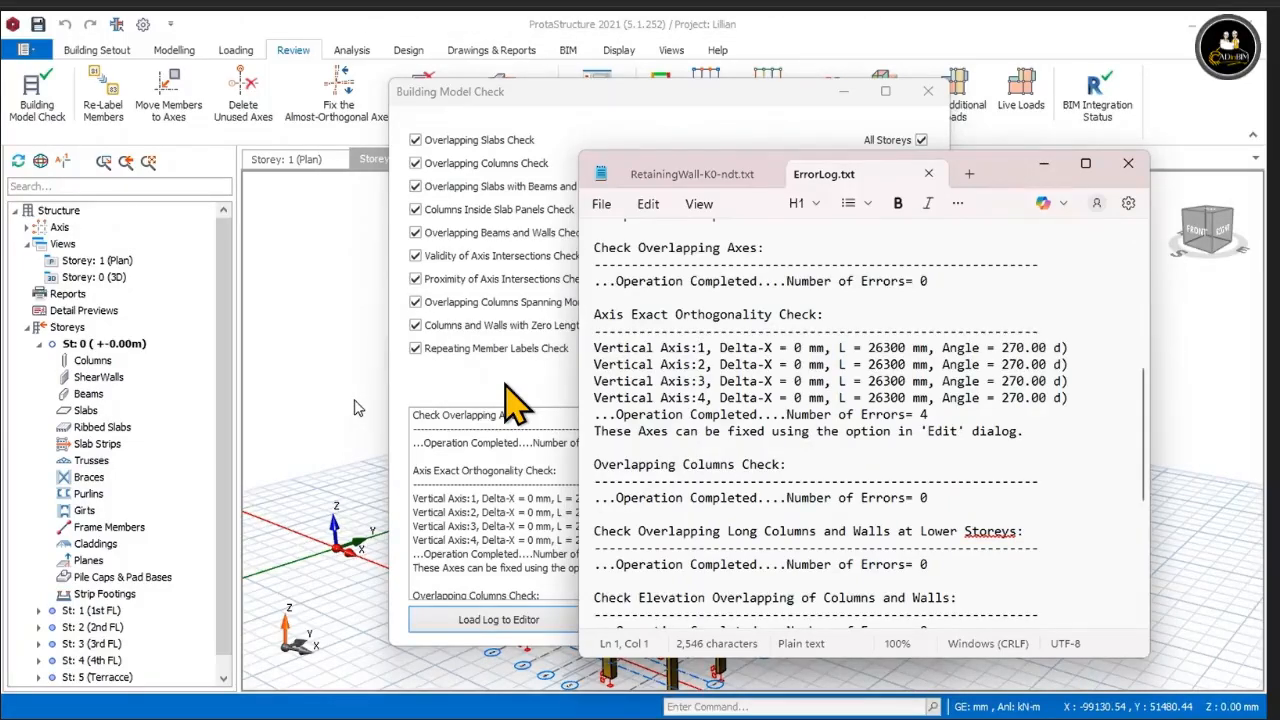
pyautogui.click(1127, 164)
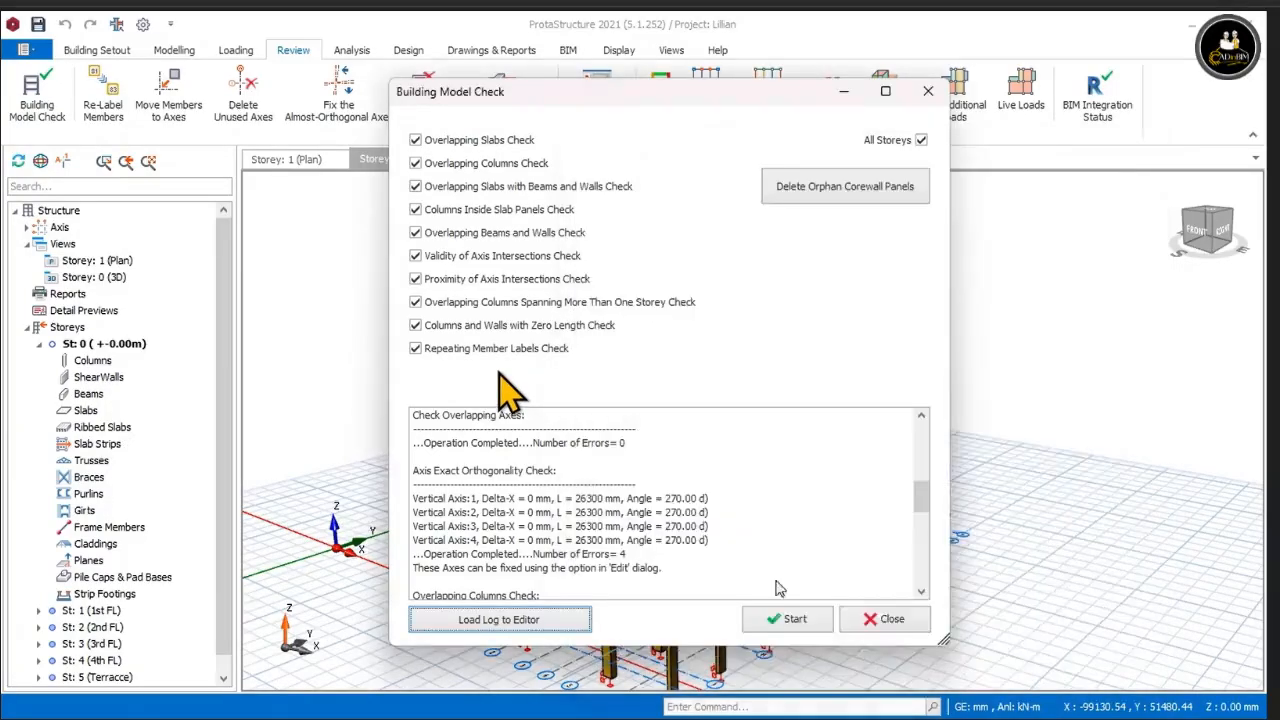
pyautogui.click(856, 618)
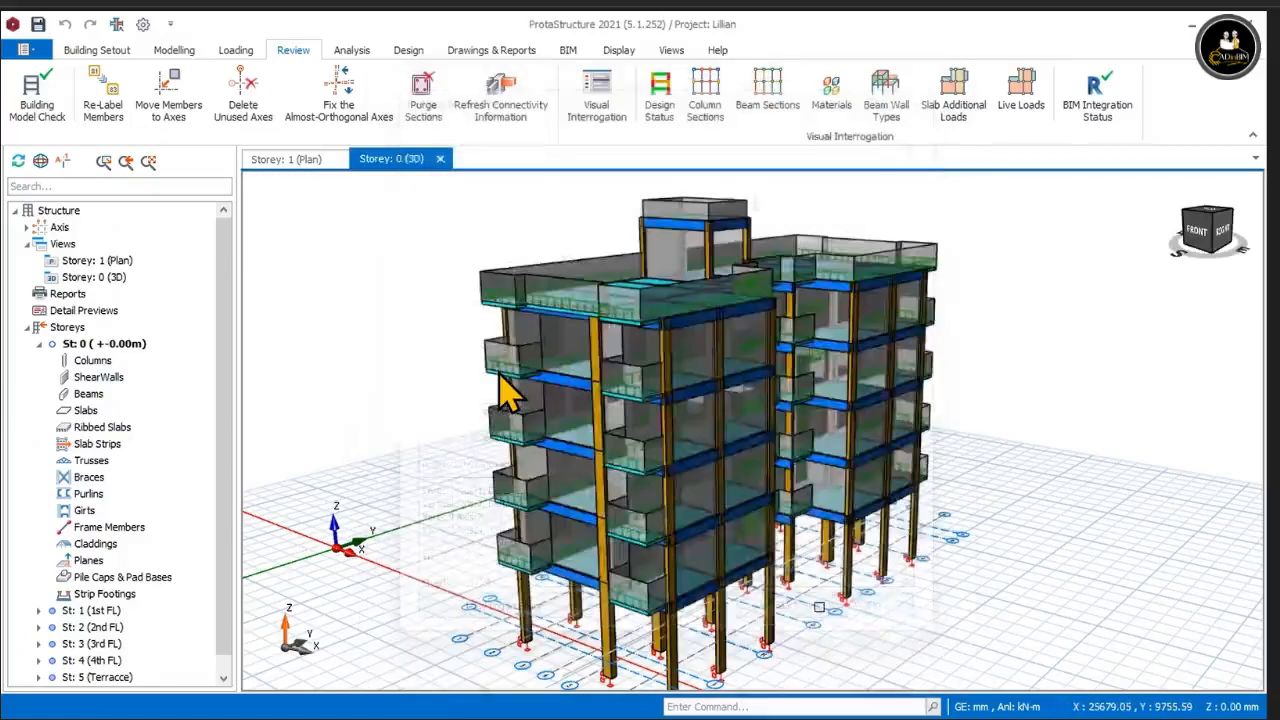
# Step: Try to fix axis 1 in the Axis Orthogonality Editor by updating its first and second points, and accept
pyautogui.click(338, 110)
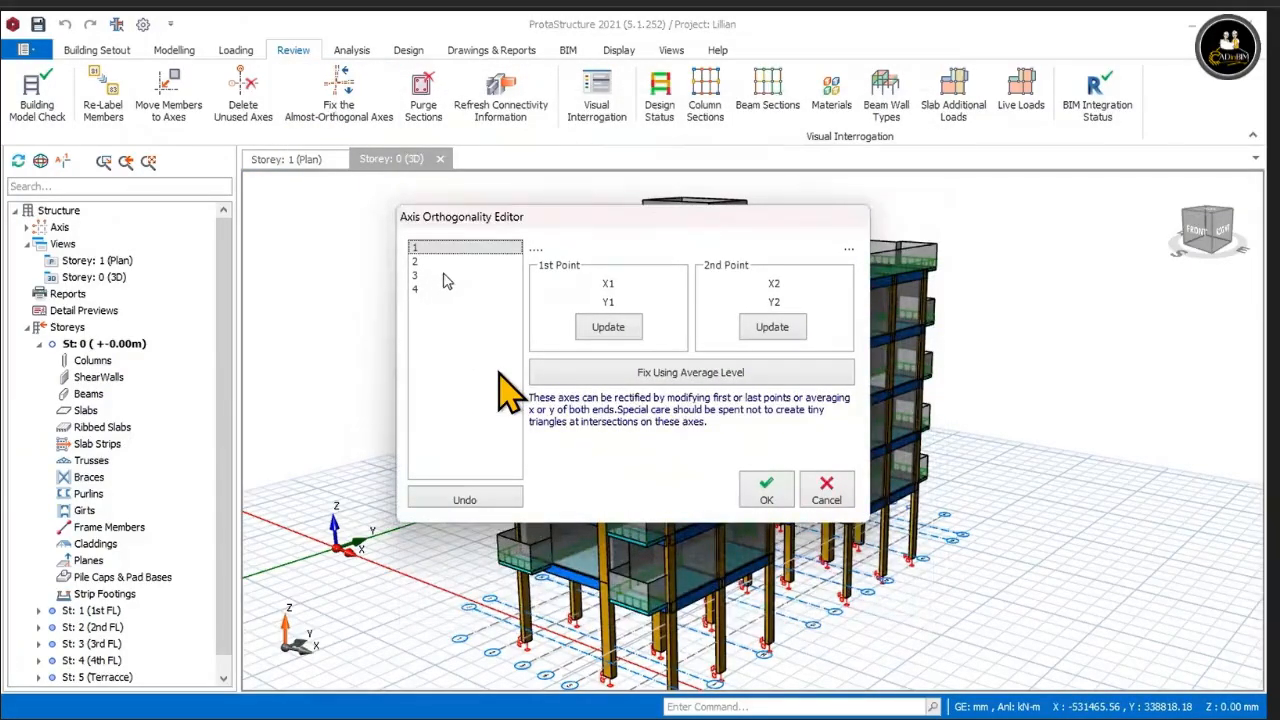
pyautogui.click(607, 325)
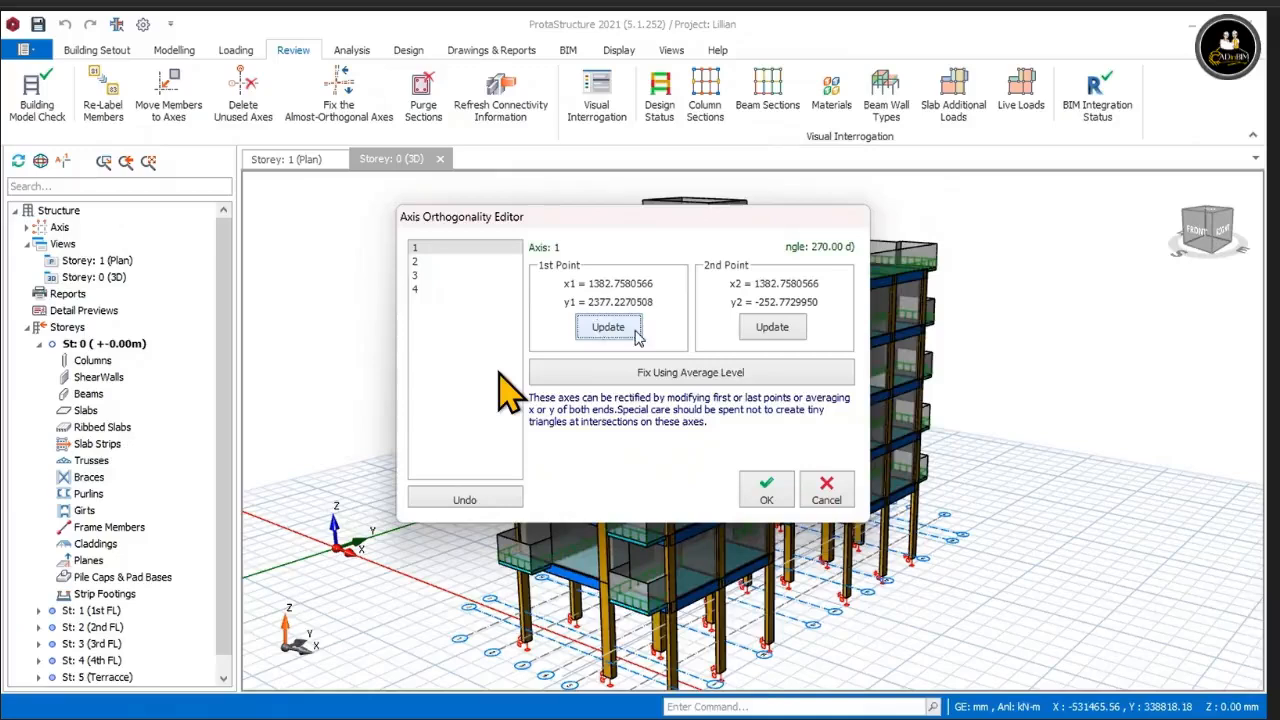
pyautogui.click(772, 328)
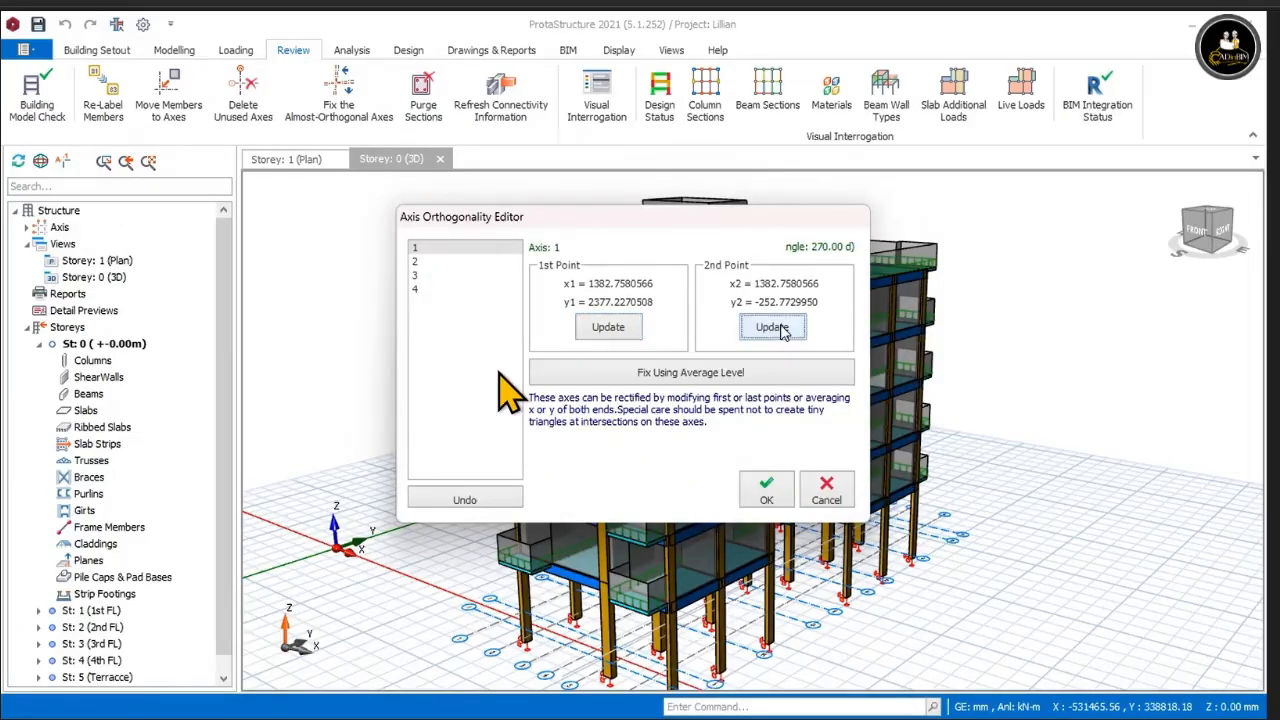
pyautogui.click(766, 490)
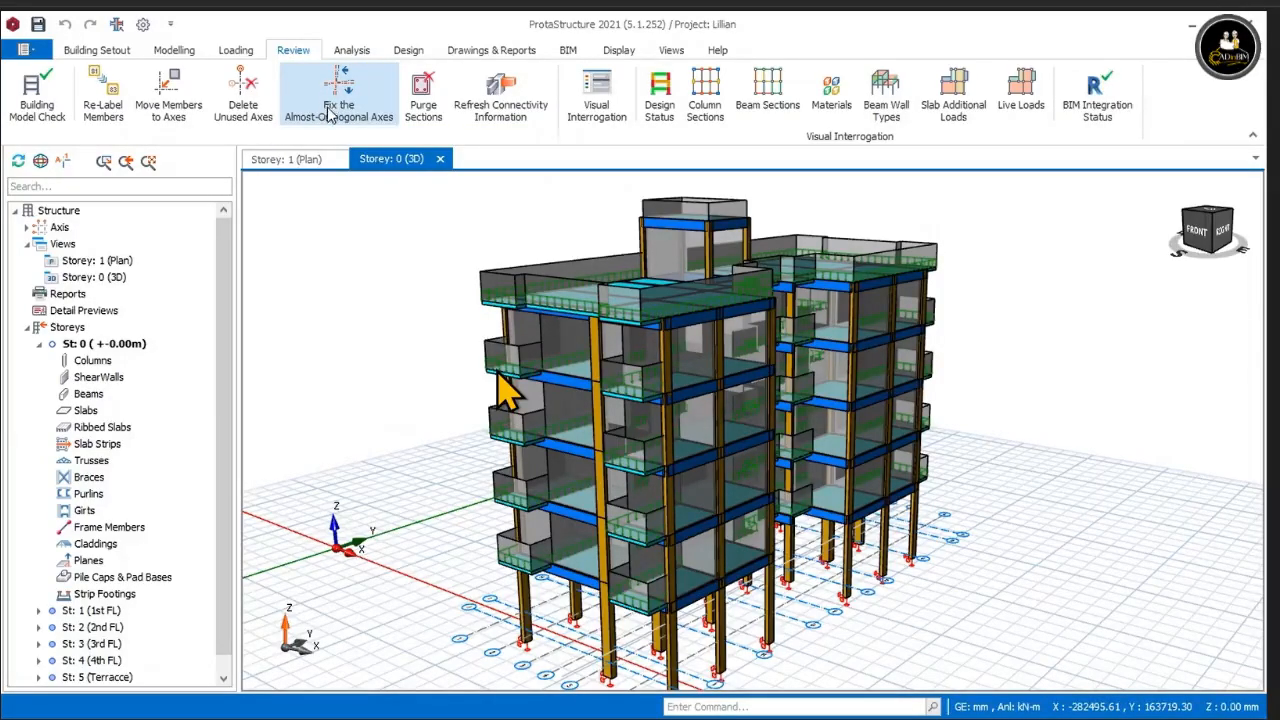
# Step: Rerun the Building Model Check on all storeys with every check enabled, and close it
pyautogui.click(37, 95)
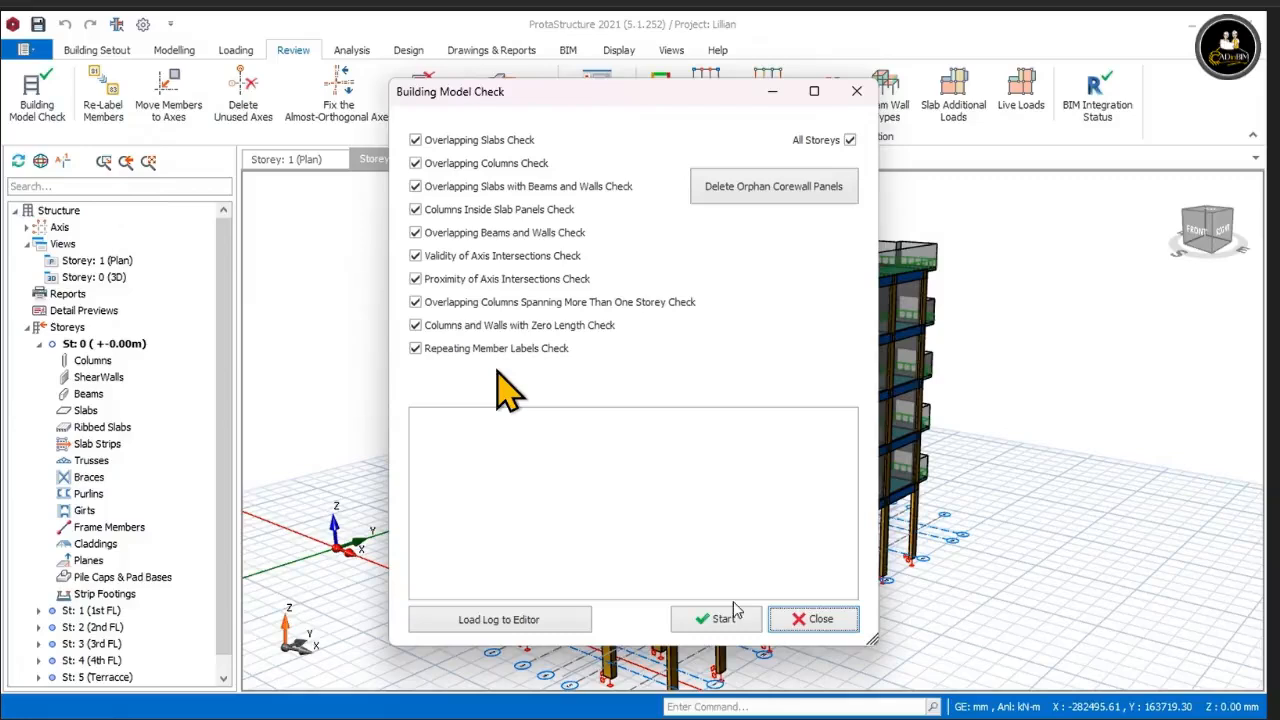
pyautogui.click(702, 618)
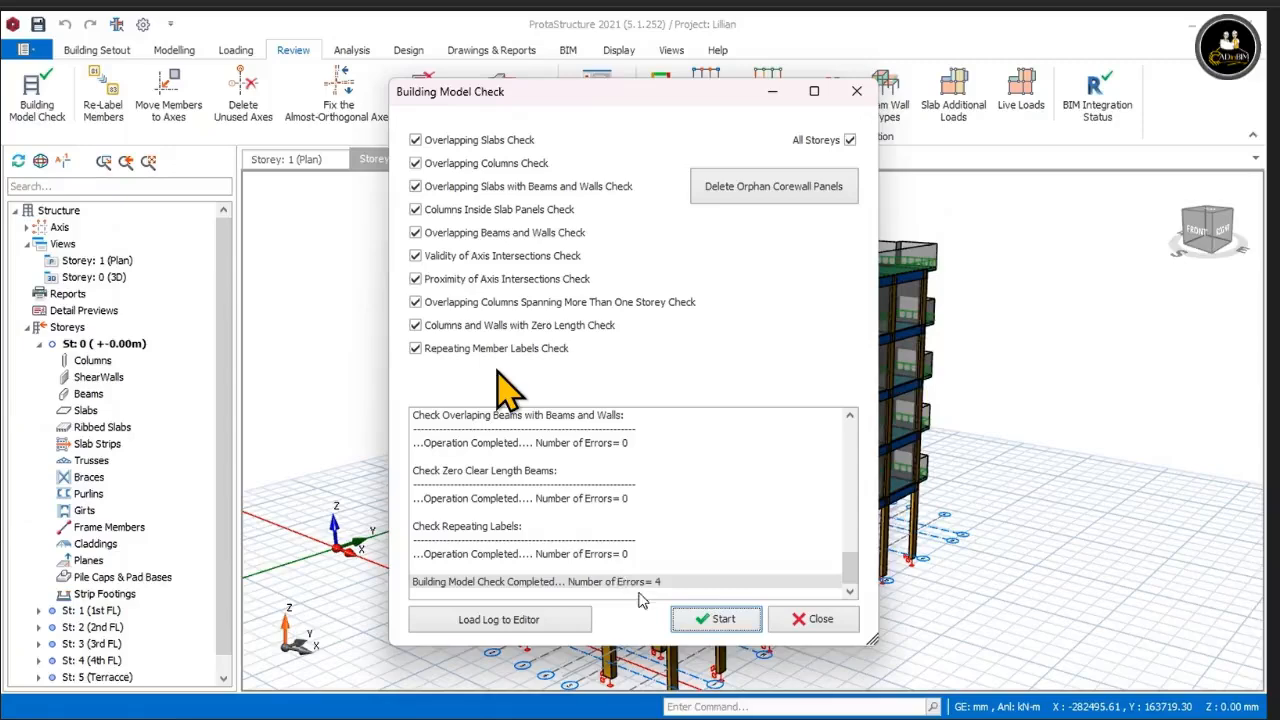
pyautogui.click(800, 622)
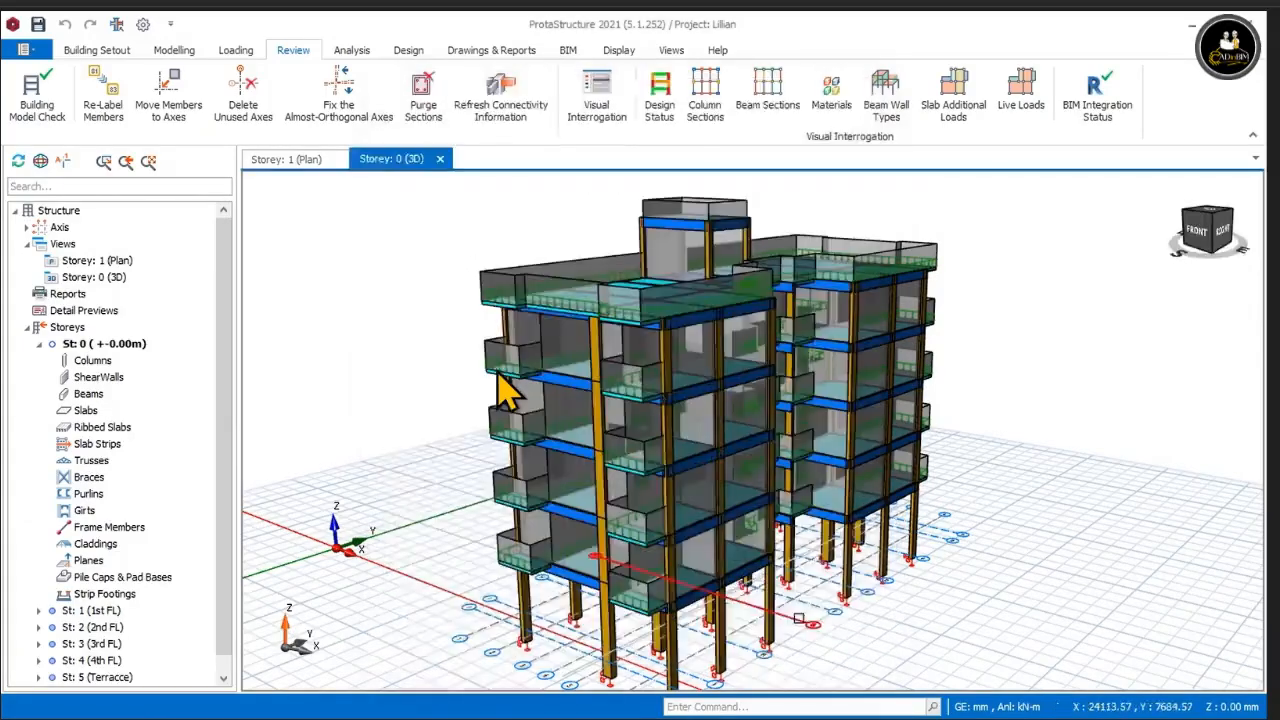
# Step: Reopen the Axis Orthogonality Editor, update both points of axis 1 and apply Fix Using Average Level to it
pyautogui.click(350, 108)
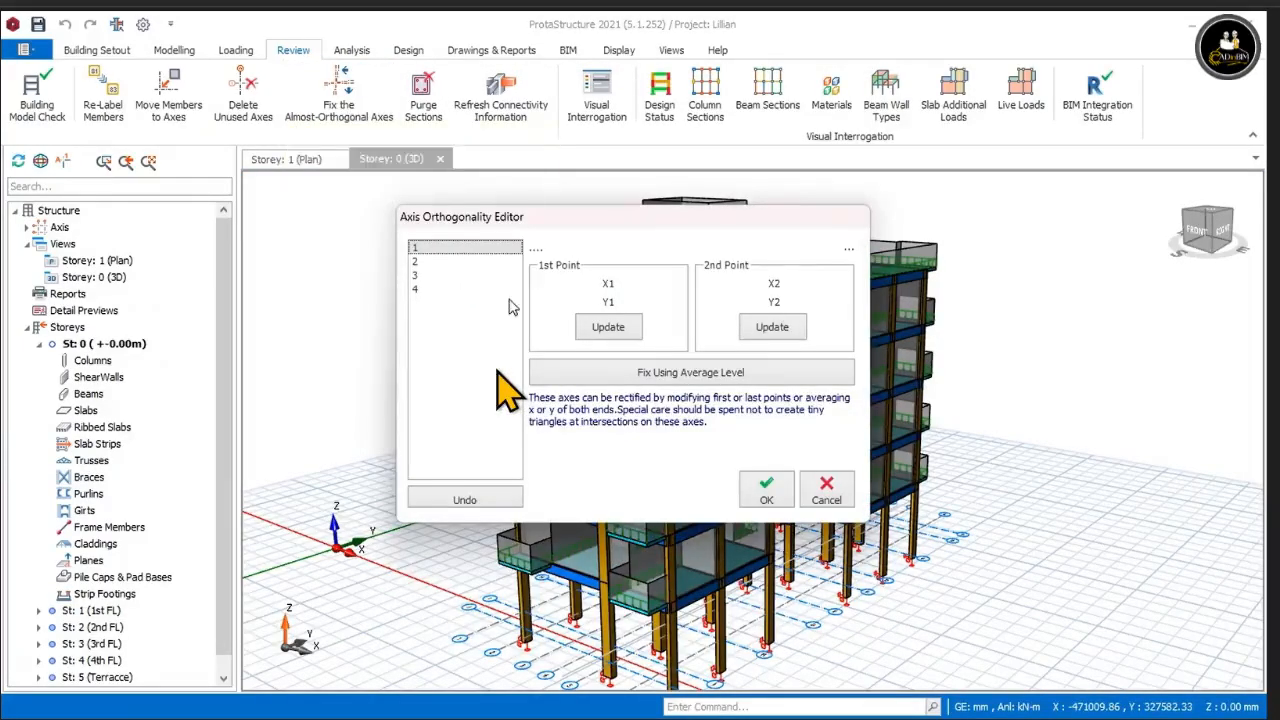
pyautogui.click(593, 328)
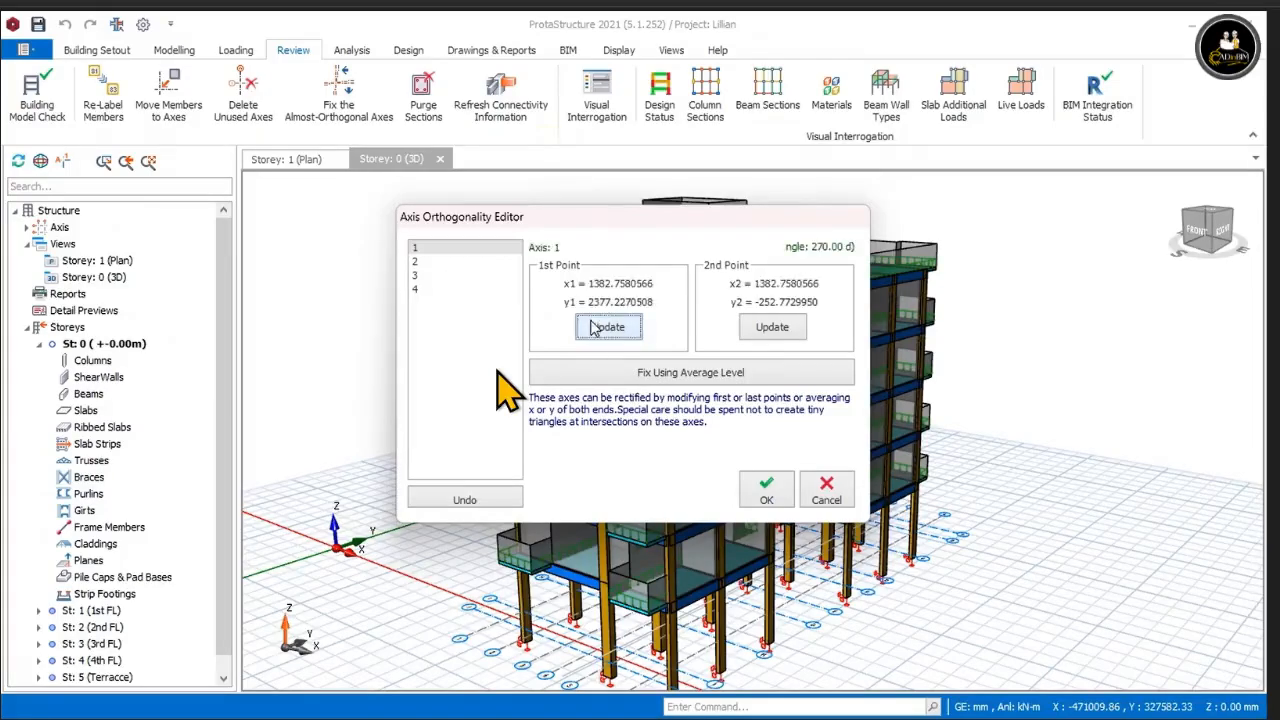
pyautogui.click(770, 330)
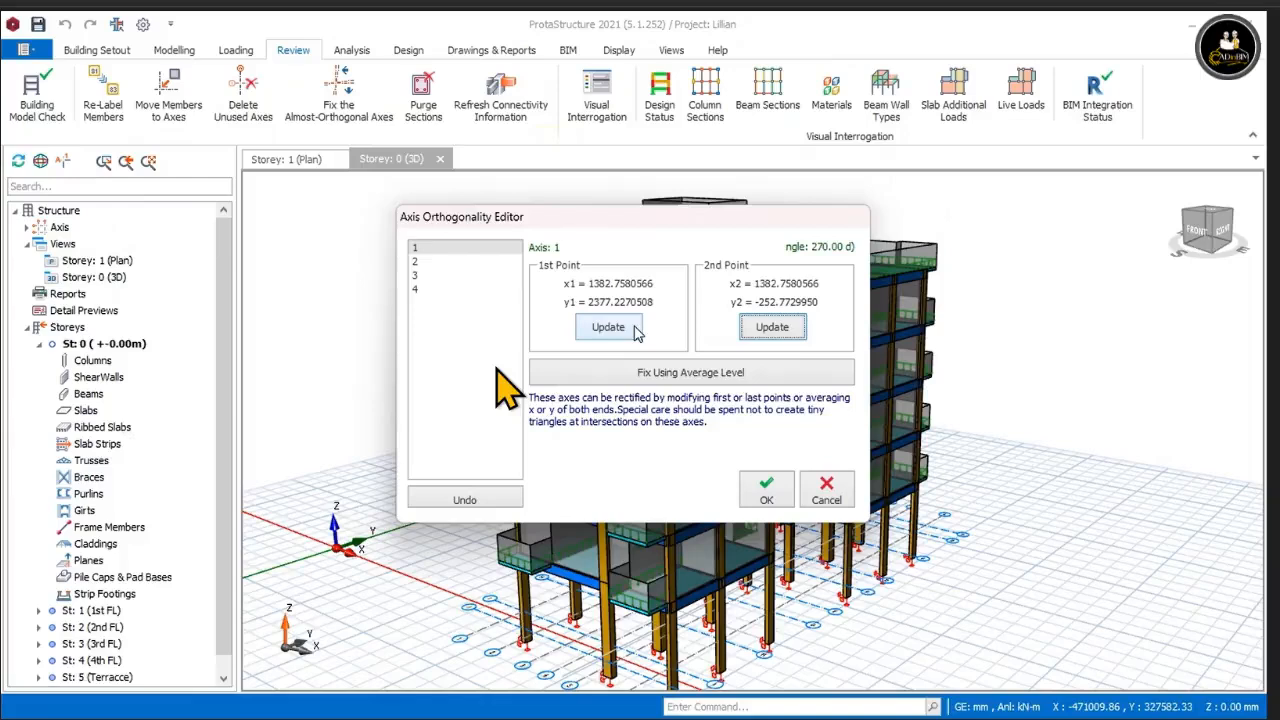
pyautogui.click(643, 372)
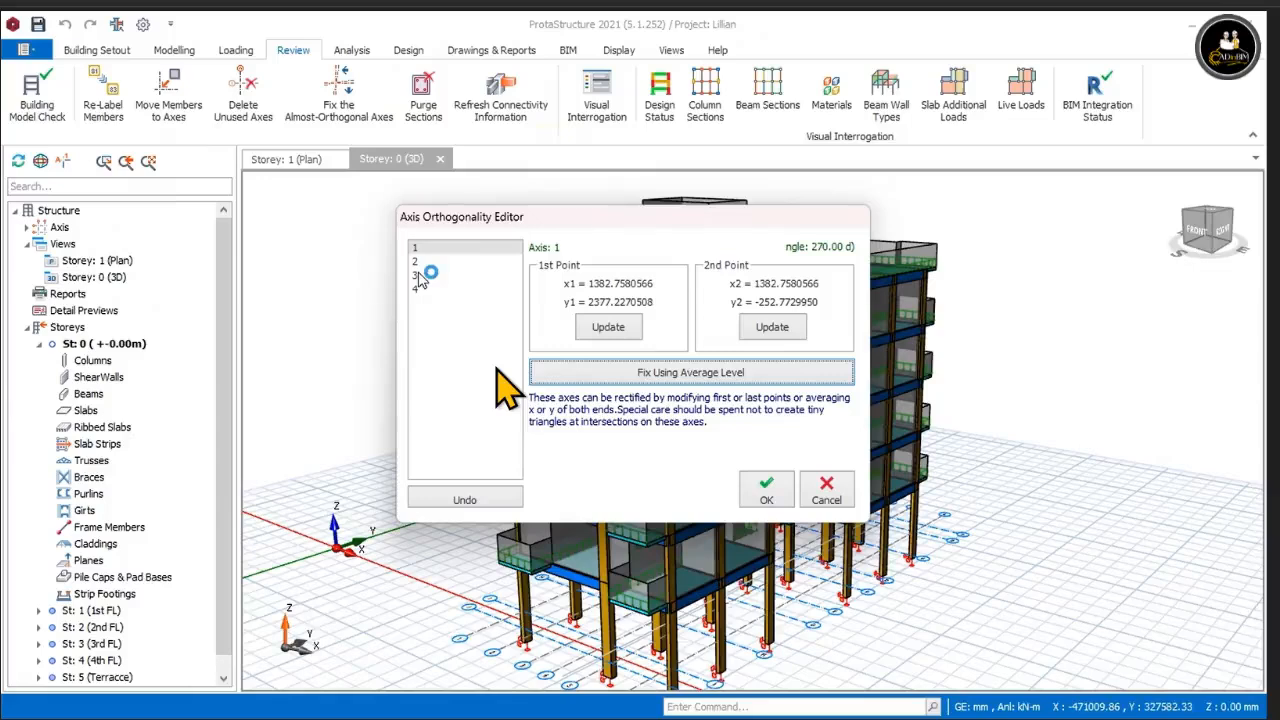
# Step: Compare the first- and second-point coordinates of axes 1, 2, 3 and 4 in the Axis Orthogonality Editor
pyautogui.click(423, 289)
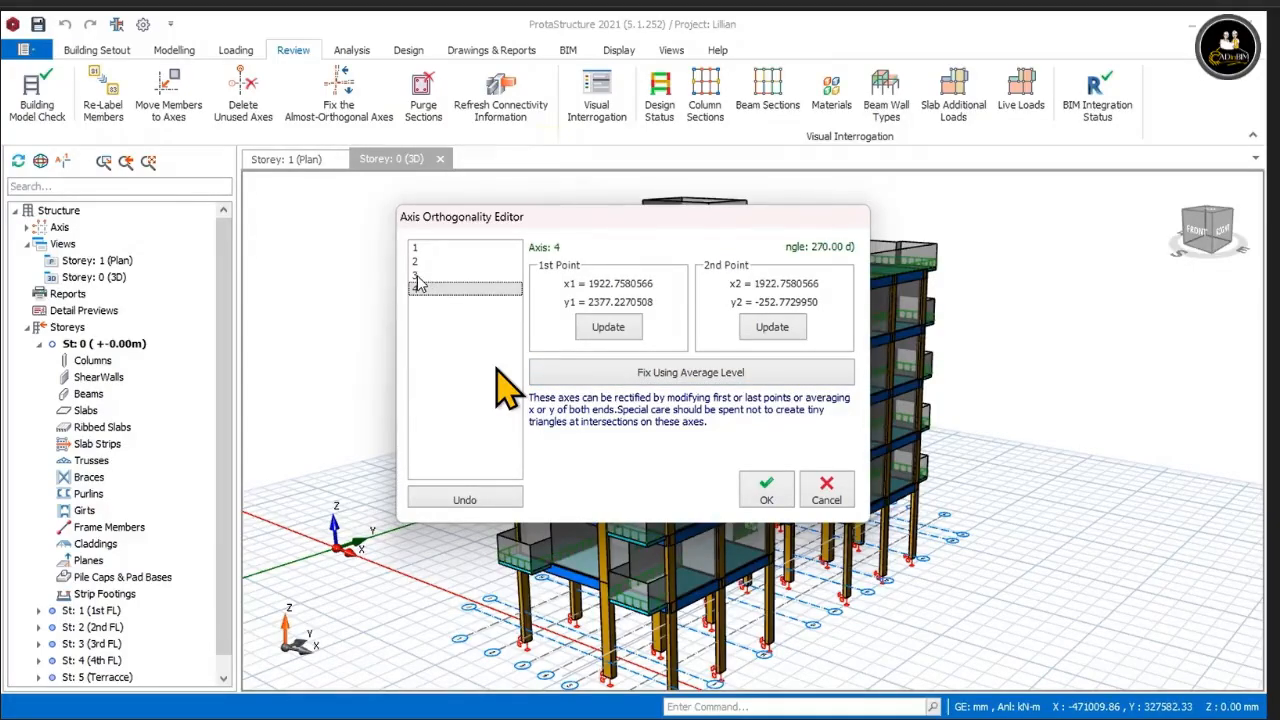
pyautogui.click(417, 250)
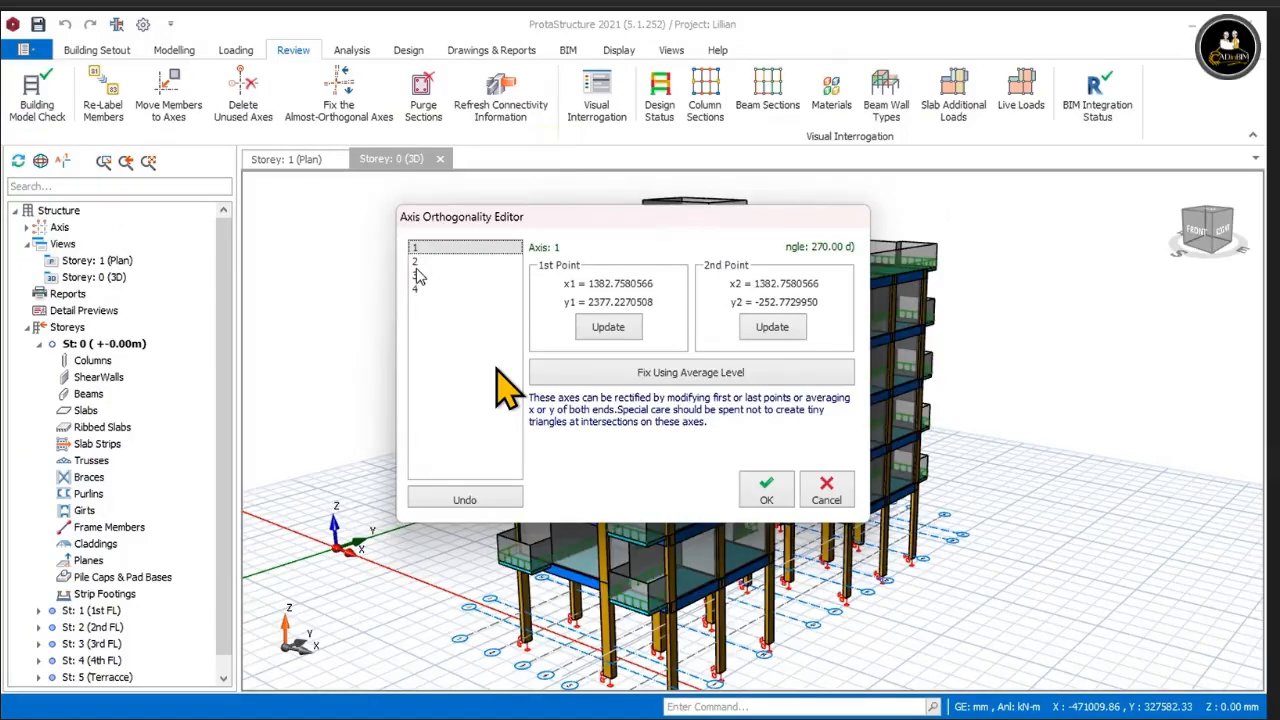
pyautogui.click(418, 262)
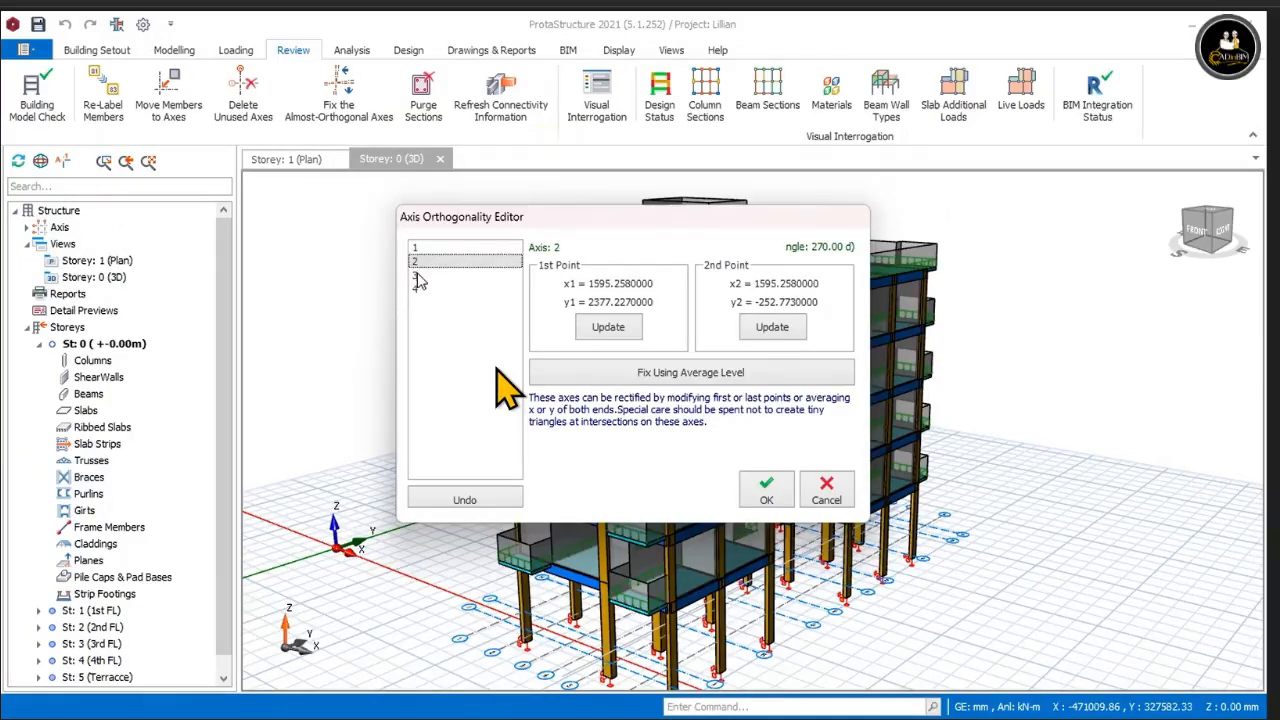
pyautogui.click(418, 276)
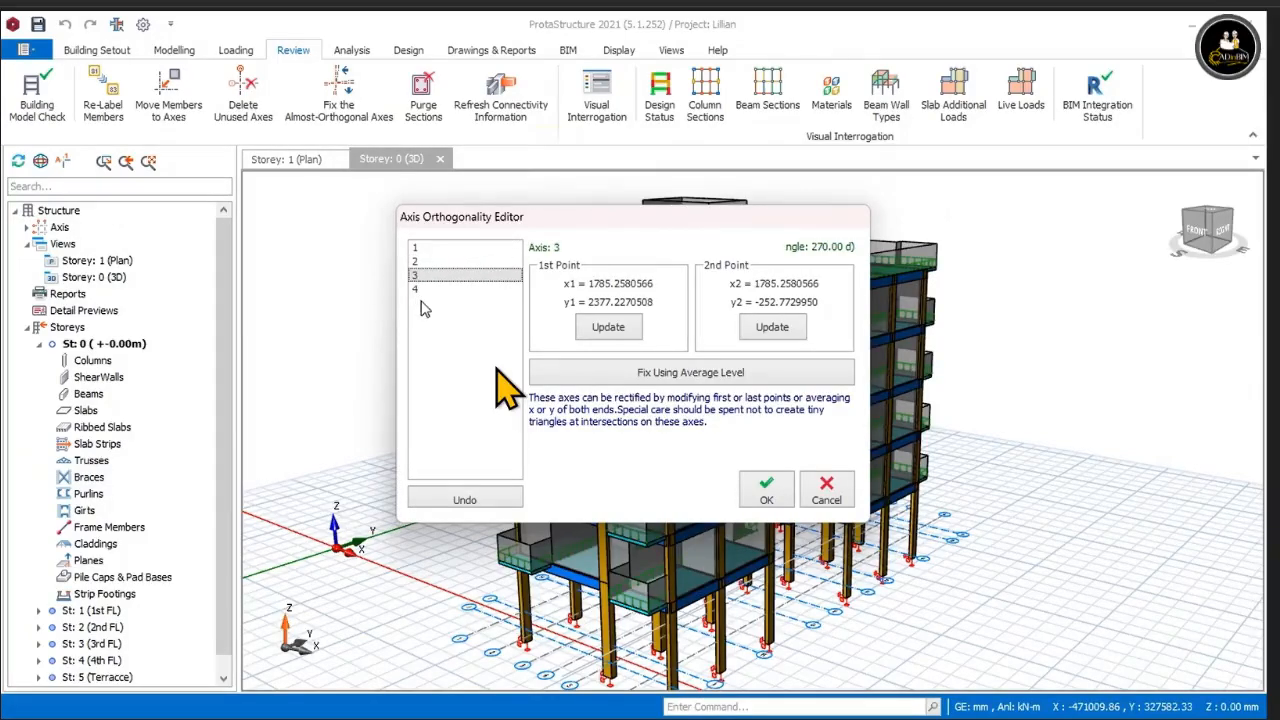
pyautogui.click(426, 250)
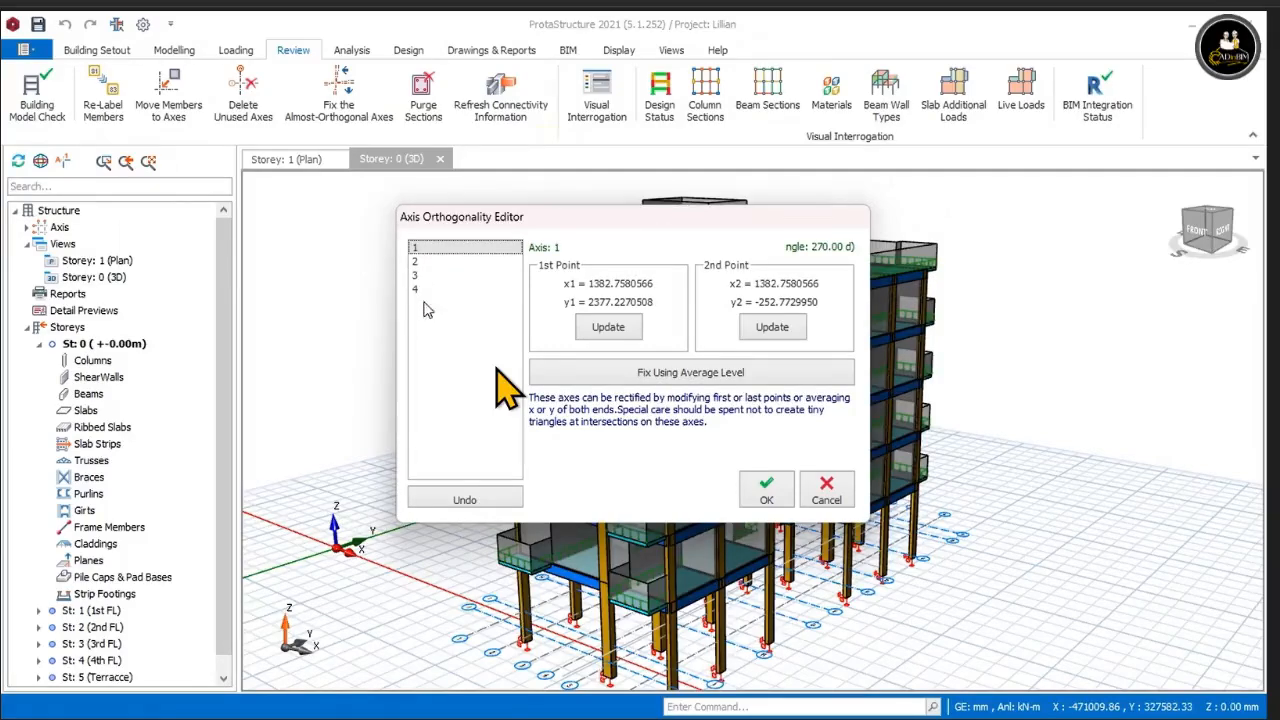
pyautogui.click(417, 290)
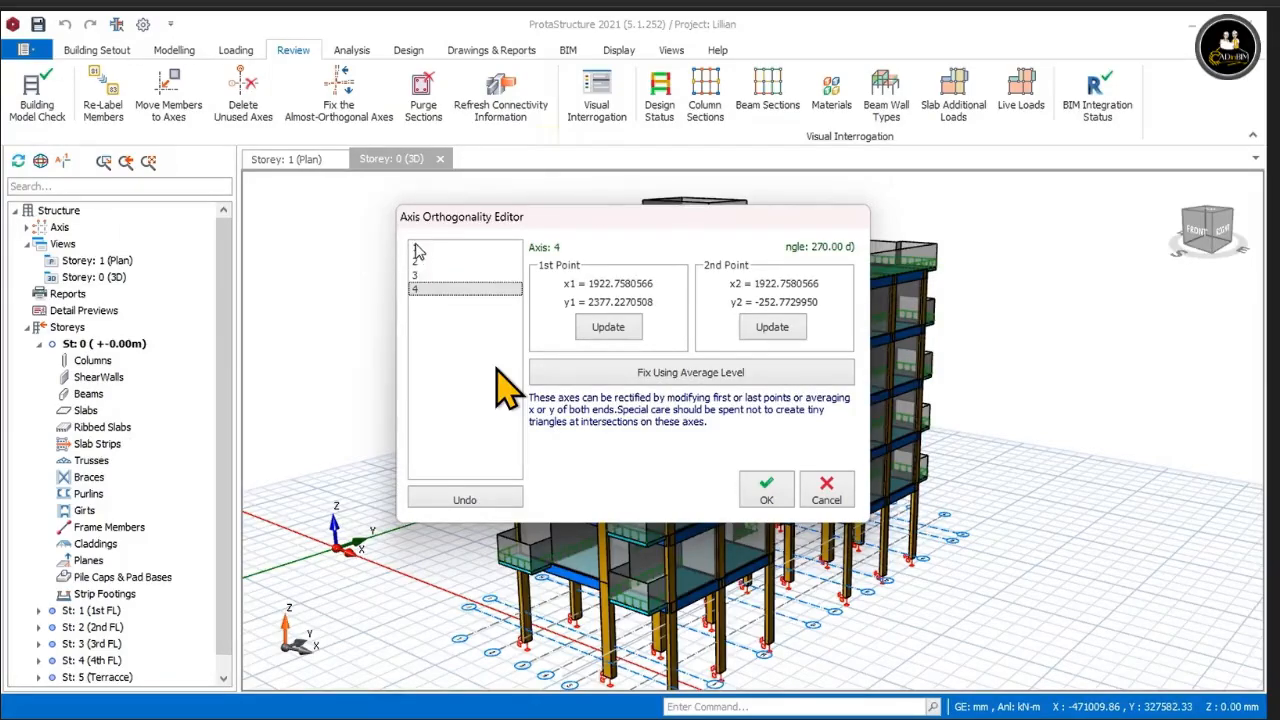
pyautogui.click(418, 252)
pyautogui.click(418, 291)
pyautogui.click(420, 250)
# Step: Repeat the first-point and second-point updates and the average-level fix on axis 1
pyautogui.click(590, 327)
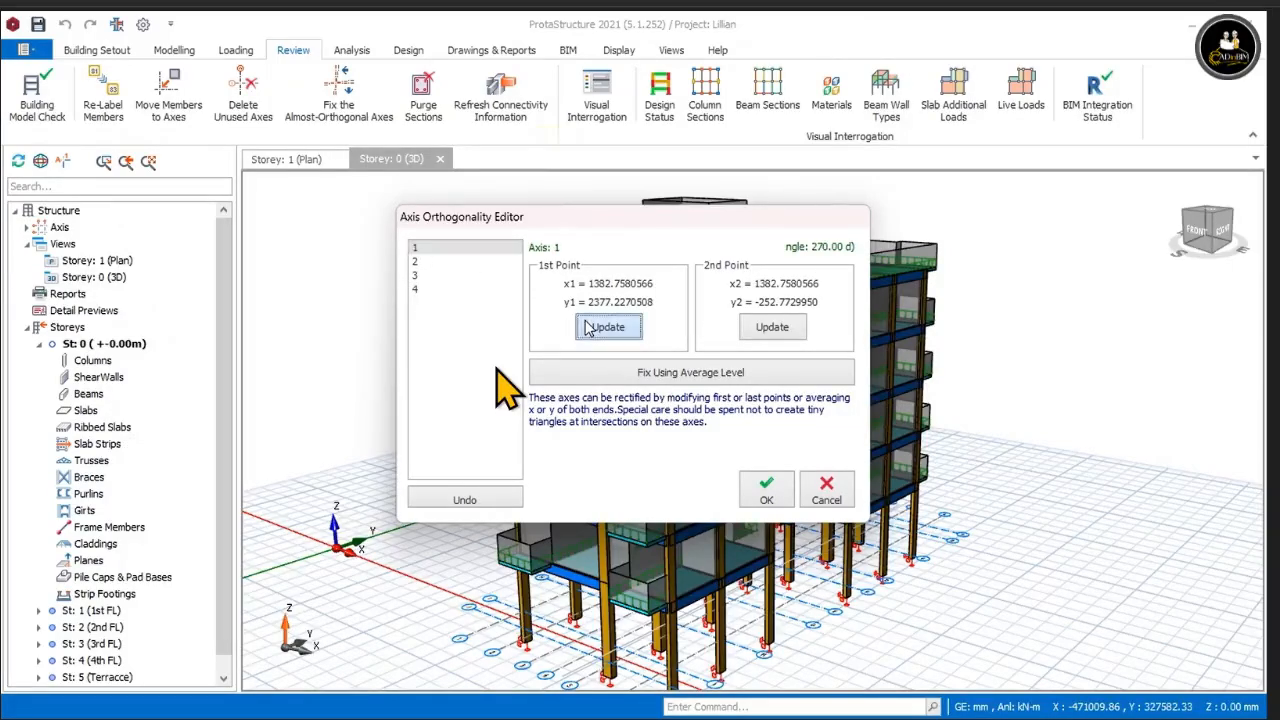
pyautogui.click(752, 336)
pyautogui.click(720, 375)
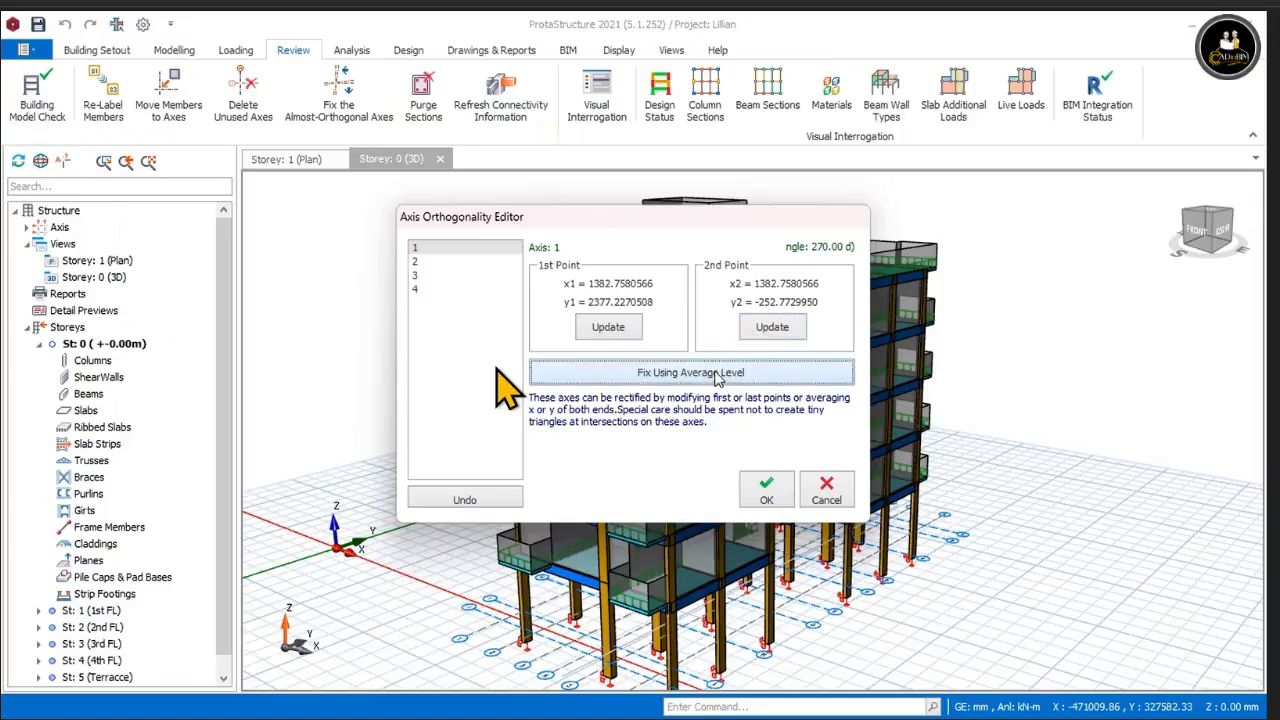
# Step: Update axis 2's first point, apply the average-level fix to axes 2 to 4, and accept the orthogonality edits
pyautogui.click(422, 262)
pyautogui.click(596, 324)
pyautogui.click(641, 372)
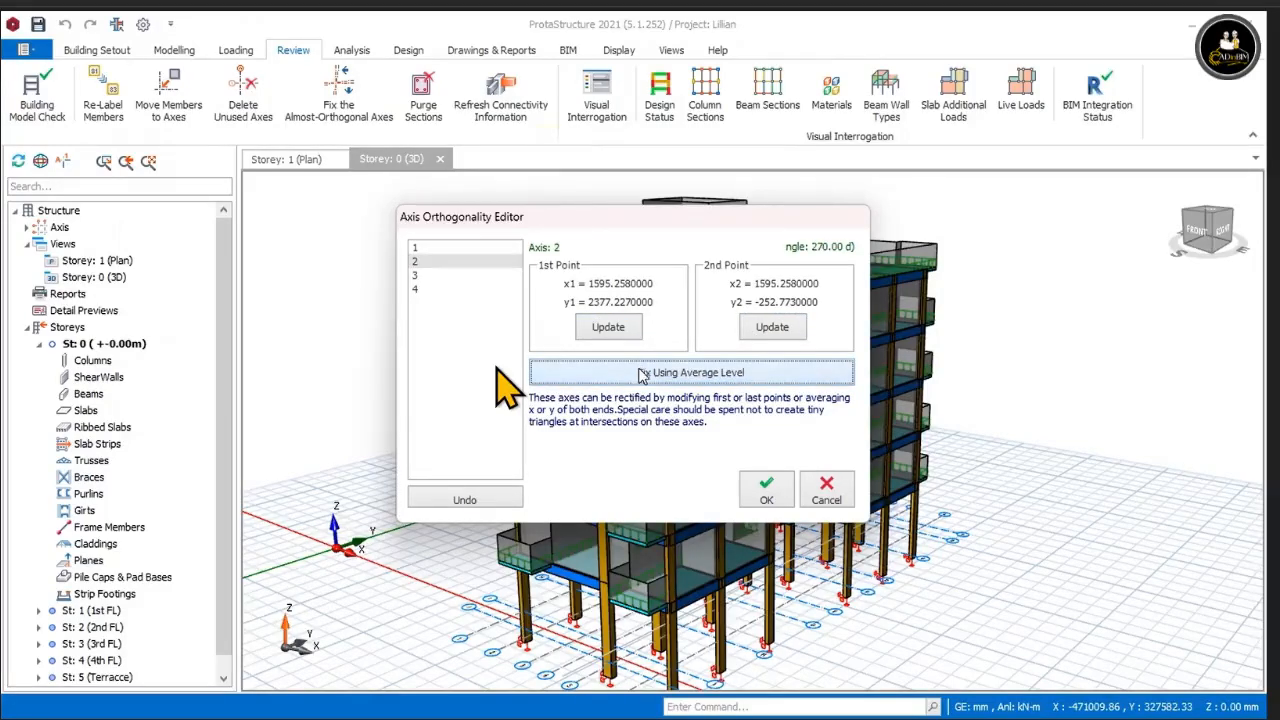
pyautogui.click(420, 275)
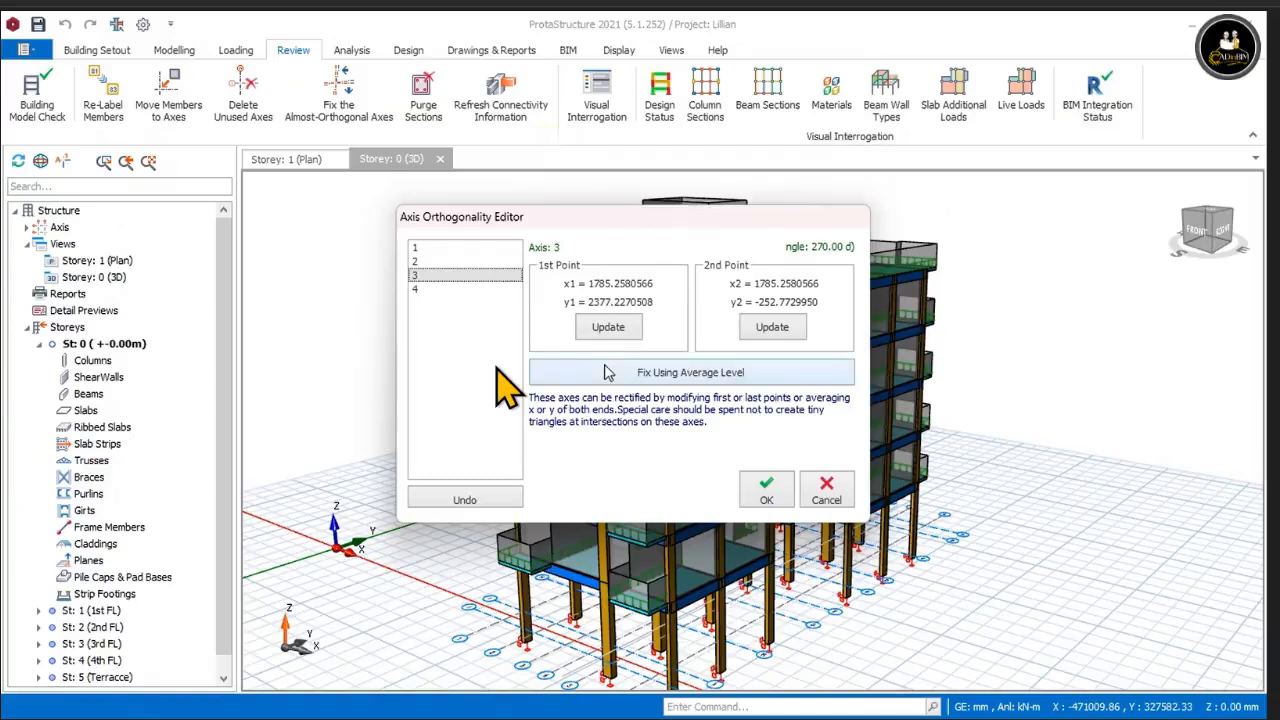
pyautogui.click(418, 290)
pyautogui.click(573, 376)
pyautogui.click(770, 490)
pyautogui.click(768, 489)
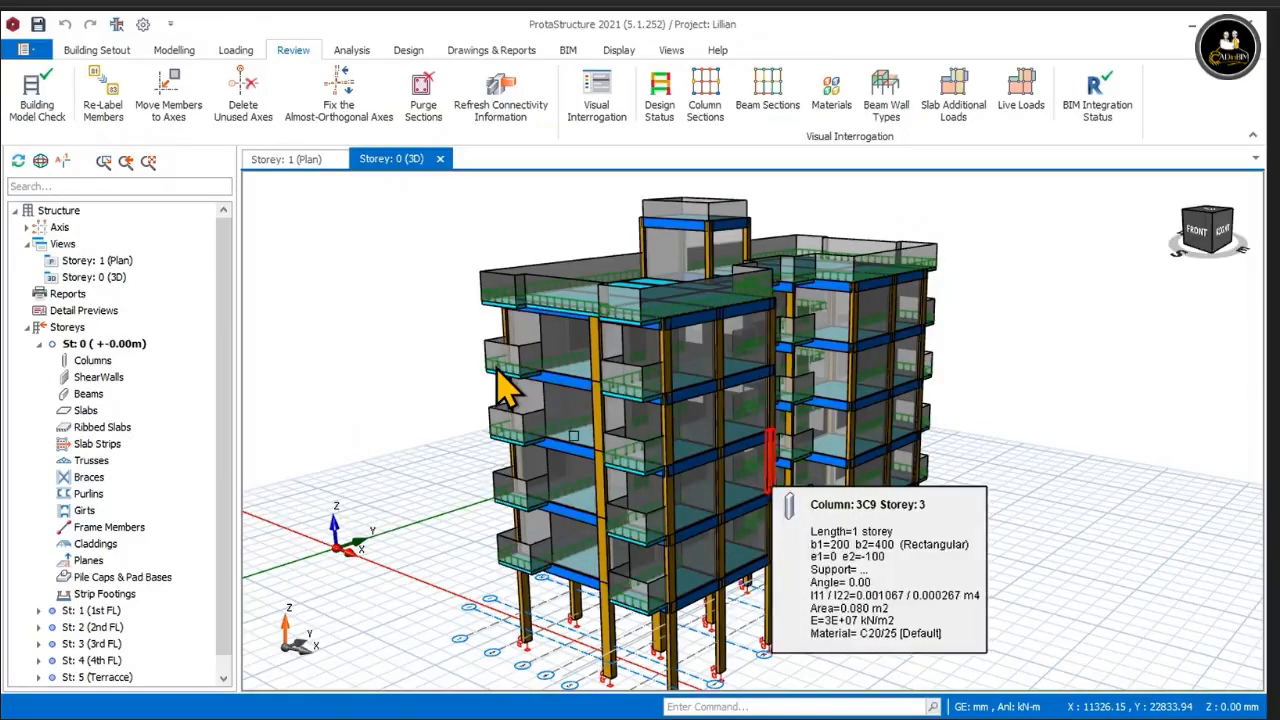
# Step: Rerun the Building Model Check with all checks on all storeys and delete the unused axes A, J and @1
pyautogui.click(37, 100)
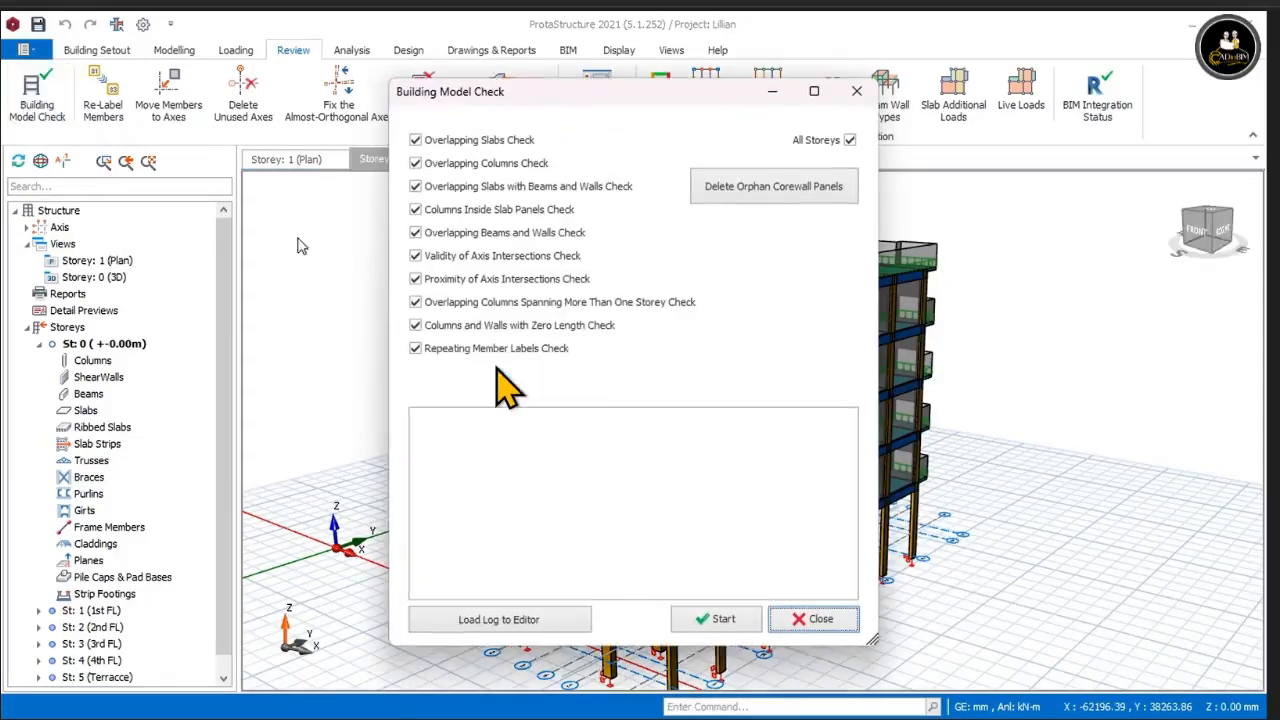
pyautogui.click(715, 620)
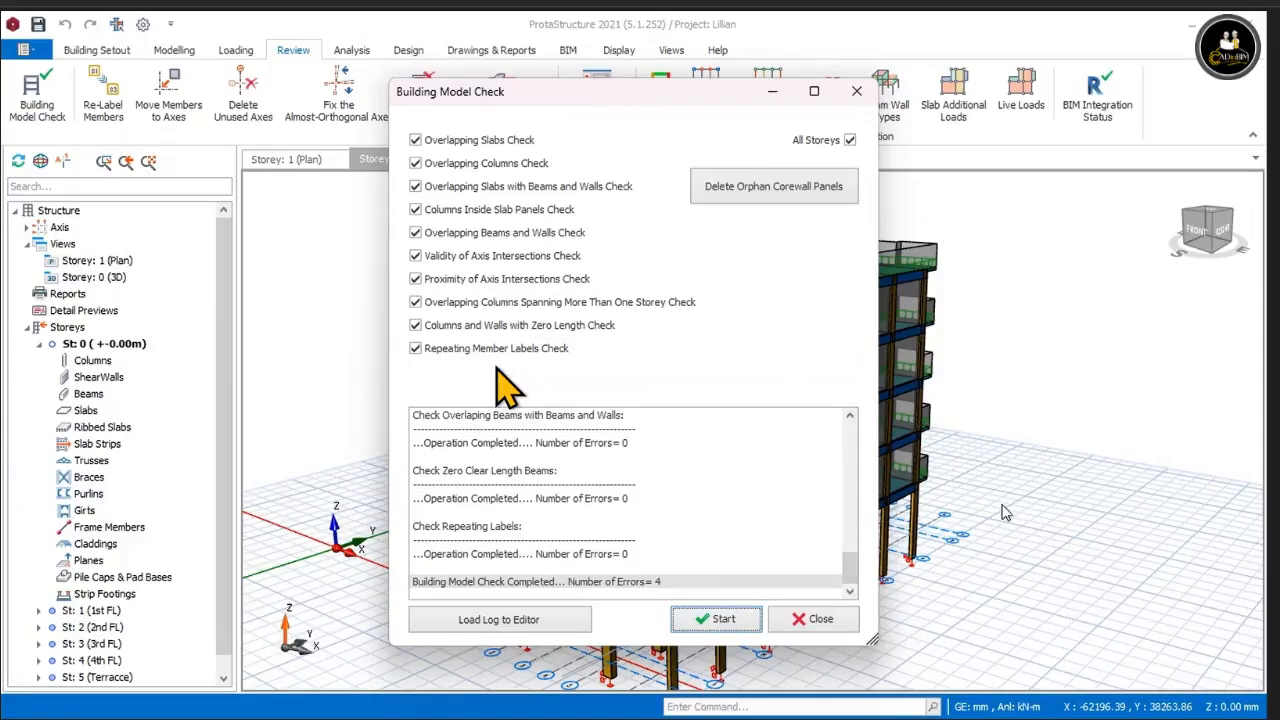
pyautogui.click(818, 620)
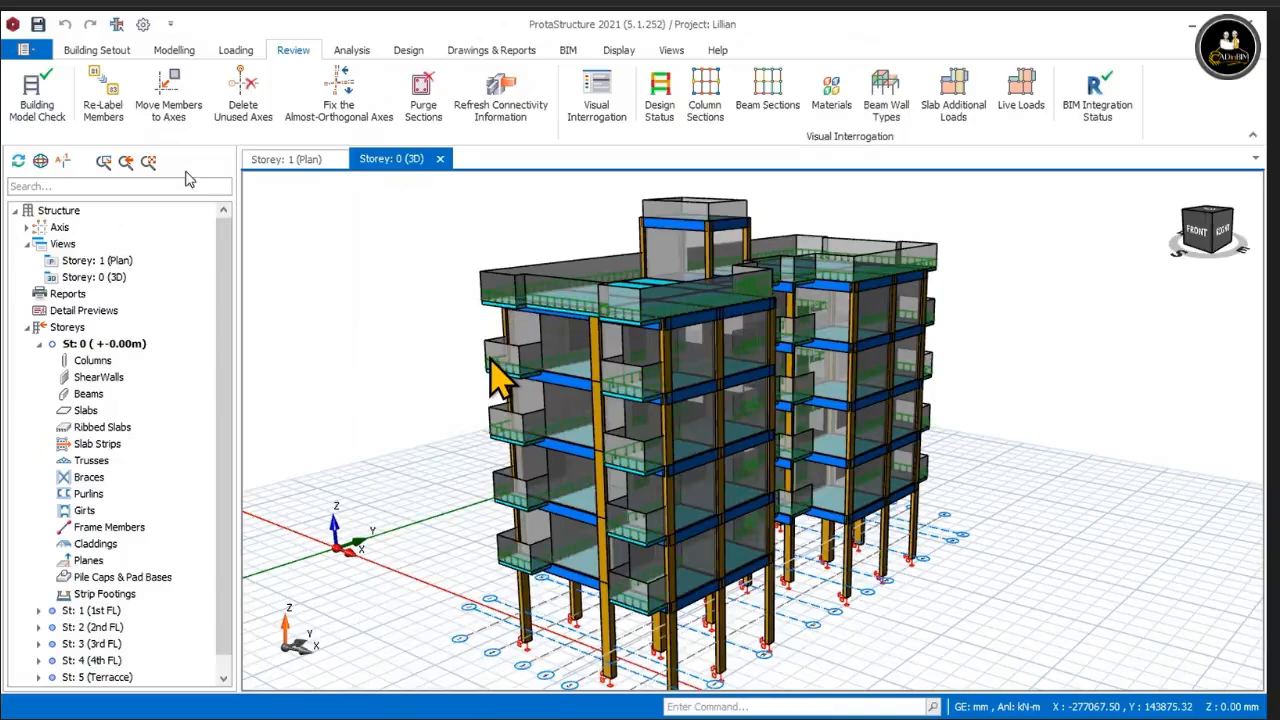
pyautogui.click(242, 92)
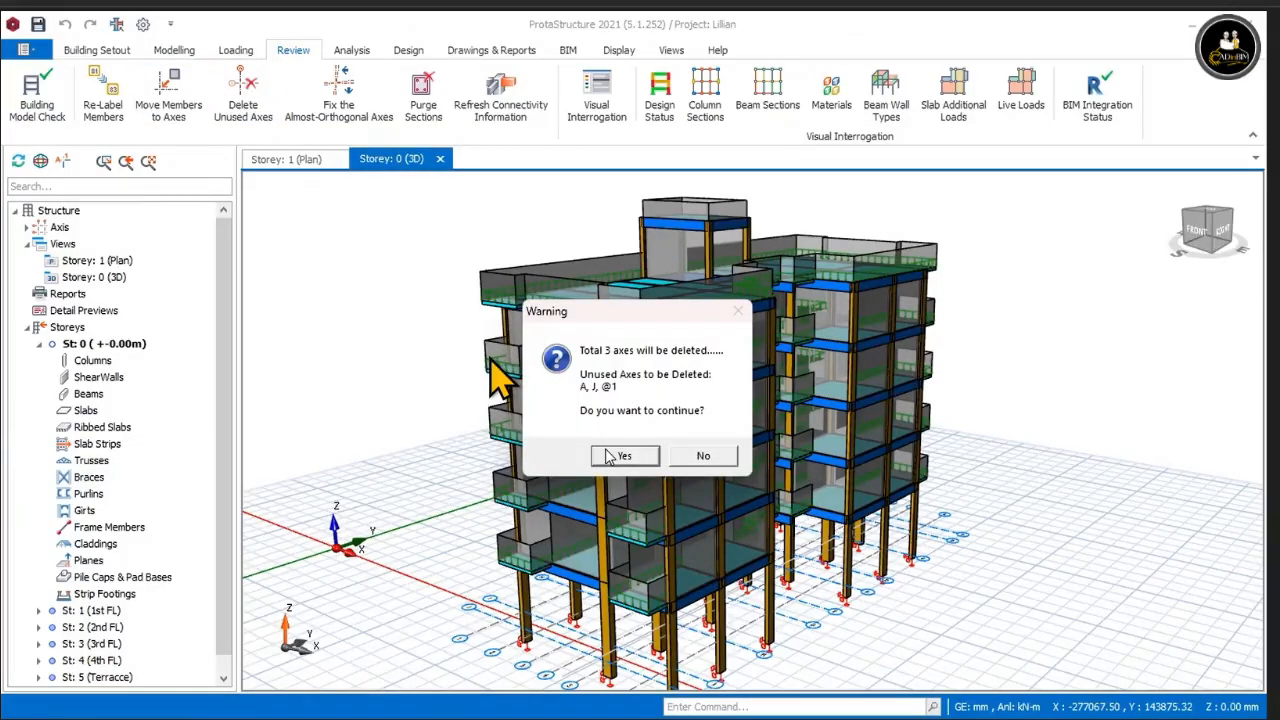
pyautogui.click(642, 460)
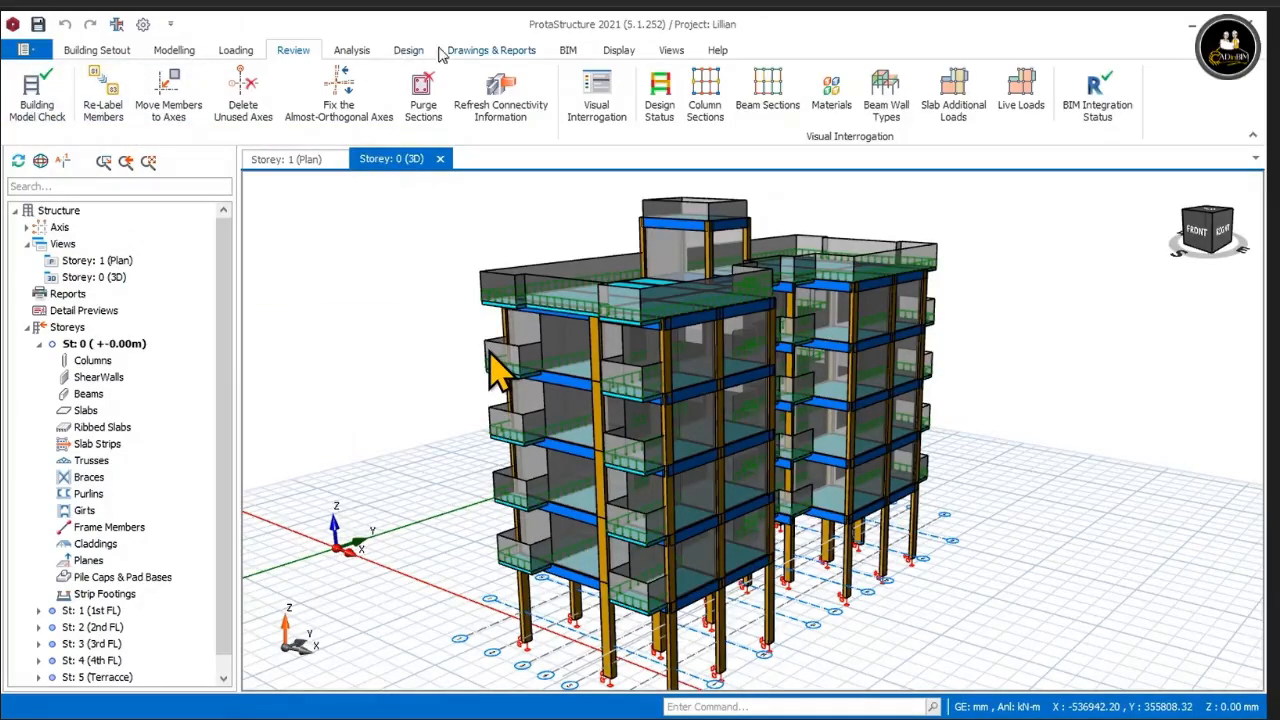
# Step: Colour the 3D model by design status and examine the members from the front and right sides of the building
pyautogui.click(407, 50)
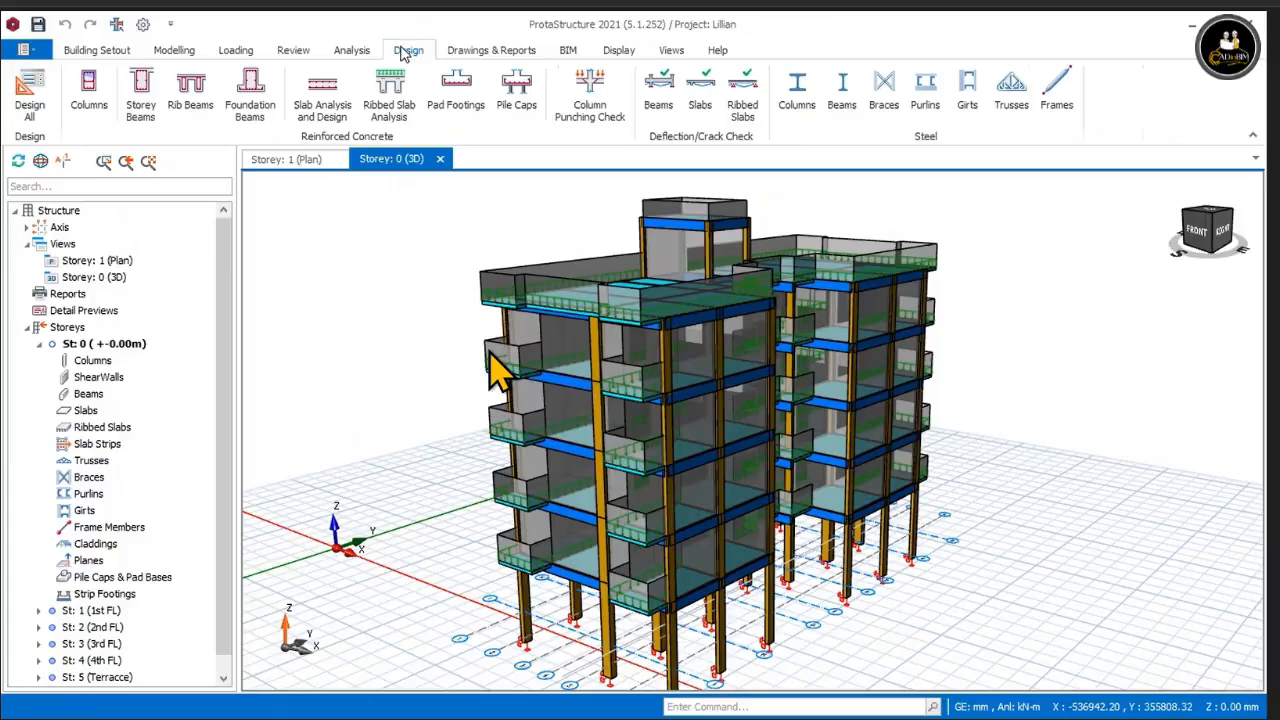
pyautogui.click(288, 52)
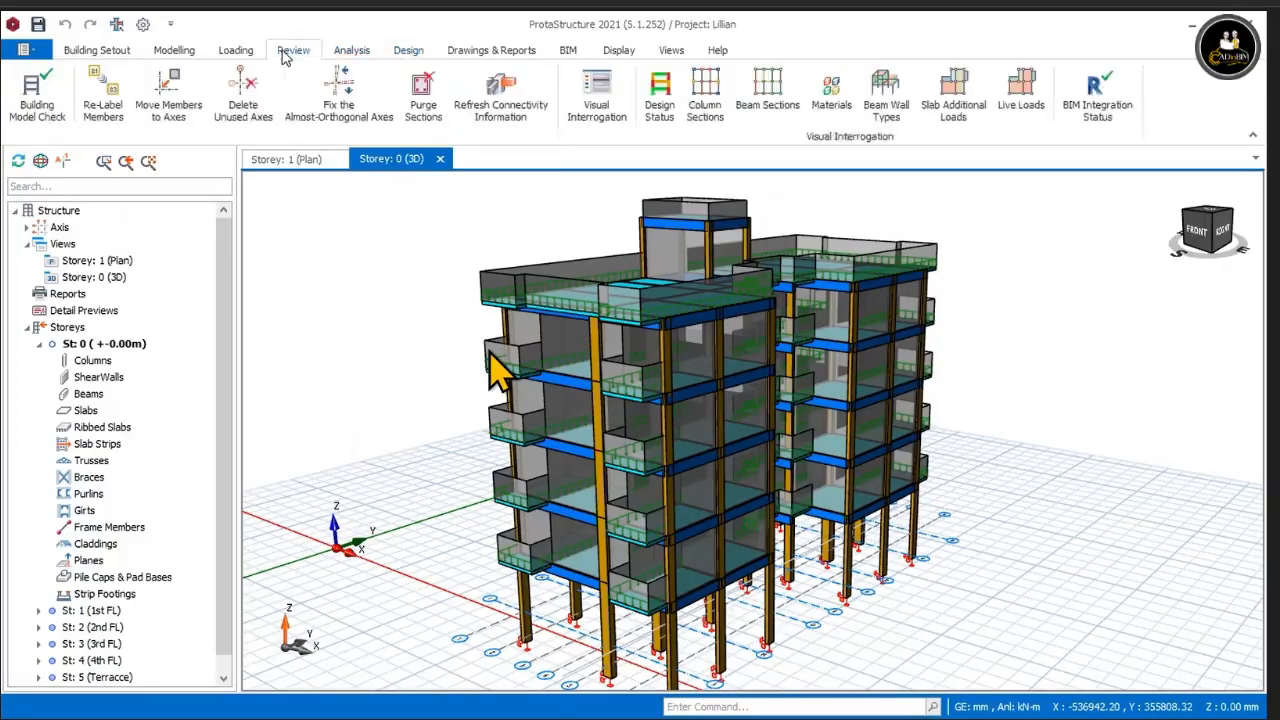
pyautogui.click(658, 101)
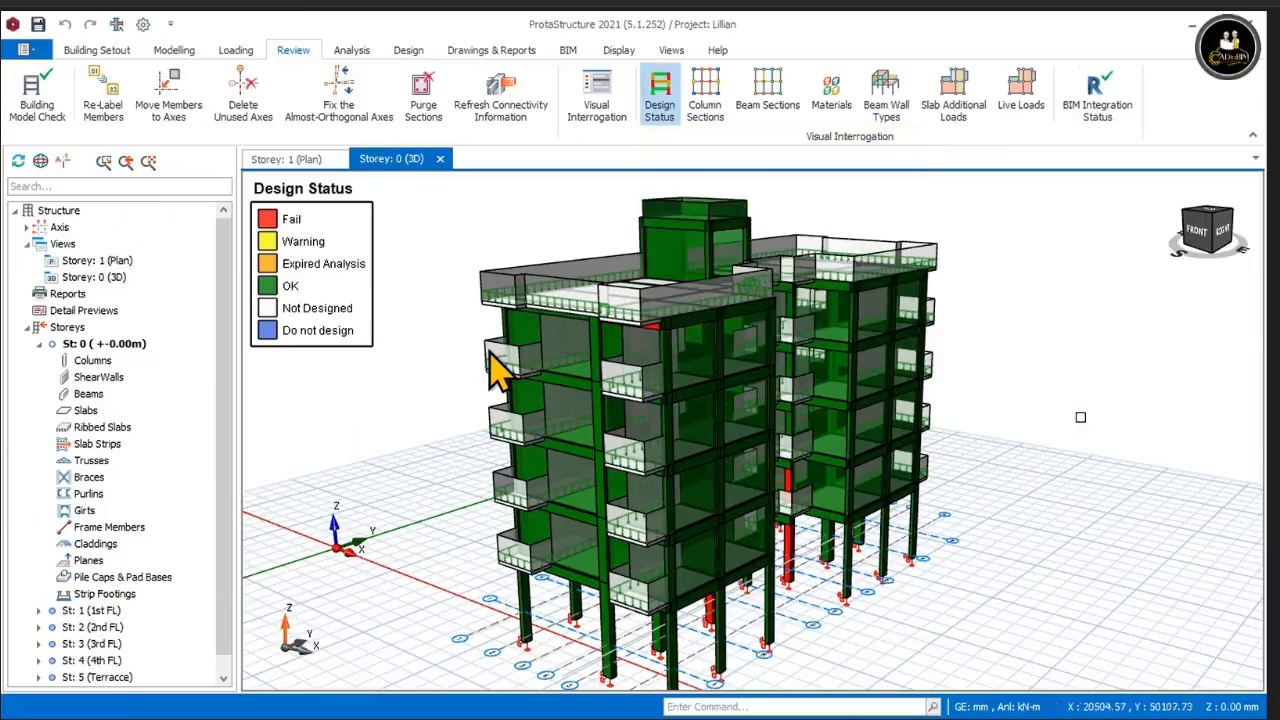
pyautogui.moveTo(1063, 422)
pyautogui.mouseDown(button='middle')
pyautogui.moveTo(1040, 393)
pyautogui.moveTo(1057, 391)
pyautogui.moveTo(1063, 366)
pyautogui.moveTo(1037, 405)
pyautogui.moveTo(997, 420)
pyautogui.moveTo(994, 349)
pyautogui.moveTo(1000, 367)
pyautogui.moveTo(800, 560)
pyautogui.moveTo(697, 199)
pyautogui.mouseUp(button='middle')
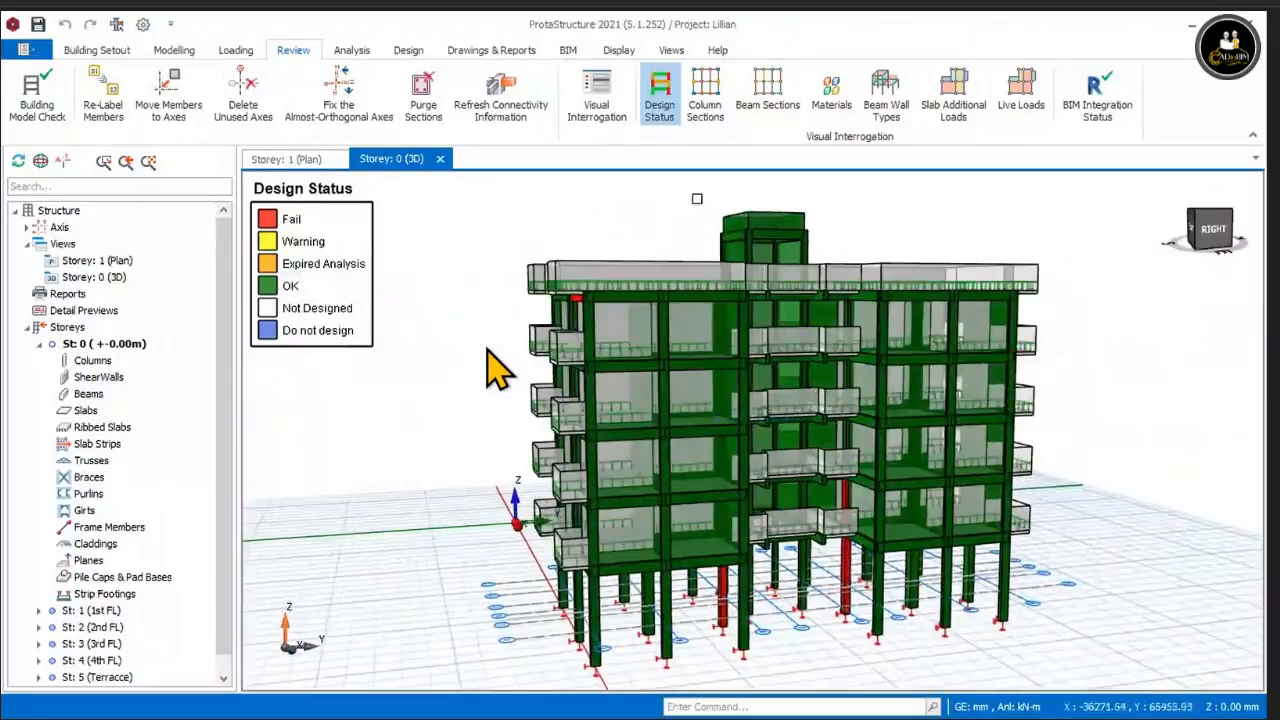
# Step: Colour the columns by section and examine how the sections are distributed on the building's front and left sides
pyautogui.click(708, 110)
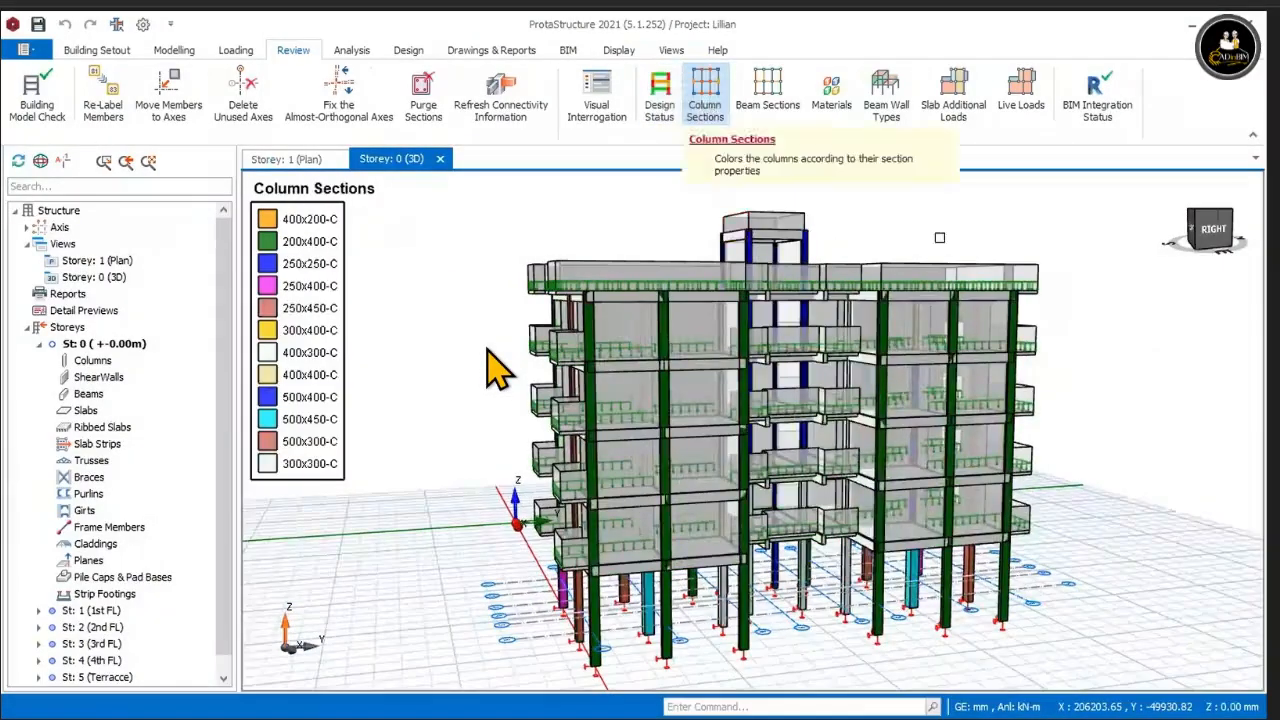
pyautogui.moveTo(1050, 300)
pyautogui.mouseDown(button='middle')
pyautogui.moveTo(1075, 273)
pyautogui.moveTo(1151, 280)
pyautogui.moveTo(1150, 450)
pyautogui.moveTo(1040, 430)
pyautogui.moveTo(997, 461)
pyautogui.moveTo(1006, 440)
pyautogui.mouseUp(button='middle')
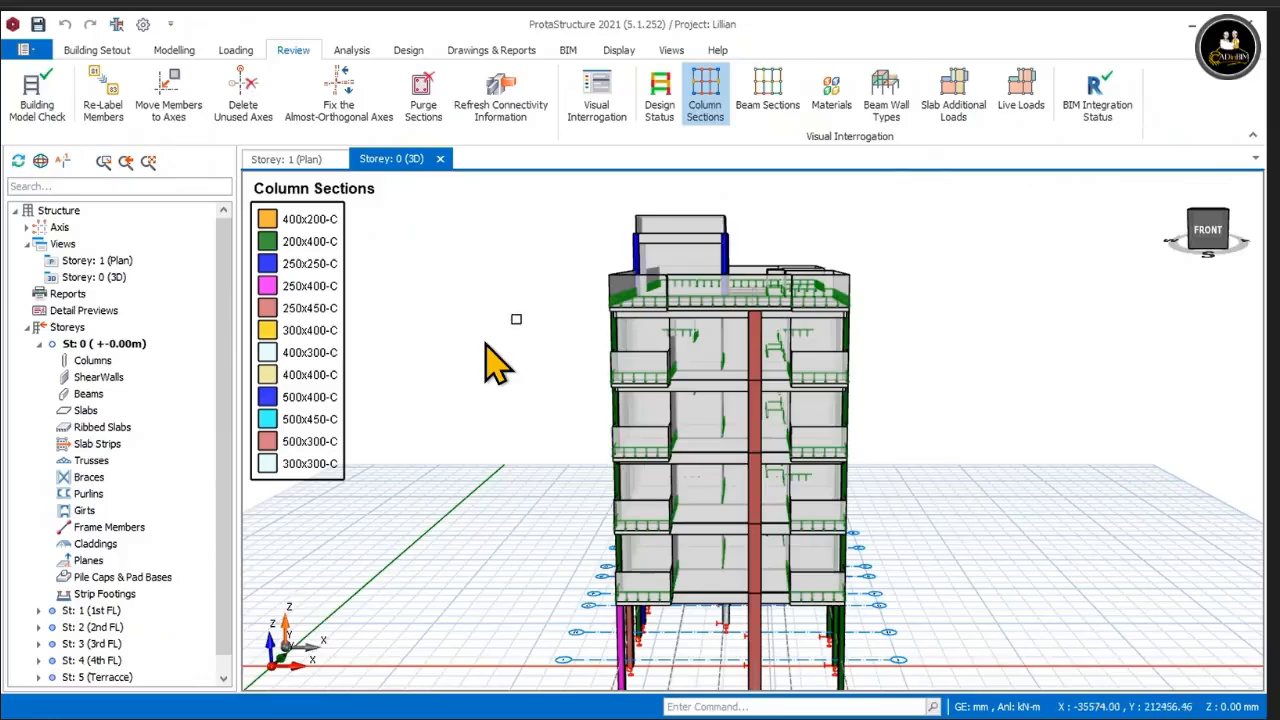
pyautogui.moveTo(516, 319); pyautogui.dragTo(550, 326, button='middle')
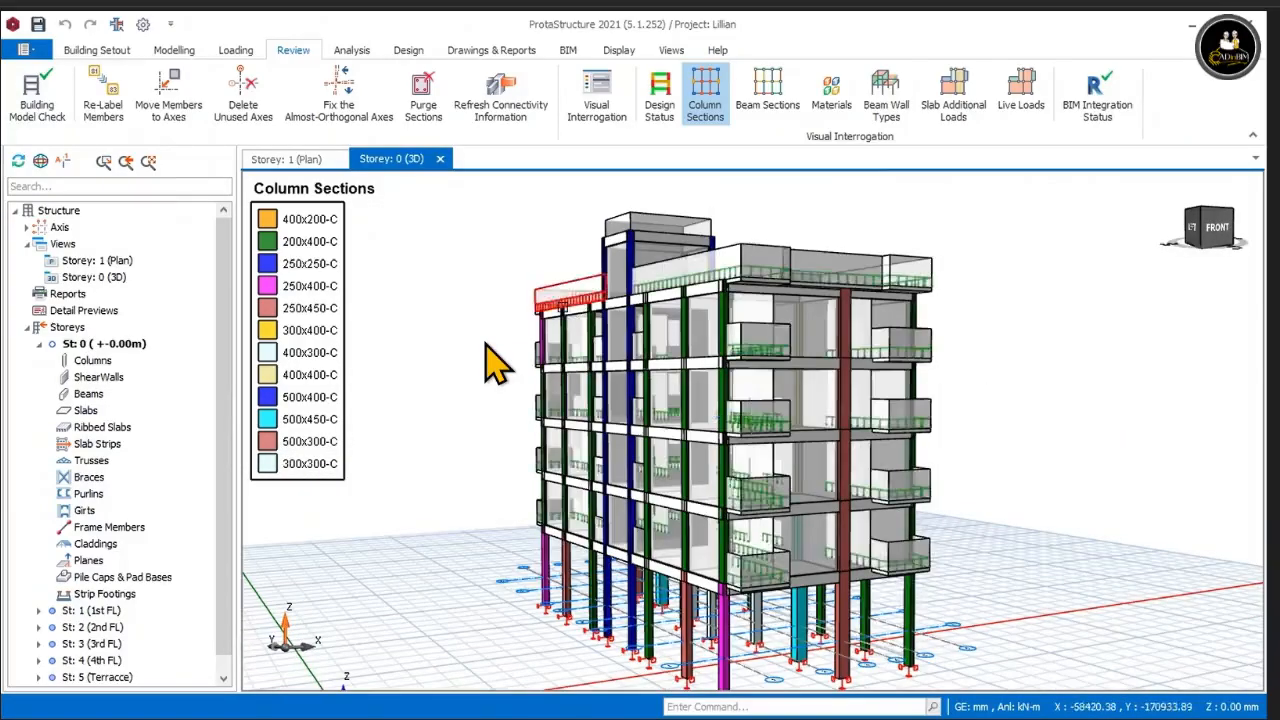
pyautogui.moveTo(470, 311); pyautogui.dragTo(497, 310, button='middle')
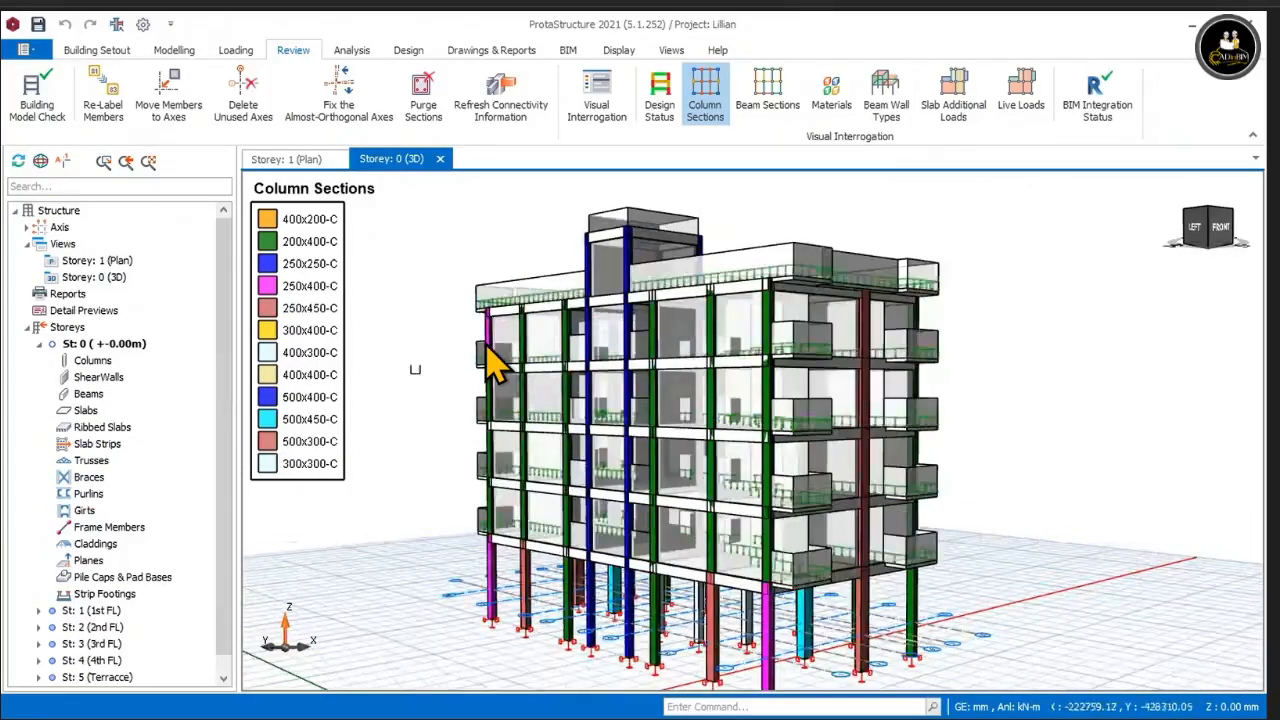
pyautogui.moveTo(420, 364)
pyautogui.mouseDown(button='middle')
pyautogui.moveTo(447, 372)
pyautogui.moveTo(400, 385)
pyautogui.moveTo(395, 352)
pyautogui.mouseUp(button='middle')
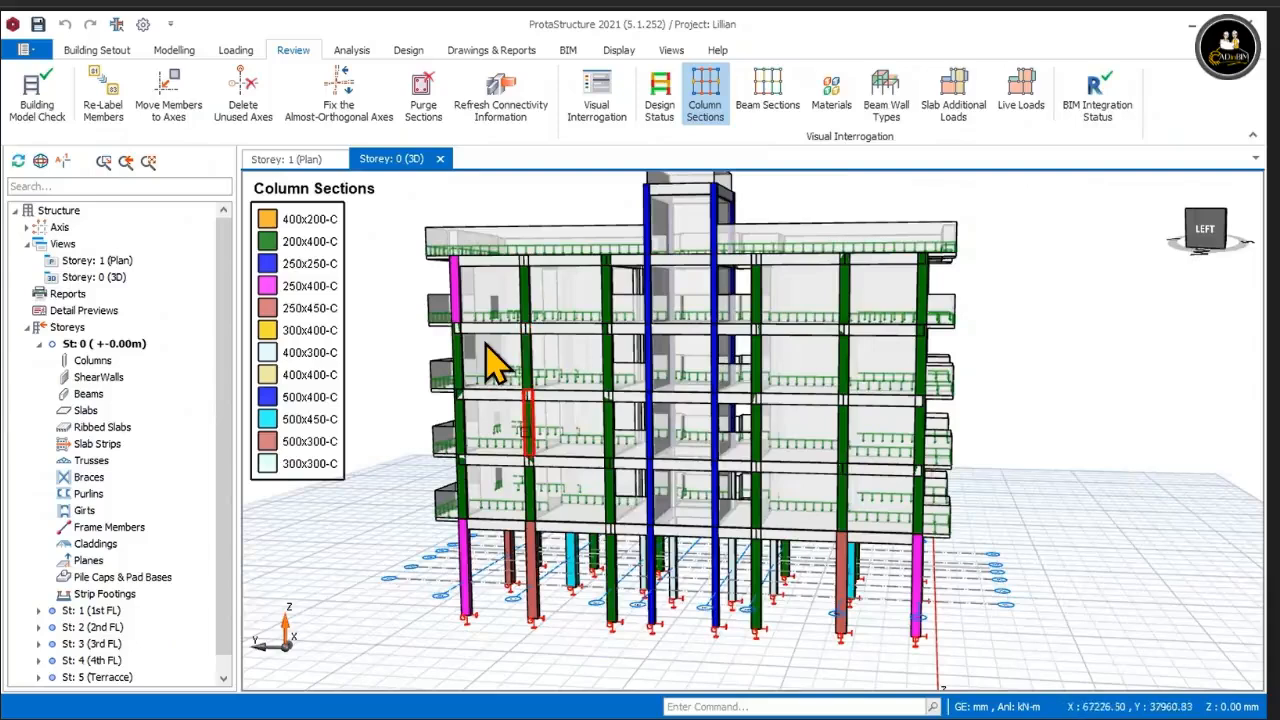
pyautogui.click(487, 348)
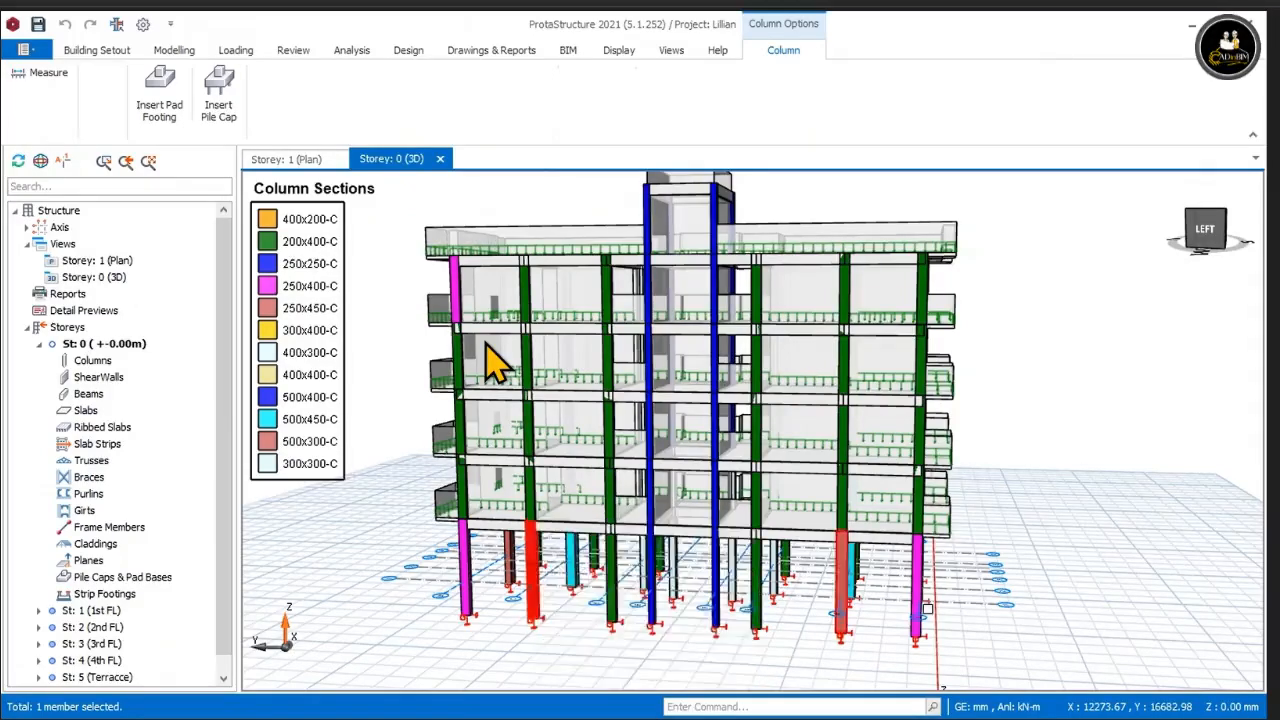
pyautogui.press('Escape')
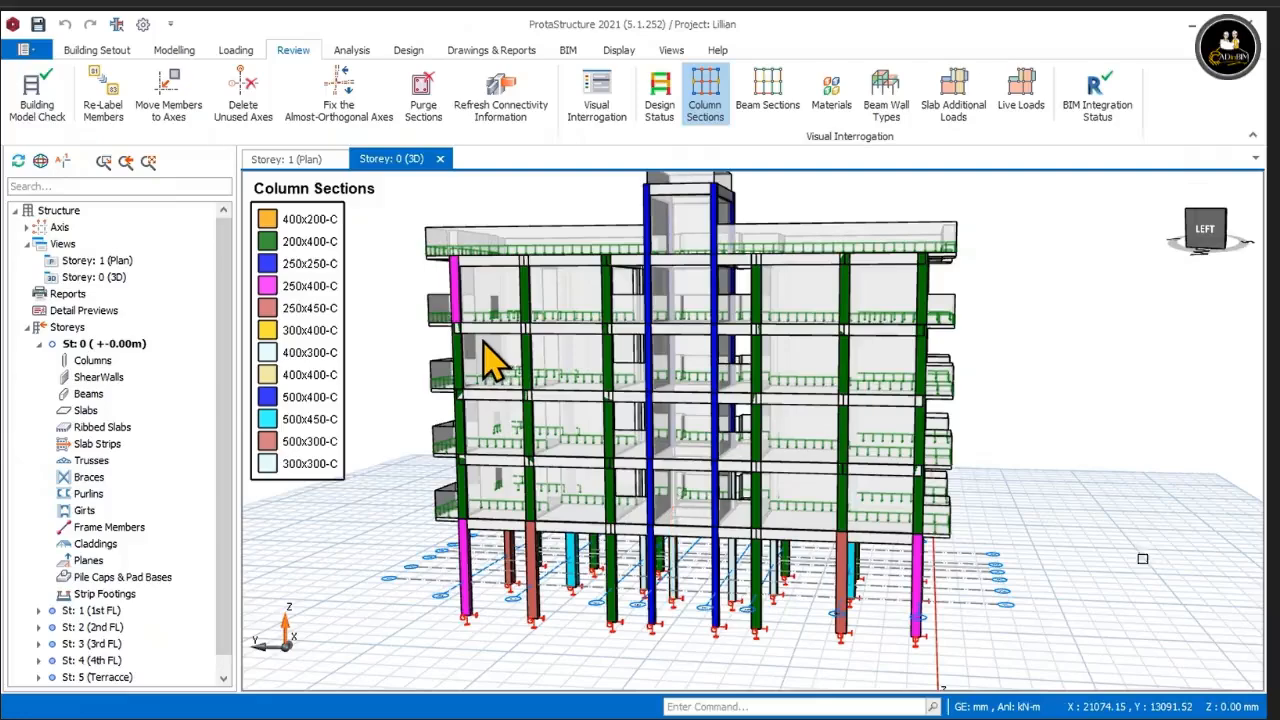
# Step: Compare the sections of the left elevation's outer corner column at storey 5, storey 4 and the lowest storey
pyautogui.moveTo(1148, 531)
pyautogui.mouseDown(button='middle')
pyautogui.moveTo(1100, 531)
pyautogui.moveTo(1133, 540)
pyautogui.moveTo(1138, 526)
pyautogui.mouseUp(button='middle')
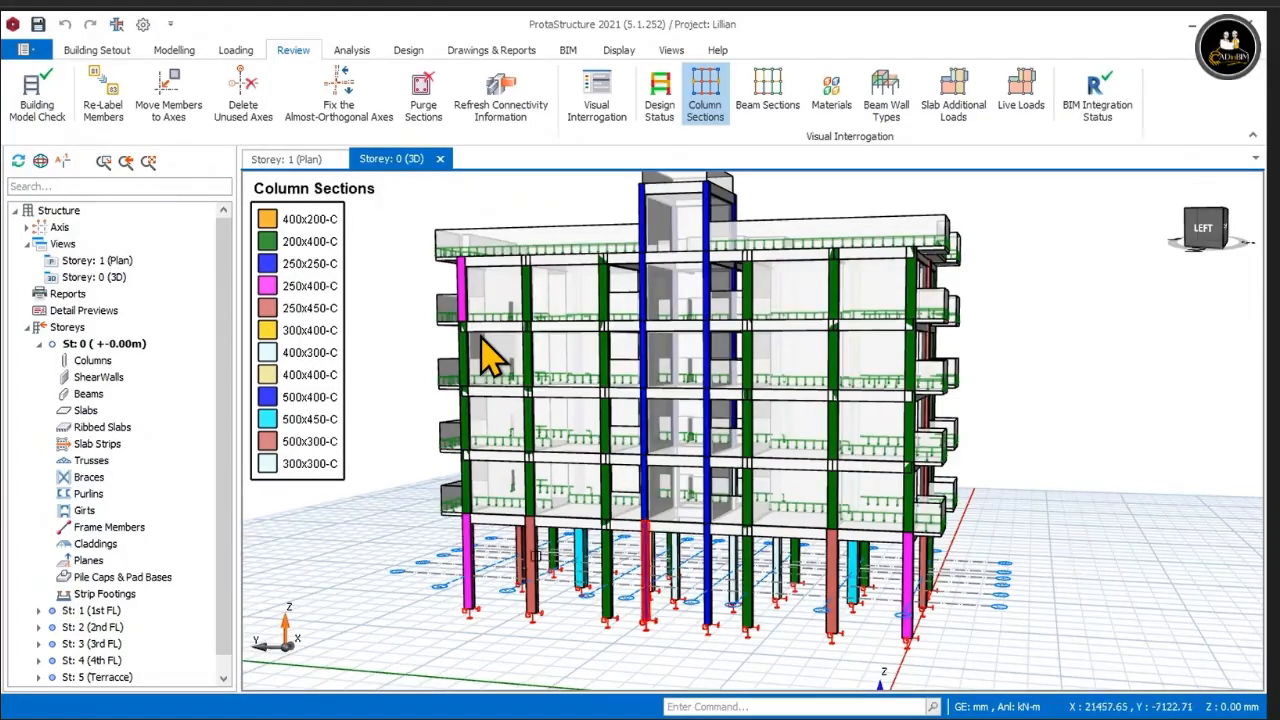
pyautogui.moveTo(403, 481); pyautogui.dragTo(434, 505, button='middle')
pyautogui.scroll(-2, 441, 483)
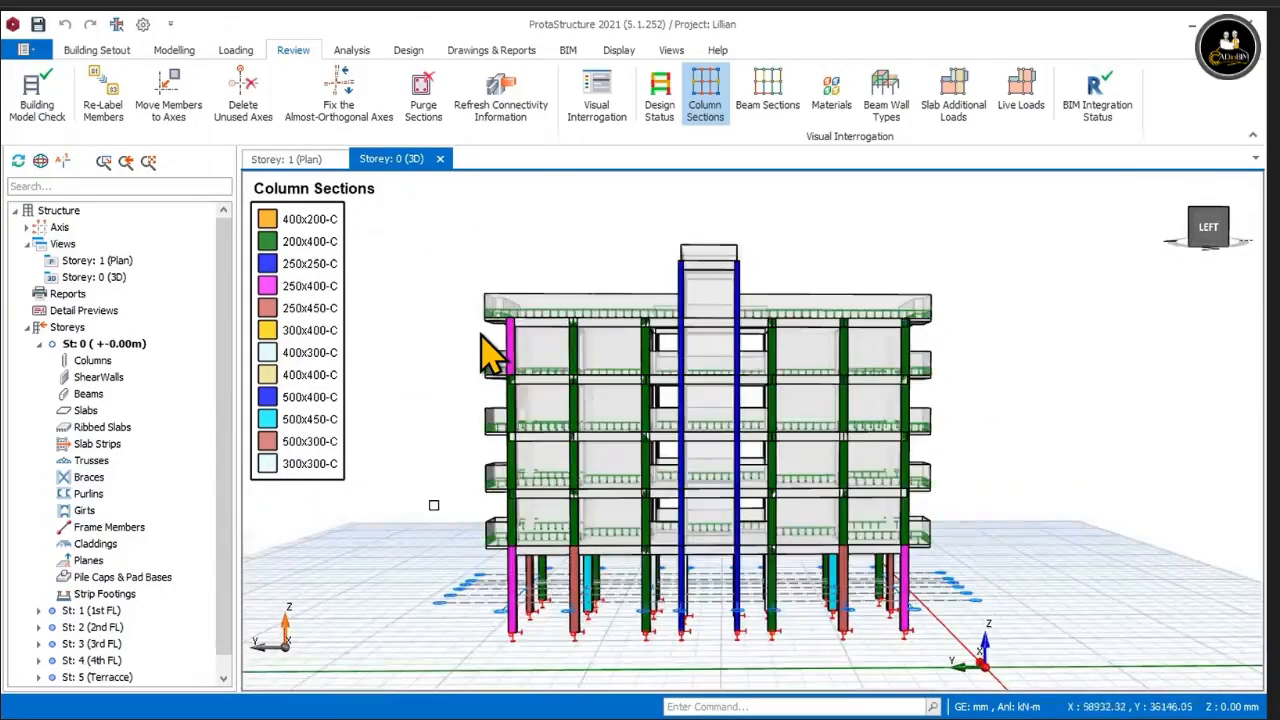
pyautogui.scroll(2, 439, 497)
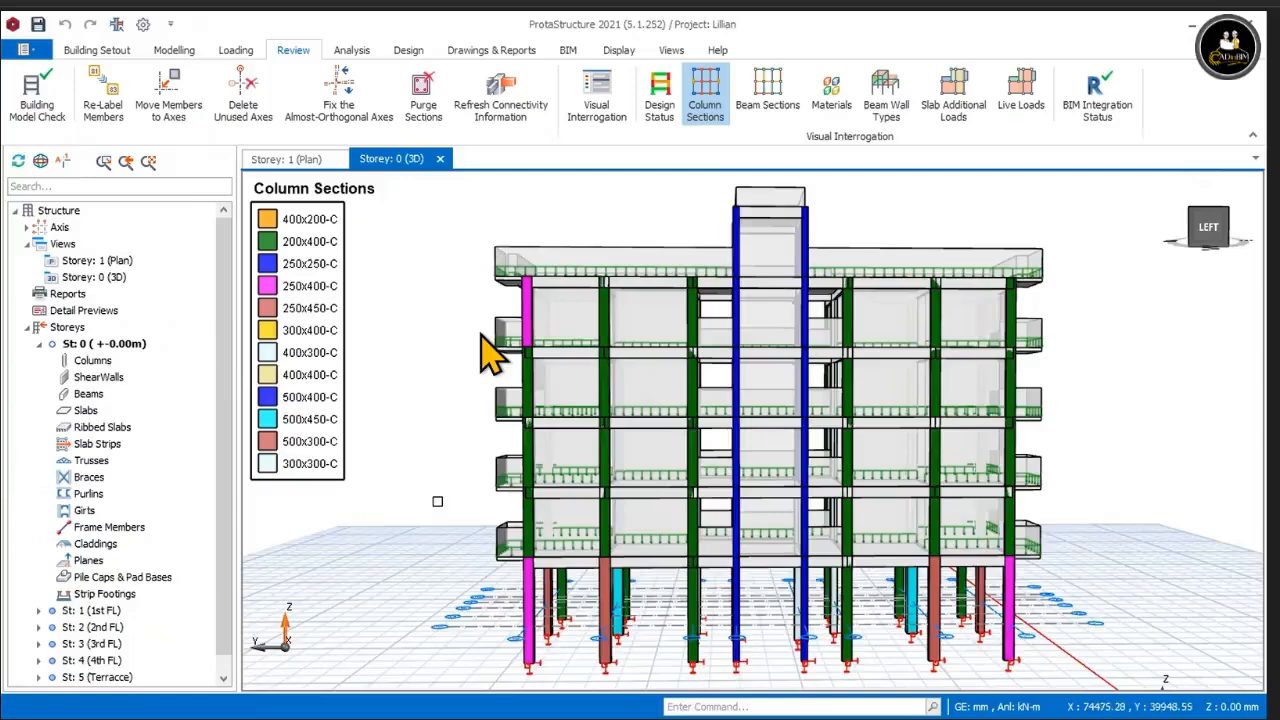
pyautogui.moveTo(423, 484)
pyautogui.mouseDown(button='middle')
pyautogui.moveTo(423, 464)
pyautogui.moveTo(430, 476)
pyautogui.mouseUp(button='middle')
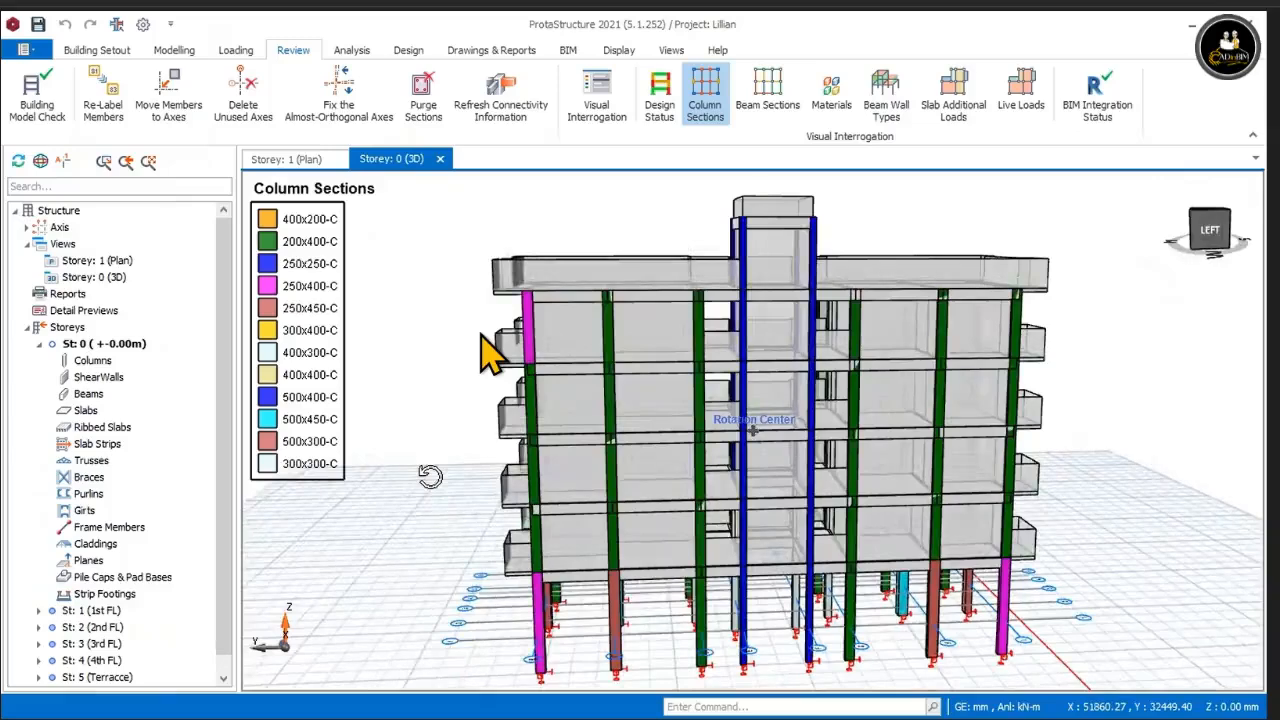
pyautogui.moveTo(430, 476); pyautogui.dragTo(444, 420, button='middle')
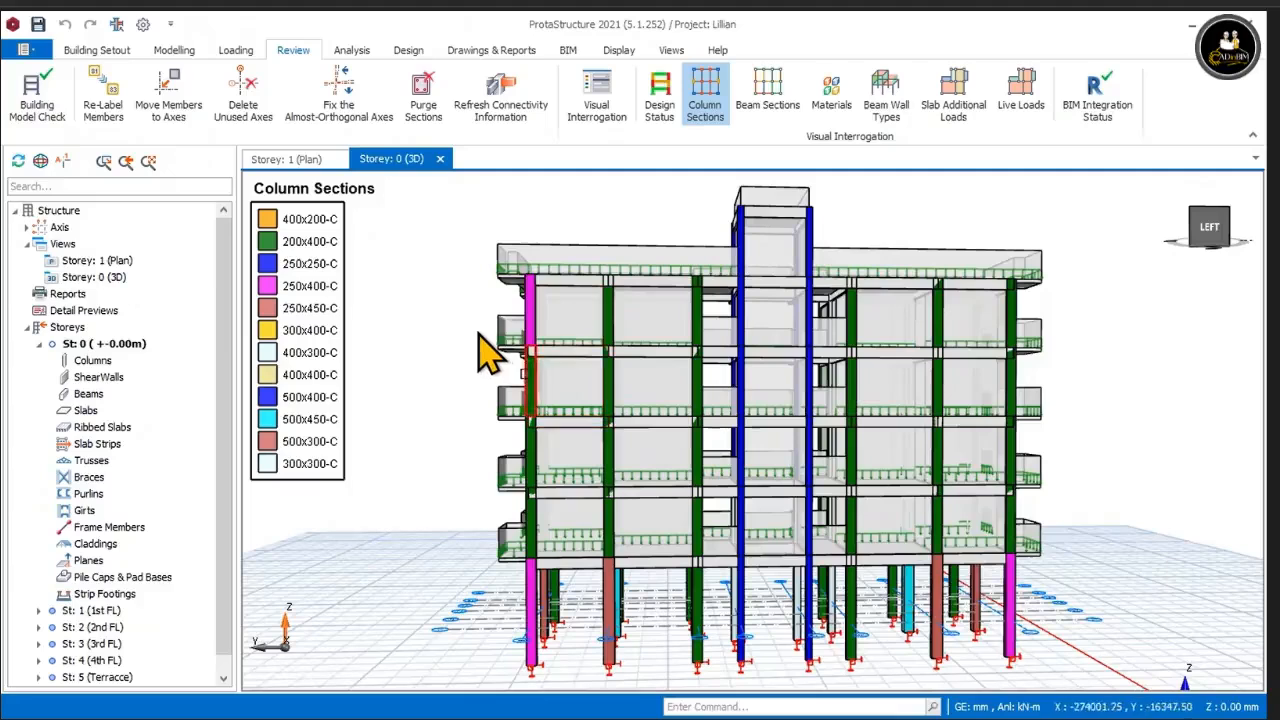
pyautogui.click(480, 336)
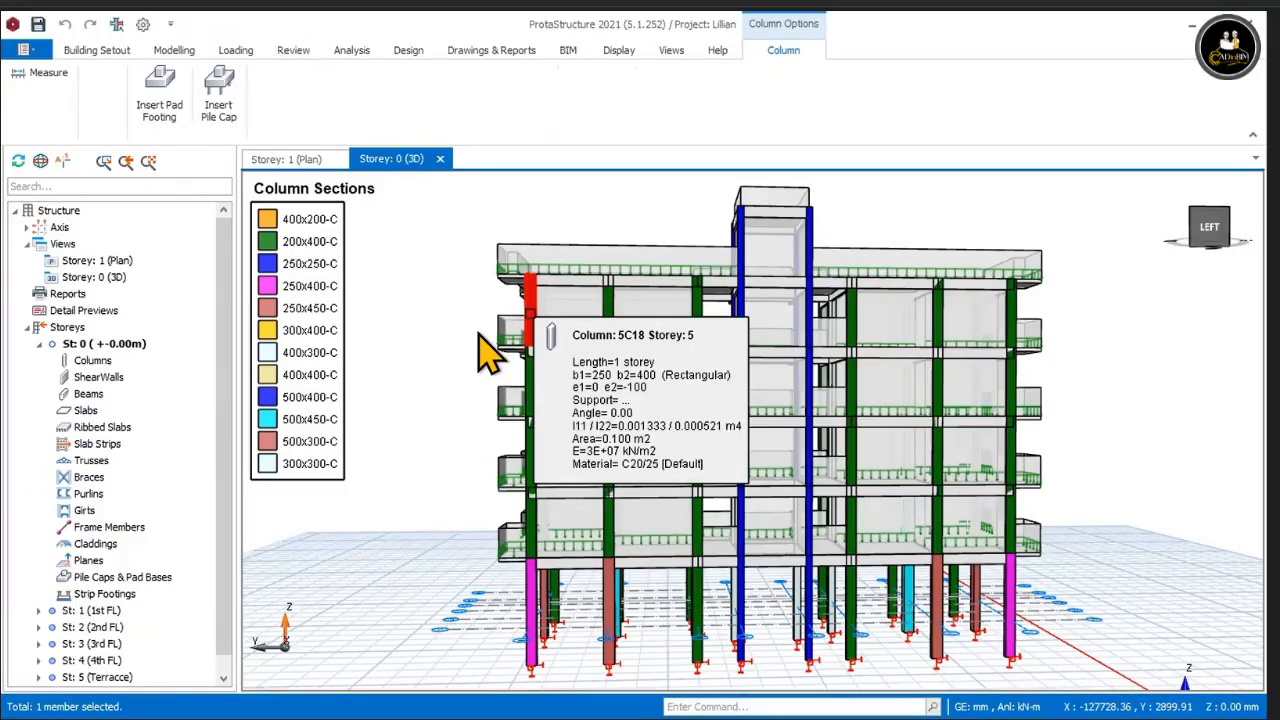
pyautogui.click(481, 350)
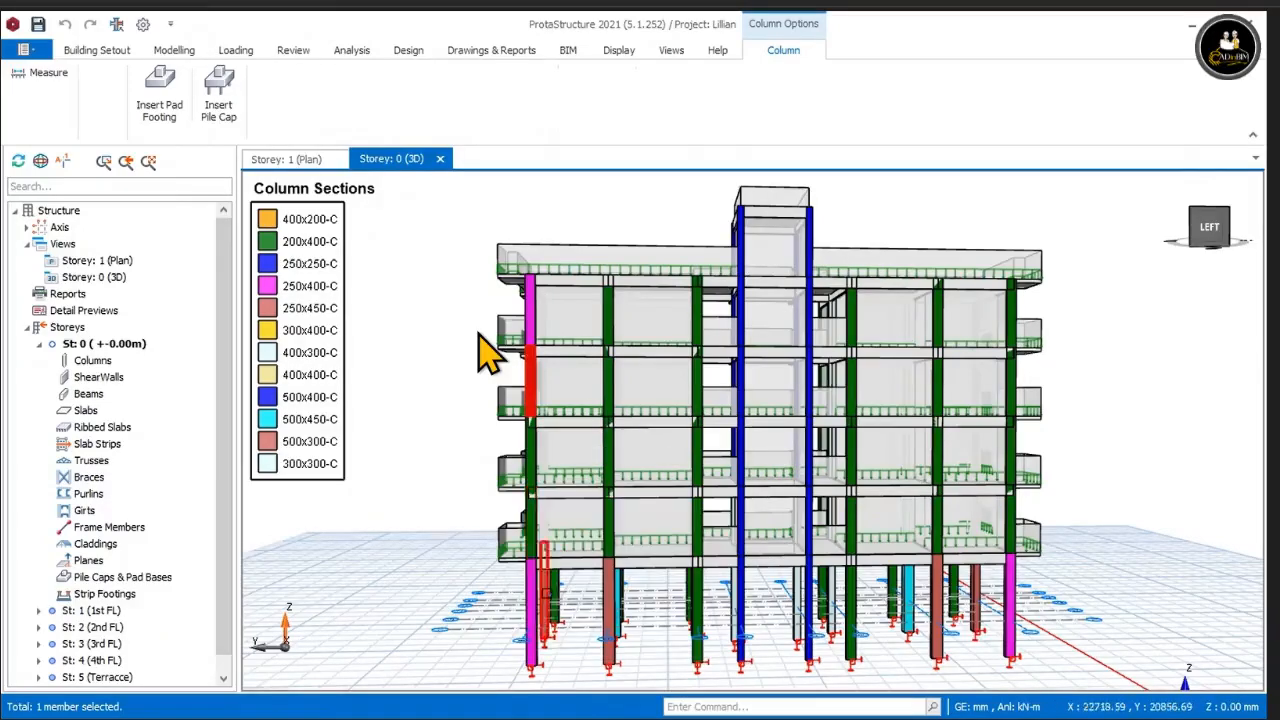
pyautogui.click(480, 350)
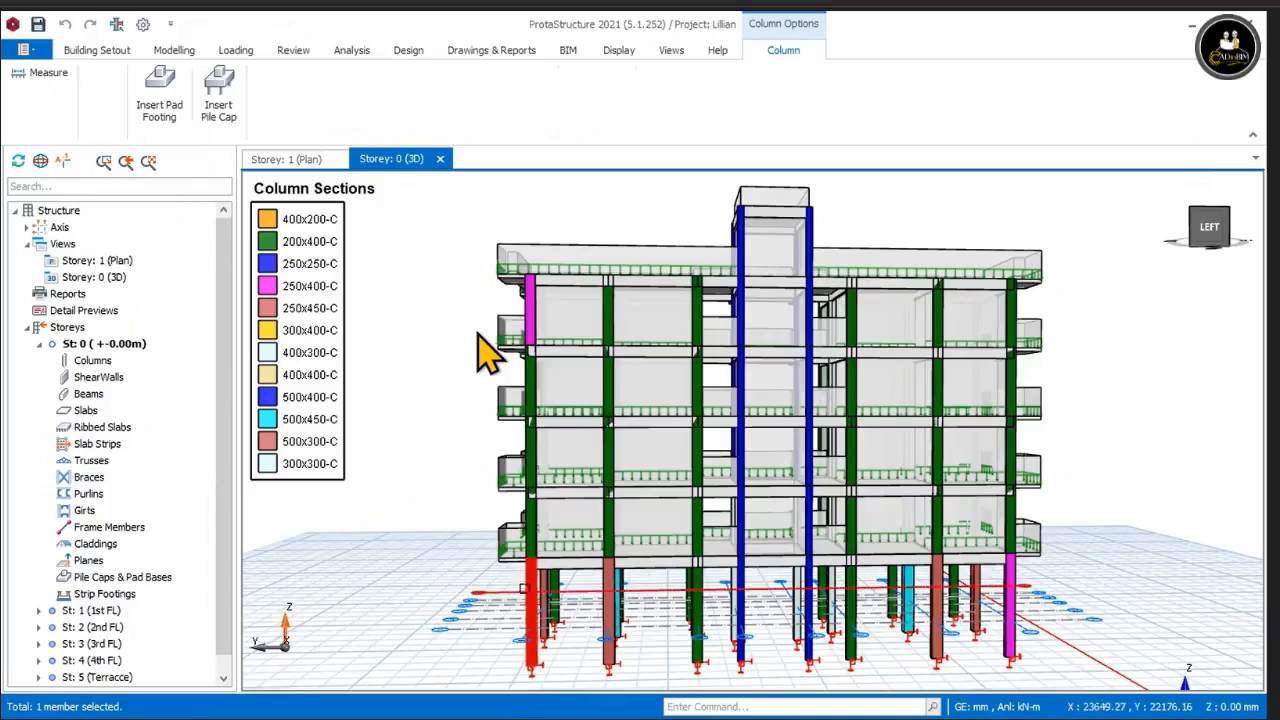
pyautogui.press('Escape')
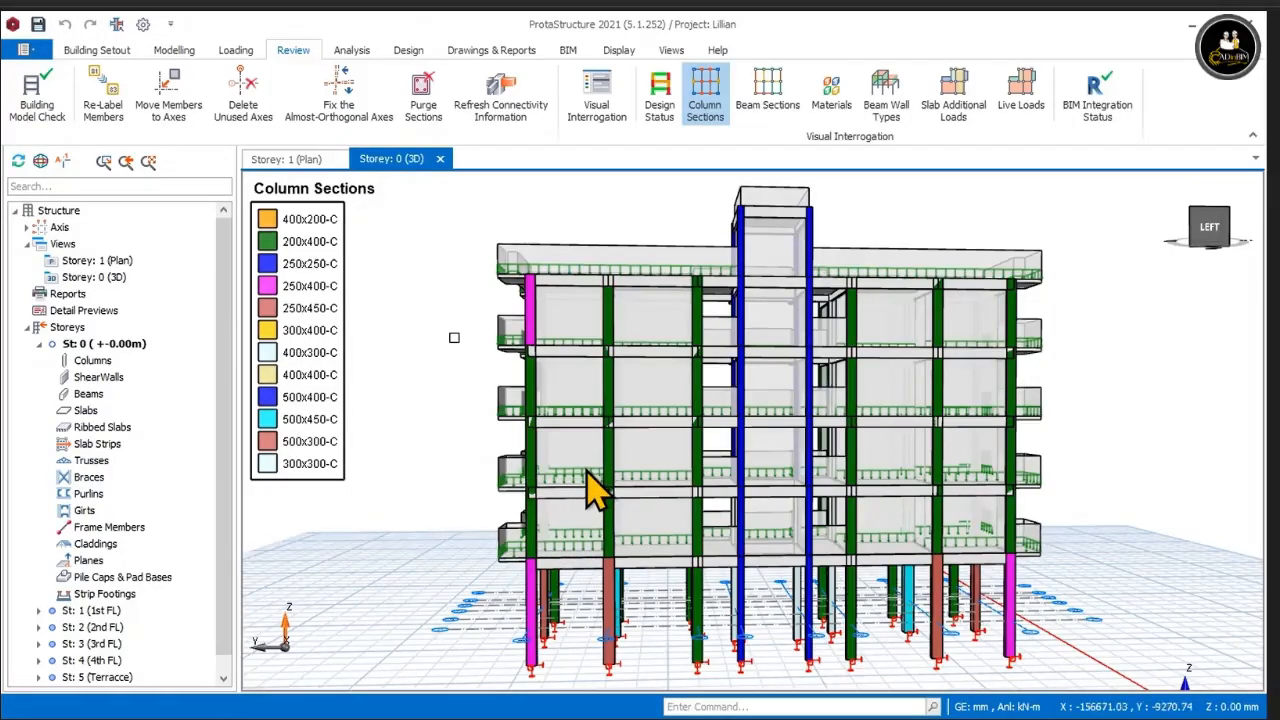
# Step: Set the b1 dimension of corner column 5C18 on storey 5 to 200 mm, accepting that the building analysis results are invalidated
pyautogui.scroll(-2, 533, 335)
pyautogui.click(520, 305)
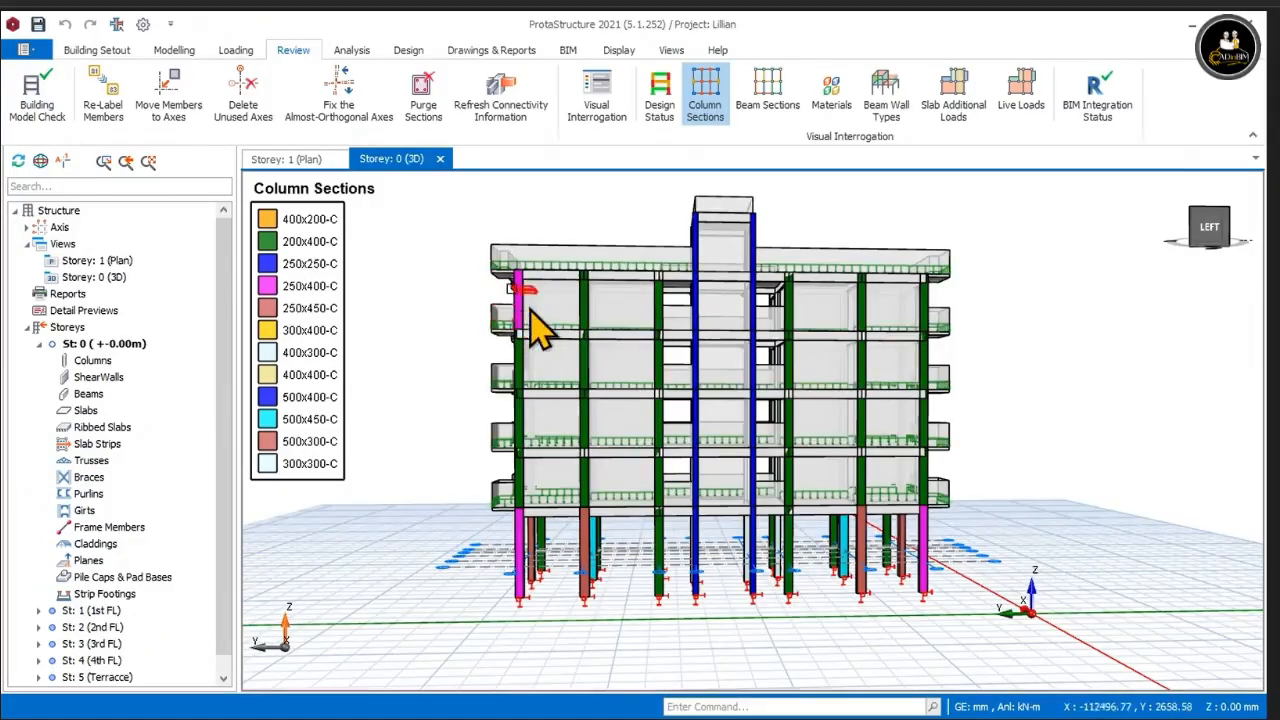
pyautogui.rightClick(536, 332)
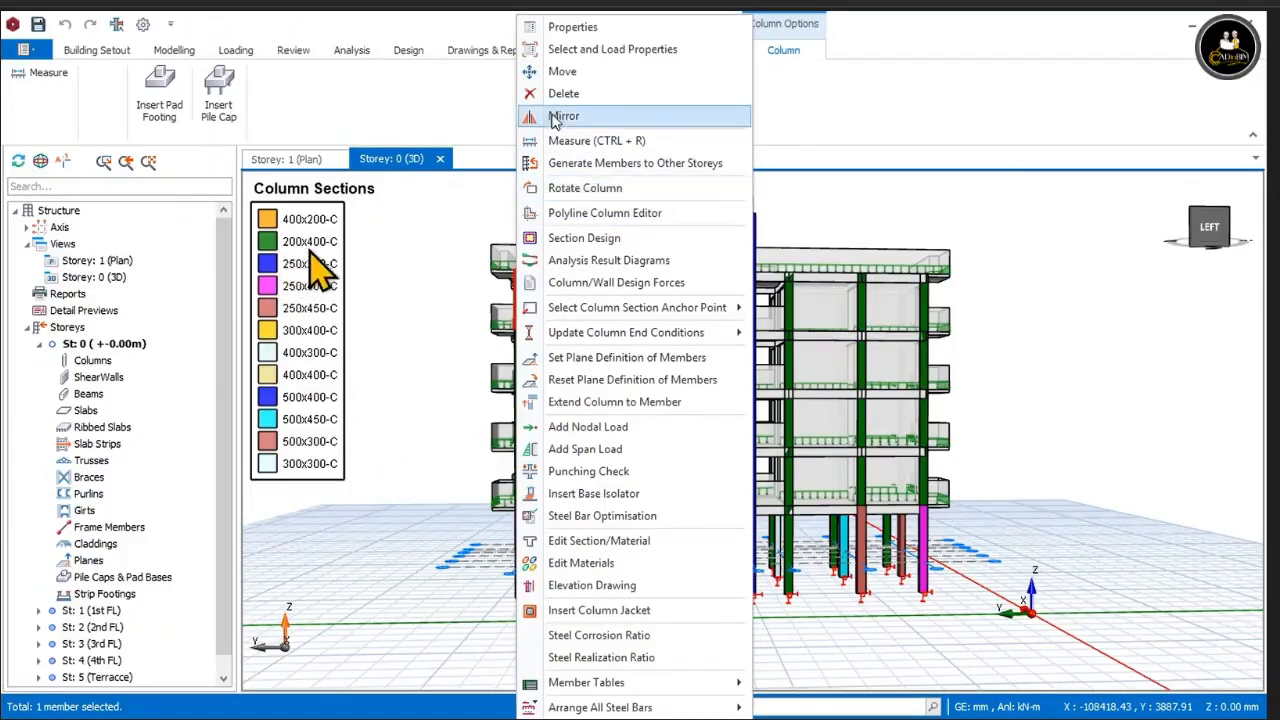
pyautogui.click(568, 30)
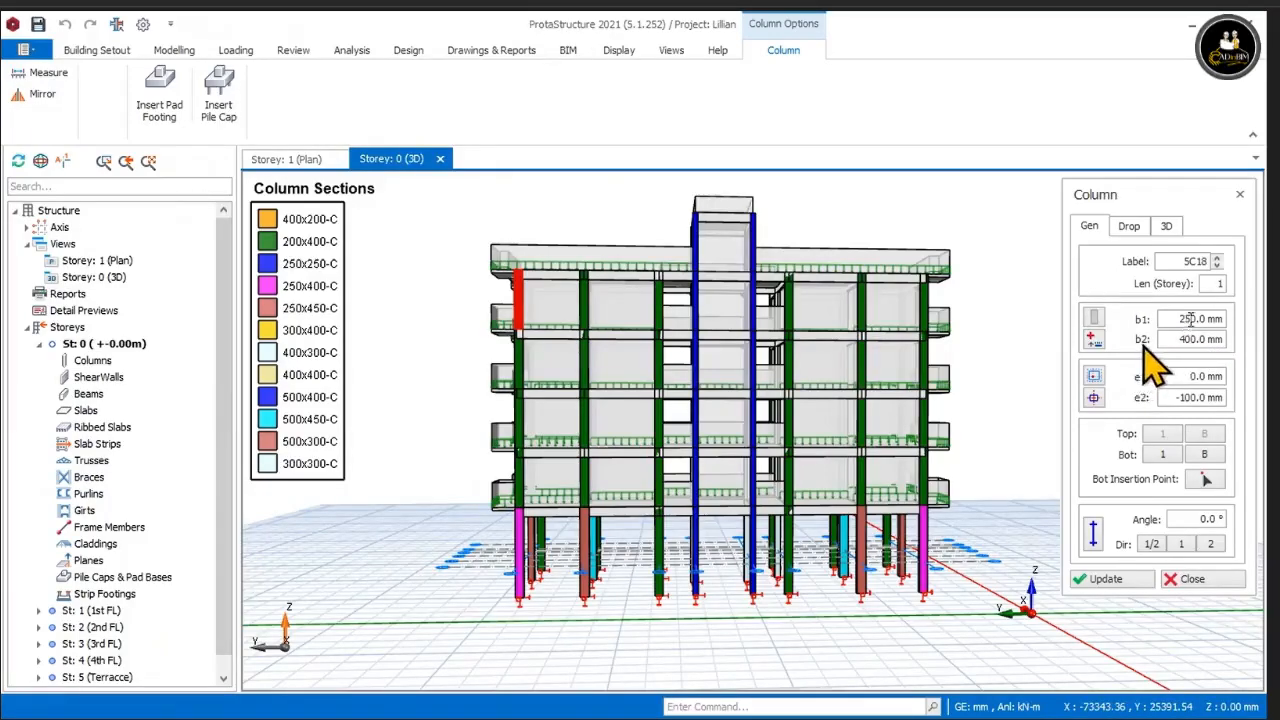
pyautogui.click(1193, 318)
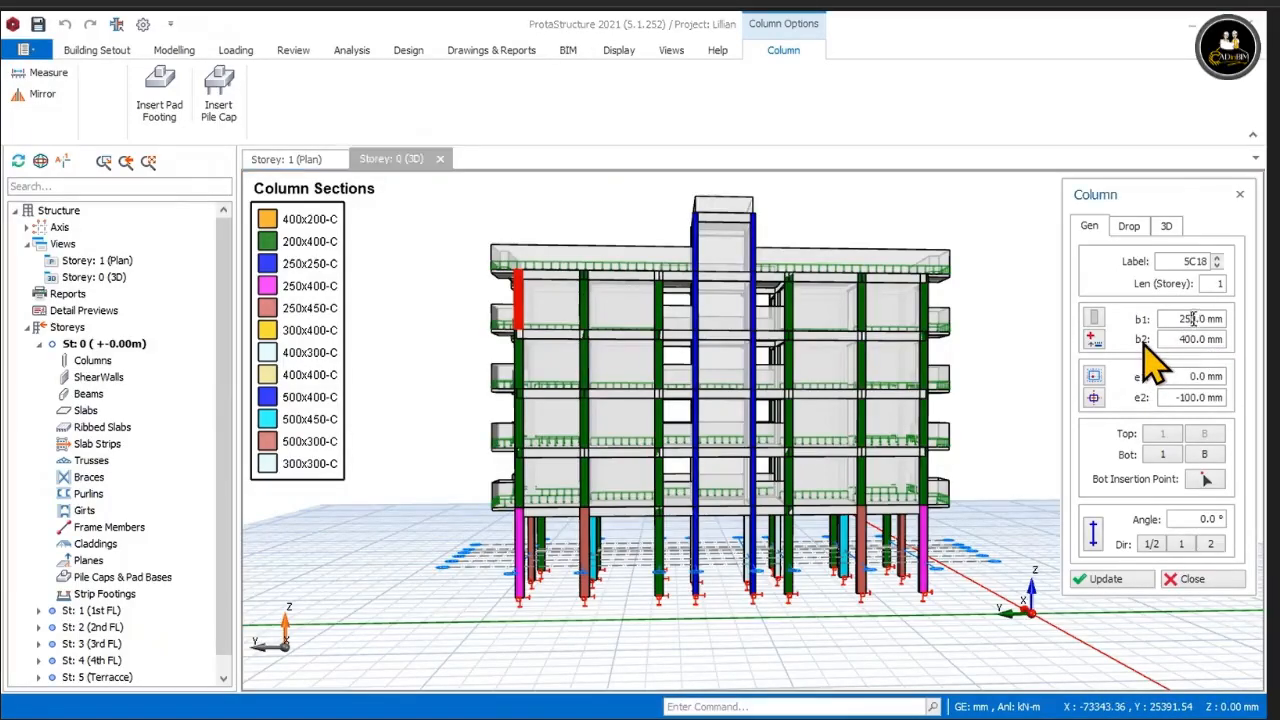
pyautogui.click(1110, 580)
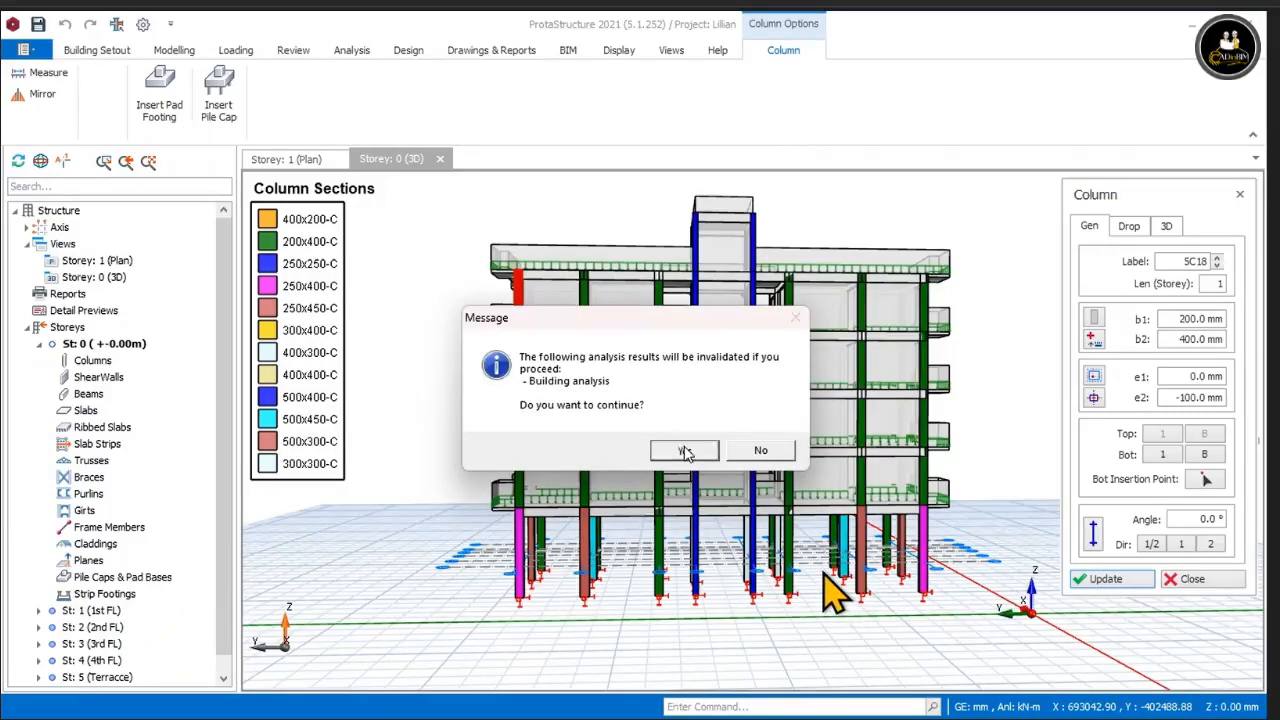
pyautogui.click(684, 450)
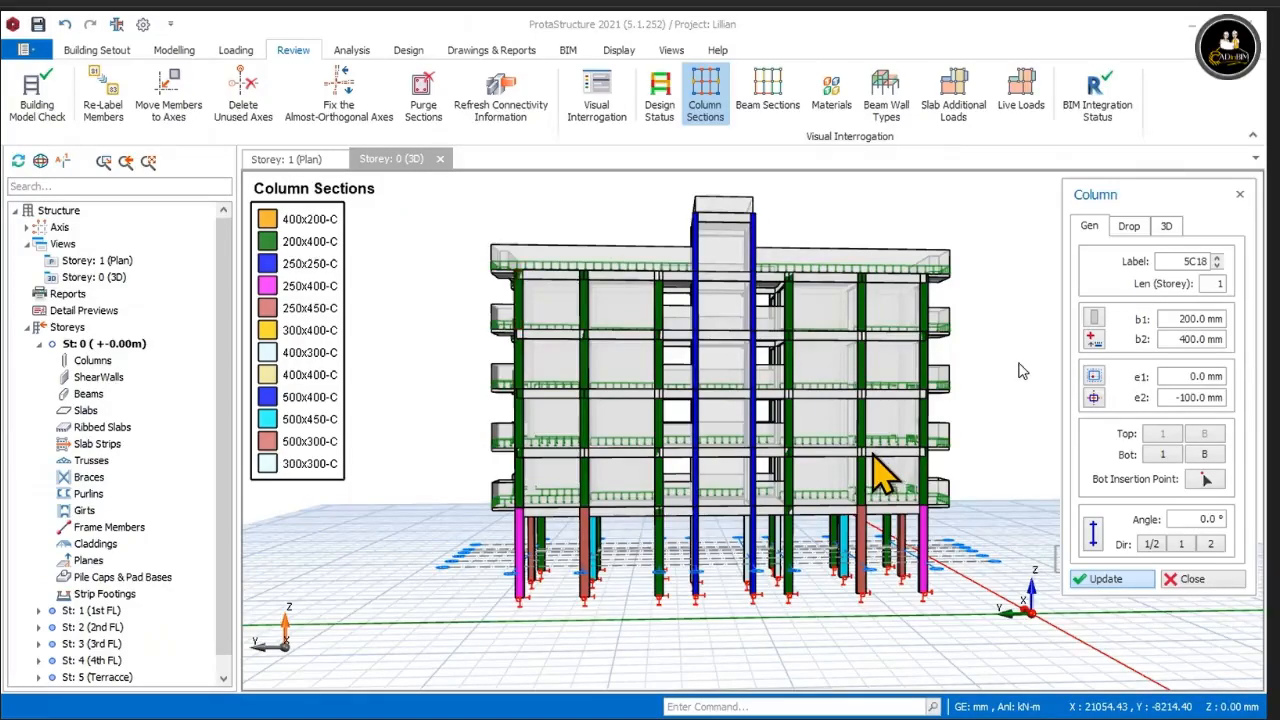
pyautogui.press('Escape')
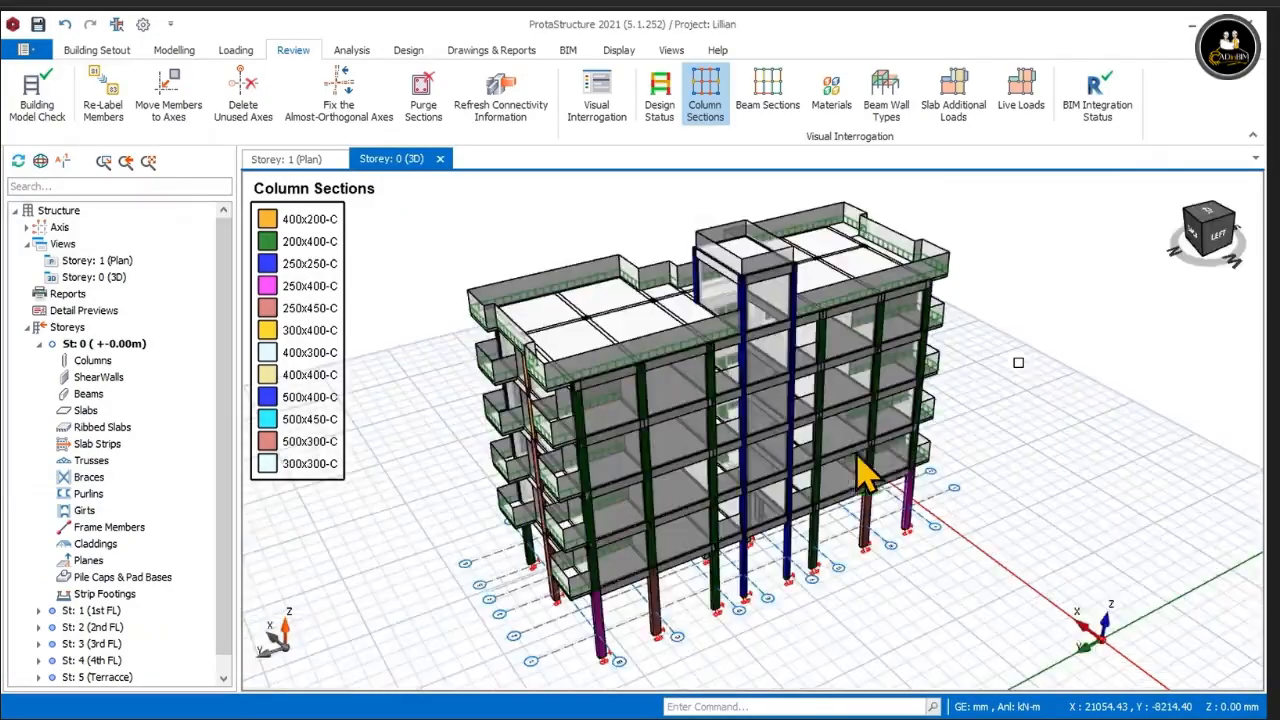
# Step: Examine the column sections on the back elevation, comparing the middle column C17 at storeys 4 and 3
pyautogui.moveTo(1022, 371)
pyautogui.mouseDown(button='middle')
pyautogui.moveTo(1017, 420)
pyautogui.moveTo(1003, 354)
pyautogui.moveTo(862, 381)
pyautogui.moveTo(665, 357)
pyautogui.moveTo(698, 349)
pyautogui.moveTo(503, 357)
pyautogui.mouseUp(button='middle')
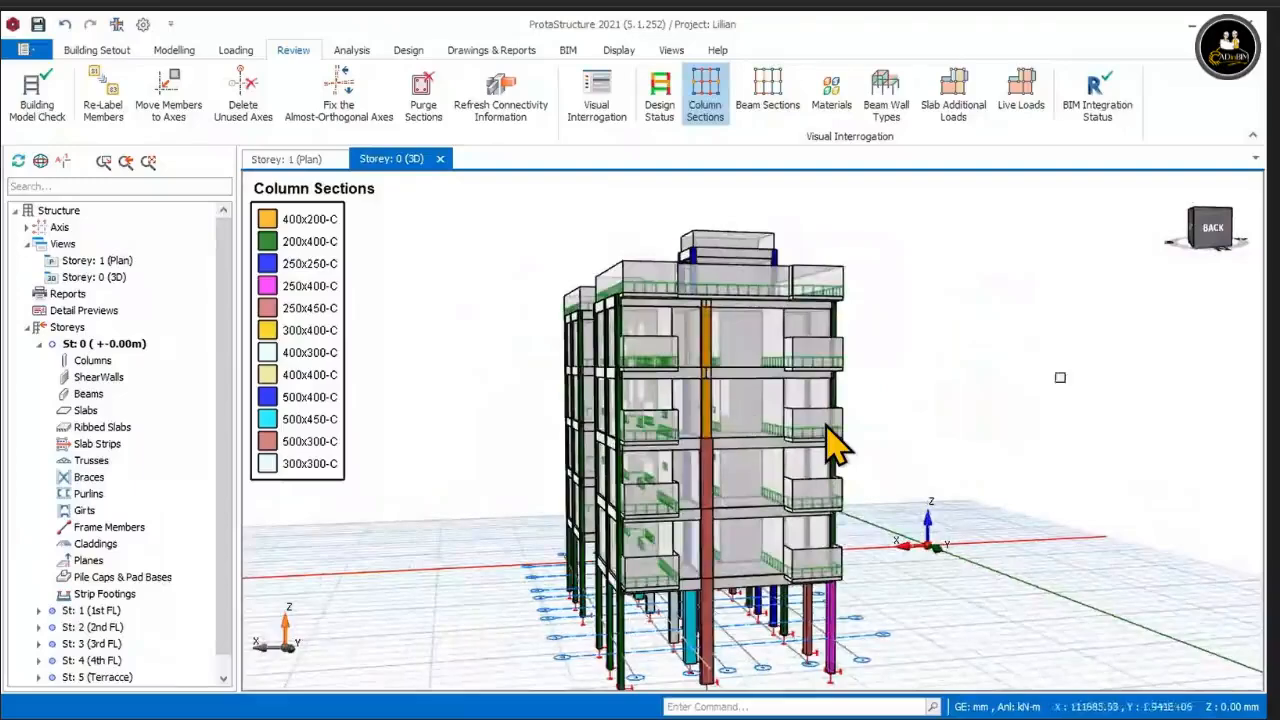
pyautogui.moveTo(766, 451); pyautogui.dragTo(826, 510, button='middle')
pyautogui.moveTo(818, 562)
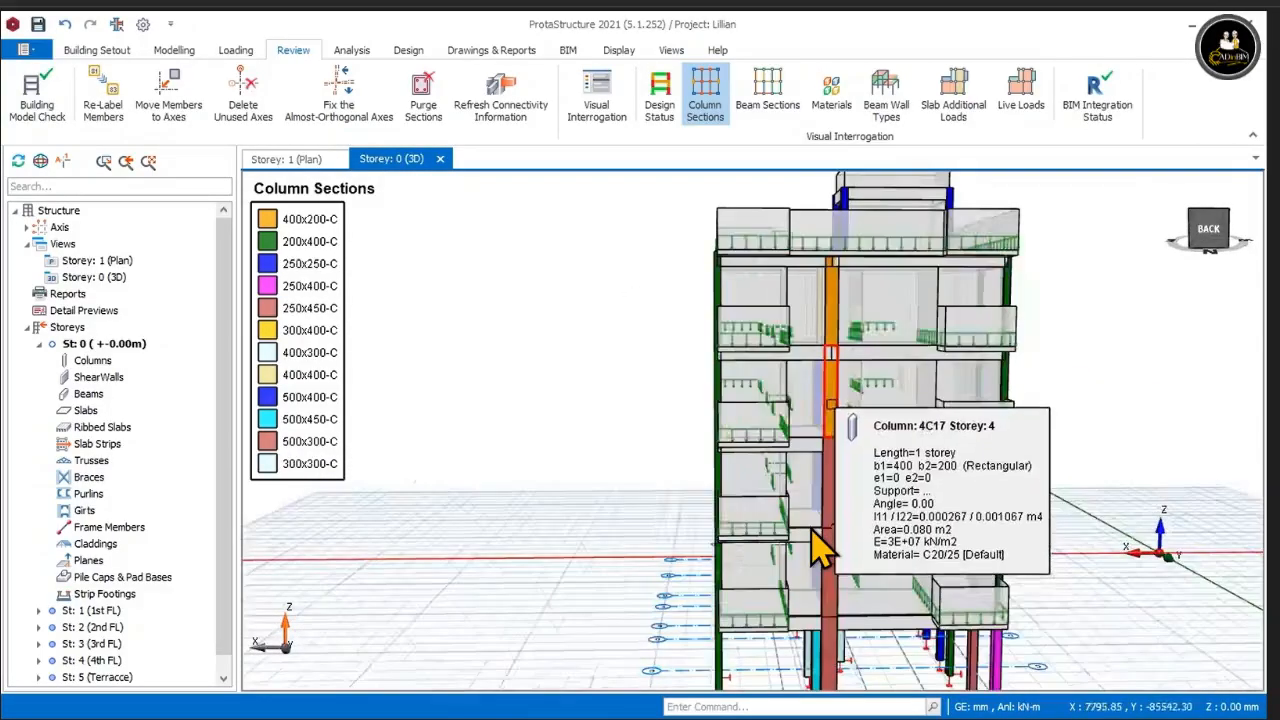
pyautogui.click(818, 548)
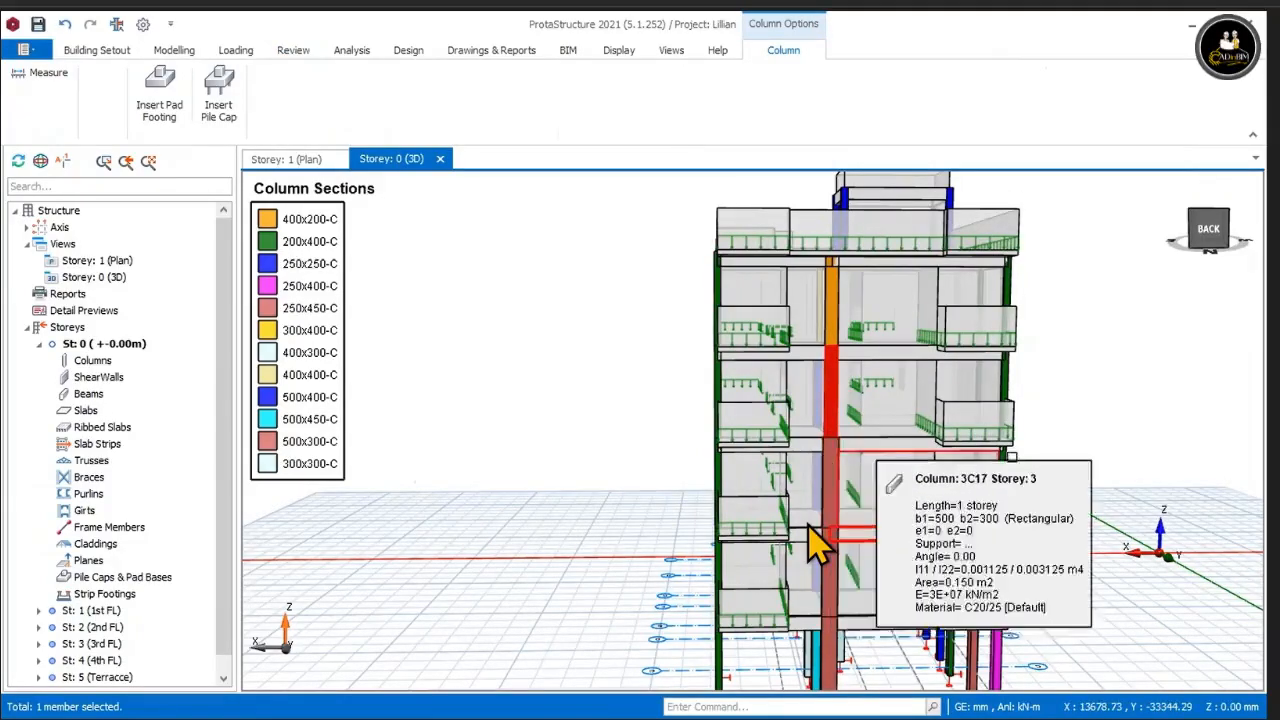
pyautogui.press('Escape')
pyautogui.moveTo(1154, 370); pyautogui.dragTo(1068, 268, button='middle')
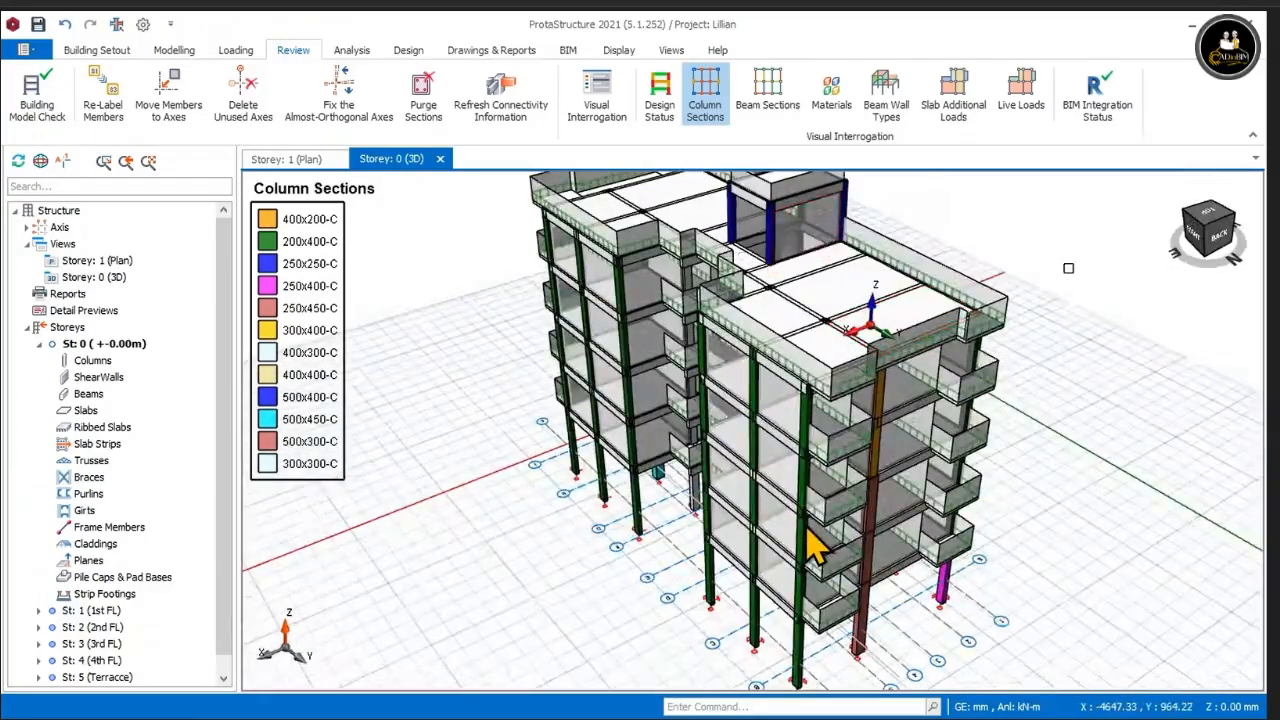
pyautogui.moveTo(1234, 404); pyautogui.dragTo(1153, 357, button='middle')
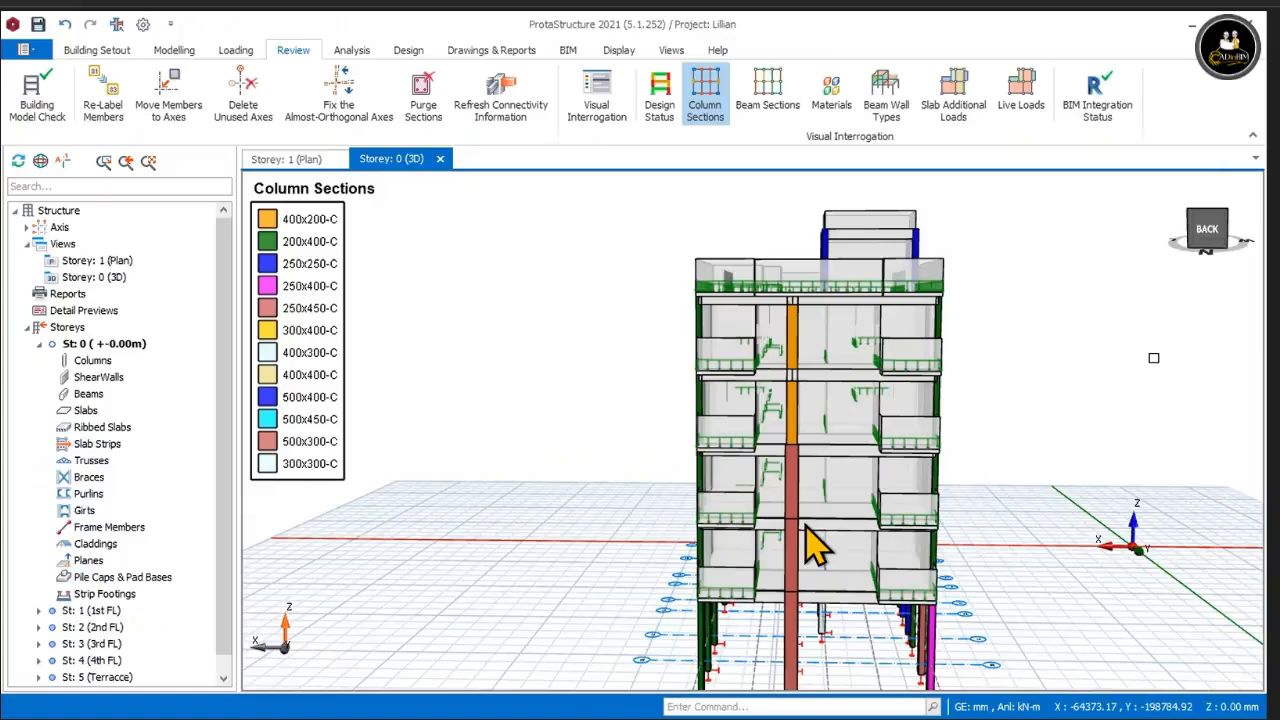
pyautogui.moveTo(1028, 331); pyautogui.dragTo(1064, 341, button='middle')
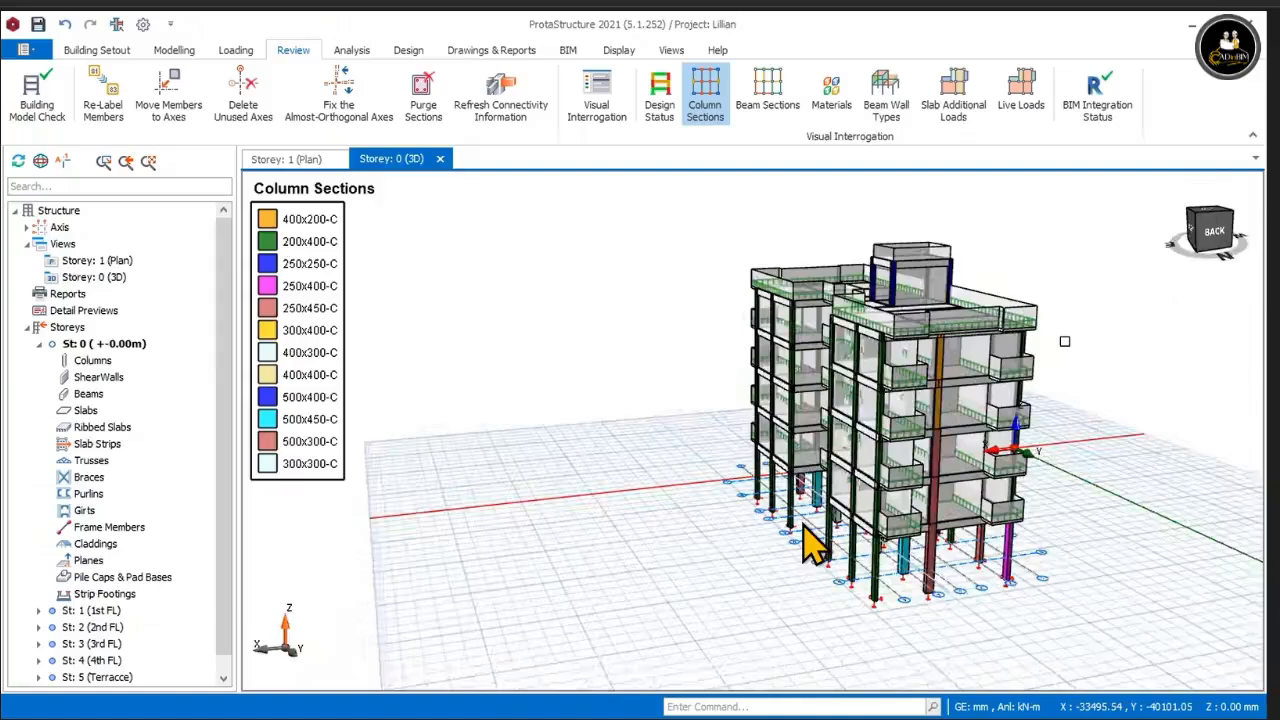
pyautogui.moveTo(1078, 328)
pyautogui.mouseDown(button='middle')
pyautogui.moveTo(883, 303)
pyautogui.moveTo(914, 336)
pyautogui.moveTo(877, 337)
pyautogui.moveTo(880, 316)
pyautogui.moveTo(897, 311)
pyautogui.moveTo(1006, 325)
pyautogui.moveTo(957, 362)
pyautogui.moveTo(903, 346)
pyautogui.moveTo(917, 320)
pyautogui.moveTo(906, 322)
pyautogui.mouseUp(button='middle')
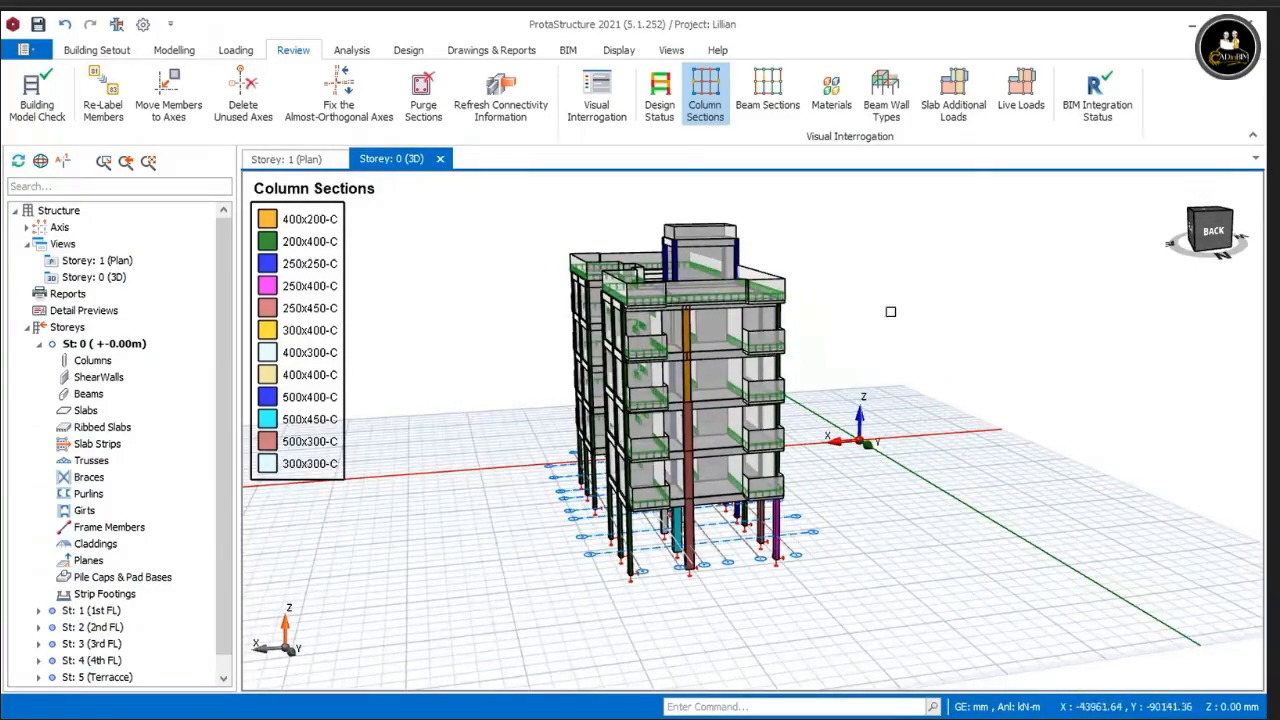
# Step: Inspect the back elevation's middle column at storey 3, the storey below it and the lowest storey, leaving nothing selected
pyautogui.scroll(3, 619, 604)
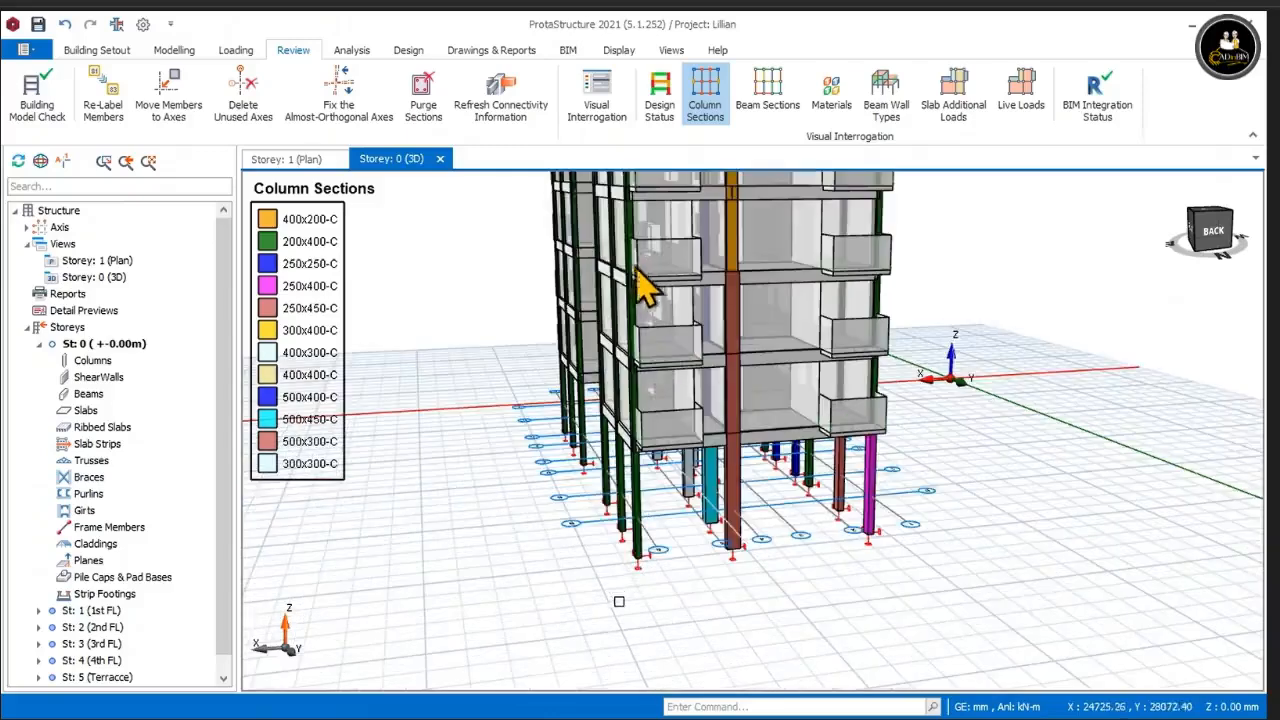
pyautogui.moveTo(619, 604); pyautogui.dragTo(473, 520, button='middle')
pyautogui.scroll(2, 461, 535)
pyautogui.press('super+w')
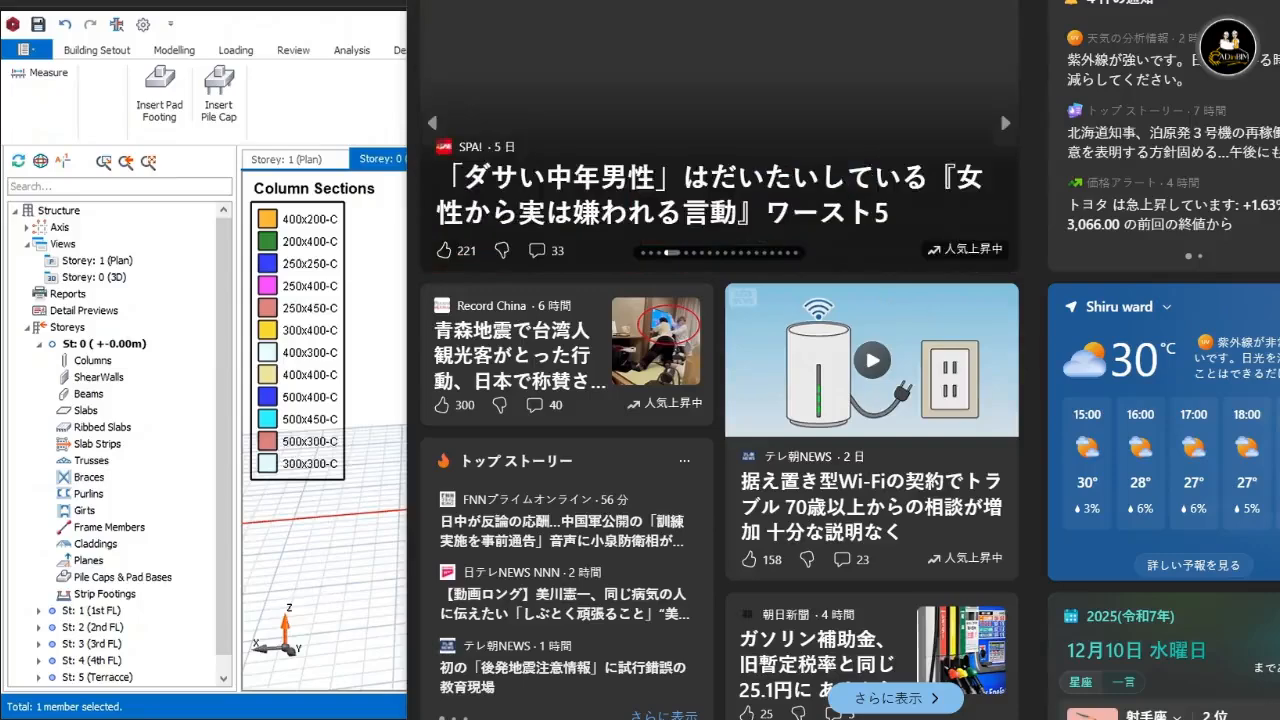
pyautogui.click(75, 165)
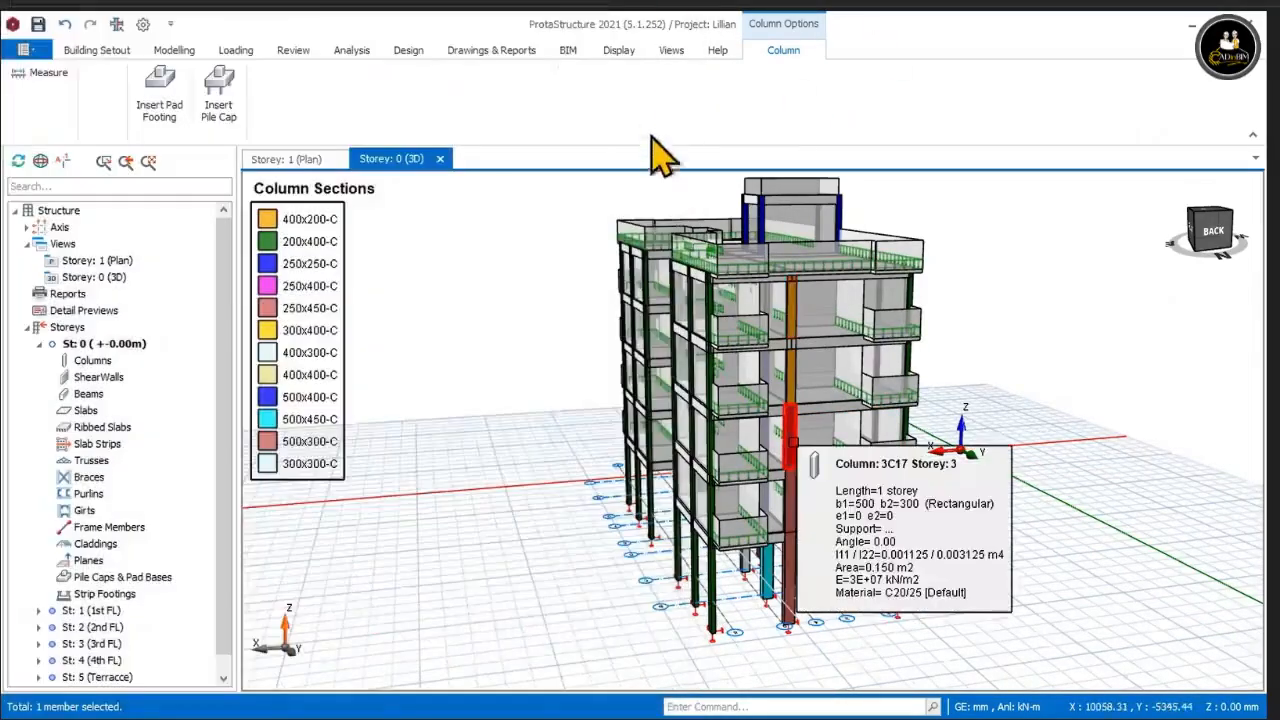
pyautogui.scroll(2, 795, 275)
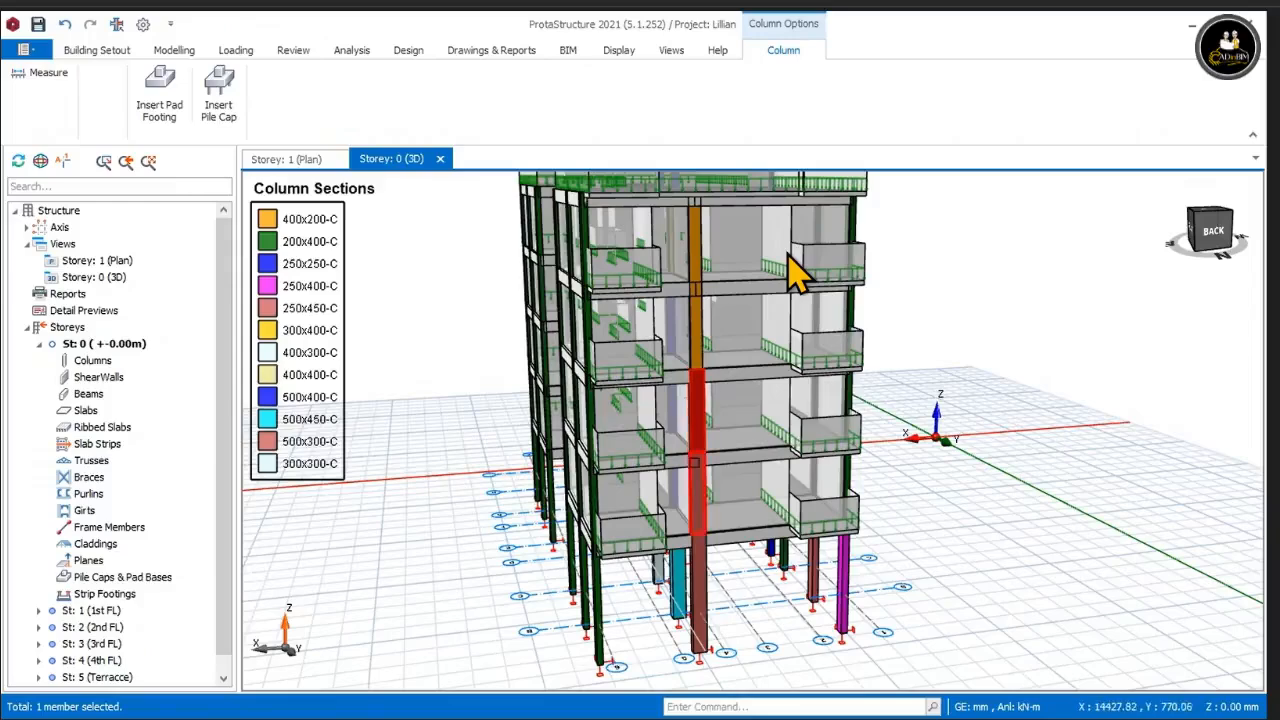
pyautogui.moveTo(753, 477)
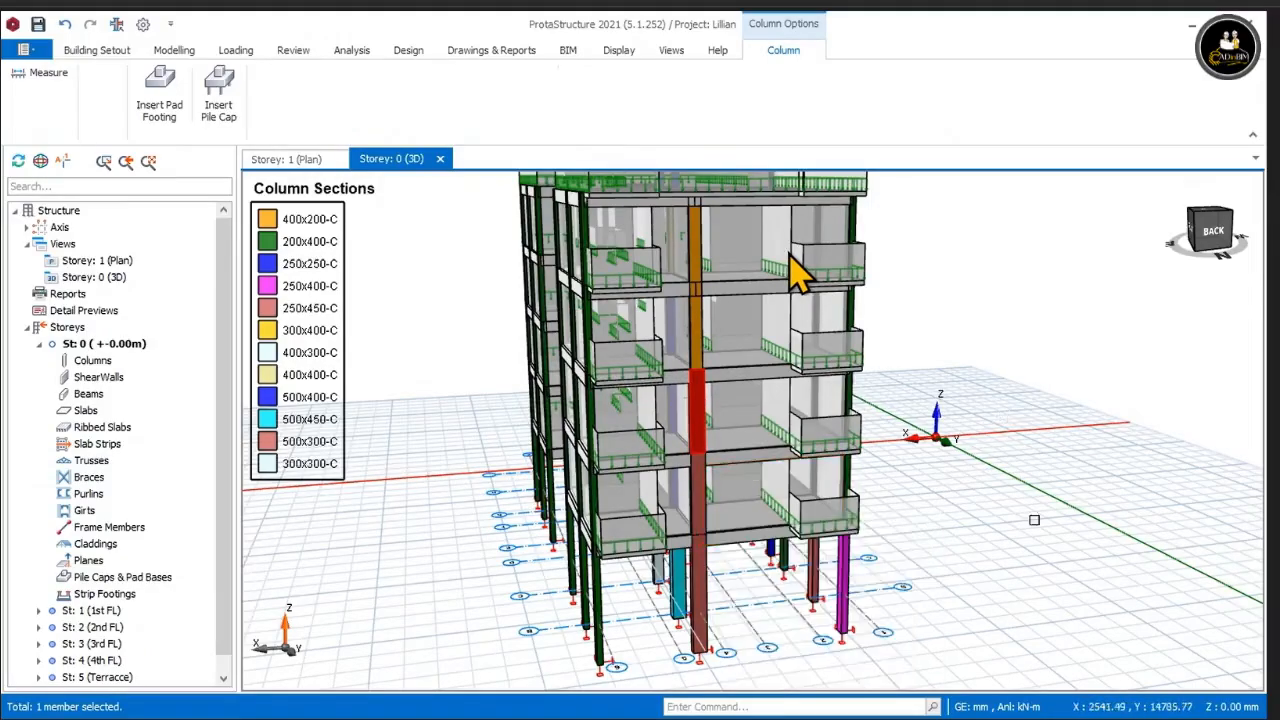
pyautogui.press('Escape')
pyautogui.rightClick(993, 533)
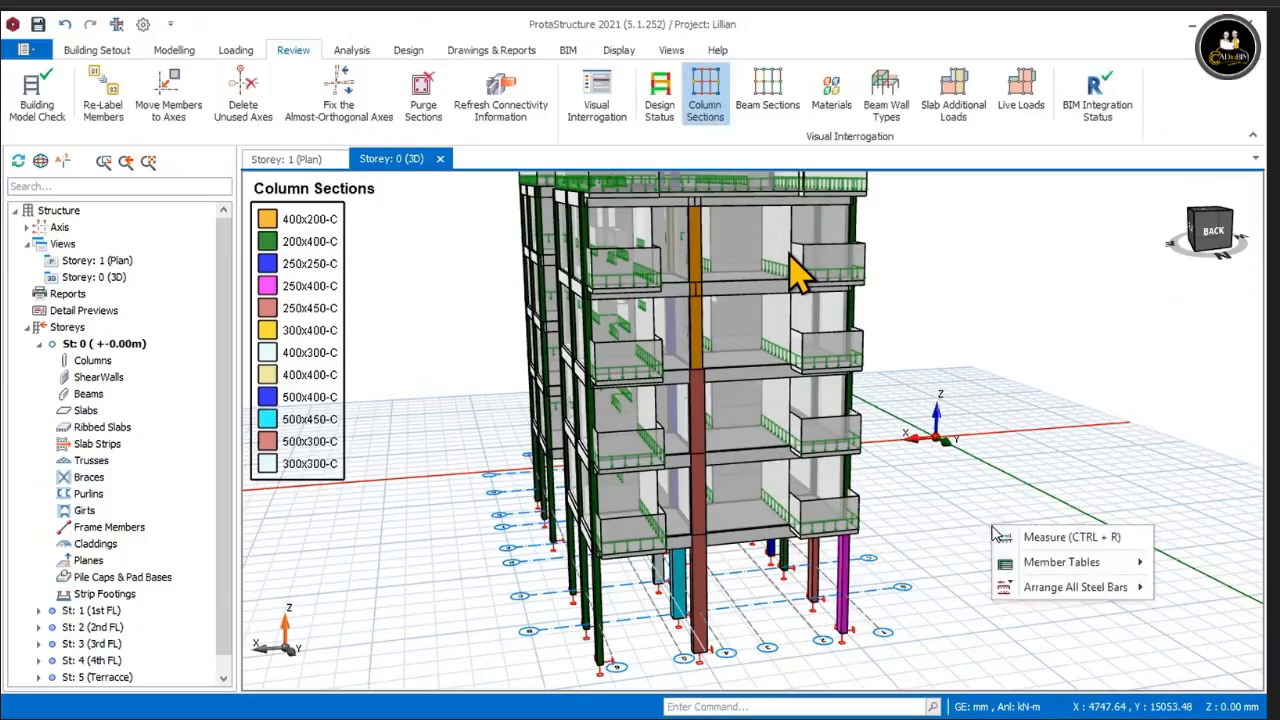
pyautogui.click(951, 487)
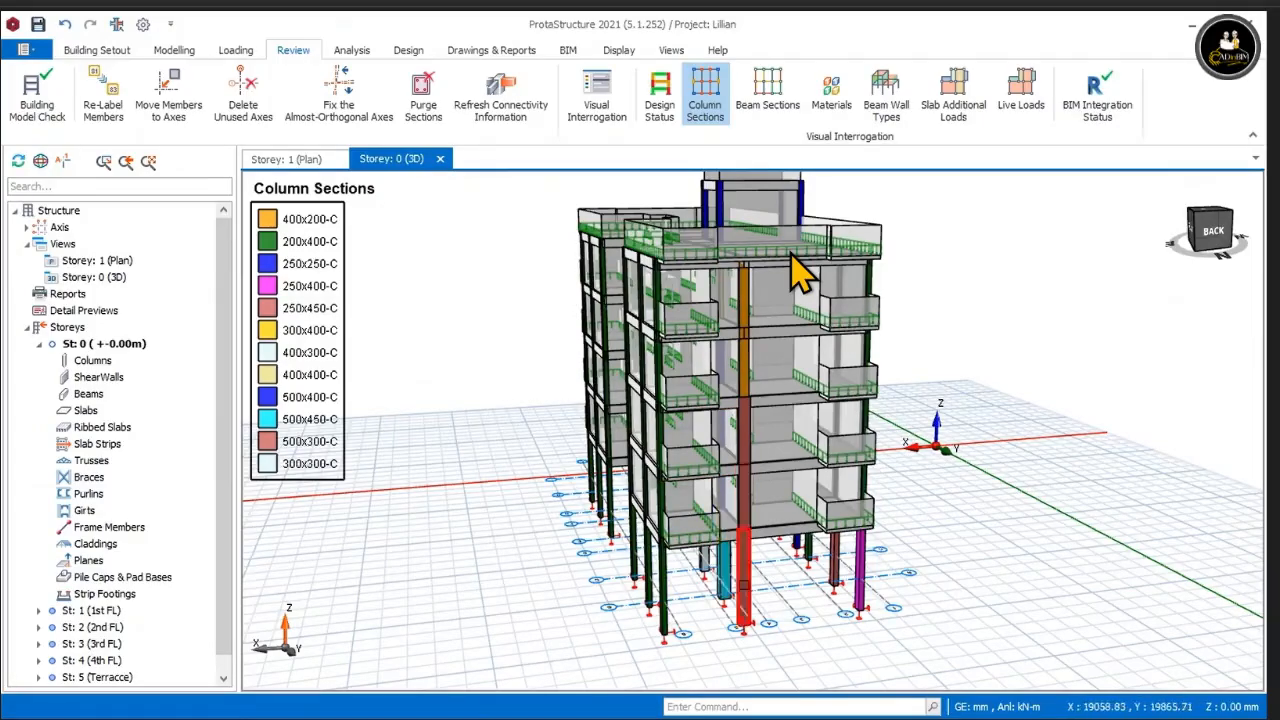
pyautogui.moveTo(742, 583)
pyautogui.click(797, 268)
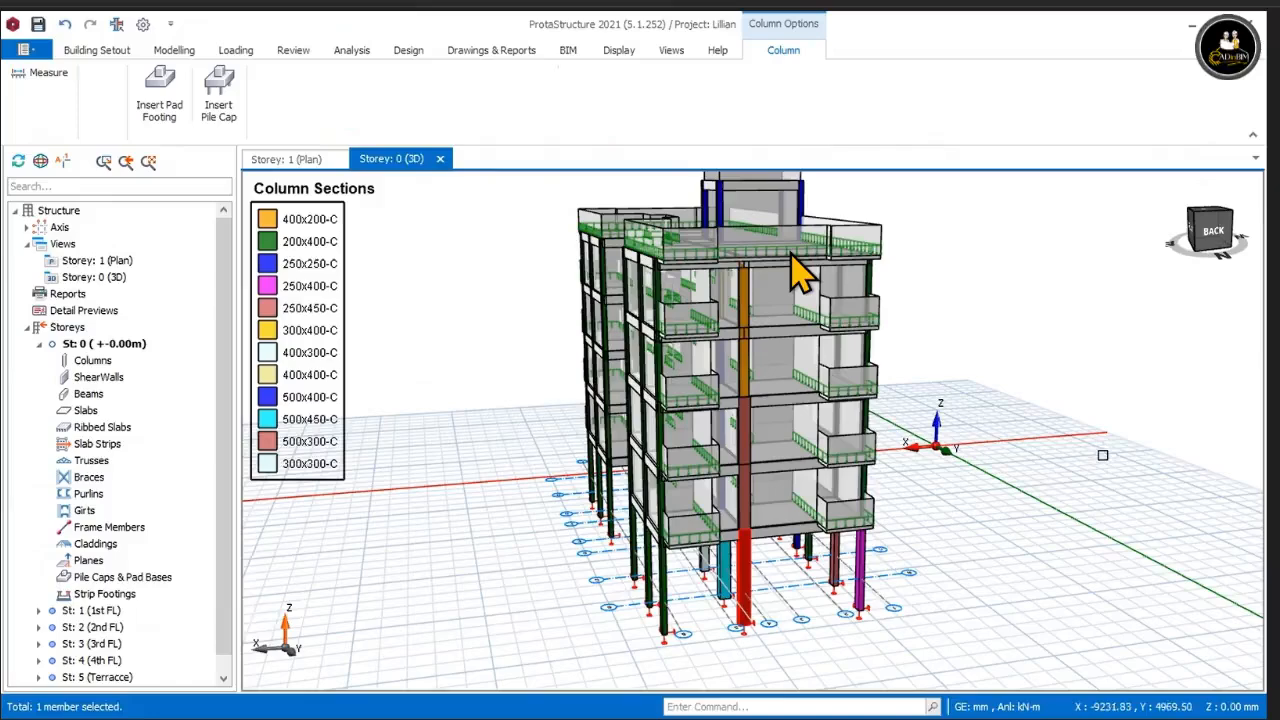
pyautogui.press('Escape')
# Step: Select column 3C17 on storey 3 and open the Generate Storey operation for it
pyautogui.moveTo(748, 426)
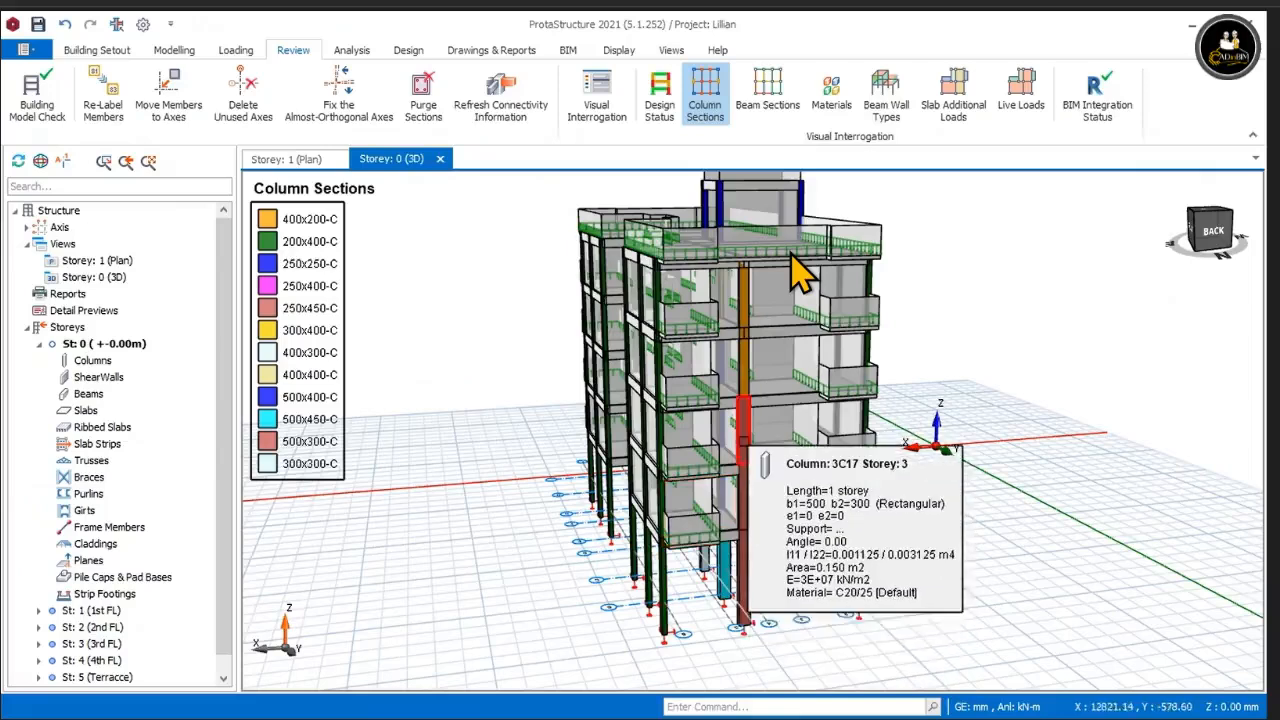
pyautogui.click(797, 272)
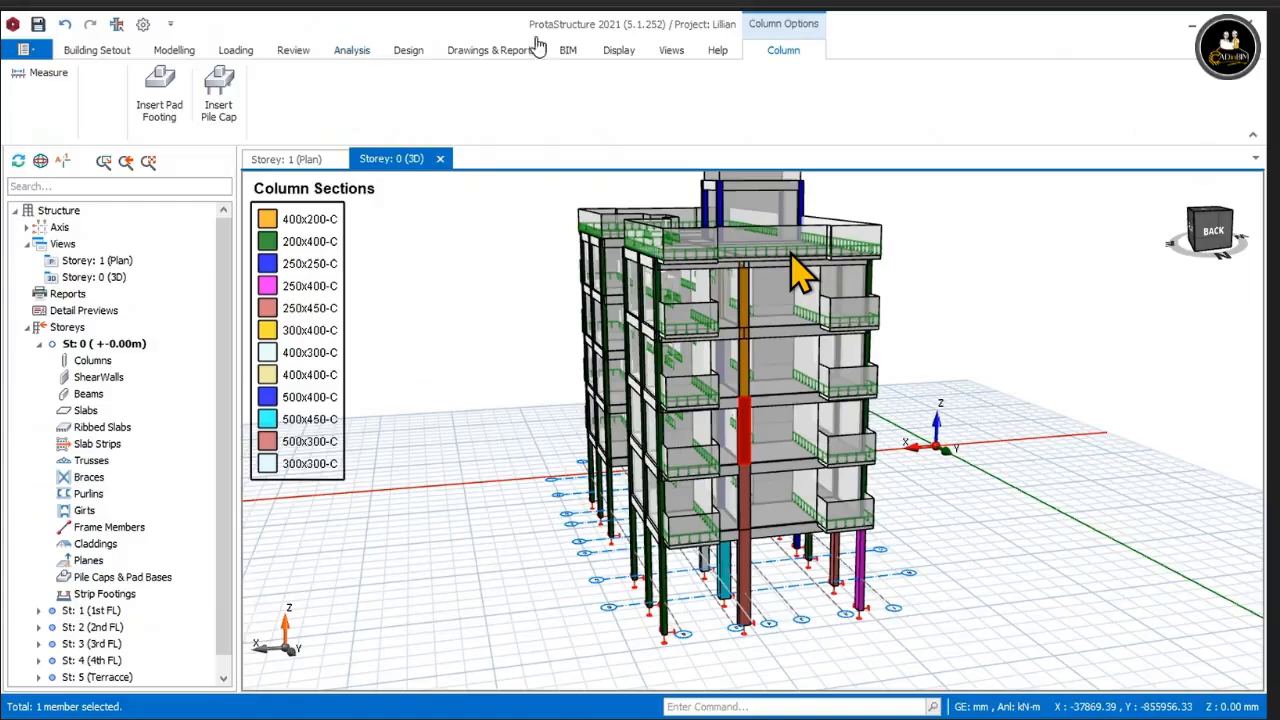
pyautogui.click(103, 56)
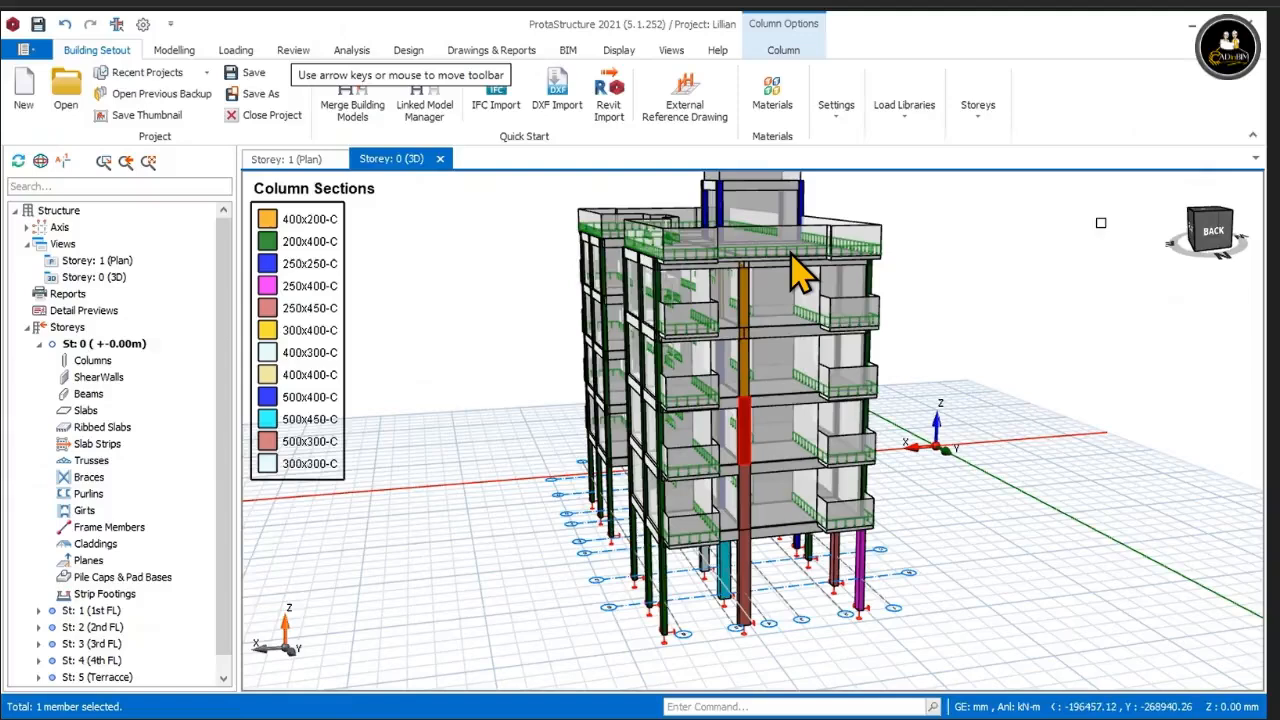
pyautogui.click(980, 120)
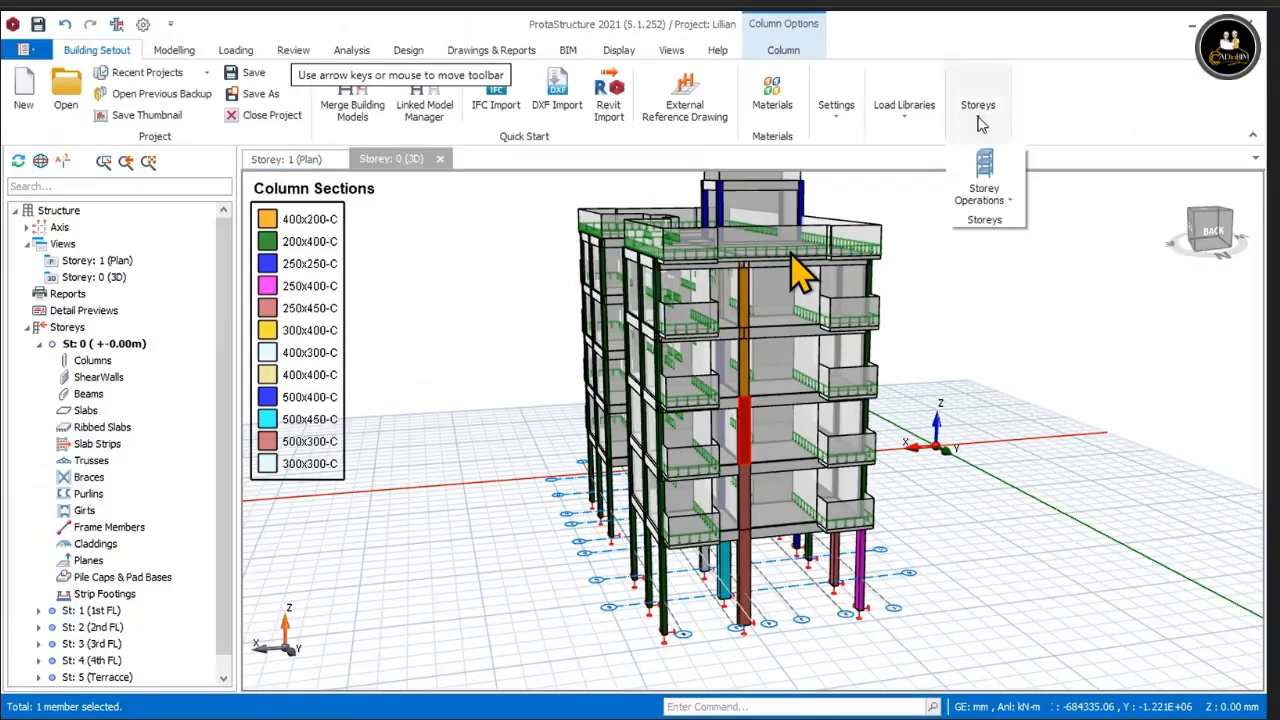
pyautogui.click(1012, 200)
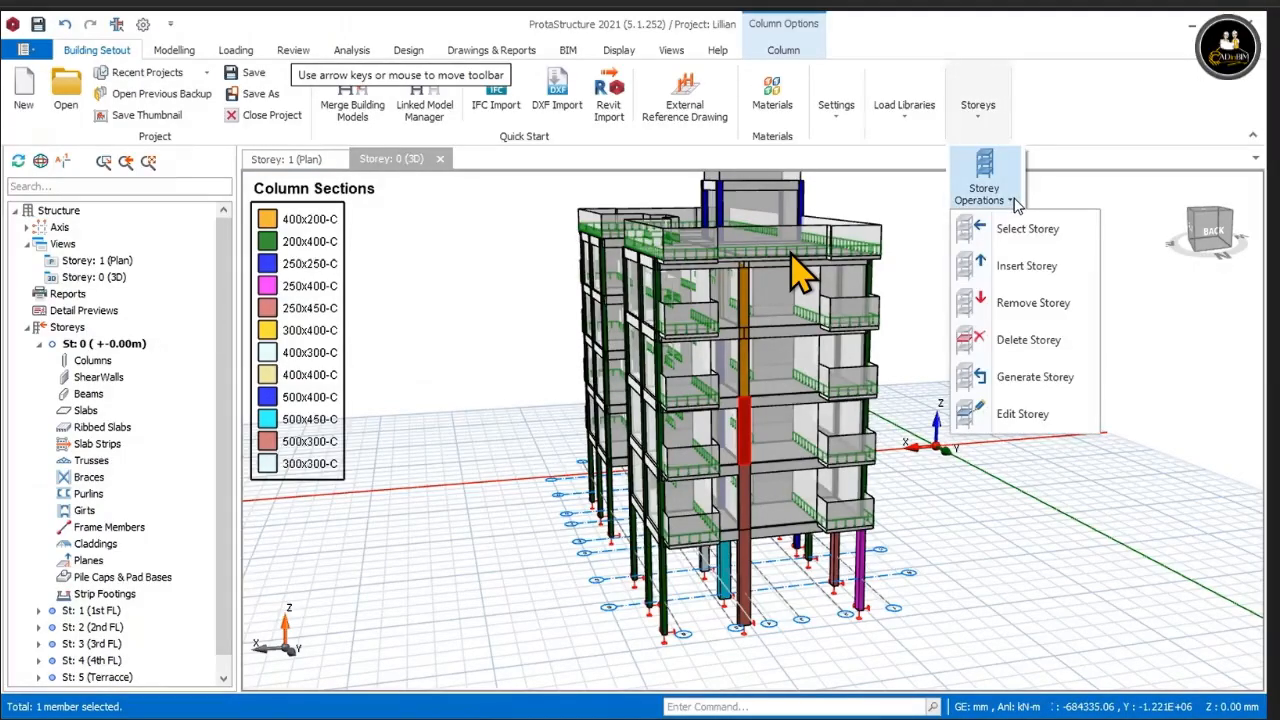
pyautogui.click(1034, 378)
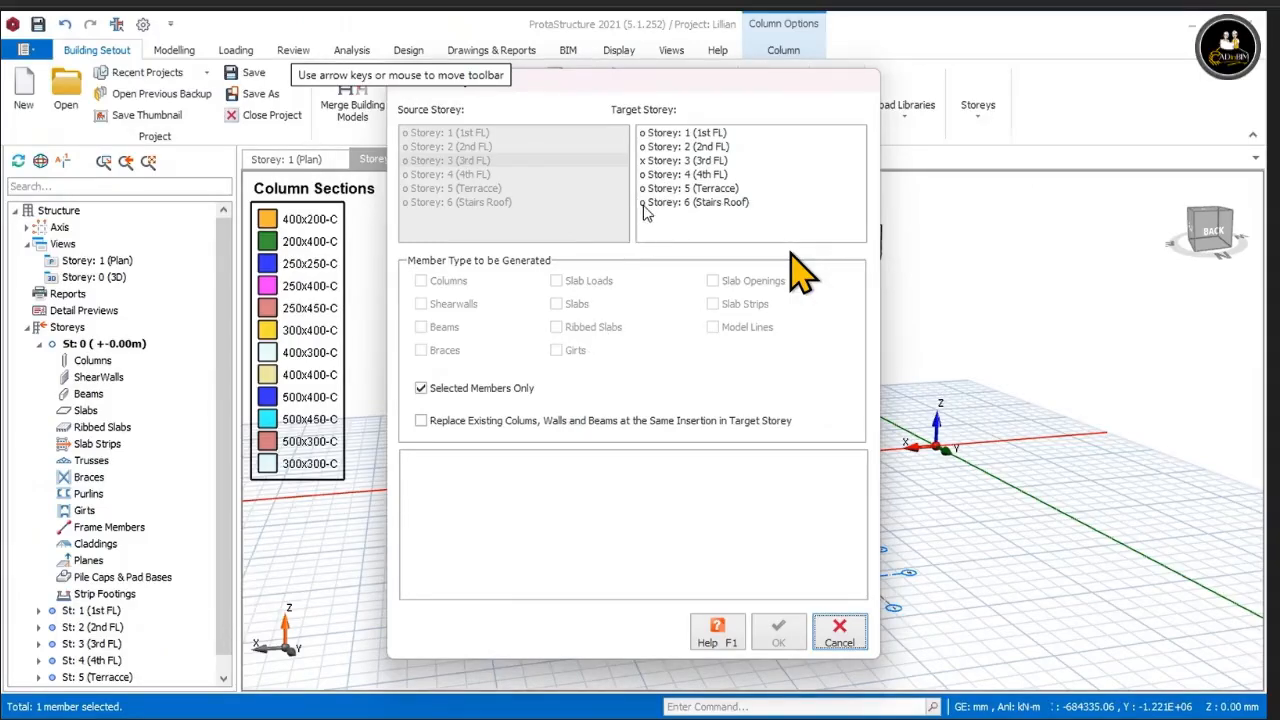
# Step: Generate only the selected storey 3 column on storeys 4 (4th FL) and 5 (Terracce), replacing existing members at the same insertion
pyautogui.click(658, 177)
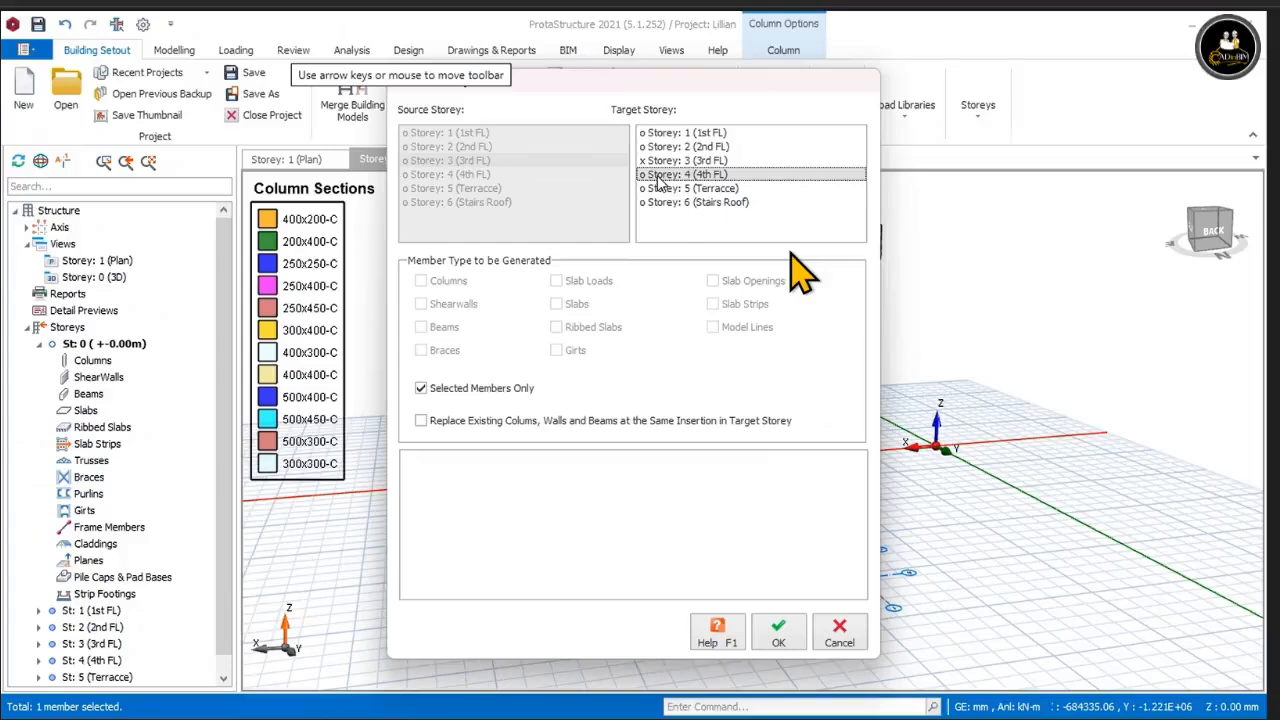
pyautogui.click(658, 190)
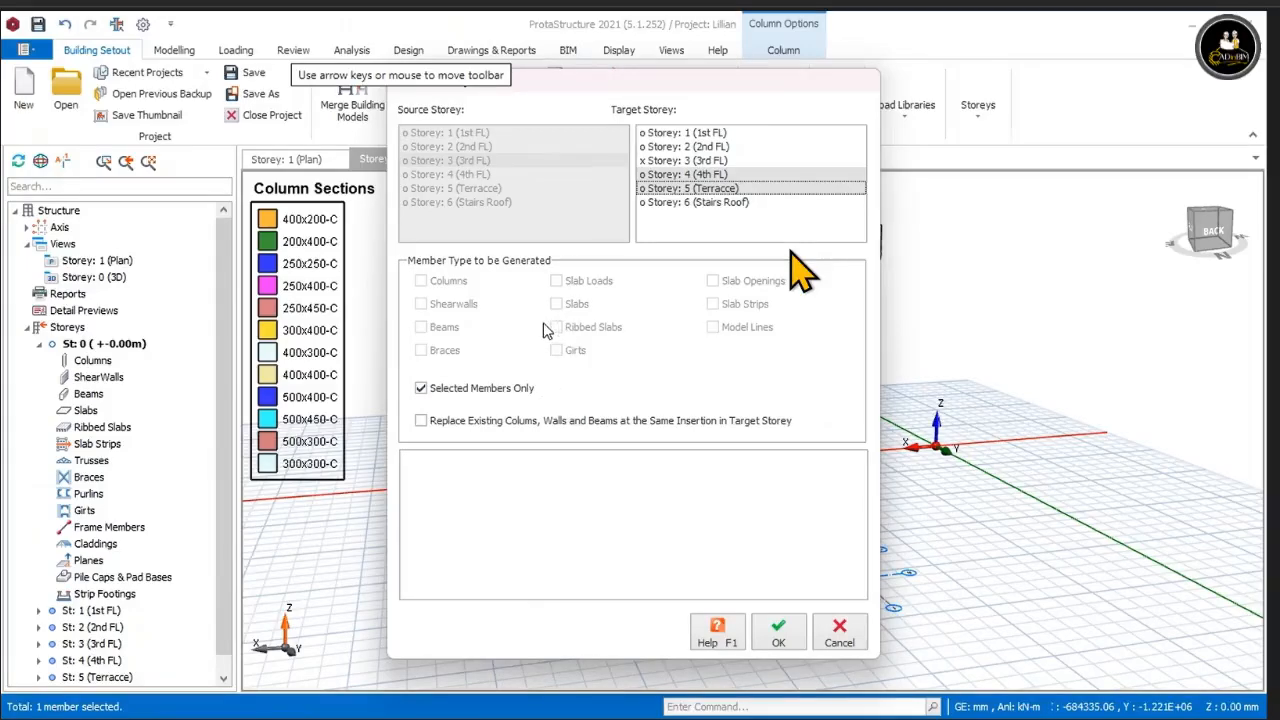
pyautogui.click(422, 422)
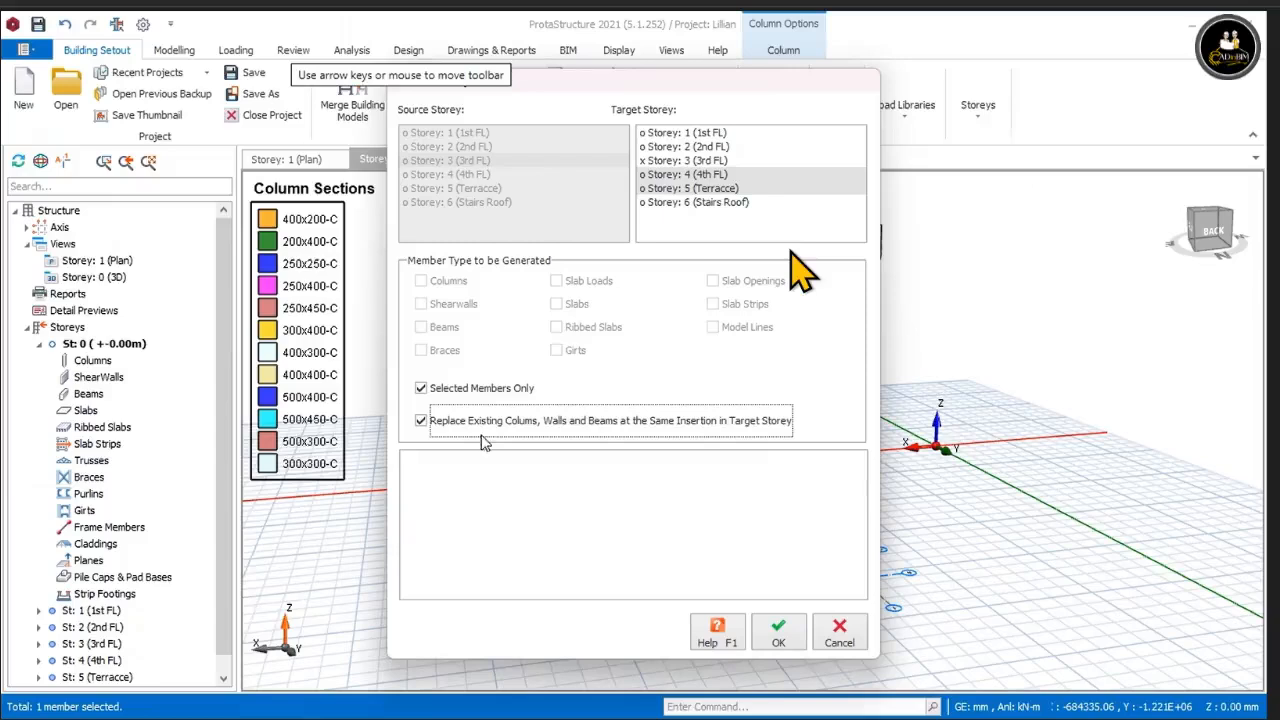
pyautogui.click(779, 634)
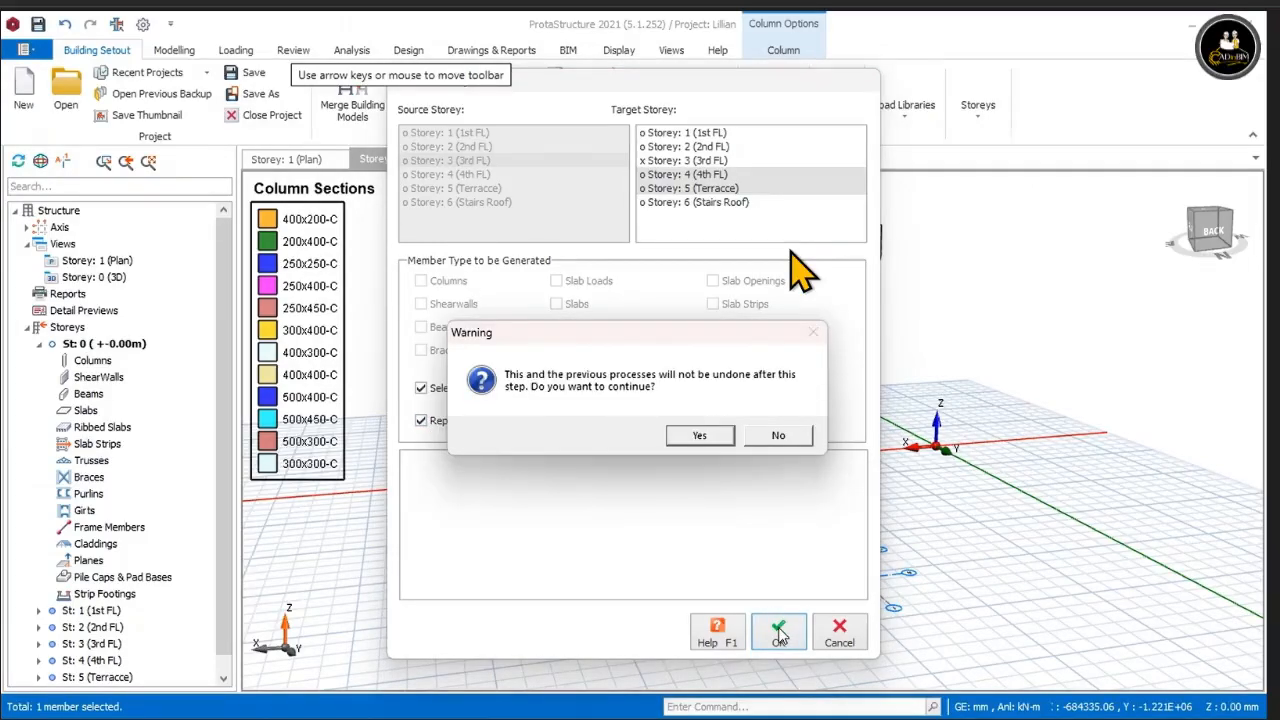
pyautogui.click(690, 437)
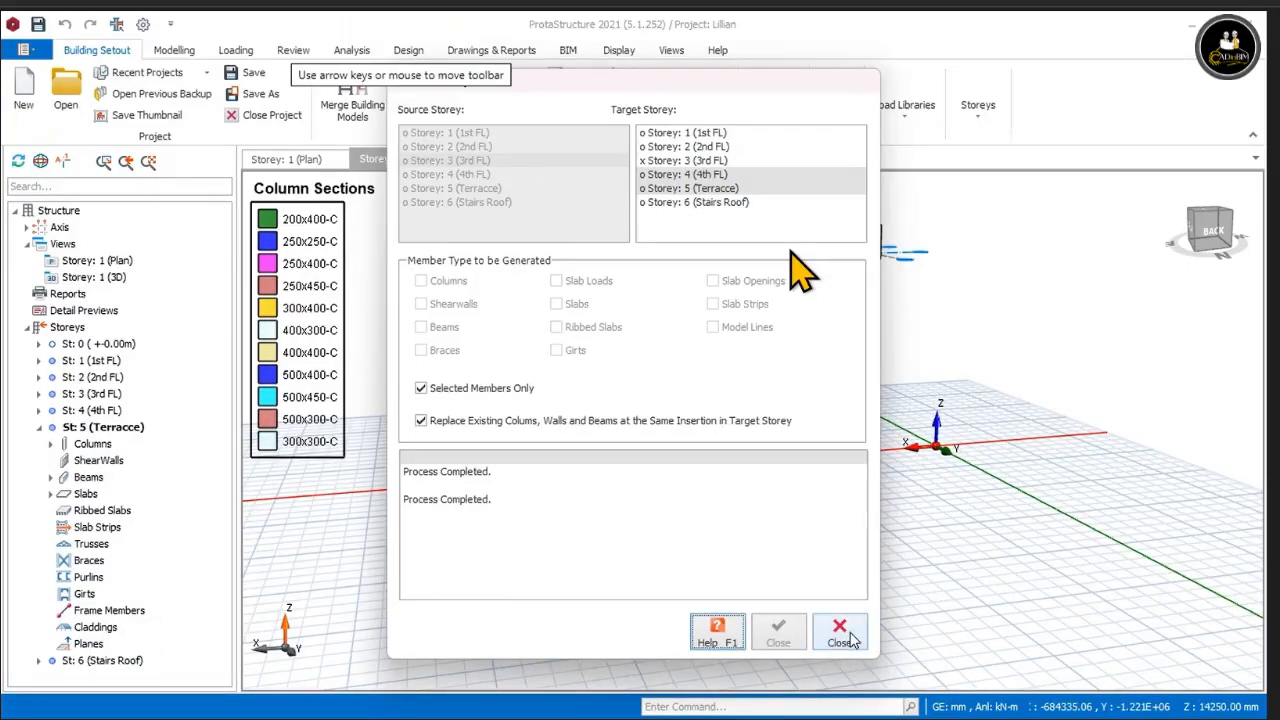
pyautogui.click(840, 633)
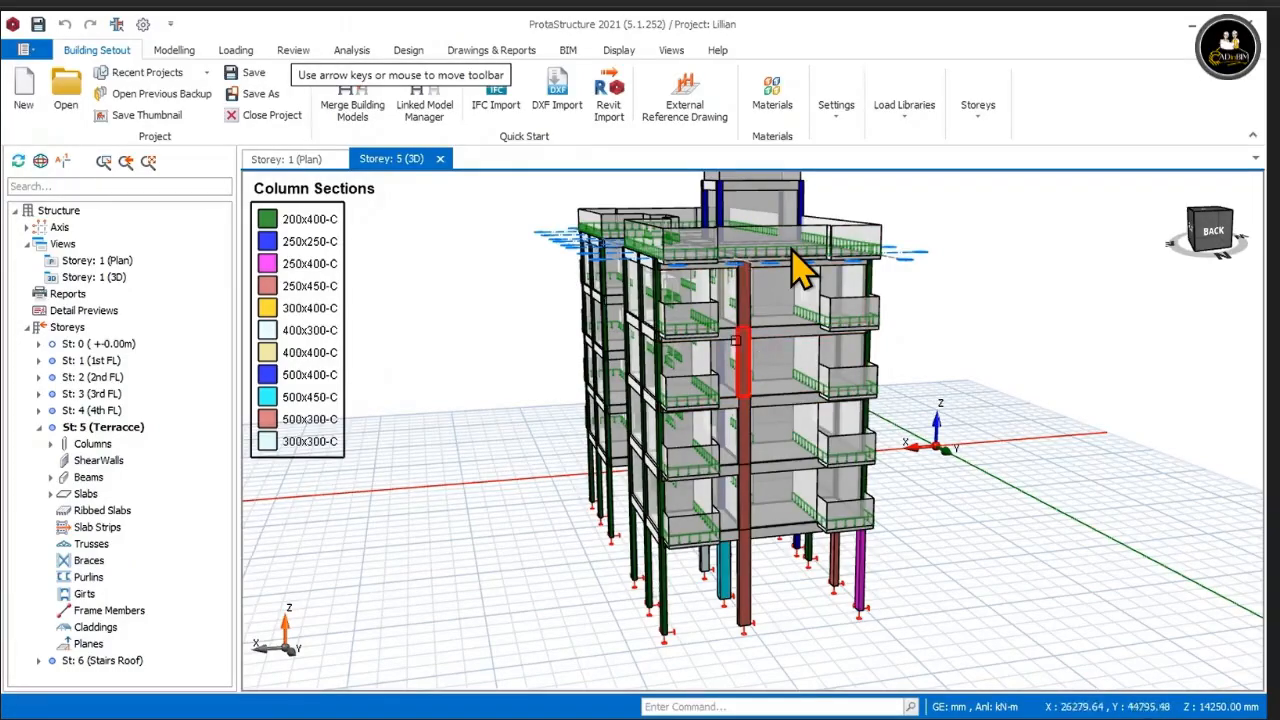
# Step: Examine the column sections along the back and left sides of the building
pyautogui.moveTo(941, 357)
pyautogui.mouseDown(button='middle')
pyautogui.moveTo(979, 344)
pyautogui.moveTo(971, 363)
pyautogui.moveTo(858, 372)
pyautogui.moveTo(846, 337)
pyautogui.moveTo(875, 356)
pyautogui.moveTo(951, 354)
pyautogui.moveTo(938, 376)
pyautogui.moveTo(945, 360)
pyautogui.mouseUp(button='middle')
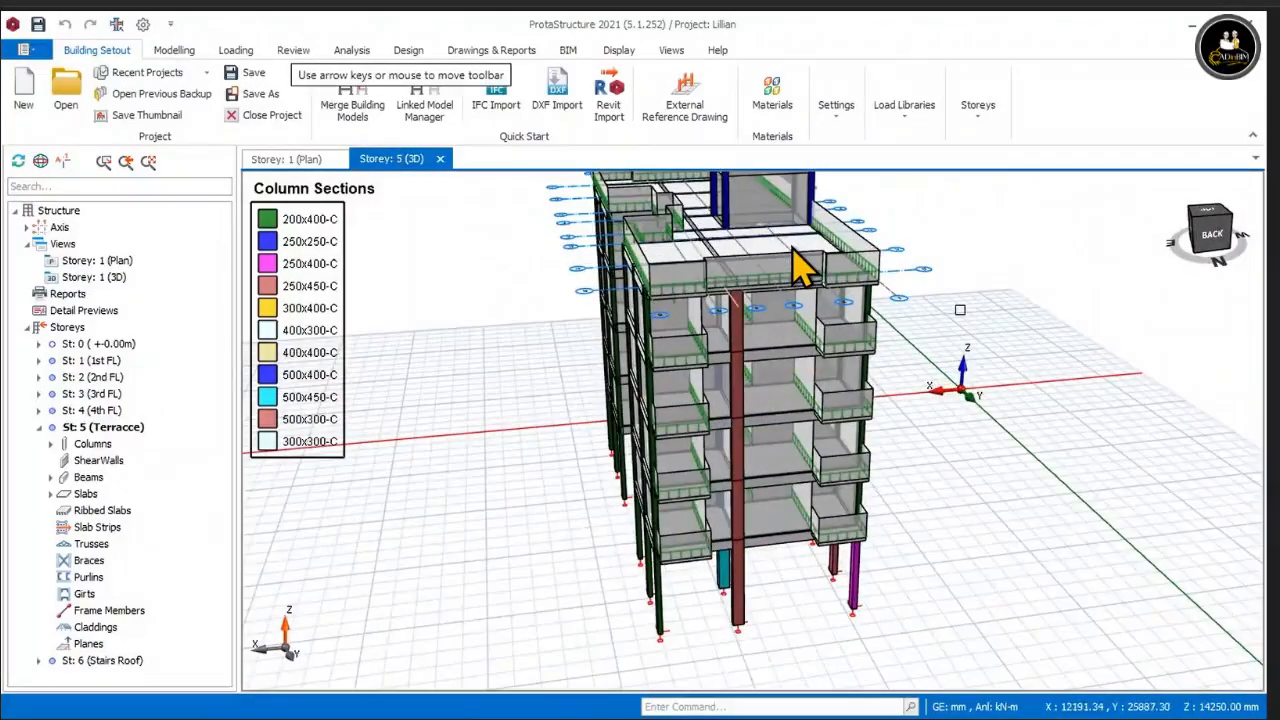
pyautogui.moveTo(960, 310)
pyautogui.mouseDown(button='middle')
pyautogui.moveTo(1089, 286)
pyautogui.moveTo(1009, 308)
pyautogui.moveTo(830, 290)
pyautogui.mouseUp(button='middle')
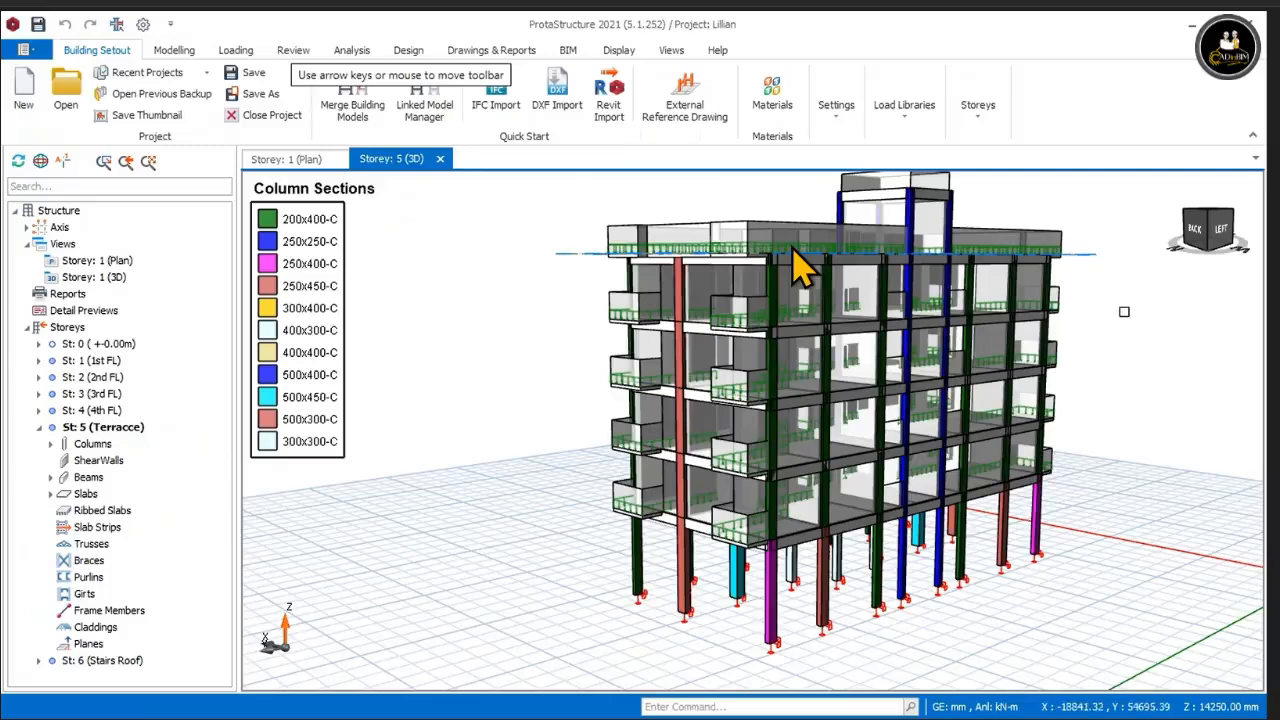
pyautogui.moveTo(1124, 311); pyautogui.dragTo(1074, 351, button='middle')
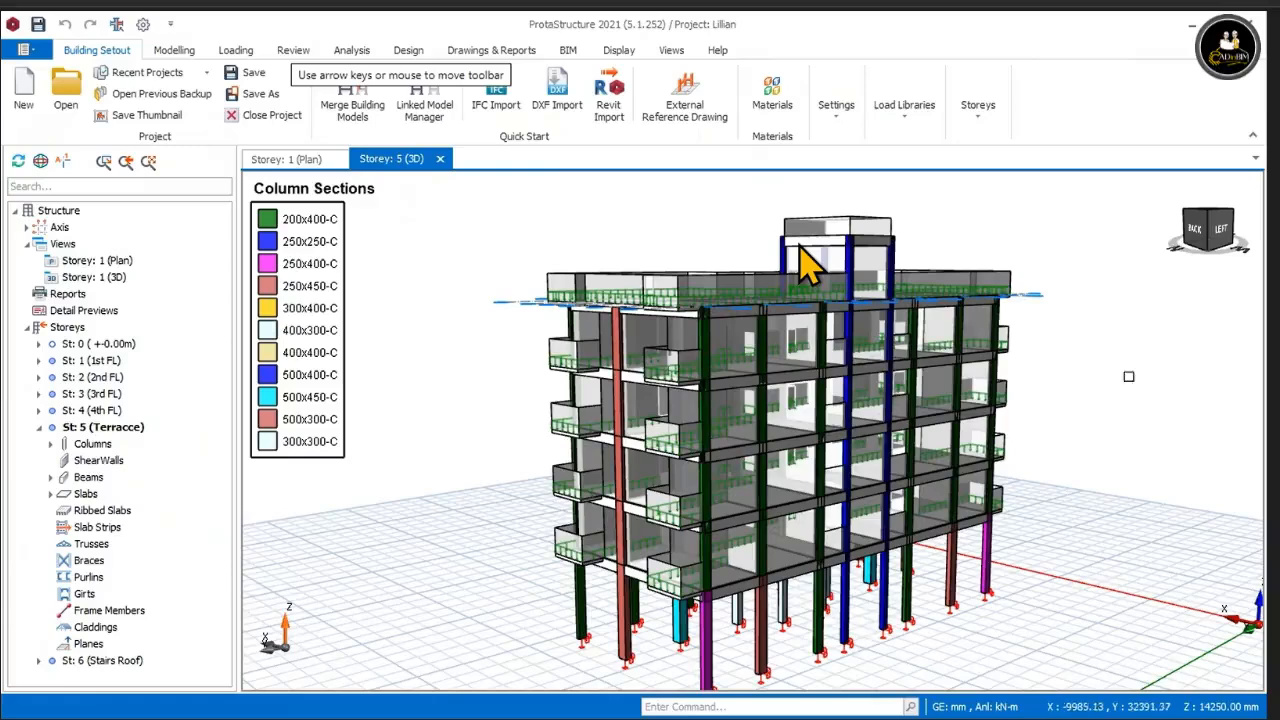
# Step: Colour the beams of the 3D model by section and show the model in the maximised window
pyautogui.doubleClick(226, 32)
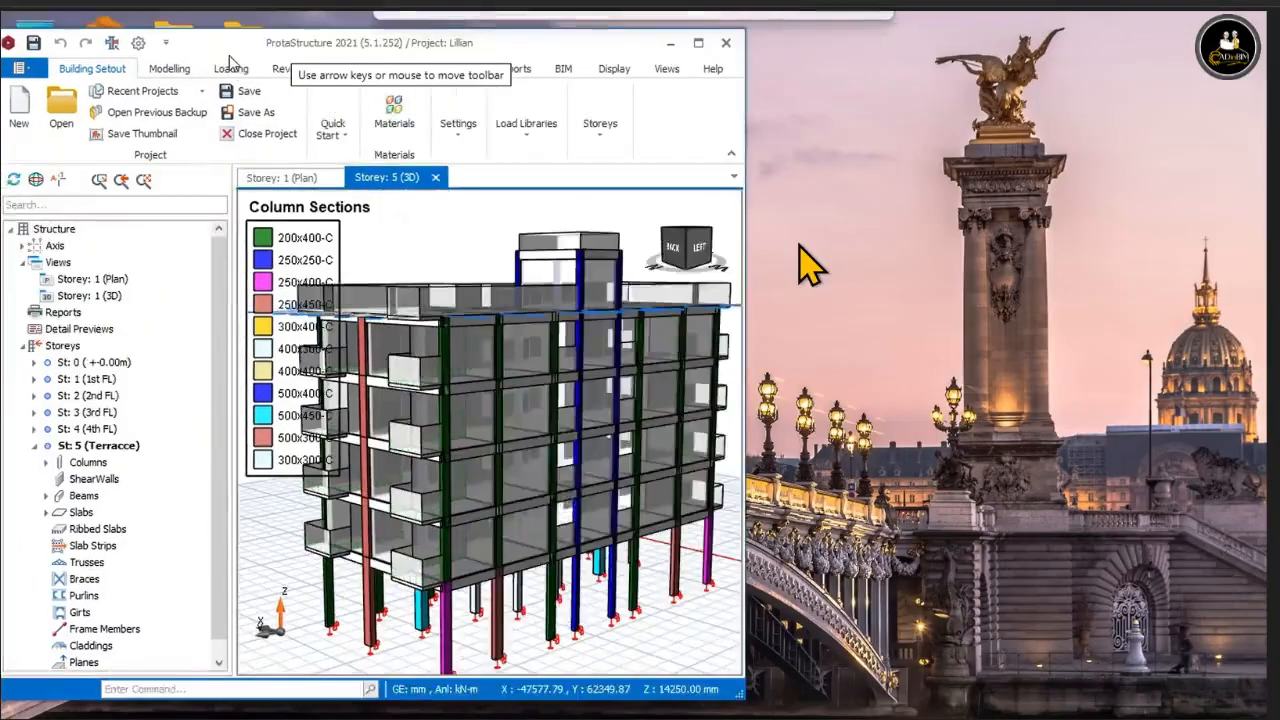
pyautogui.moveTo(233, 35); pyautogui.dragTo(235, 102)
pyautogui.moveTo(749, 195); pyautogui.dragTo(1256, 195)
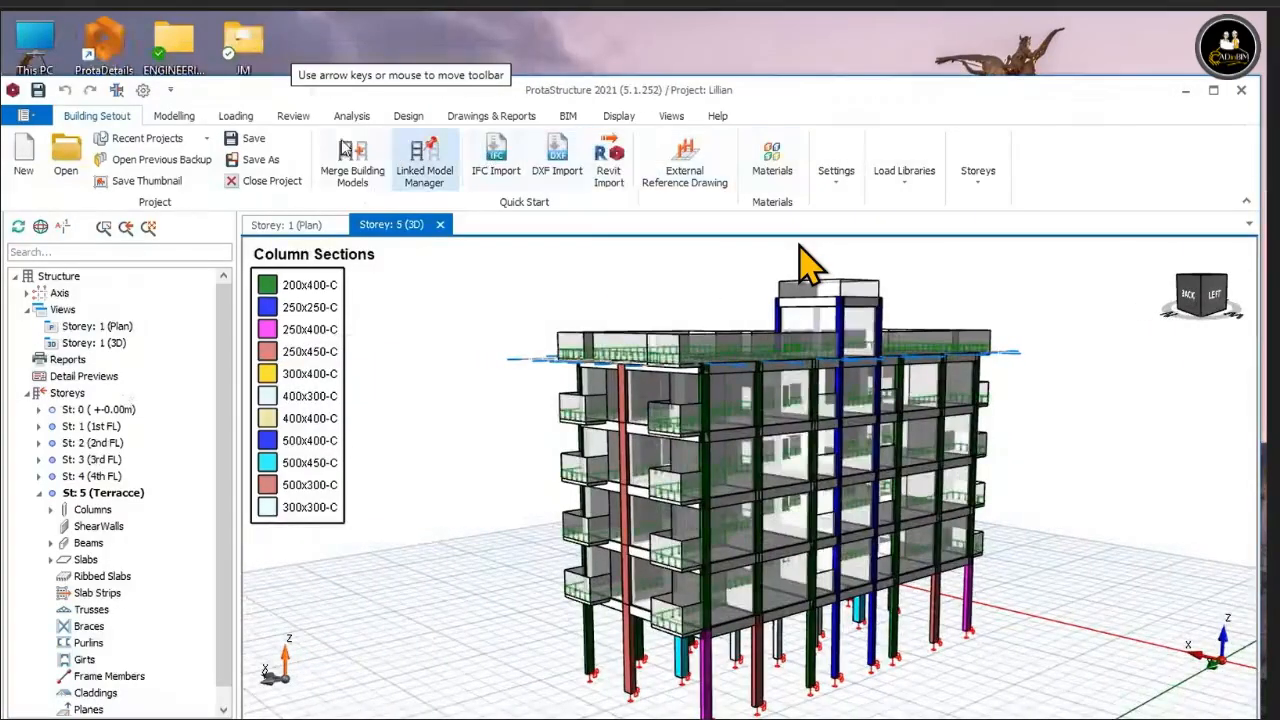
pyautogui.click(302, 121)
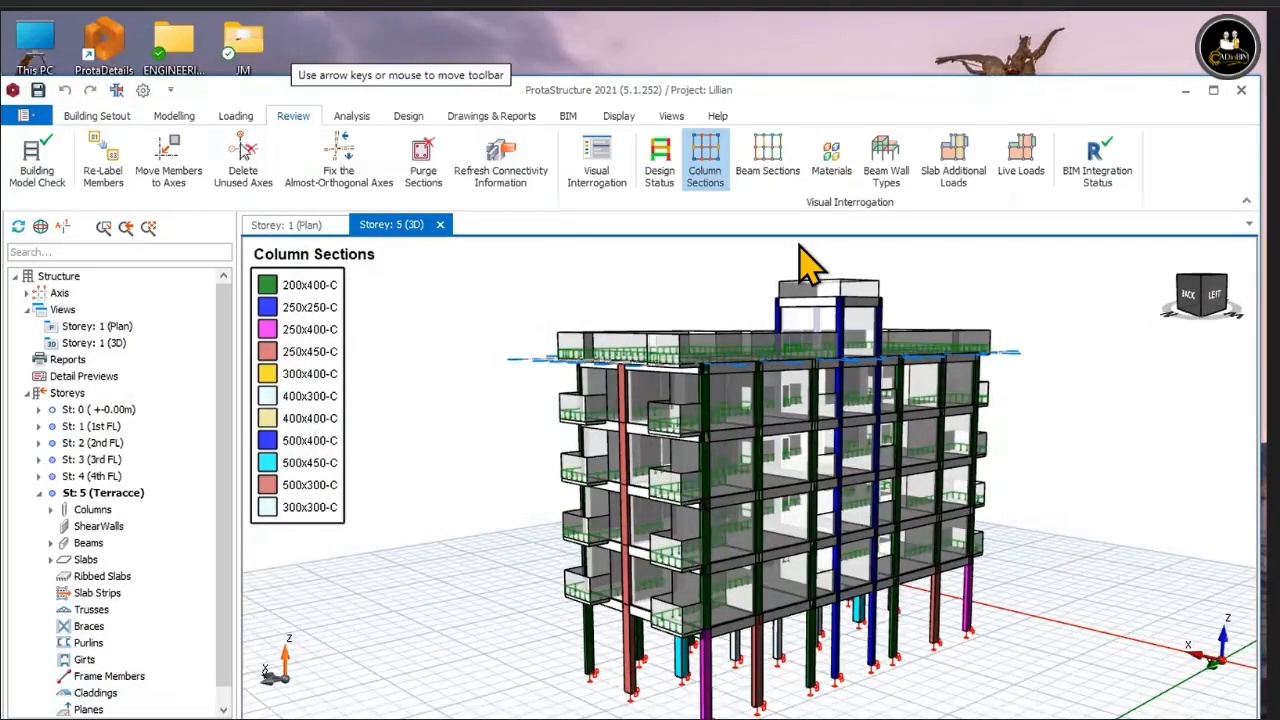
pyautogui.click(768, 163)
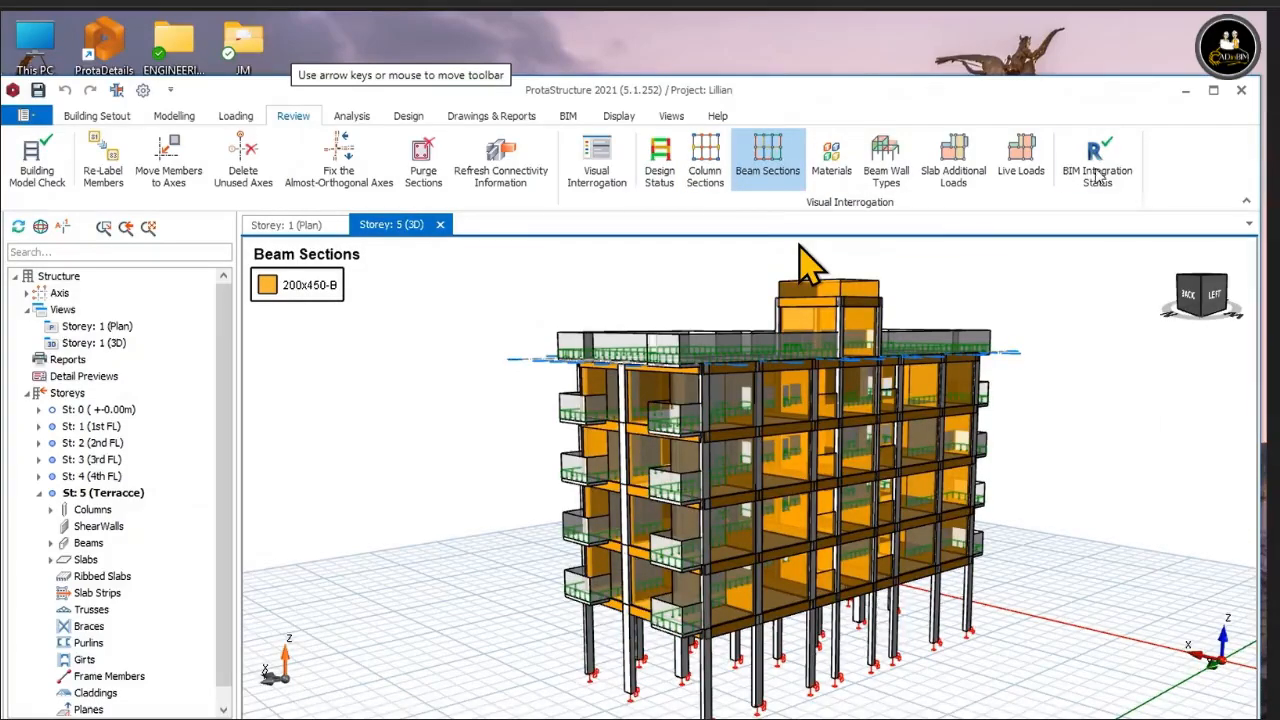
pyautogui.click(1214, 91)
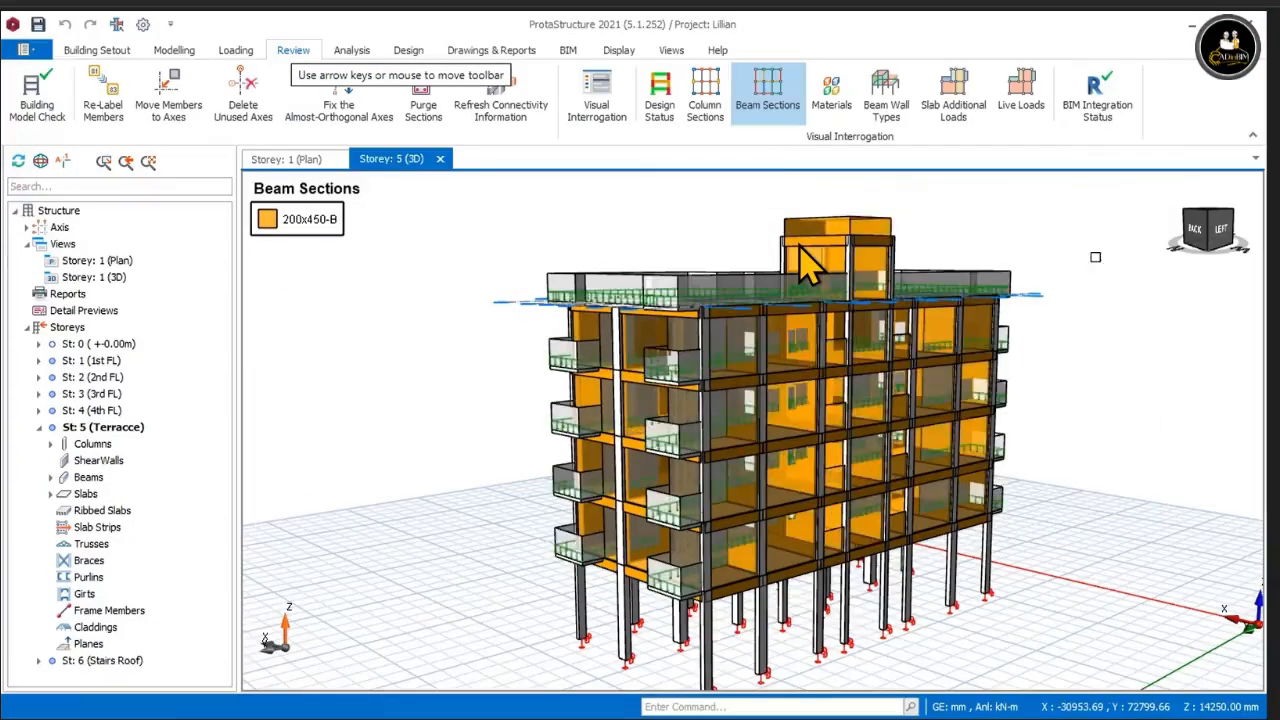
# Step: Examine the beam sections in 3D around the building's back and right sides and across the terrace level
pyautogui.moveTo(1083, 356); pyautogui.dragTo(1130, 359, button='middle')
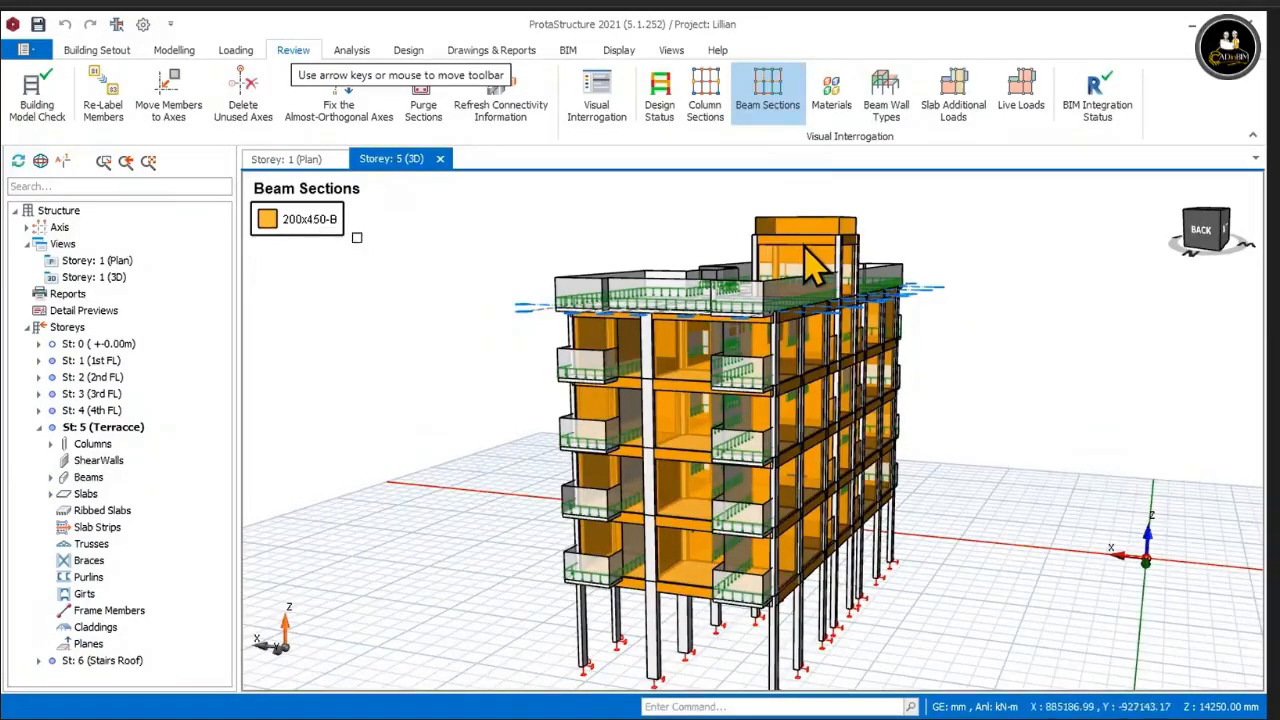
pyautogui.moveTo(984, 336); pyautogui.dragTo(997, 373, button='middle')
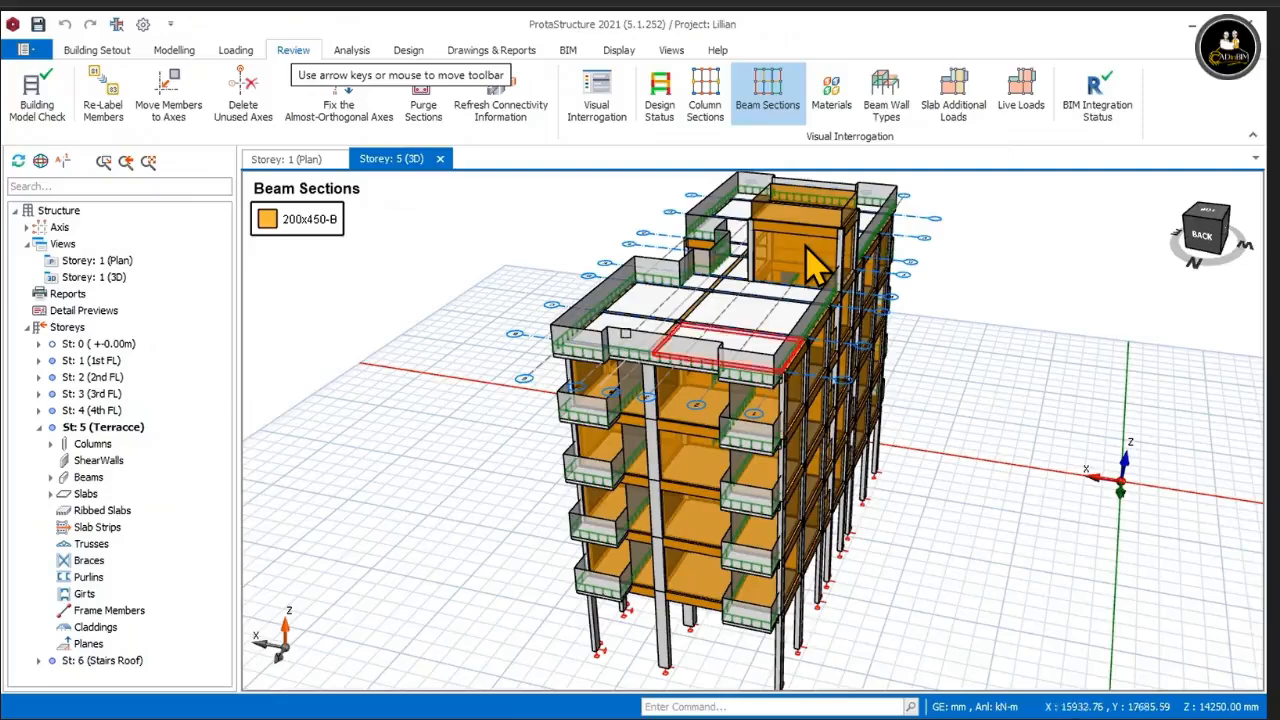
pyautogui.moveTo(440, 293)
pyautogui.mouseDown(button='middle')
pyautogui.moveTo(449, 340)
pyautogui.moveTo(503, 383)
pyautogui.moveTo(602, 302)
pyautogui.mouseUp(button='middle')
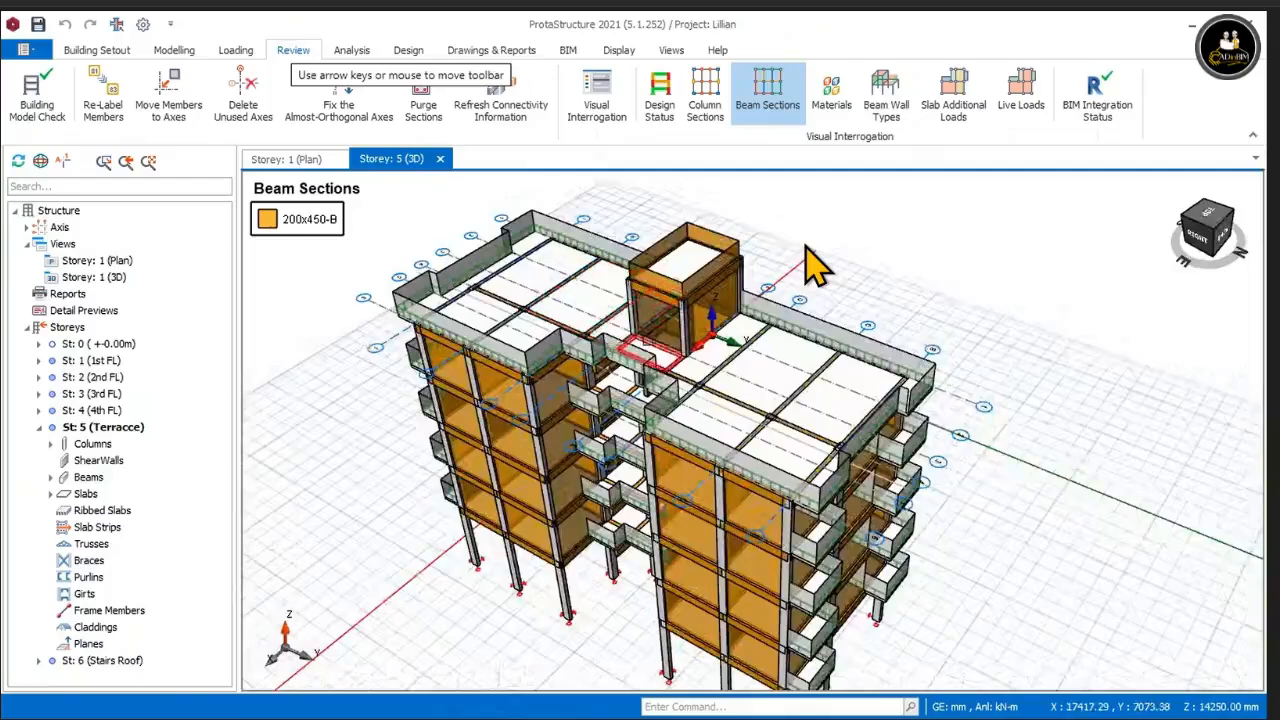
pyautogui.scroll(3, 602, 302)
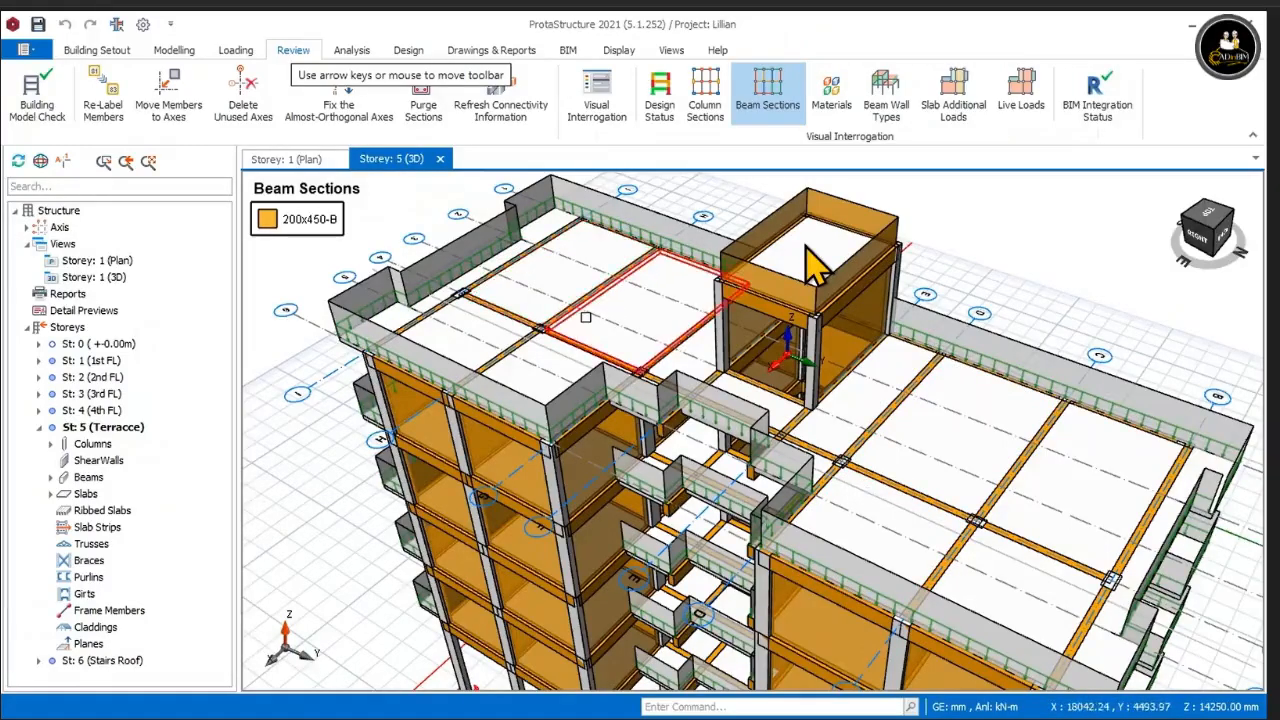
pyautogui.moveTo(586, 318)
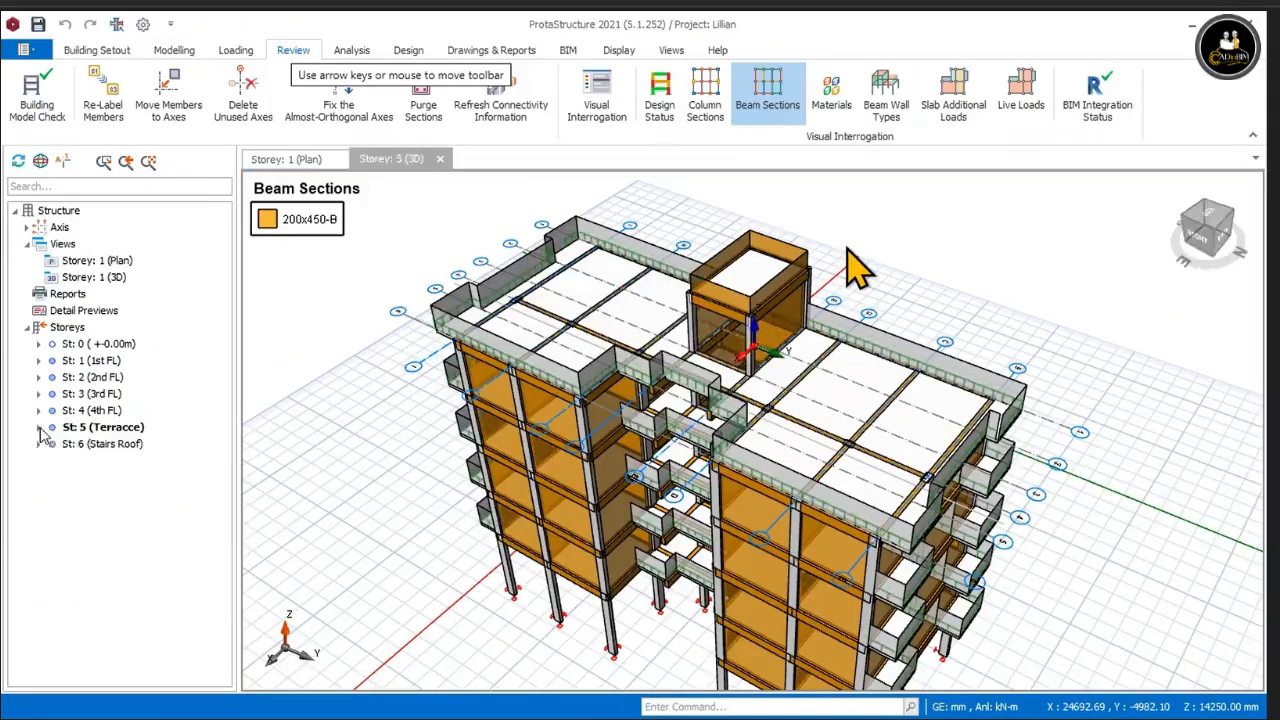
# Step: Open the Beam Table for the beams of storey 5 (Terracce)
pyautogui.doubleClick(88, 429)
pyautogui.doubleClick(95, 430)
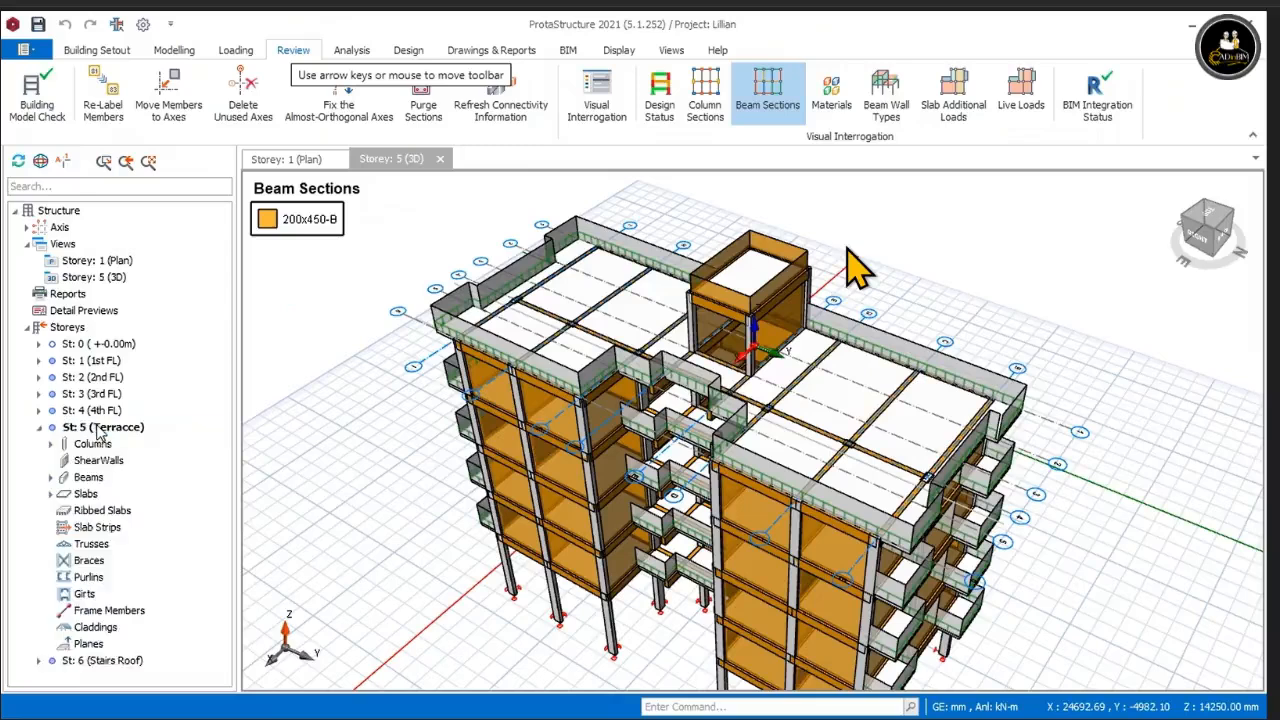
pyautogui.click(91, 480)
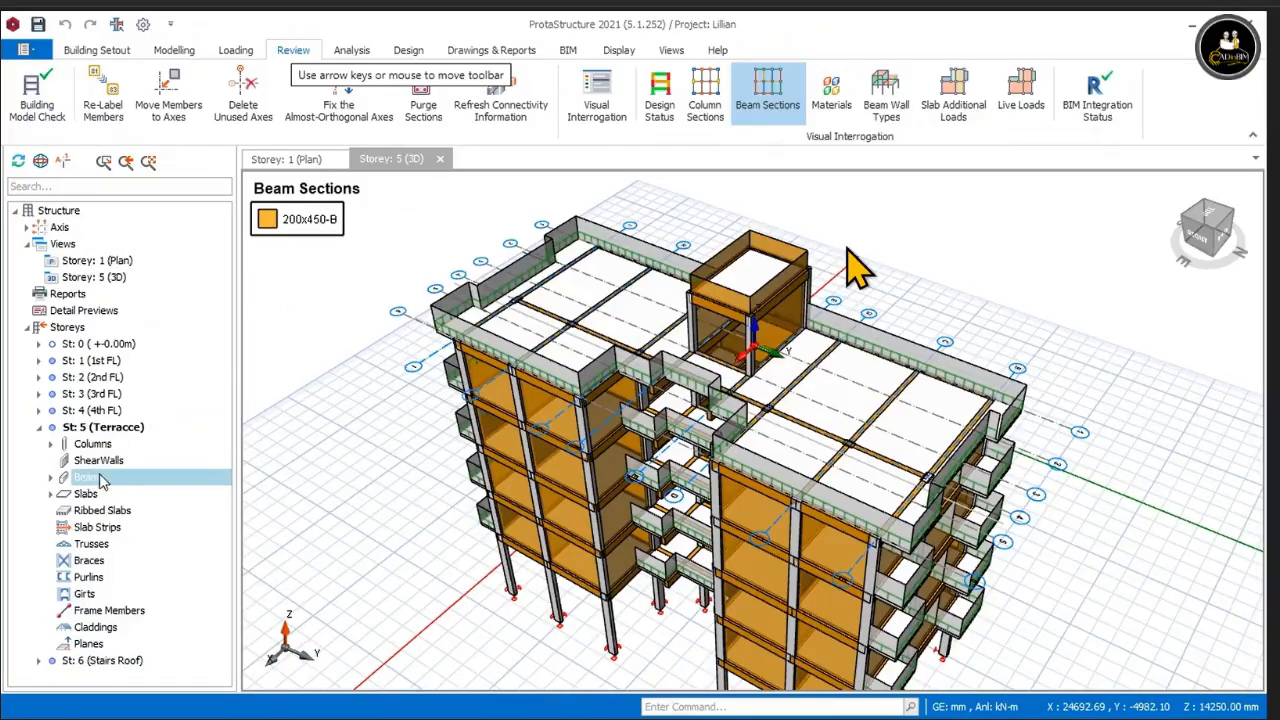
pyautogui.doubleClick(107, 483)
pyautogui.rightClick(104, 479)
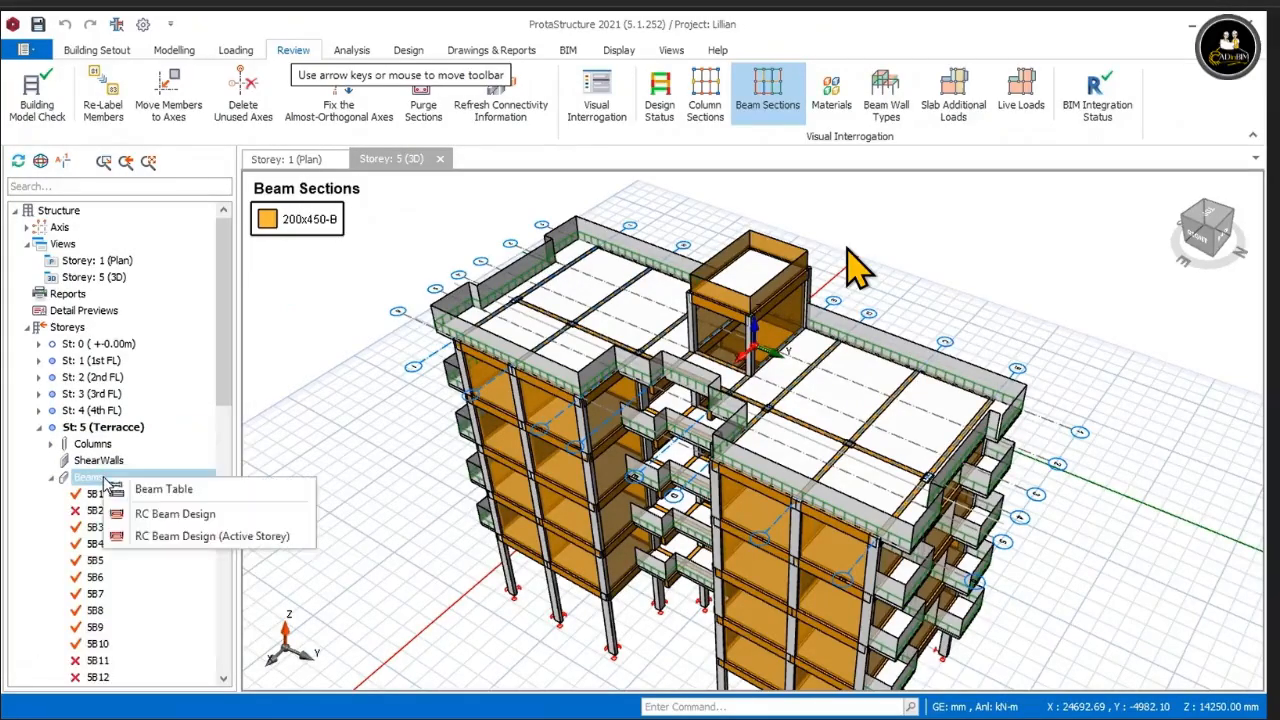
pyautogui.click(147, 495)
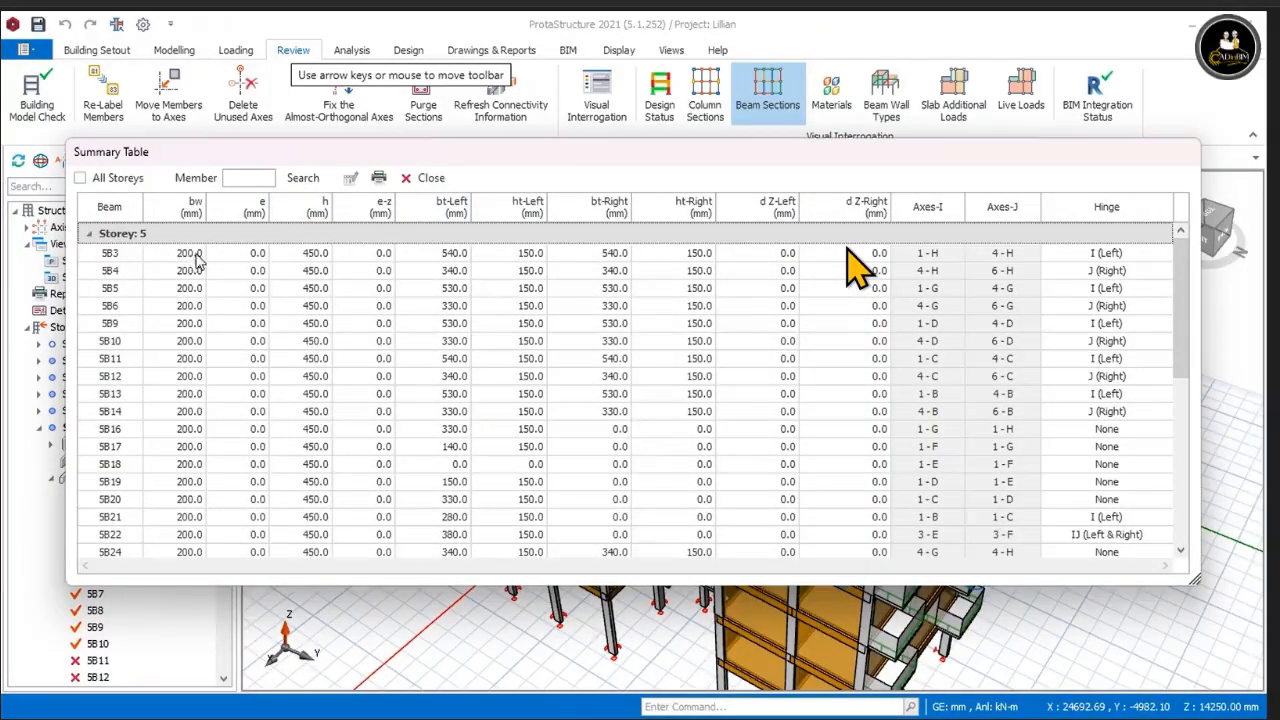
# Step: Set the depth h of all storey 5 beams to 600 mm in one batch edit and close the table
pyautogui.moveTo(308, 258); pyautogui.dragTo(310, 368)
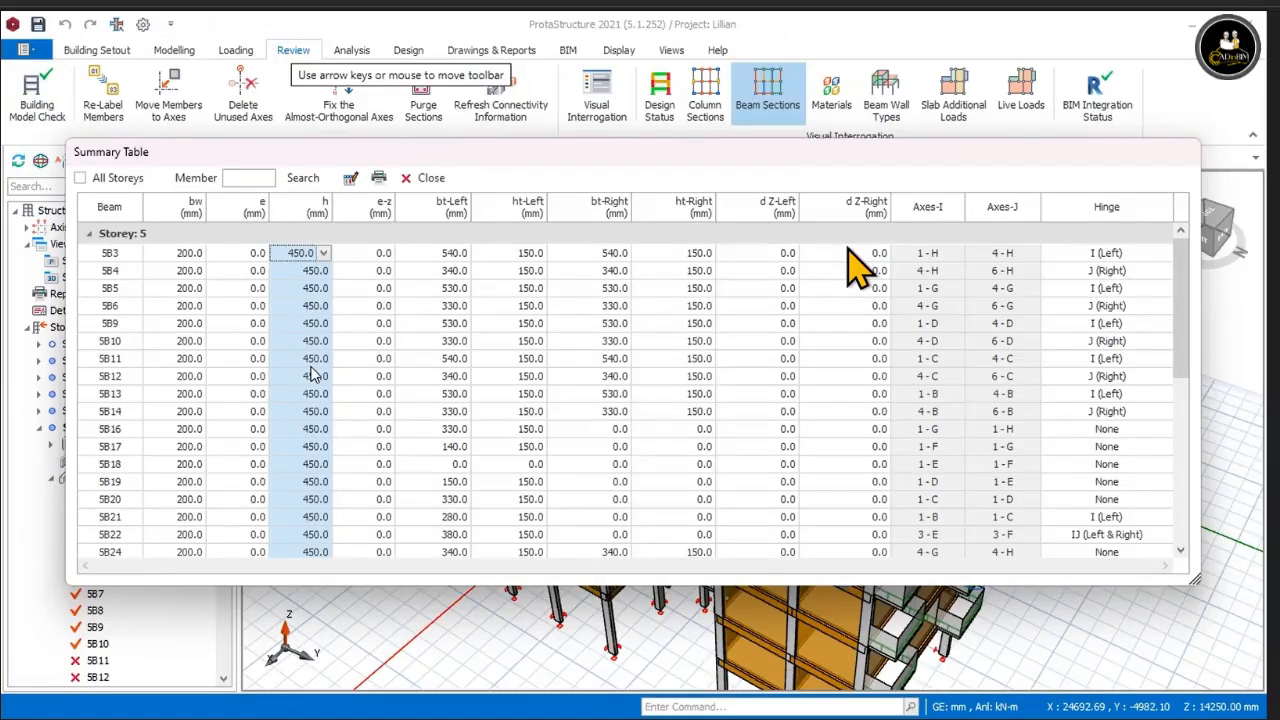
pyautogui.click(351, 180)
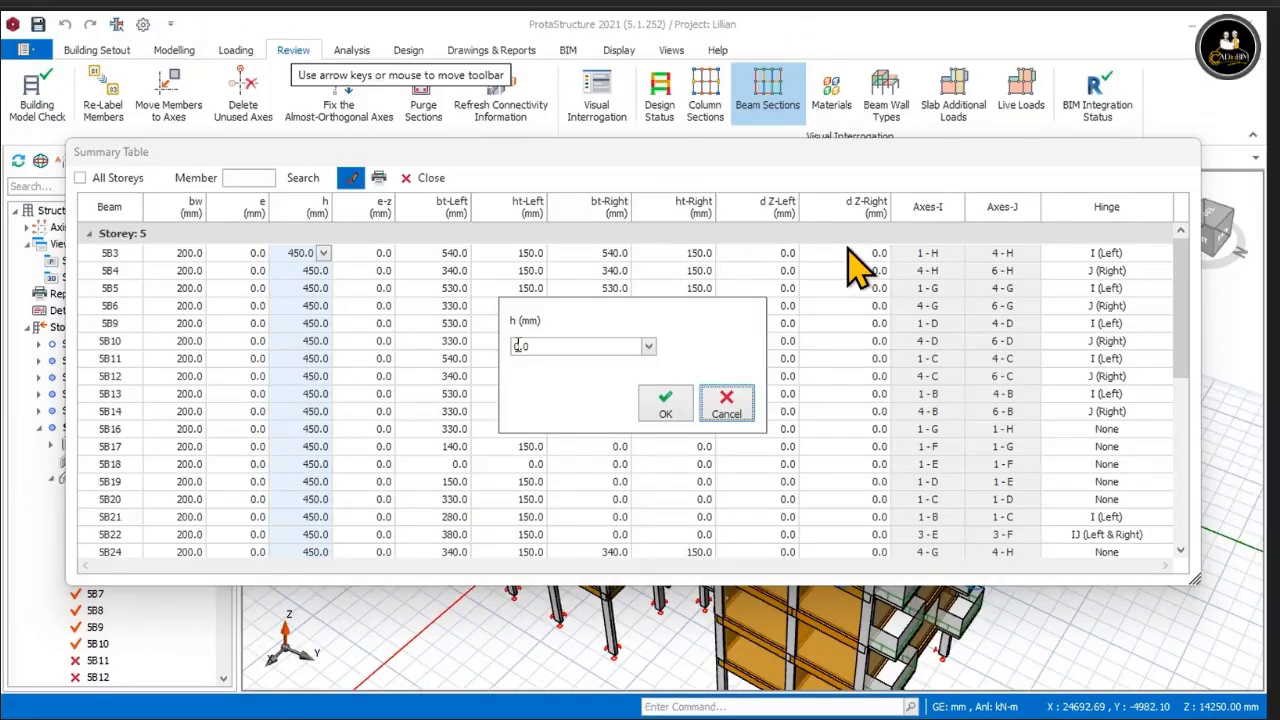
pyautogui.click(326, 255)
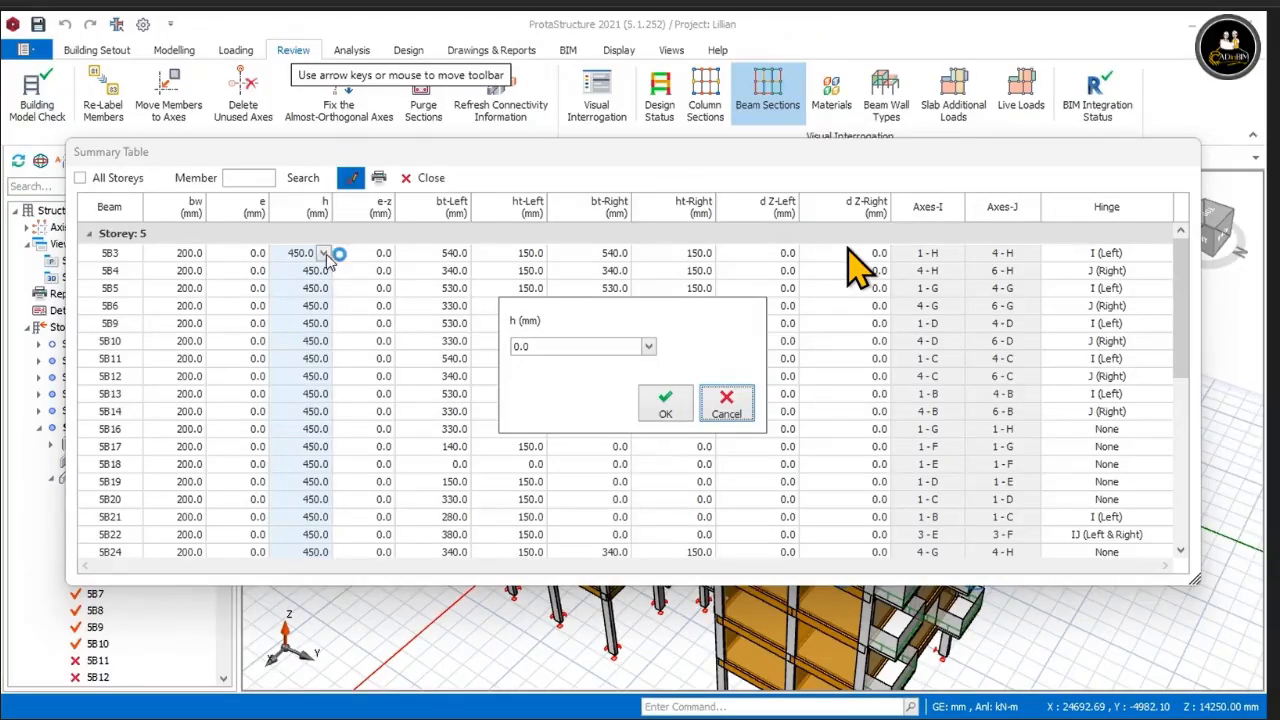
pyautogui.click(649, 348)
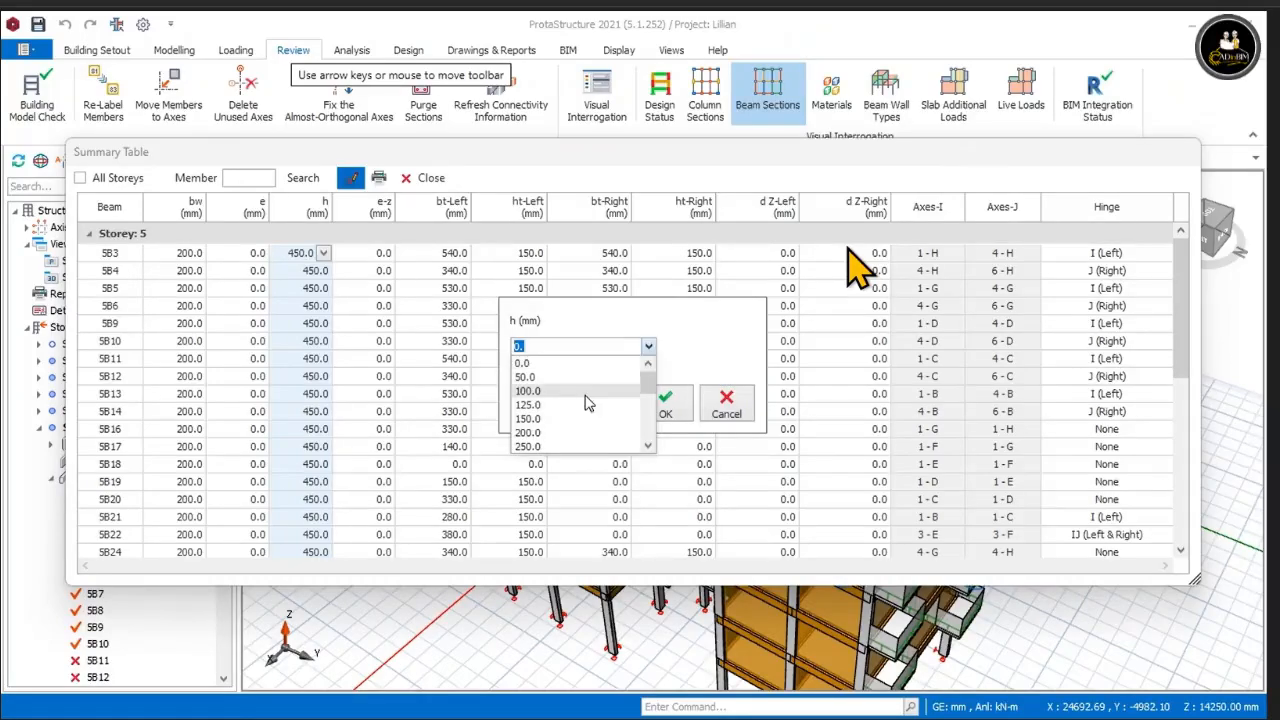
pyautogui.scroll(-4, 545, 415)
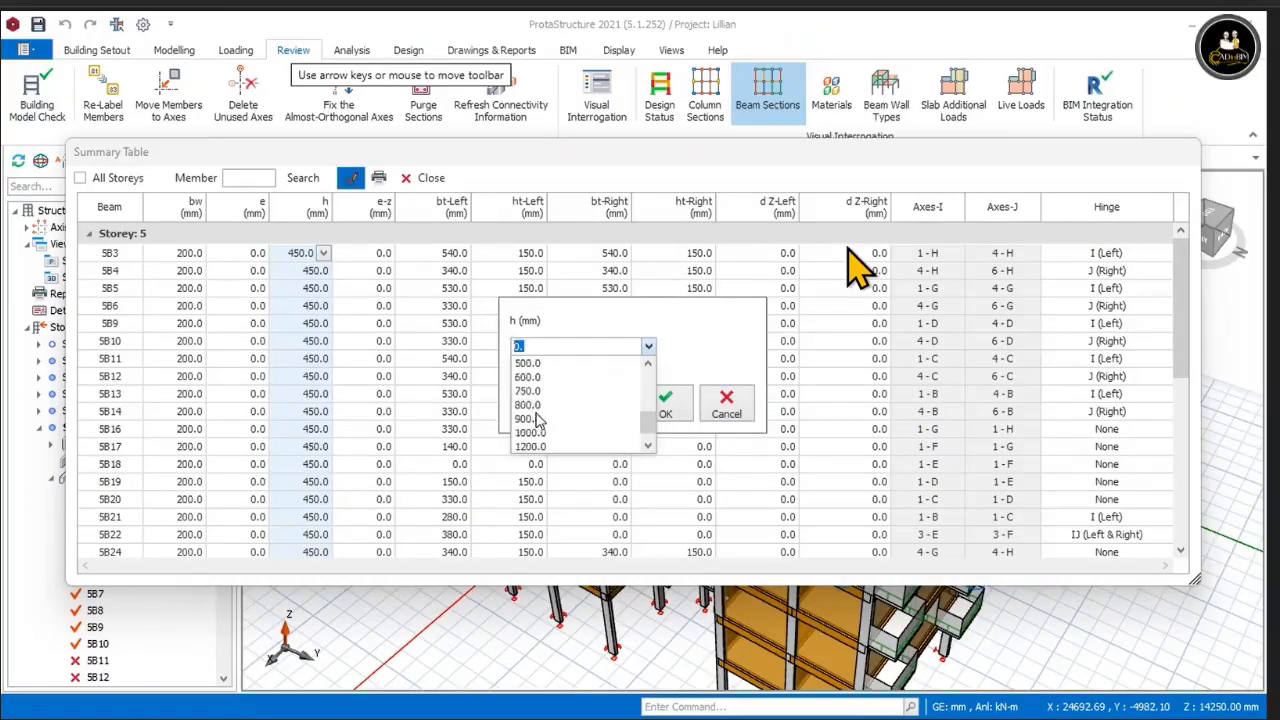
pyautogui.scroll(2, 543, 414)
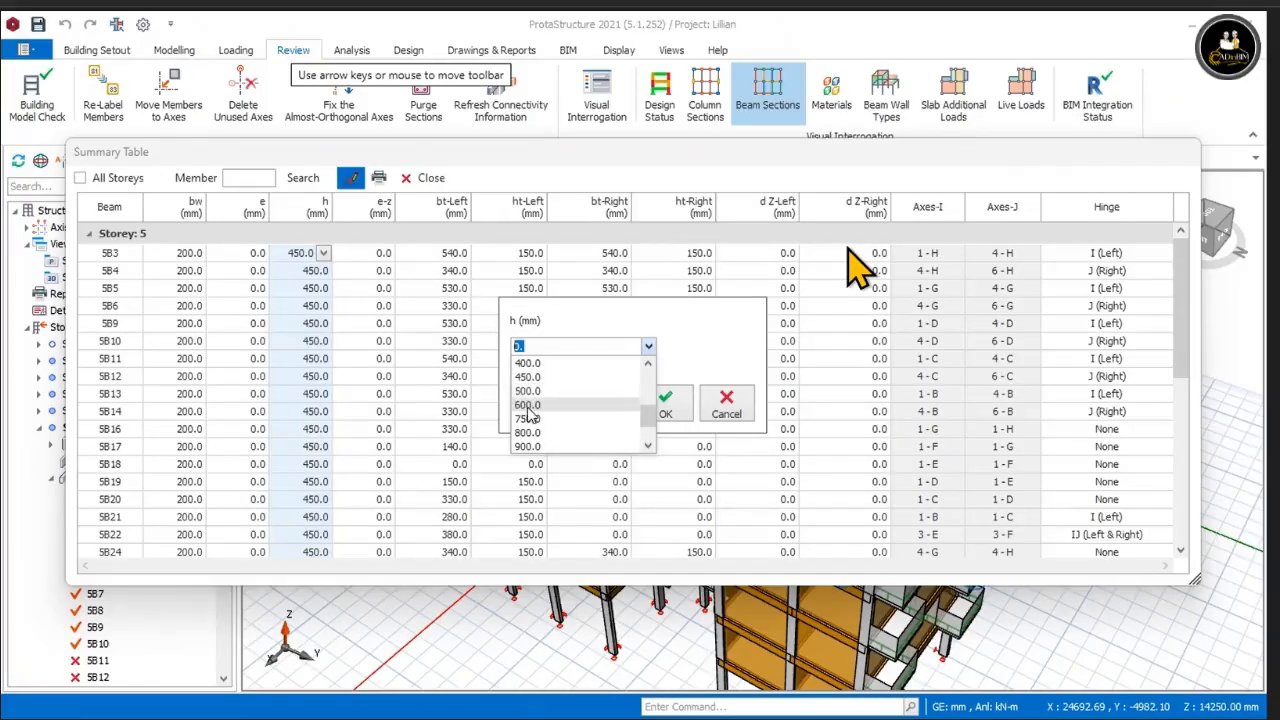
pyautogui.click(528, 407)
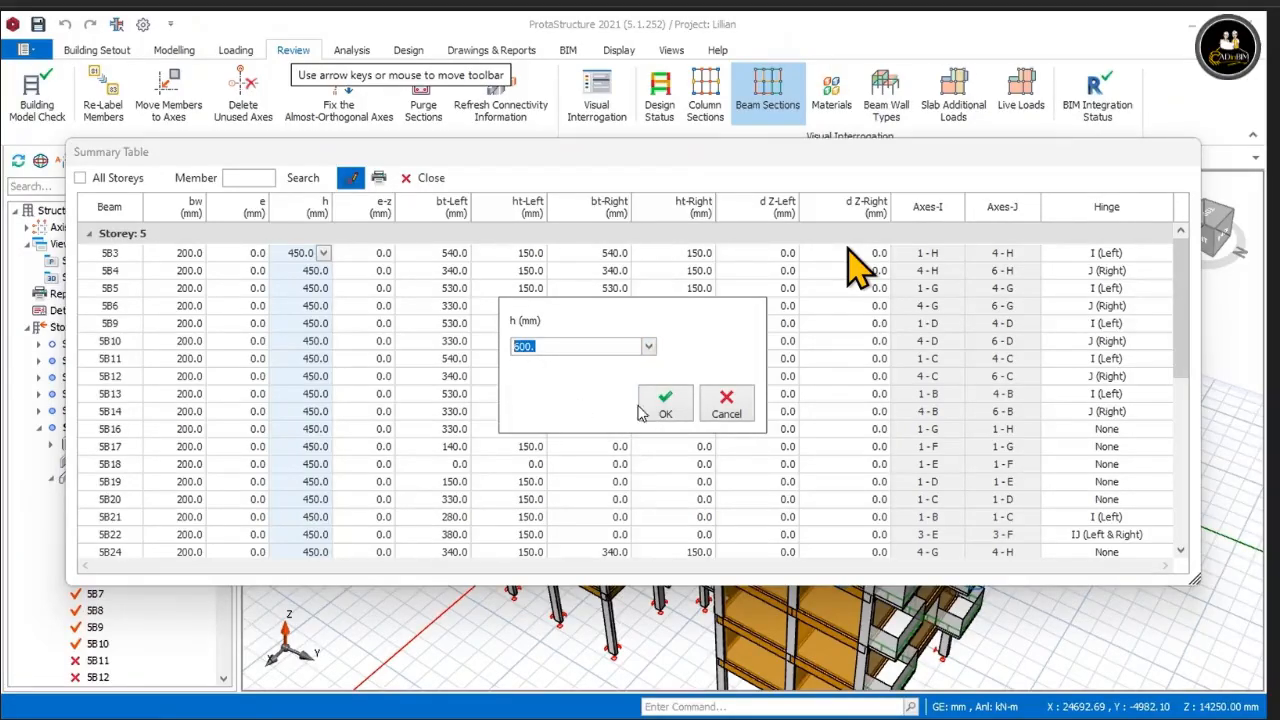
pyautogui.click(662, 405)
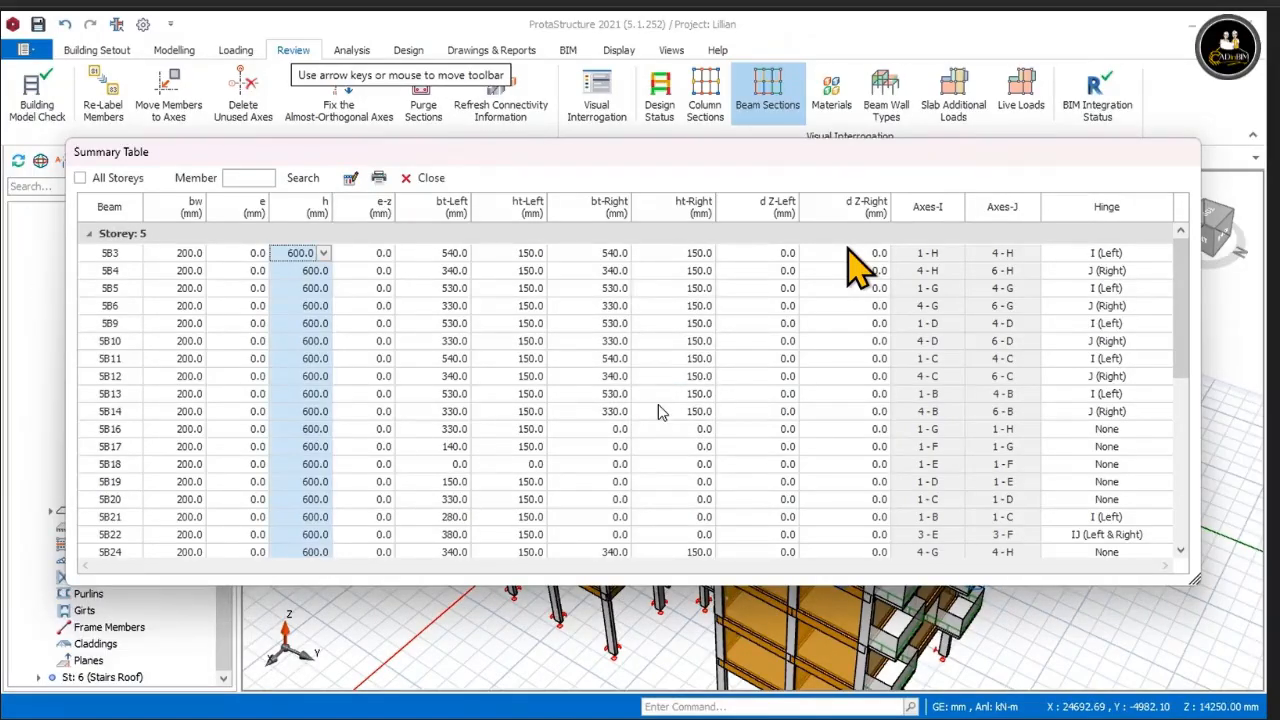
pyautogui.click(429, 180)
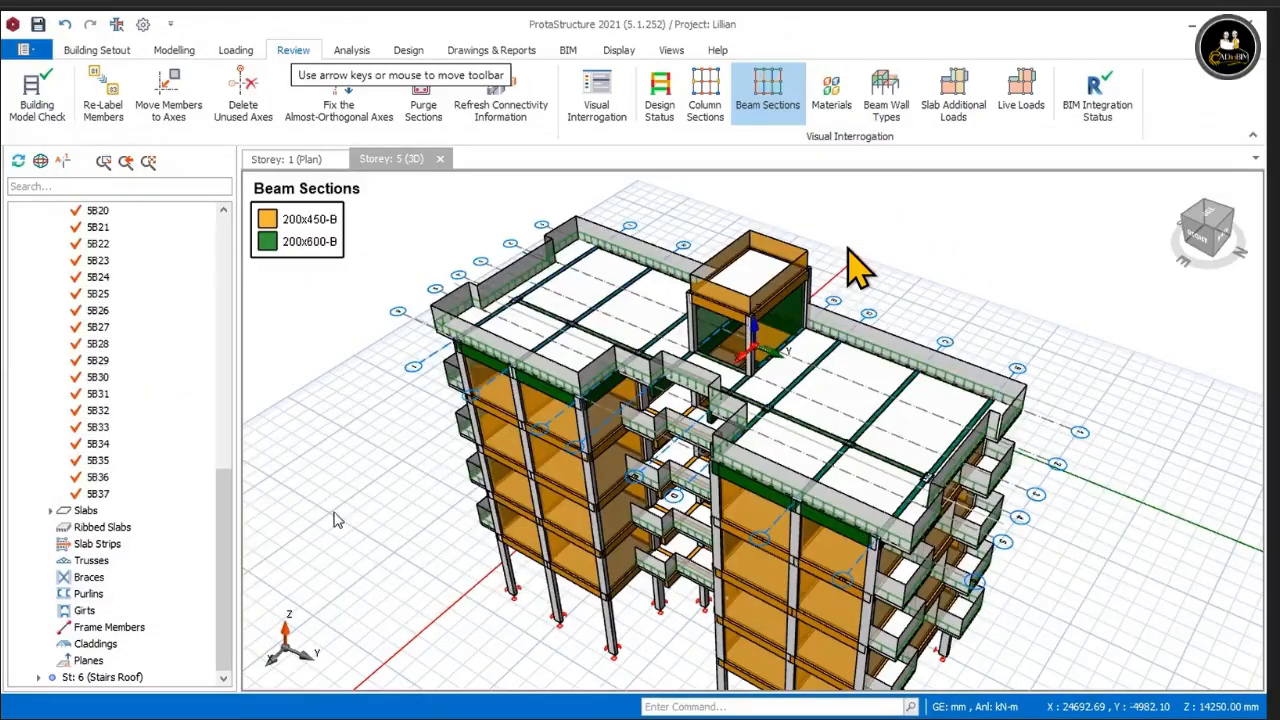
# Step: Inspect the terrace beams in the 3D model and recheck their depths in the storey 5 Beam Table
pyautogui.moveTo(334, 511); pyautogui.dragTo(338, 464, button='middle')
pyautogui.scroll(2, 338, 464)
pyautogui.scroll(-2, 338, 464)
pyautogui.moveTo(337, 386); pyautogui.dragTo(372, 414, button='middle')
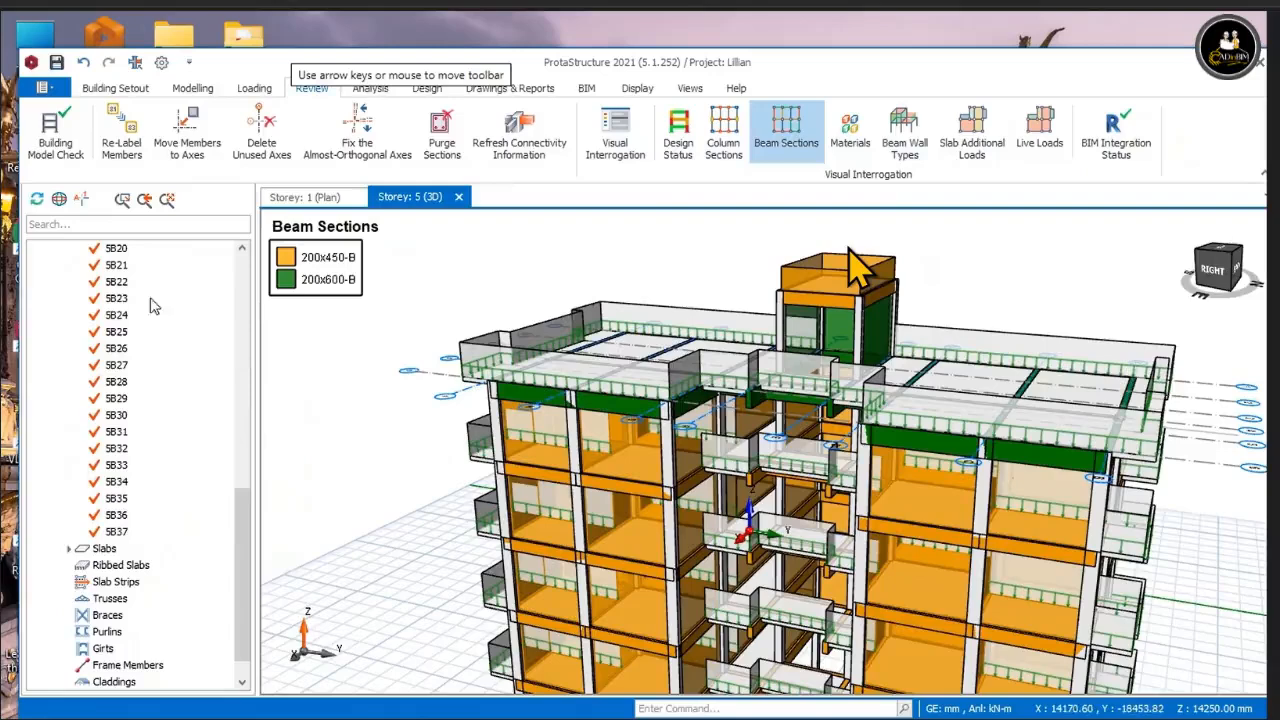
pyautogui.scroll(9, 180, 400)
pyautogui.rightClick(107, 366)
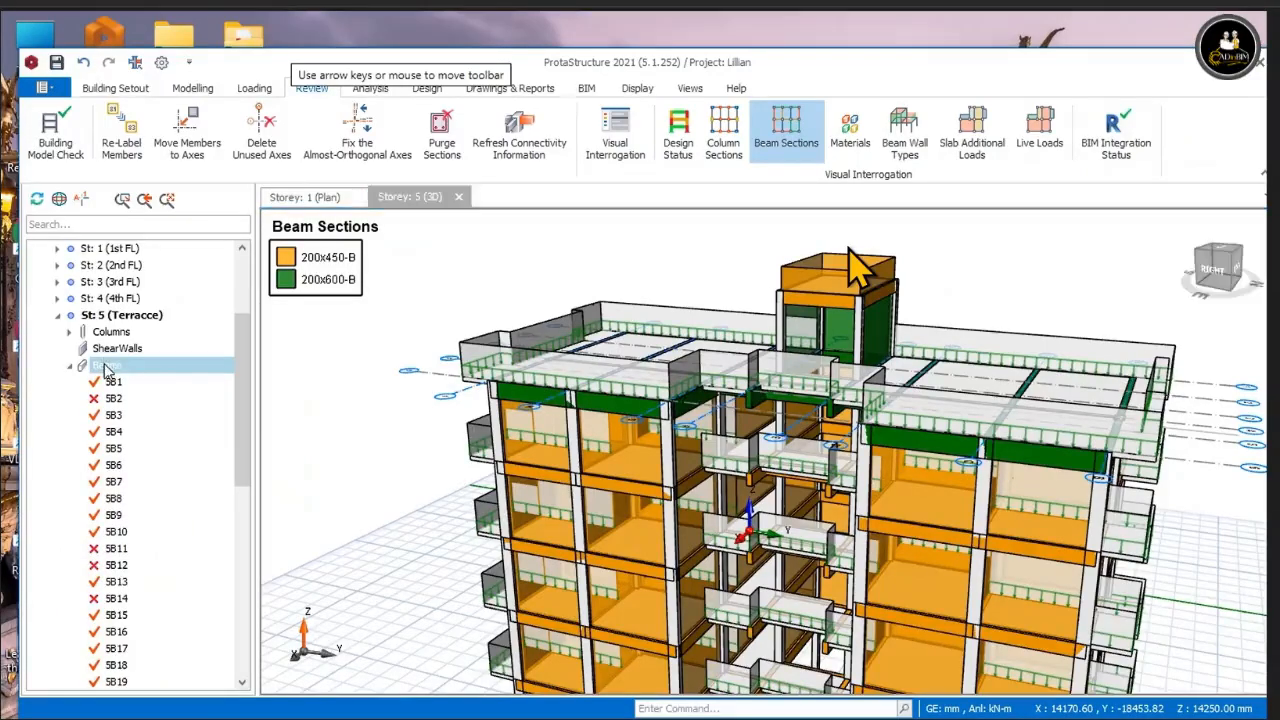
pyautogui.click(157, 384)
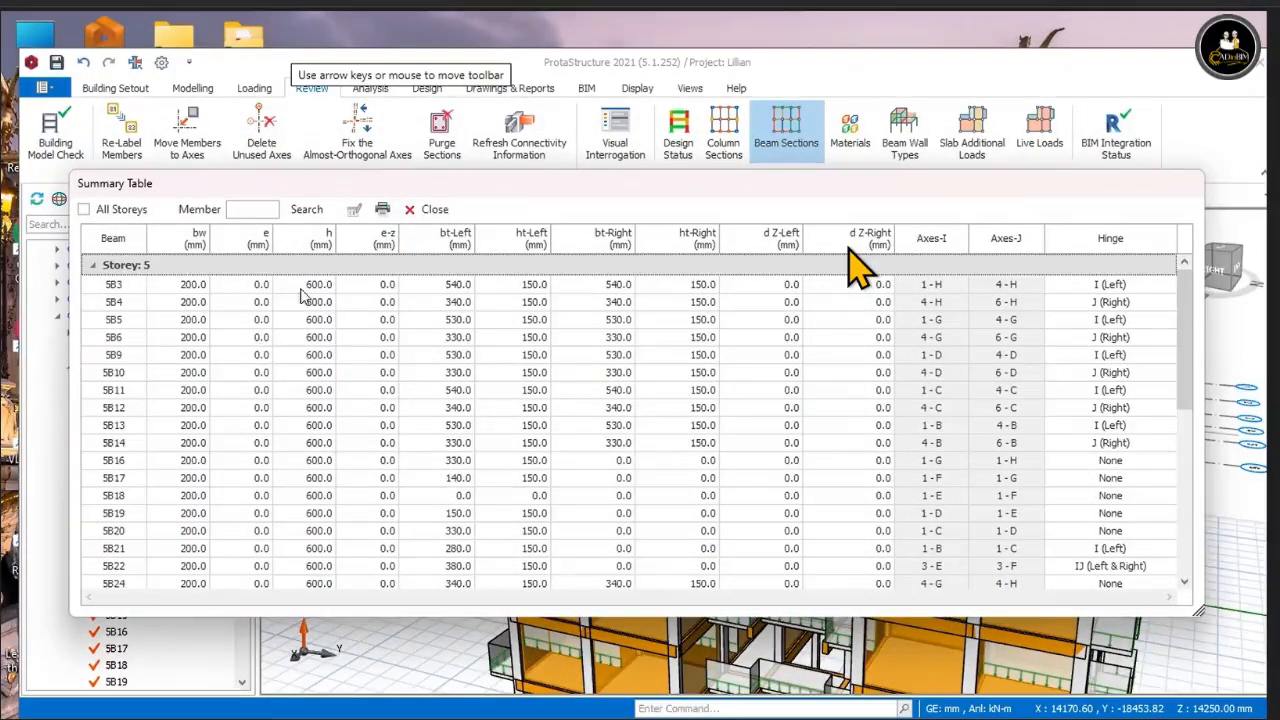
pyautogui.moveTo(663, 187); pyautogui.dragTo(686, 206)
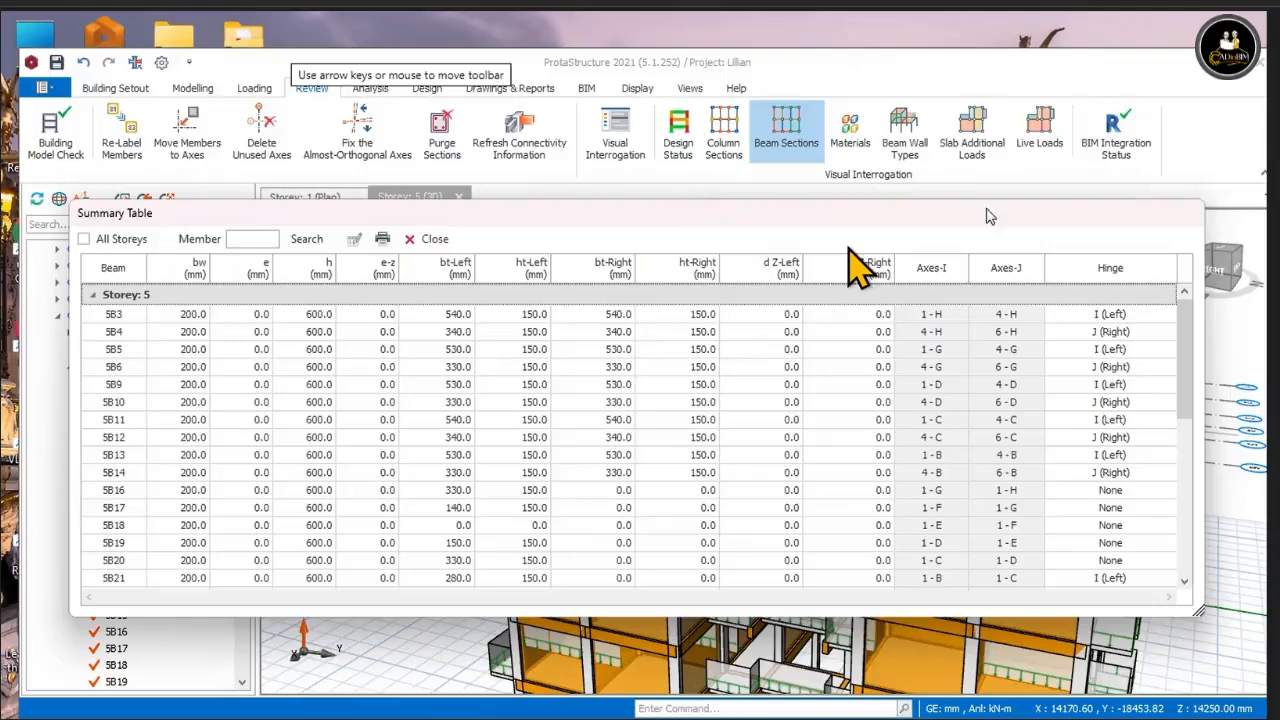
pyautogui.click(435, 241)
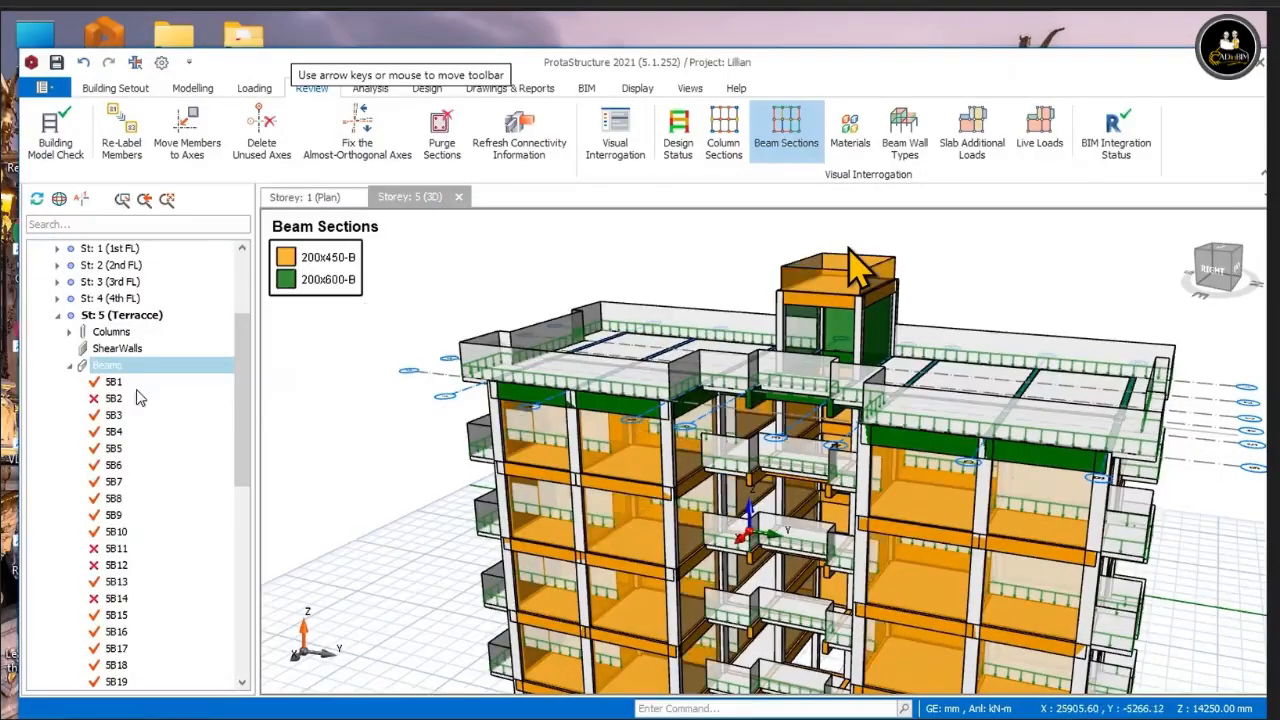
# Step: Review the storey 5 slab thicknesses and loads in the Slab Table, and close it
pyautogui.click(69, 366)
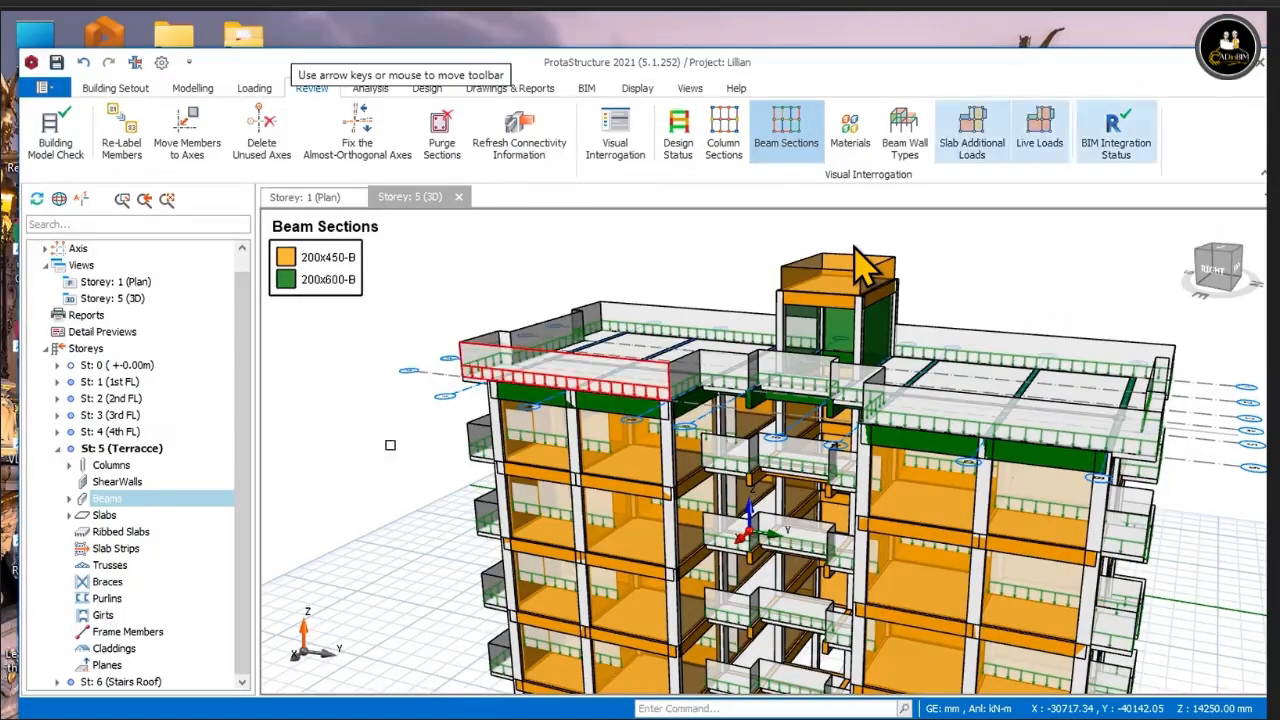
pyautogui.click(102, 515)
pyautogui.rightClick(102, 521)
pyautogui.click(138, 528)
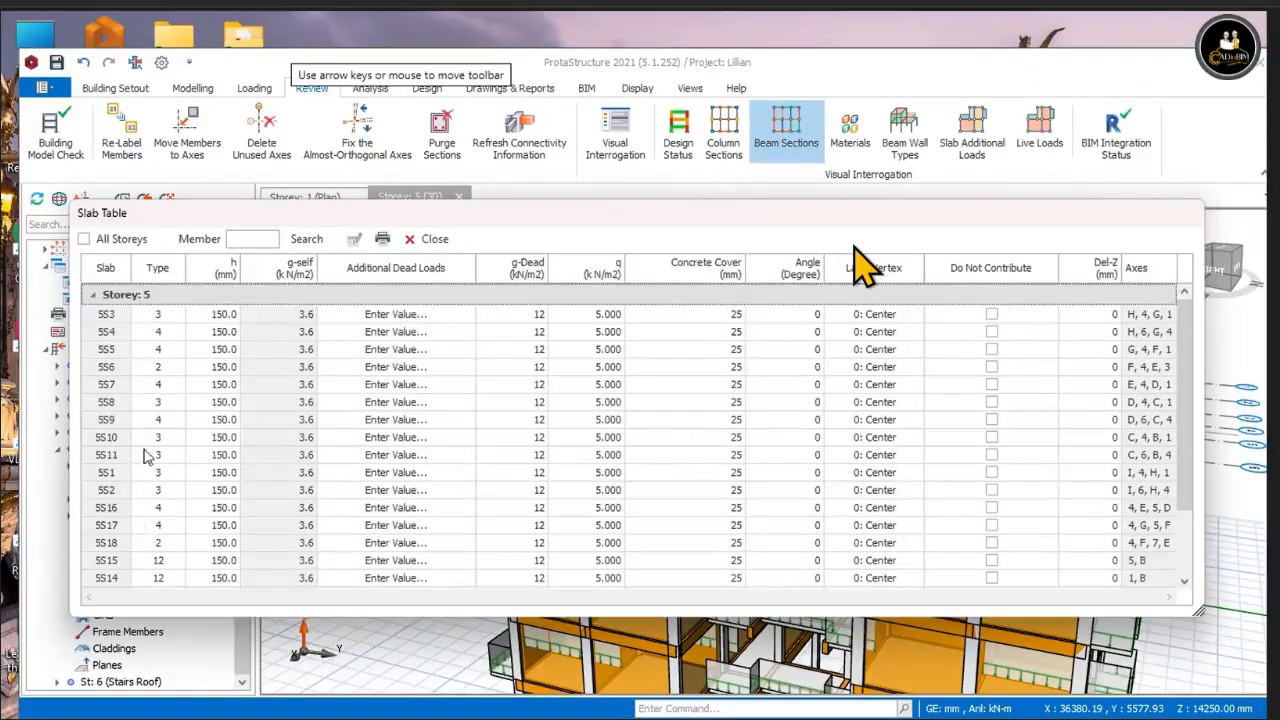
pyautogui.click(438, 242)
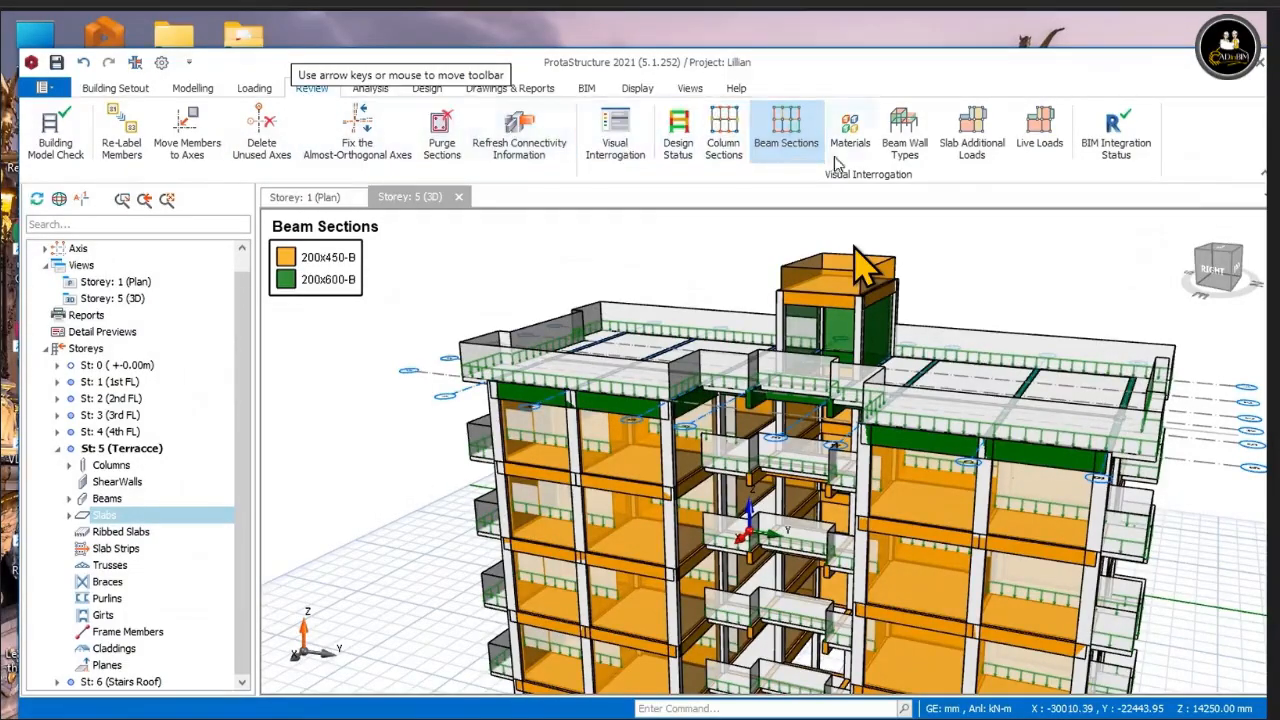
# Step: Colour the slabs by additional dead loads to inspect the terrace and stair roof, and switch the colouring to live loads
pyautogui.click(975, 148)
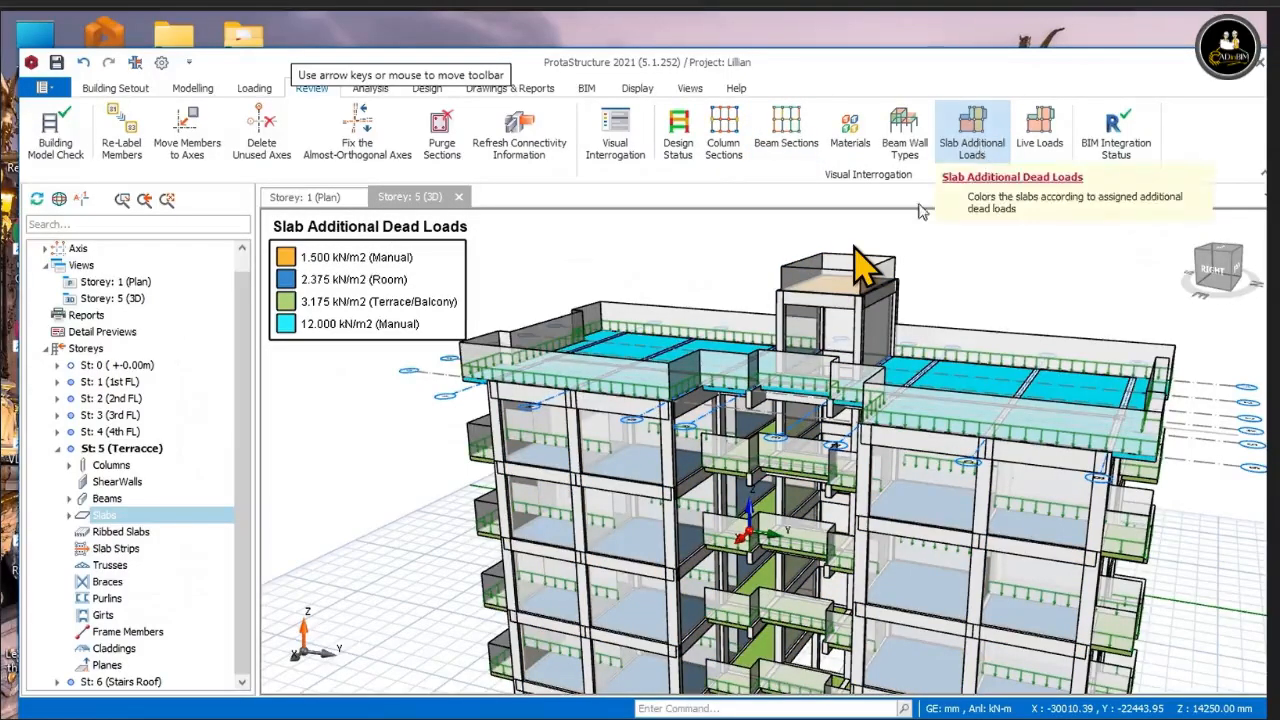
pyautogui.moveTo(605, 231); pyautogui.dragTo(680, 260, button='middle')
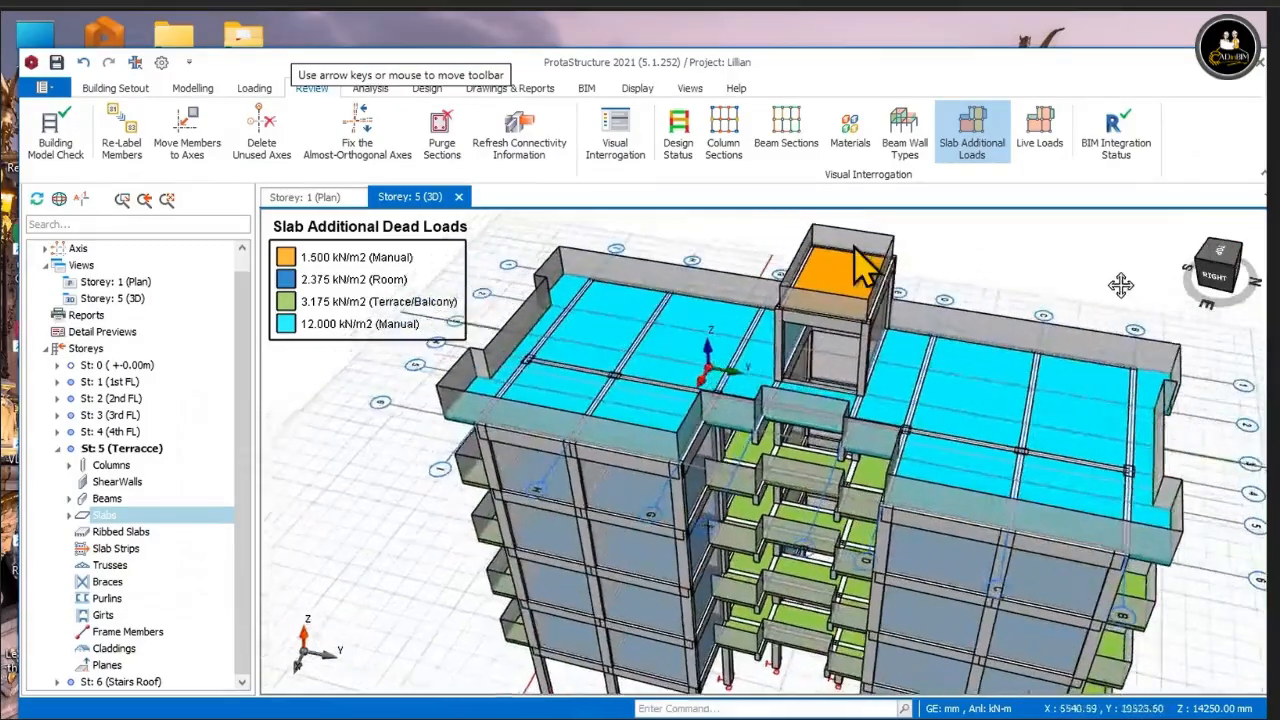
pyautogui.moveTo(862, 265); pyautogui.dragTo(886, 371, button='middle')
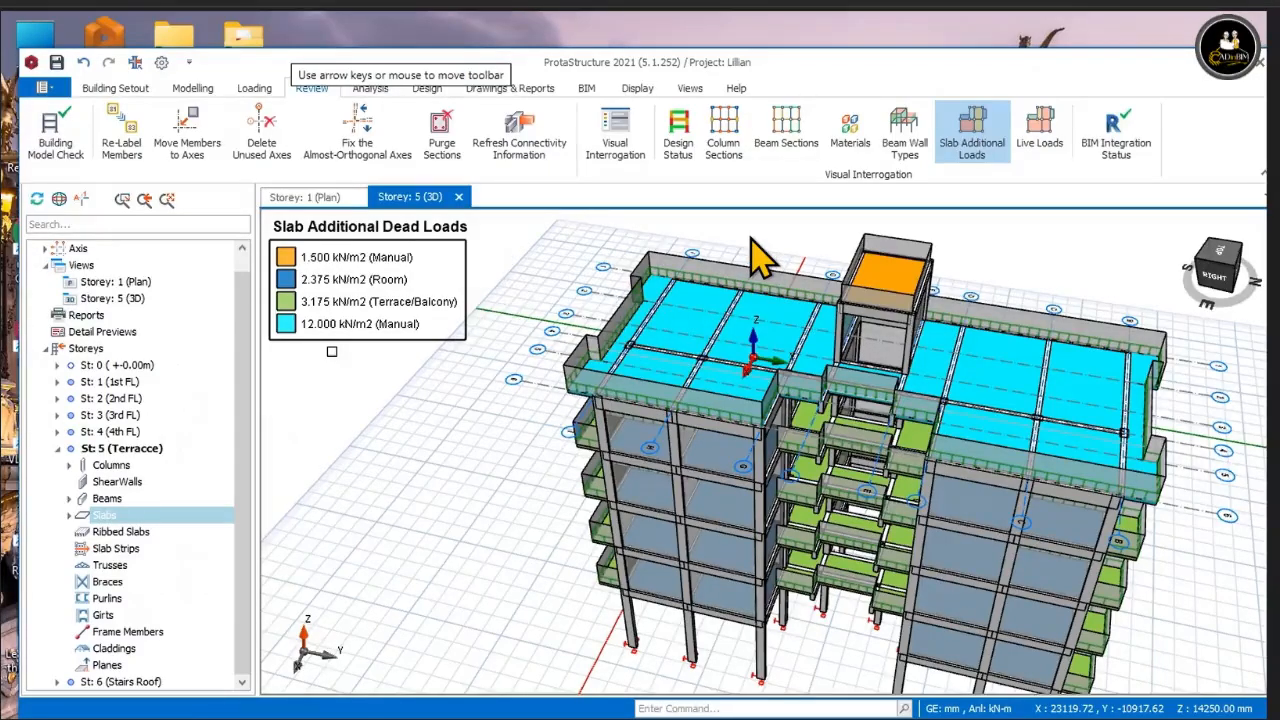
pyautogui.click(1046, 150)
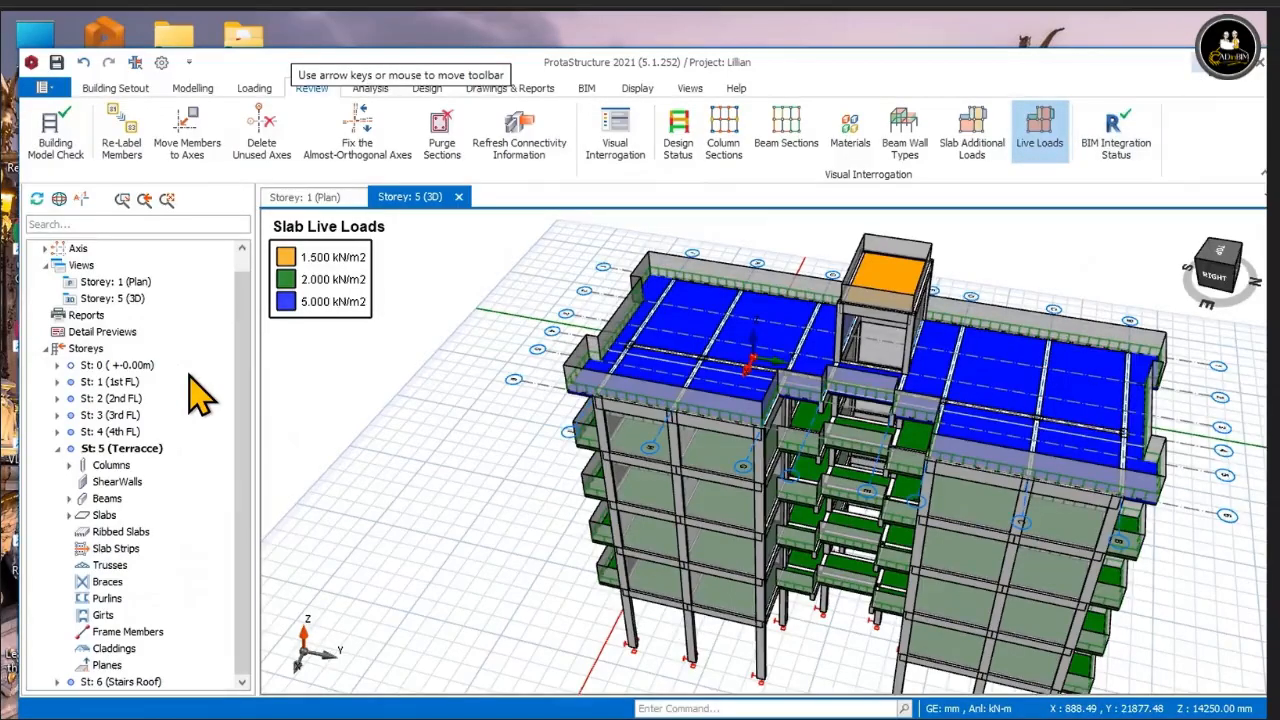
# Step: Switch to the student handbook PDF in Microsoft Edge and read on from the settings overview to "Creating & Managing Axes" on page 6
pyautogui.click(1218, 62)
pyautogui.moveTo(730, 698)
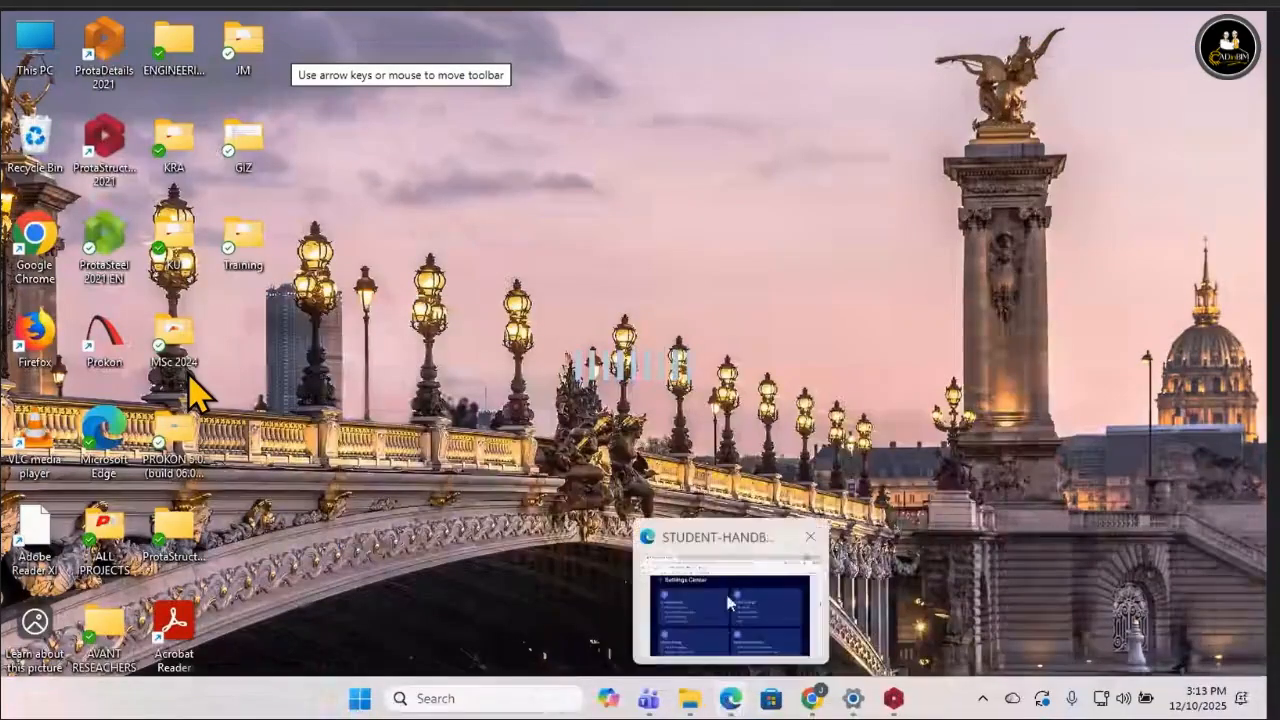
pyautogui.click(728, 601)
pyautogui.scroll(-1, 1113, 365)
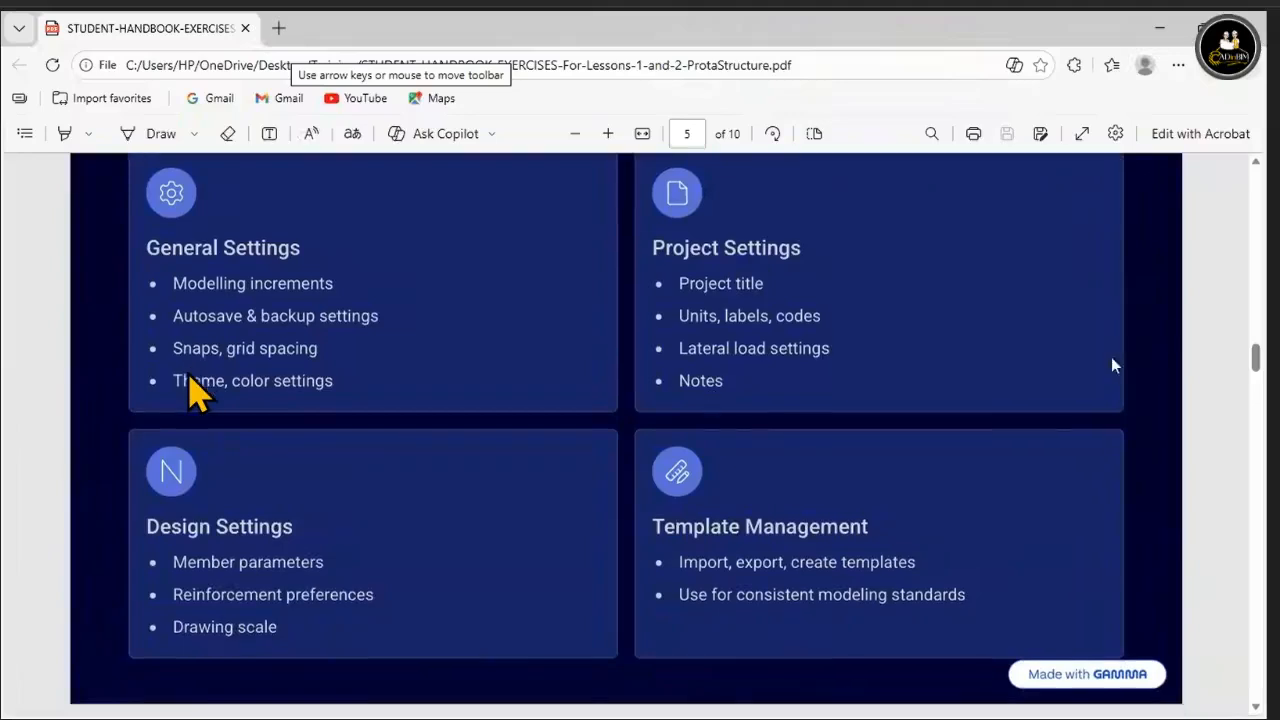
pyautogui.scroll(1, 1170, 338)
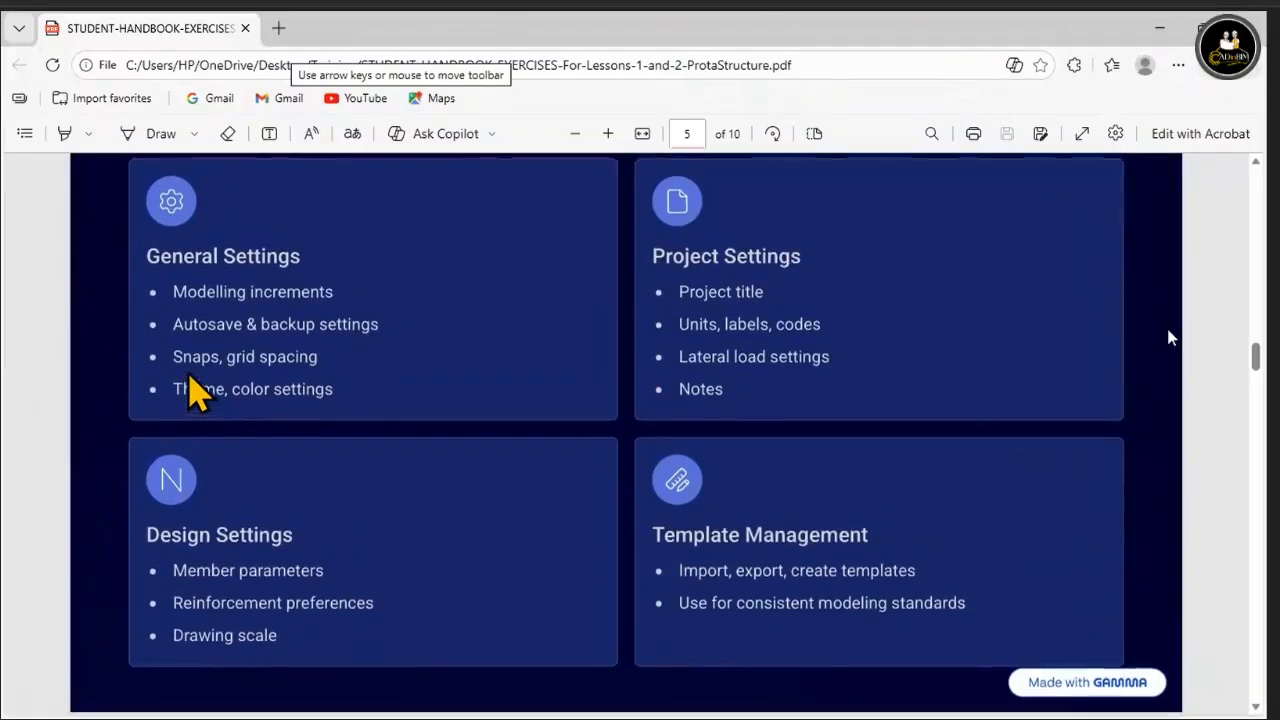
pyautogui.scroll(-3, 1170, 338)
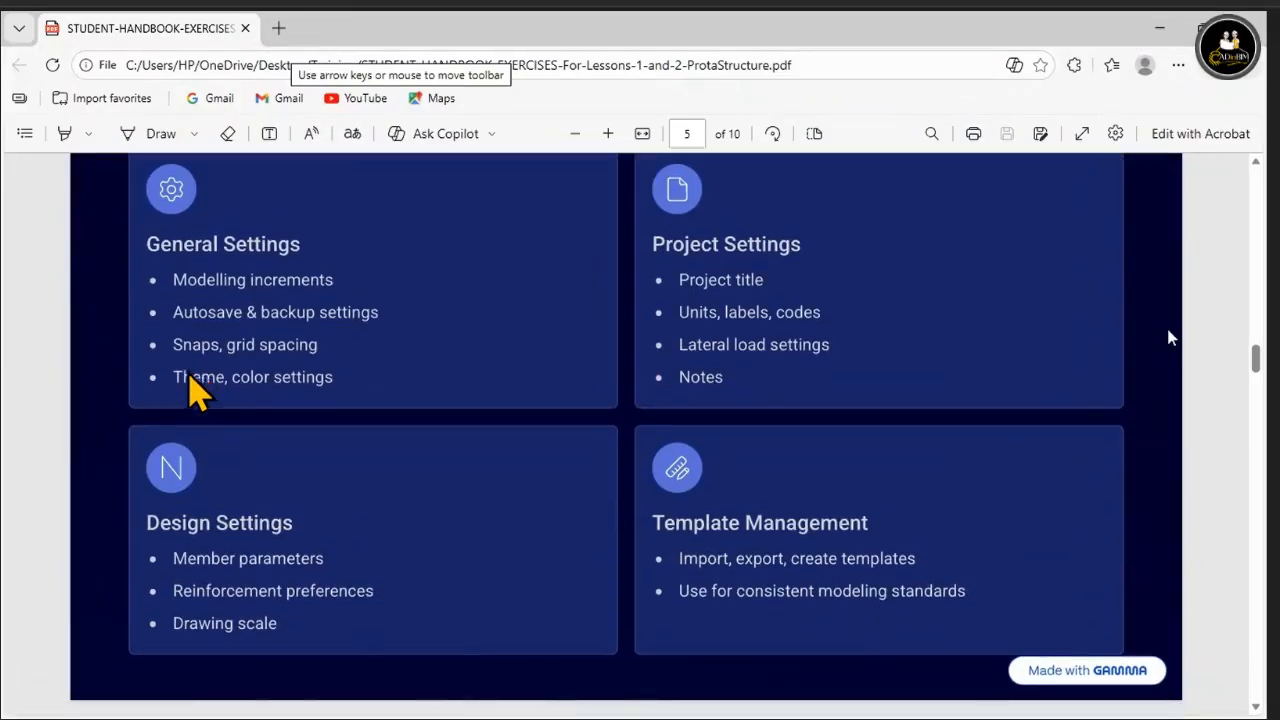
pyautogui.scroll(-2, 1170, 338)
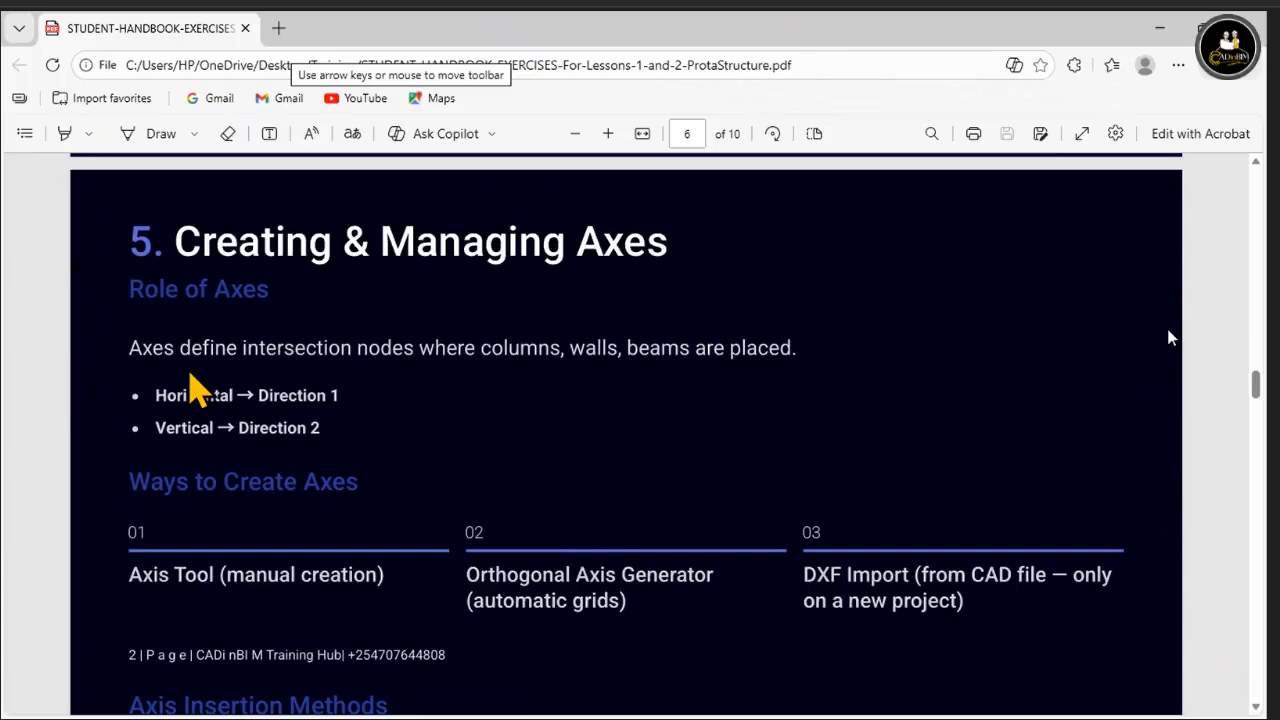
# Step: Read the handbook's page 6 sections on creating, inserting, editing and deleting axes, down to the "Orthogonal Axis Generator" heading
pyautogui.scroll(-1, 1170, 338)
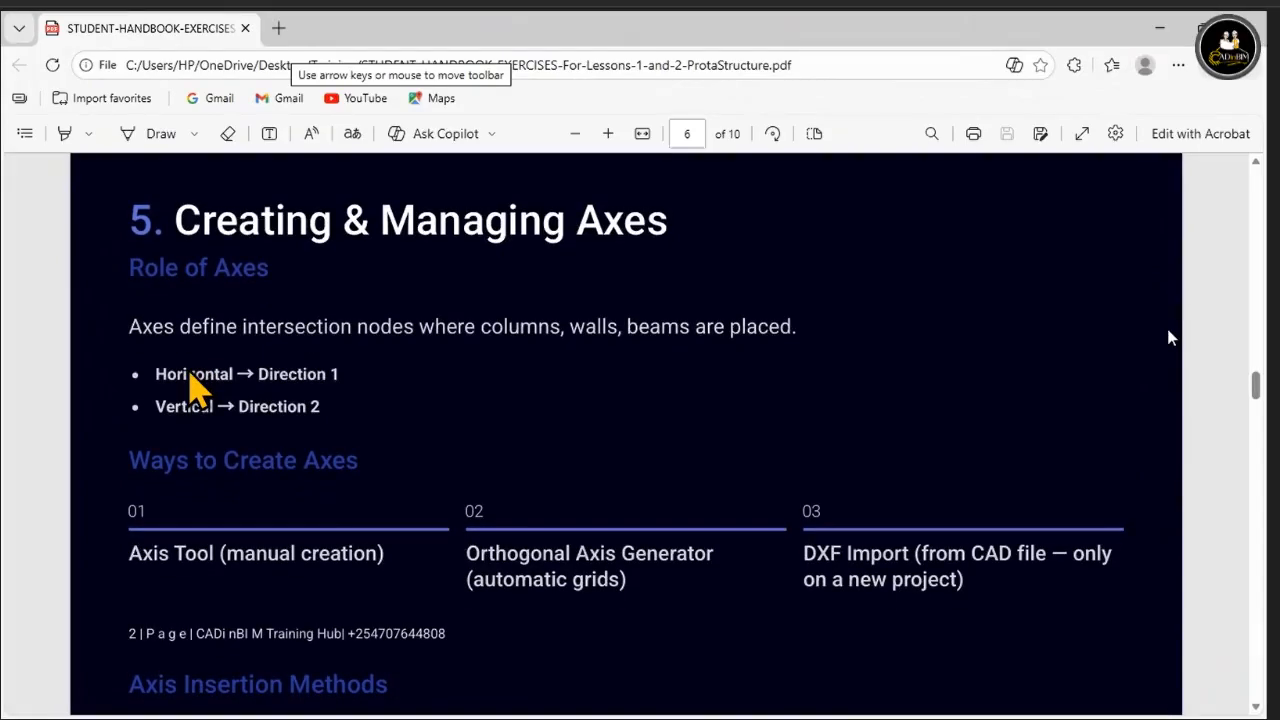
pyautogui.scroll(1, 1170, 338)
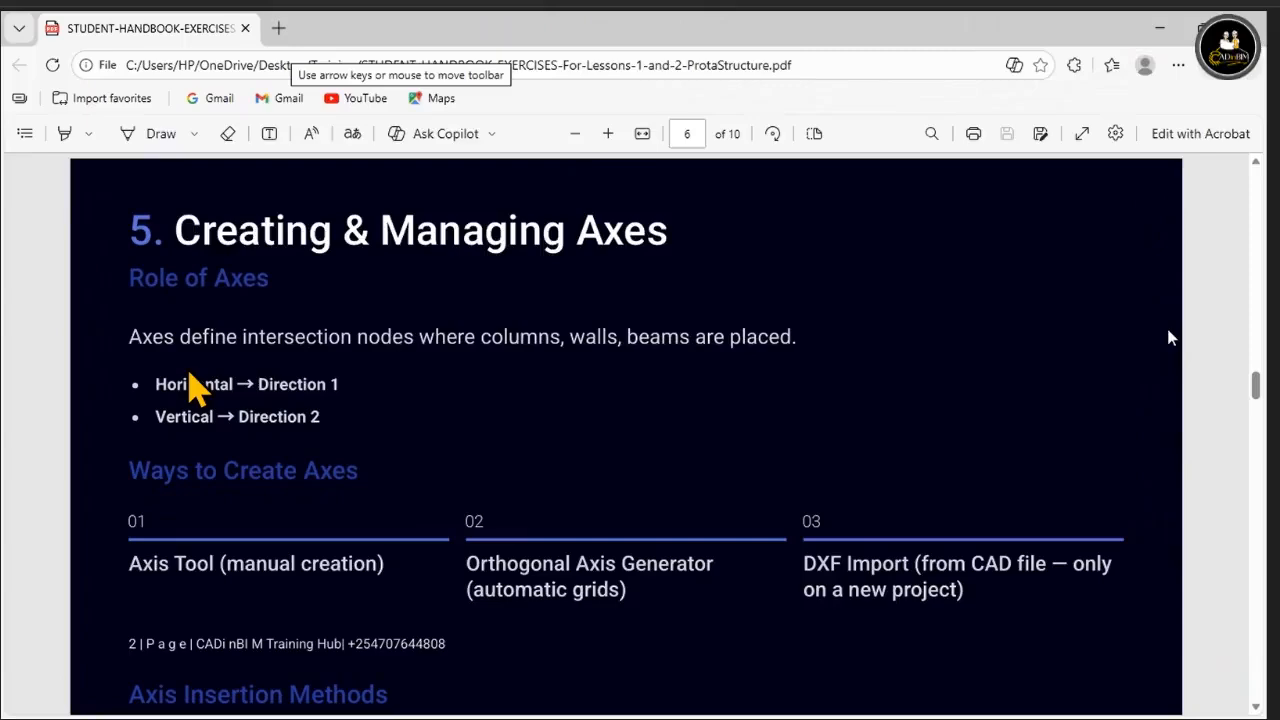
pyautogui.scroll(-3, 1119, 342)
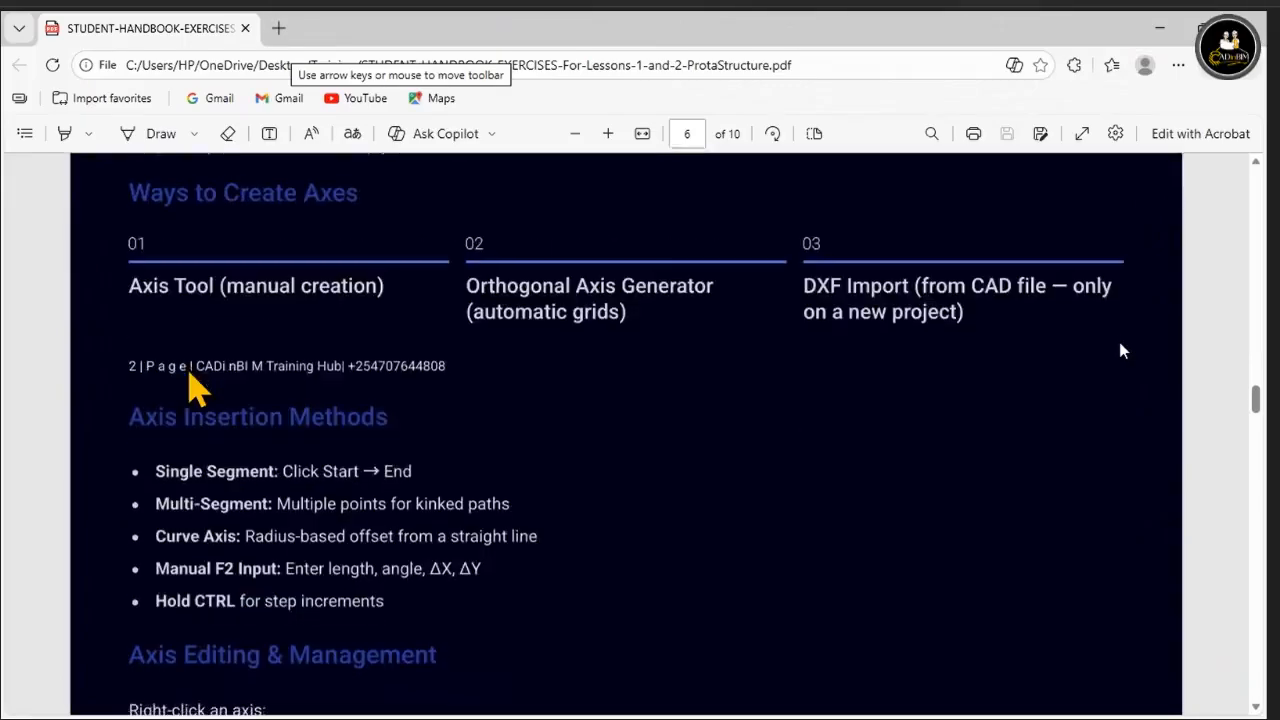
pyautogui.scroll(-1, 1121, 349)
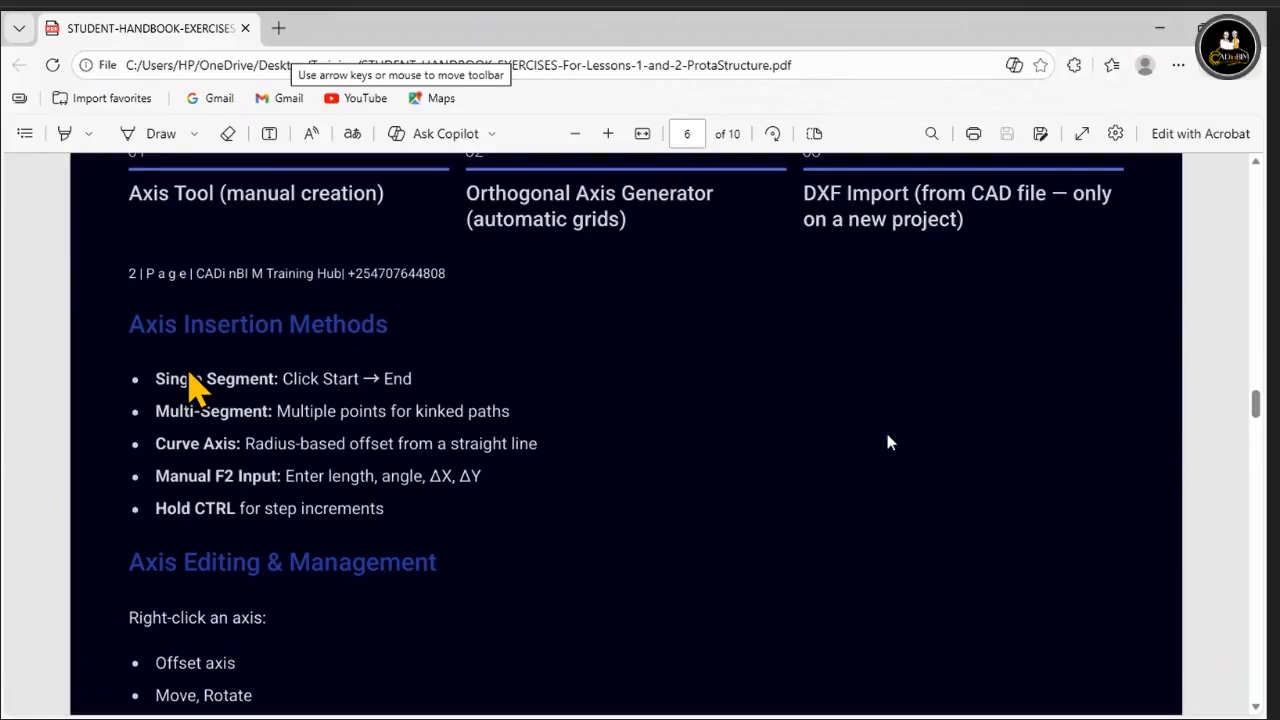
pyautogui.scroll(-1, 890, 442)
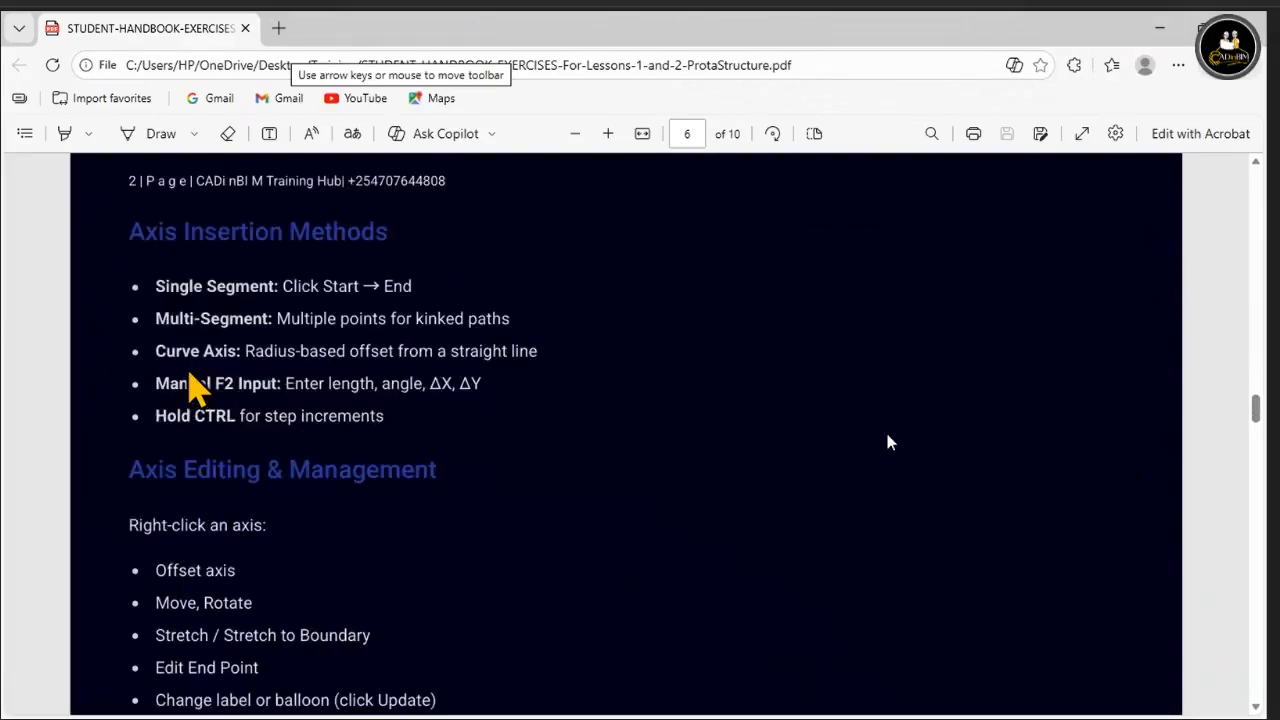
pyautogui.scroll(-4, 890, 442)
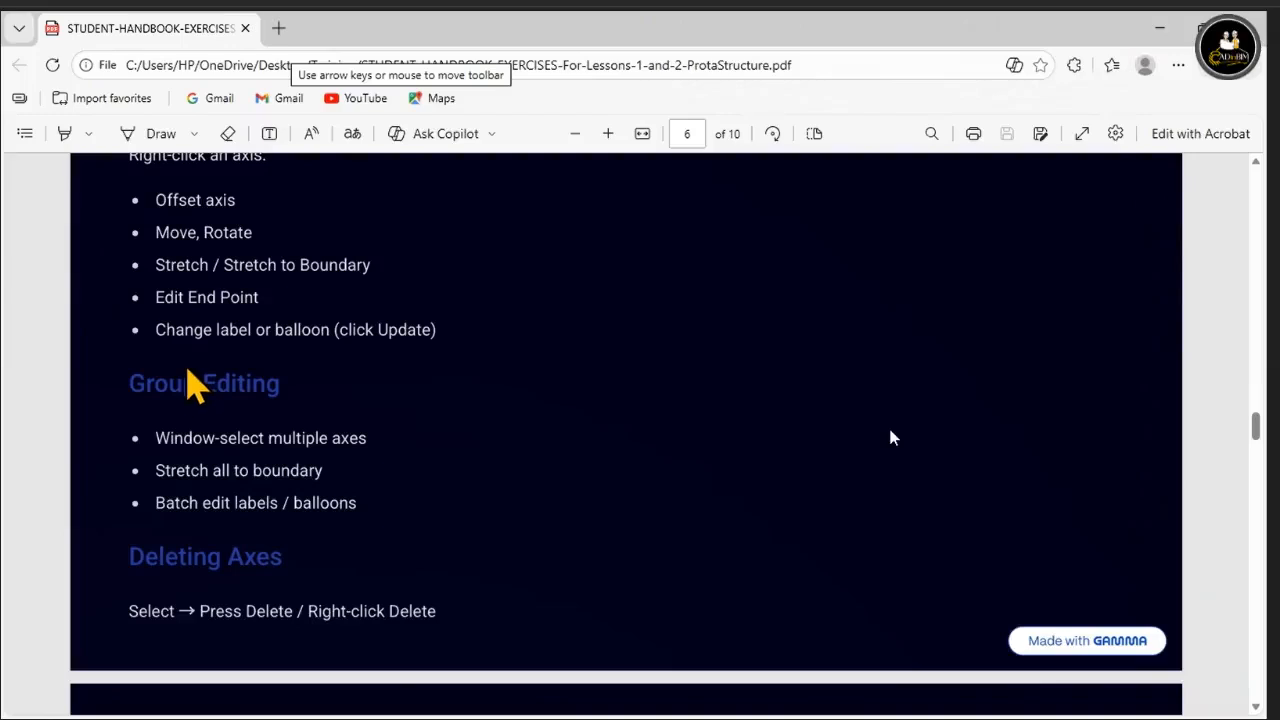
pyautogui.scroll(-1, 890, 437)
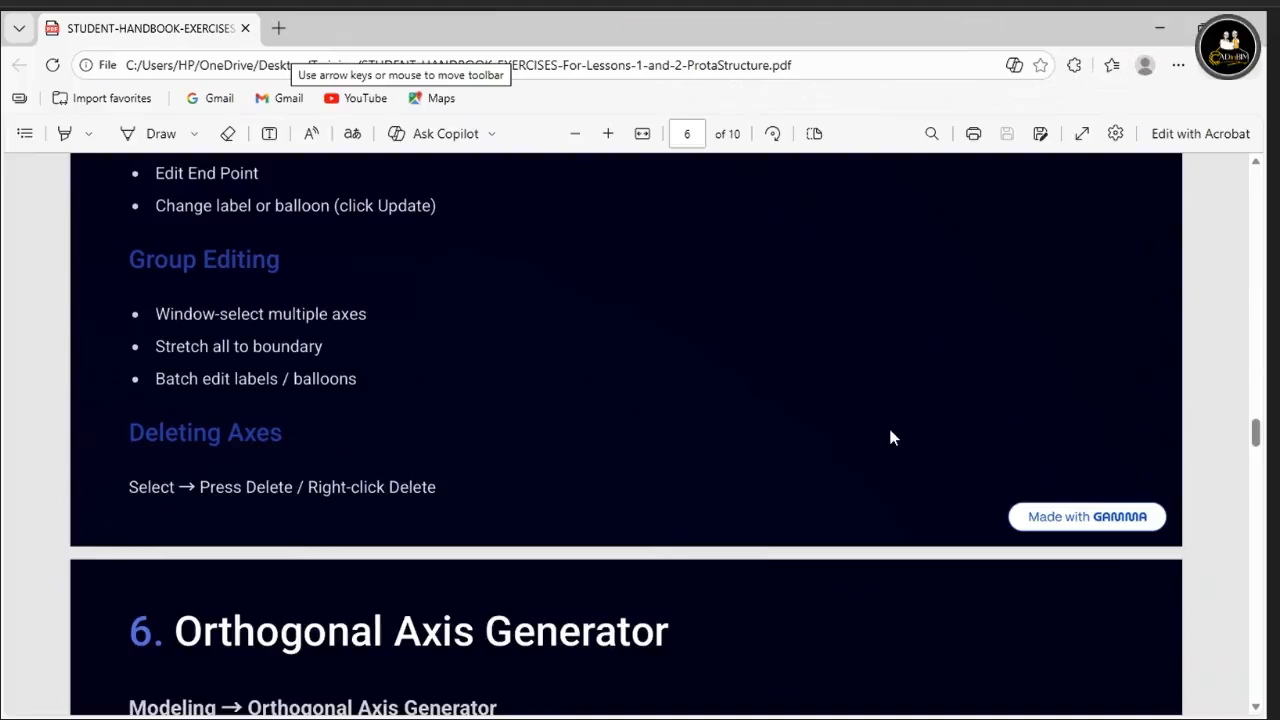
pyautogui.scroll(-2, 893, 437)
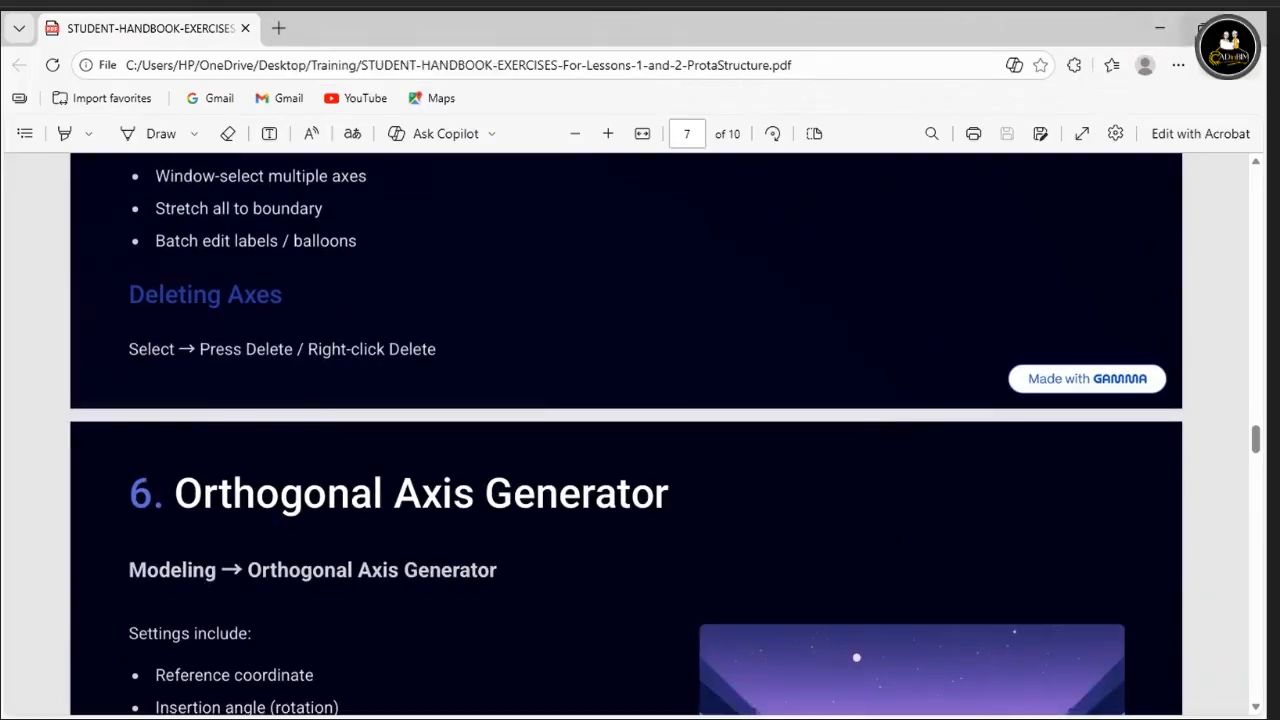
# Step: Return to ProtaStructure and turn off the slab live load colouring in the storey 5 3D view
pyautogui.click(1162, 30)
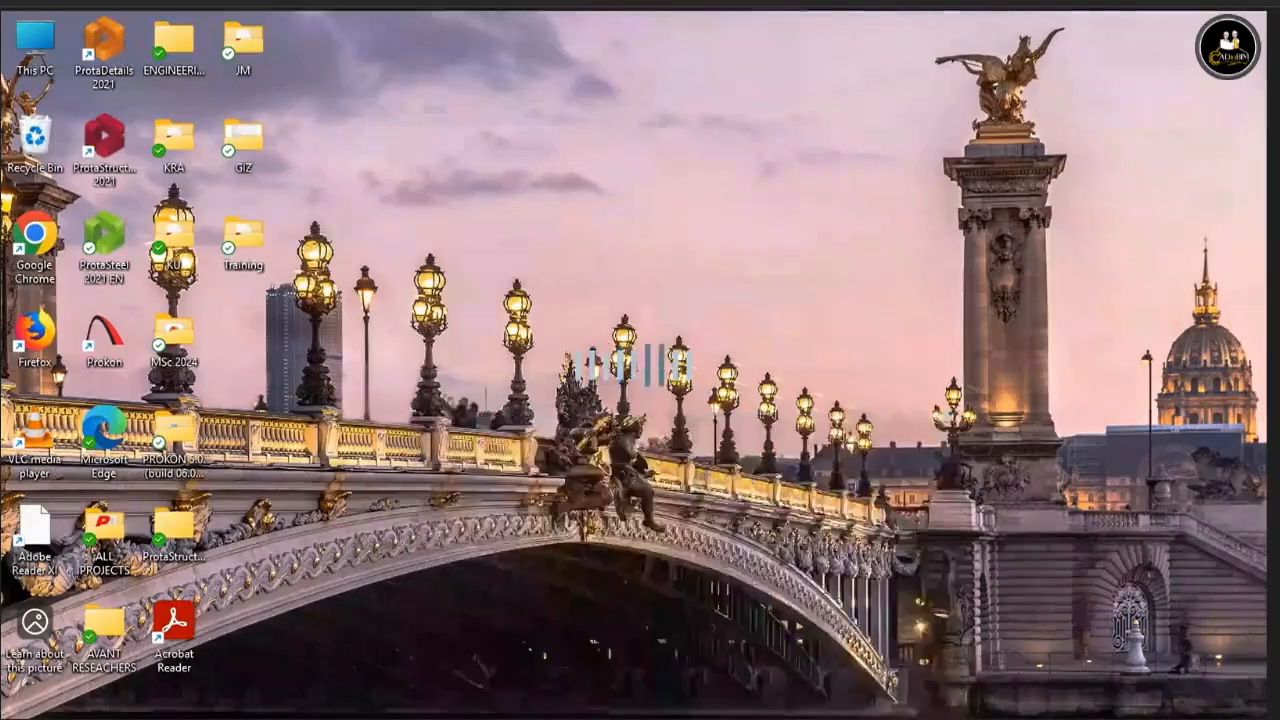
pyautogui.click(892, 700)
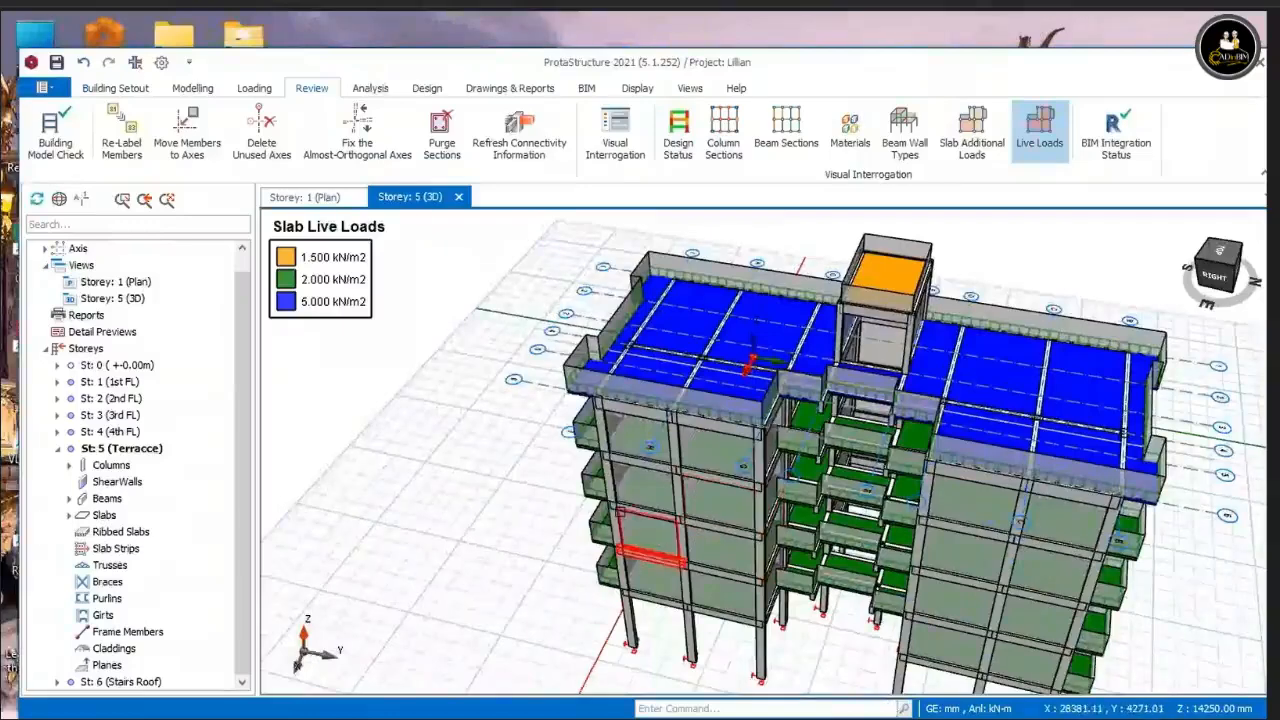
pyautogui.scroll(-3, 405, 398)
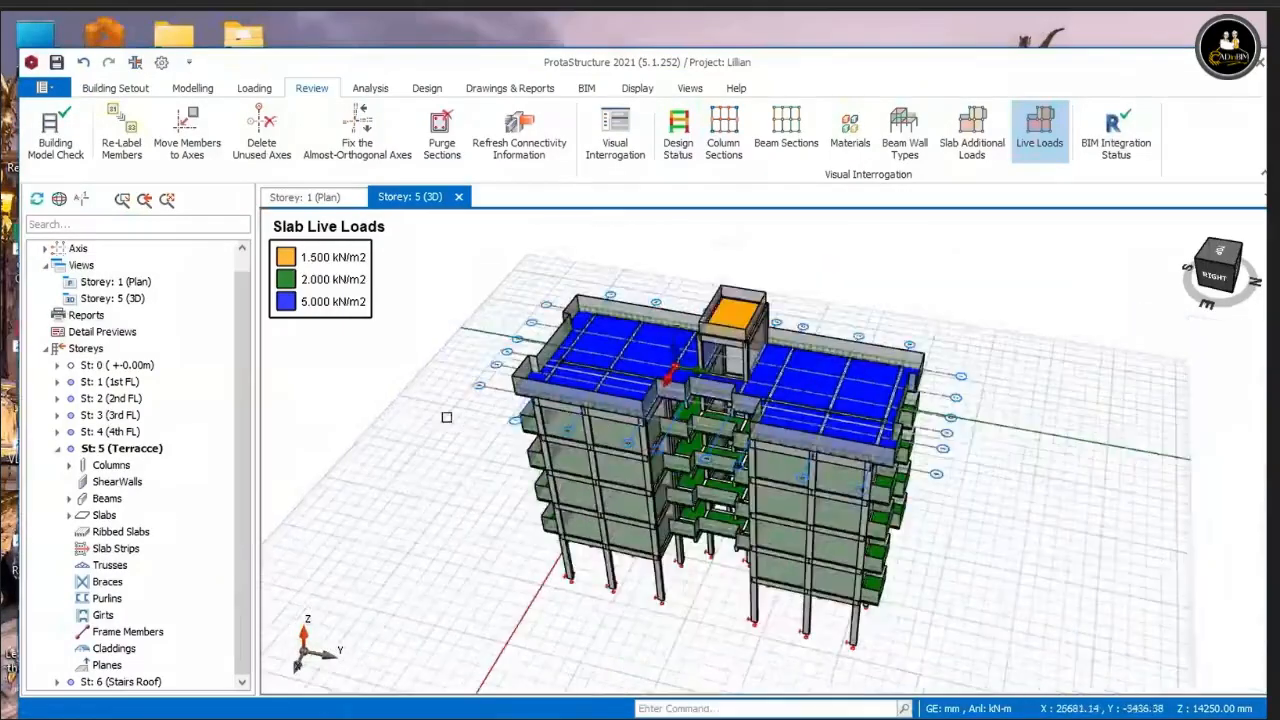
pyautogui.click(1030, 150)
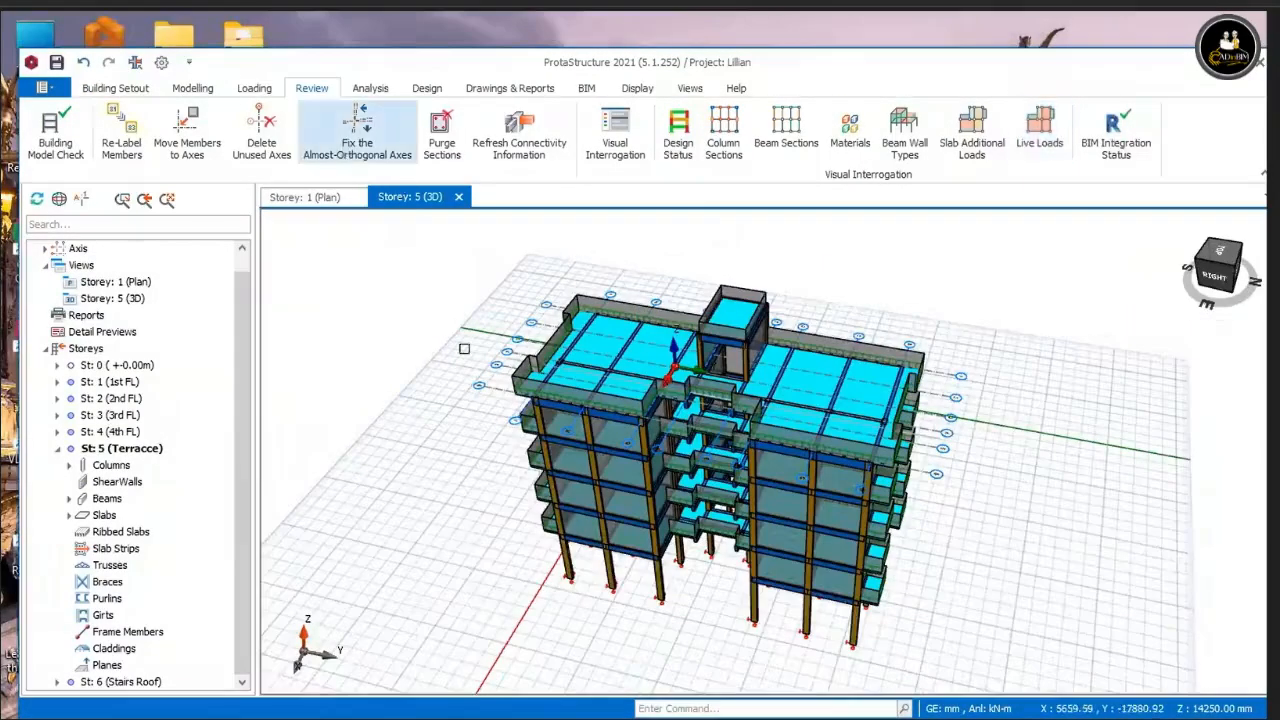
pyautogui.moveTo(470, 340); pyautogui.dragTo(403, 336, button='middle')
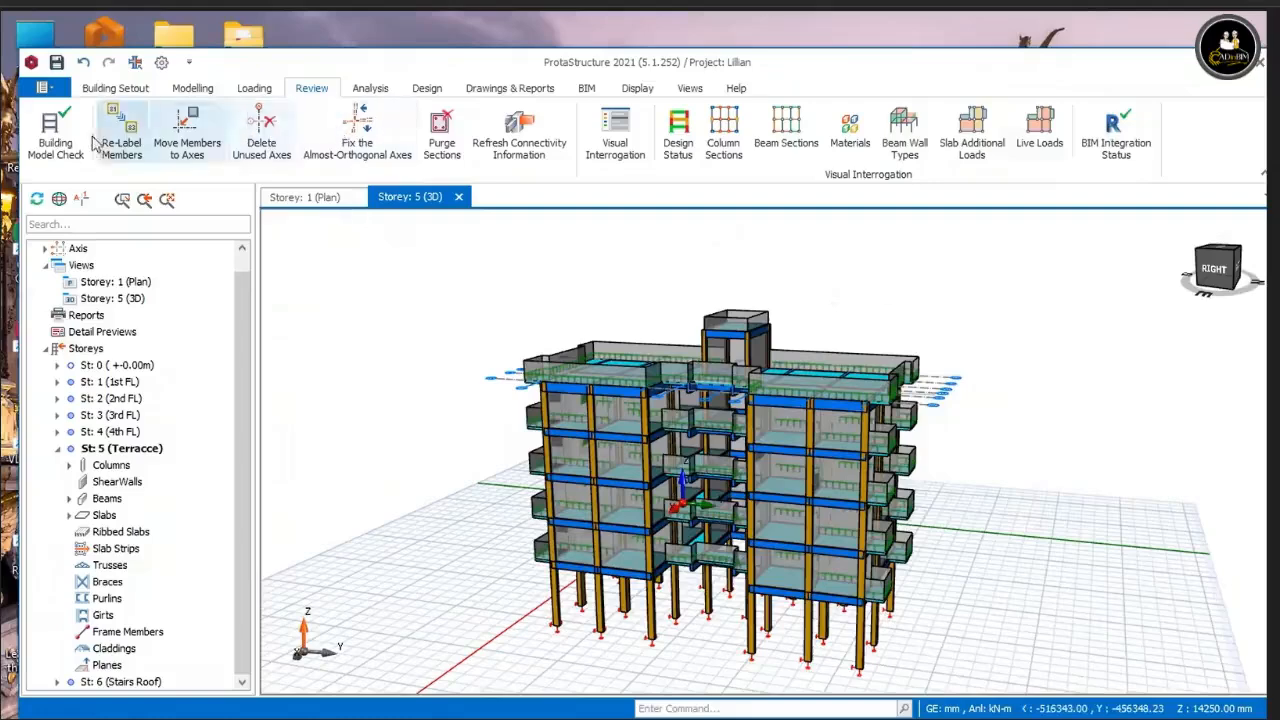
# Step: Maximise the ProtaStructure window and open the Building Analysis dialog at its analysis and design options
pyautogui.click(371, 90)
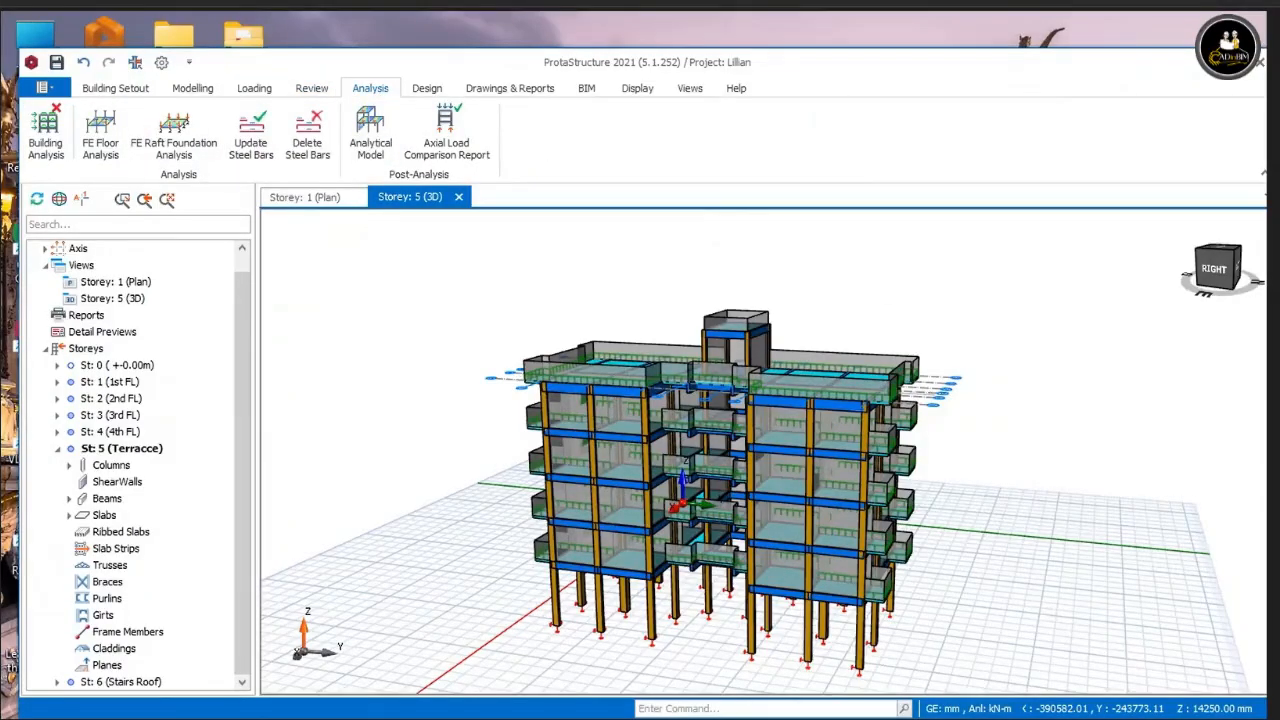
pyautogui.click(1228, 62)
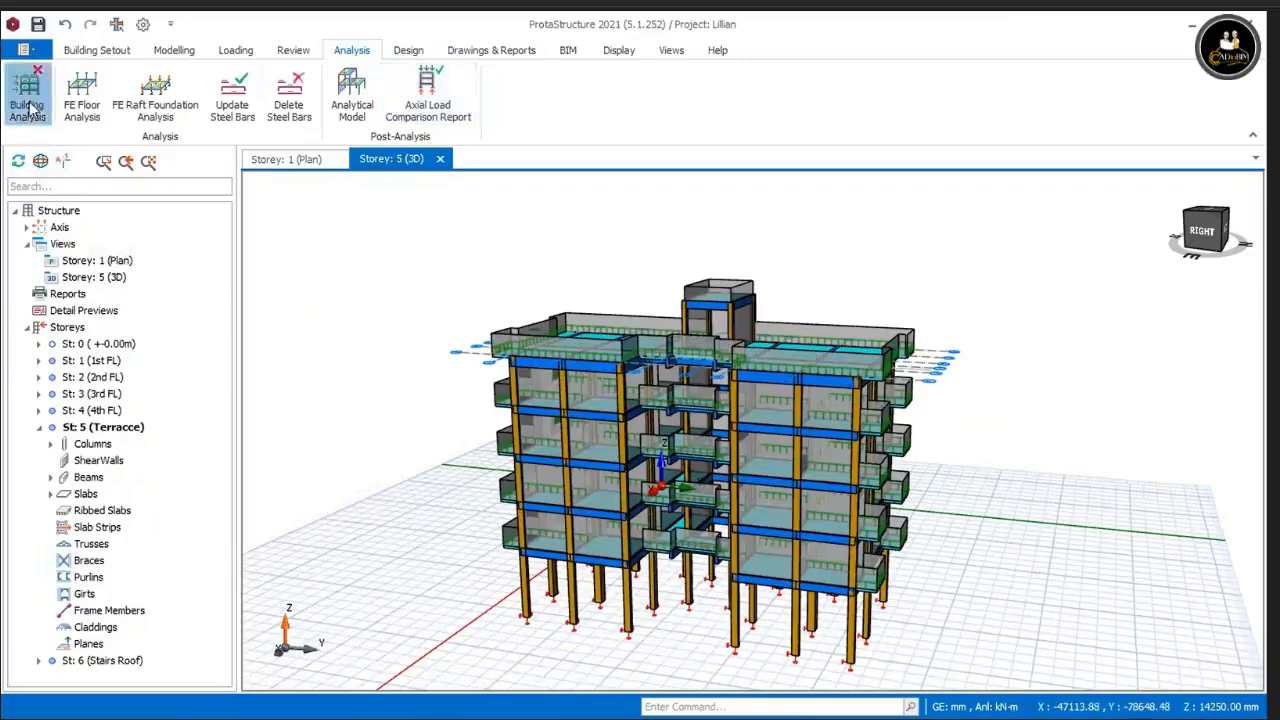
pyautogui.click(28, 106)
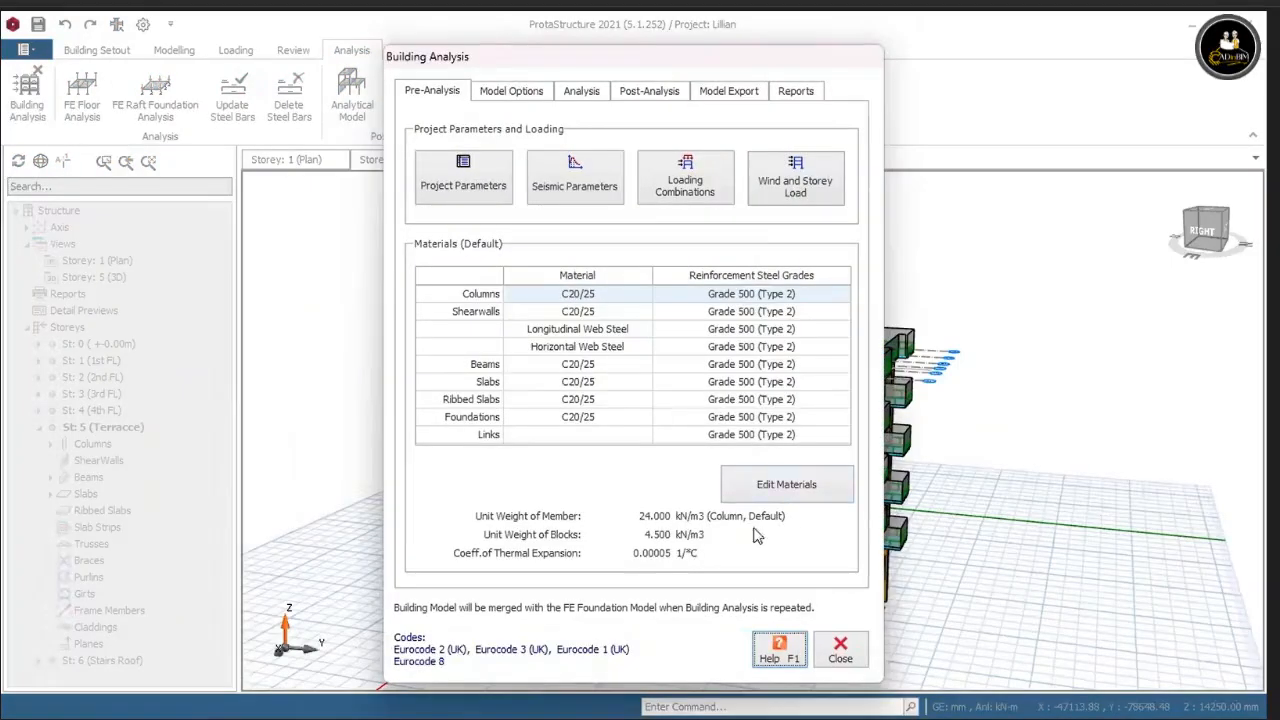
pyautogui.click(582, 92)
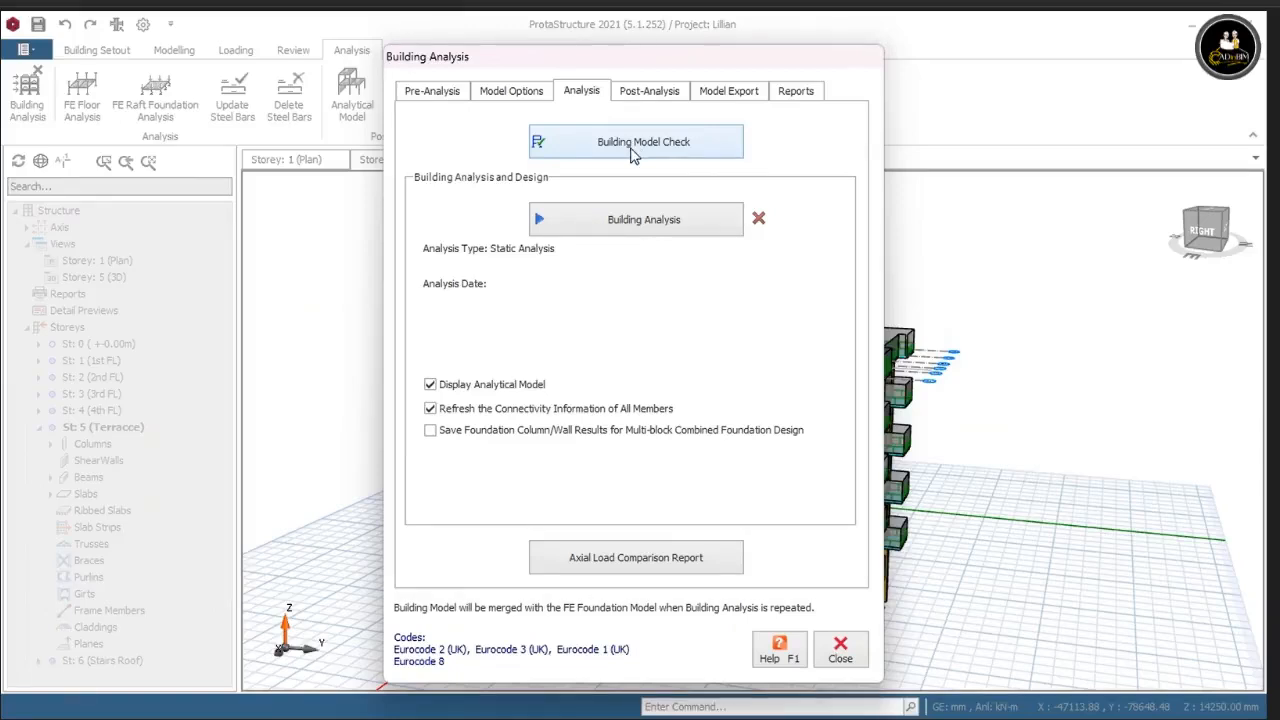
# Step: Run the building analysis without any batch reinforcement or steel design, and close the summary report and analysis windows
pyautogui.click(603, 225)
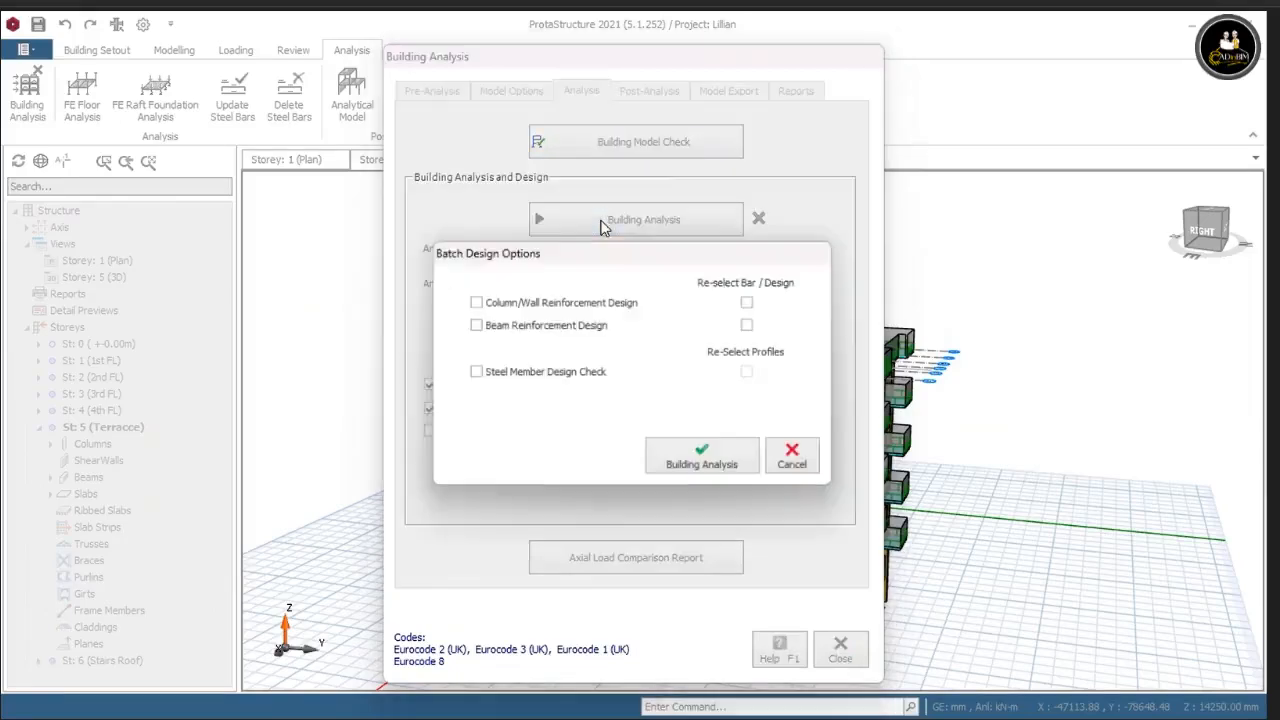
pyautogui.click(676, 468)
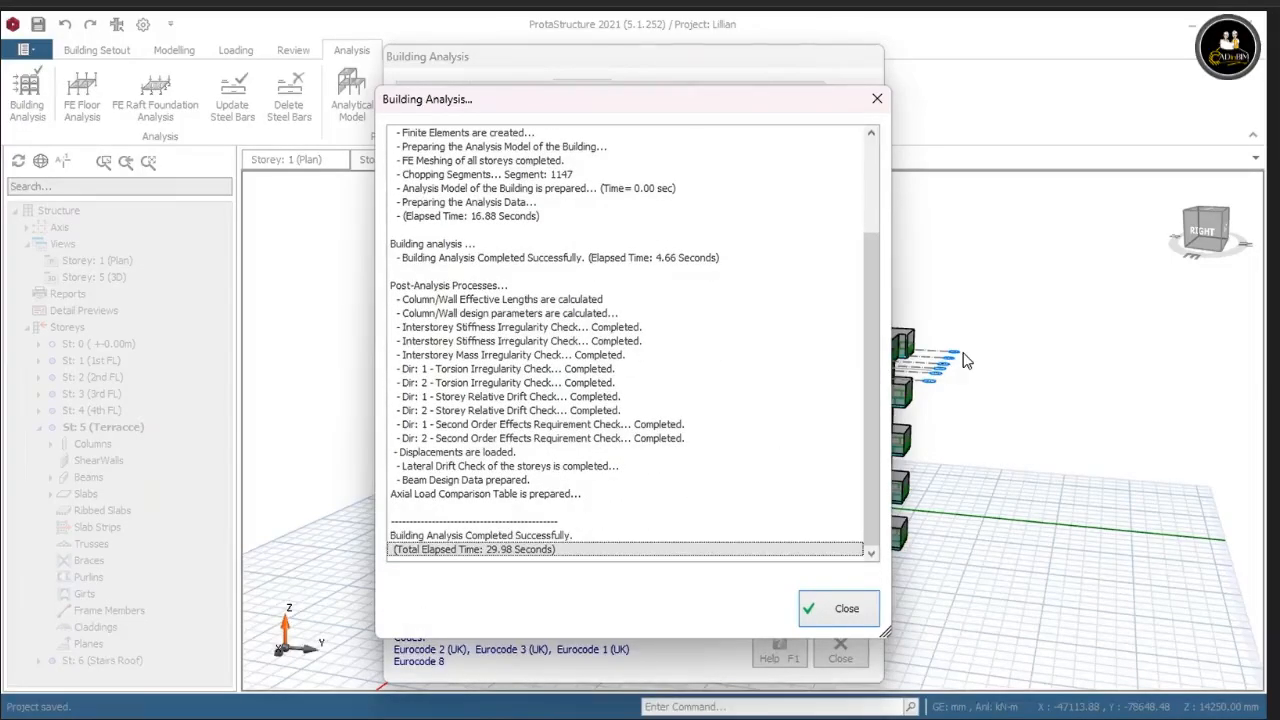
pyautogui.click(834, 607)
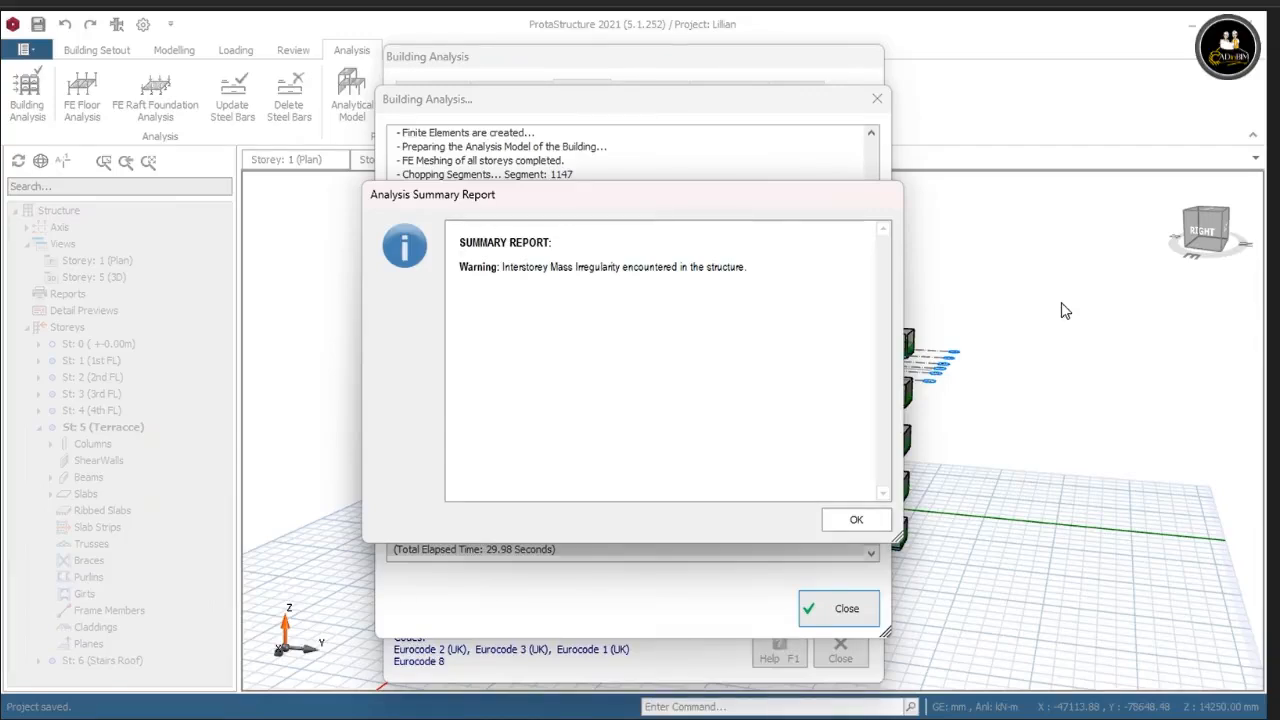
pyautogui.click(855, 520)
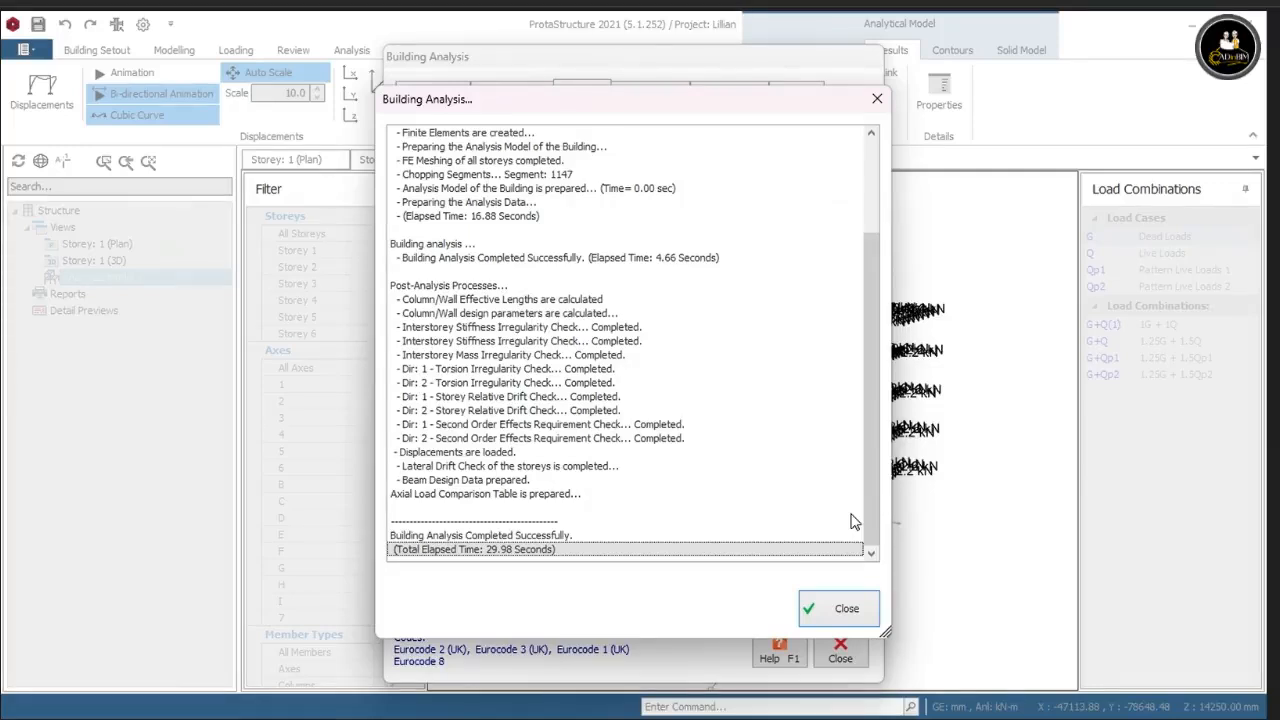
pyautogui.click(845, 610)
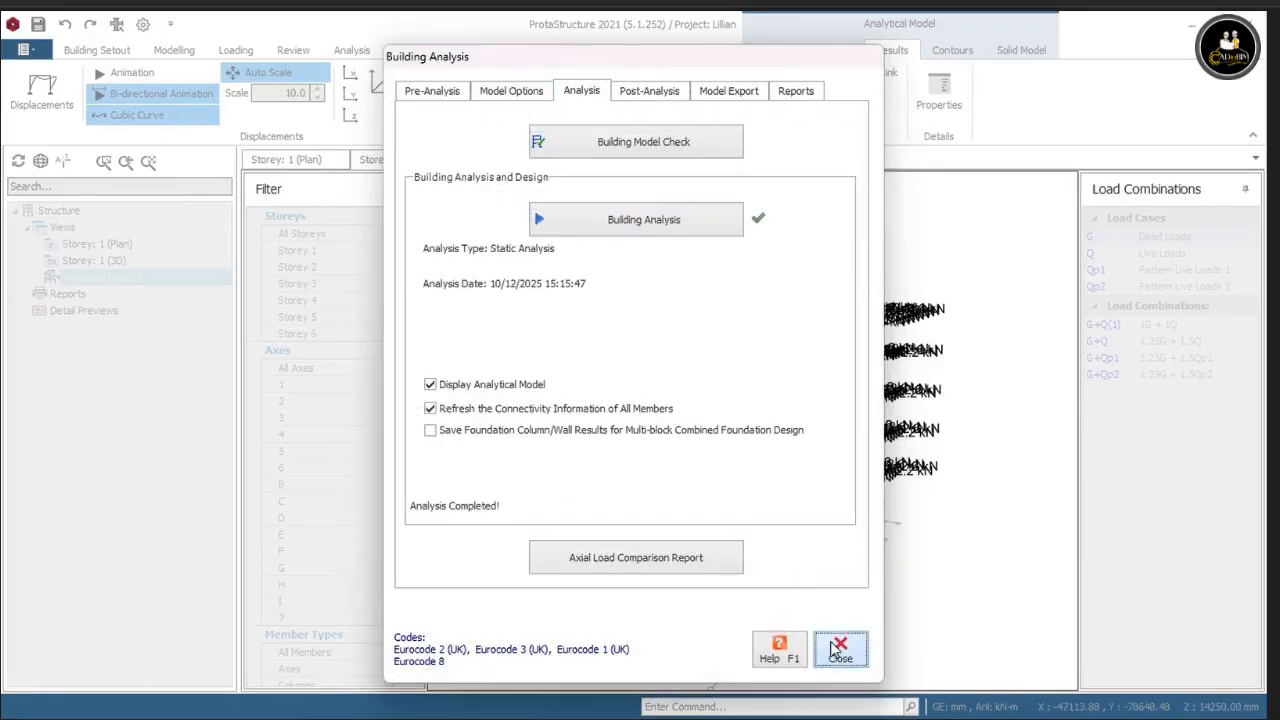
pyautogui.click(838, 650)
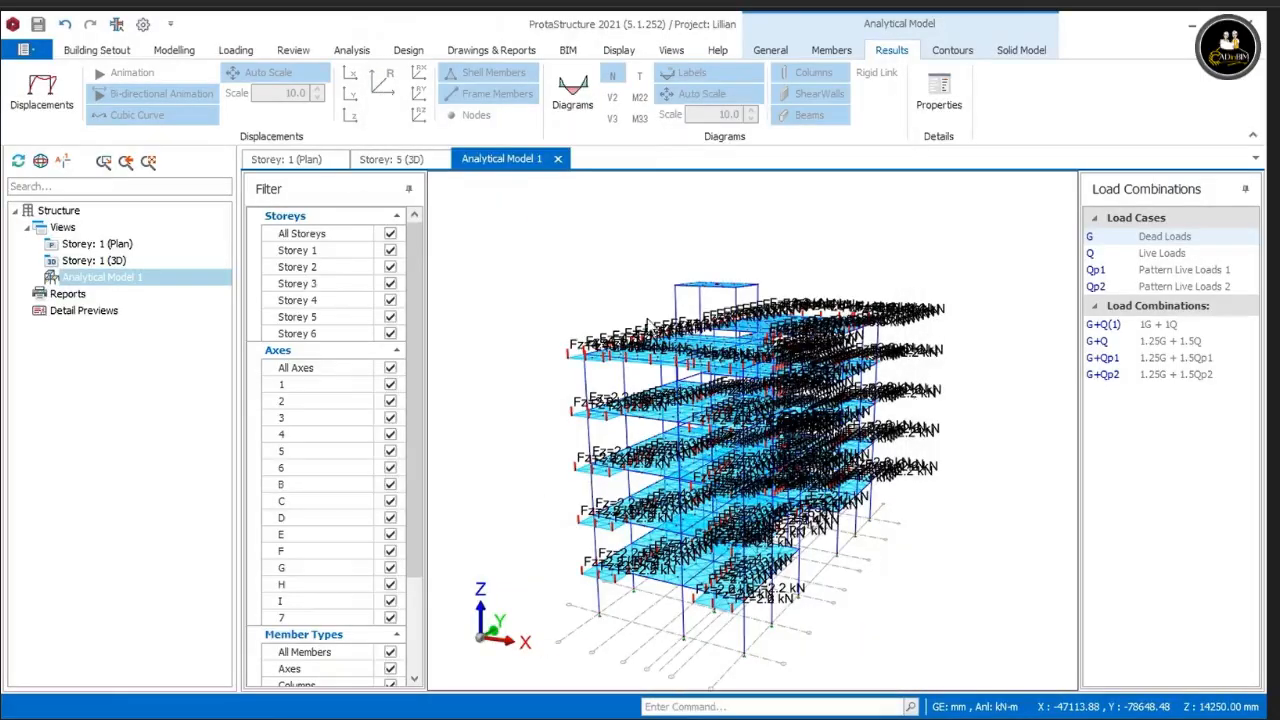
# Step: Display axial force N on the solid analytical model for dead loads and examine the columns and floors from several sides
pyautogui.moveTo(888, 485); pyautogui.dragTo(1001, 443, button='middle')
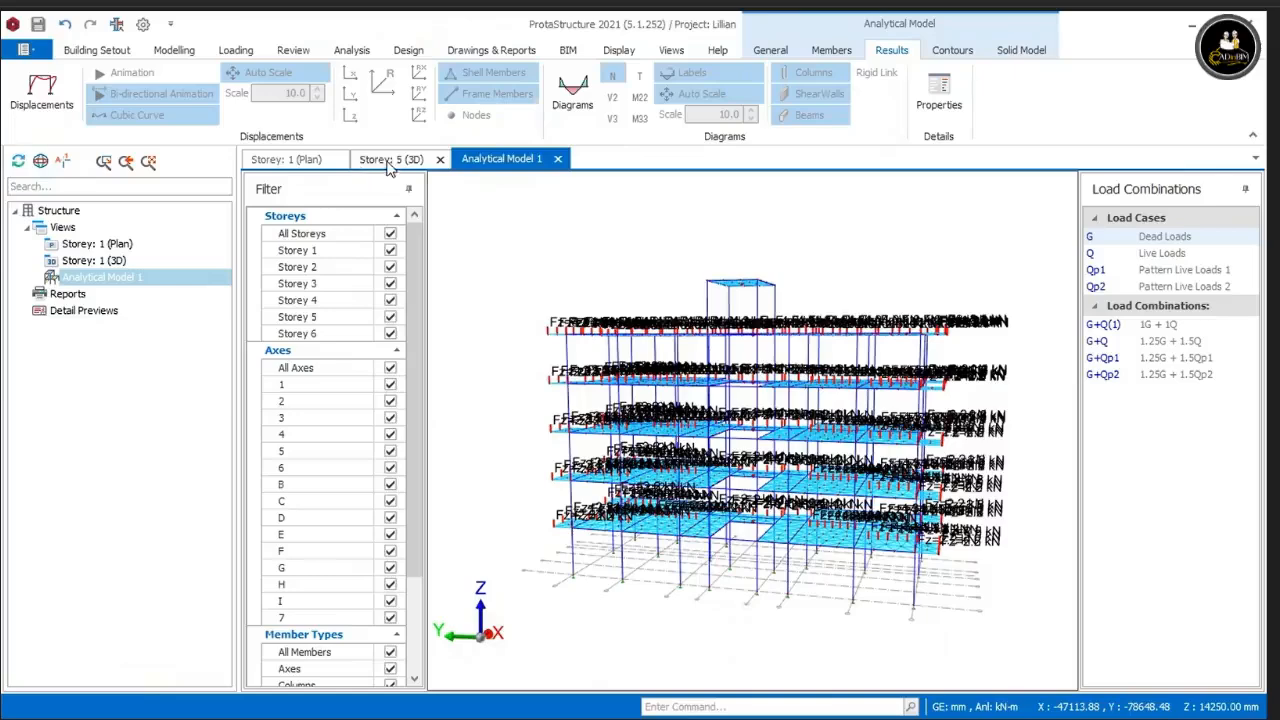
pyautogui.click(388, 161)
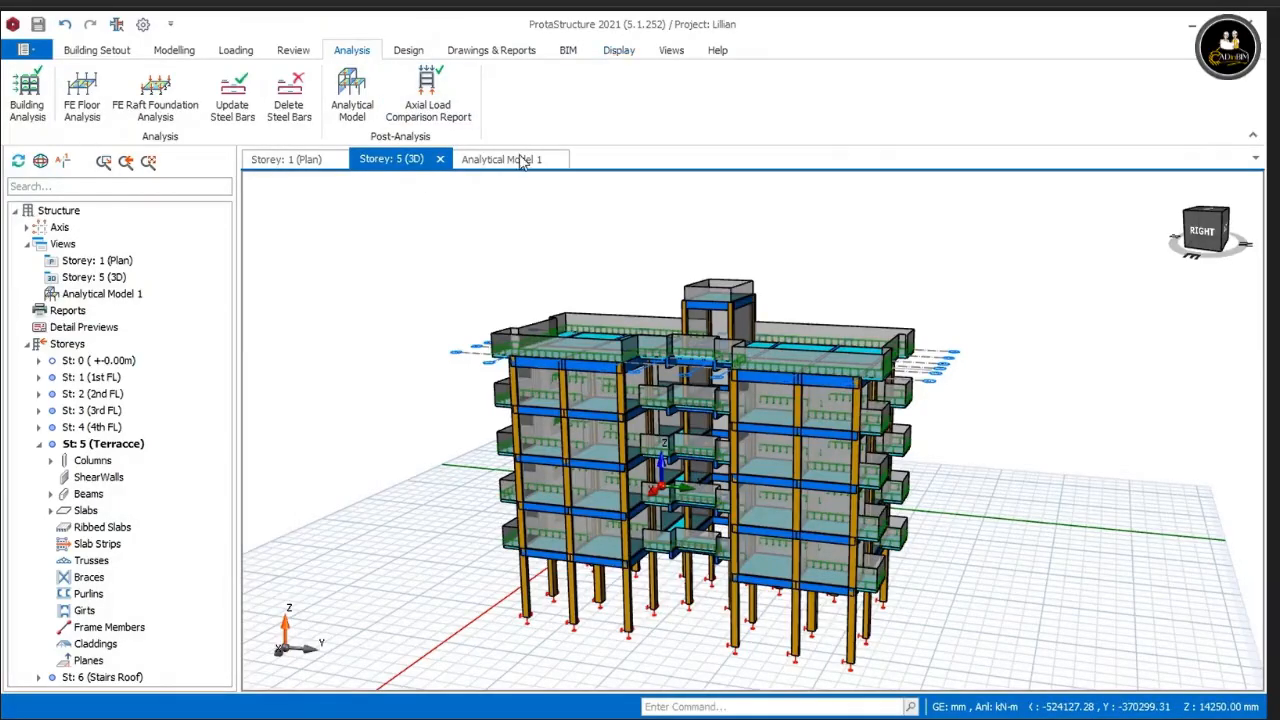
pyautogui.click(500, 163)
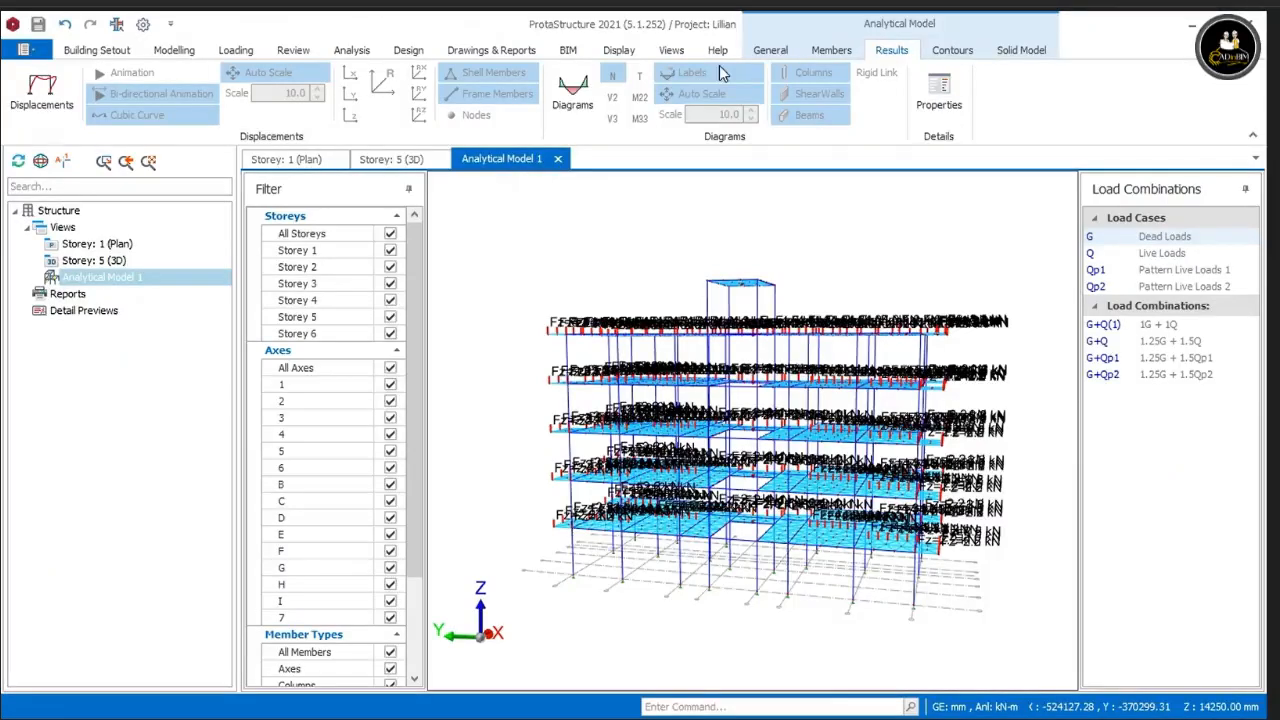
pyautogui.click(1022, 51)
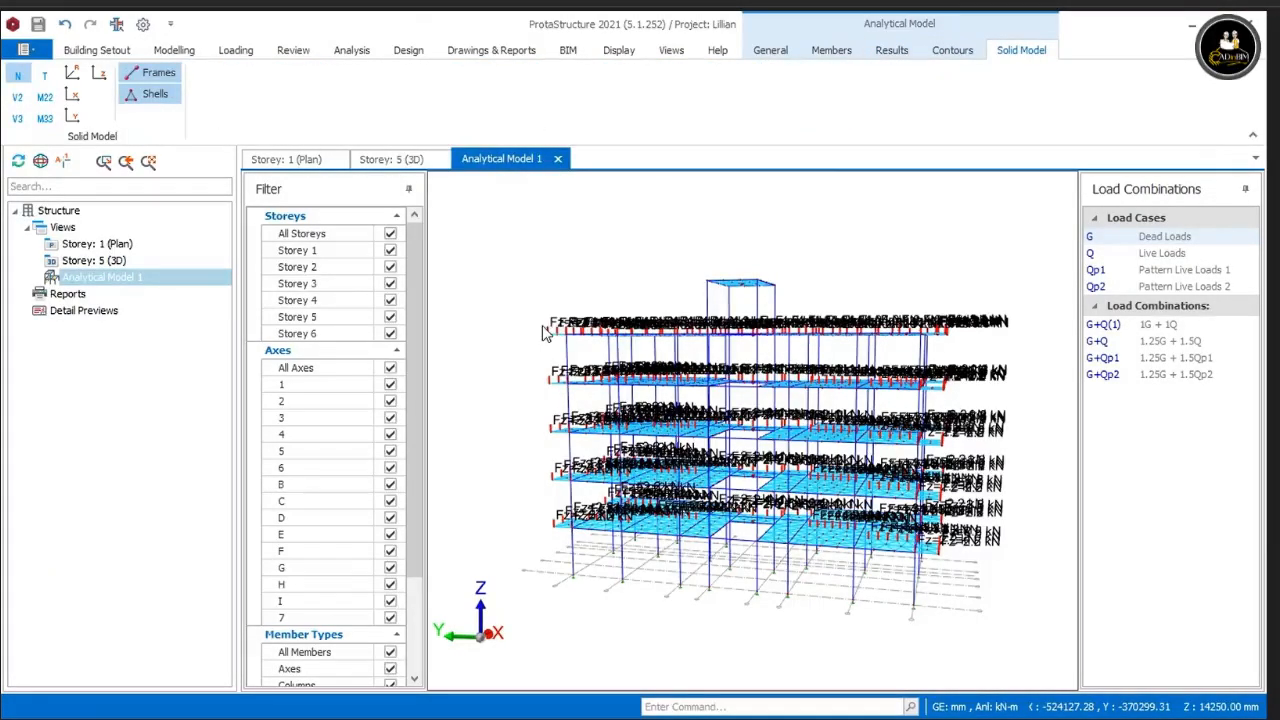
pyautogui.click(1012, 52)
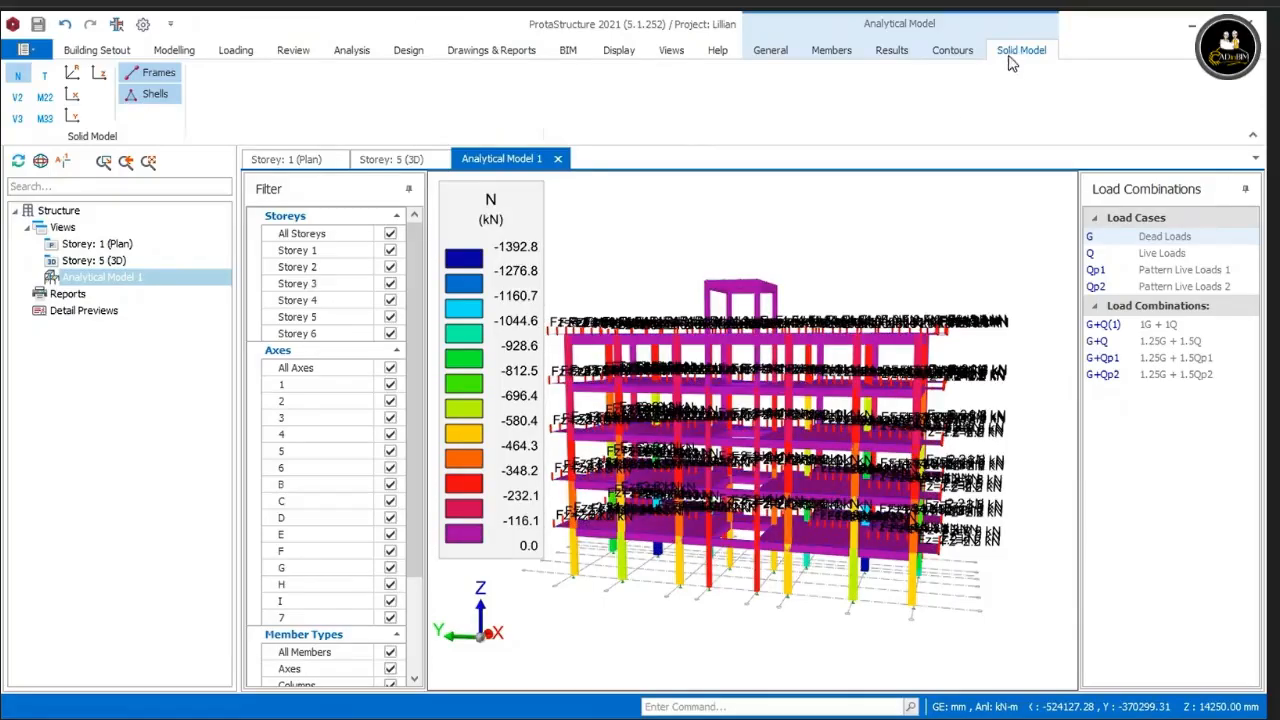
pyautogui.moveTo(873, 270); pyautogui.dragTo(846, 248, button='middle')
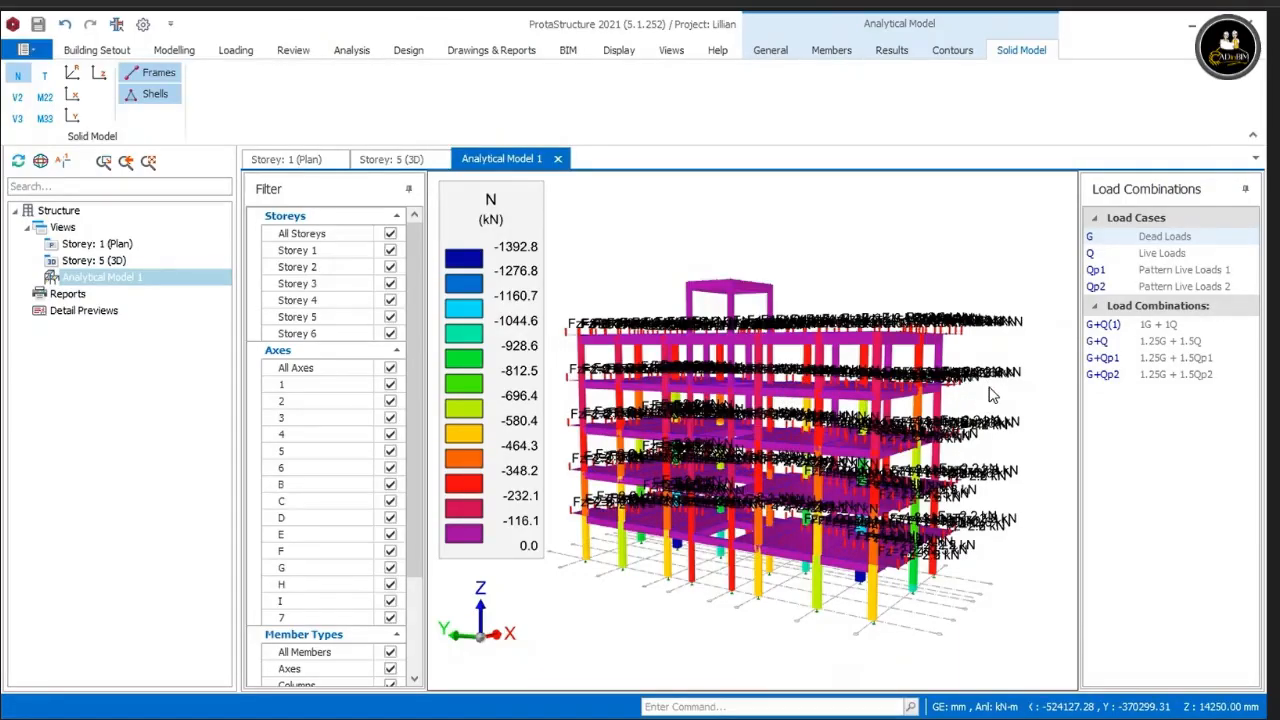
pyautogui.moveTo(993, 395); pyautogui.dragTo(1030, 402, button='middle')
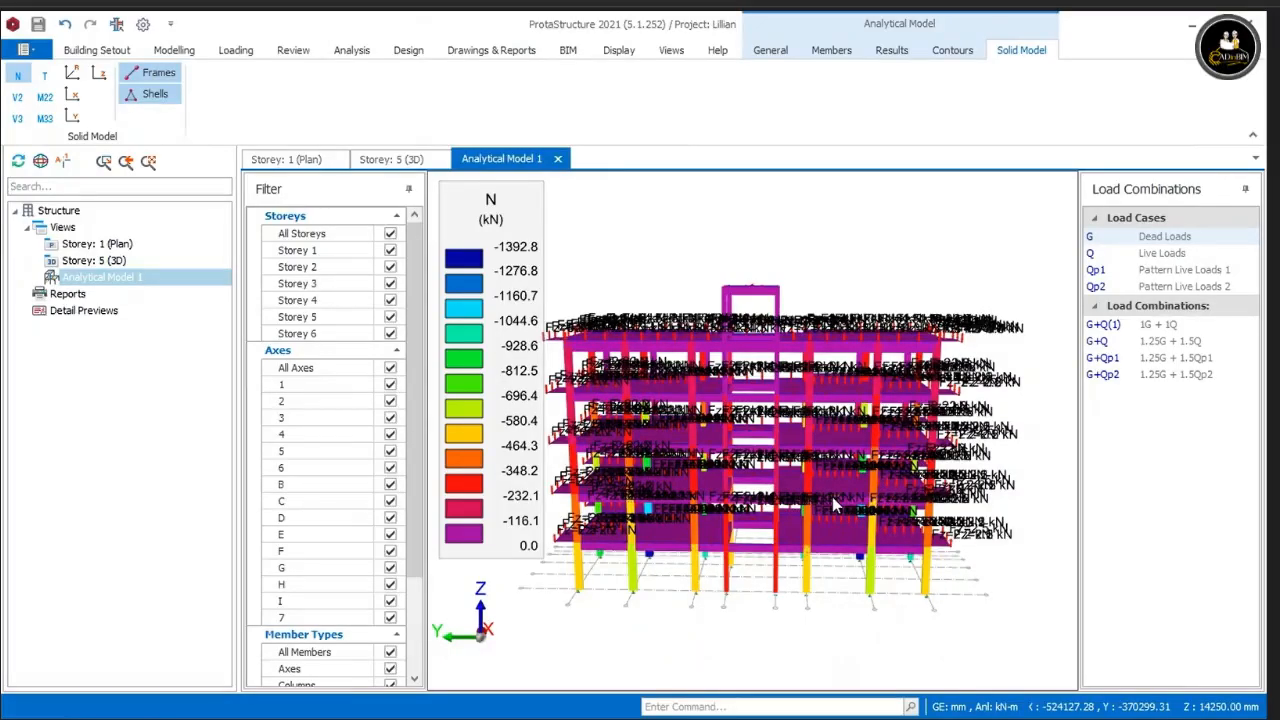
pyautogui.scroll(2, 626, 597)
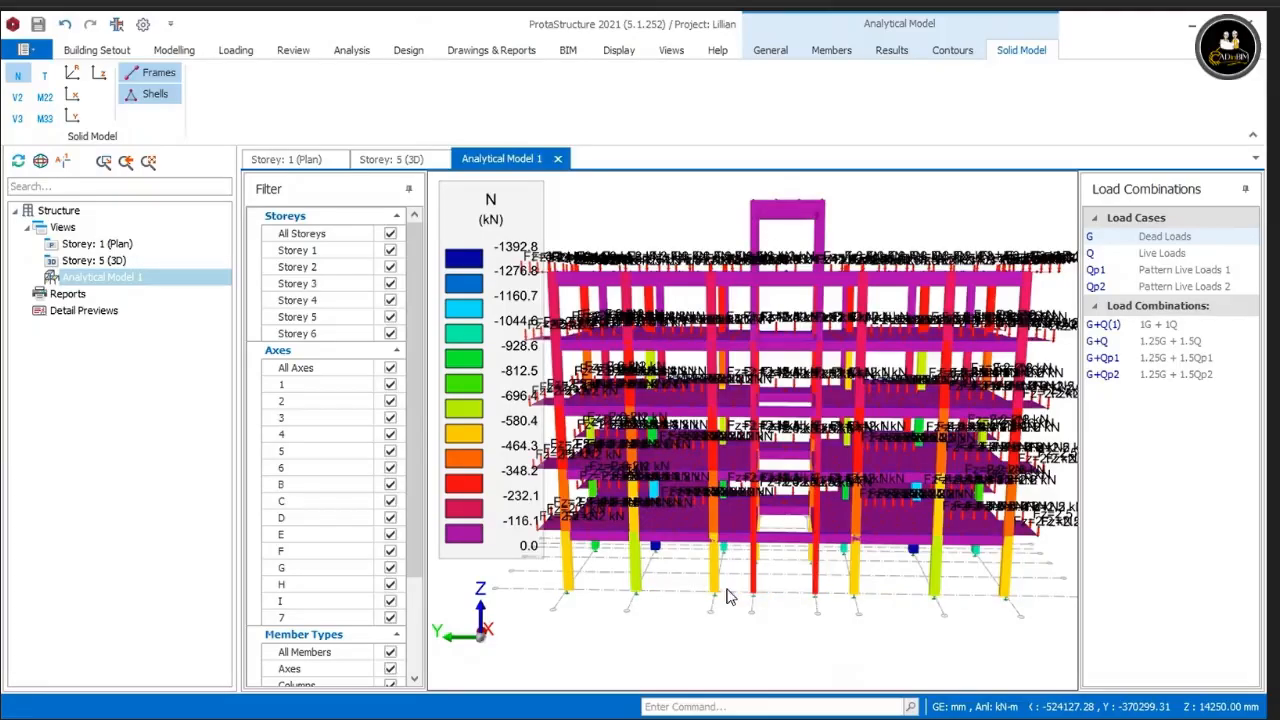
pyautogui.moveTo(737, 591); pyautogui.dragTo(762, 577, button='middle')
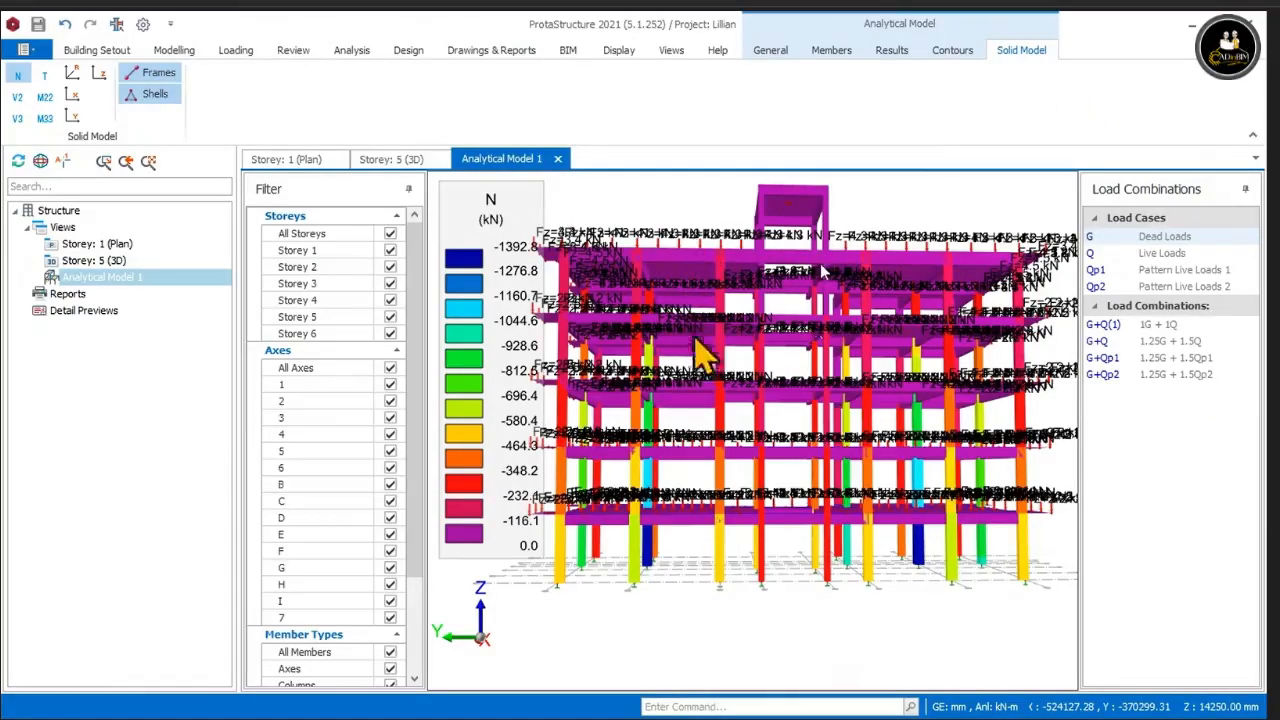
pyautogui.moveTo(705, 362); pyautogui.dragTo(789, 366, button='middle')
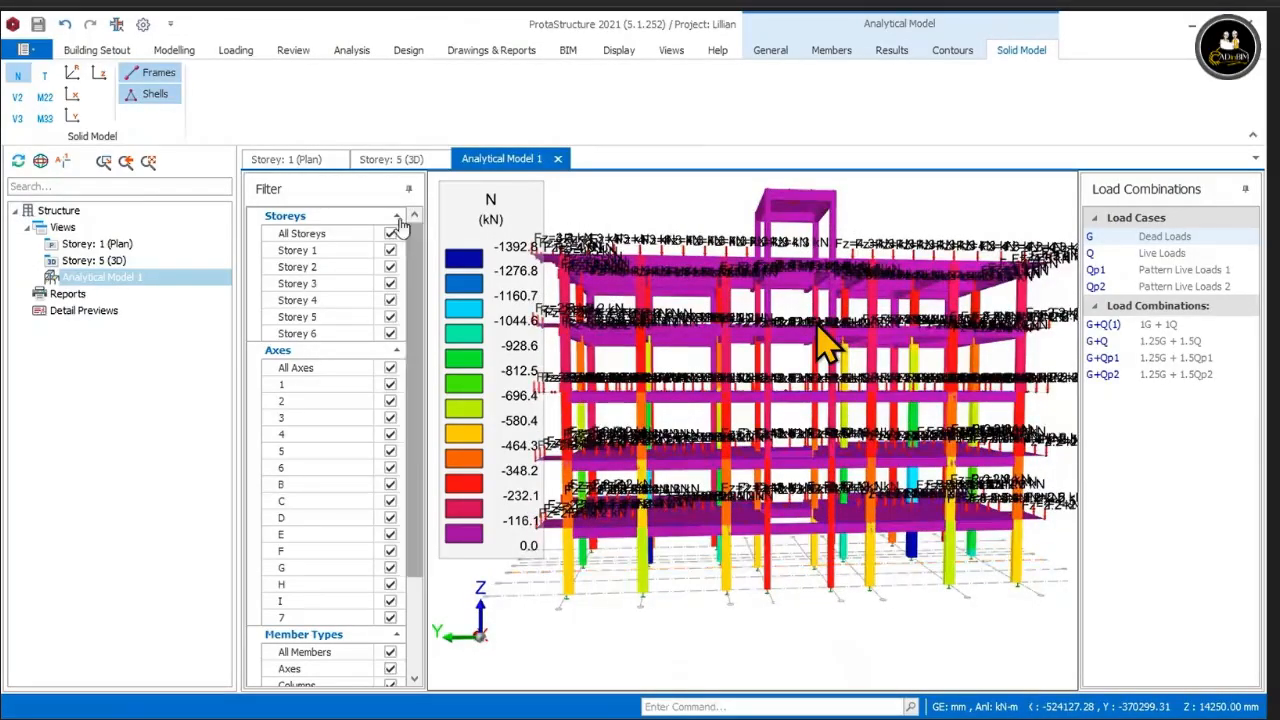
pyautogui.click(362, 52)
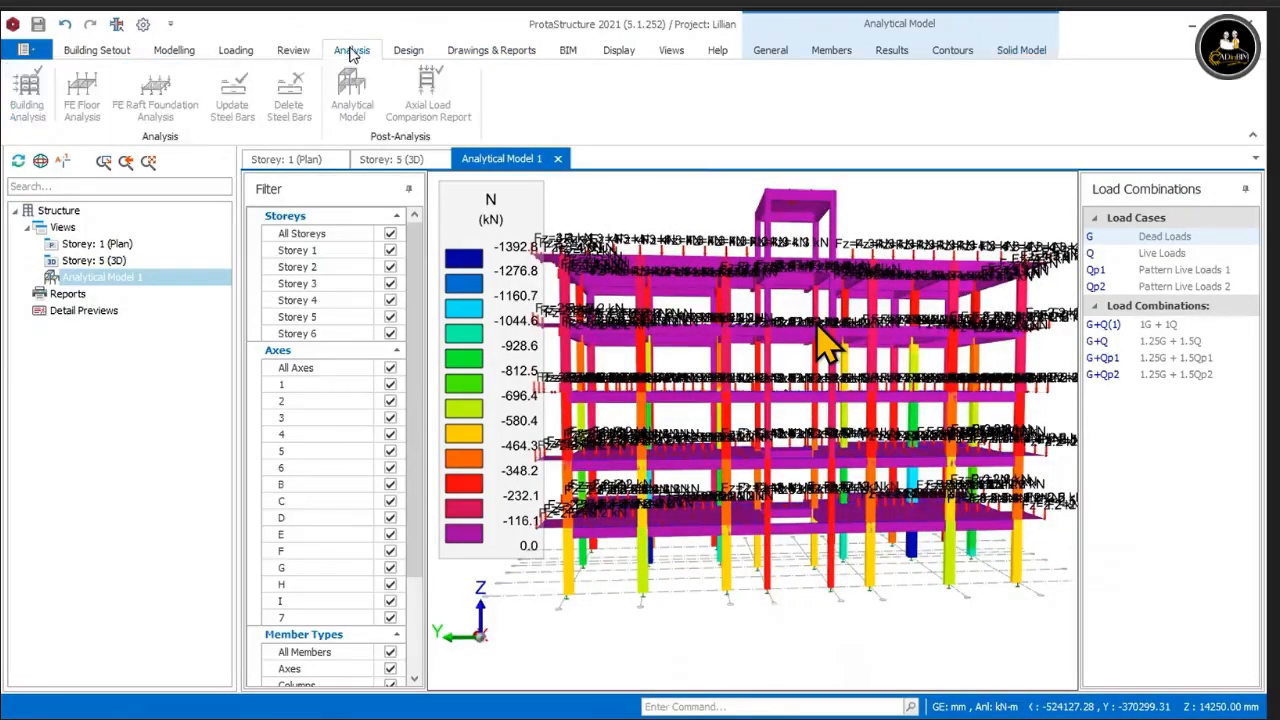
pyautogui.click(294, 54)
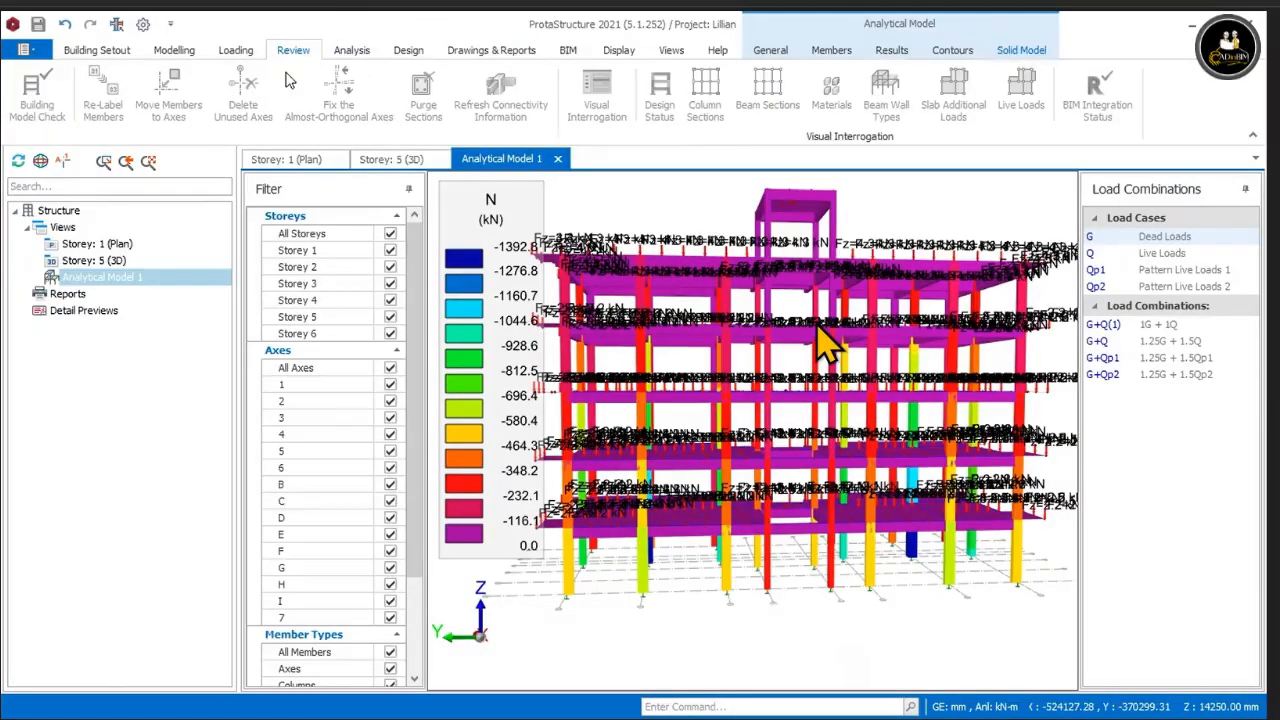
pyautogui.click(362, 52)
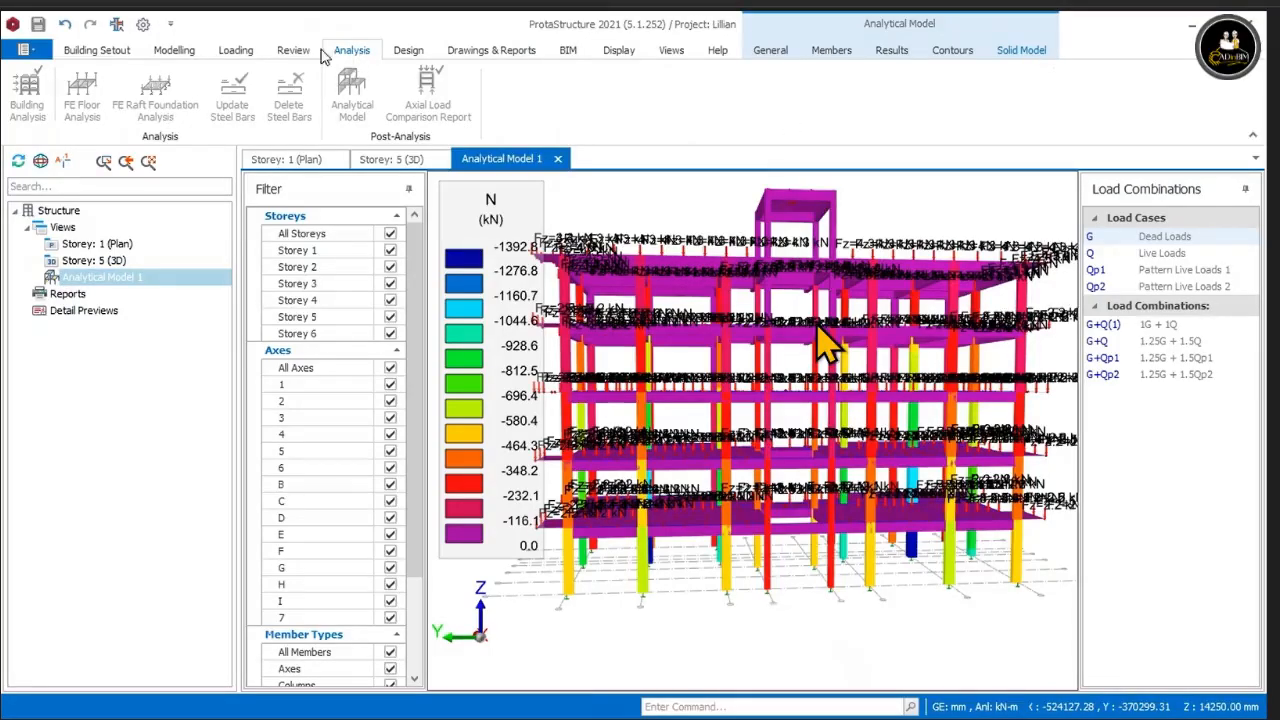
pyautogui.doubleClick(115, 52)
pyautogui.click(1021, 50)
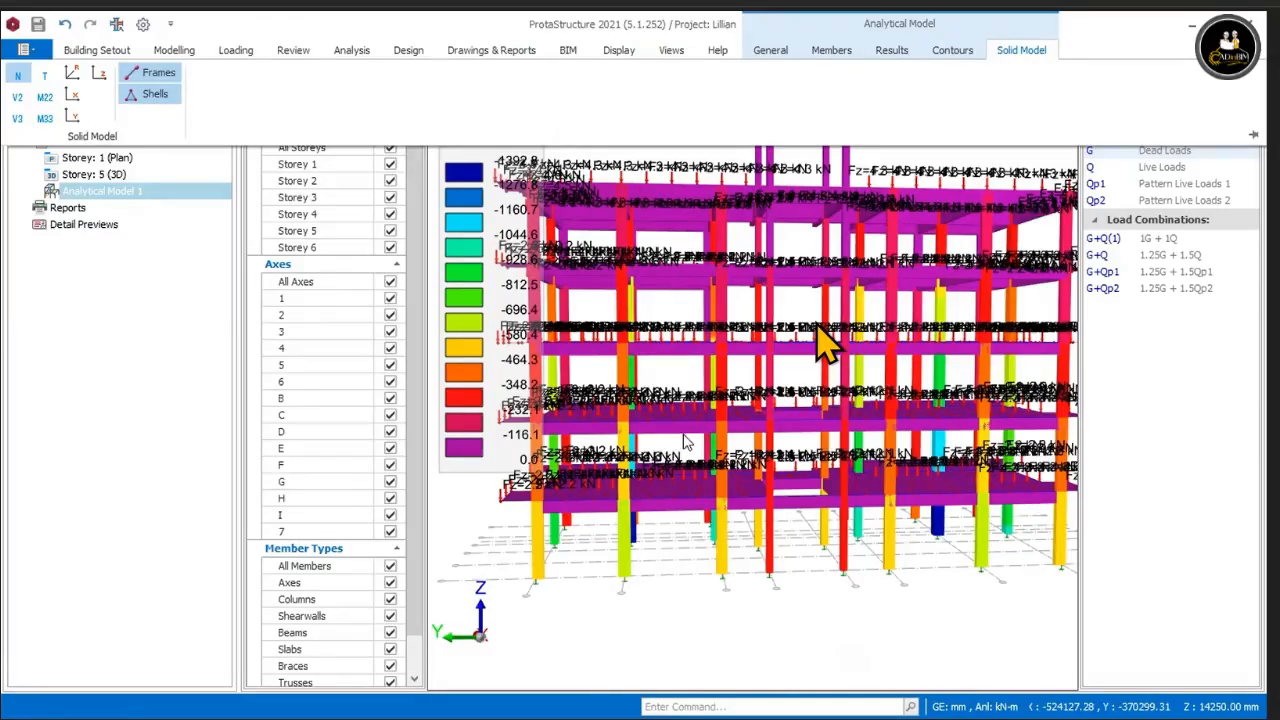
pyautogui.click(1255, 137)
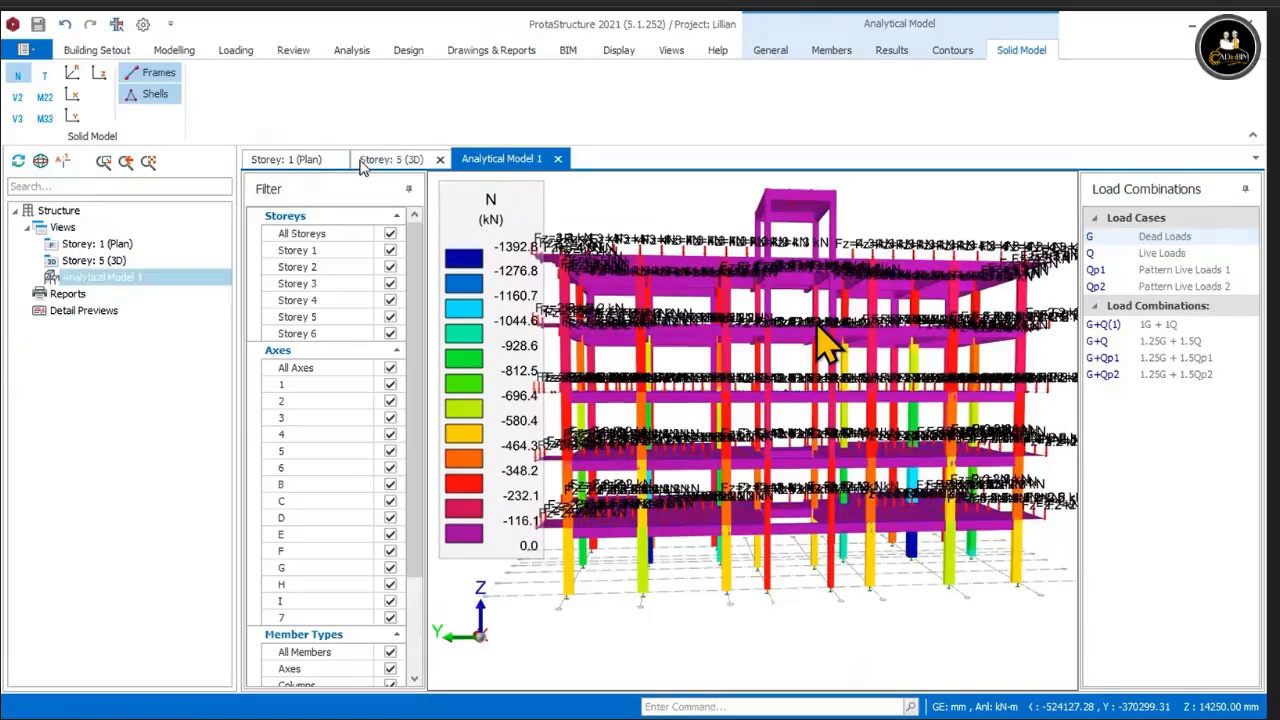
# Step: Return to the Storey 5 3D view and, in the default materials, enable H12 and disable H8 among the slab rebar diameters
pyautogui.click(378, 159)
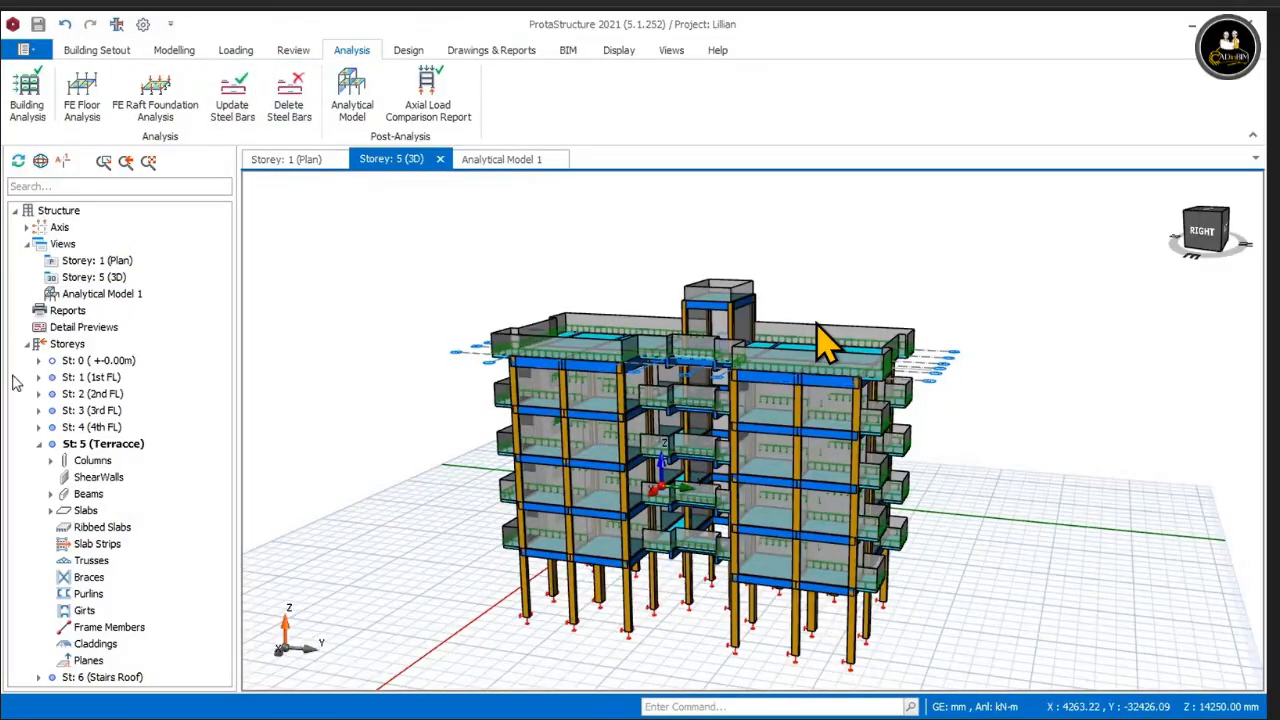
pyautogui.click(98, 379)
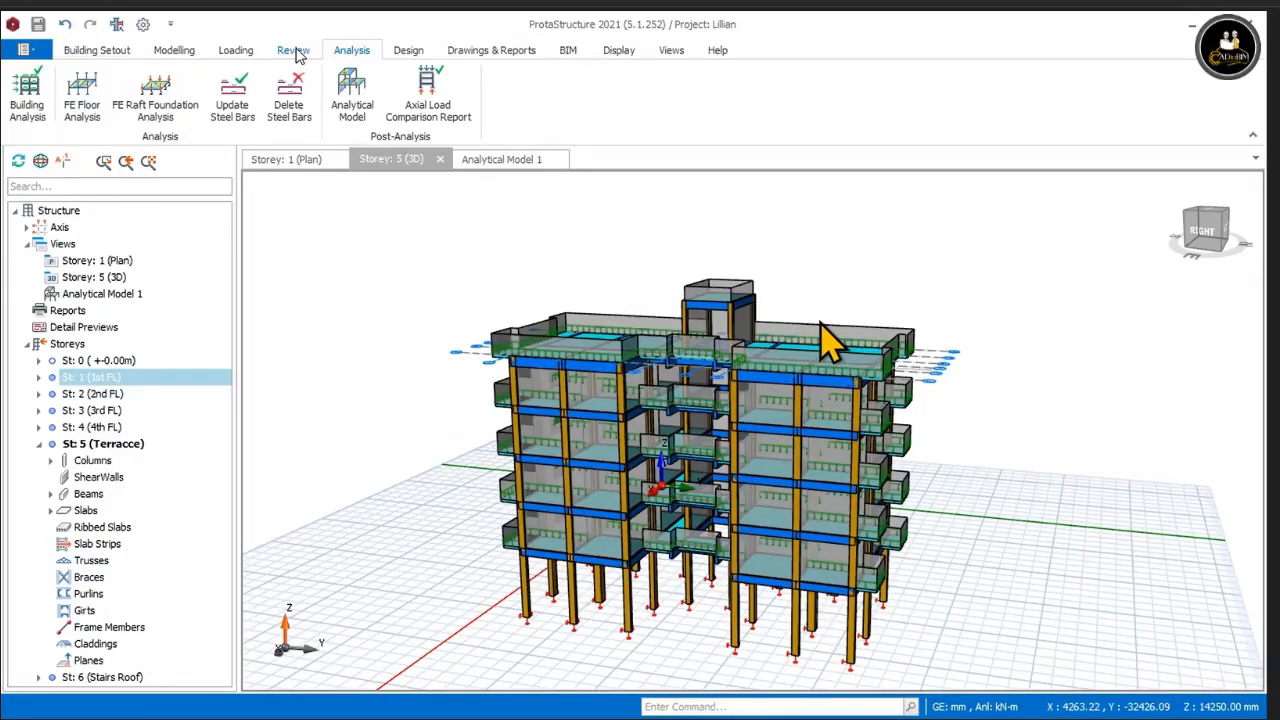
pyautogui.click(114, 59)
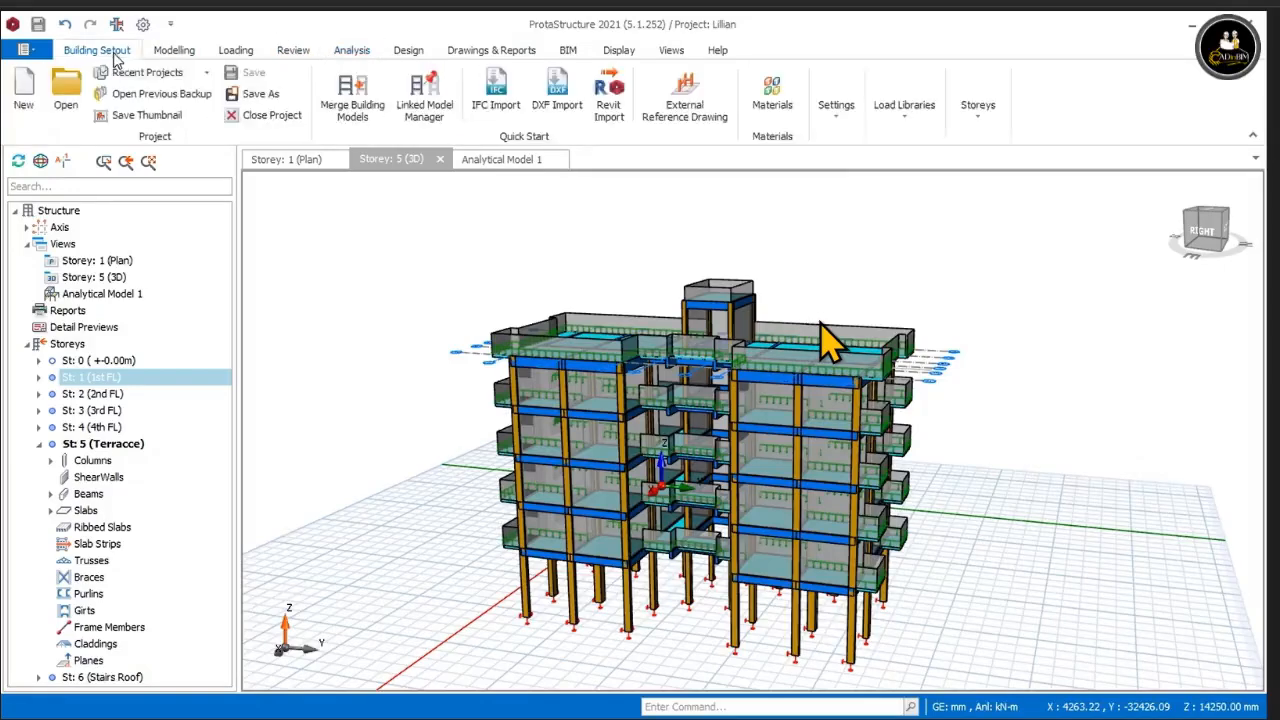
pyautogui.click(786, 116)
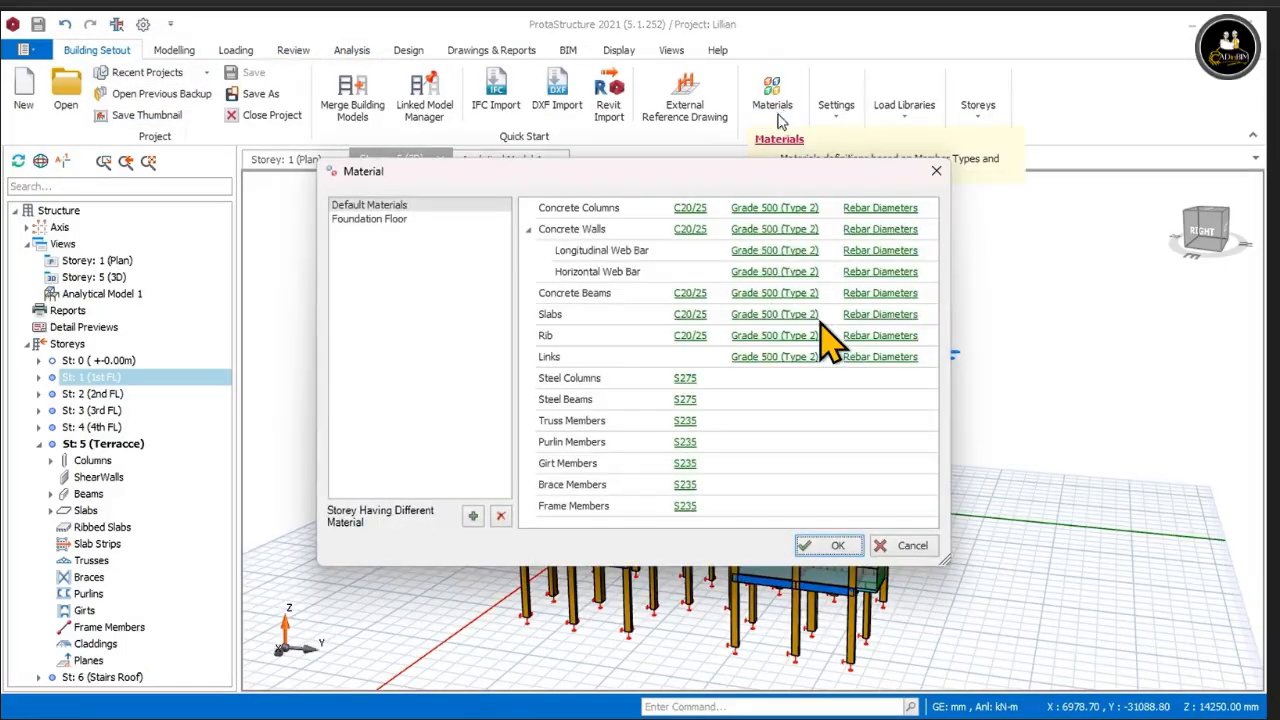
pyautogui.moveTo(736, 172); pyautogui.dragTo(736, 186)
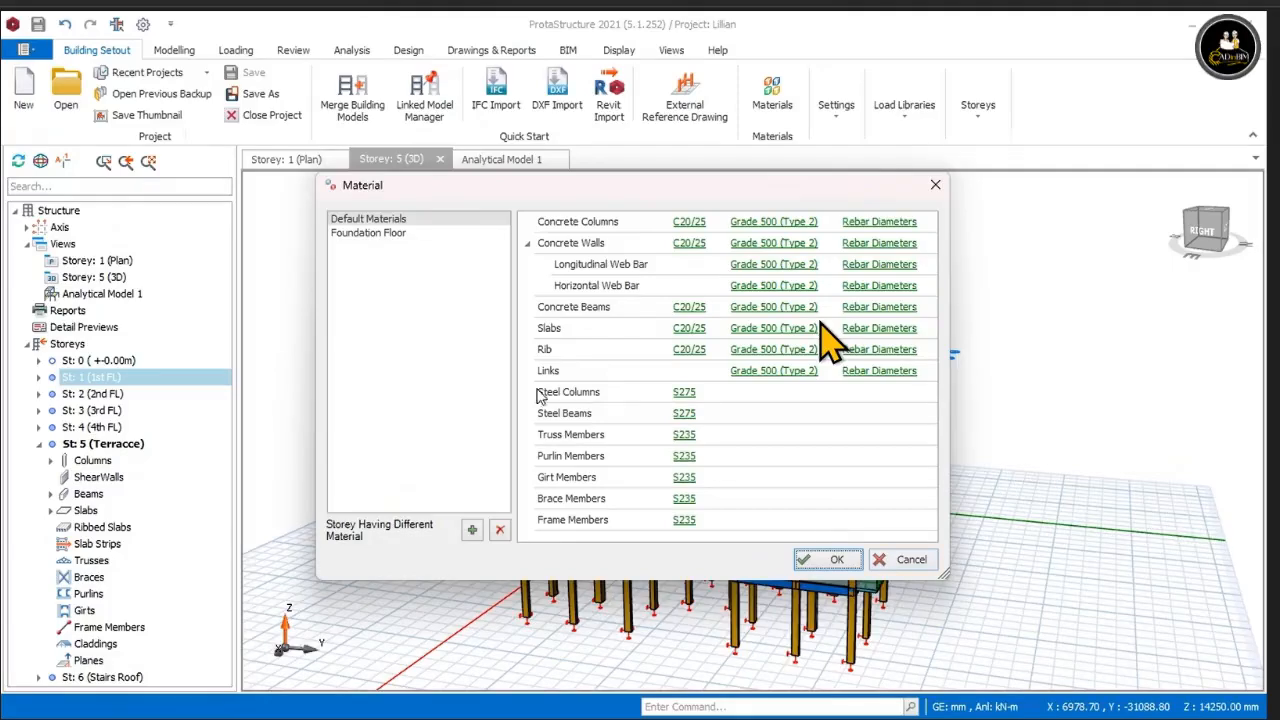
pyautogui.click(877, 330)
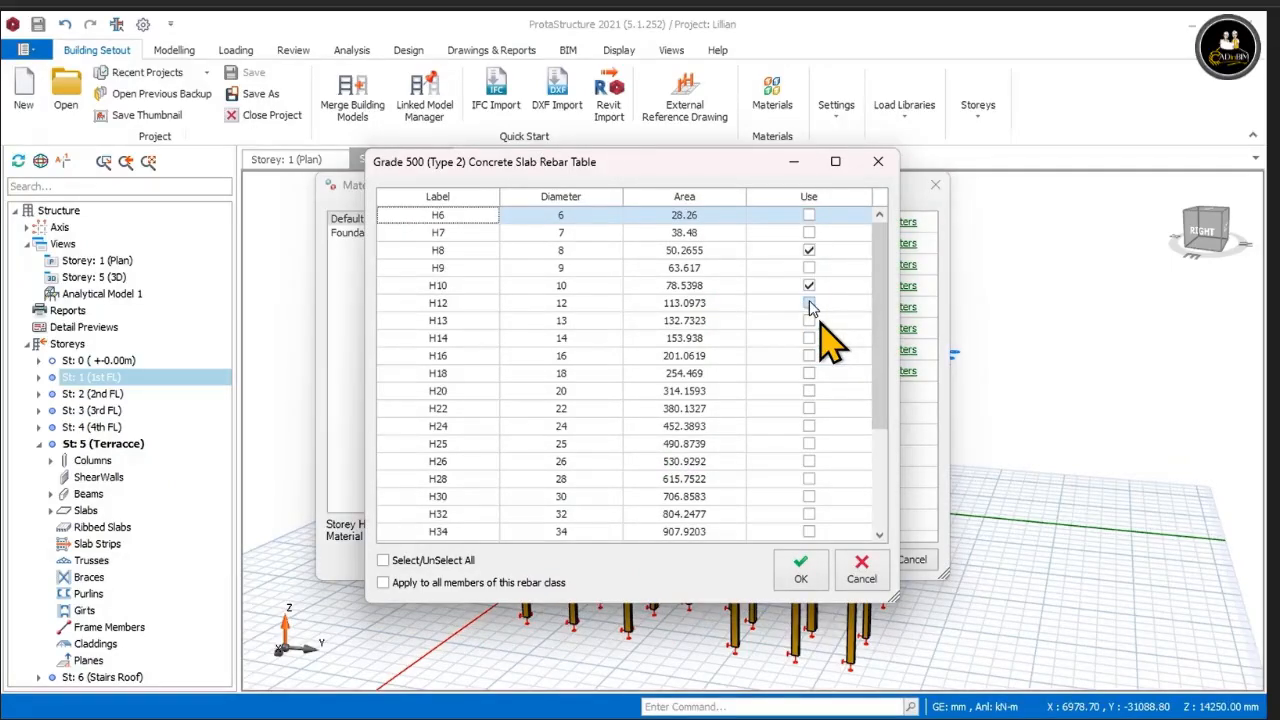
pyautogui.click(810, 308)
pyautogui.click(809, 250)
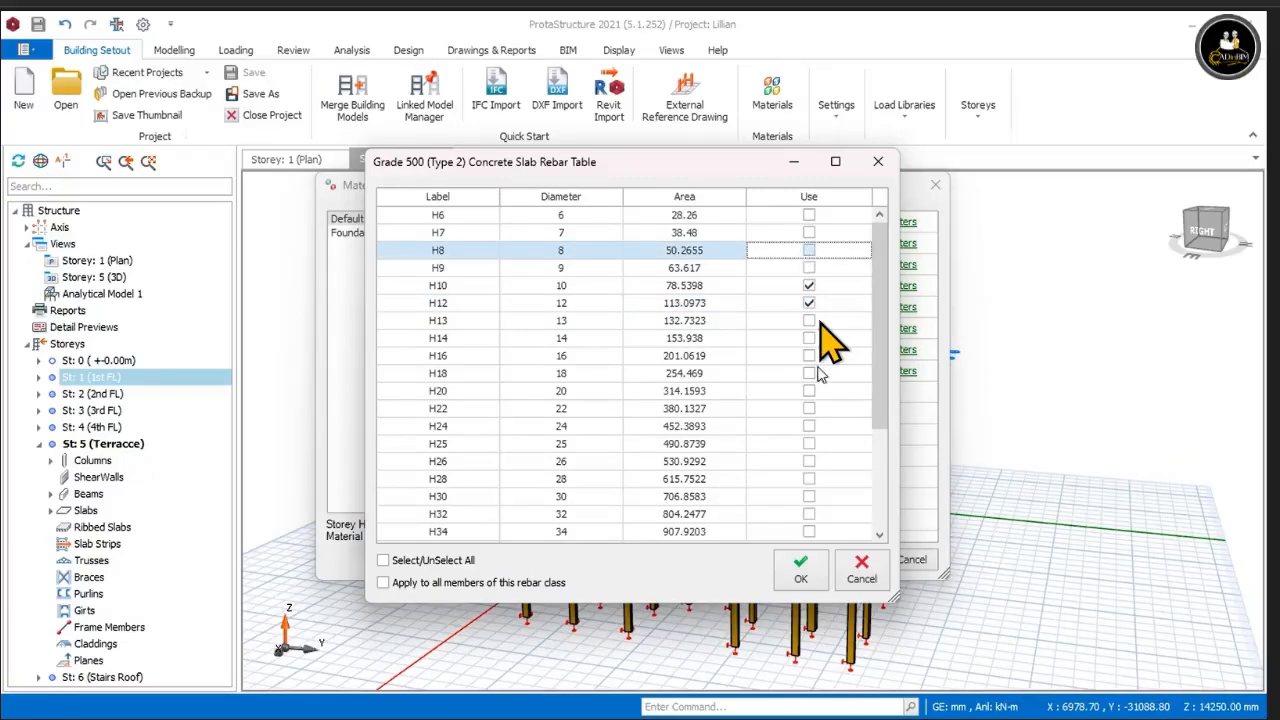
pyautogui.click(803, 570)
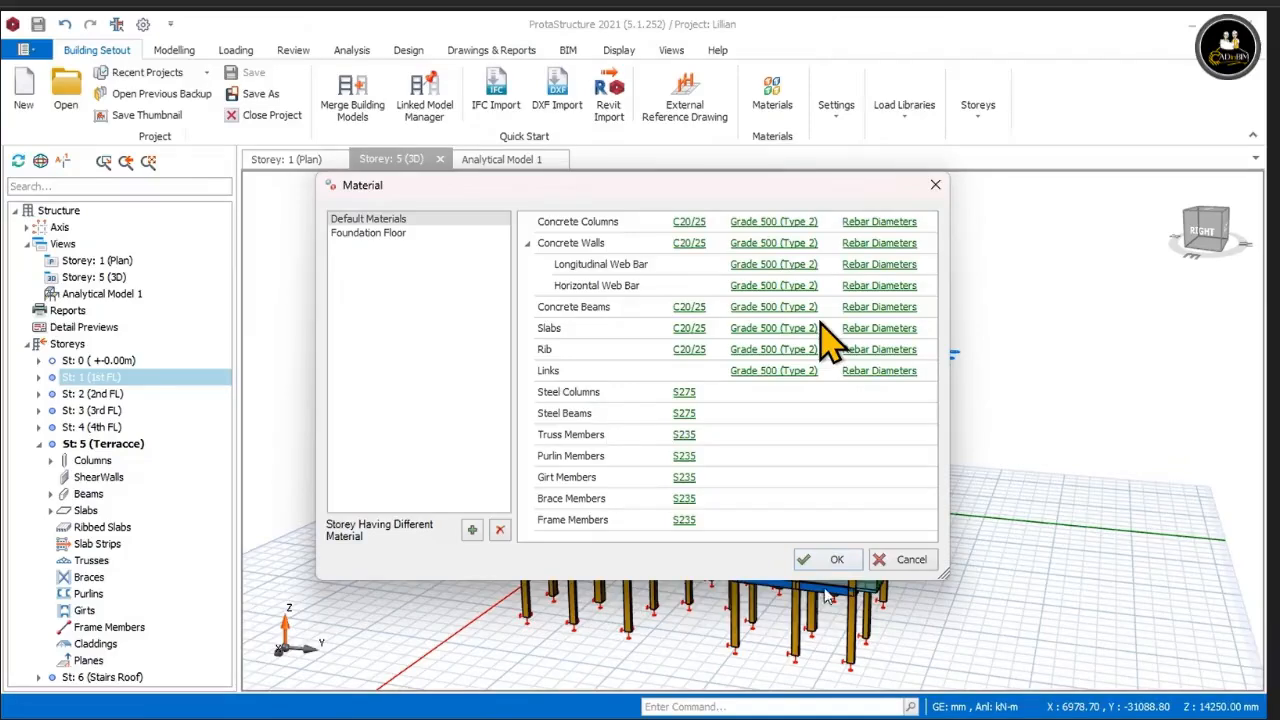
pyautogui.click(837, 561)
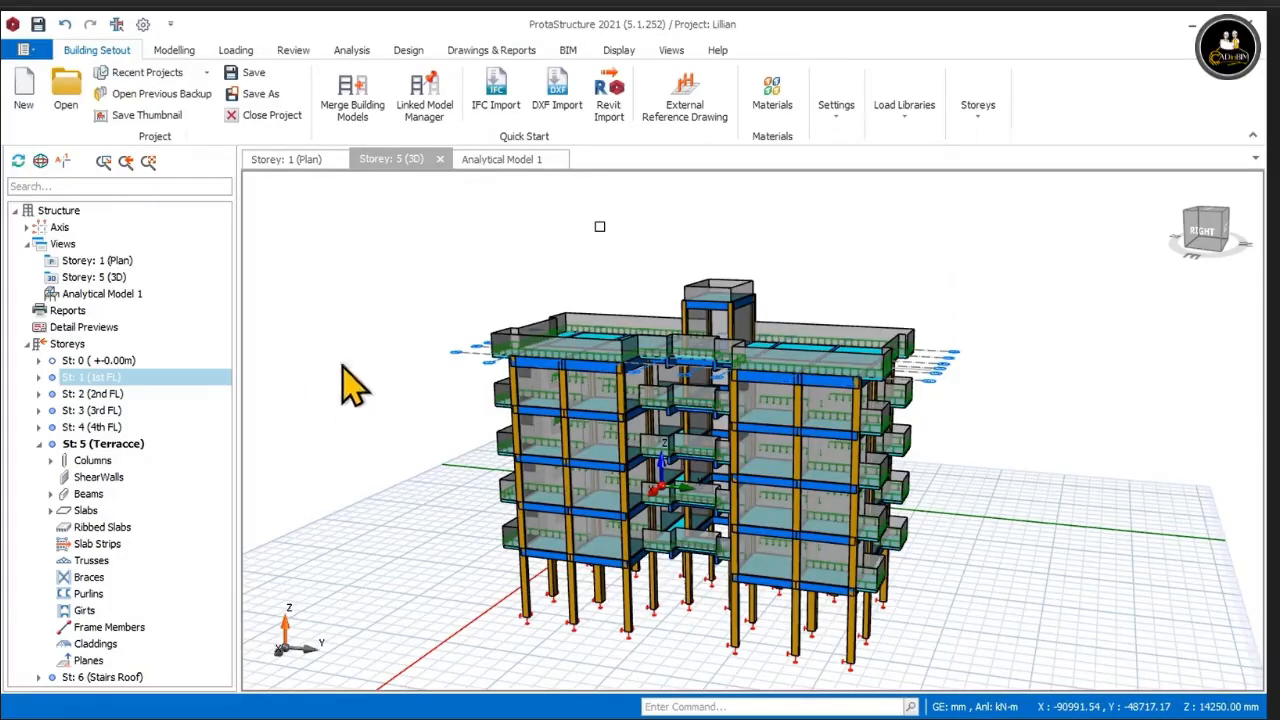
# Step: Run the building analysis with Column/Wall and Beam Reinforcement Design enabled, including Re-select Bar / Design for both
pyautogui.click(340, 51)
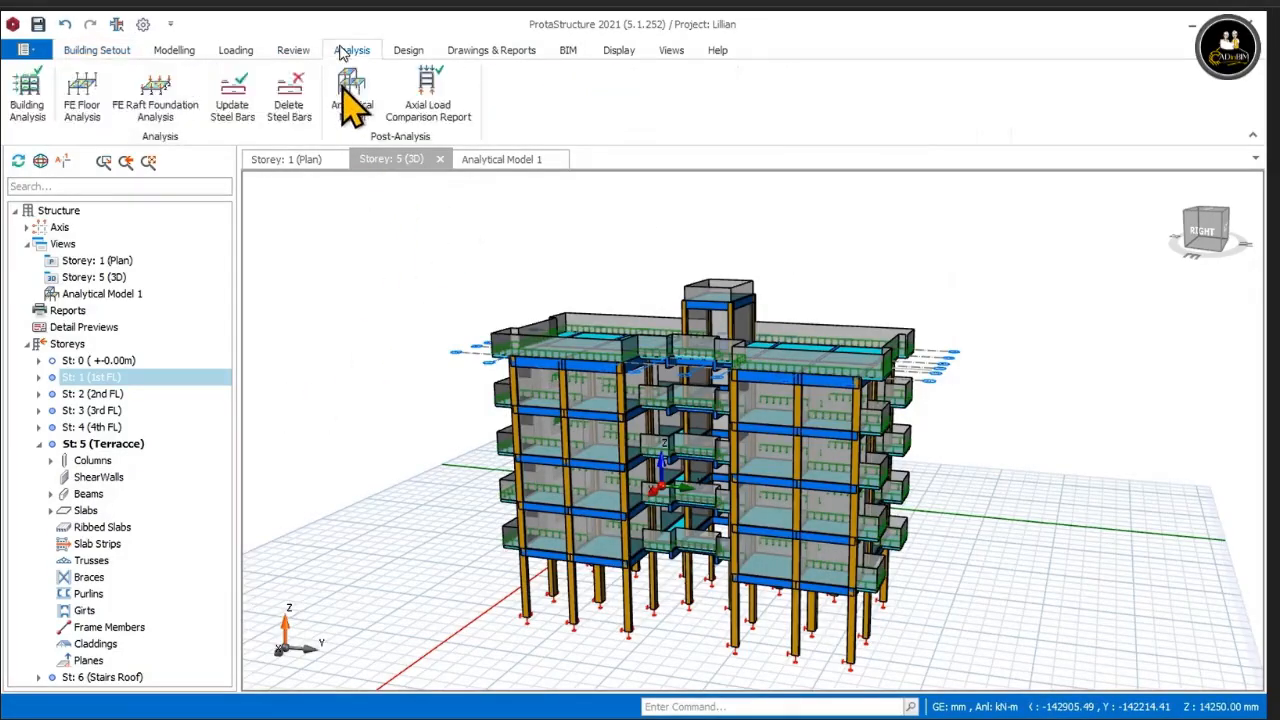
pyautogui.click(28, 100)
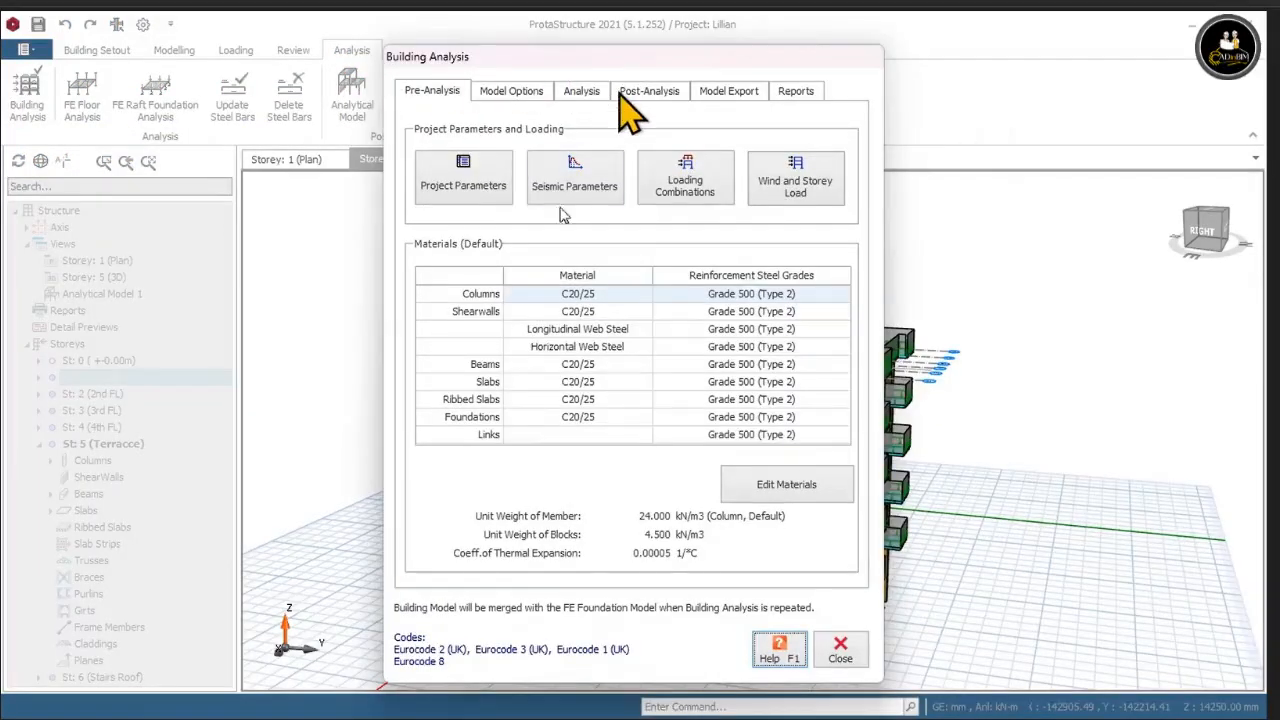
pyautogui.click(583, 93)
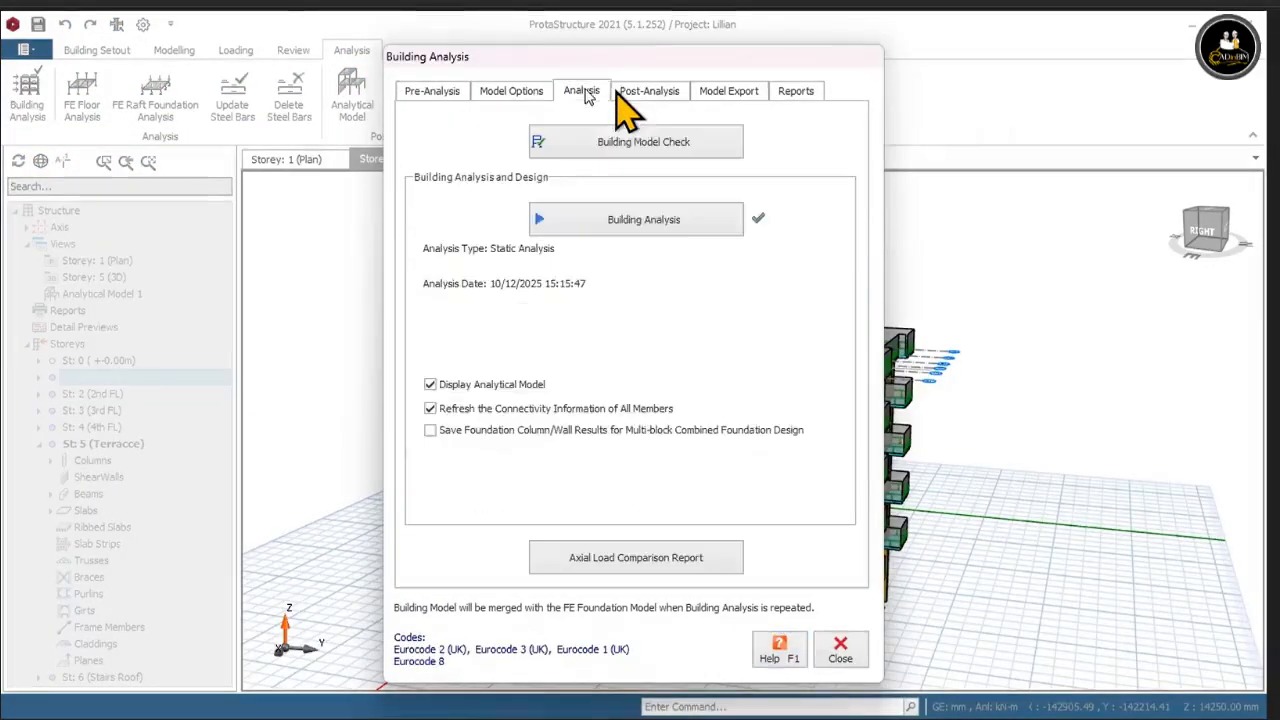
pyautogui.click(568, 222)
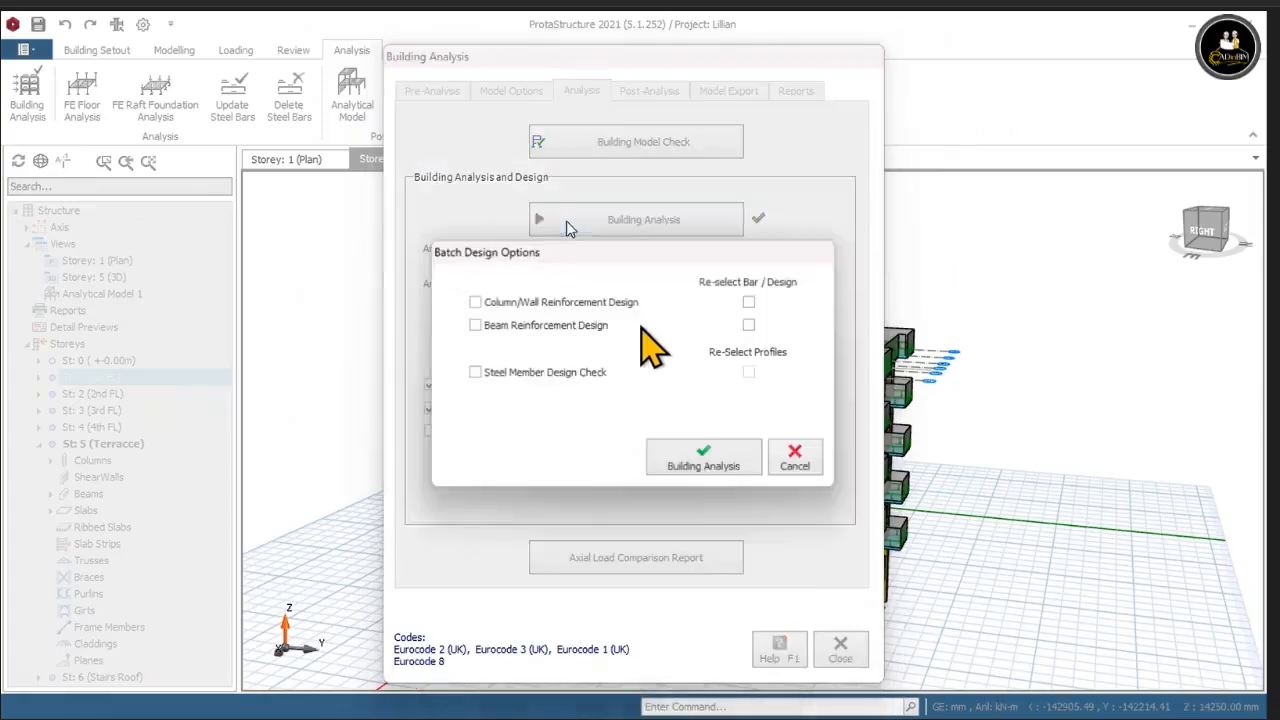
pyautogui.click(475, 302)
pyautogui.click(475, 325)
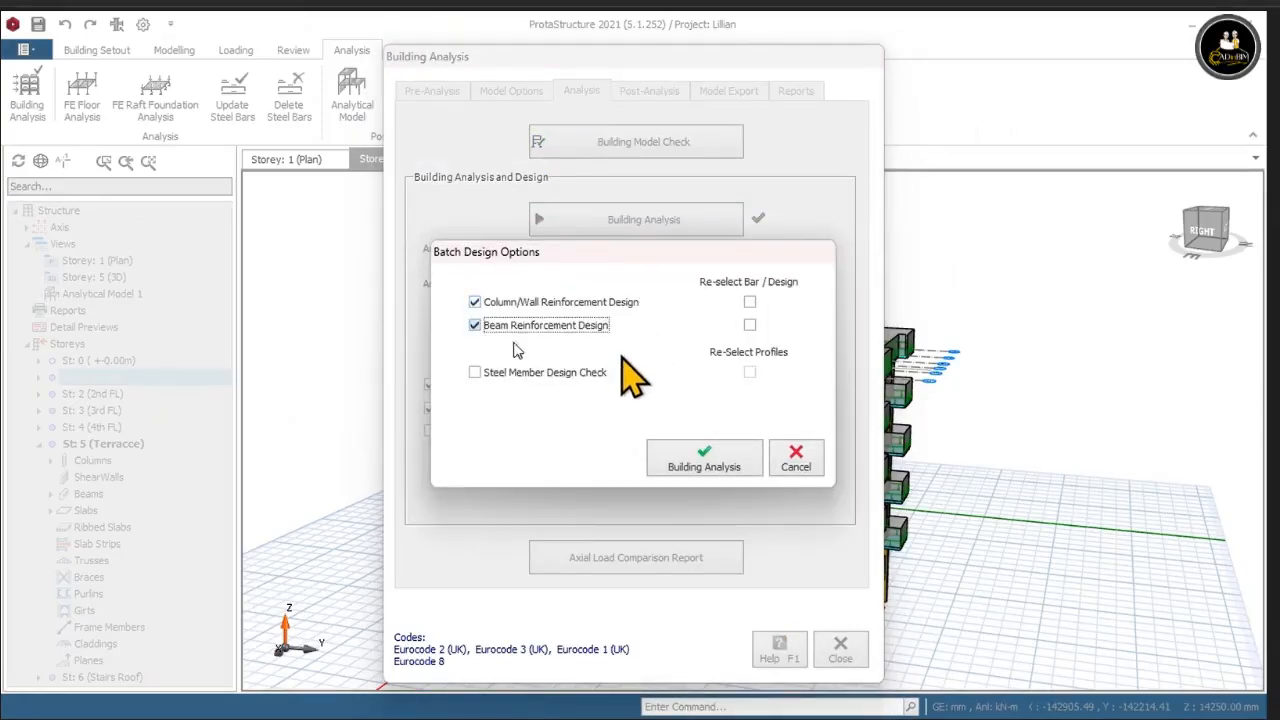
pyautogui.click(749, 302)
pyautogui.click(749, 325)
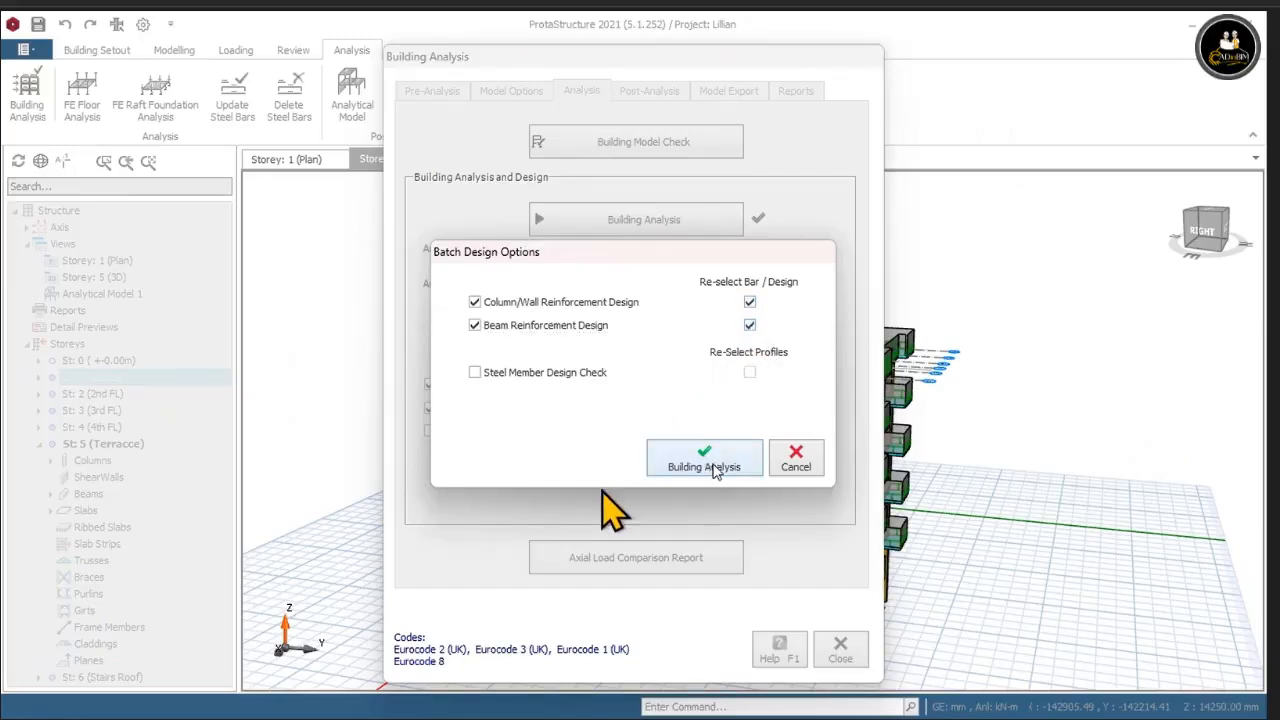
pyautogui.click(714, 468)
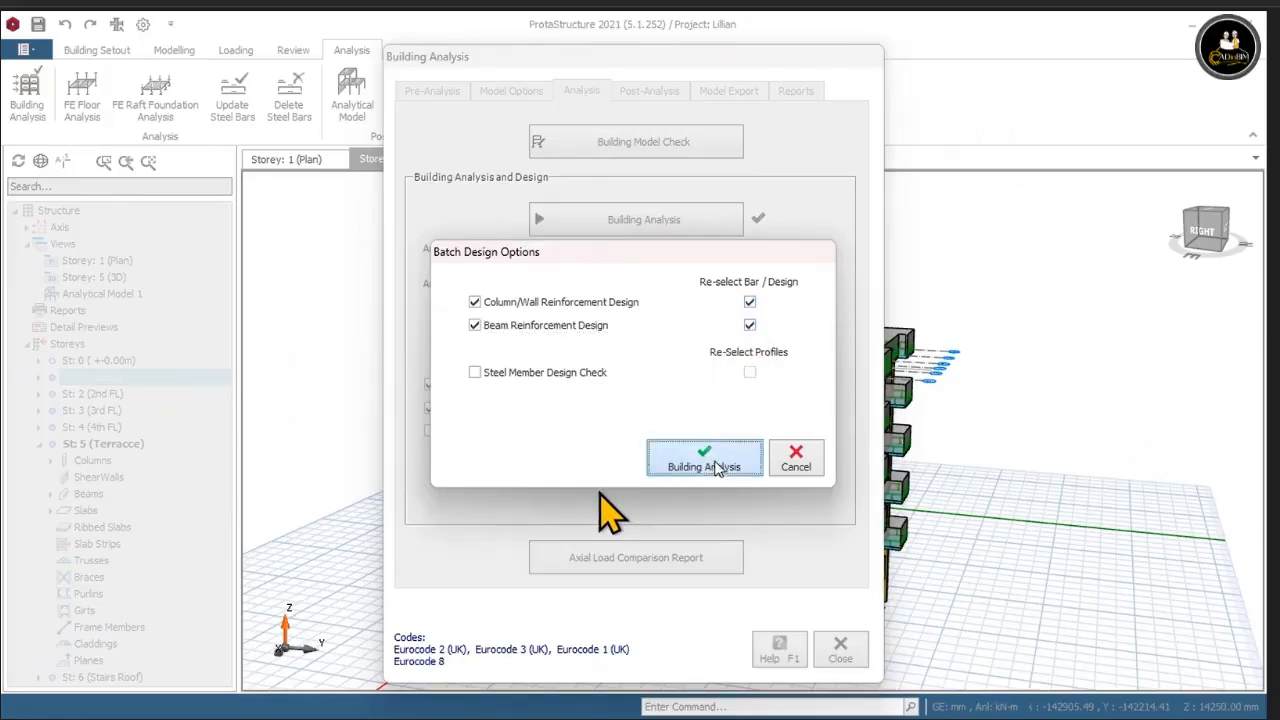
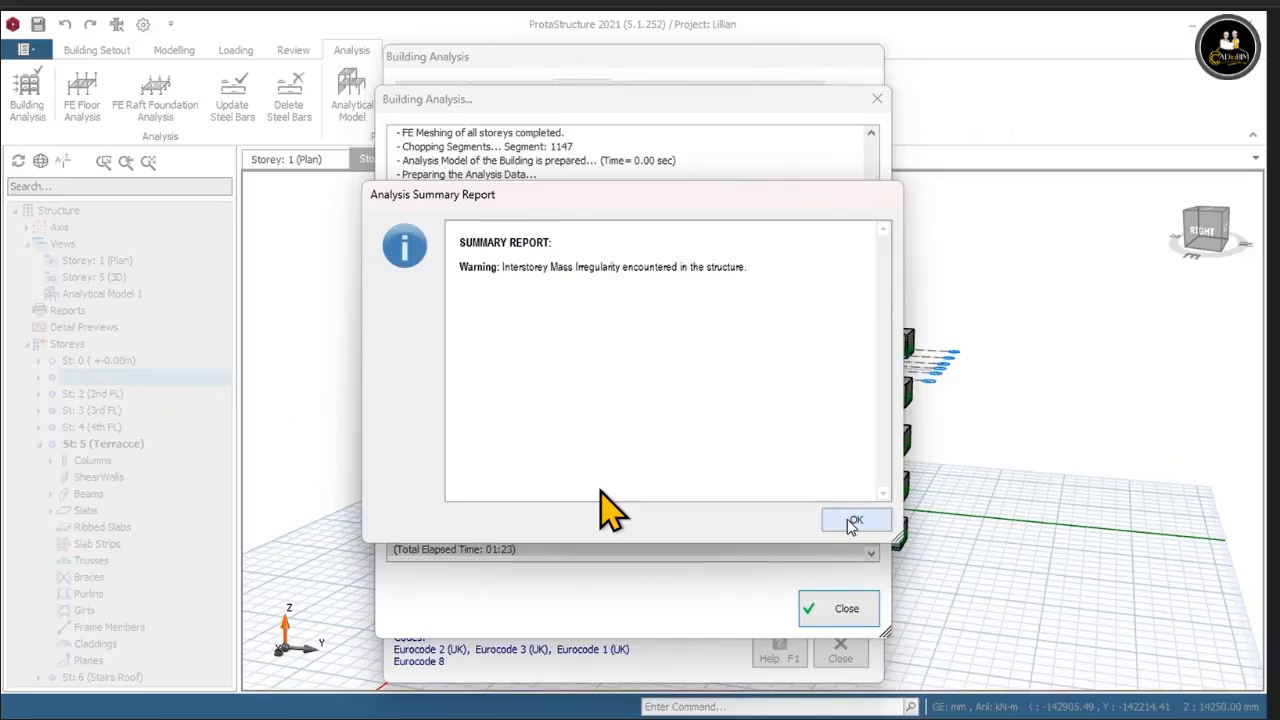
# Step: Close the analysis summary report and building analysis windows, and look over the analytical model's axial force N display
pyautogui.click(853, 522)
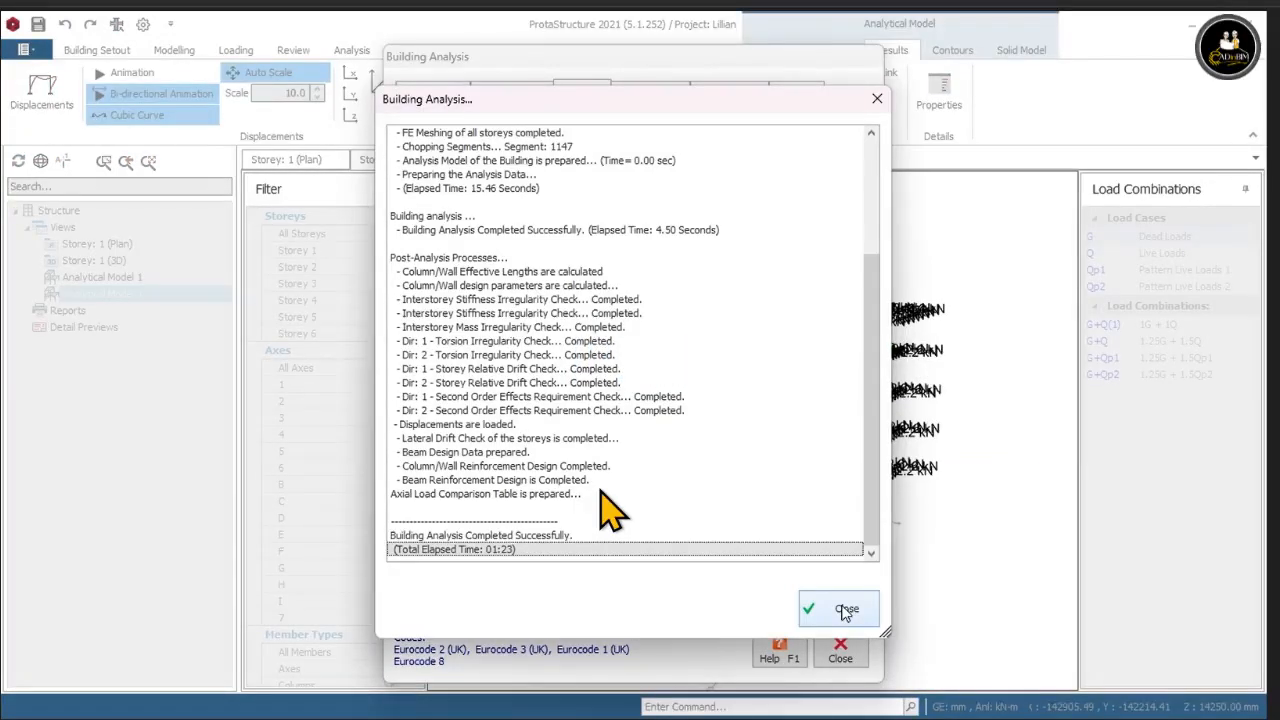
pyautogui.click(846, 609)
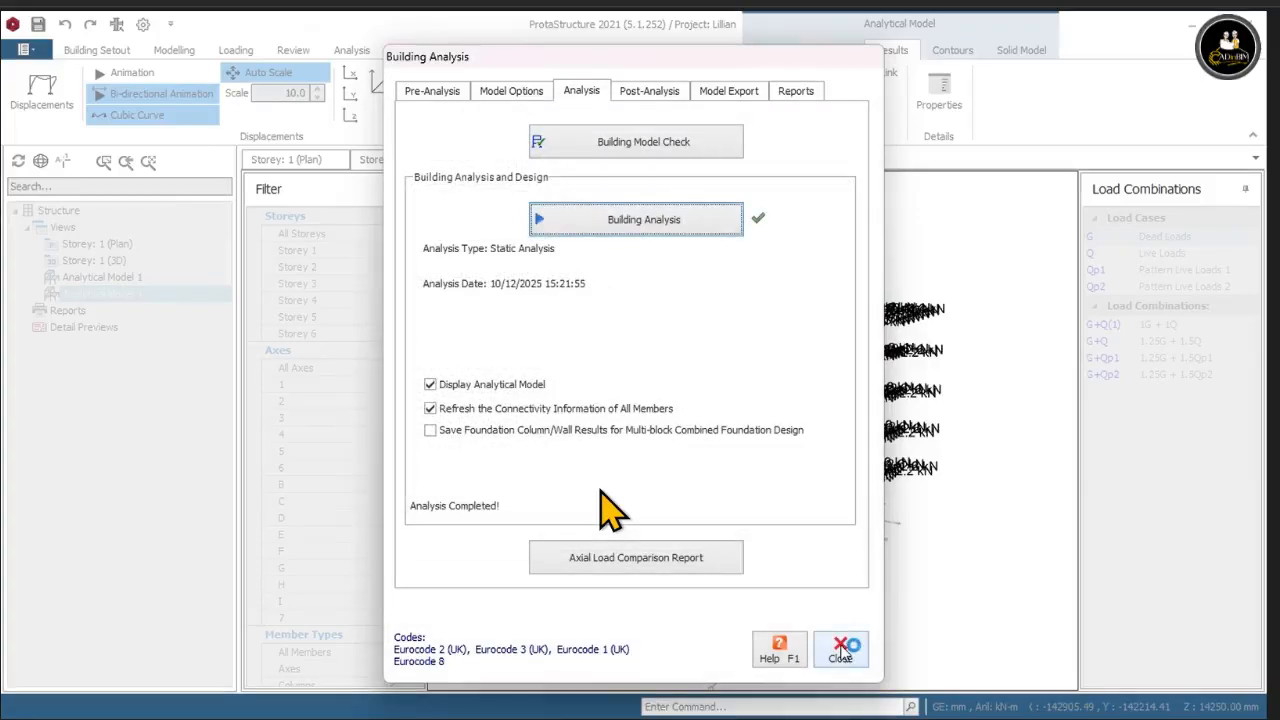
pyautogui.click(840, 652)
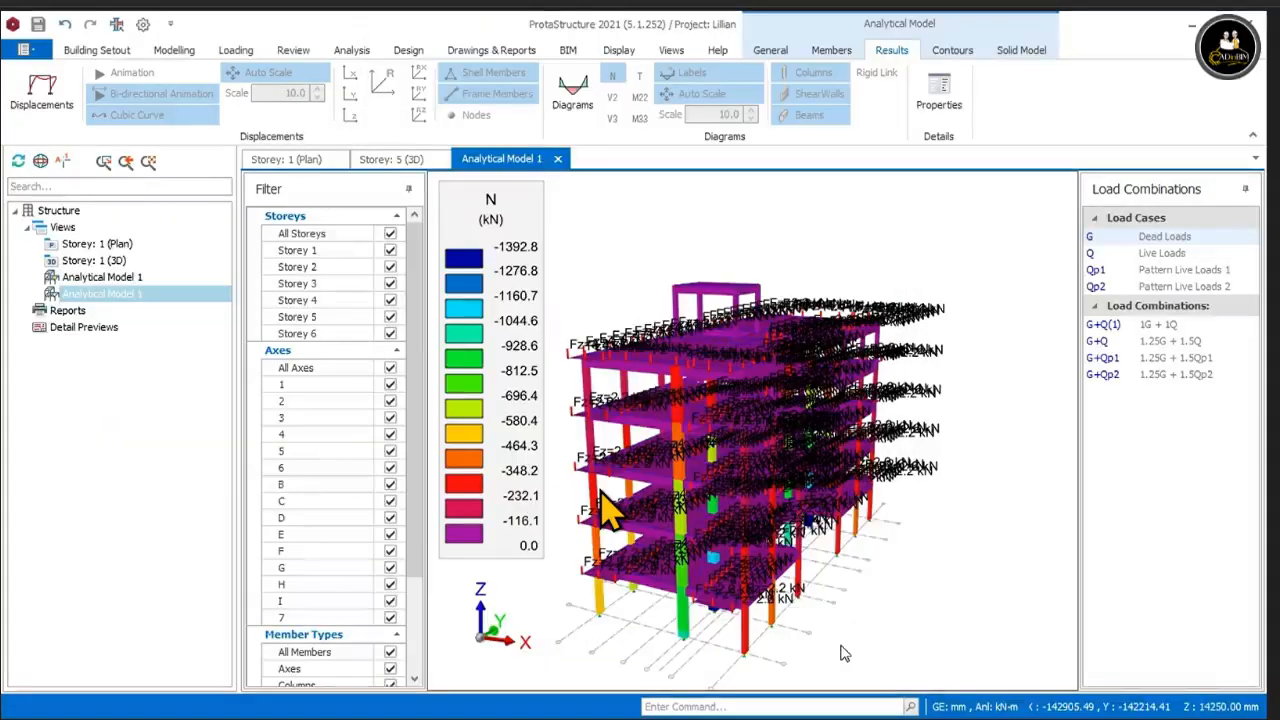
pyautogui.moveTo(890, 545); pyautogui.dragTo(1043, 482, button='middle')
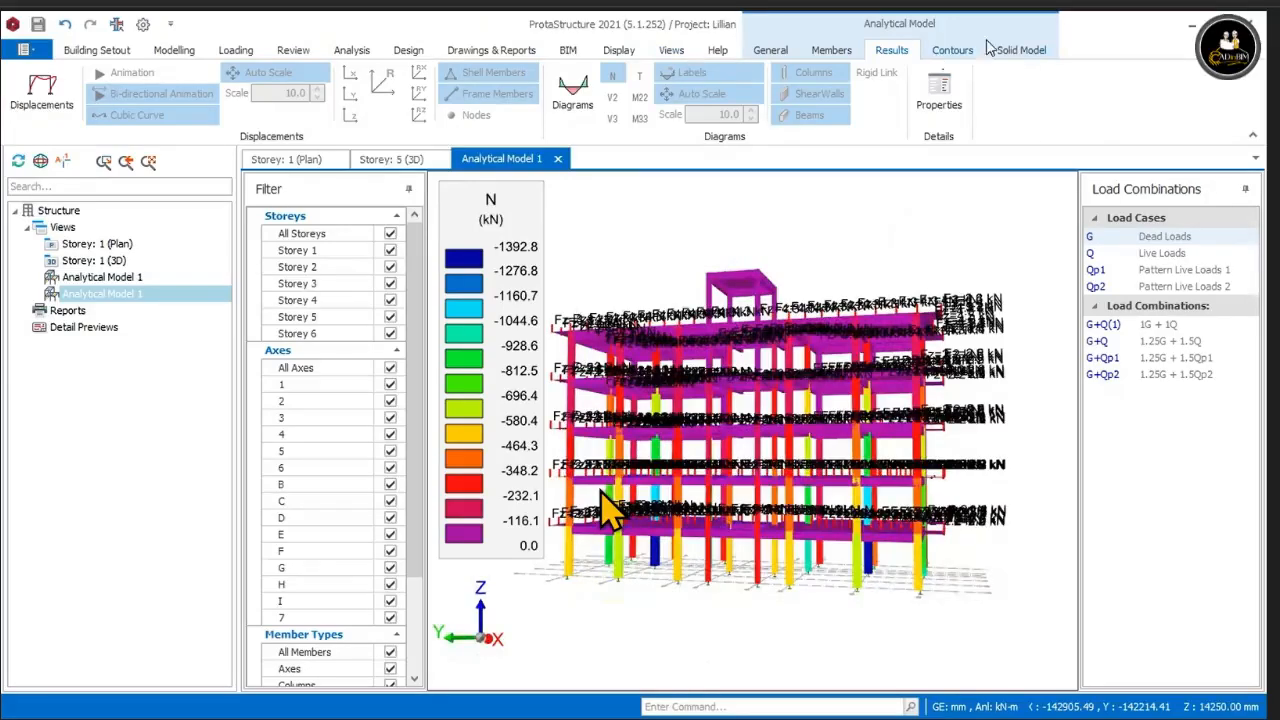
# Step: Show the Design Status of all members in the Storey 5 3D view and inspect the building
pyautogui.click(385, 161)
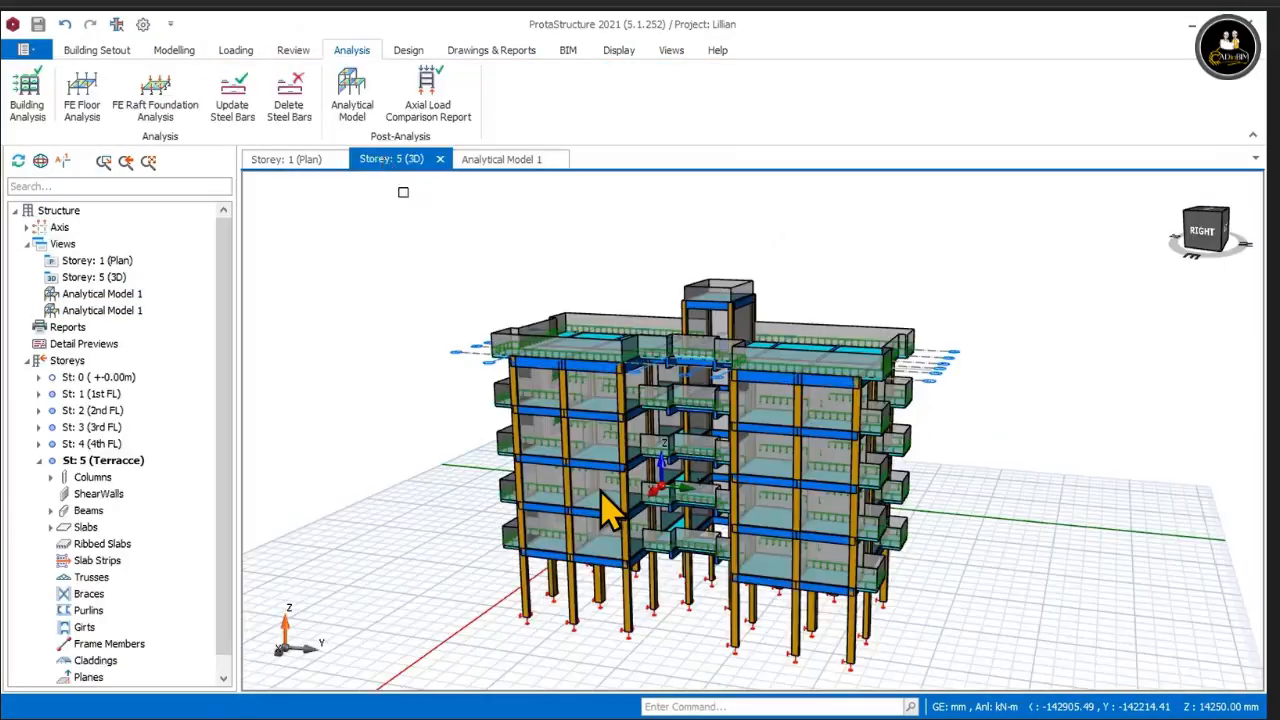
pyautogui.moveTo(880, 330); pyautogui.dragTo(1006, 326, button='middle')
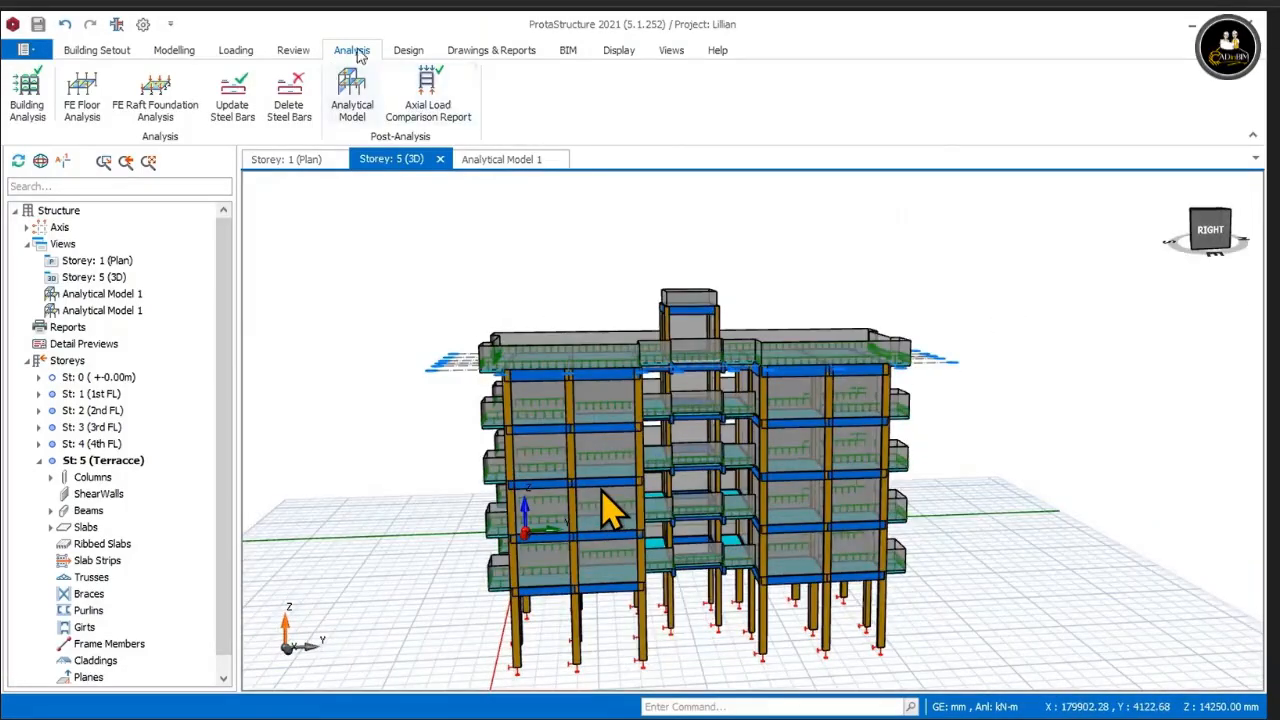
pyautogui.click(406, 50)
pyautogui.click(295, 52)
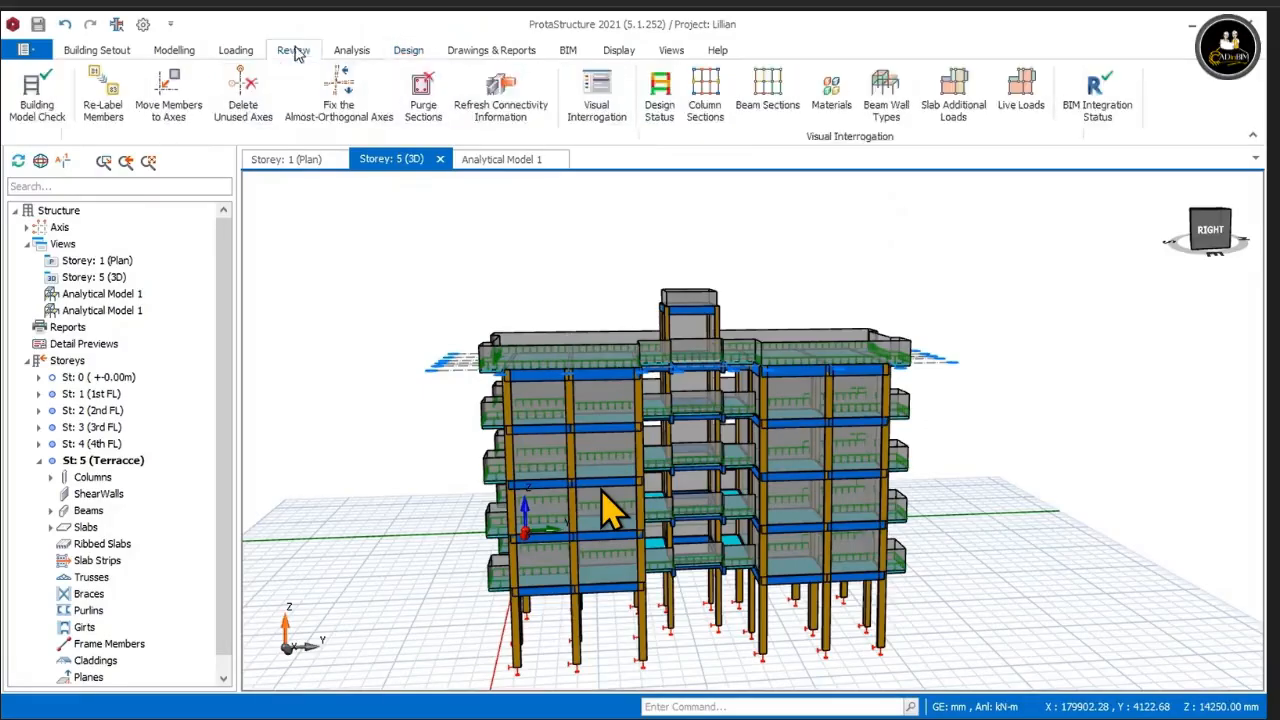
pyautogui.click(659, 95)
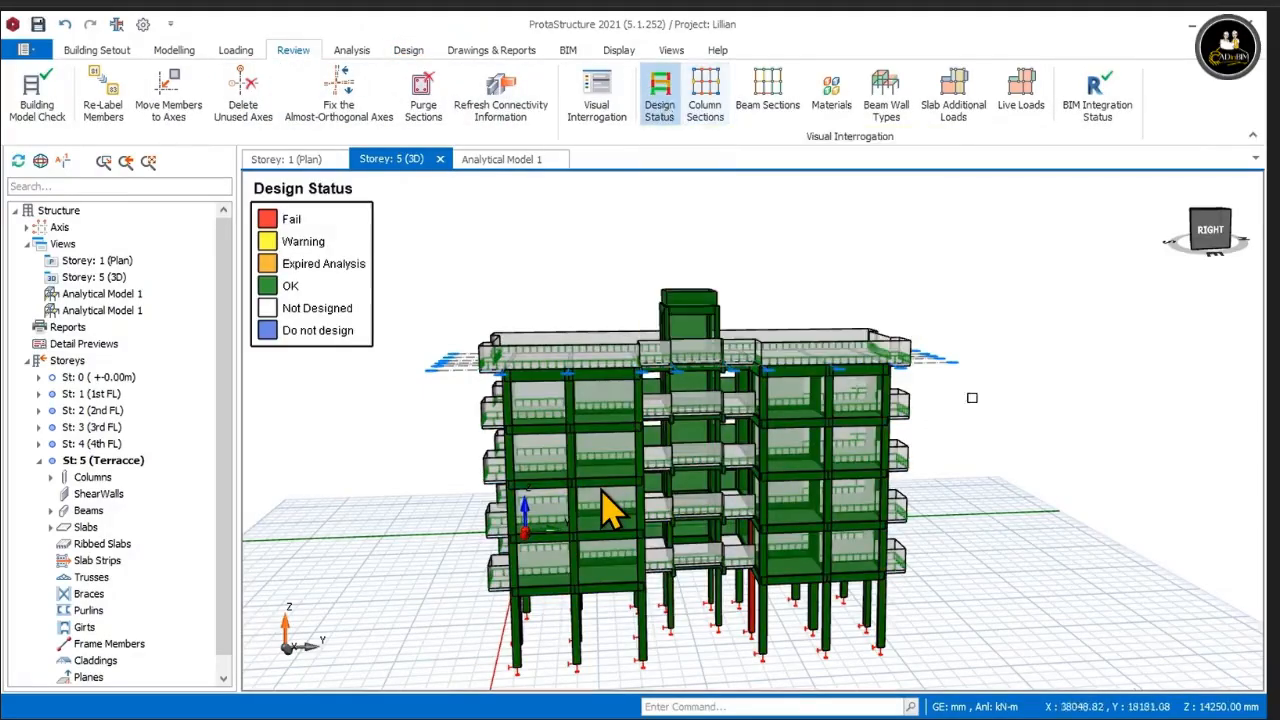
pyautogui.moveTo(1006, 396)
pyautogui.mouseDown(button='middle')
pyautogui.moveTo(1051, 383)
pyautogui.moveTo(1063, 351)
pyautogui.moveTo(955, 357)
pyautogui.moveTo(1006, 363)
pyautogui.moveTo(946, 376)
pyautogui.moveTo(997, 351)
pyautogui.moveTo(1117, 369)
pyautogui.moveTo(949, 389)
pyautogui.moveTo(811, 389)
pyautogui.moveTo(740, 373)
pyautogui.moveTo(1020, 380)
pyautogui.moveTo(1001, 355)
pyautogui.moveTo(997, 366)
pyautogui.moveTo(1025, 370)
pyautogui.mouseUp(button='middle')
# Step: Show the Design Status of the members on the Storey 1 plan
pyautogui.click(282, 160)
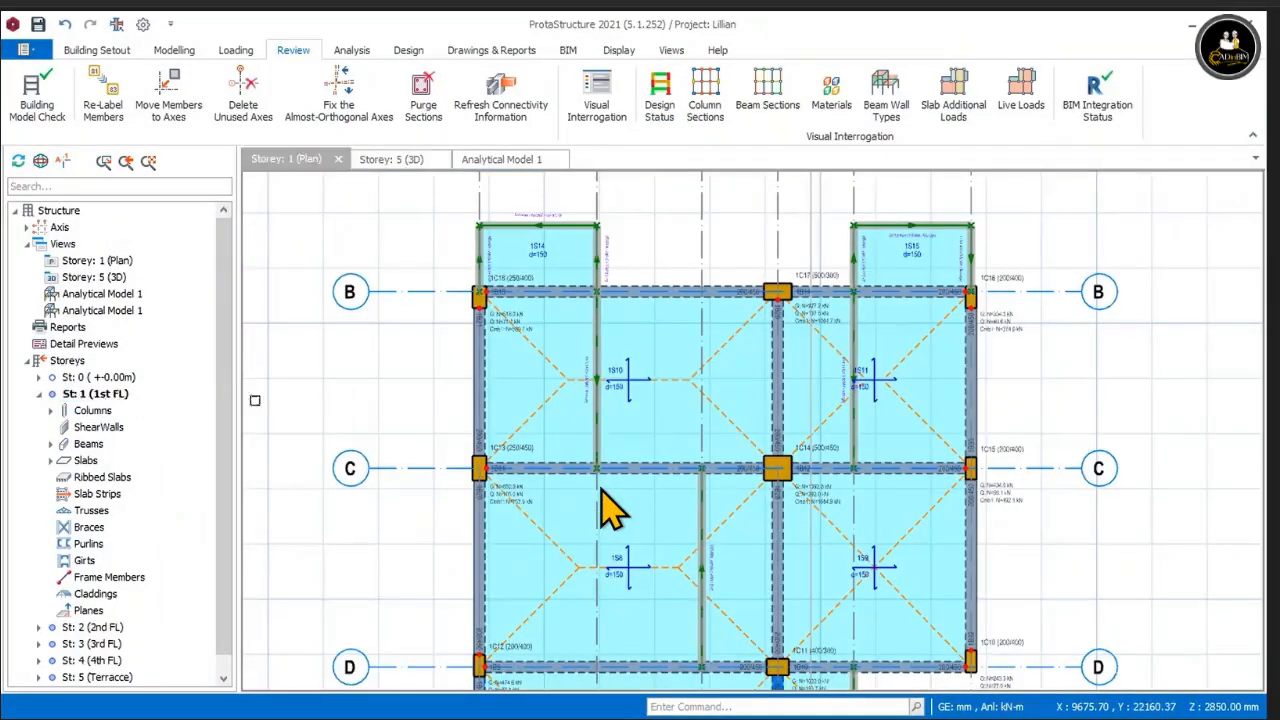
pyautogui.scroll(-3, 380, 344)
pyautogui.moveTo(773, 548); pyautogui.dragTo(823, 464, button='middle')
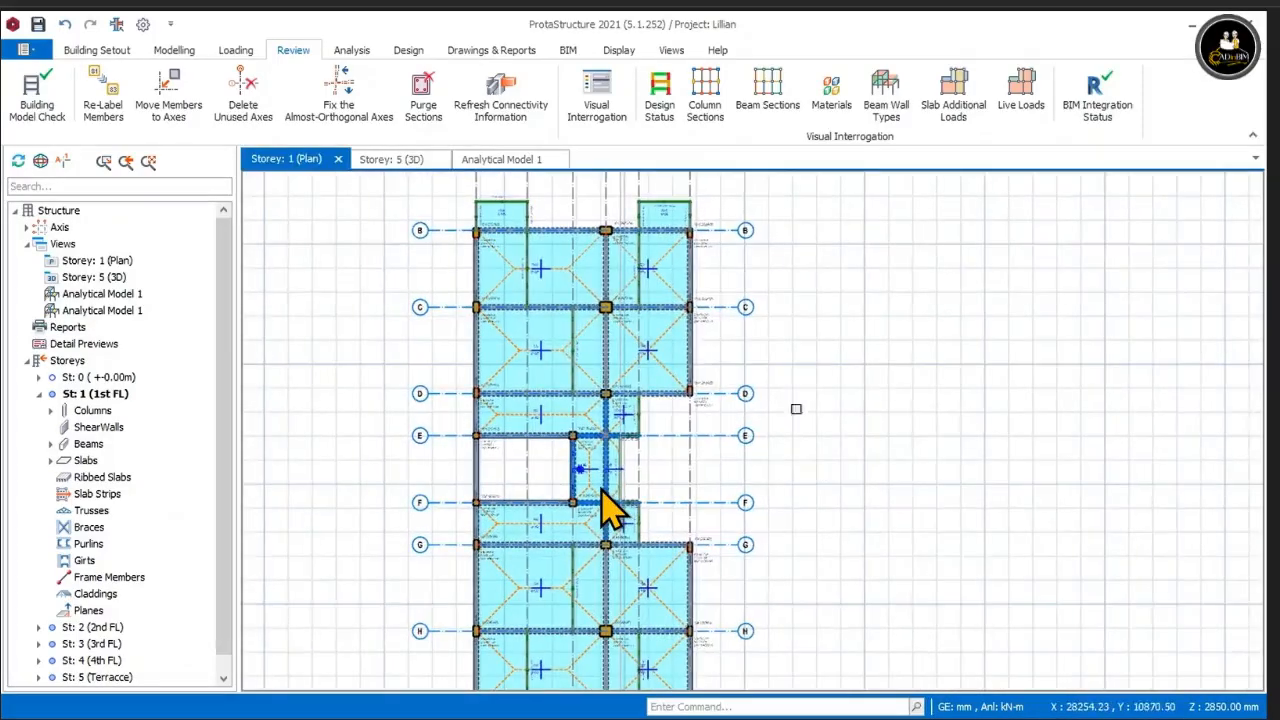
pyautogui.click(660, 108)
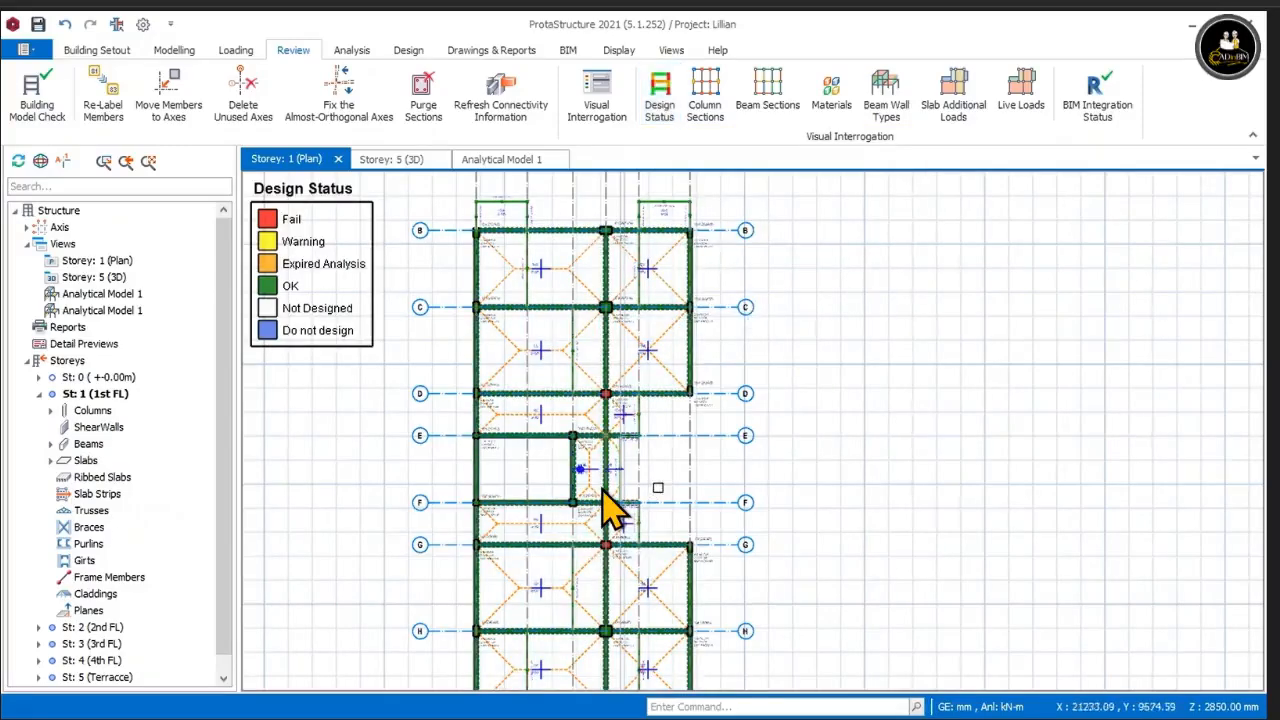
# Step: Examine the design status of columns 1C8 and 1C11 and the surrounding beams and slabs between axes D and G on the Storey 1 plan
pyautogui.scroll(6, 604, 510)
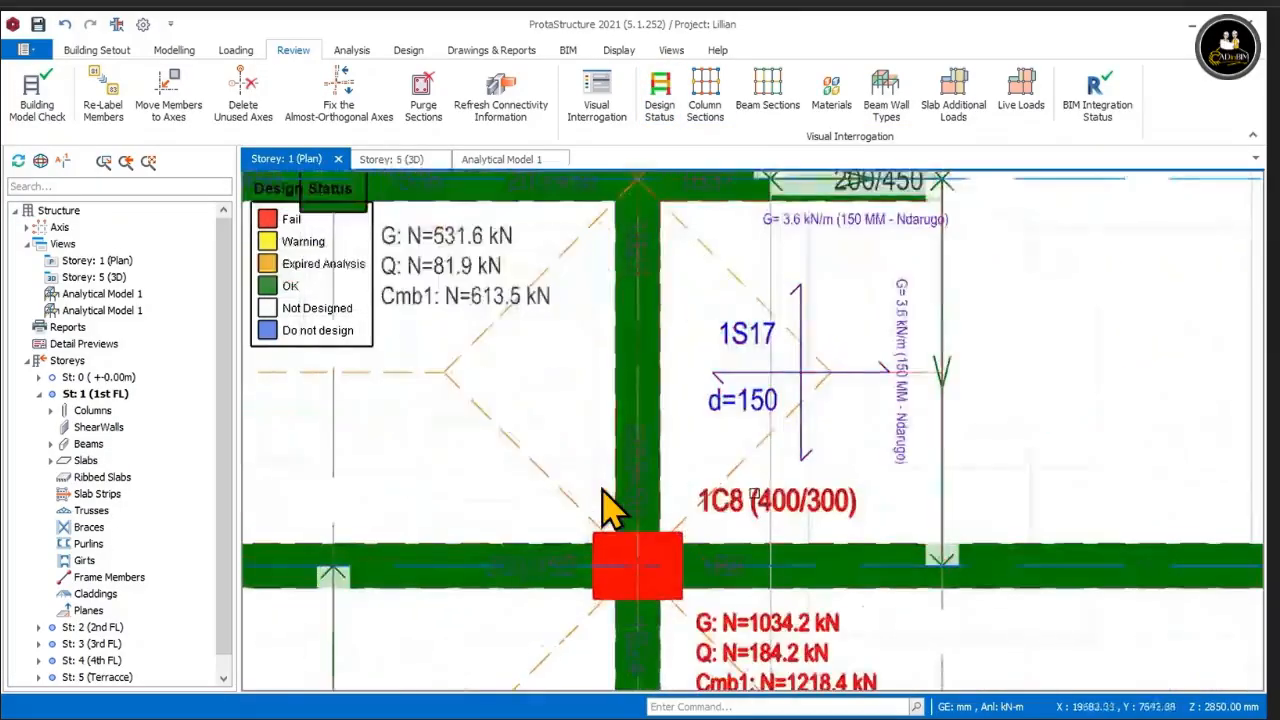
pyautogui.scroll(-5, 604, 510)
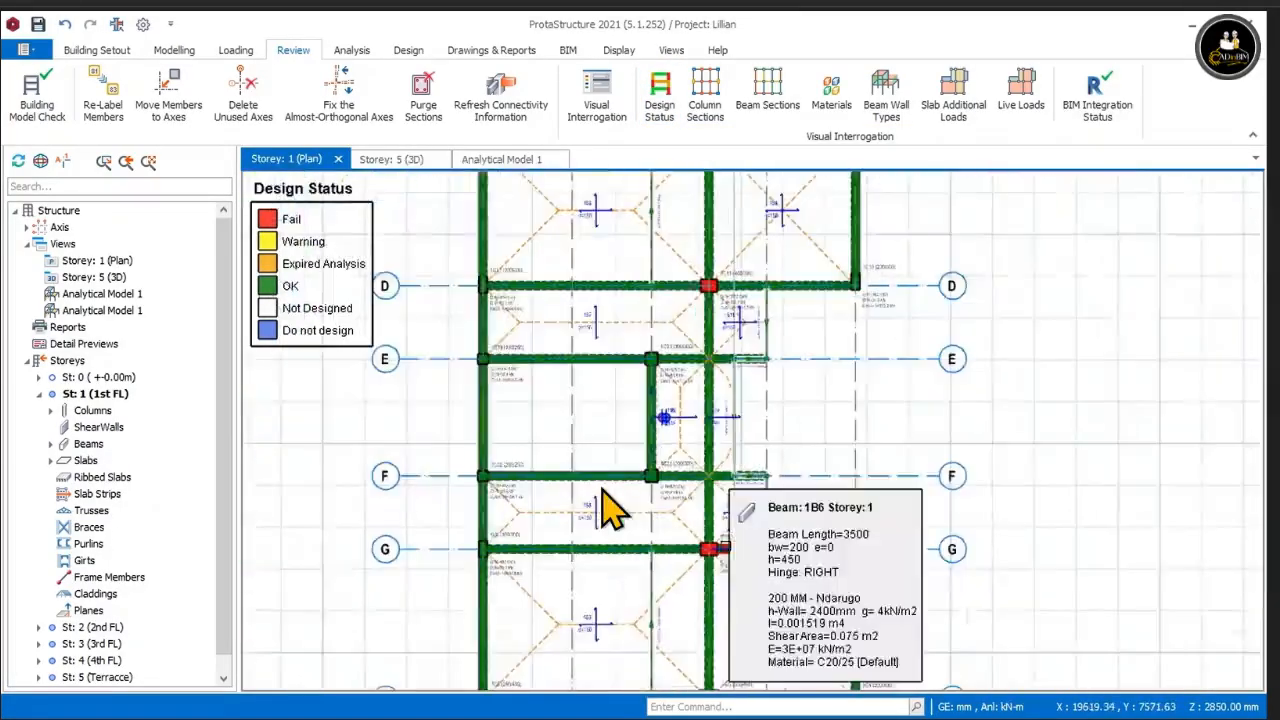
pyautogui.scroll(6, 604, 510)
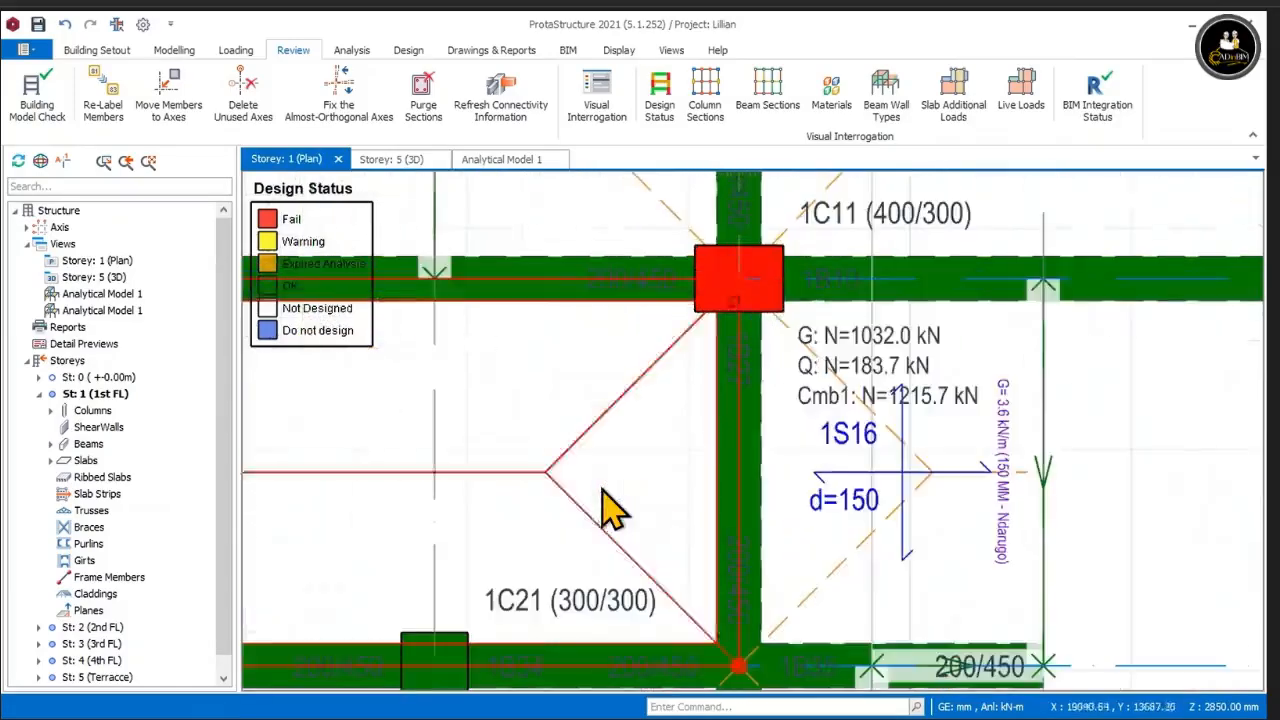
pyautogui.scroll(-3, 604, 510)
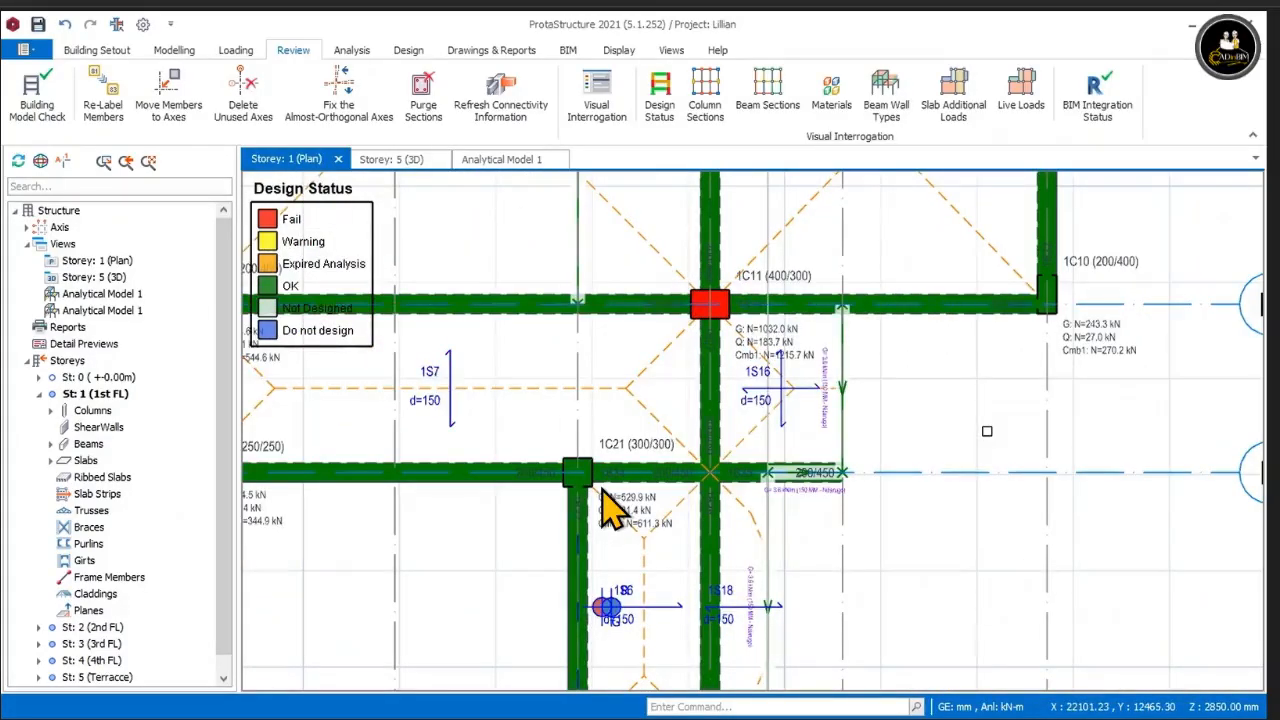
pyautogui.scroll(-3, 986, 431)
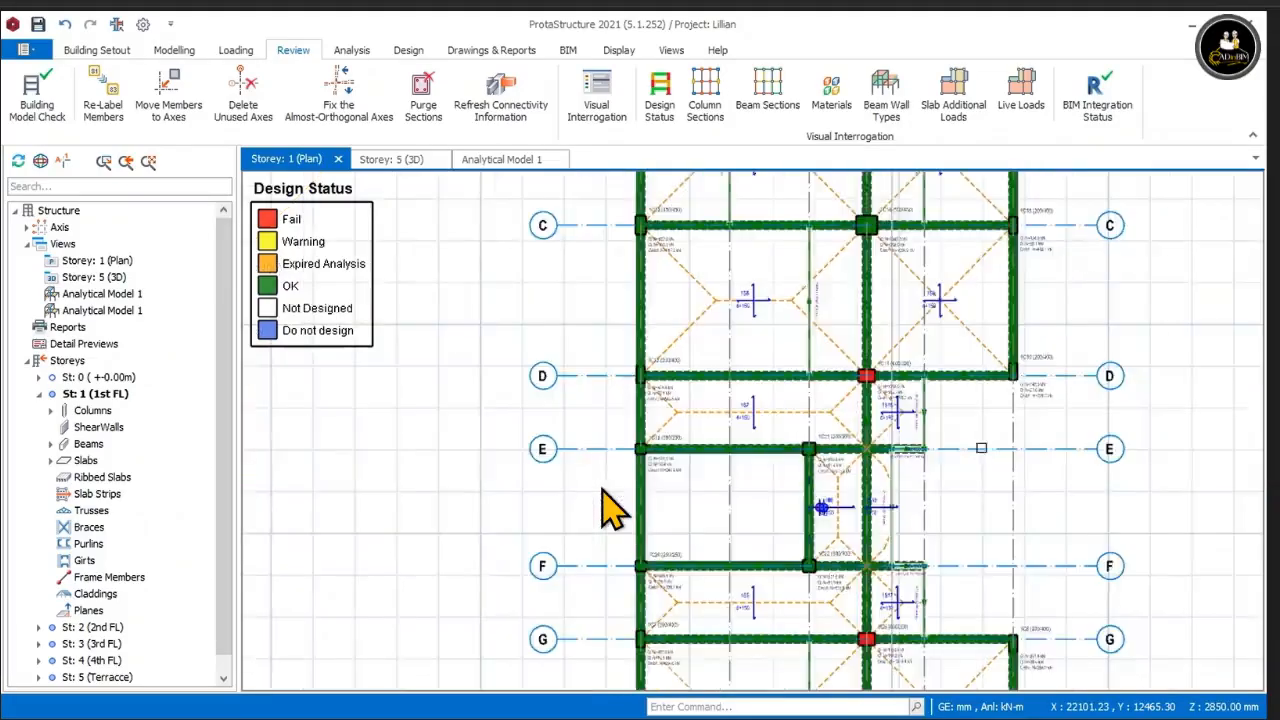
pyautogui.scroll(1, 986, 431)
pyautogui.moveTo(1072, 506); pyautogui.dragTo(846, 402, button='middle')
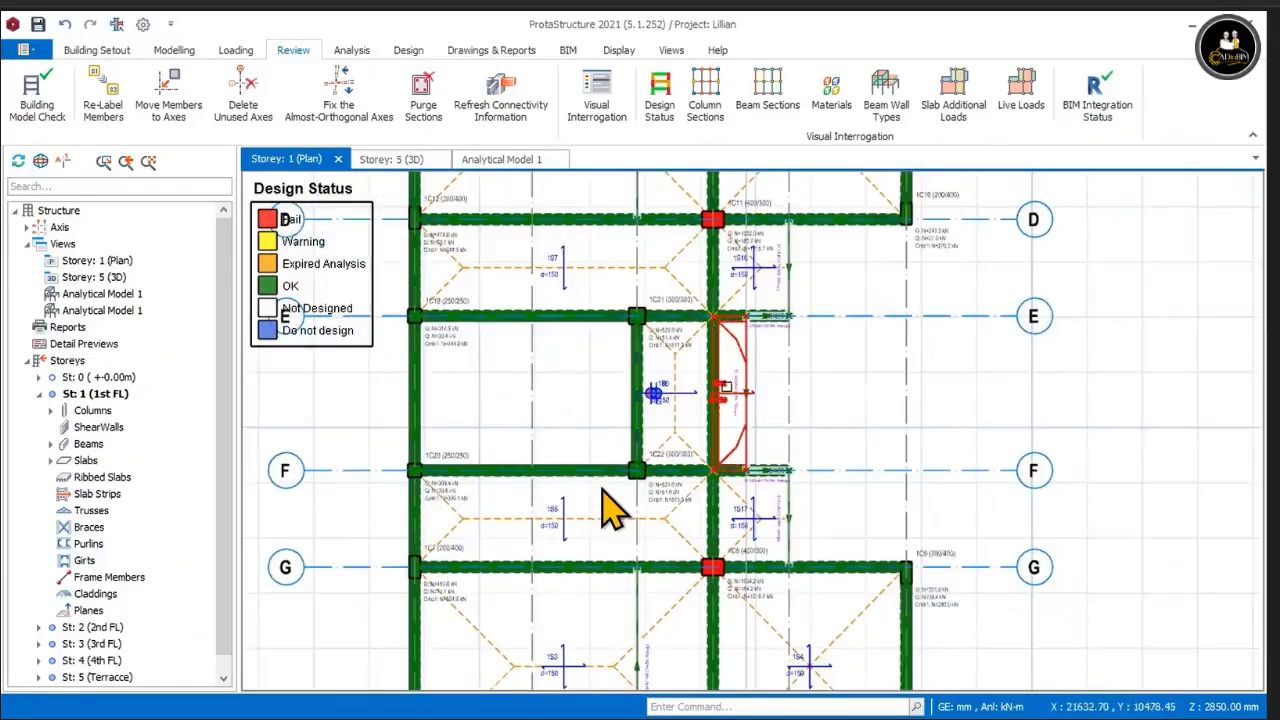
pyautogui.scroll(1, 606, 509)
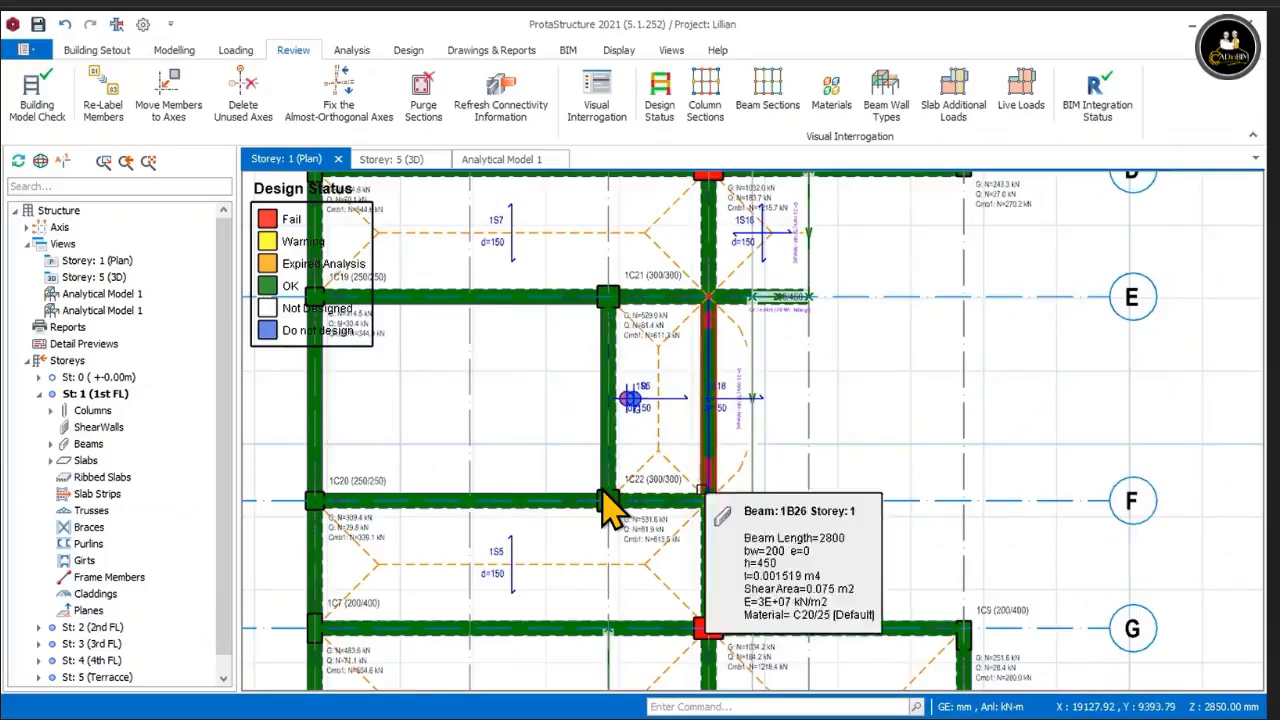
pyautogui.scroll(-3, 606, 509)
pyautogui.scroll(4, 606, 509)
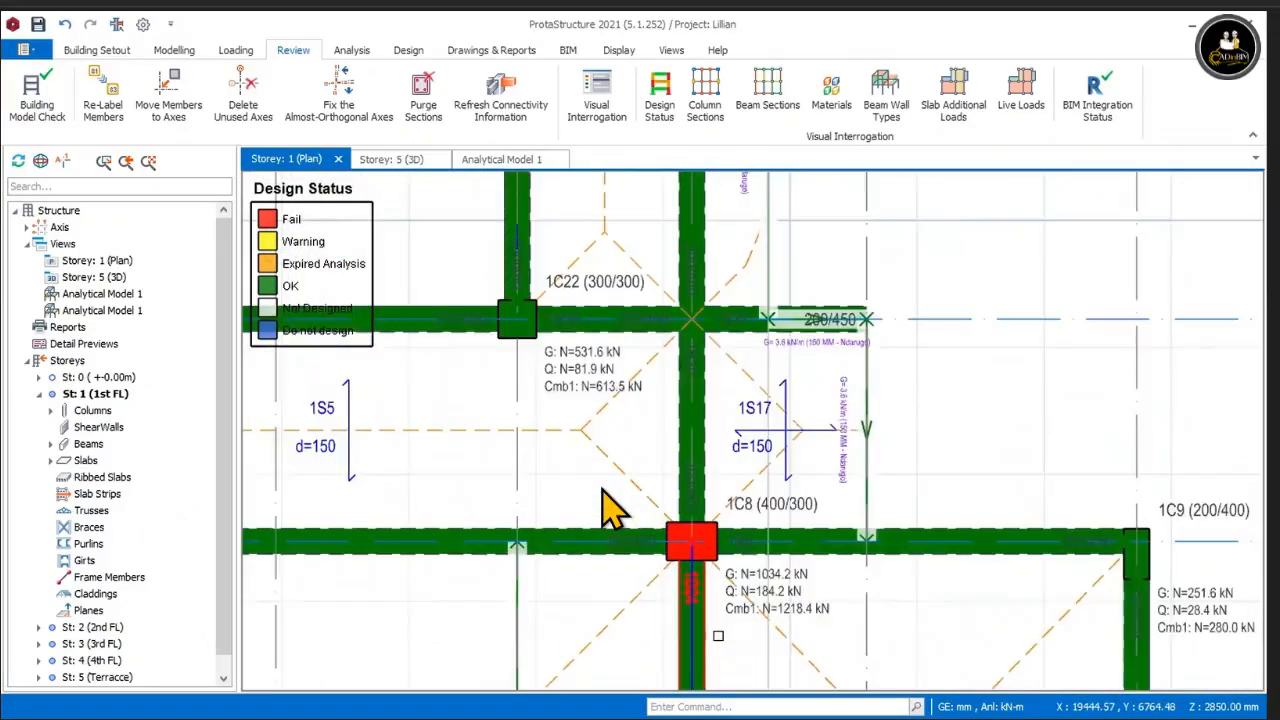
pyautogui.scroll(-1, 606, 509)
pyautogui.scroll(-2, 606, 509)
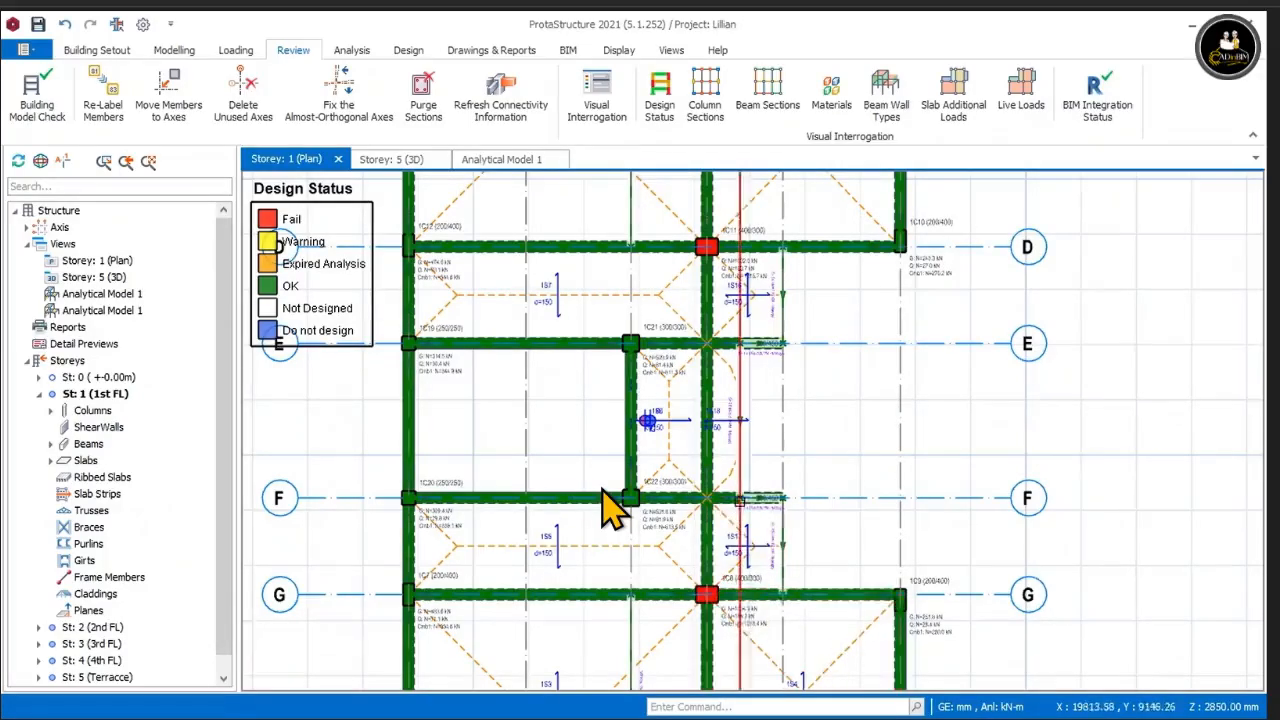
pyautogui.moveTo(606, 509)
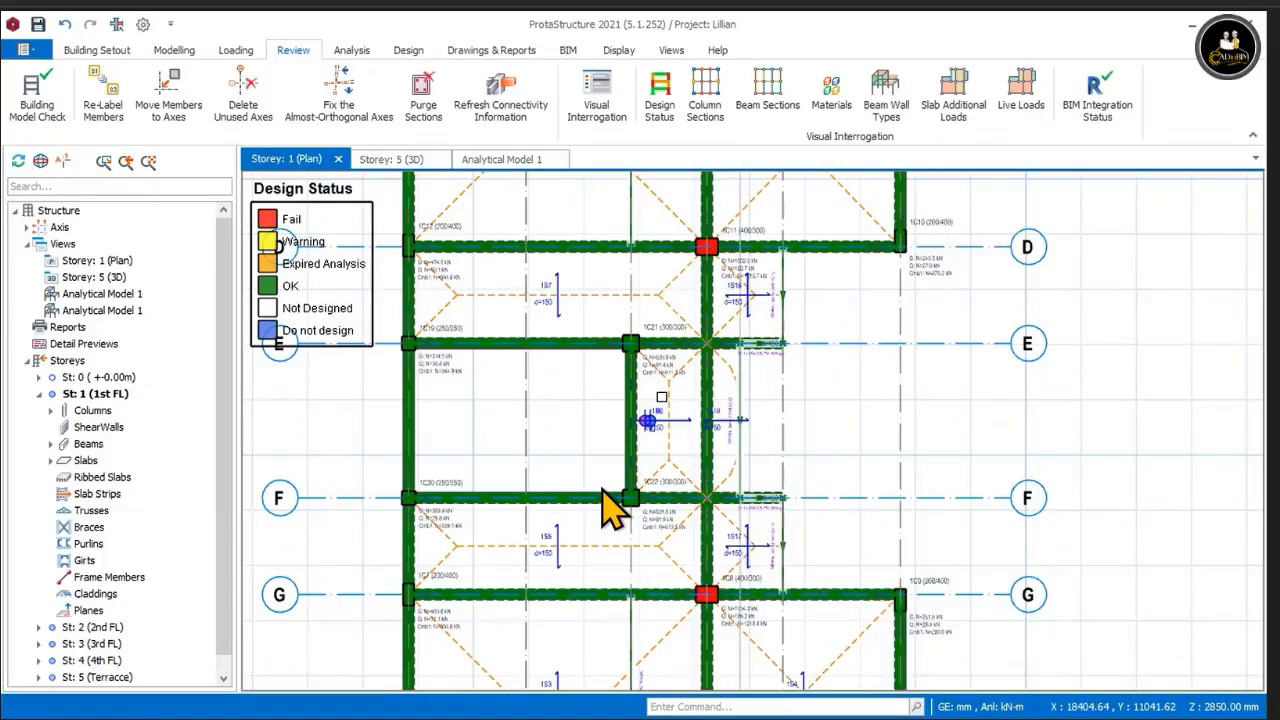
pyautogui.moveTo(583, 404); pyautogui.dragTo(613, 401, button='middle')
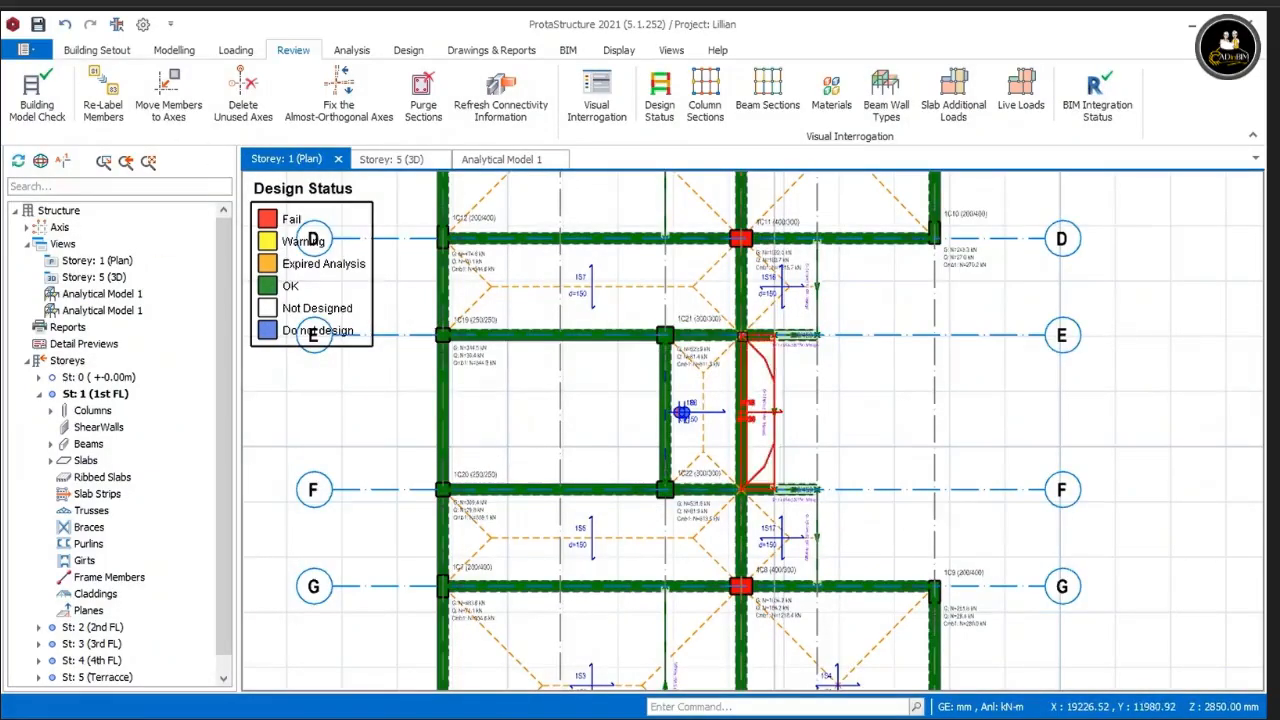
pyautogui.scroll(1, 681, 411)
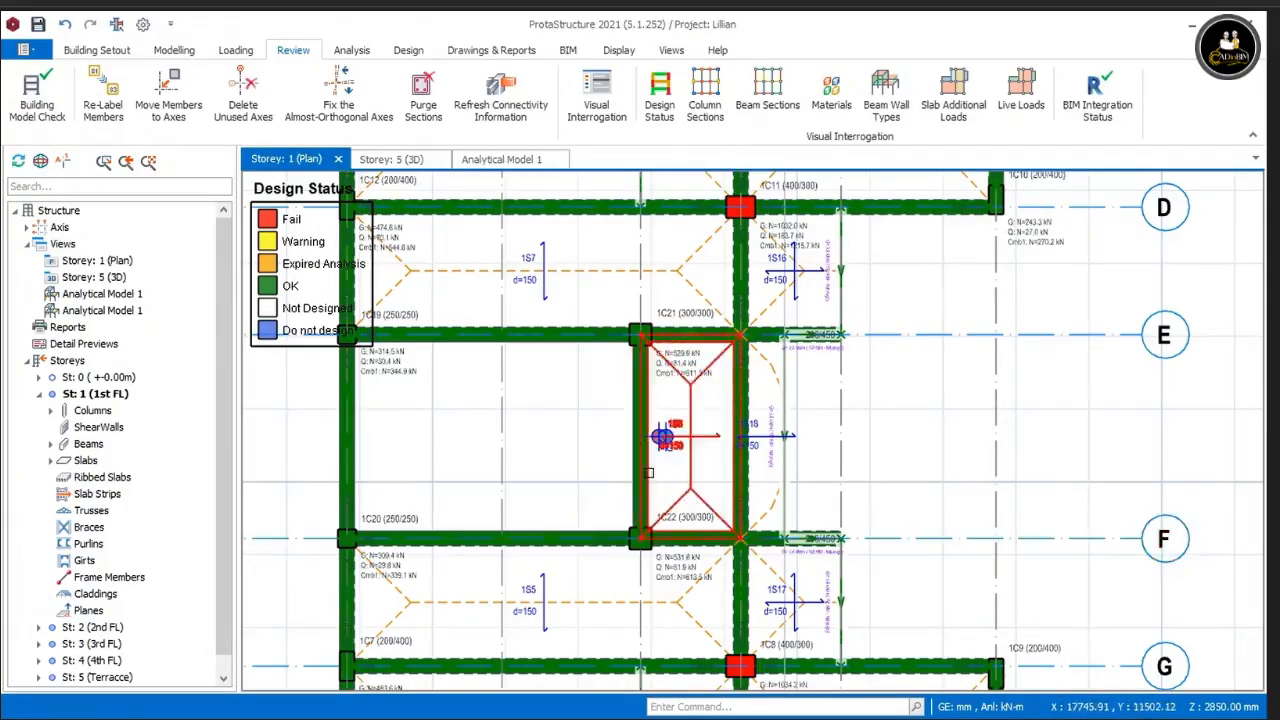
pyautogui.moveTo(991, 491); pyautogui.dragTo(962, 475, button='middle')
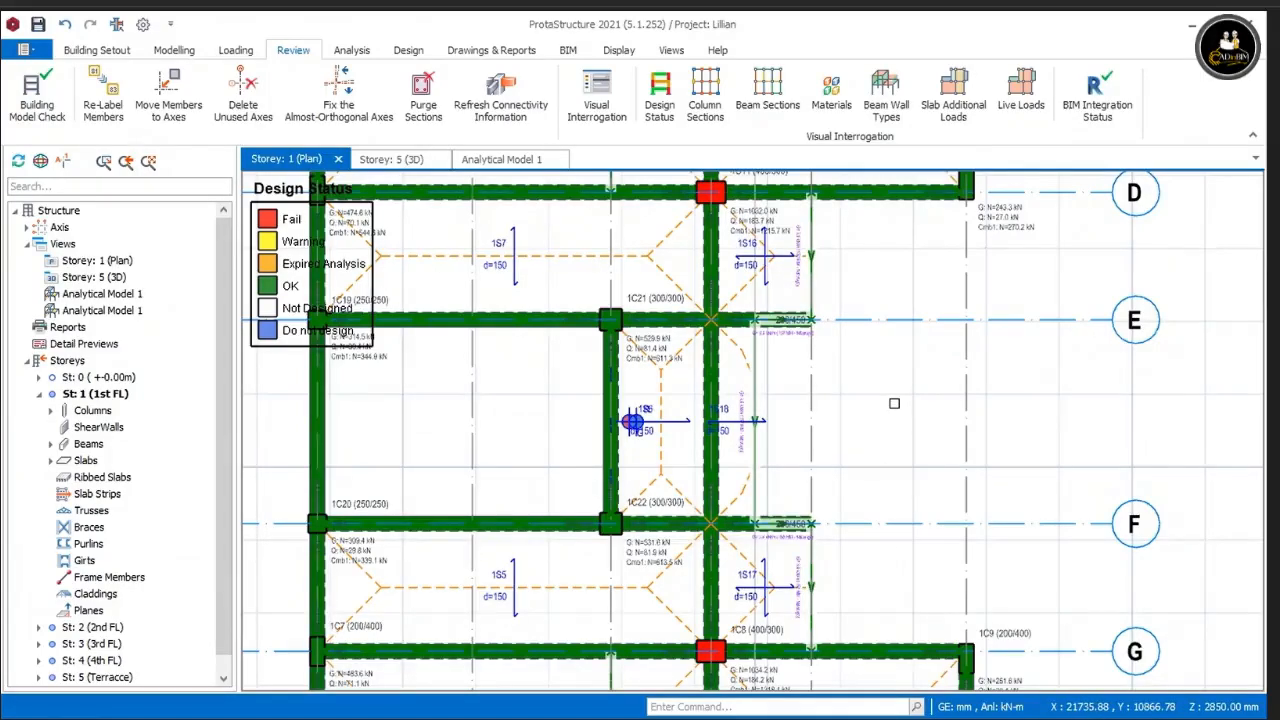
pyautogui.scroll(-2, 894, 403)
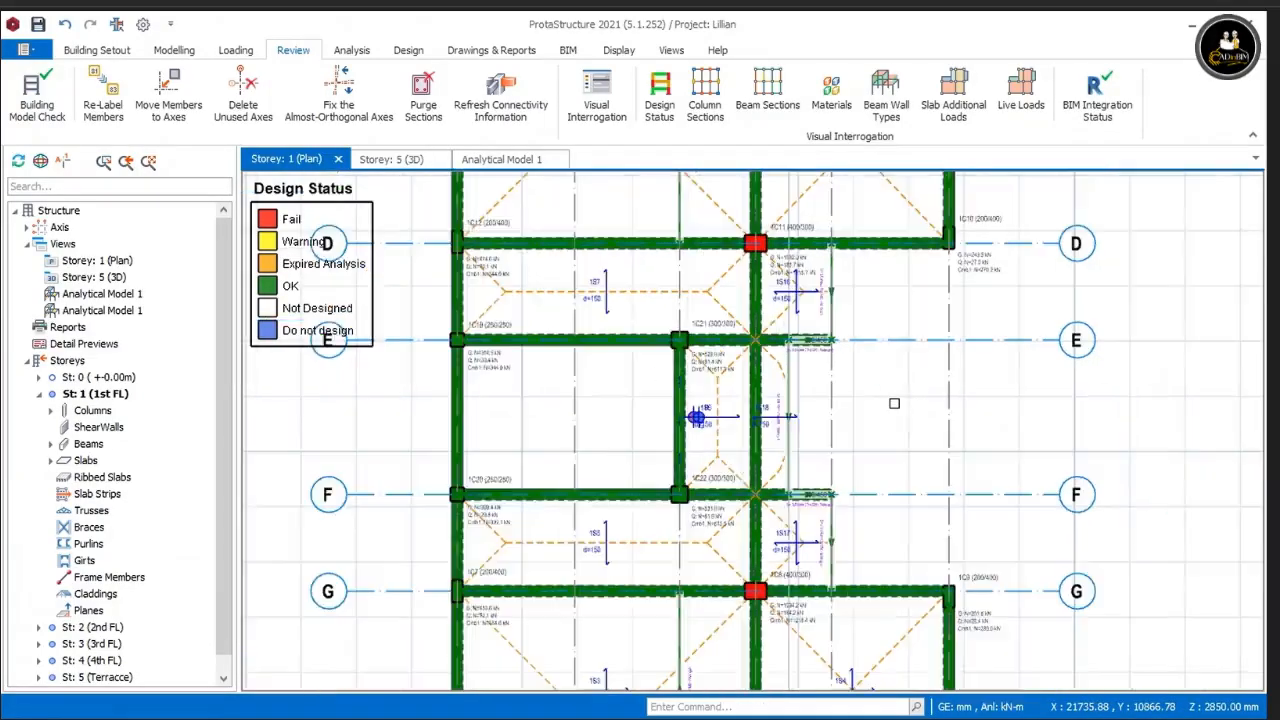
pyautogui.moveTo(894, 403); pyautogui.dragTo(894, 429, button='middle')
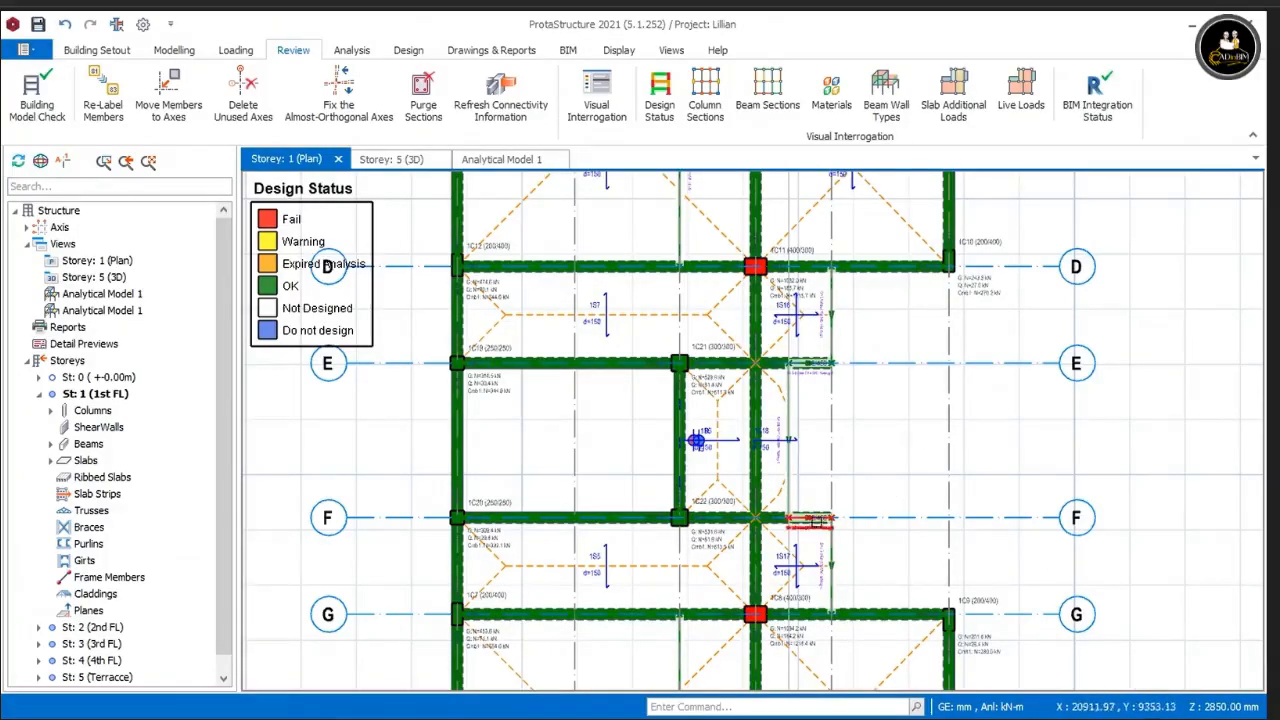
pyautogui.scroll(3, 763, 581)
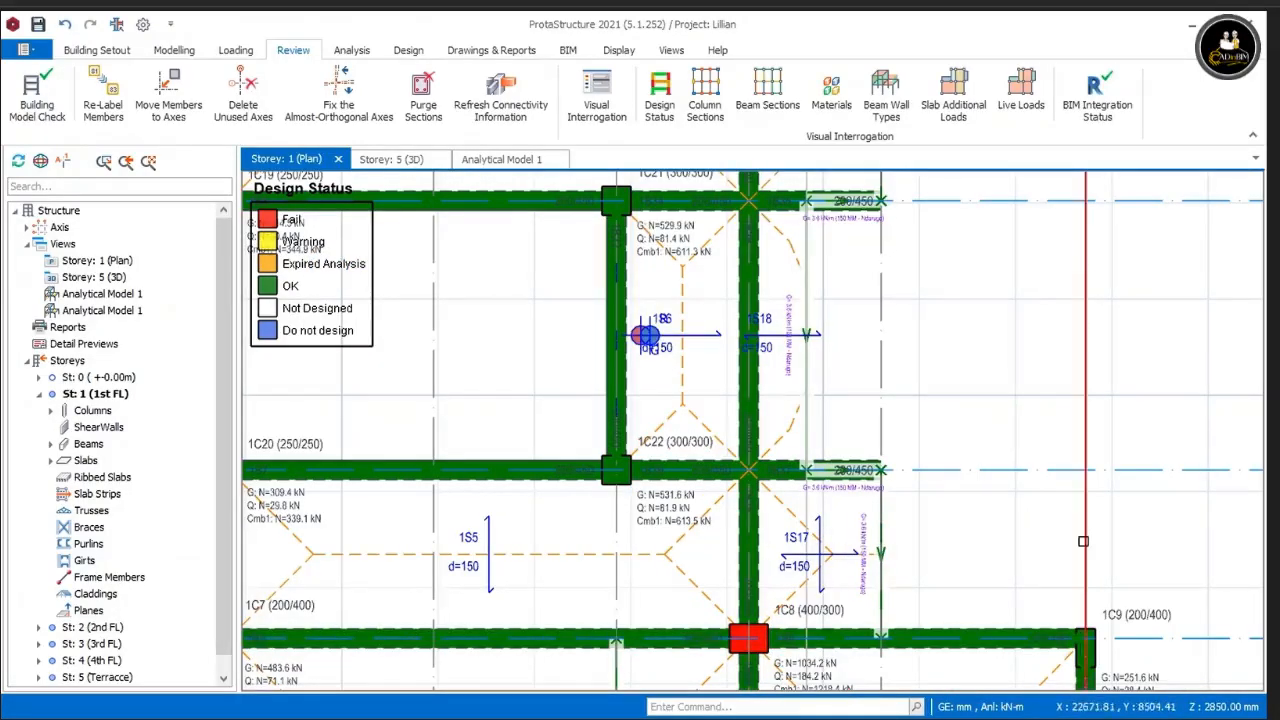
# Step: Check the section properties of column 1C9 on axis G and close them without changes
pyautogui.doubleClick(1086, 637)
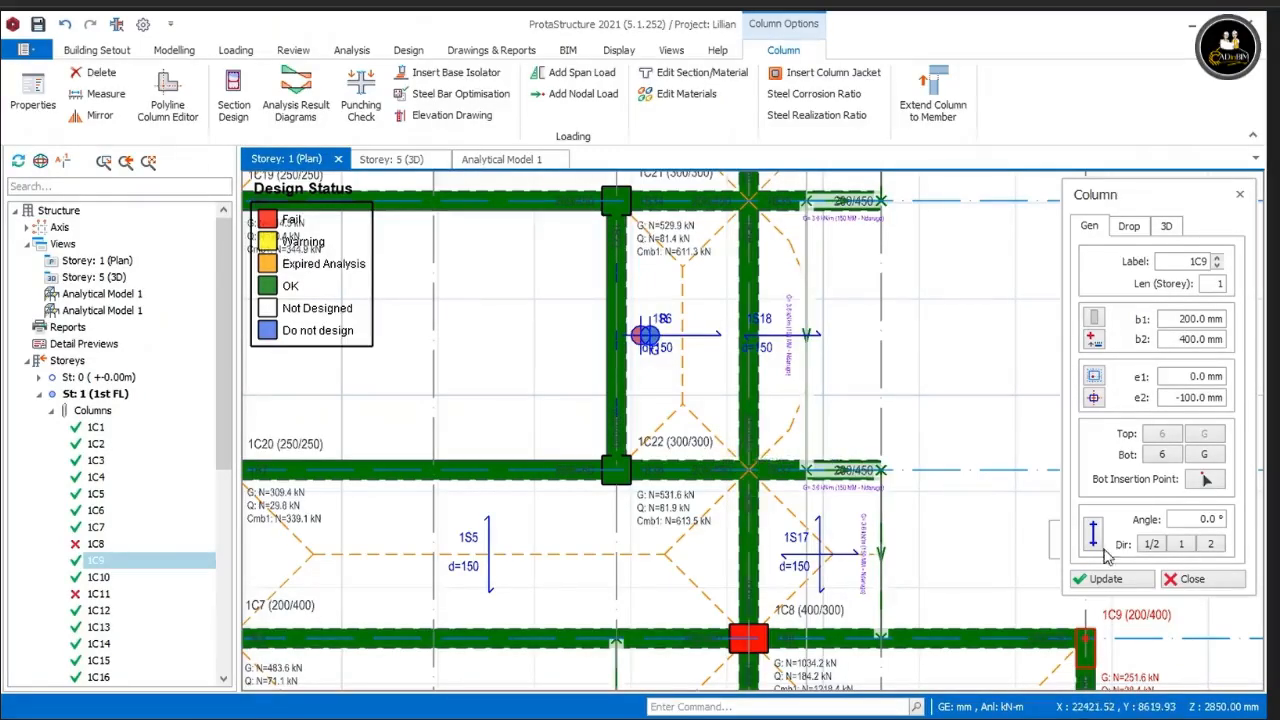
pyautogui.click(1193, 579)
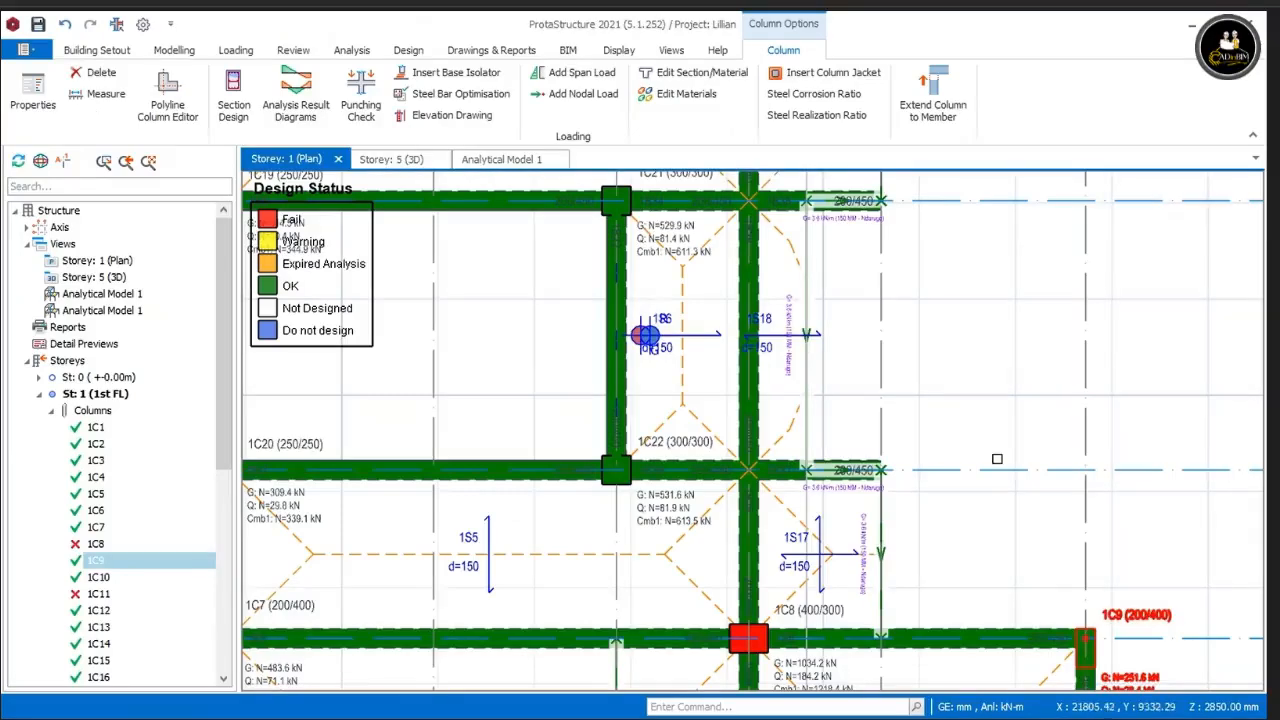
pyautogui.scroll(-3, 997, 459)
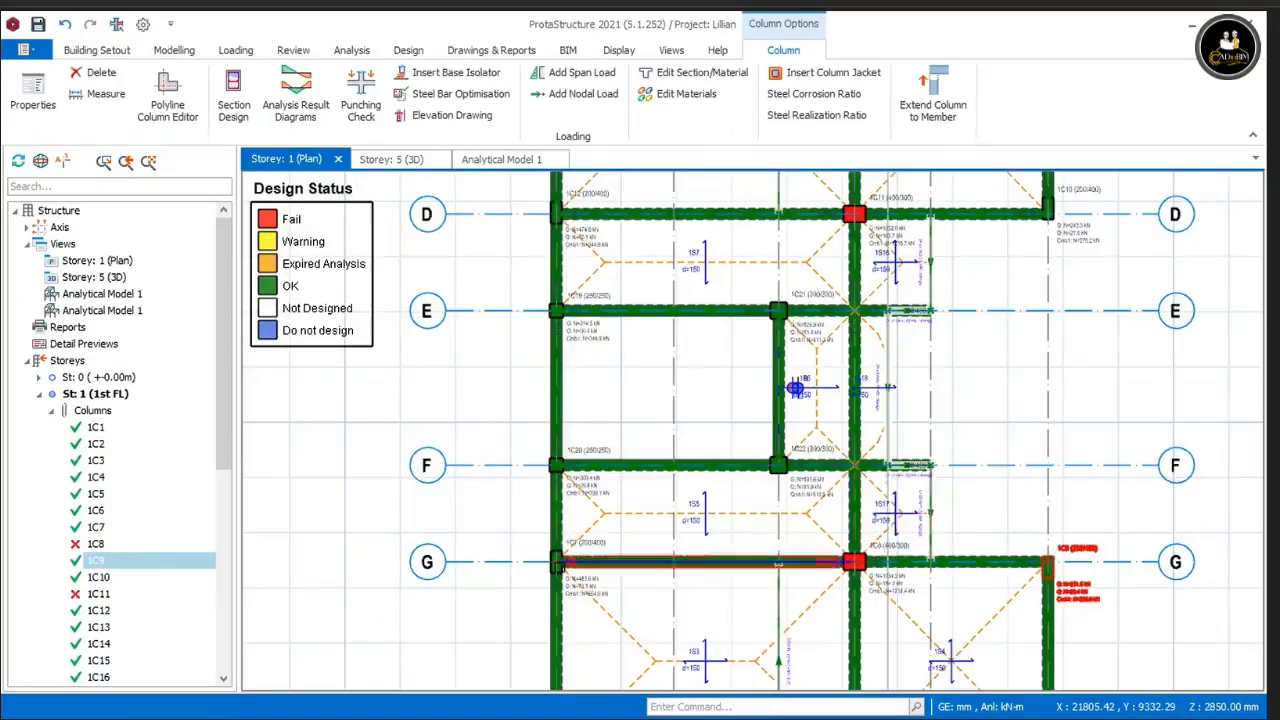
# Step: Insert a 200 x 400 mm column, based on column 1C7, at the intersection of axes 4 and F on the Storey 1 plan
pyautogui.scroll(5, 570, 510)
pyautogui.click(565, 515)
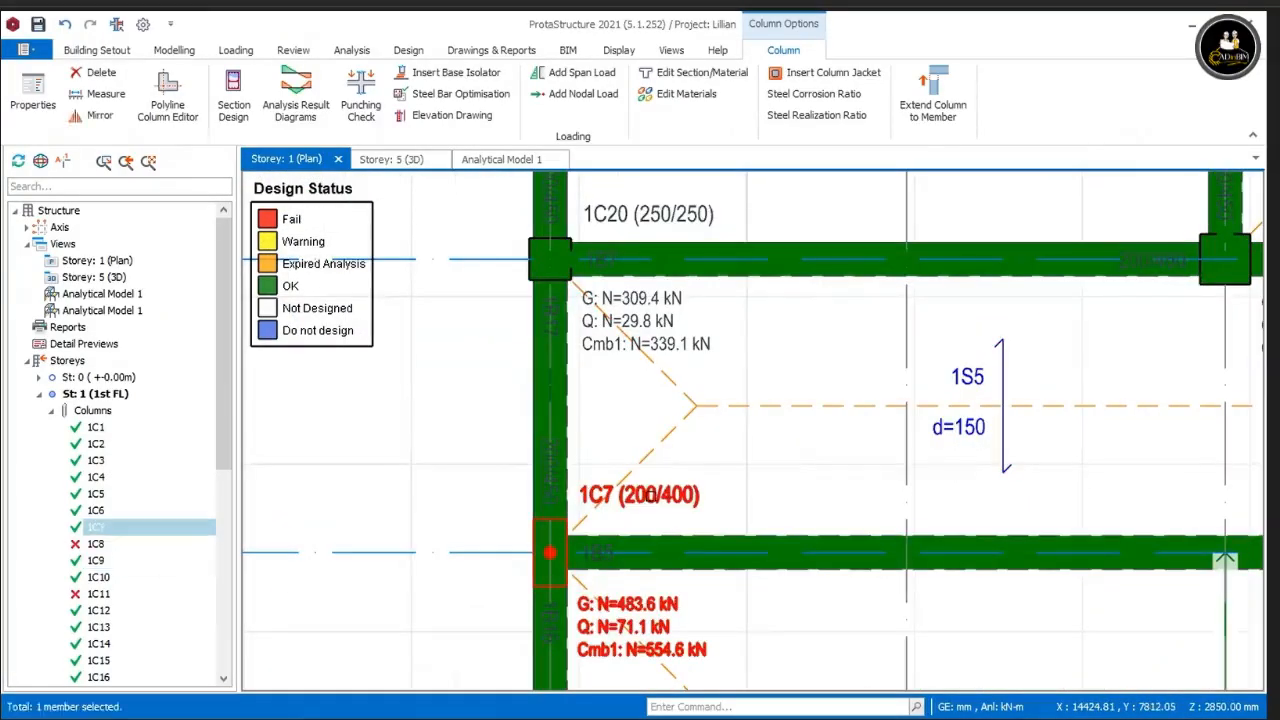
pyautogui.scroll(-3, 676, 432)
pyautogui.scroll(4, 700, 412)
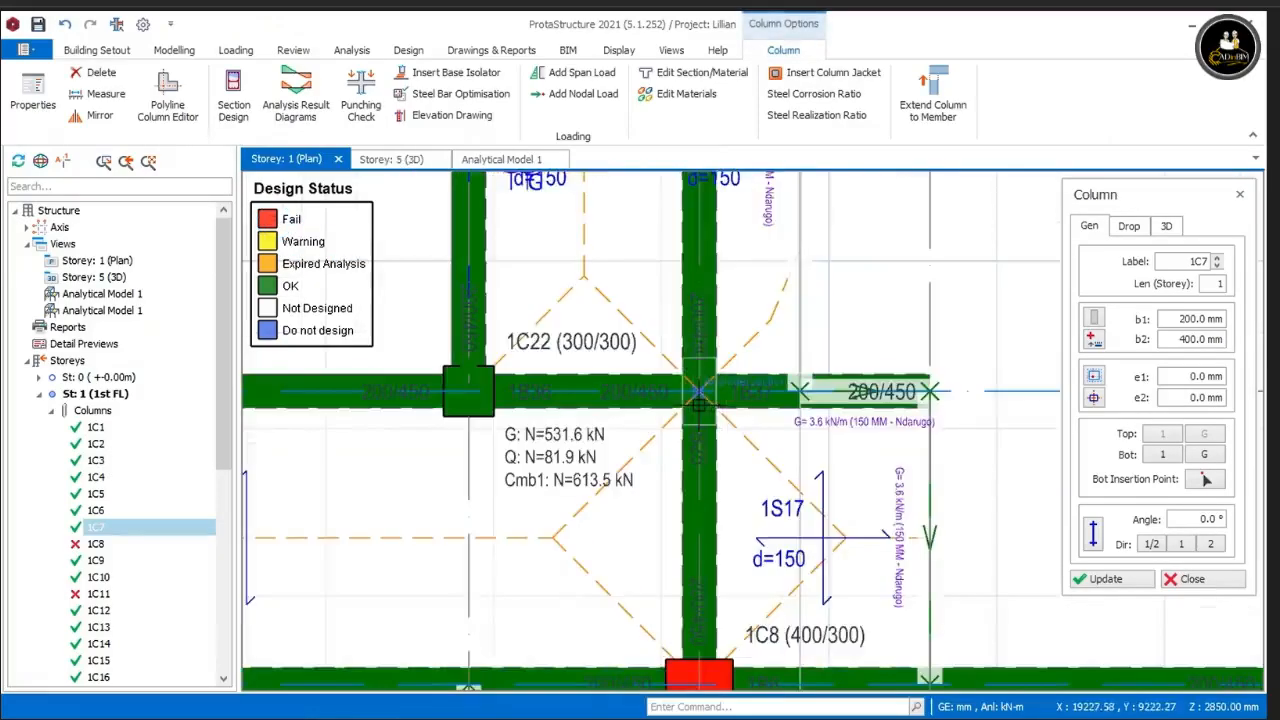
pyautogui.click(700, 412)
pyautogui.click(704, 448)
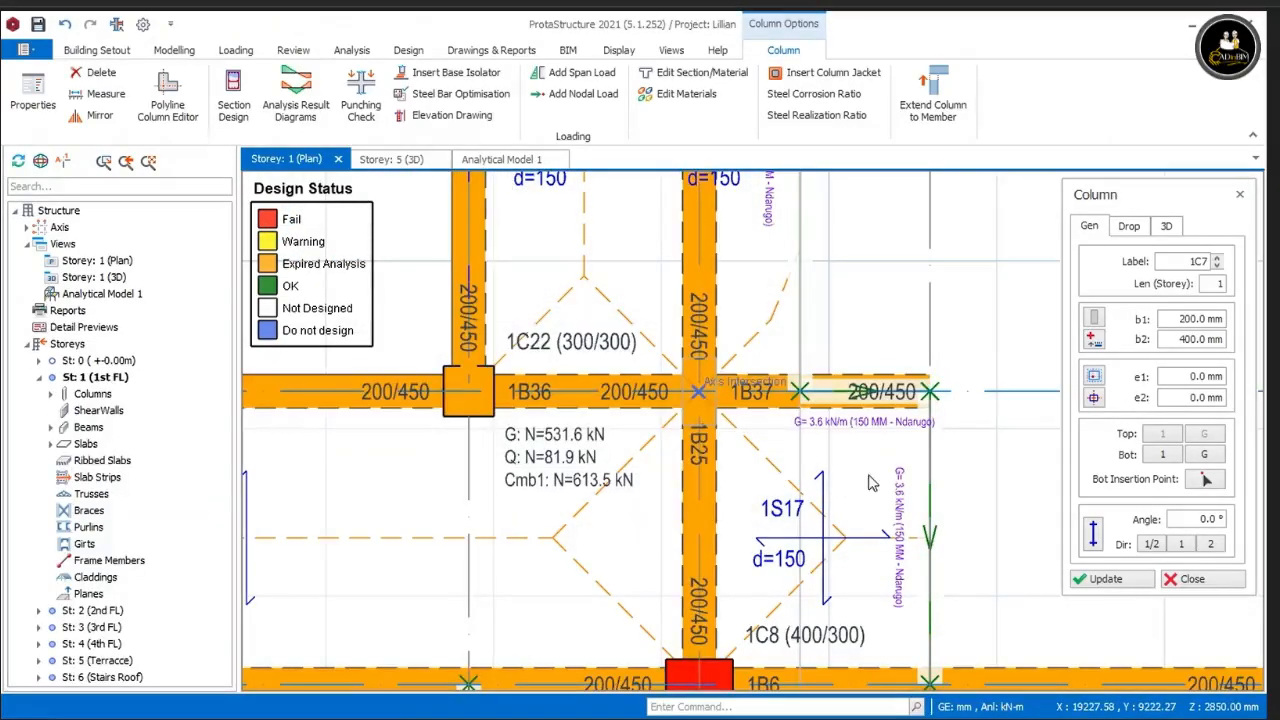
# Step: Insert another 200 x 400 mm column where axis E meets beams 1B34, 1B35 and 1B26, and finish placing columns
pyautogui.scroll(-1, 866, 478)
pyautogui.scroll(-2, 860, 474)
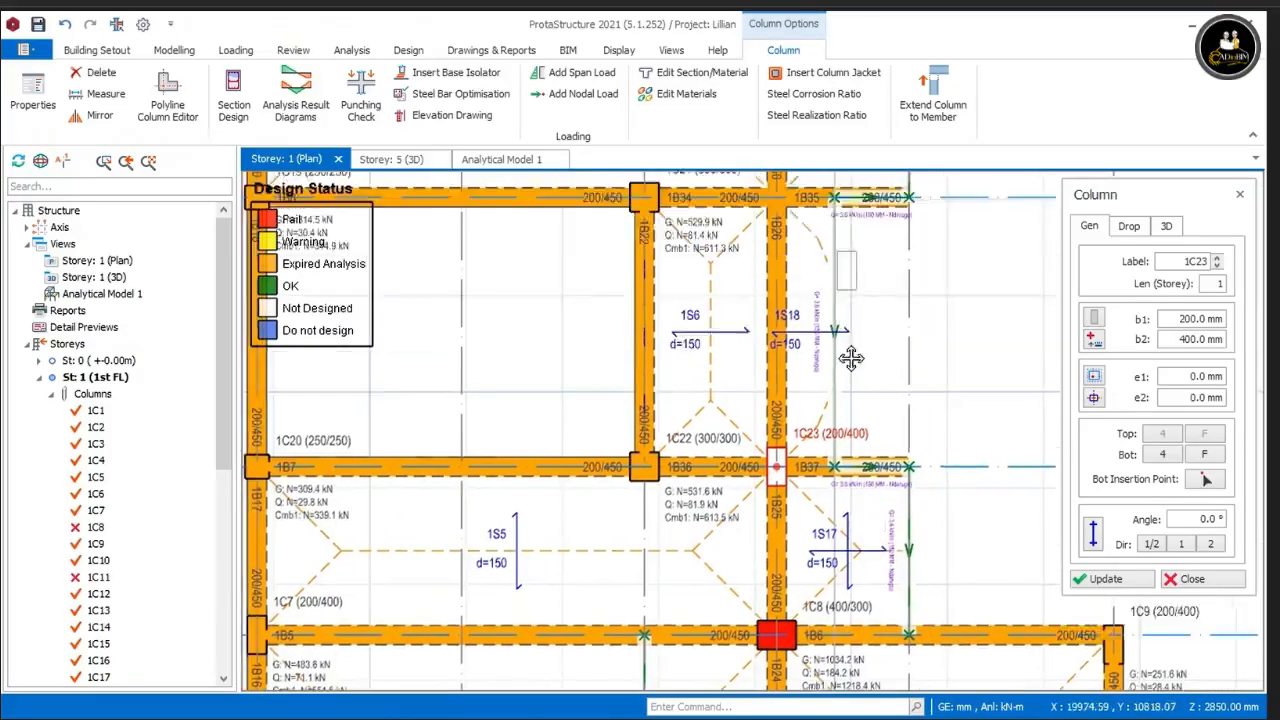
pyautogui.scroll(2, 788, 408)
pyautogui.scroll(3, 780, 371)
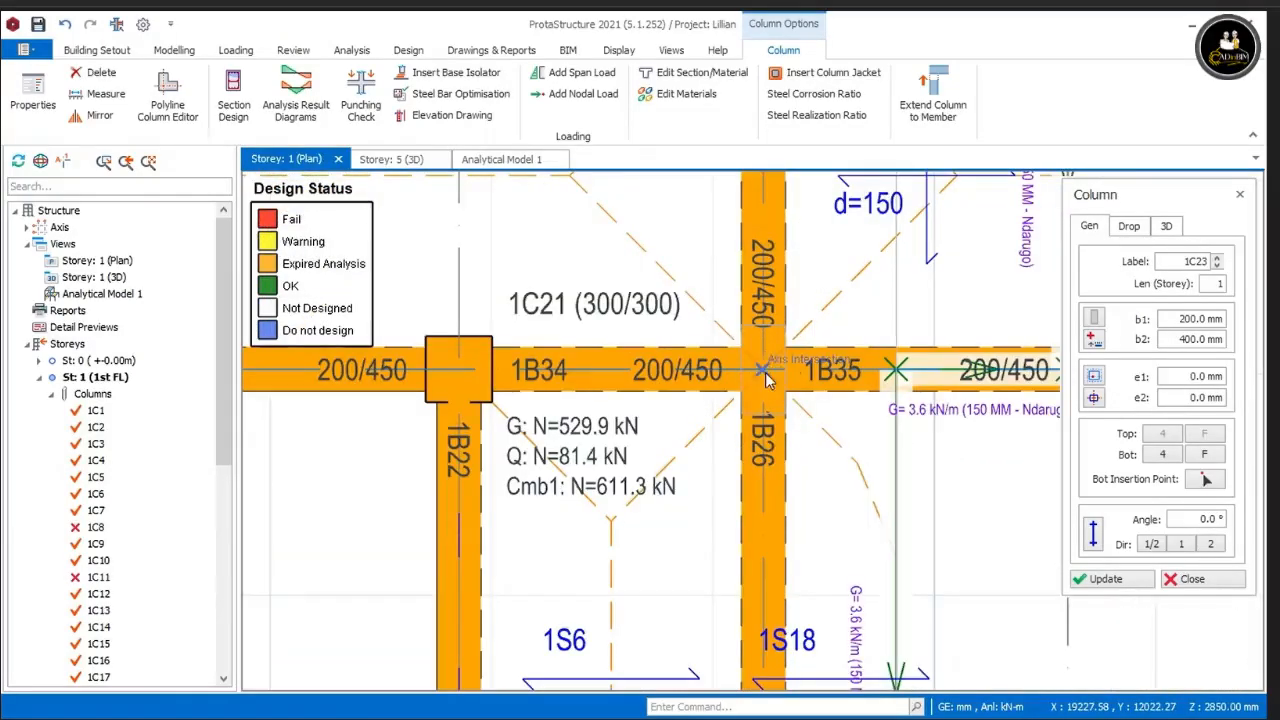
pyautogui.click(772, 380)
pyautogui.click(1181, 579)
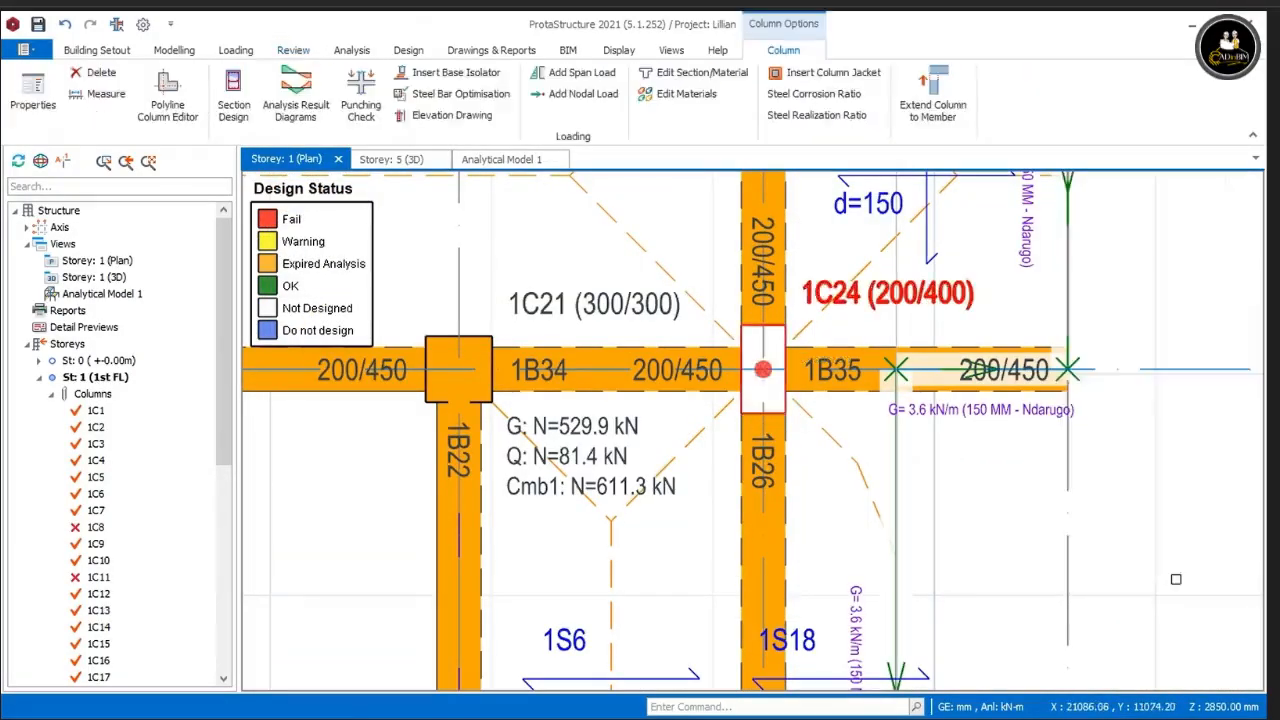
pyautogui.scroll(-2, 877, 486)
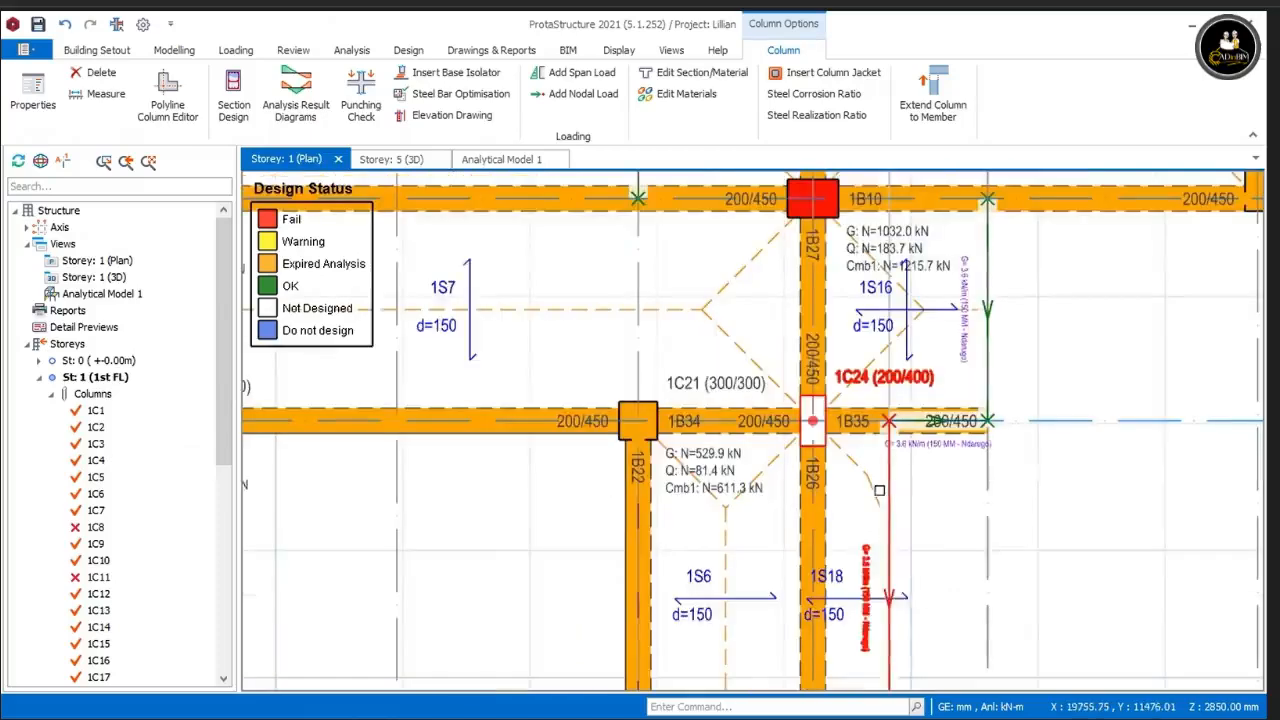
# Step: Inspect the newly inserted columns and the members around them in the Storey 5 3D view
pyautogui.click(390, 160)
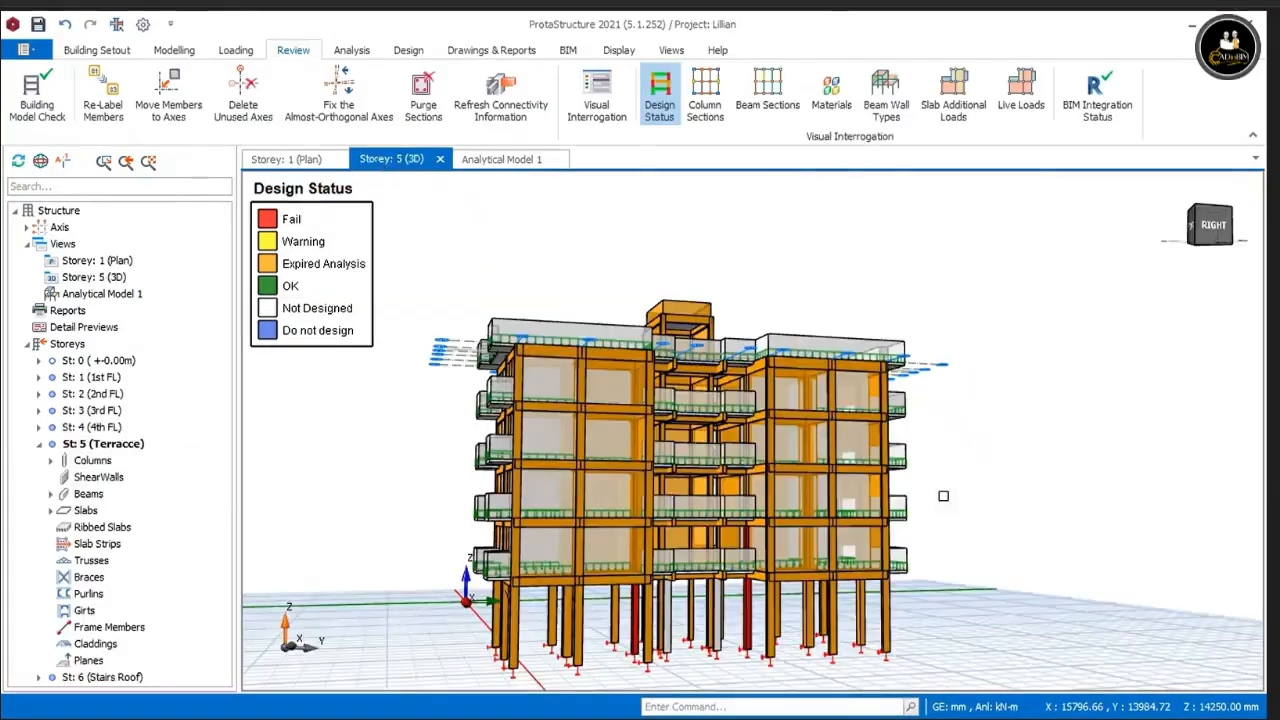
pyautogui.scroll(5, 760, 470)
pyautogui.moveTo(700, 560); pyautogui.dragTo(686, 643, button='middle')
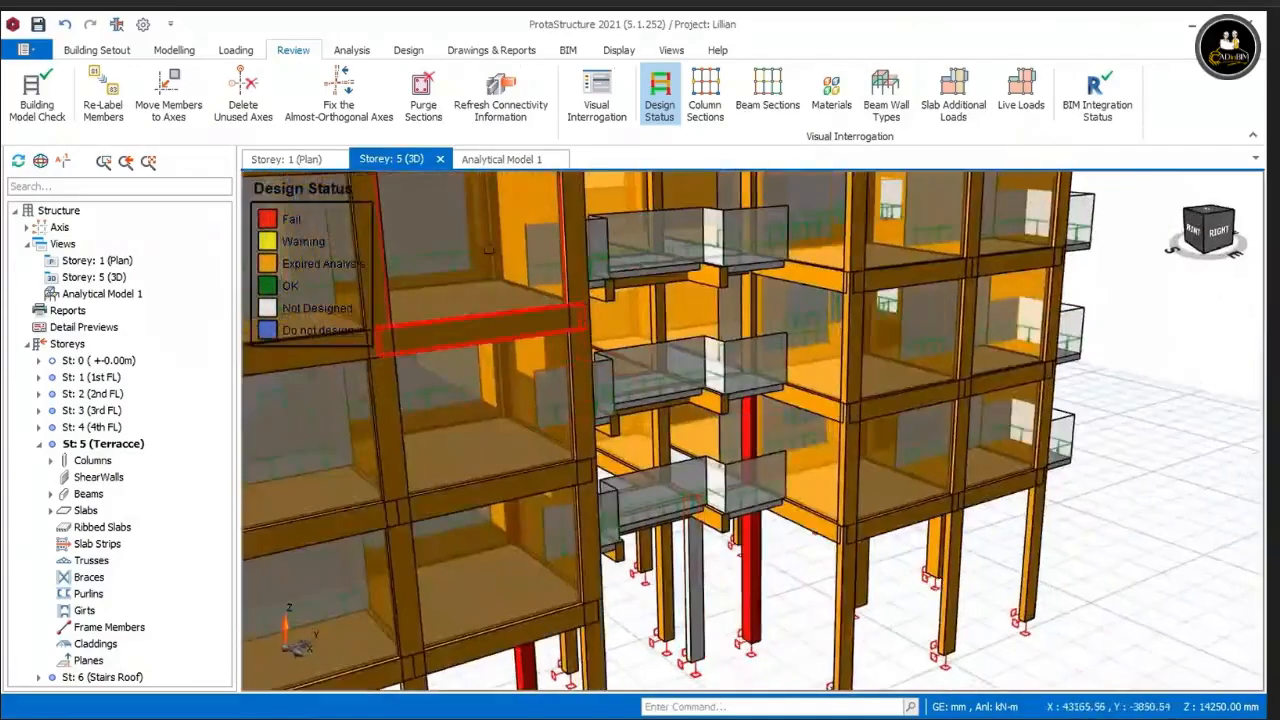
# Step: Return to the Storey 1 plan and examine columns 1C21 and 1C24 along axis E
pyautogui.click(270, 160)
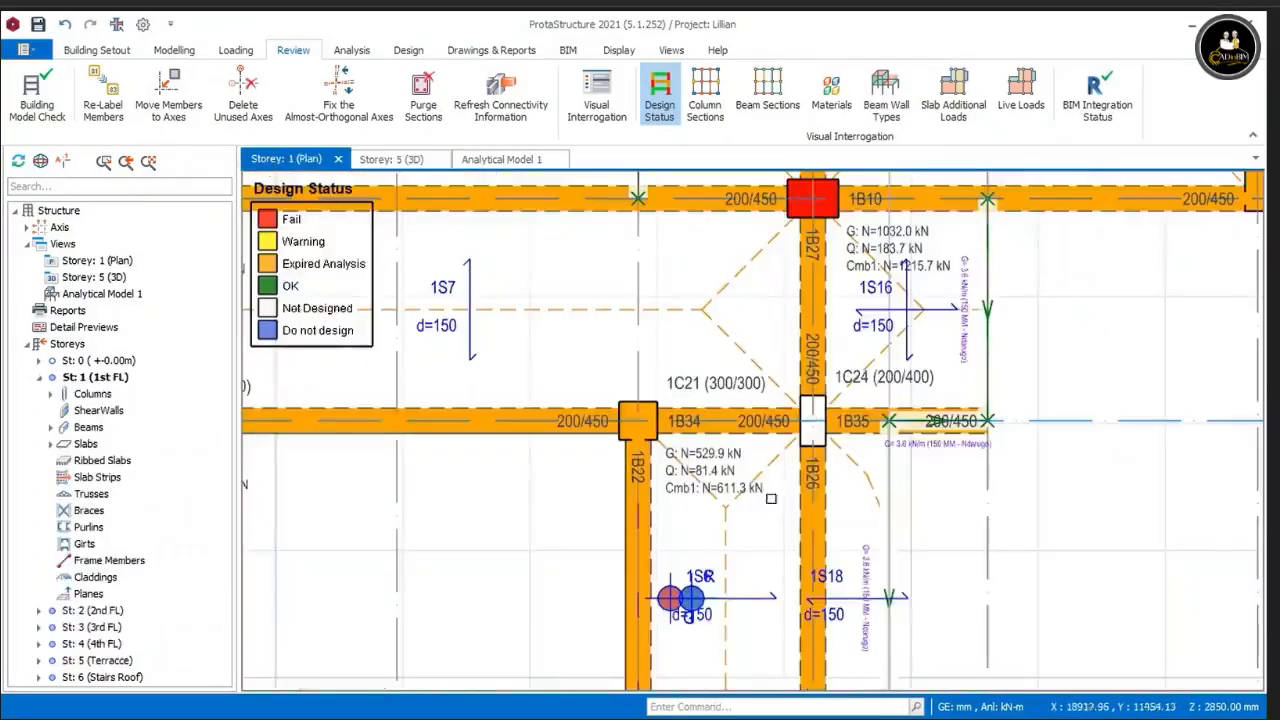
pyautogui.scroll(-5, 771, 497)
pyautogui.moveTo(923, 528); pyautogui.dragTo(834, 397, button='middle')
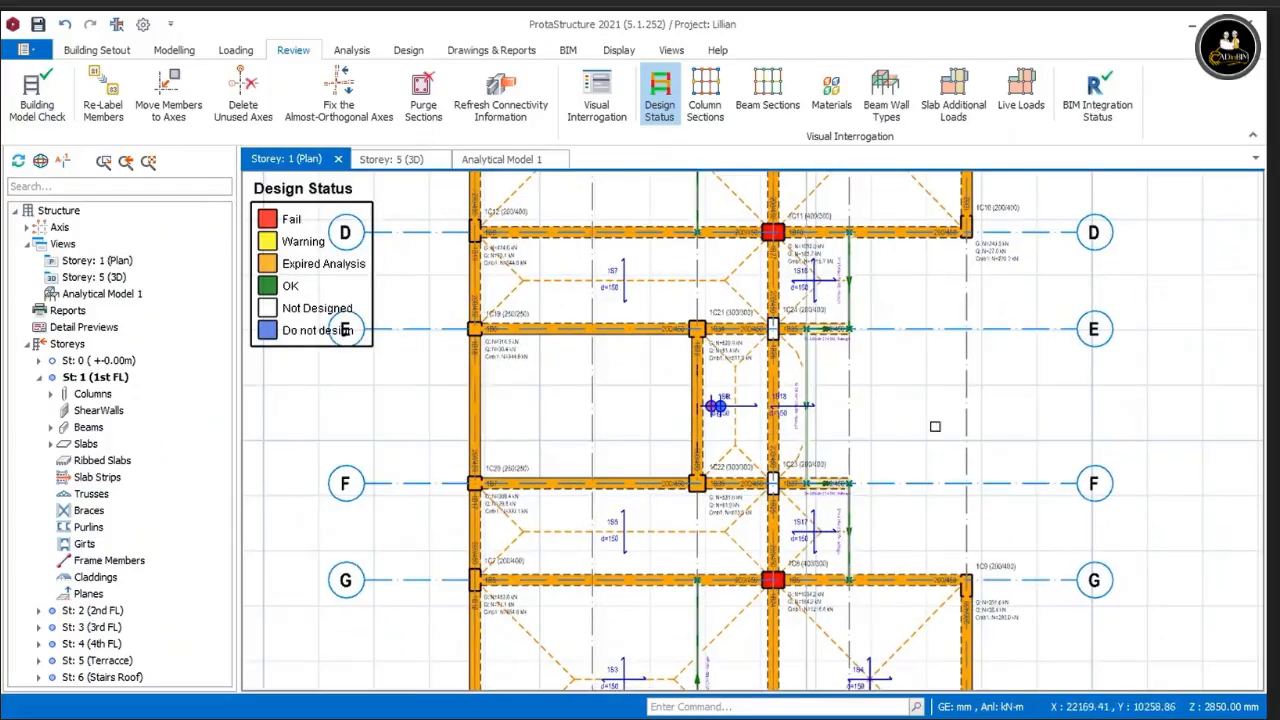
pyautogui.scroll(3, 935, 426)
pyautogui.moveTo(962, 452); pyautogui.dragTo(1051, 511, button='middle')
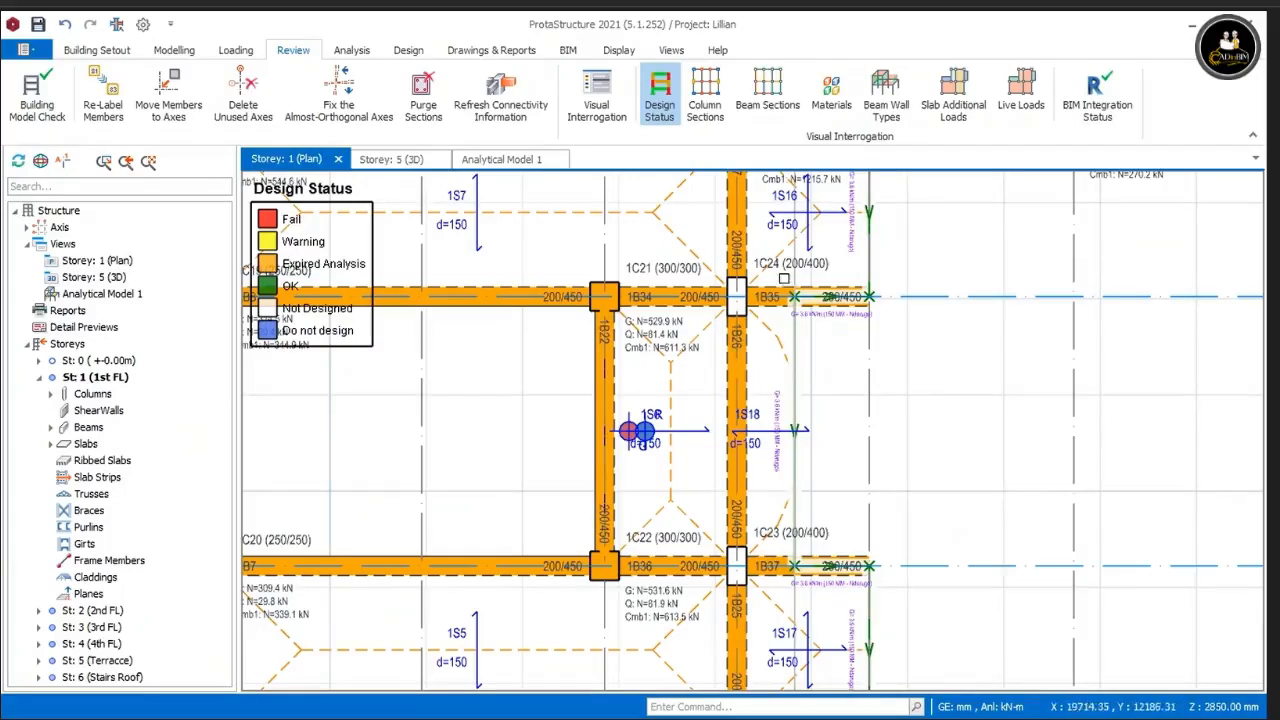
pyautogui.moveTo(736, 296)
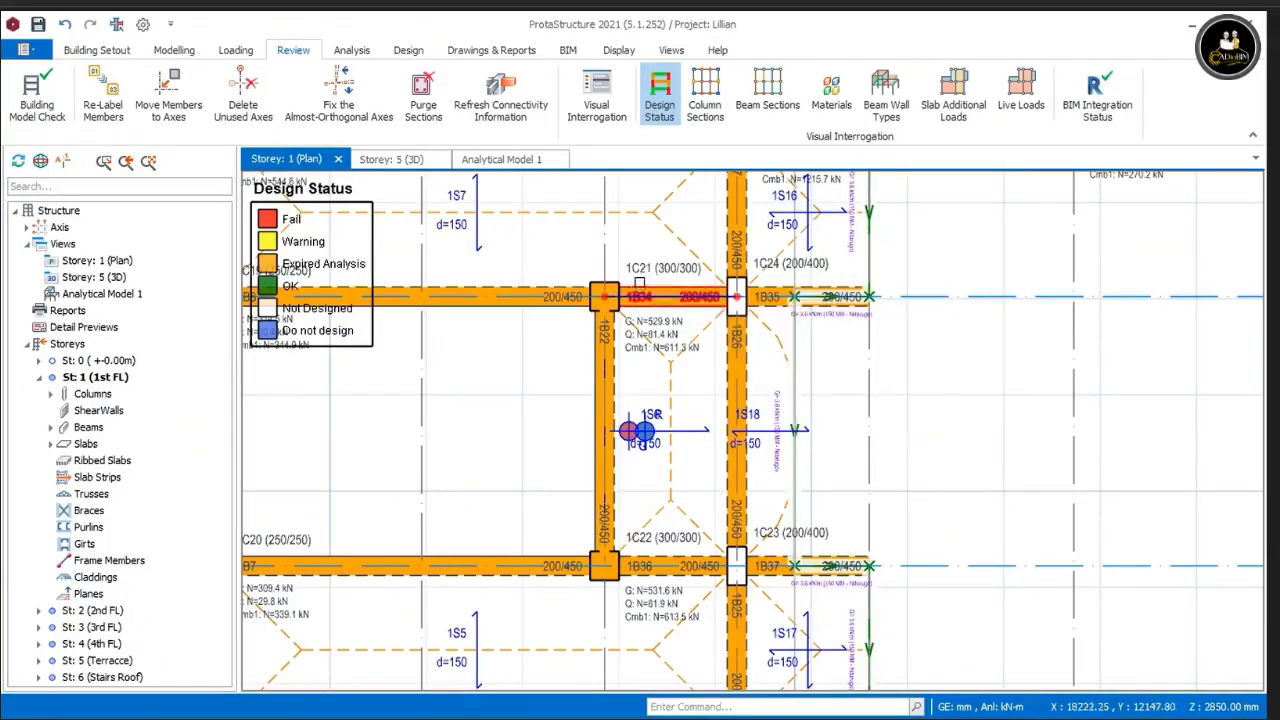
pyautogui.moveTo(604, 296)
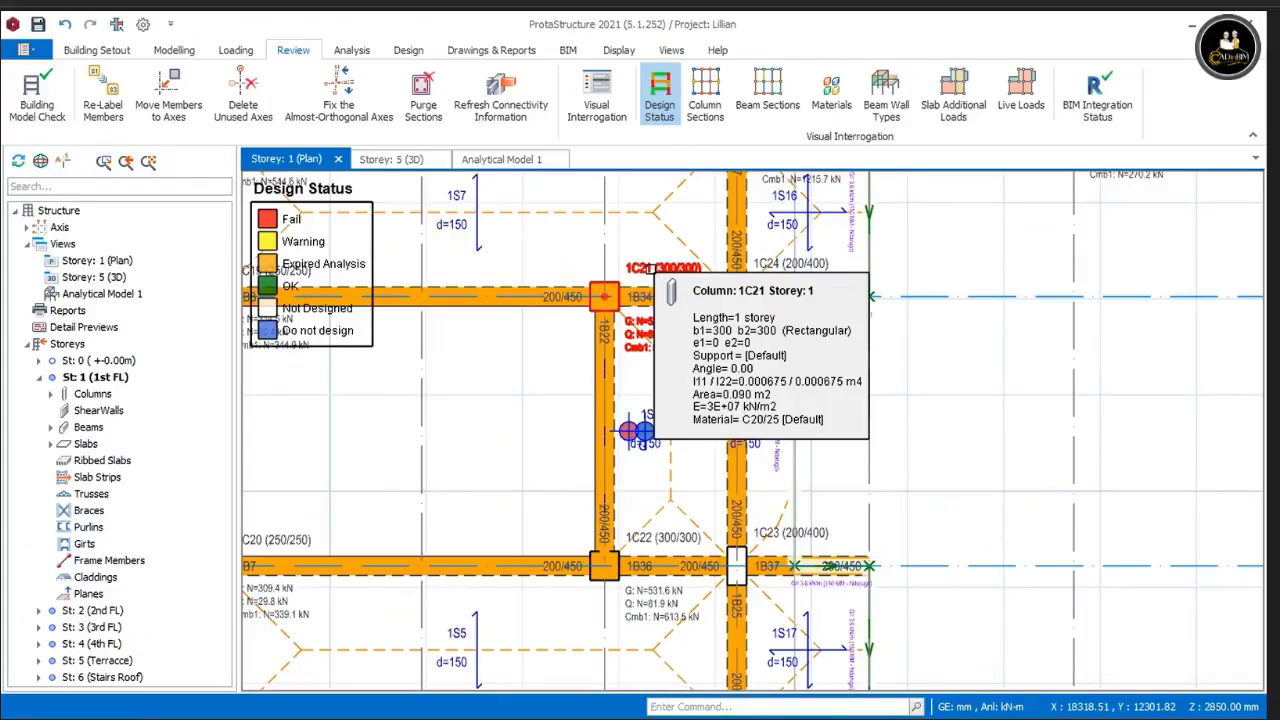
pyautogui.scroll(-1, 919, 459)
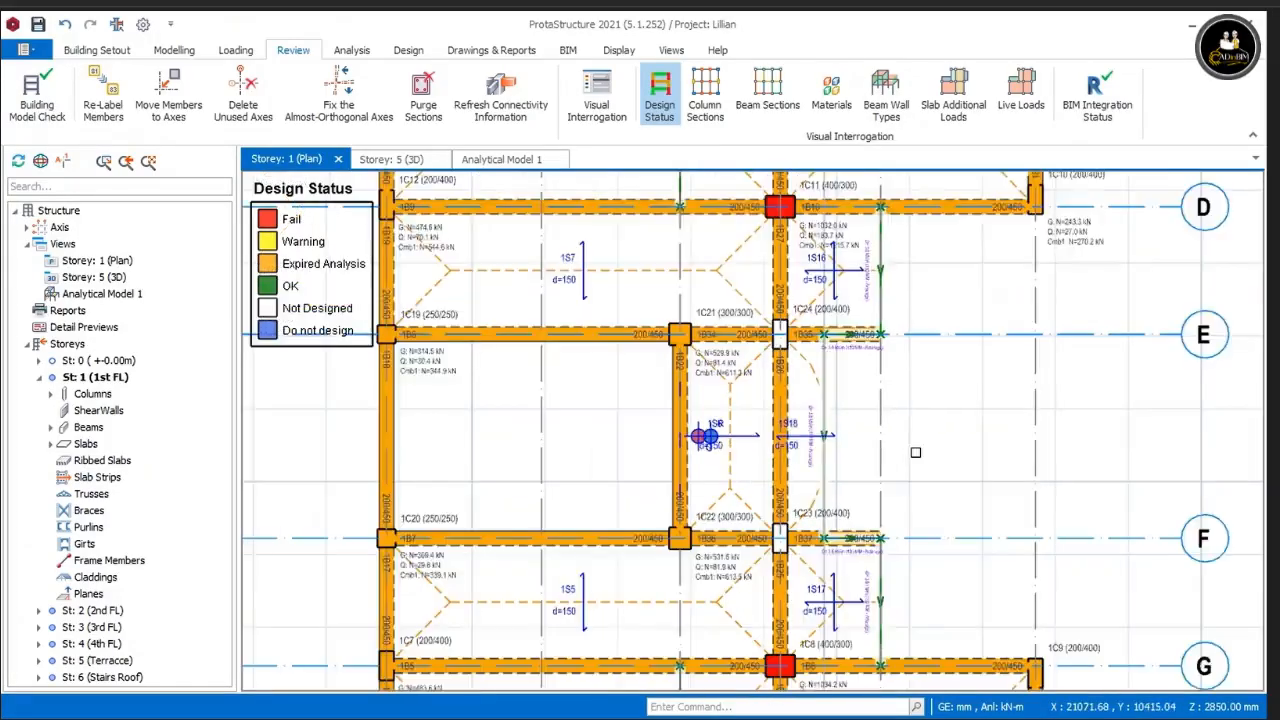
# Step: Examine the axial loads and section data of columns 1C8 on axis G and 1C22 on axis F
pyautogui.moveTo(919, 576); pyautogui.dragTo(915, 395, button='middle')
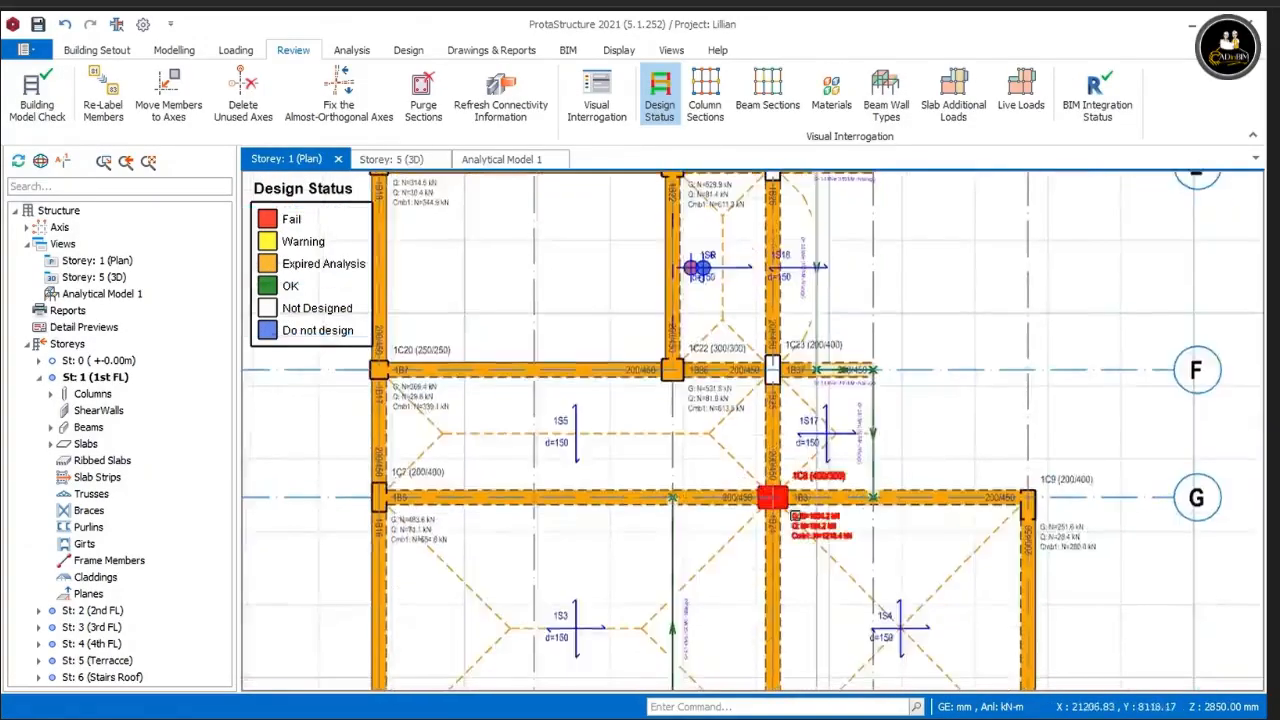
pyautogui.scroll(2, 841, 459)
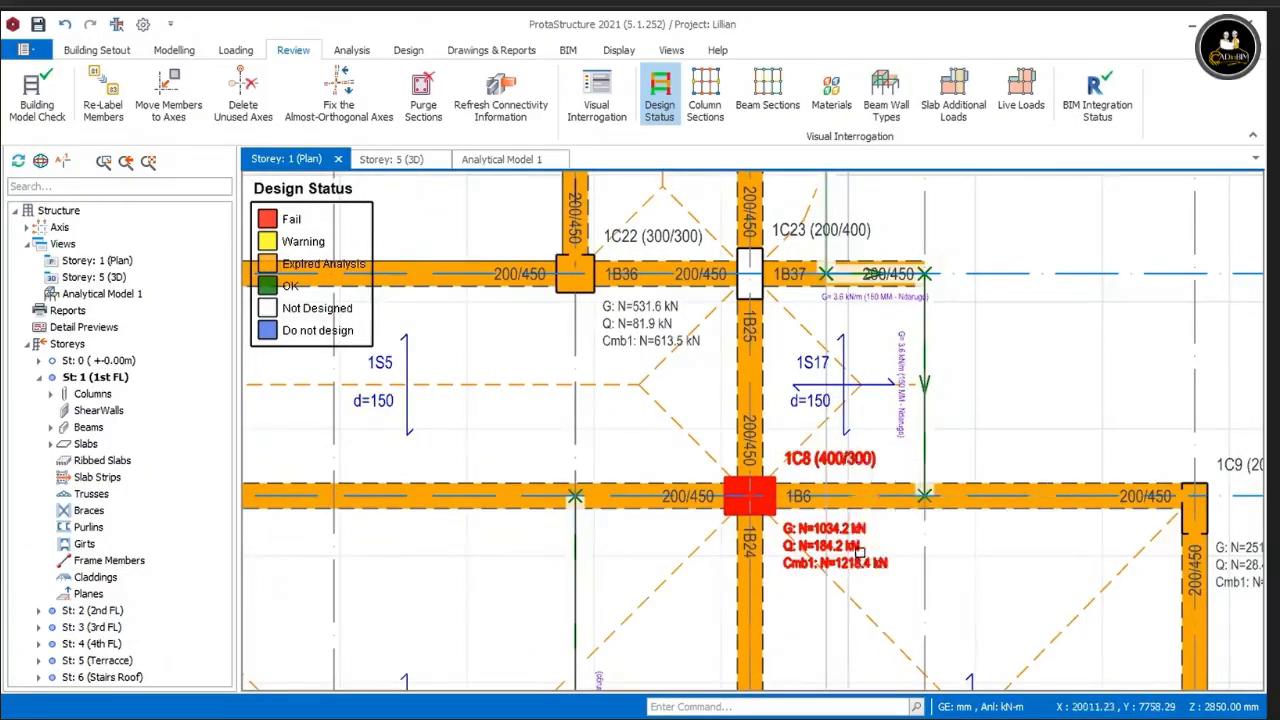
pyautogui.moveTo(1018, 335); pyautogui.dragTo(1020, 557, button='middle')
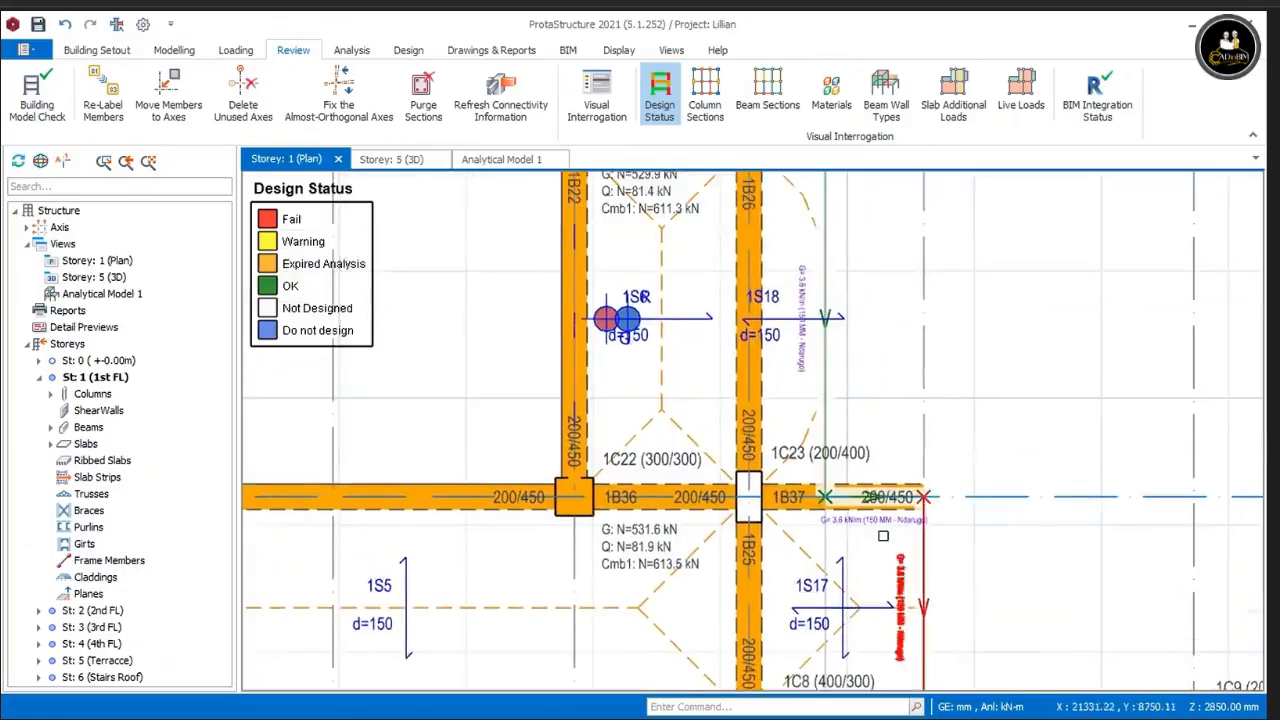
pyautogui.moveTo(560, 497); pyautogui.dragTo(742, 504, button='middle')
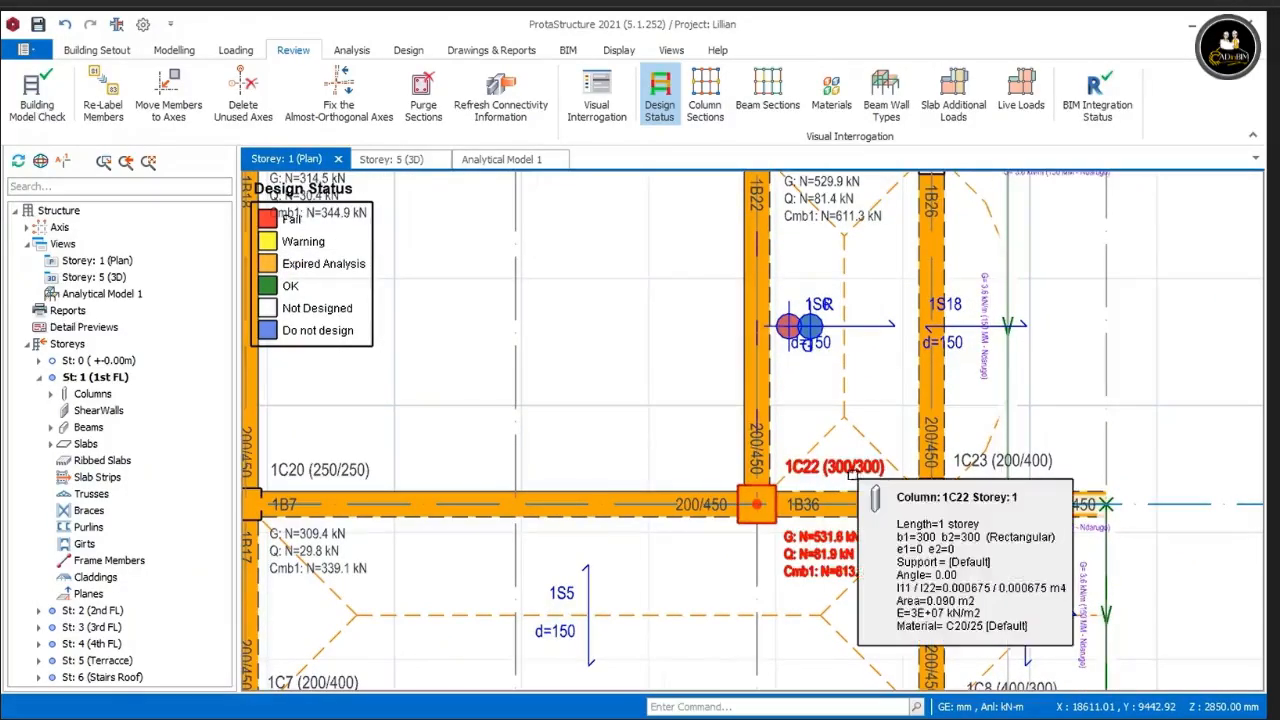
pyautogui.moveTo(833, 541)
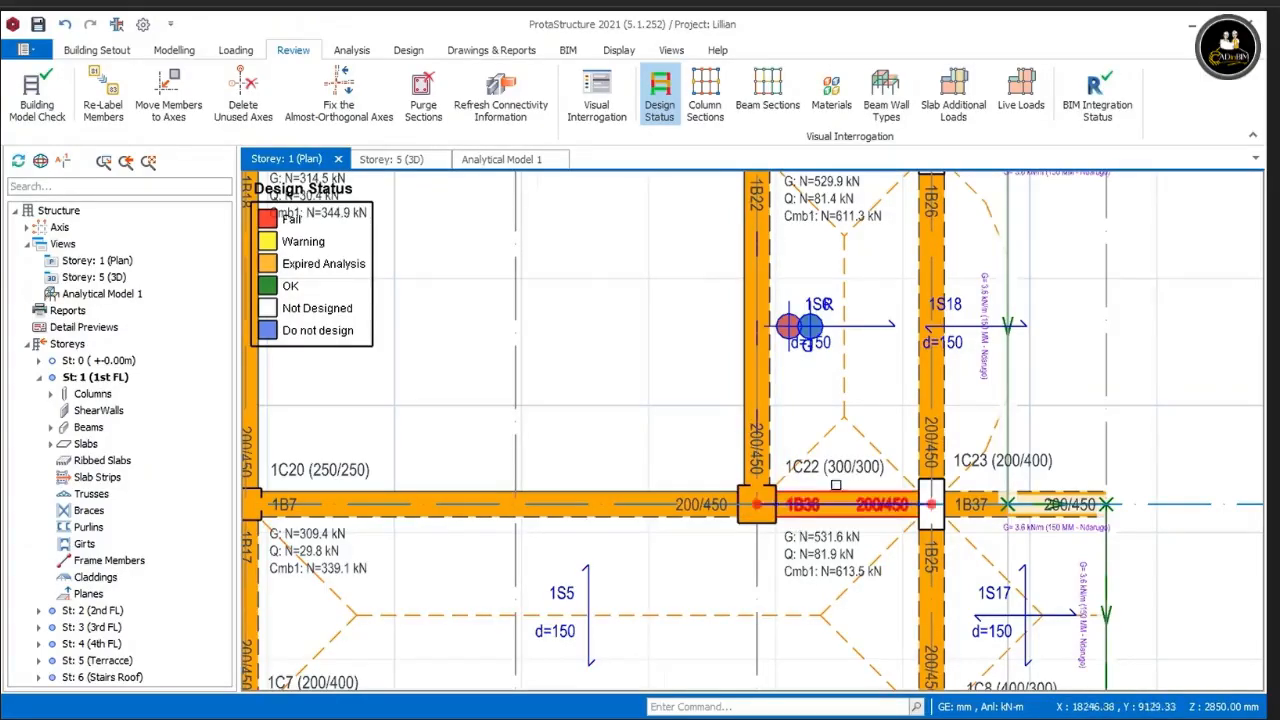
pyautogui.moveTo(847, 476)
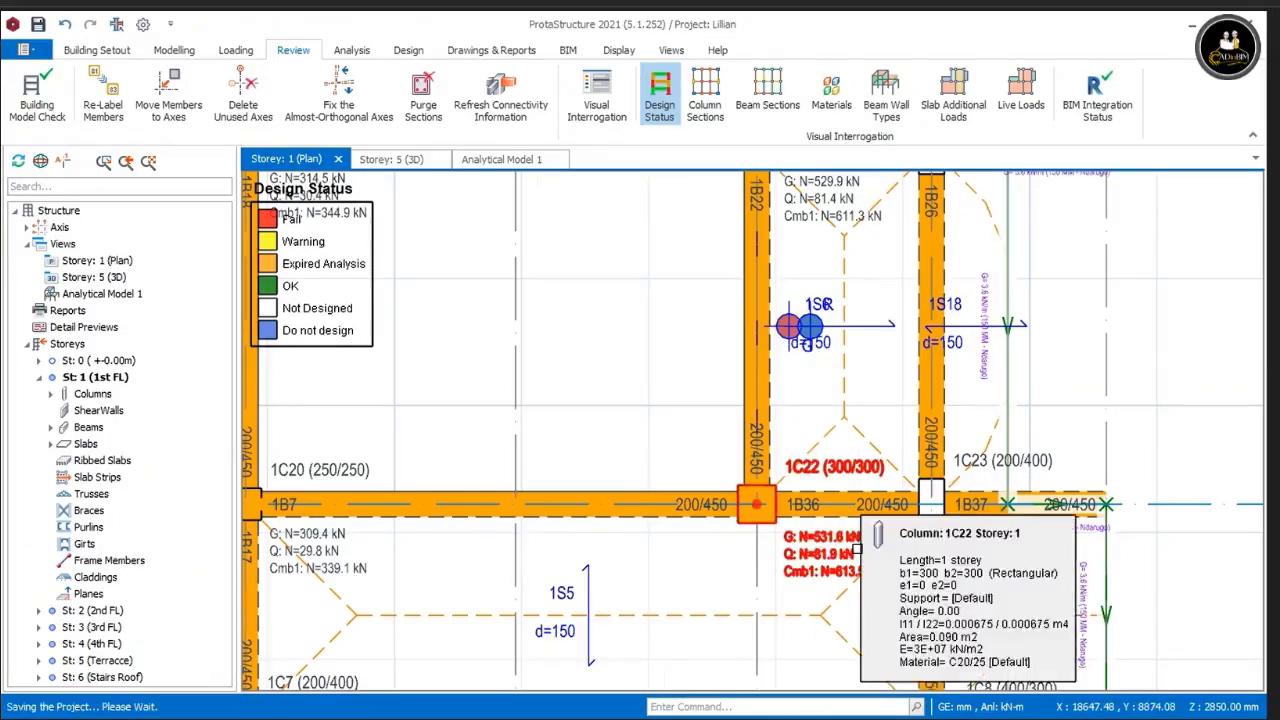
# Step: Set the section of column 1C22 to b1 200 mm and b2 400 mm
pyautogui.scroll(-2, 866, 545)
pyautogui.scroll(1, 856, 547)
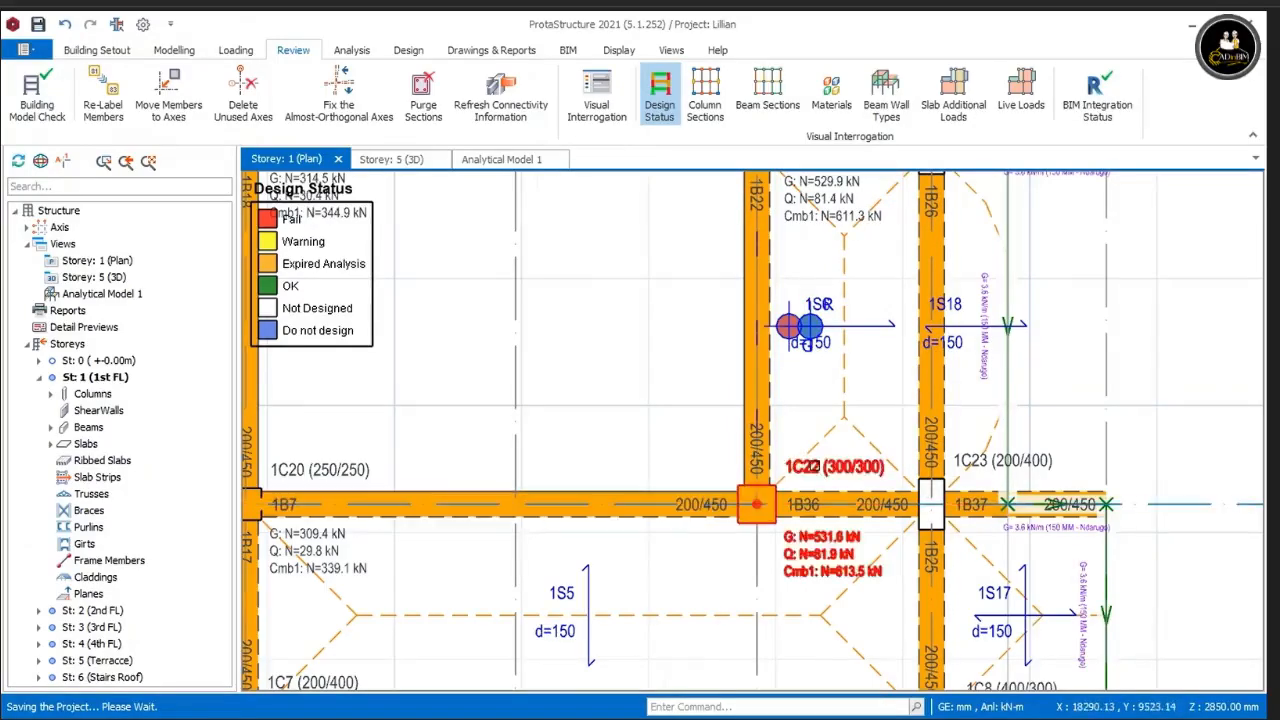
pyautogui.click(810, 464)
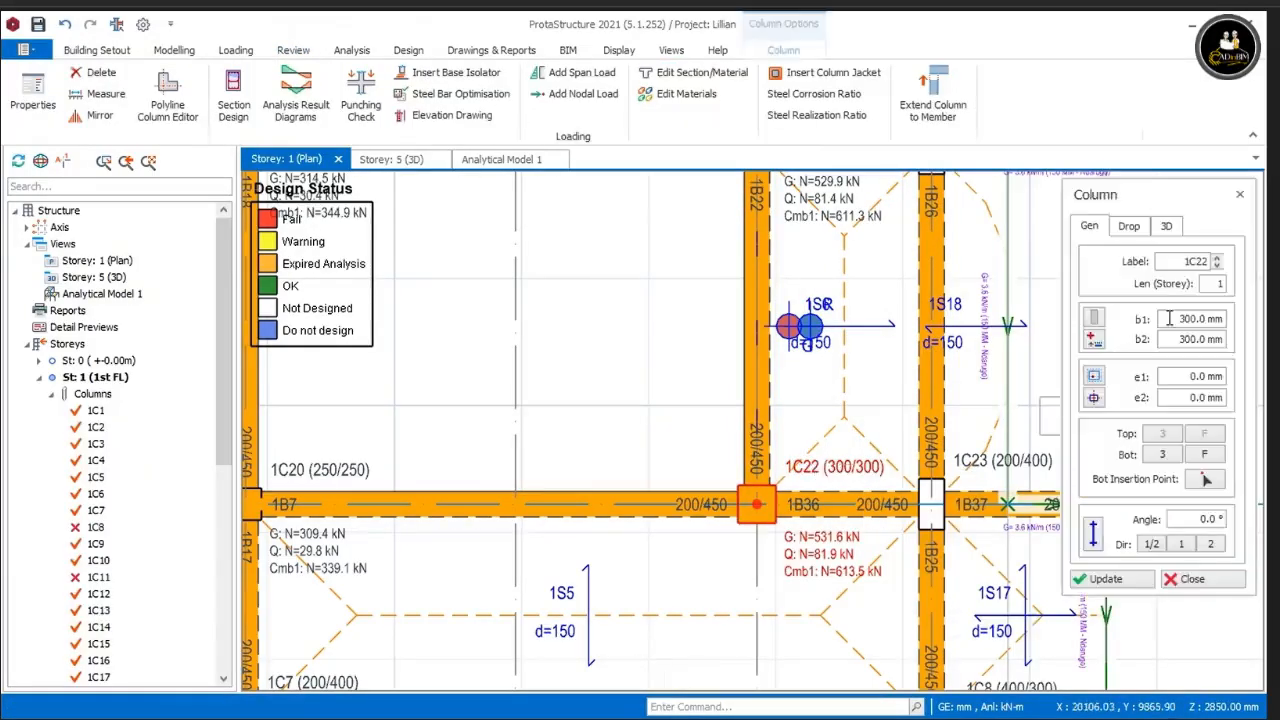
pyautogui.click(1185, 318)
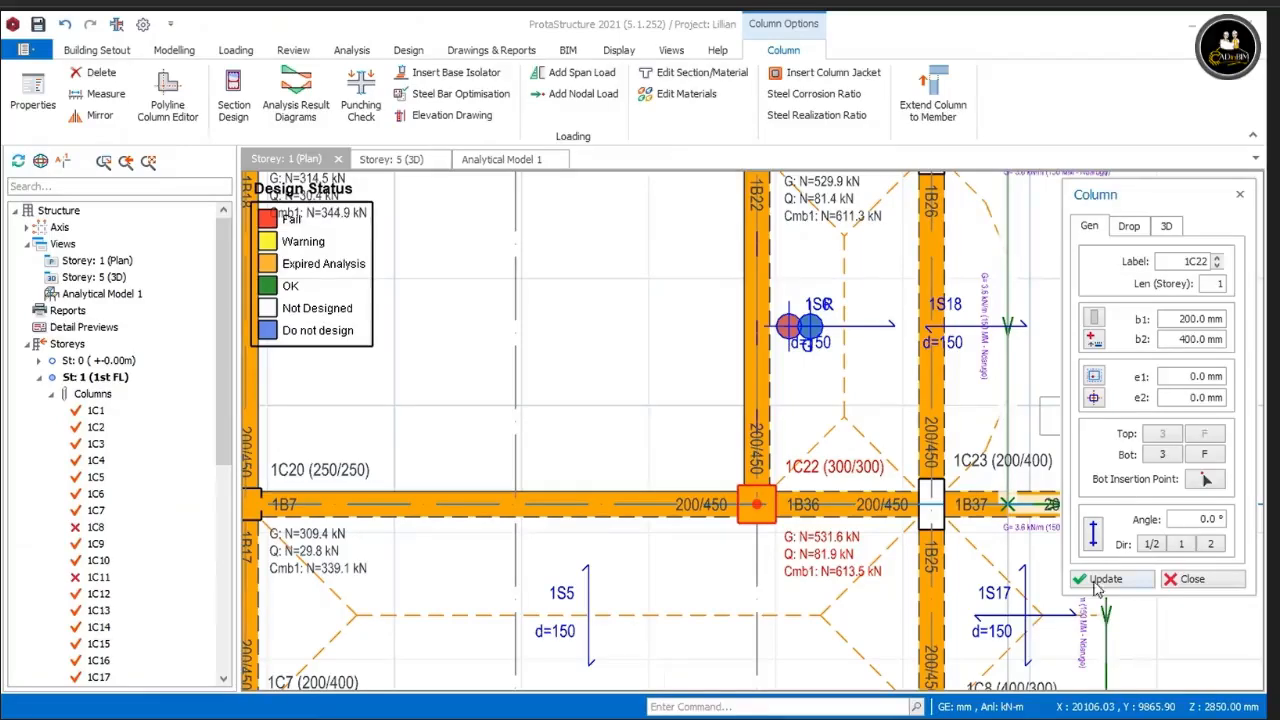
pyautogui.click(1105, 580)
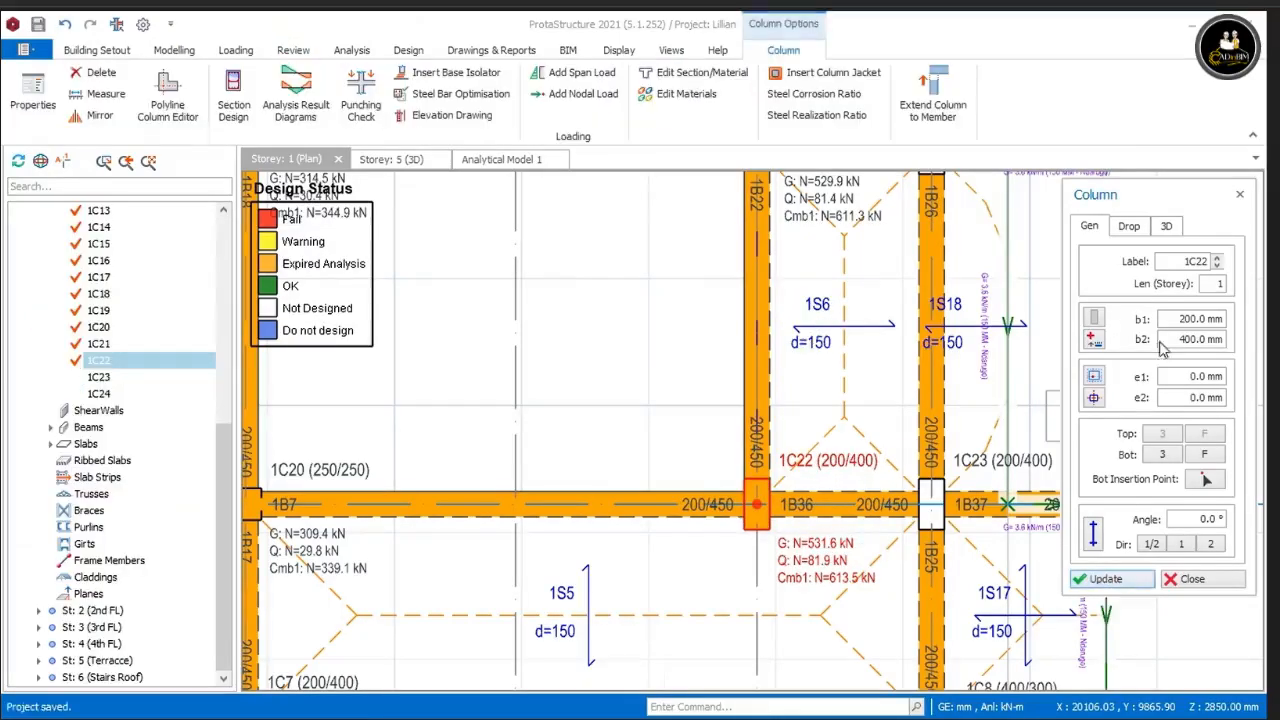
# Step: Set column 1C22's section to b1 400 mm and b2 200 mm, check its 3D and drop panel settings, and close its properties
pyautogui.moveTo(1187, 318); pyautogui.dragTo(1170, 327)
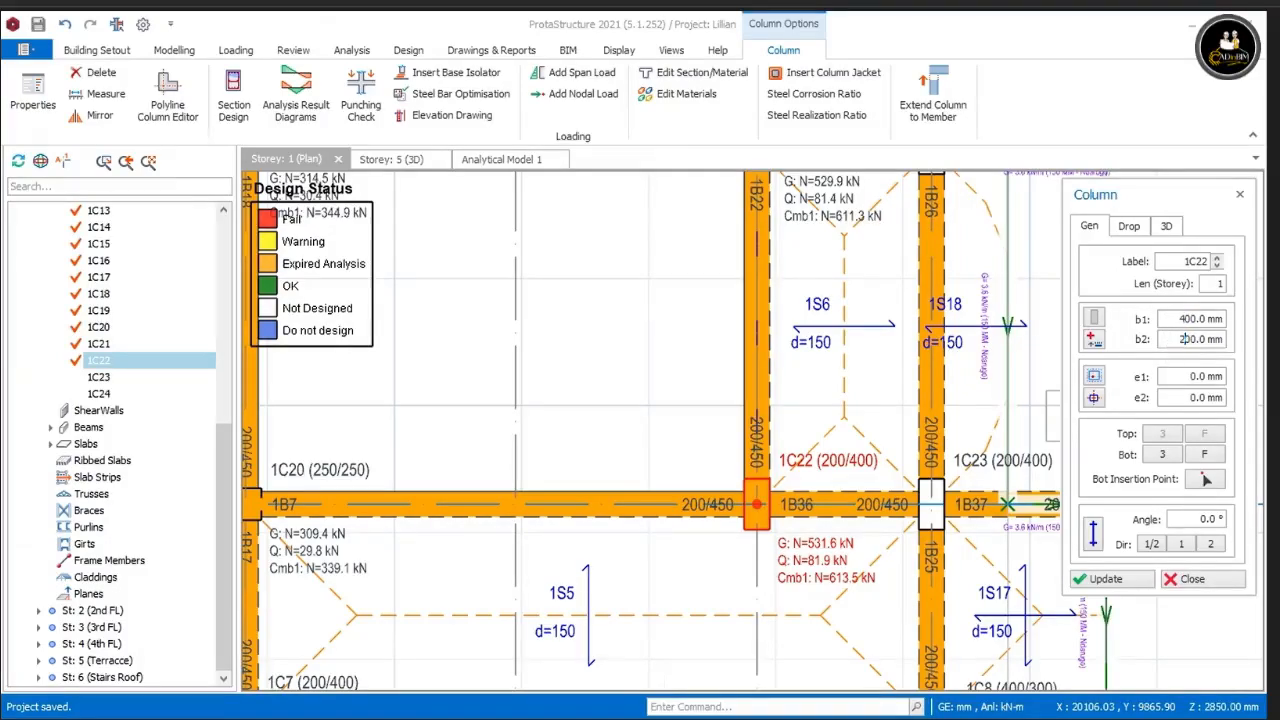
pyautogui.click(1105, 579)
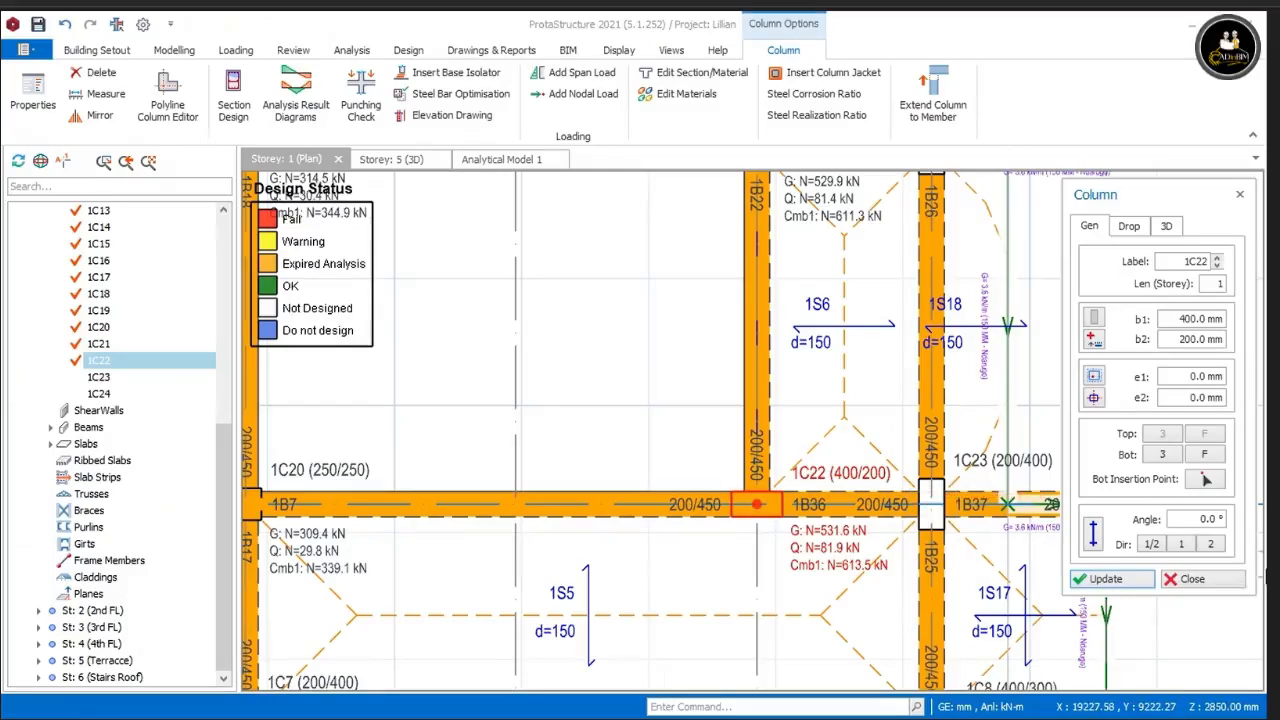
pyautogui.click(1166, 226)
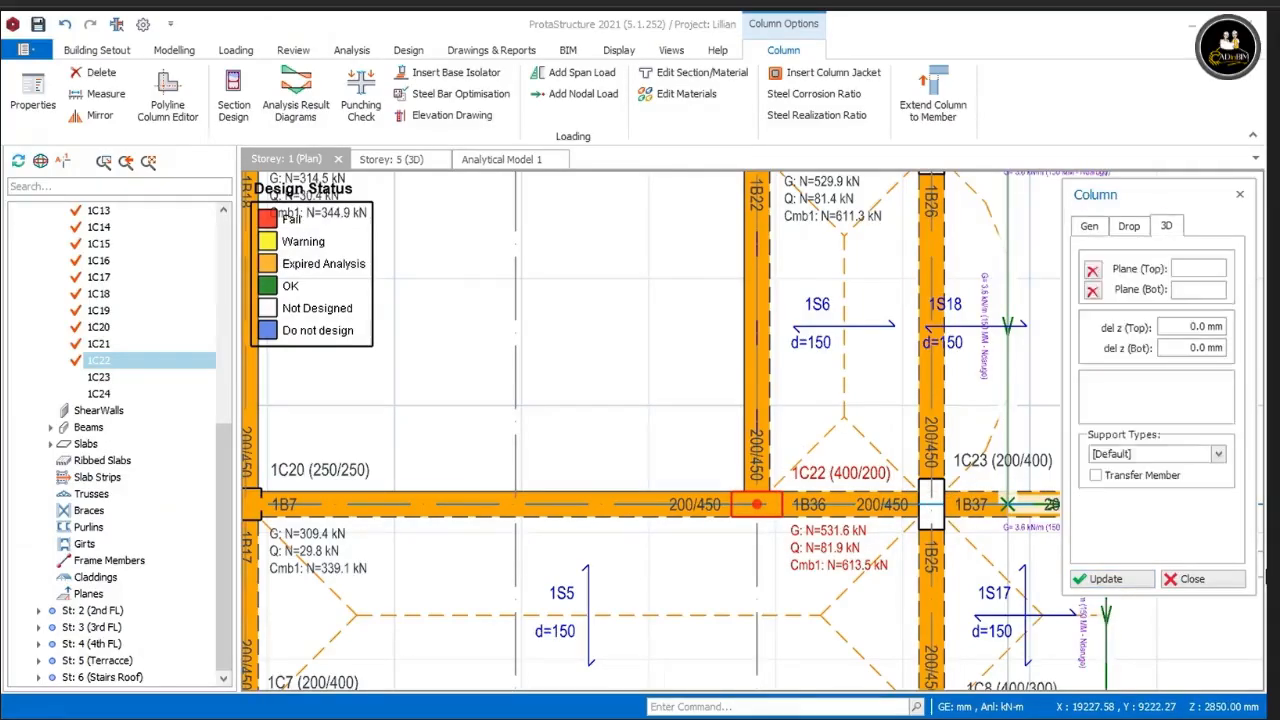
pyautogui.click(1128, 226)
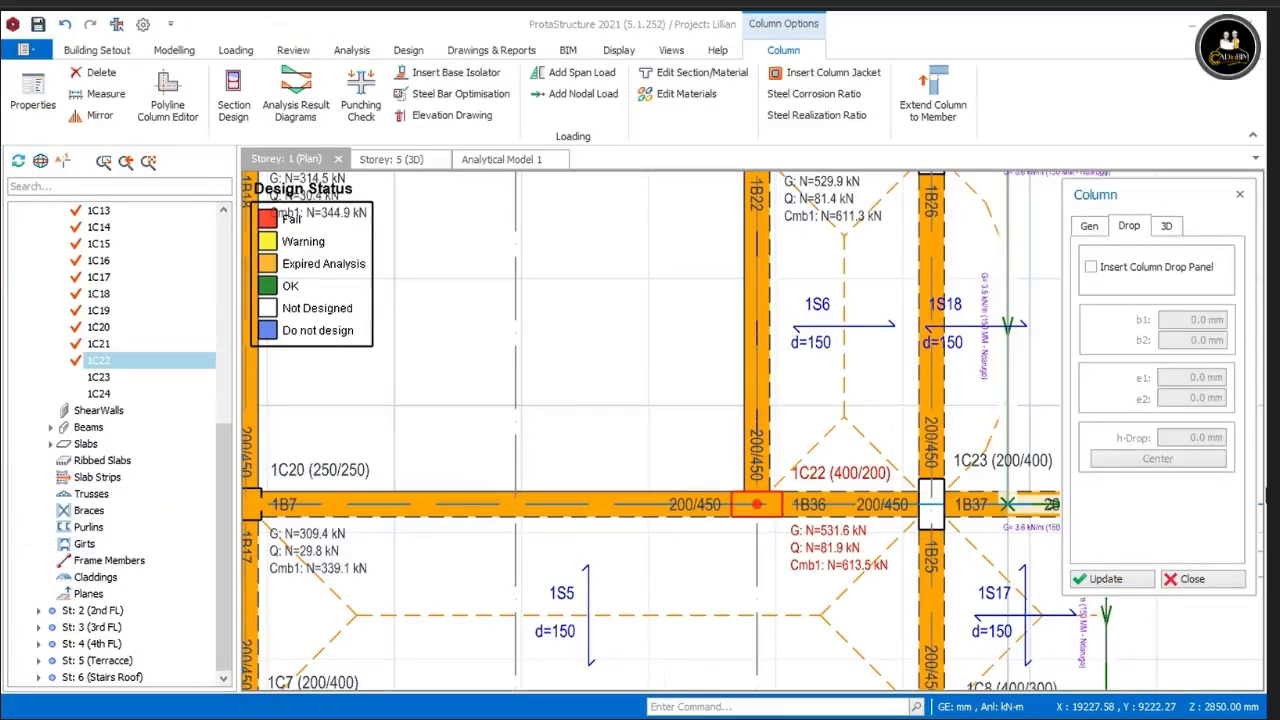
pyautogui.click(1186, 578)
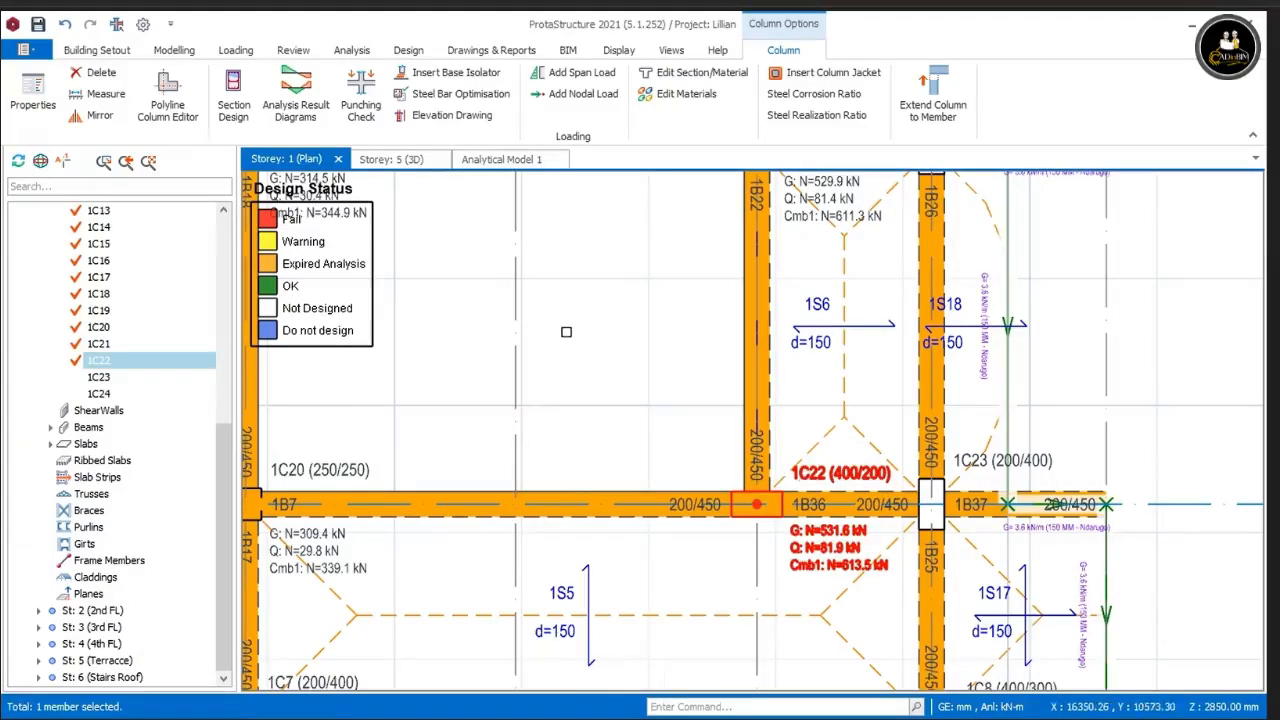
pyautogui.scroll(2, 800, 528)
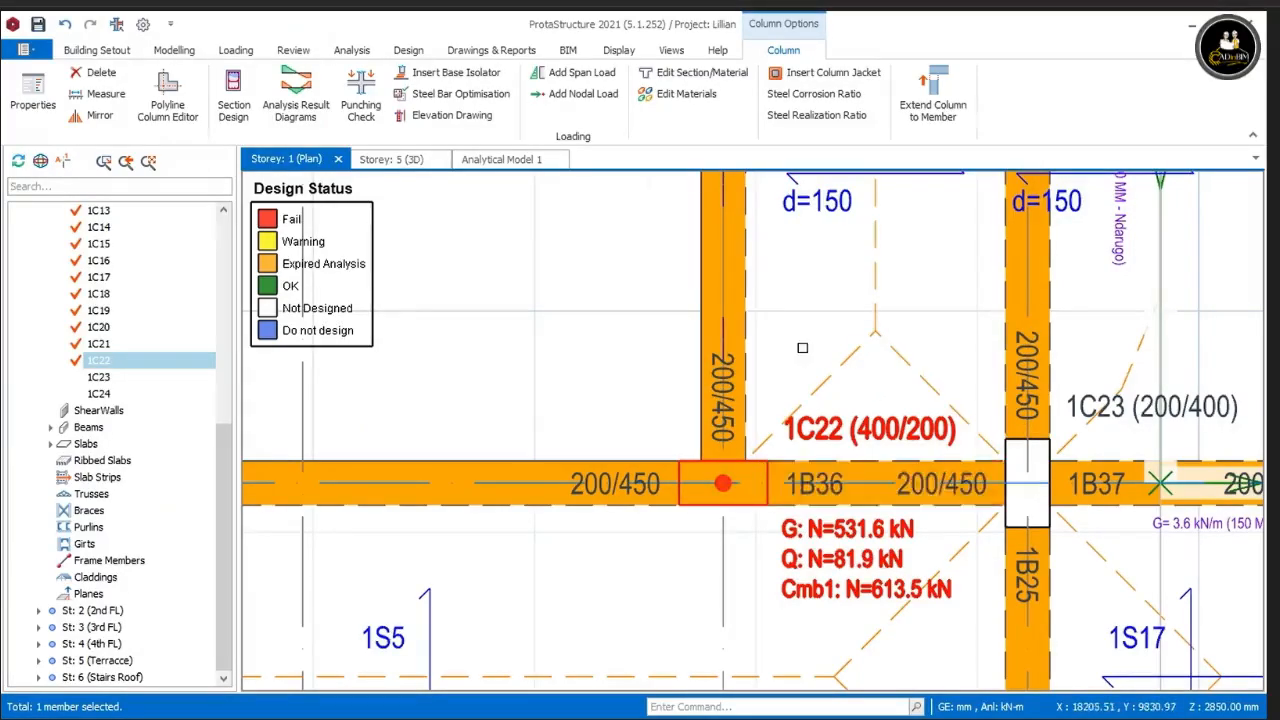
pyautogui.scroll(-2, 804, 345)
pyautogui.scroll(2, 790, 425)
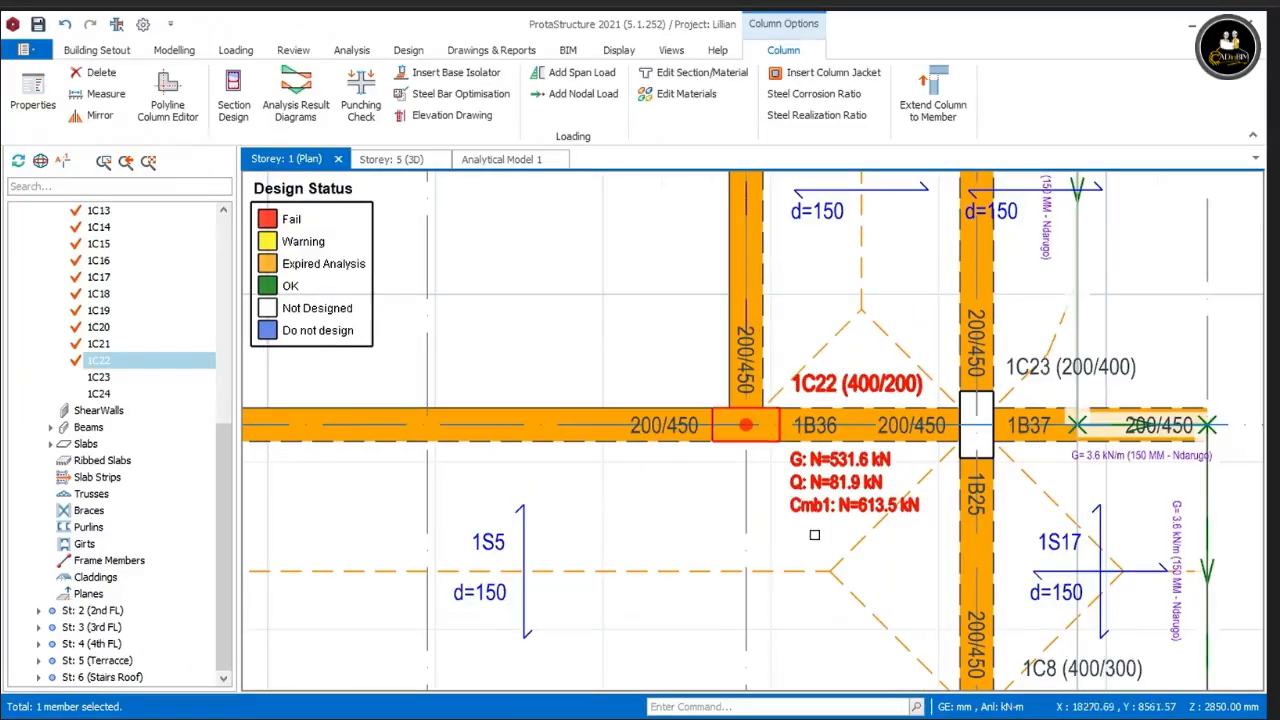
# Step: Undo the last two section changes of column 1C22
pyautogui.scroll(3, 816, 532)
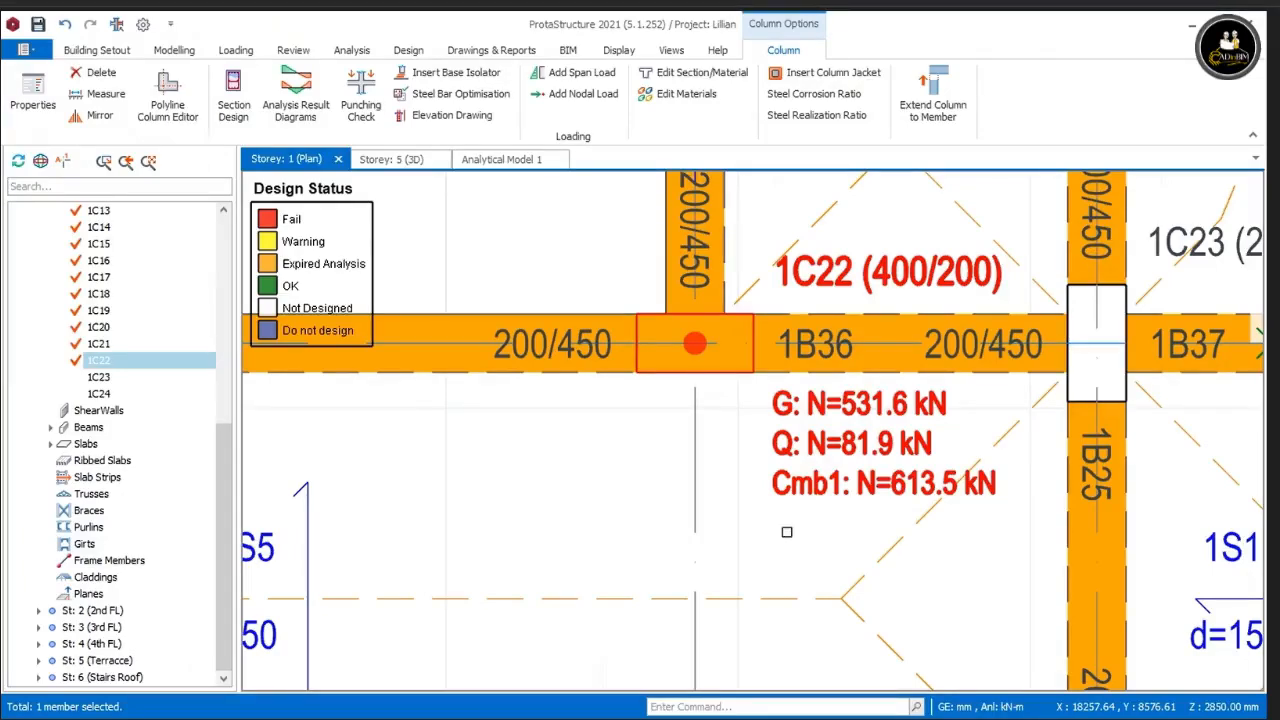
pyautogui.click(64, 24)
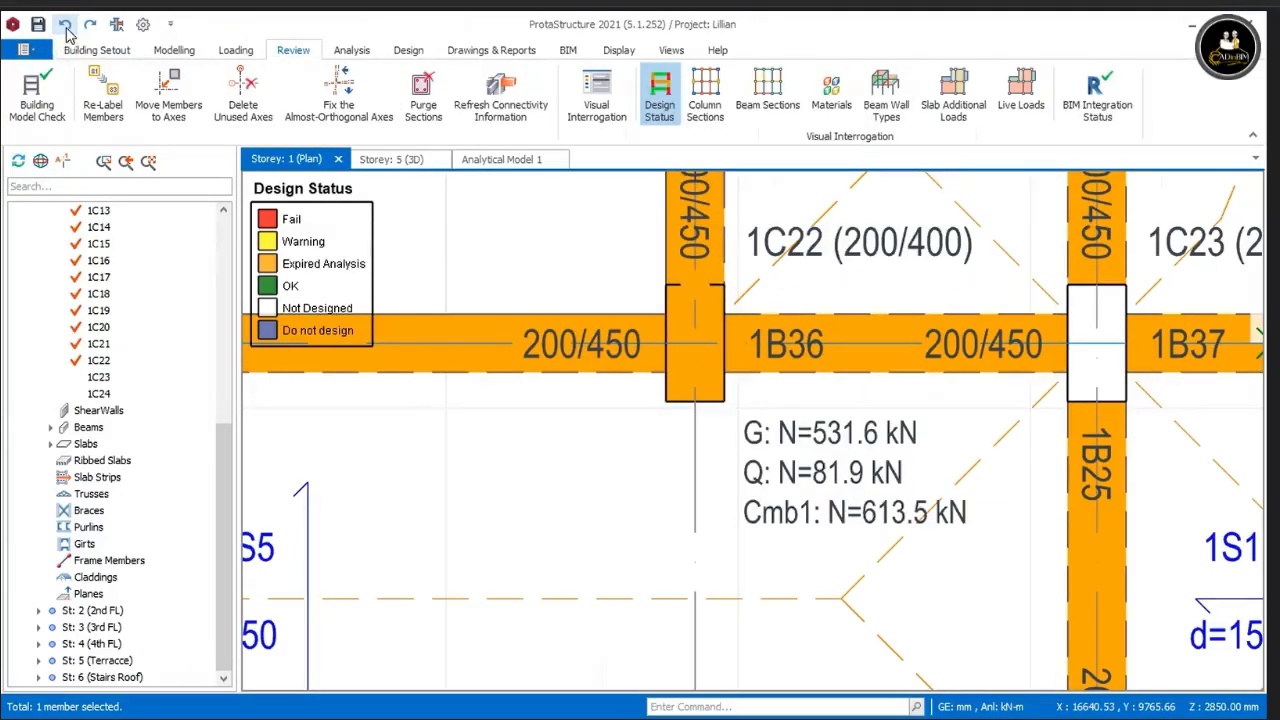
pyautogui.click(64, 24)
pyautogui.scroll(-3, 652, 494)
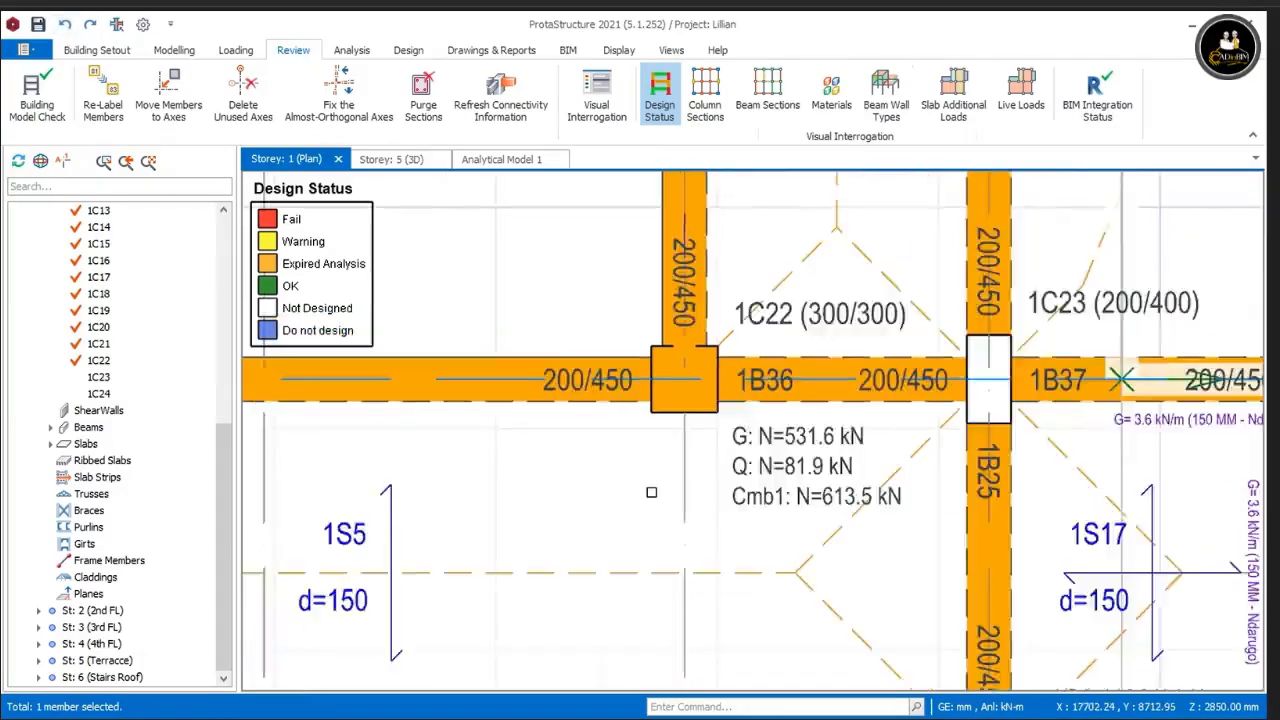
pyautogui.scroll(-2, 680, 504)
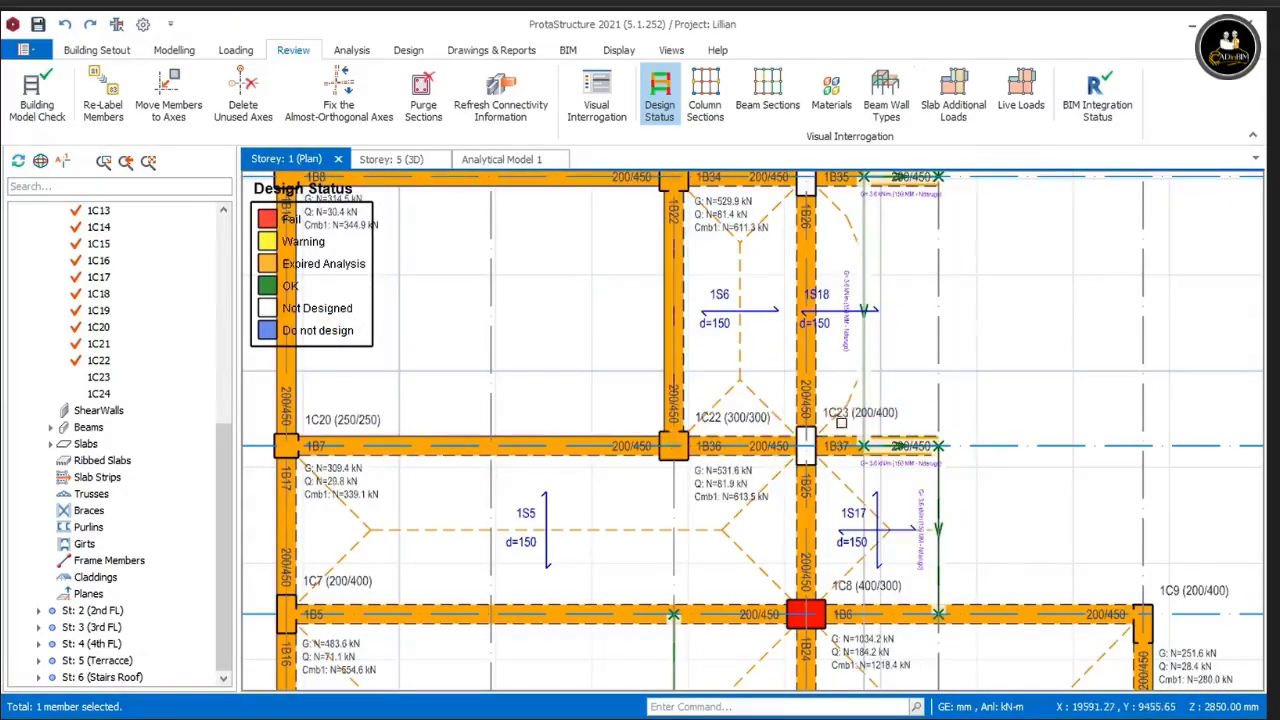
# Step: Select columns 1C23 and 1C24 on axes F and E and start generating them to other storeys
pyautogui.moveTo(977, 346); pyautogui.dragTo(947, 514, button='middle')
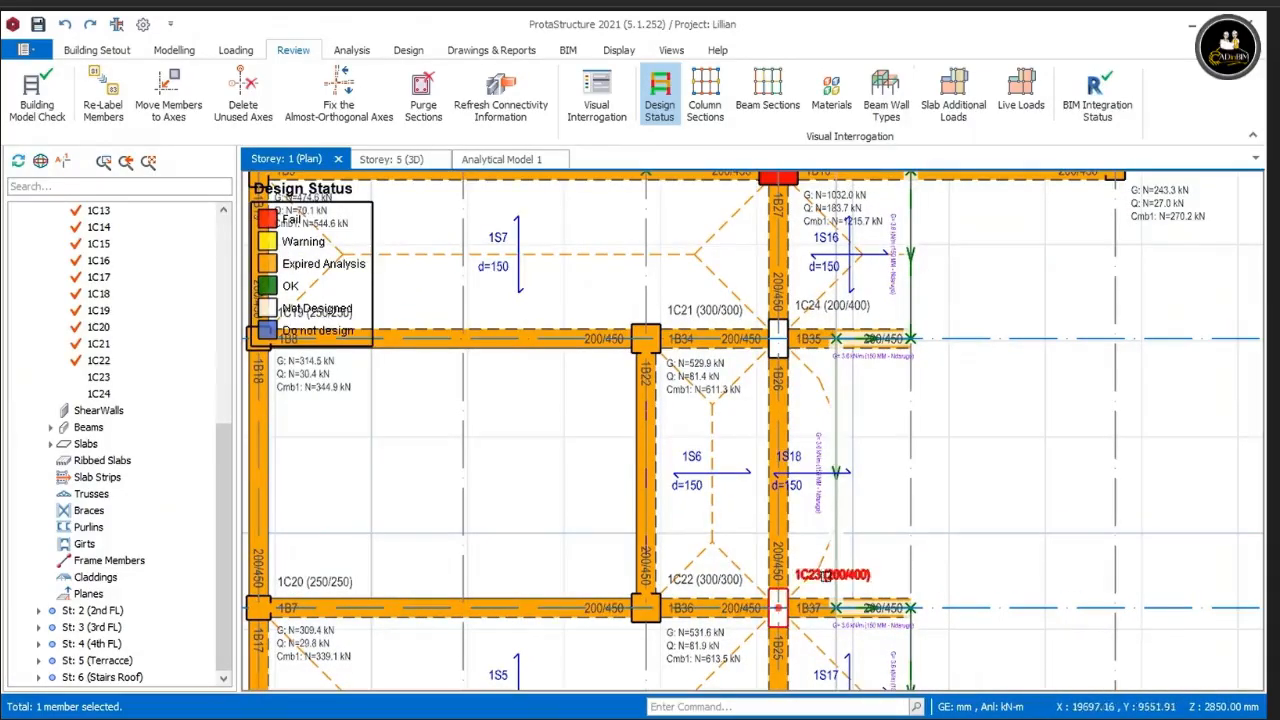
pyautogui.click(826, 577)
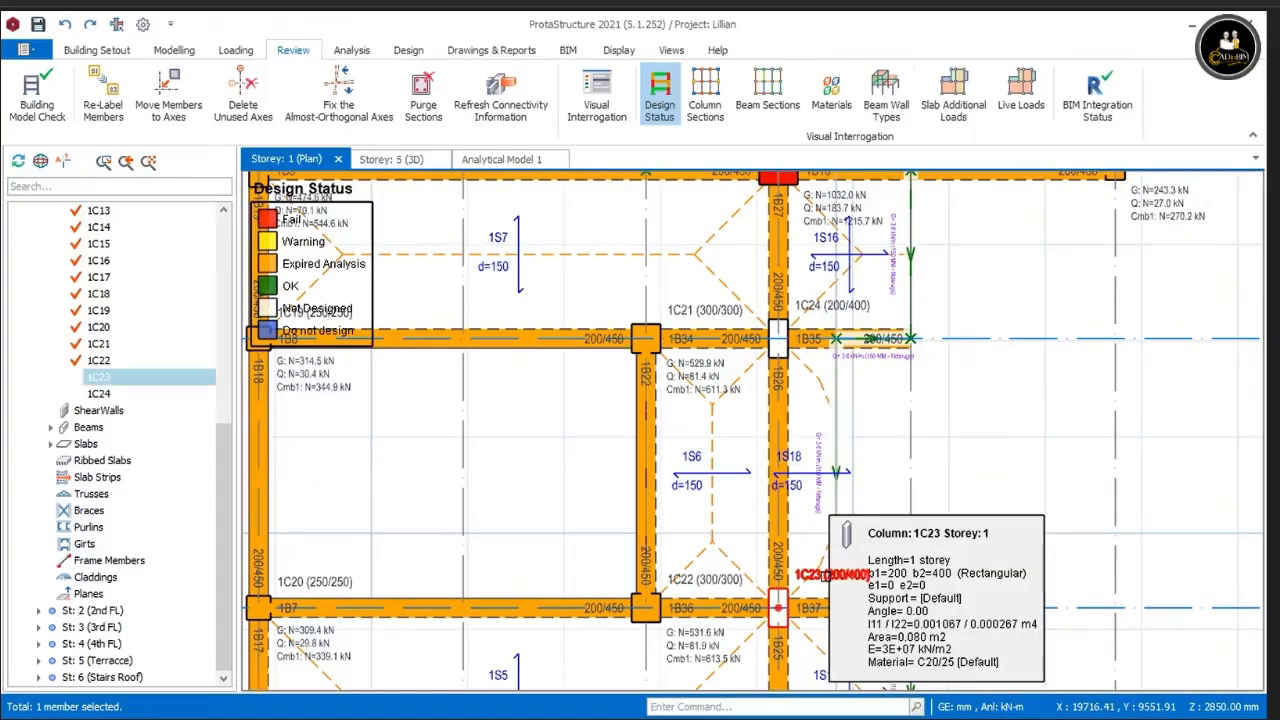
pyautogui.click(831, 300)
pyautogui.rightClick(1005, 382)
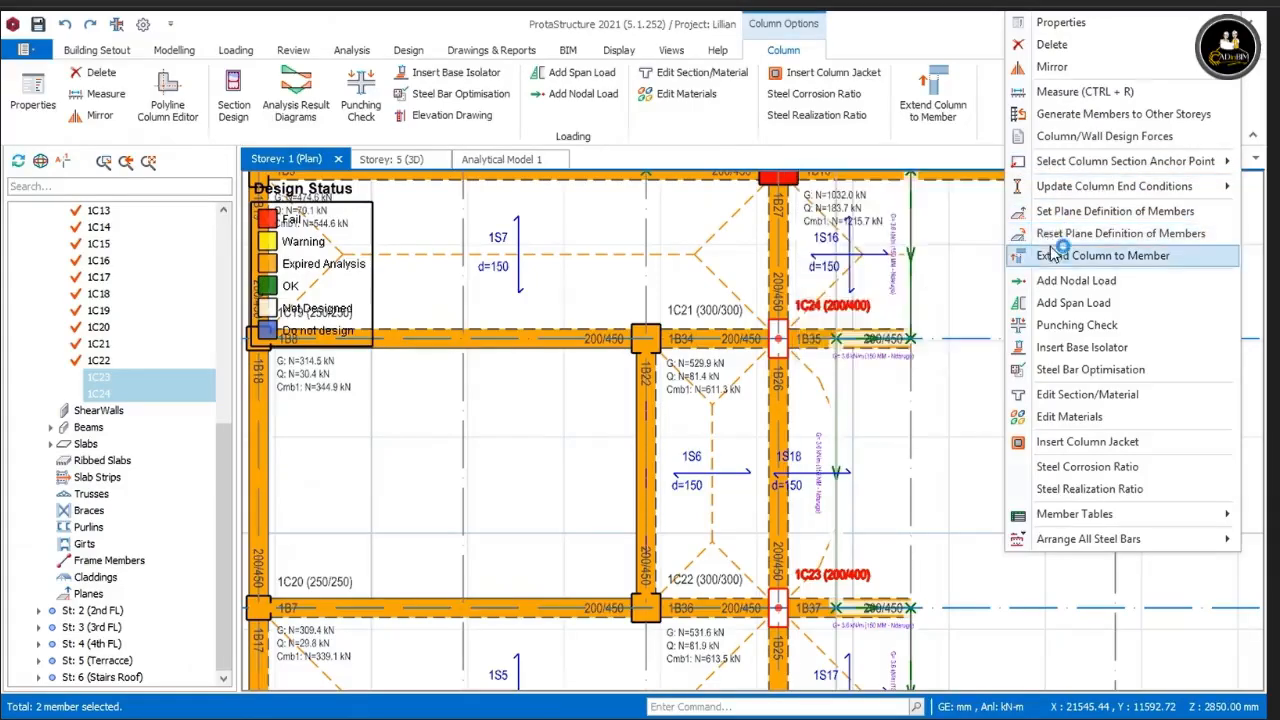
pyautogui.click(1060, 116)
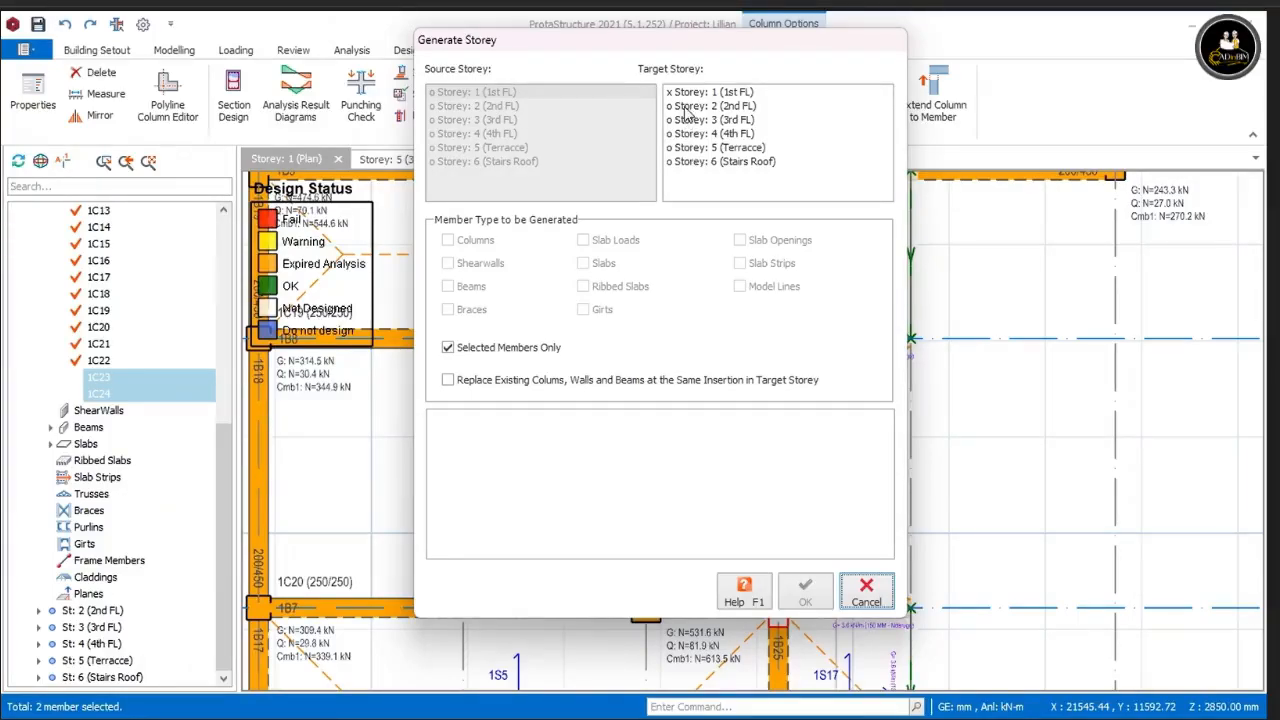
# Step: Generate only the selected columns in Storeys 2, 3, 4 and 5, accept that the process cannot be undone, and close the generation dialog
pyautogui.click(690, 106)
pyautogui.click(691, 134)
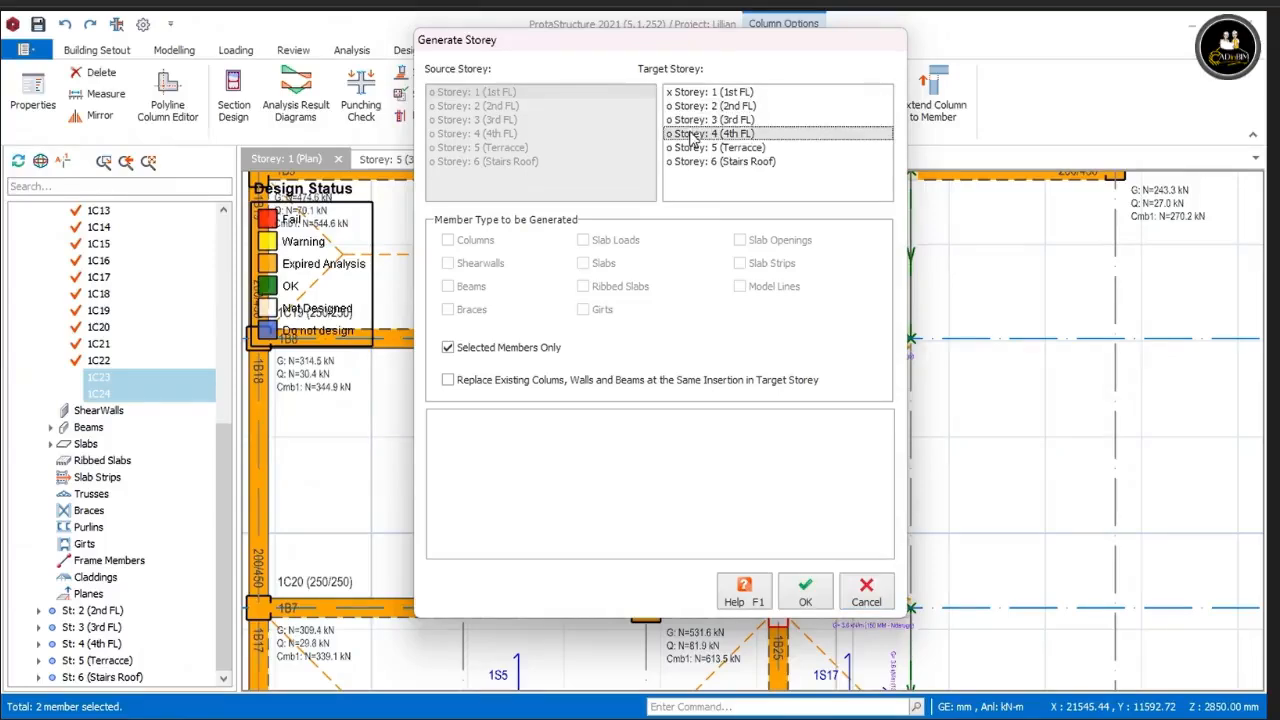
pyautogui.click(691, 148)
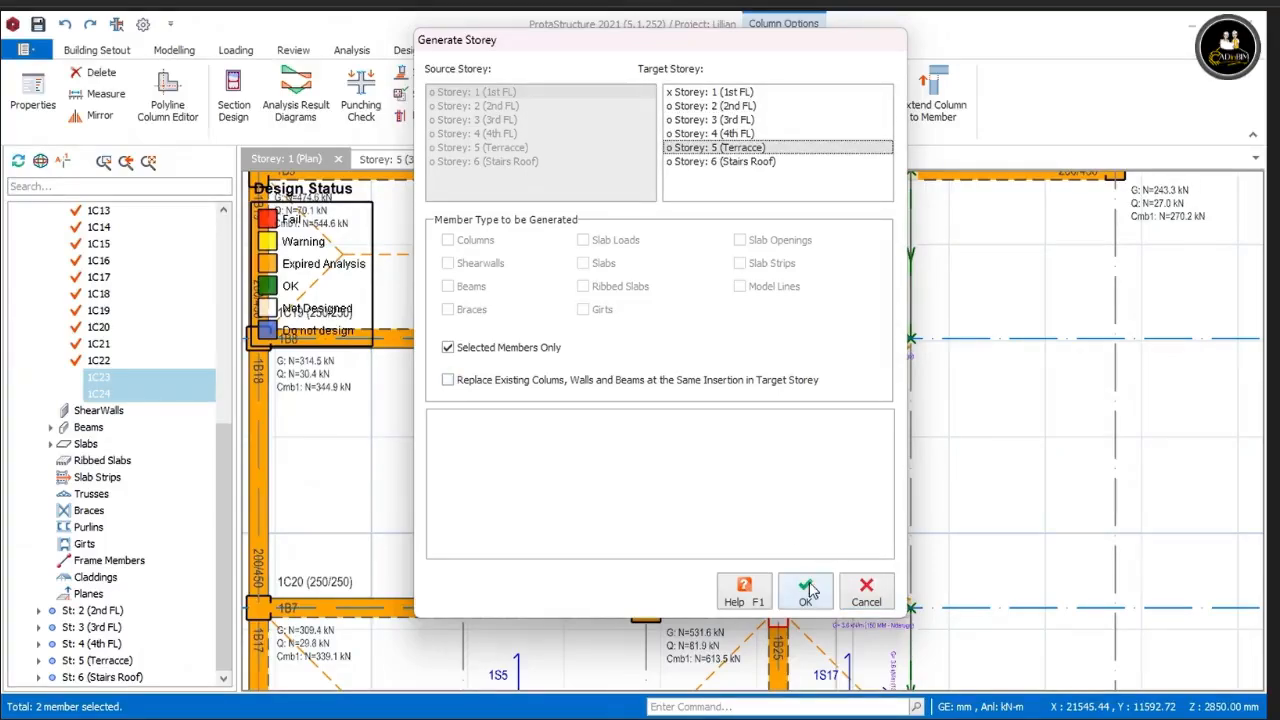
pyautogui.click(684, 134)
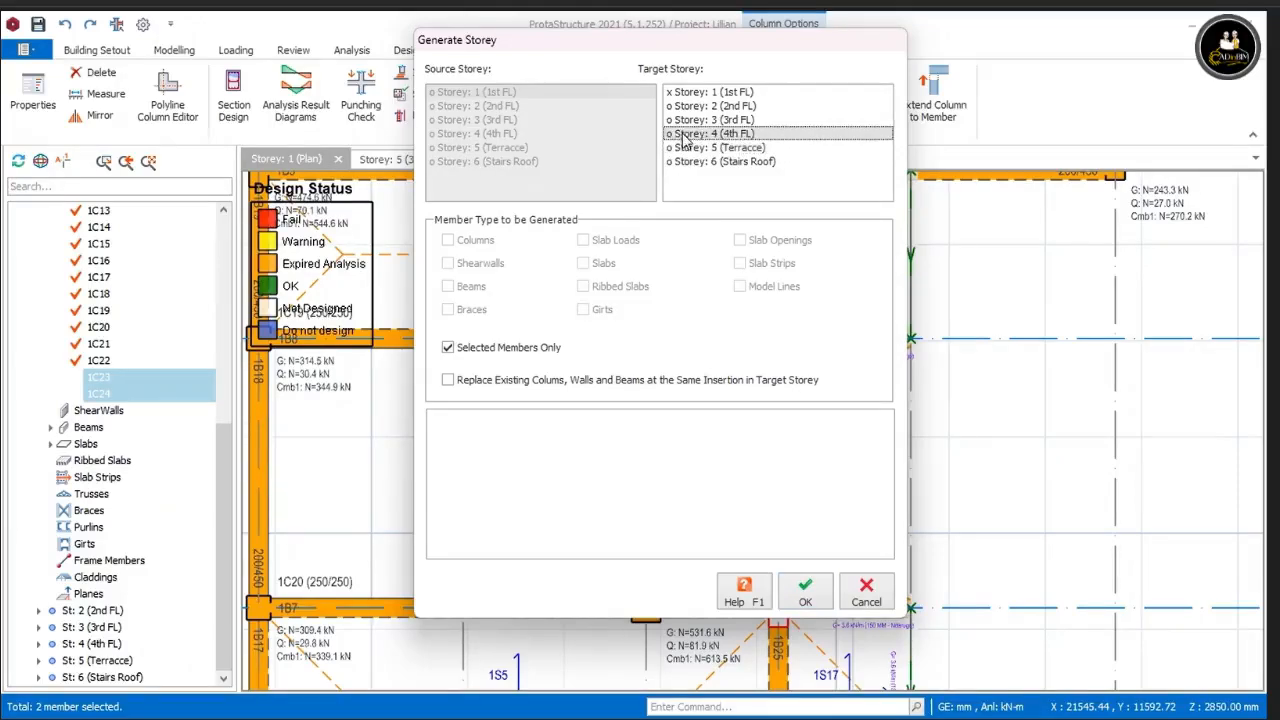
pyautogui.click(684, 120)
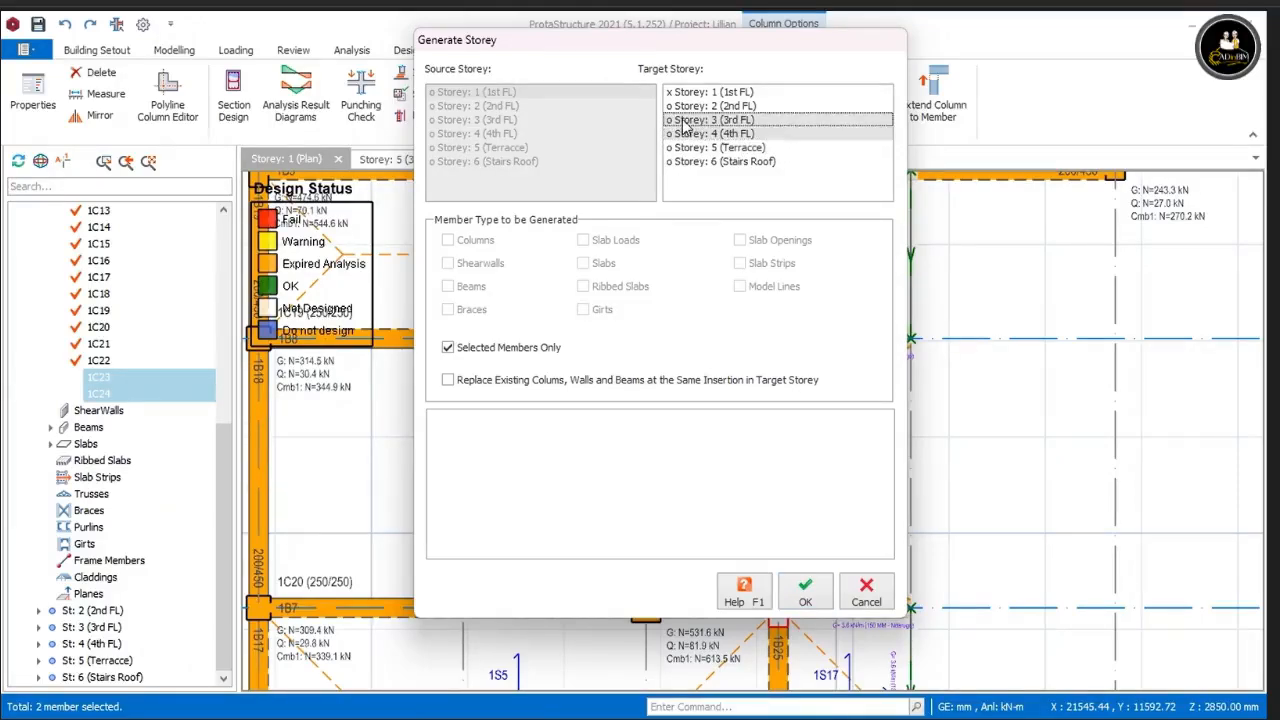
pyautogui.click(685, 106)
pyautogui.click(688, 148)
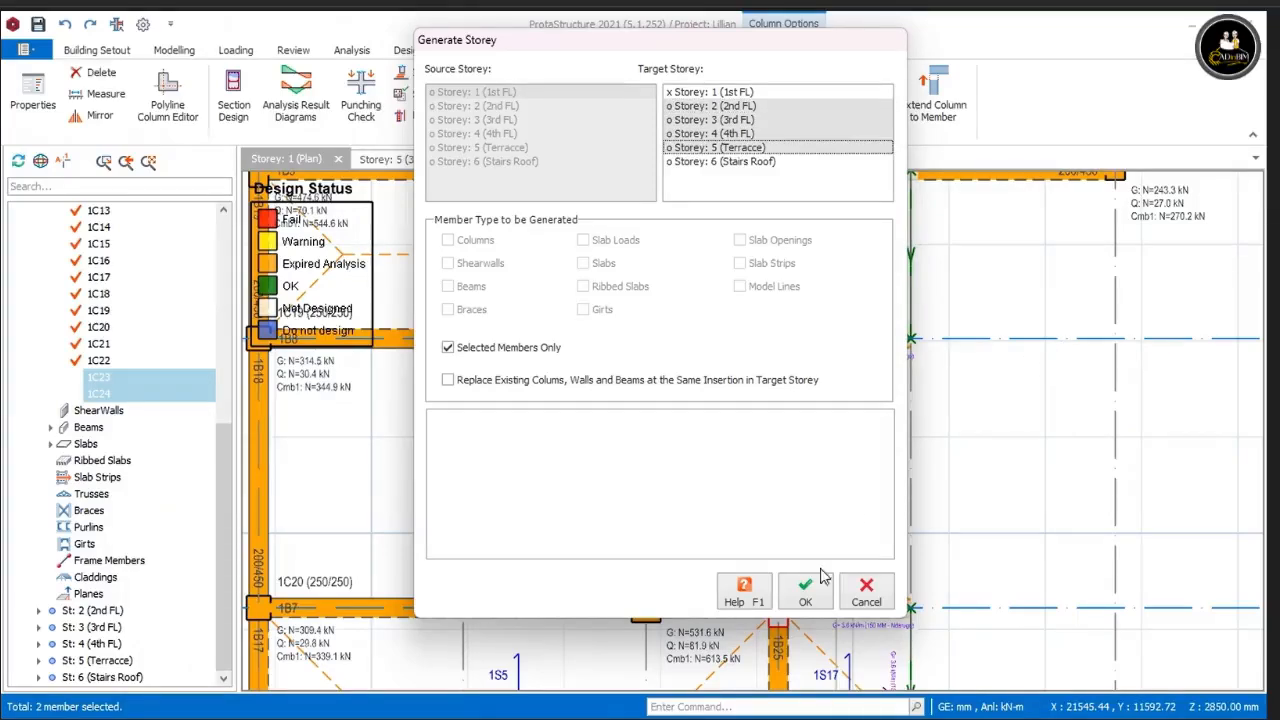
pyautogui.click(806, 594)
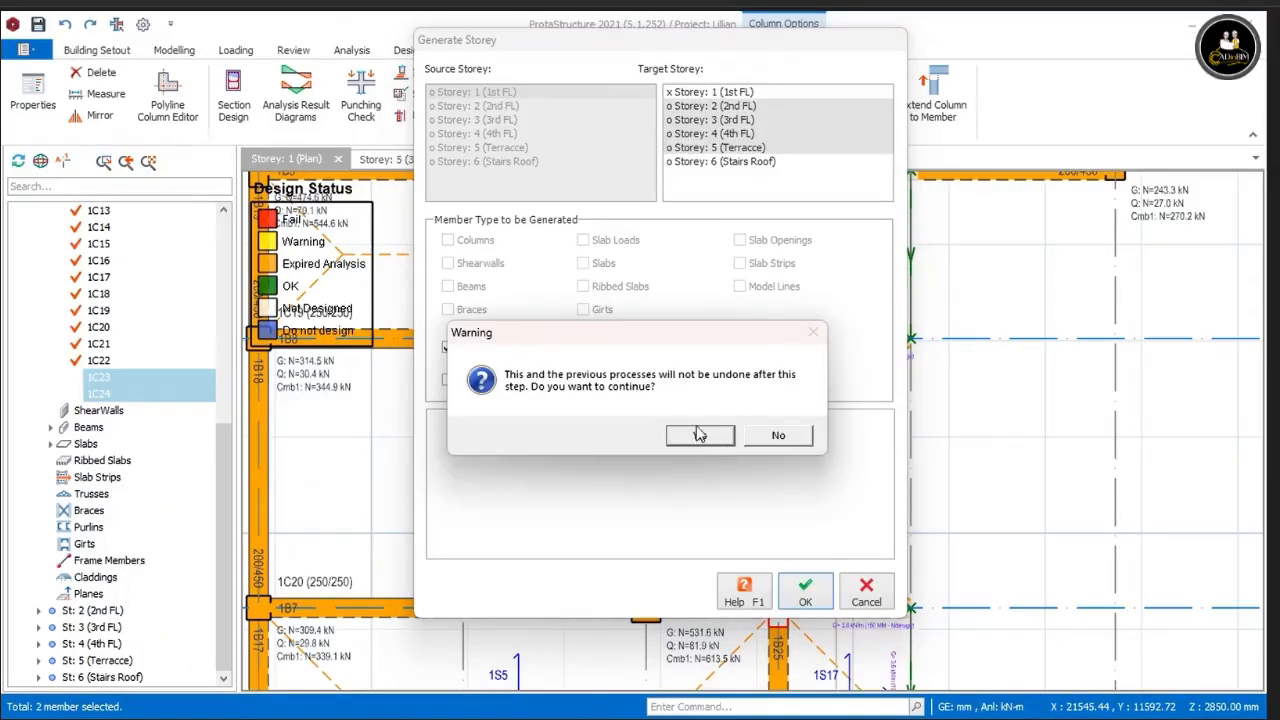
pyautogui.click(692, 434)
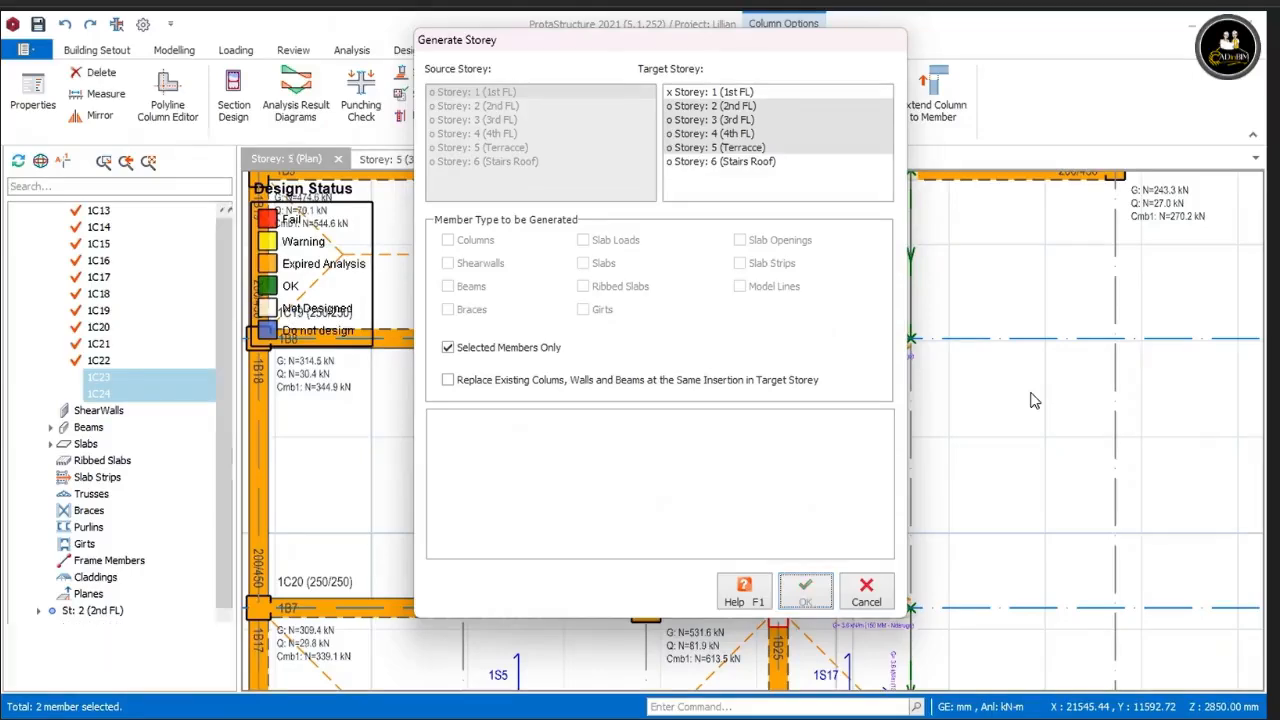
pyautogui.press('Return')
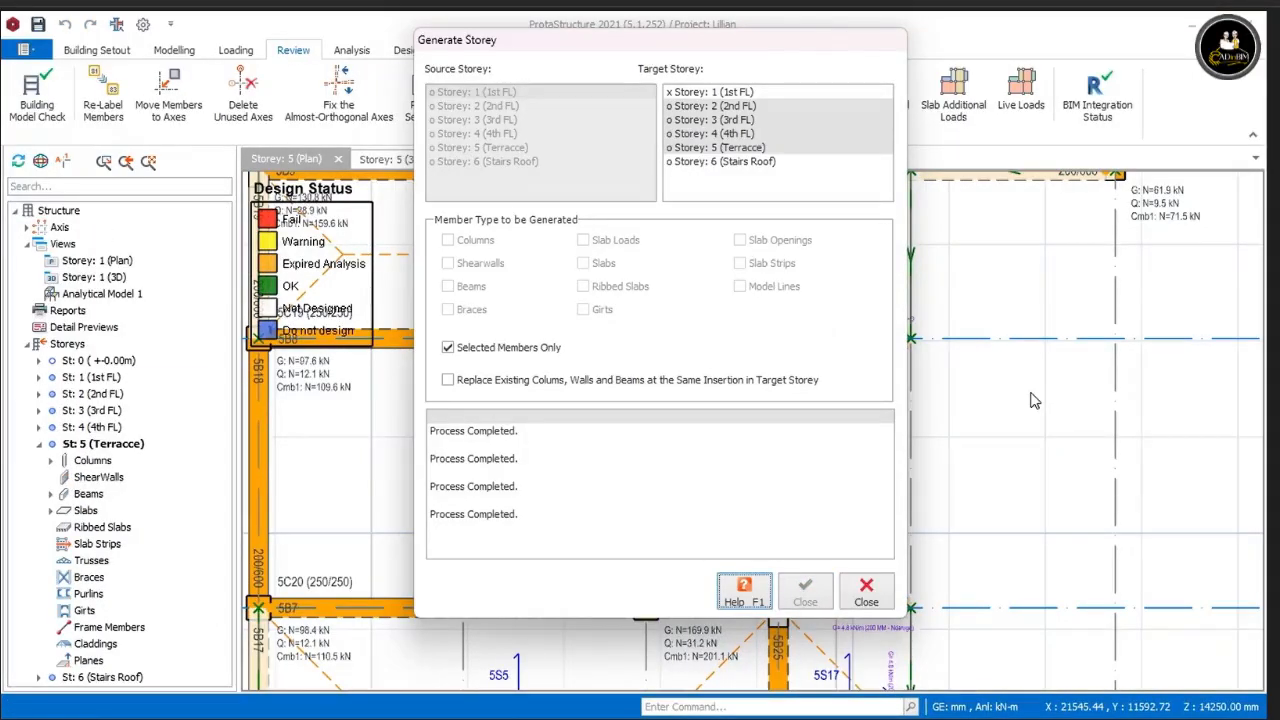
pyautogui.click(867, 598)
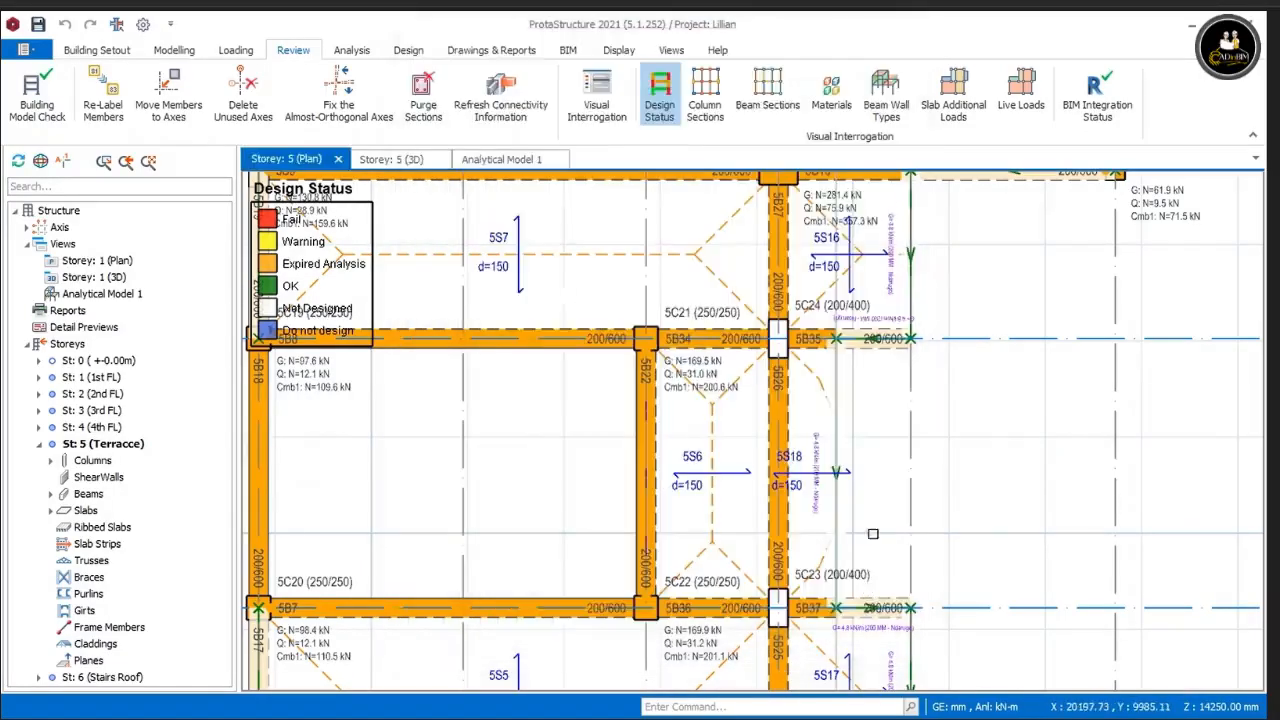
pyautogui.scroll(-2, 940, 480)
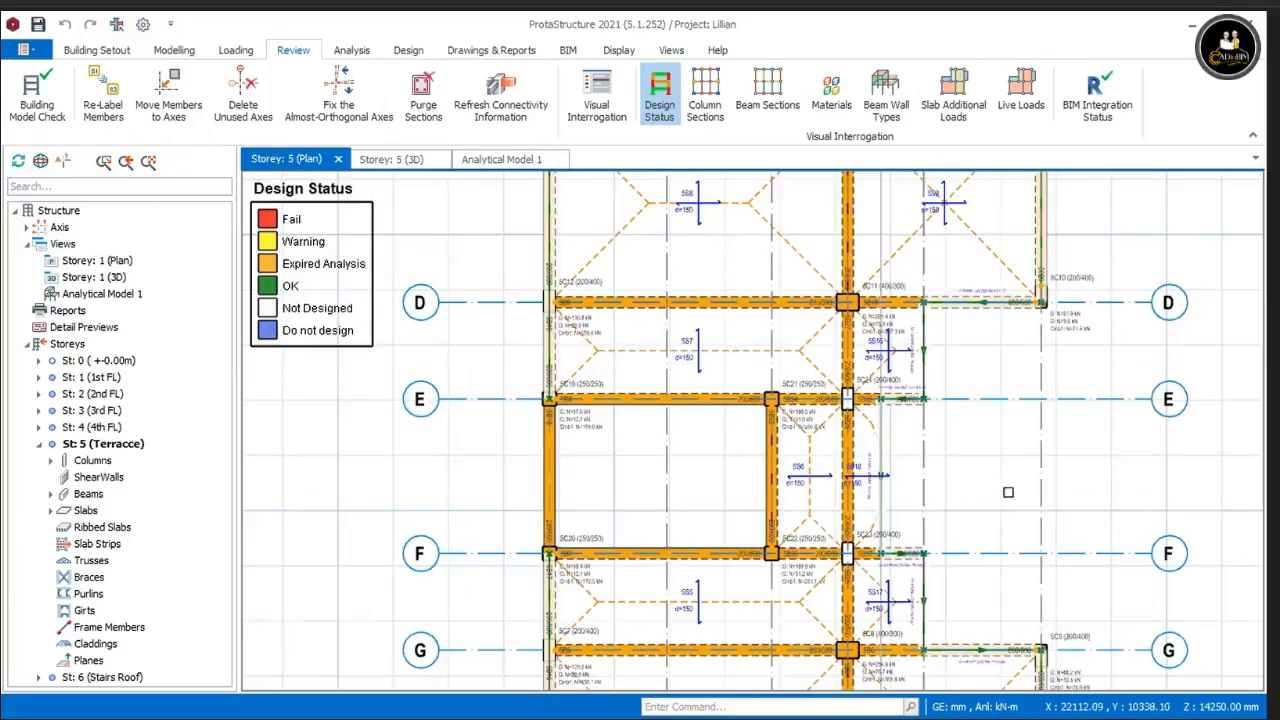
pyautogui.scroll(-1, 940, 481)
pyautogui.scroll(-1, 939, 482)
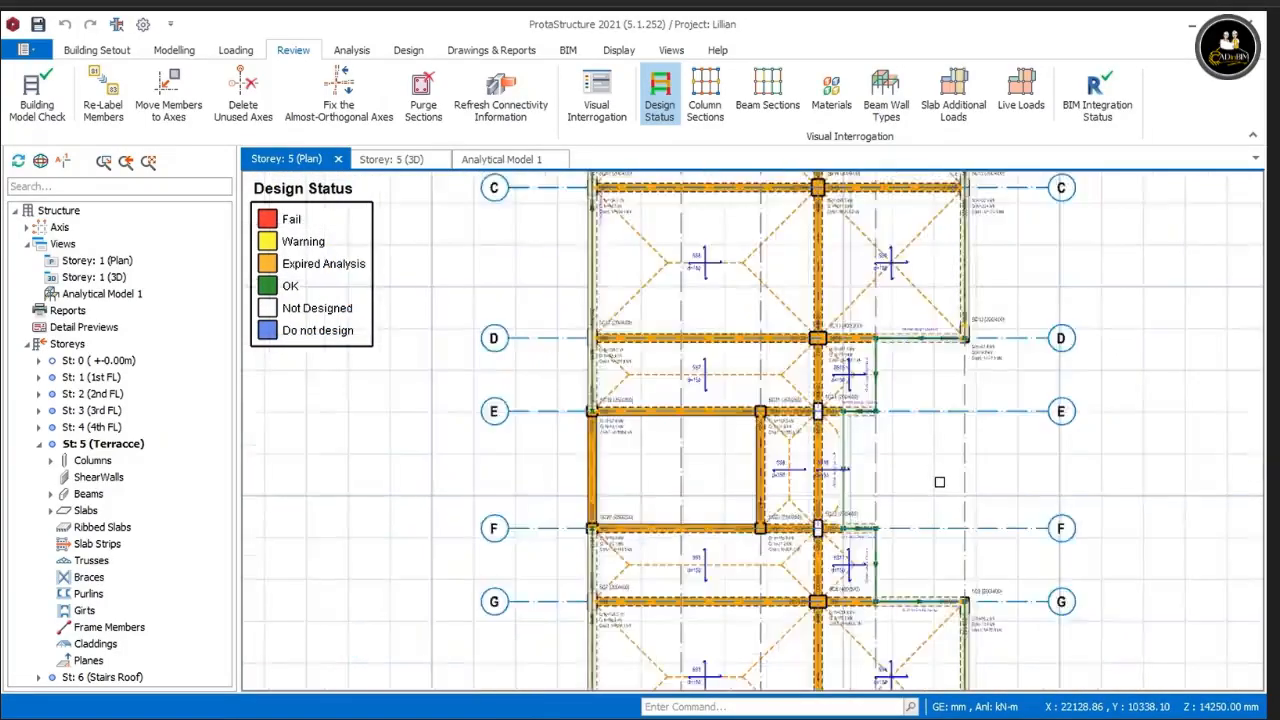
pyautogui.scroll(-1, 939, 482)
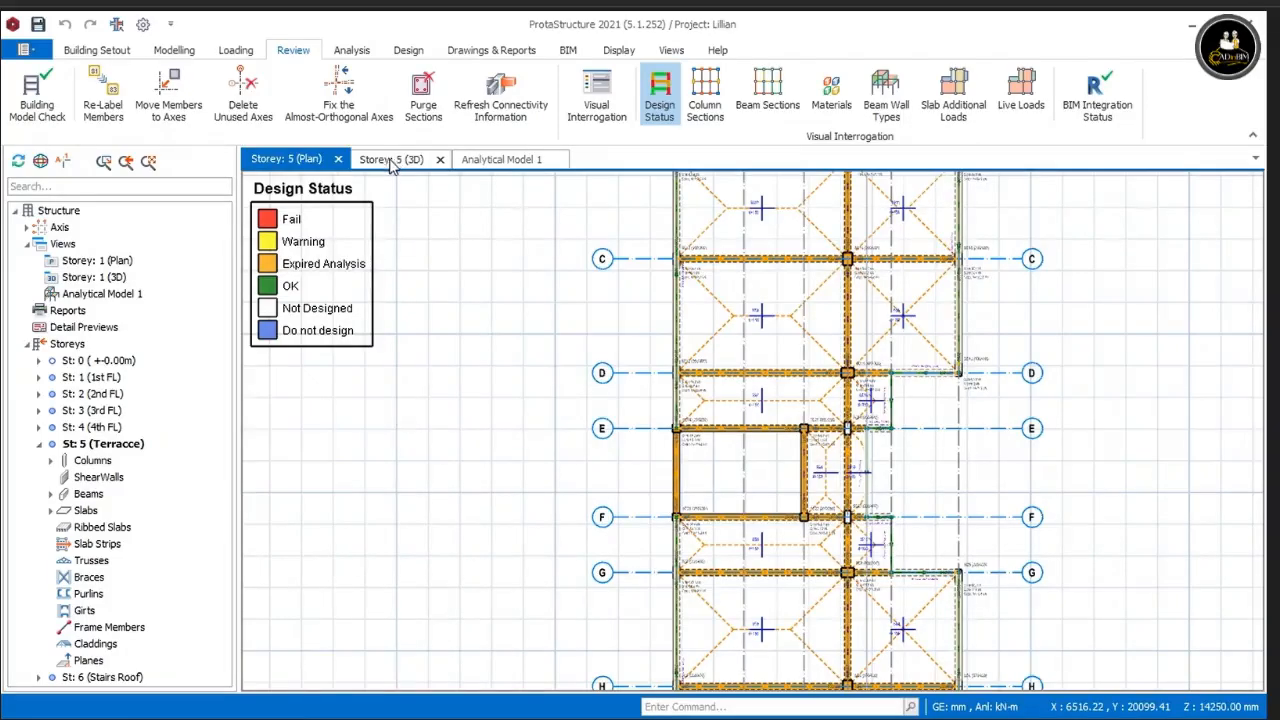
pyautogui.click(37, 97)
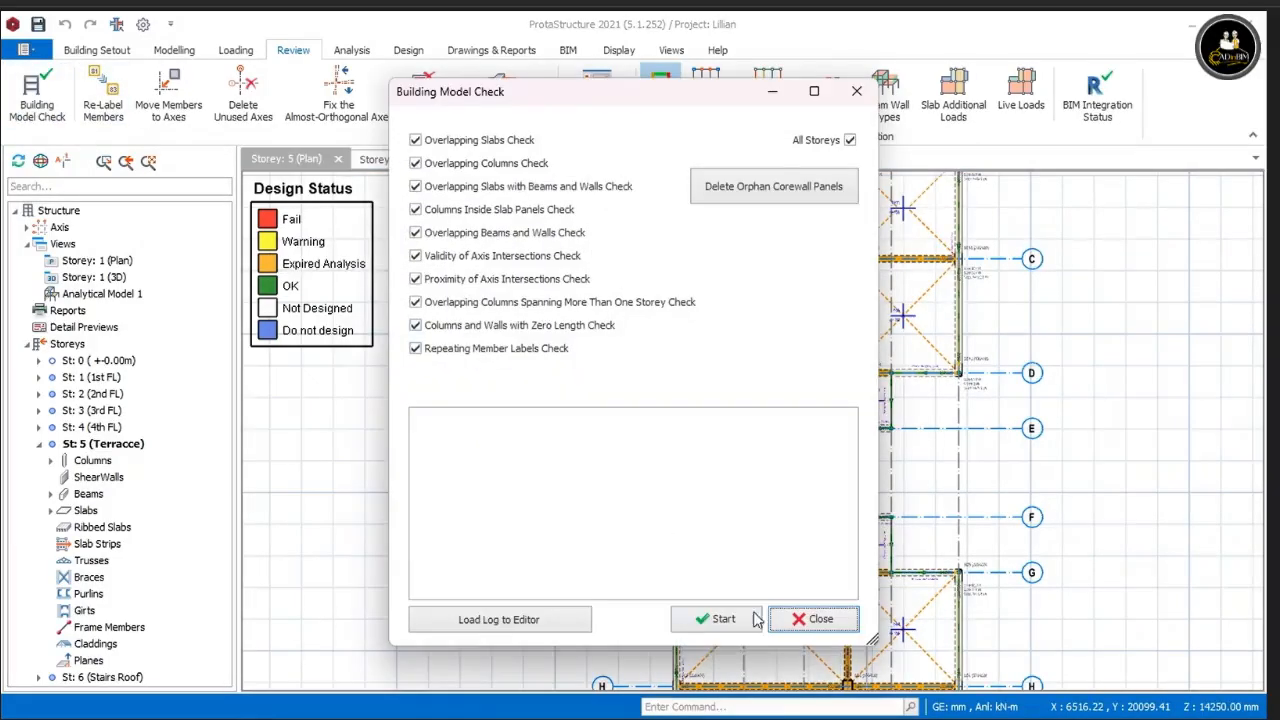
pyautogui.click(800, 619)
# Step: Run the building analysis with column/wall and beam reinforcement design, re-selecting bars for both, and close the reports and analysis dialog
pyautogui.click(350, 50)
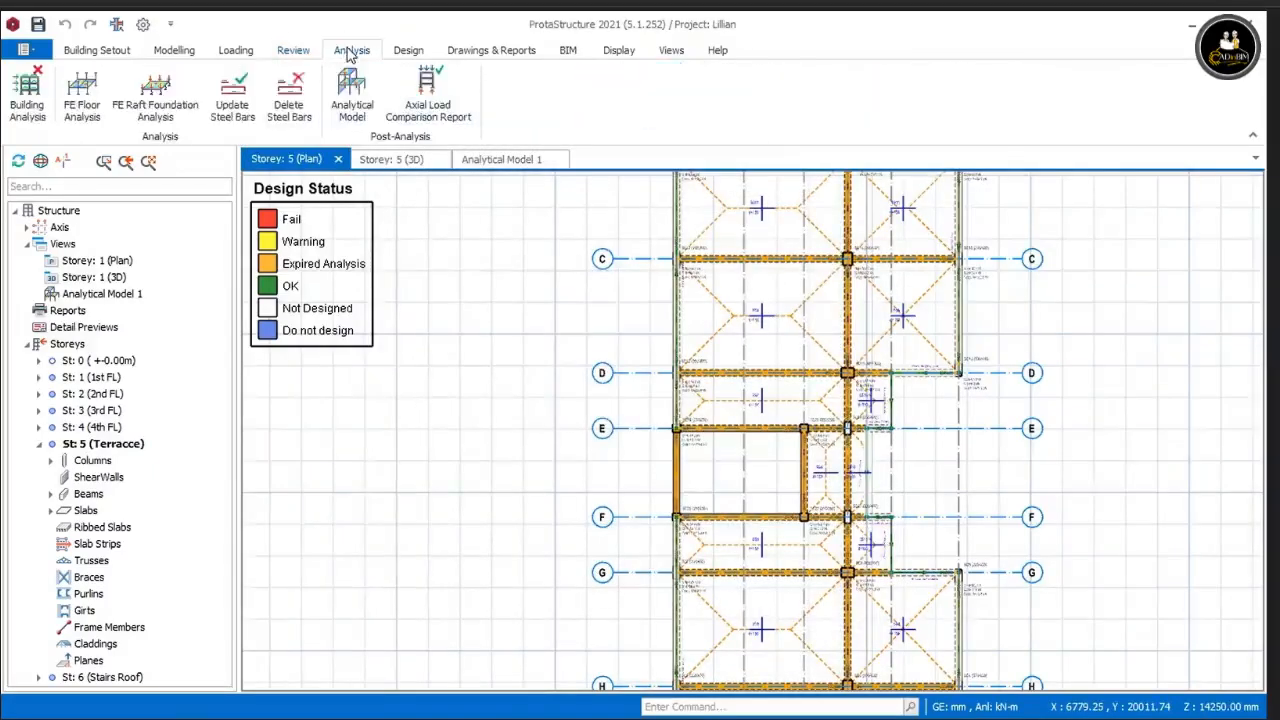
pyautogui.click(27, 97)
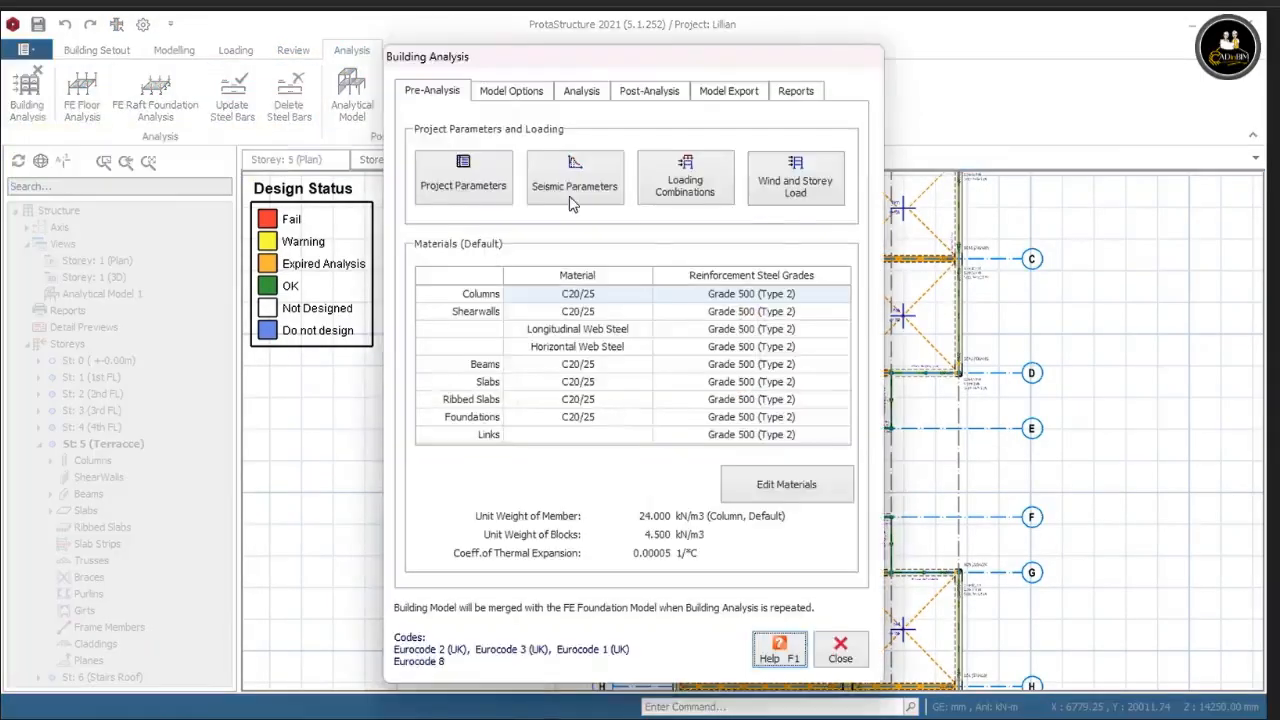
pyautogui.click(597, 91)
pyautogui.click(605, 225)
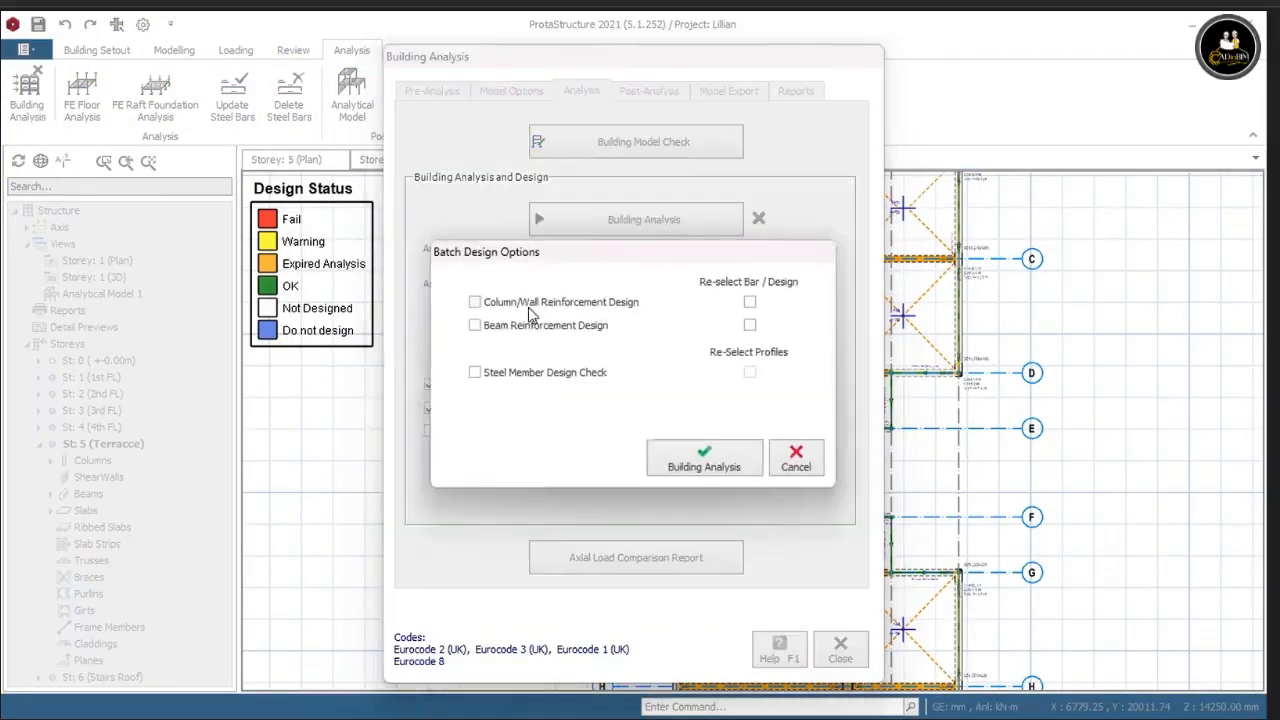
pyautogui.click(750, 302)
pyautogui.click(750, 325)
pyautogui.click(475, 302)
pyautogui.click(475, 325)
pyautogui.click(680, 458)
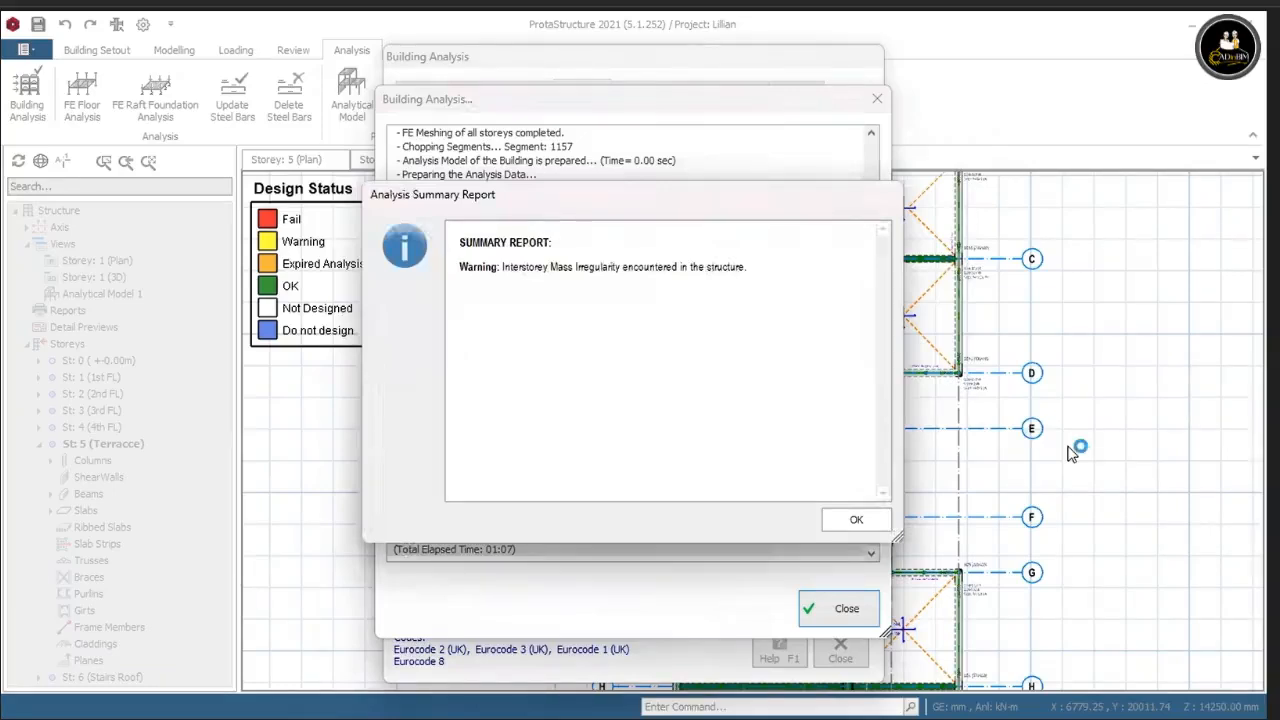
pyautogui.click(855, 520)
pyautogui.click(847, 608)
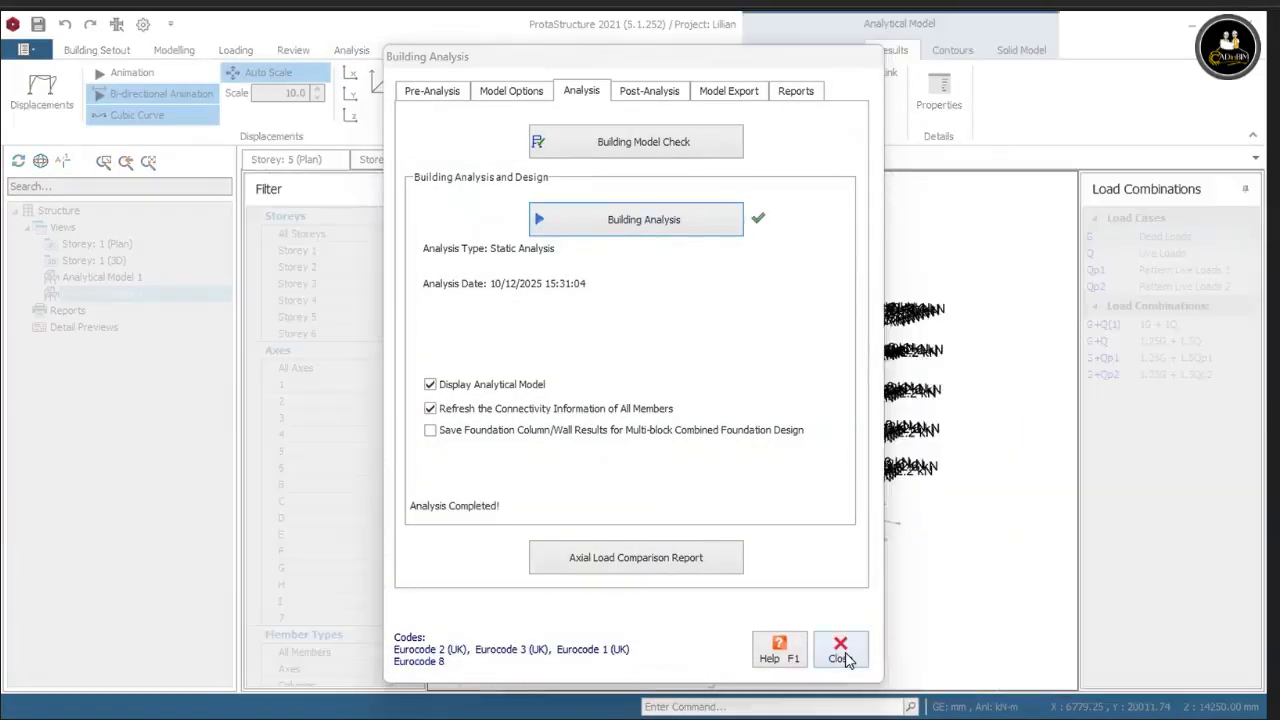
pyautogui.click(840, 652)
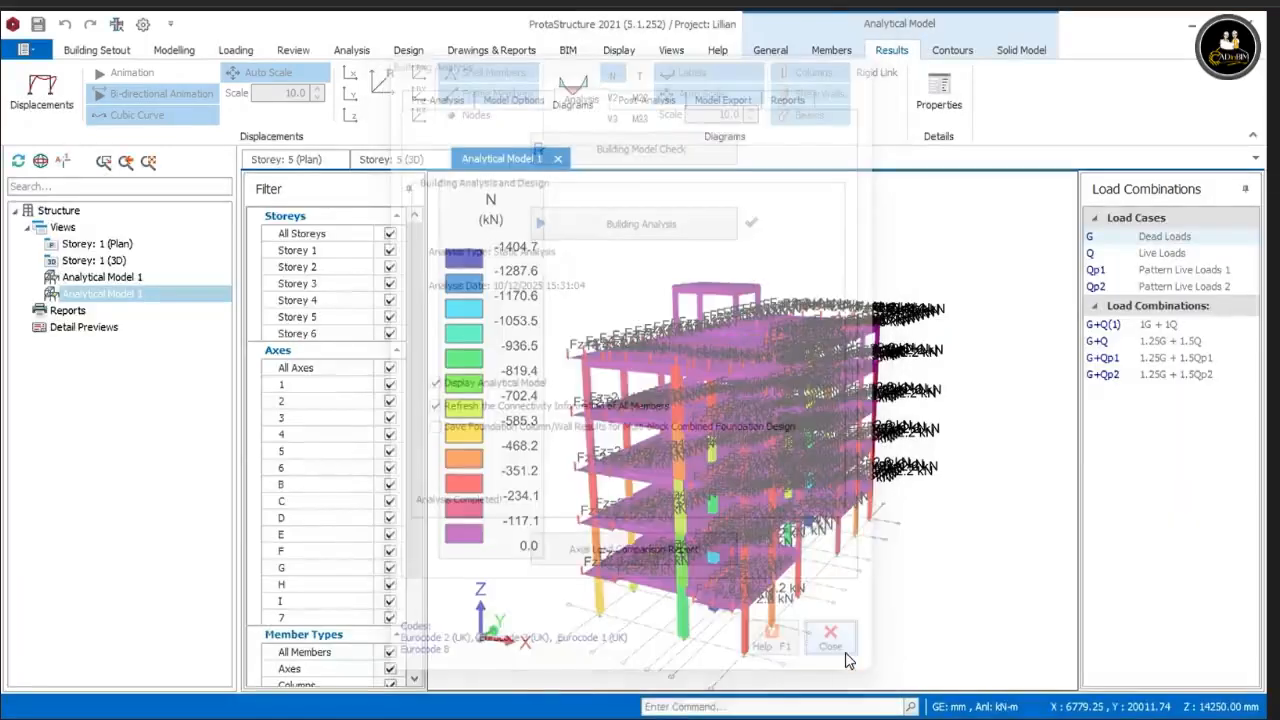
# Step: Inspect the analytical model and examine the design status of the whole building in the 3D view
pyautogui.moveTo(918, 568); pyautogui.dragTo(930, 546, button='middle')
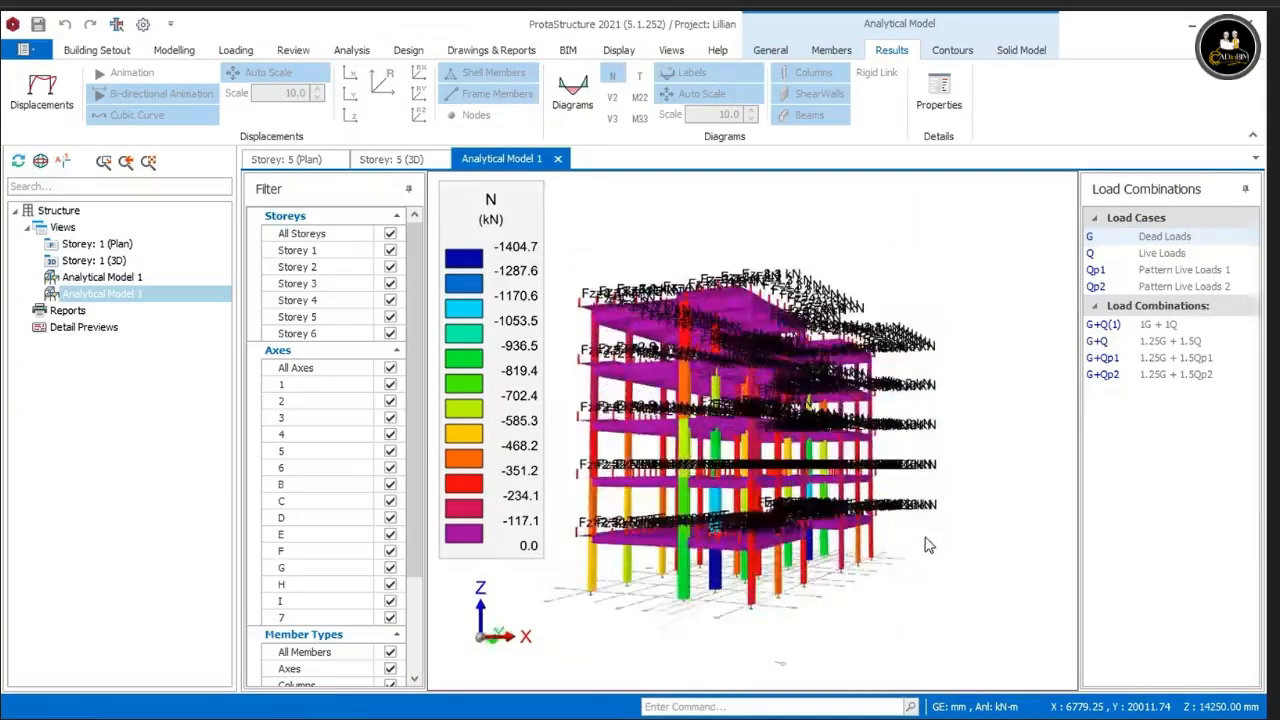
pyautogui.click(385, 159)
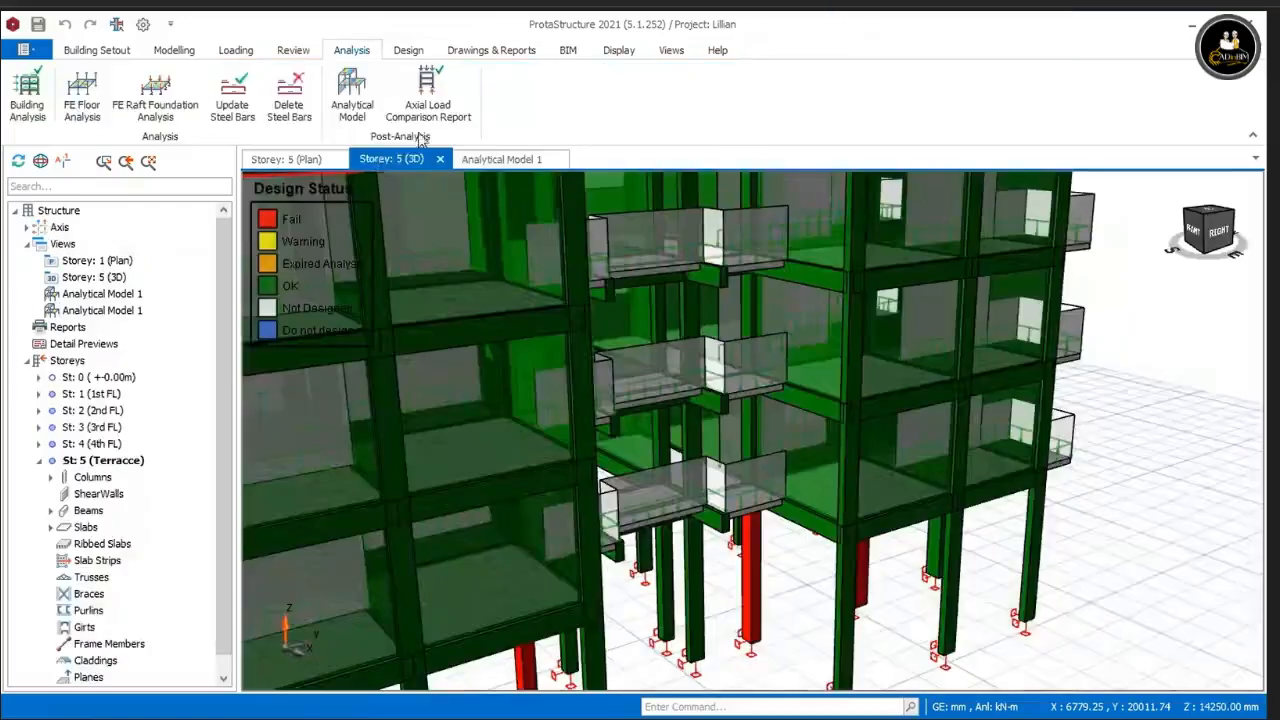
pyautogui.click(292, 51)
pyautogui.click(659, 100)
pyautogui.moveTo(913, 608)
pyautogui.mouseDown(button='middle')
pyautogui.moveTo(889, 606)
pyautogui.moveTo(951, 610)
pyautogui.mouseUp(button='middle')
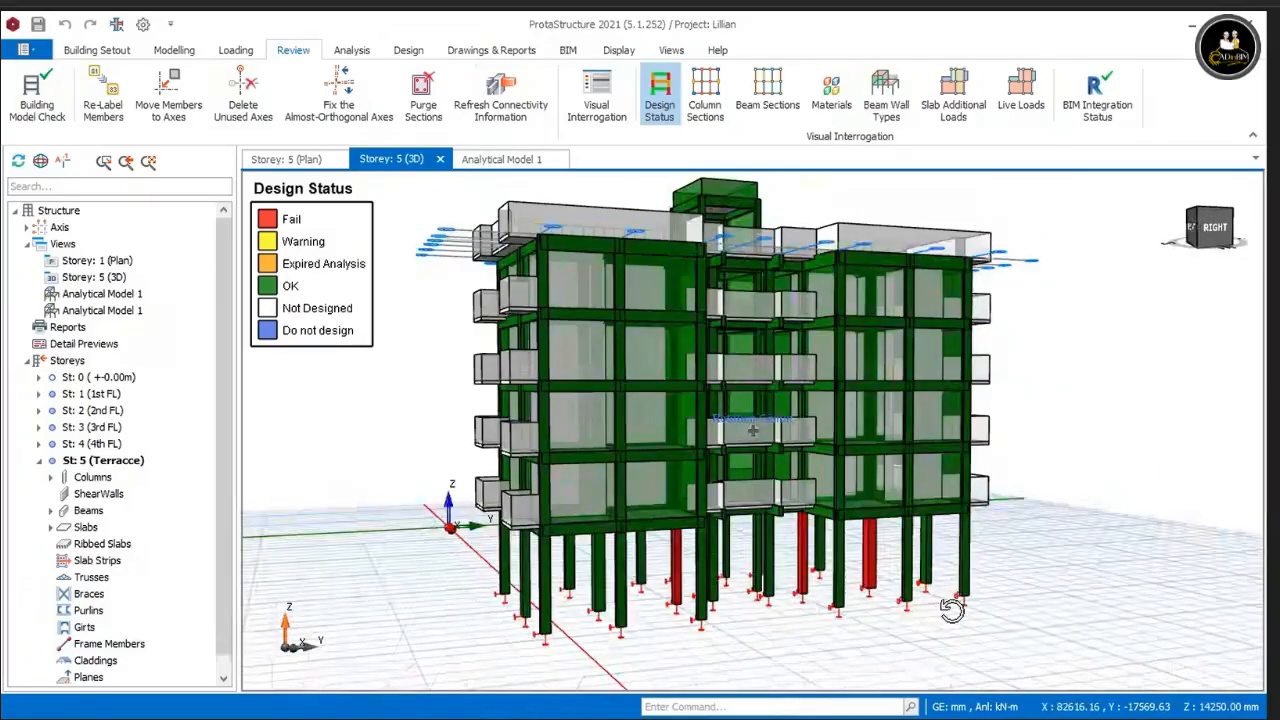
pyautogui.moveTo(951, 610)
pyautogui.mouseDown(button='middle')
pyautogui.moveTo(868, 614)
pyautogui.moveTo(965, 603)
pyautogui.moveTo(945, 608)
pyautogui.mouseUp(button='middle')
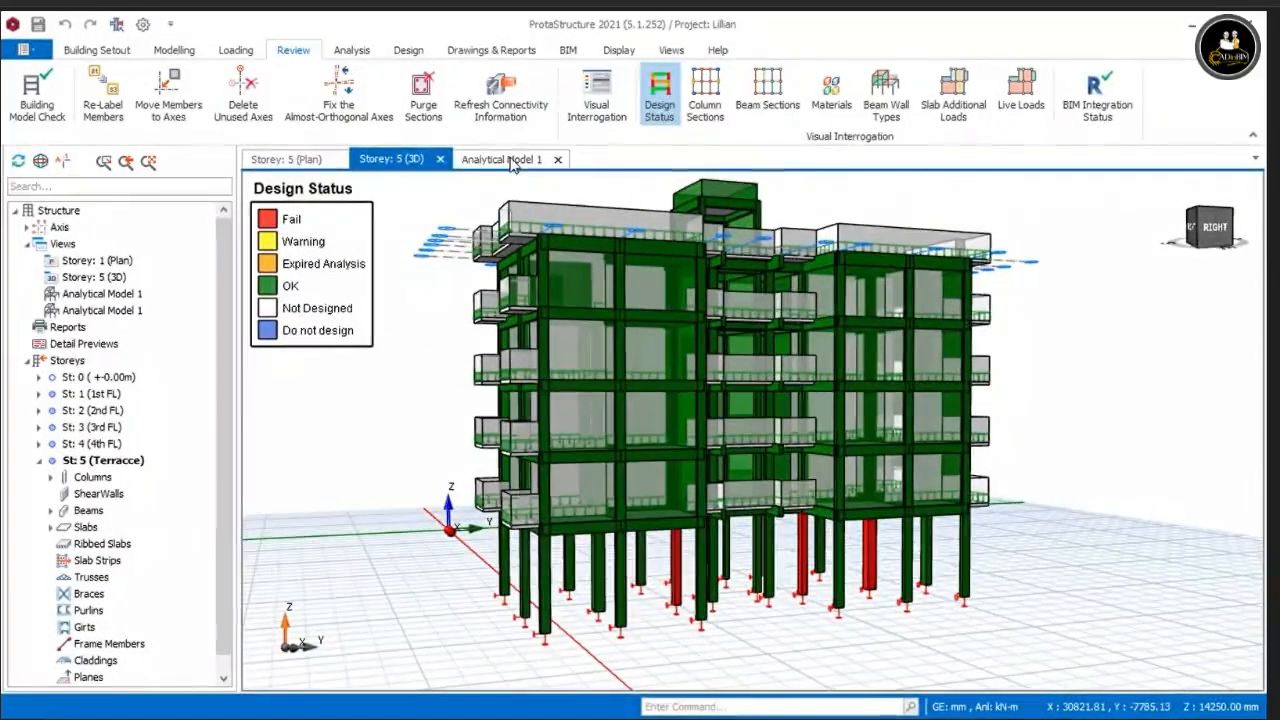
# Step: Open the Storey 1 plan and examine the design status of the columns between axes B and F
pyautogui.click(284, 159)
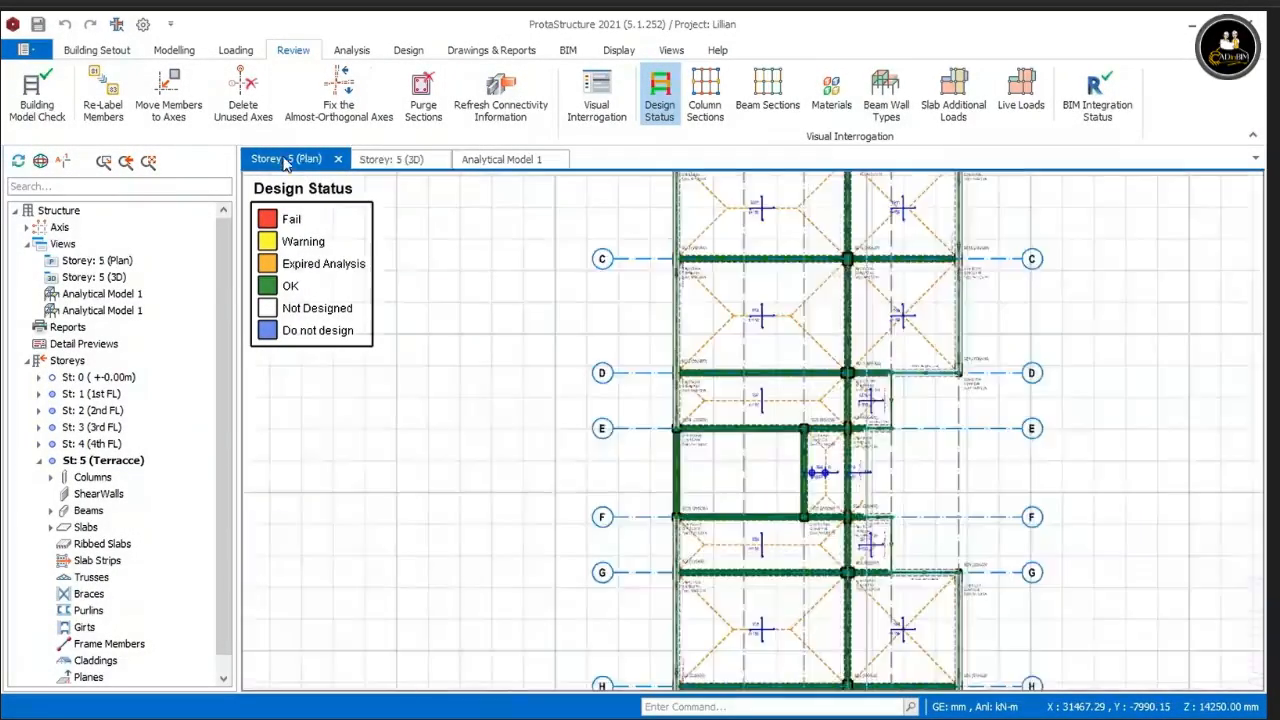
pyautogui.click(76, 394)
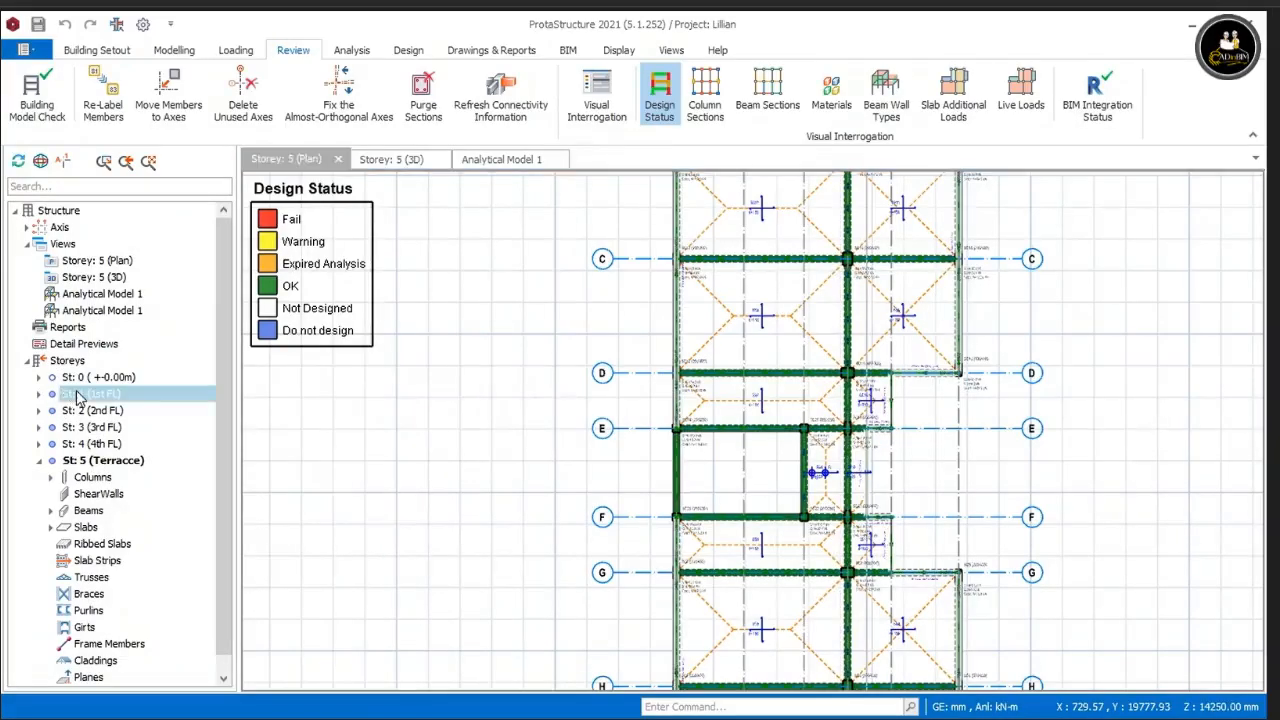
pyautogui.doubleClick(76, 394)
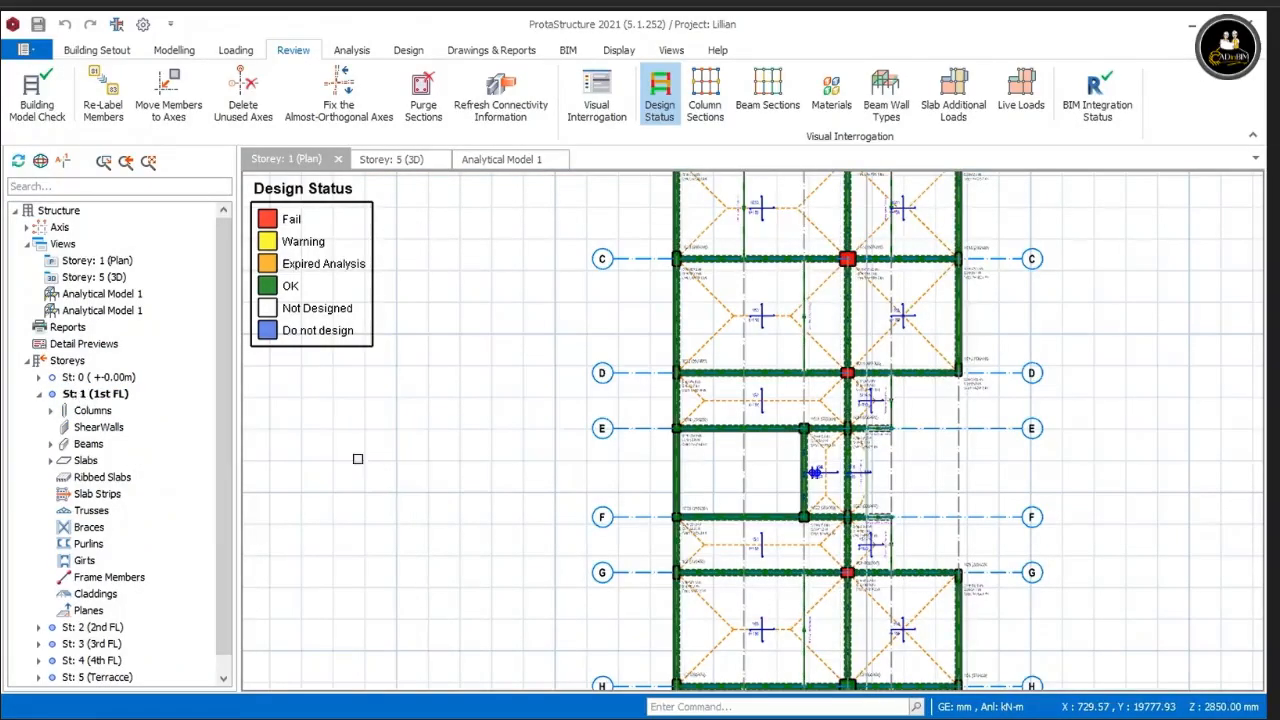
pyautogui.scroll(2, 543, 317)
pyautogui.moveTo(543, 317); pyautogui.dragTo(454, 372, button='middle')
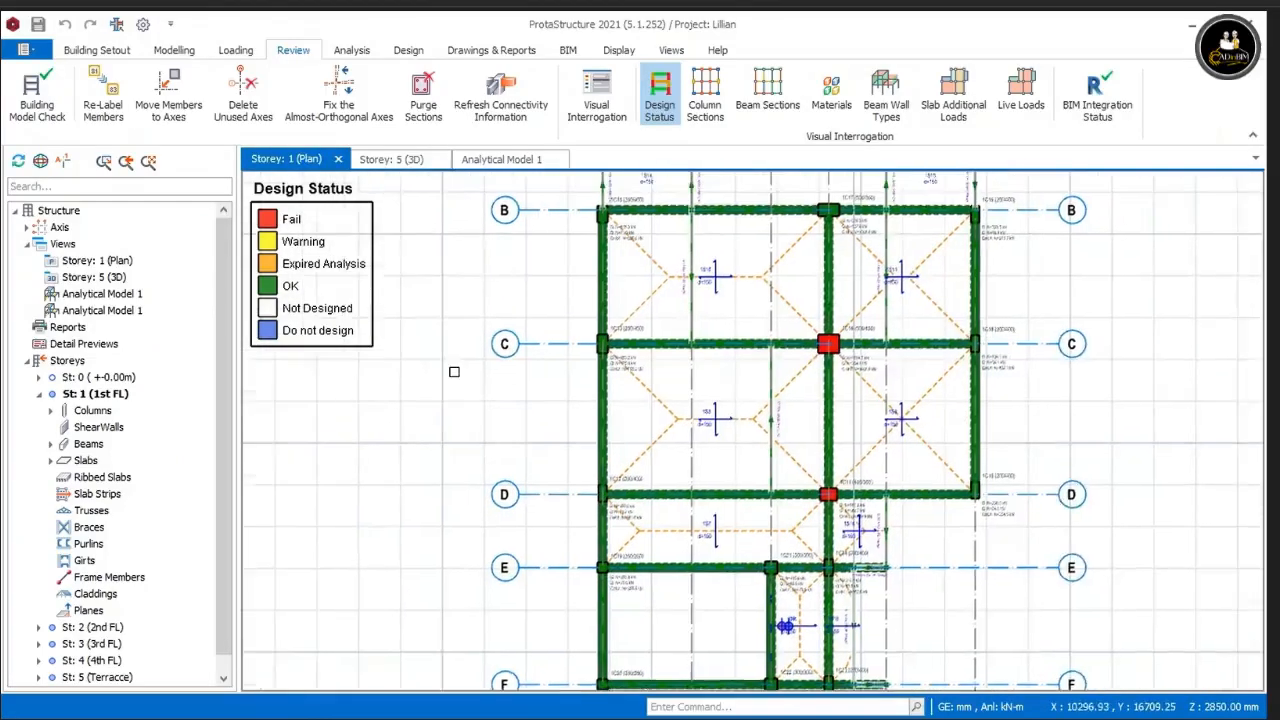
# Step: Switch the design status colouring off and back on, and examine the Storey 1 columns from axis B down to axis G
pyautogui.scroll(-2, 454, 372)
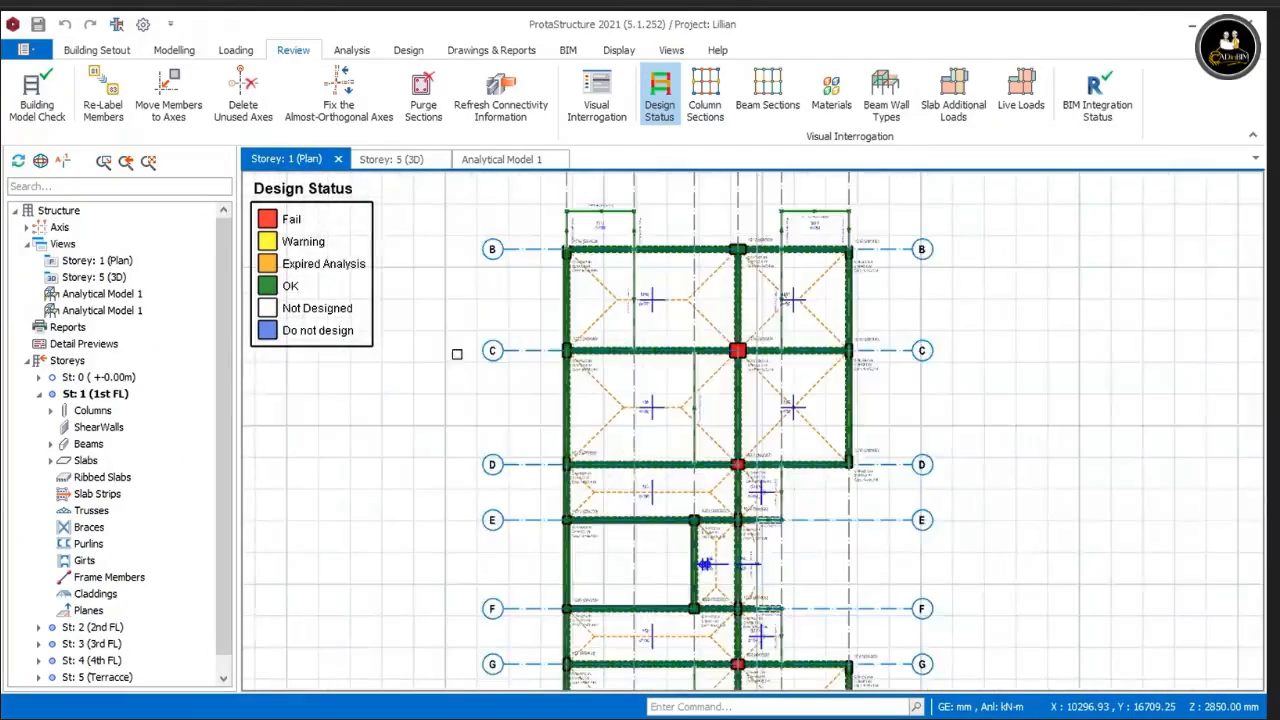
pyautogui.click(660, 100)
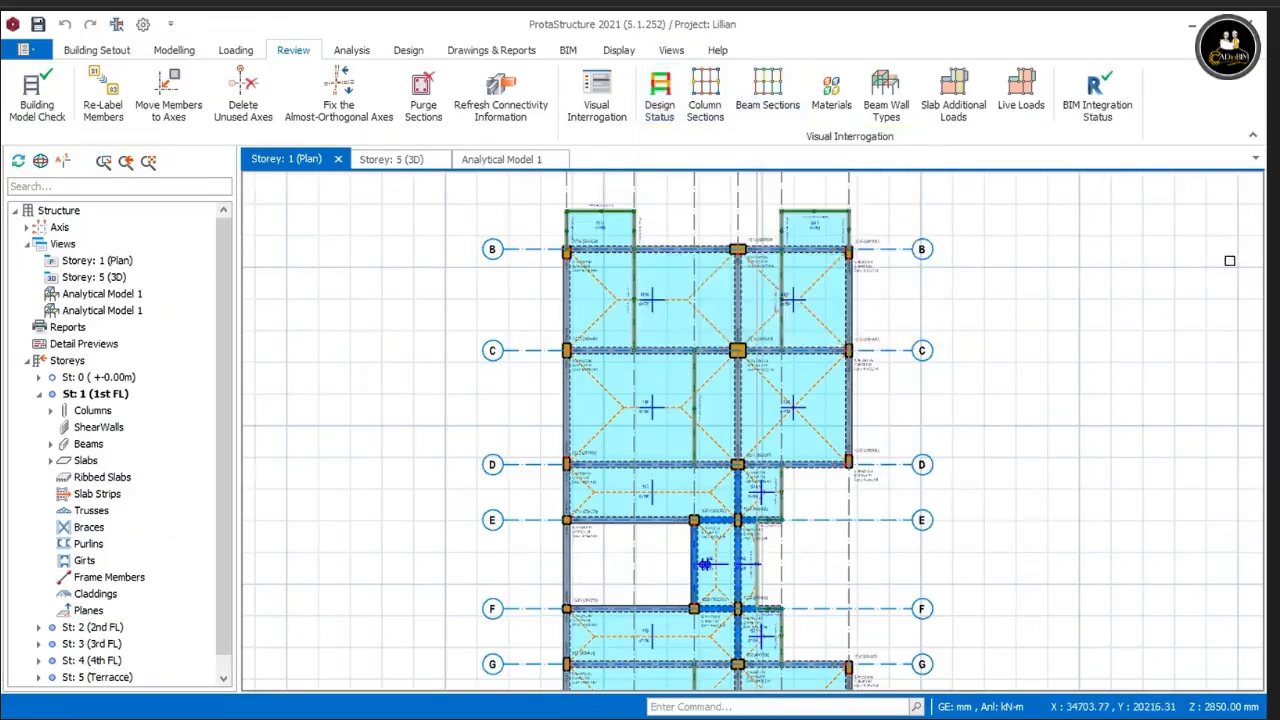
pyautogui.click(660, 102)
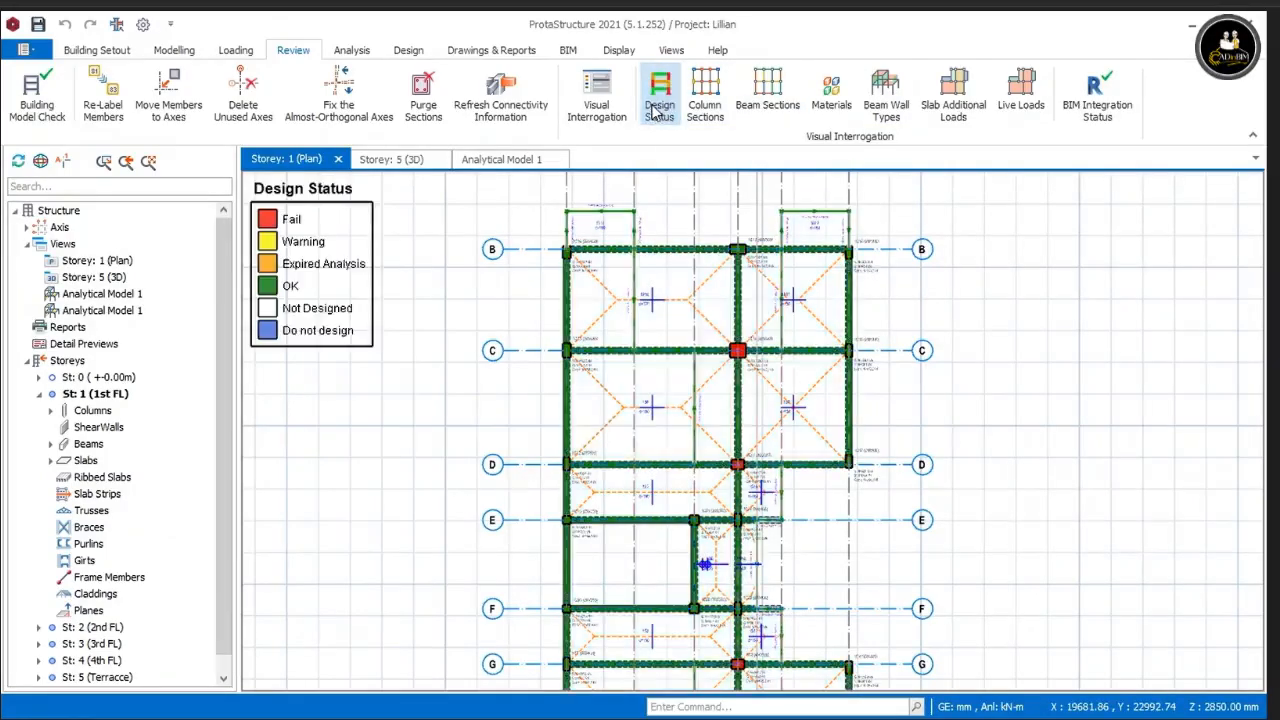
pyautogui.moveTo(1100, 529); pyautogui.dragTo(1067, 452, button='middle')
pyautogui.scroll(2, 1086, 554)
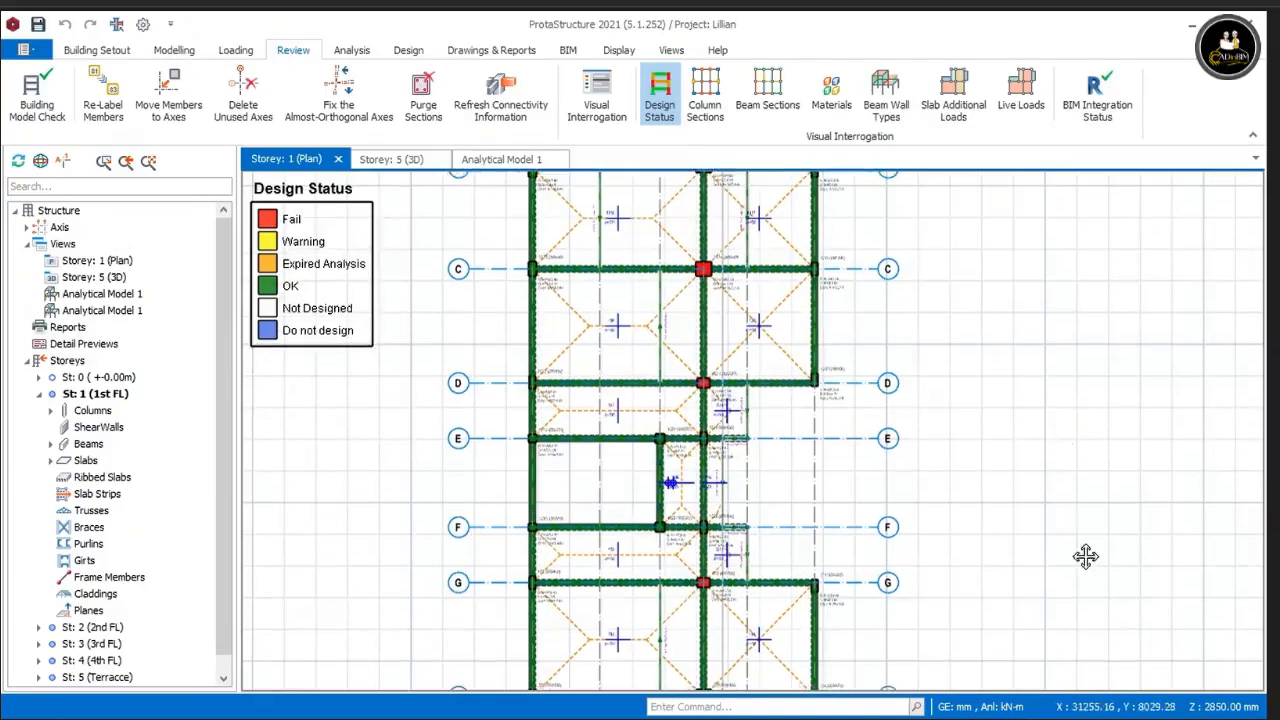
pyautogui.scroll(-2, 1090, 540)
pyautogui.moveTo(1092, 545); pyautogui.dragTo(1096, 582, button='middle')
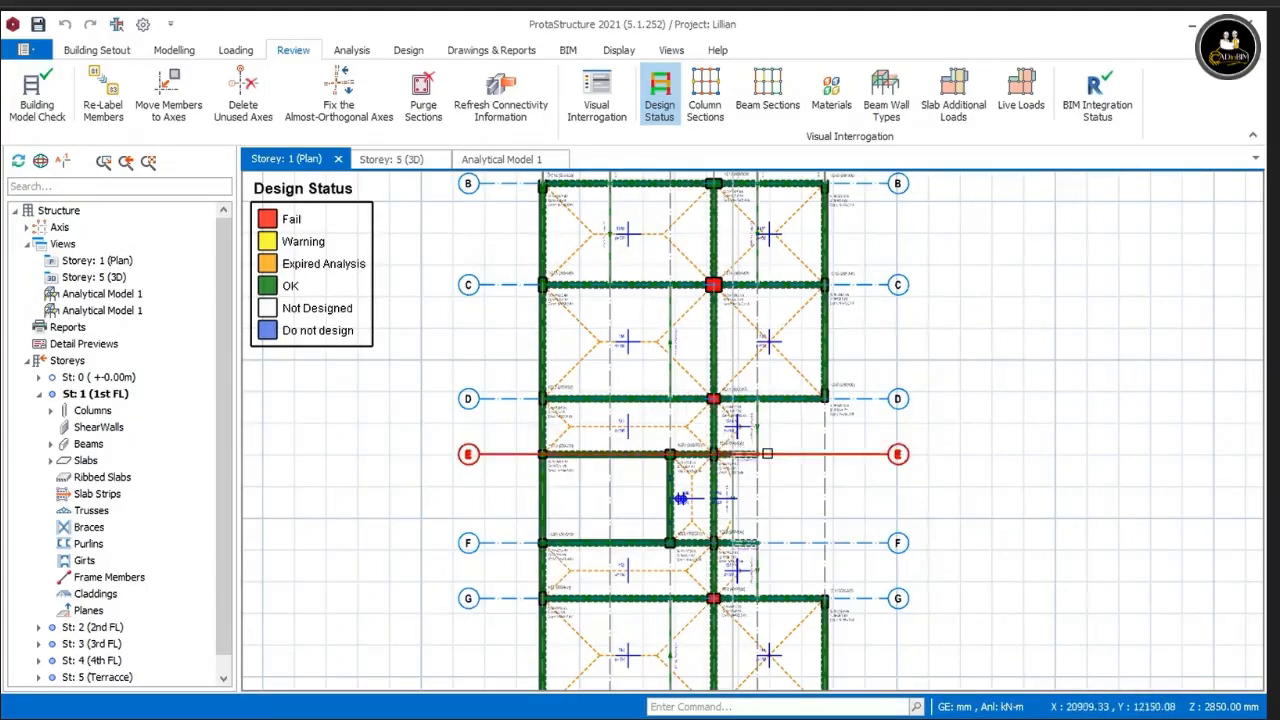
# Step: Examine the design status, section sizes and axial loads of the Storey 1 columns on axis 6, including 1C16 and 1C10
pyautogui.scroll(3, 620, 492)
pyautogui.scroll(-5, 620, 492)
pyautogui.scroll(5, 737, 313)
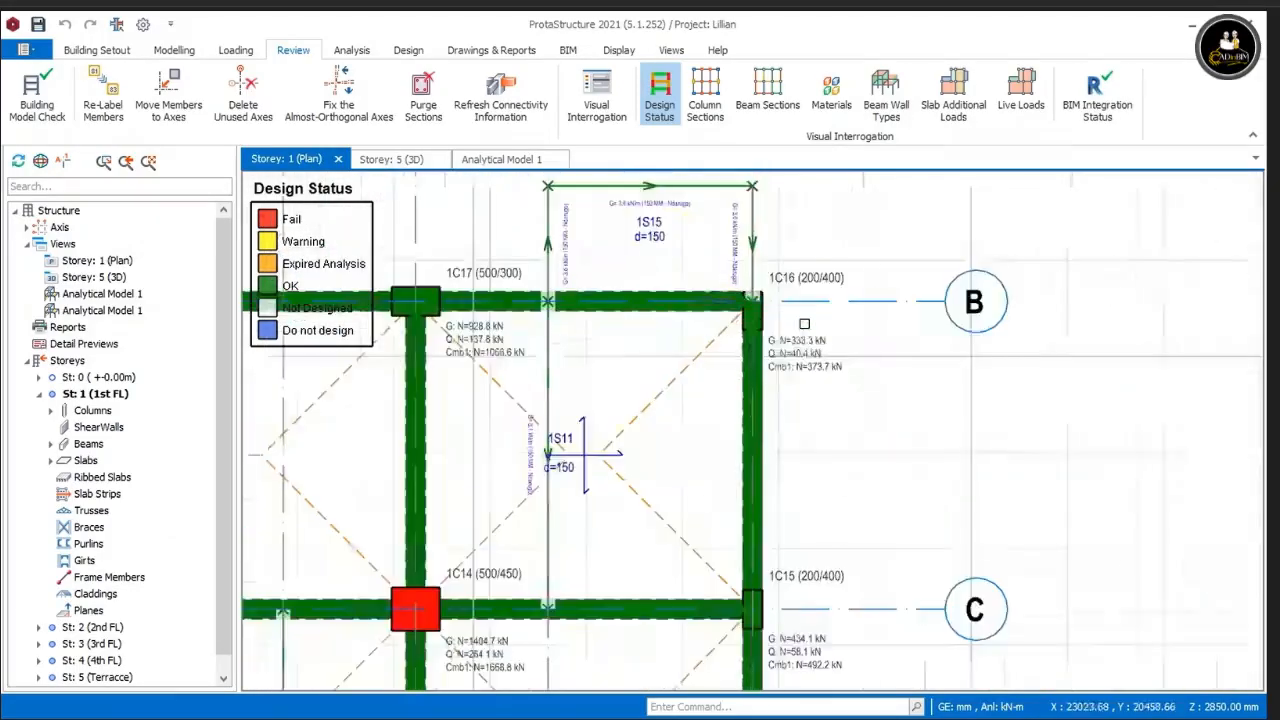
pyautogui.scroll(-5, 900, 330)
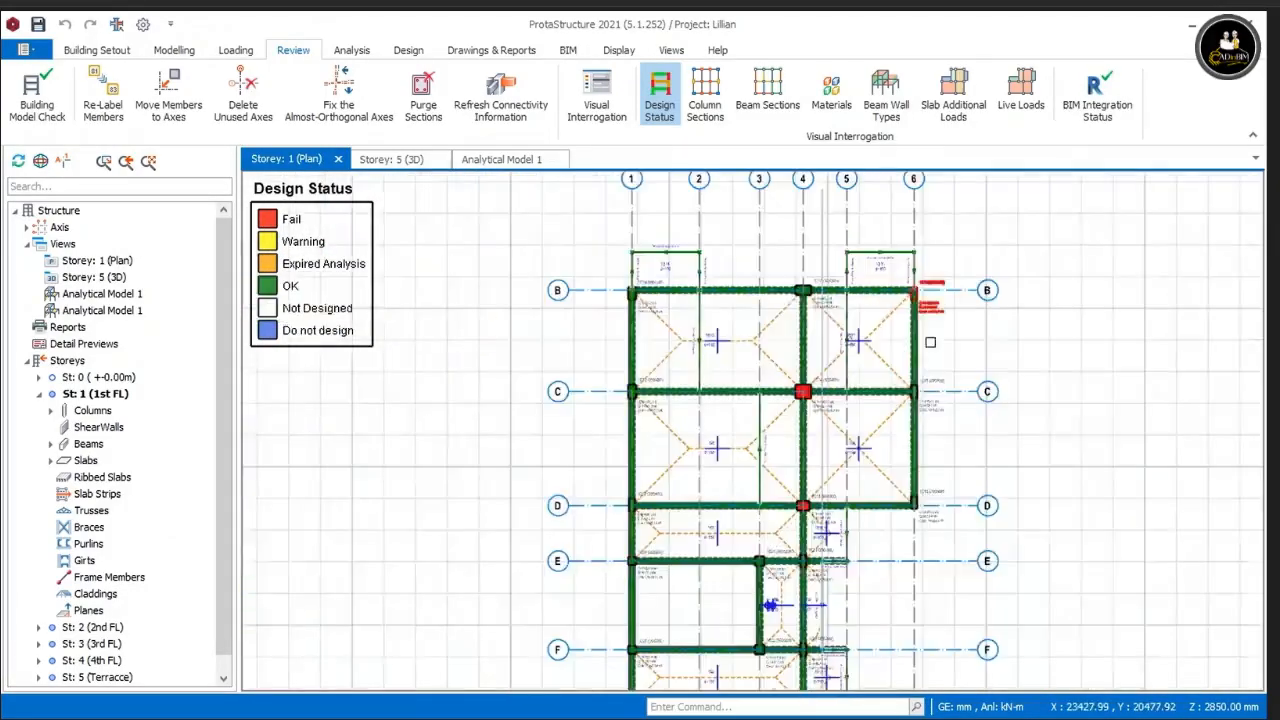
pyautogui.scroll(2, 1066, 526)
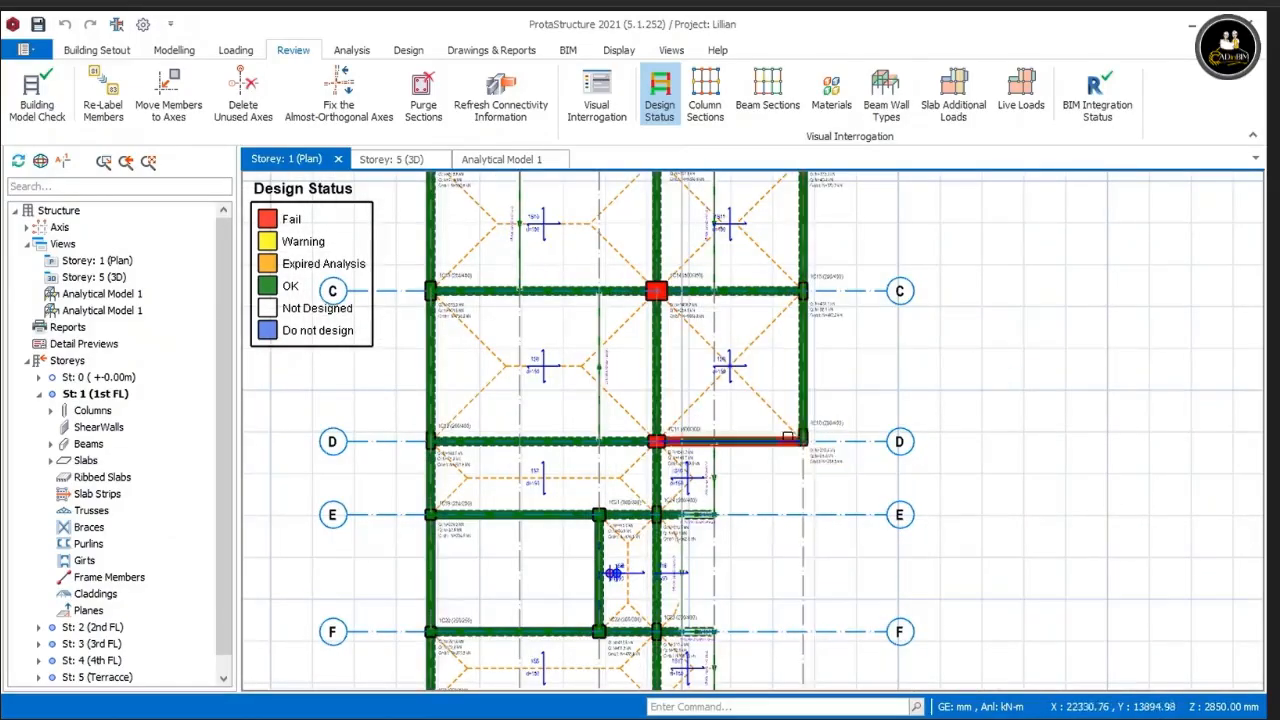
pyautogui.scroll(5, 808, 445)
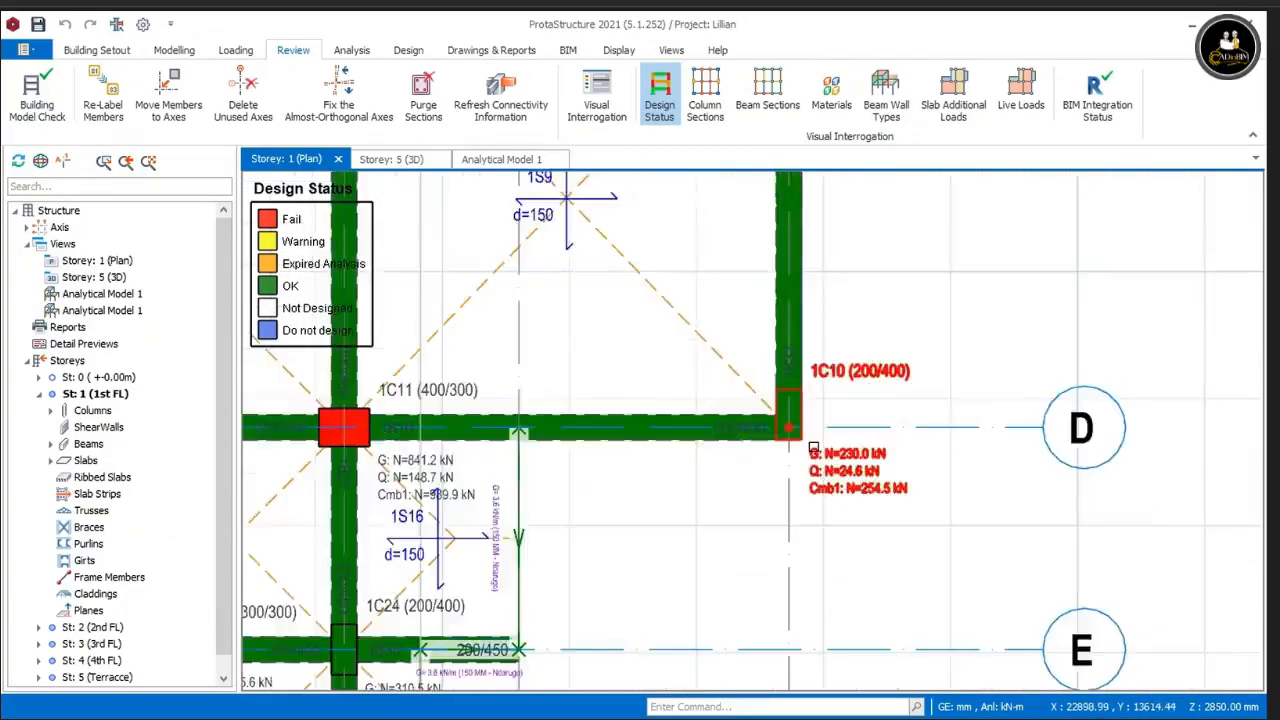
pyautogui.moveTo(814, 447)
pyautogui.moveTo(569, 540); pyautogui.dragTo(573, 570, button='middle')
pyautogui.click(104, 161)
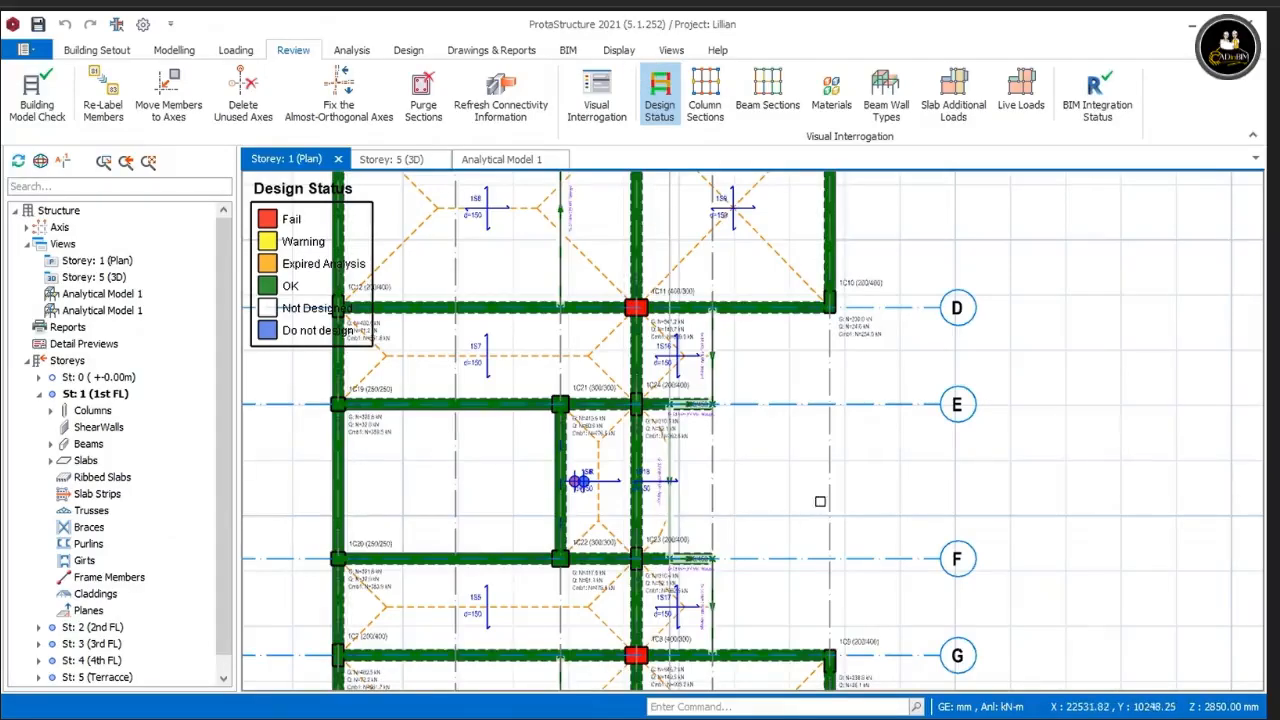
# Step: Set b1 of column 1C11 at axis D to 500 mm, accept invalidating the building analysis results, and close the column properties
pyautogui.scroll(2, 660, 300)
pyautogui.moveTo(660, 280)
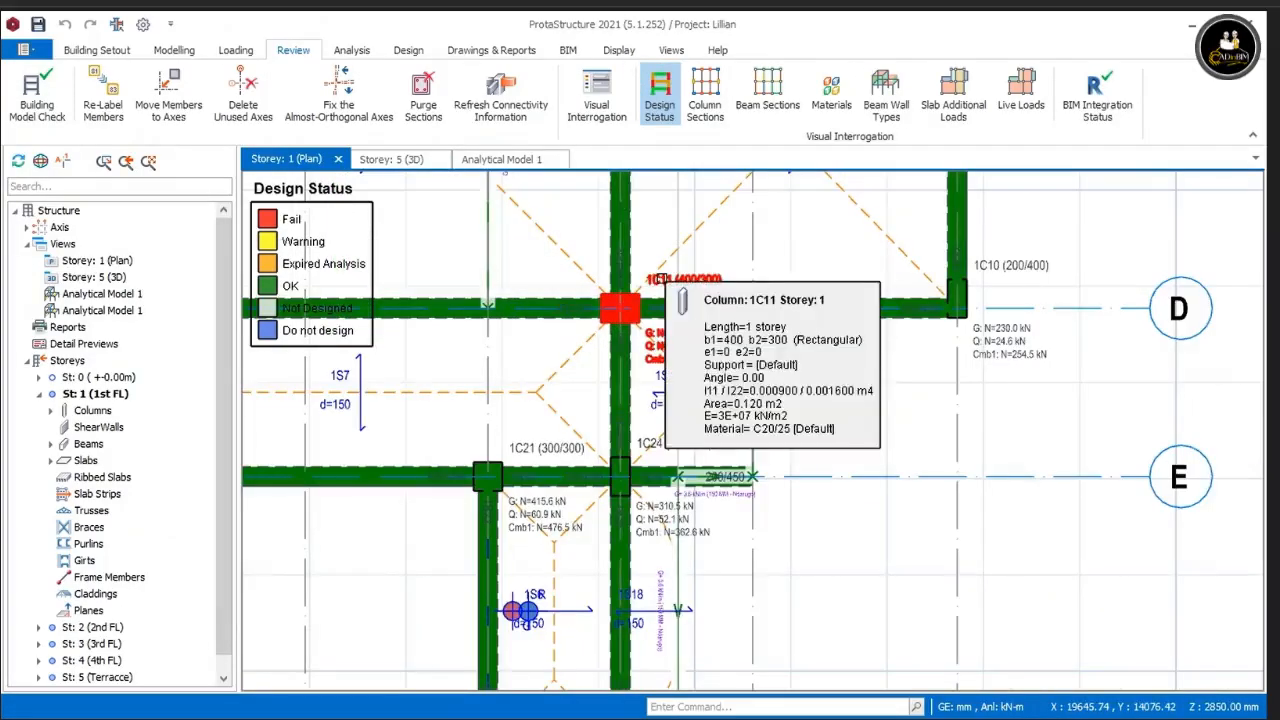
pyautogui.moveTo(705, 290); pyautogui.dragTo(773, 405, button='middle')
pyautogui.scroll(1, 773, 405)
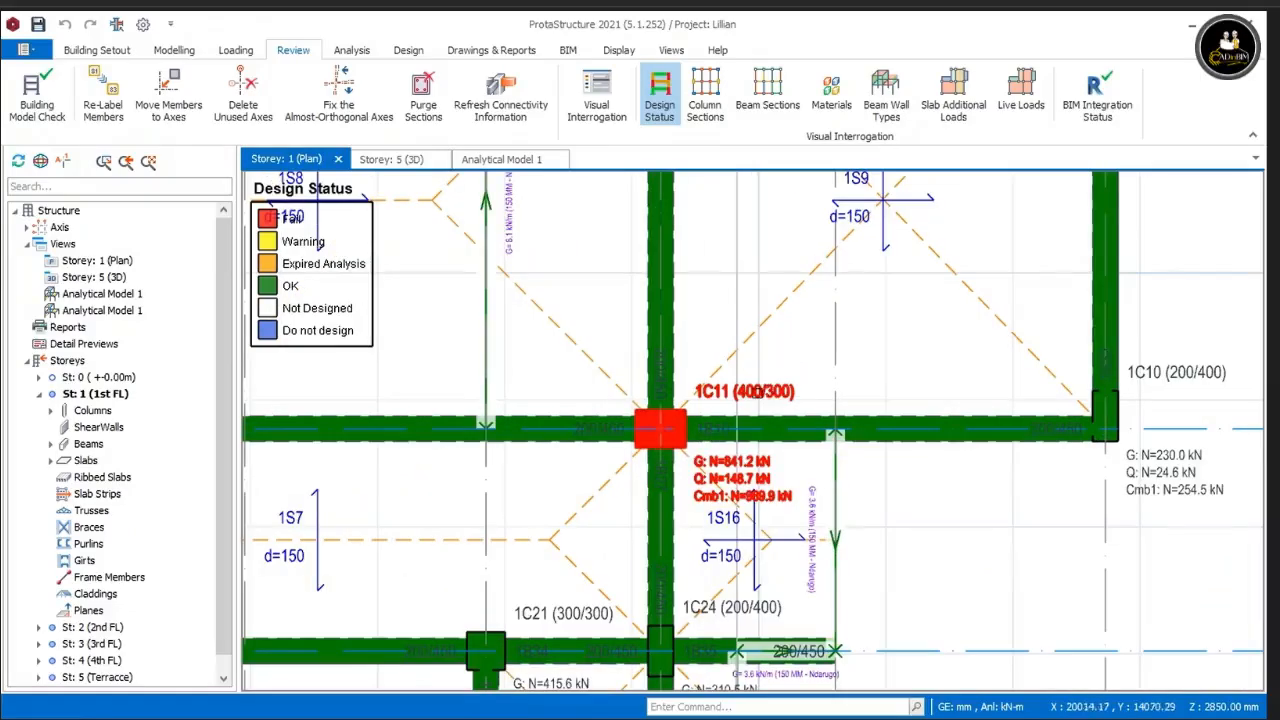
pyautogui.doubleClick(757, 395)
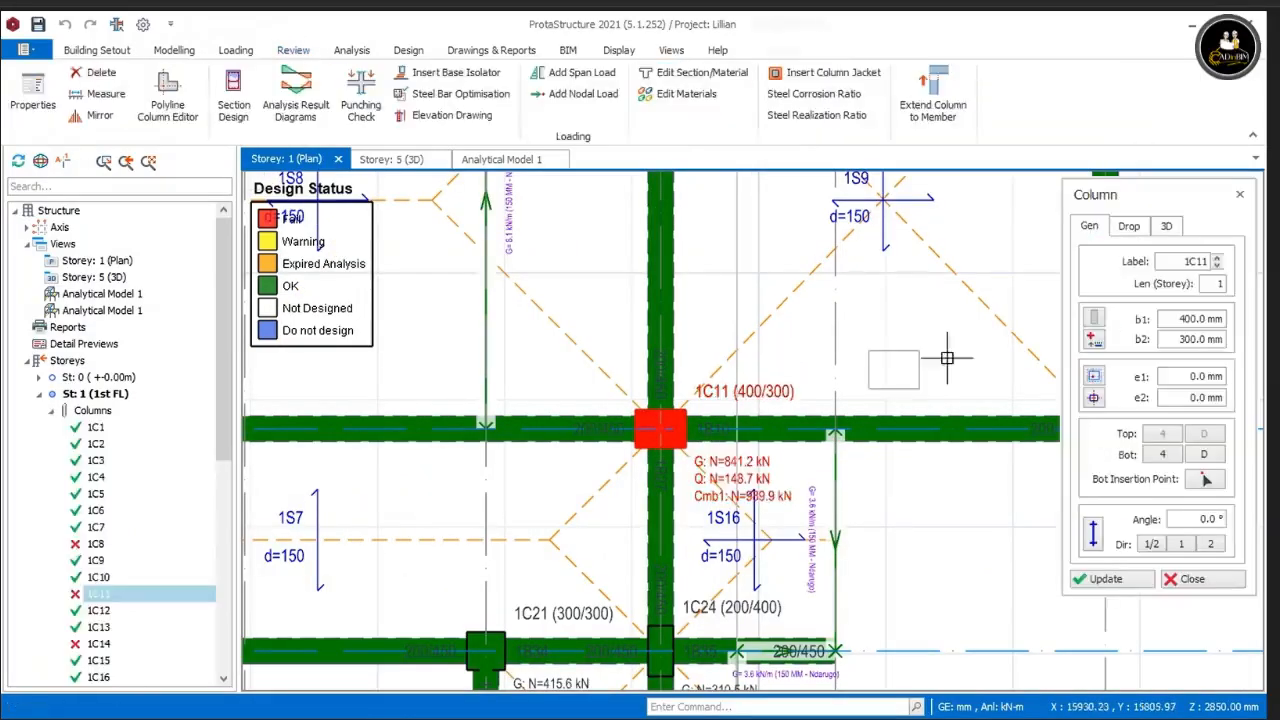
pyautogui.click(1183, 318)
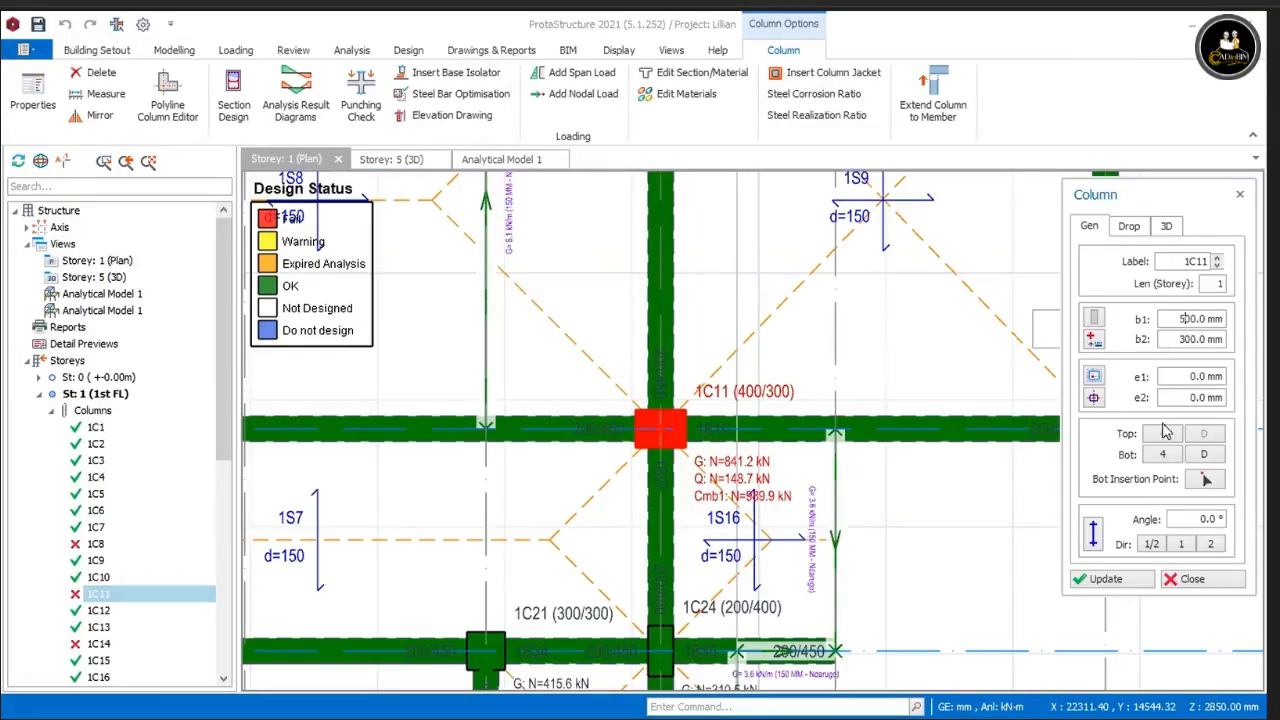
pyautogui.click(1108, 580)
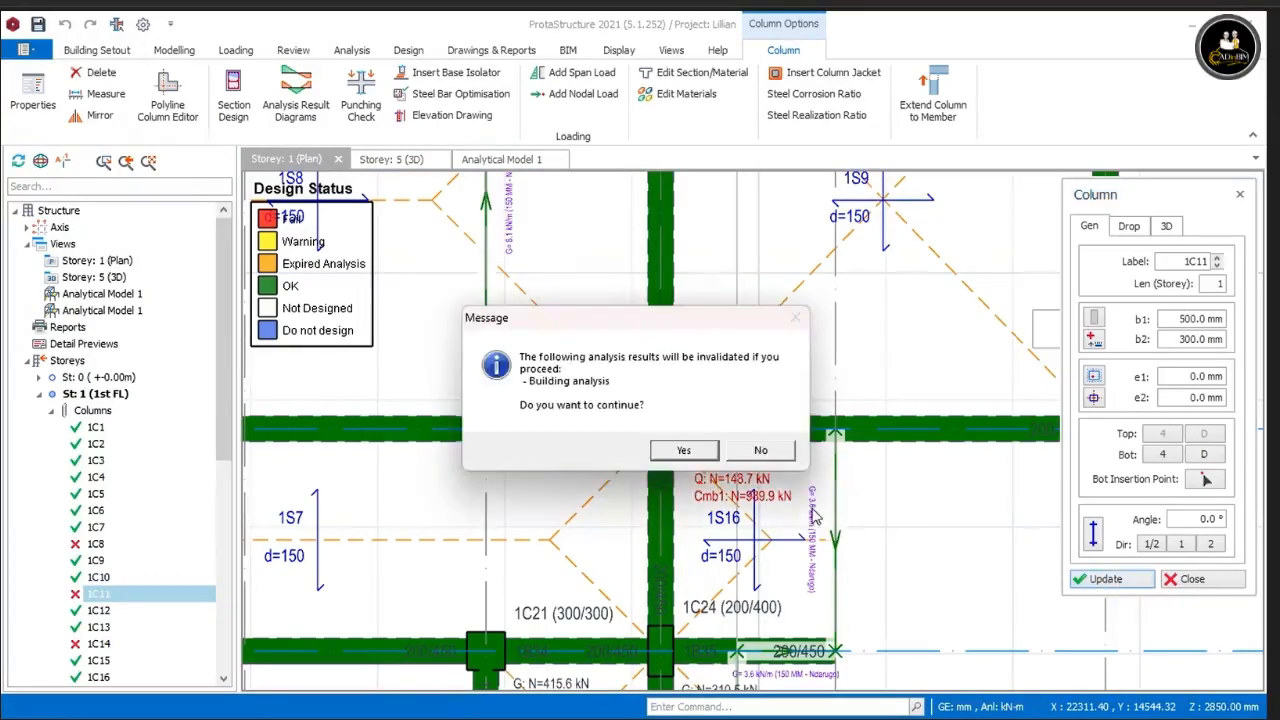
pyautogui.click(685, 450)
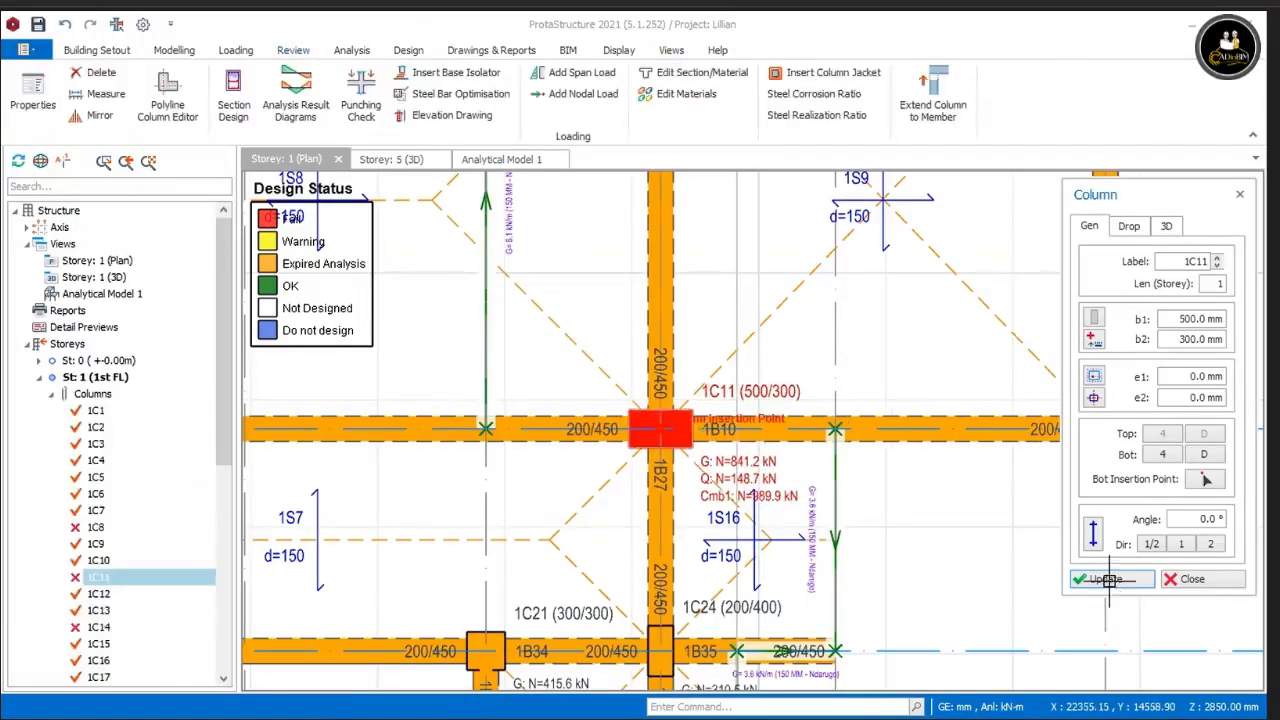
pyautogui.click(1166, 580)
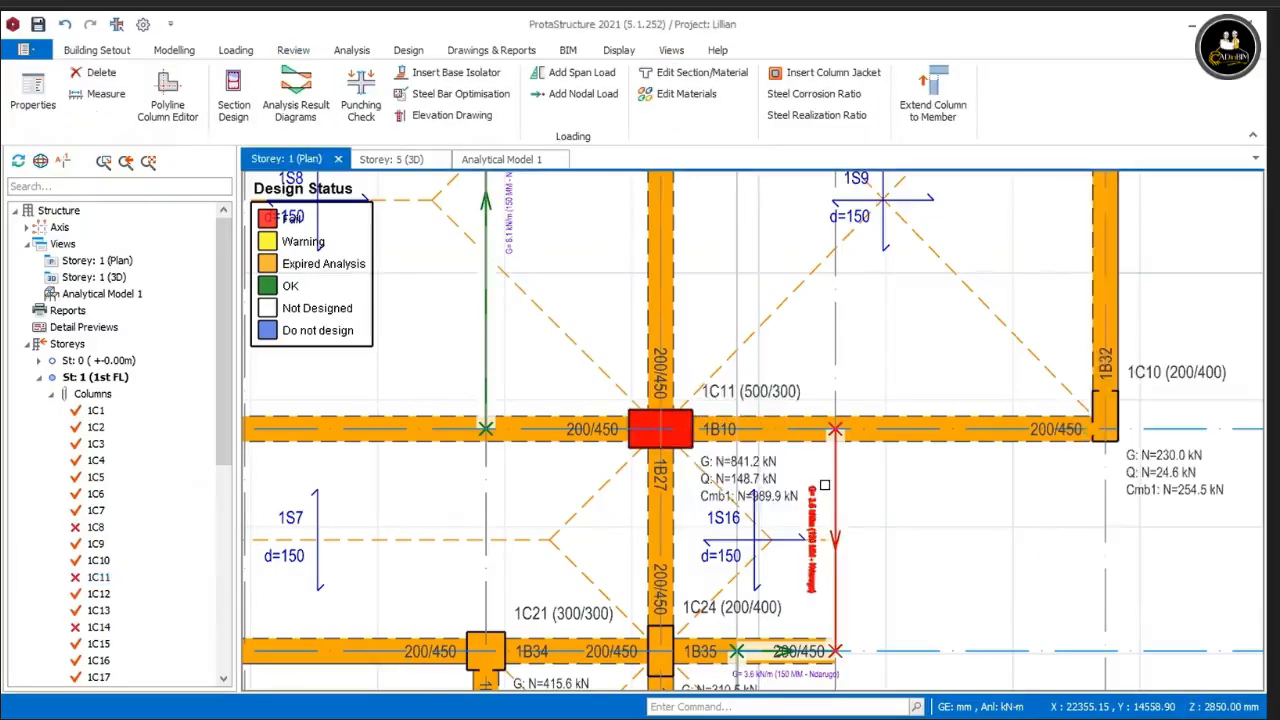
# Step: Set b1 of column 1C8 at axis G to 500 mm, apply the change and close the column properties
pyautogui.scroll(-5, 825, 485)
pyautogui.scroll(5, 797, 340)
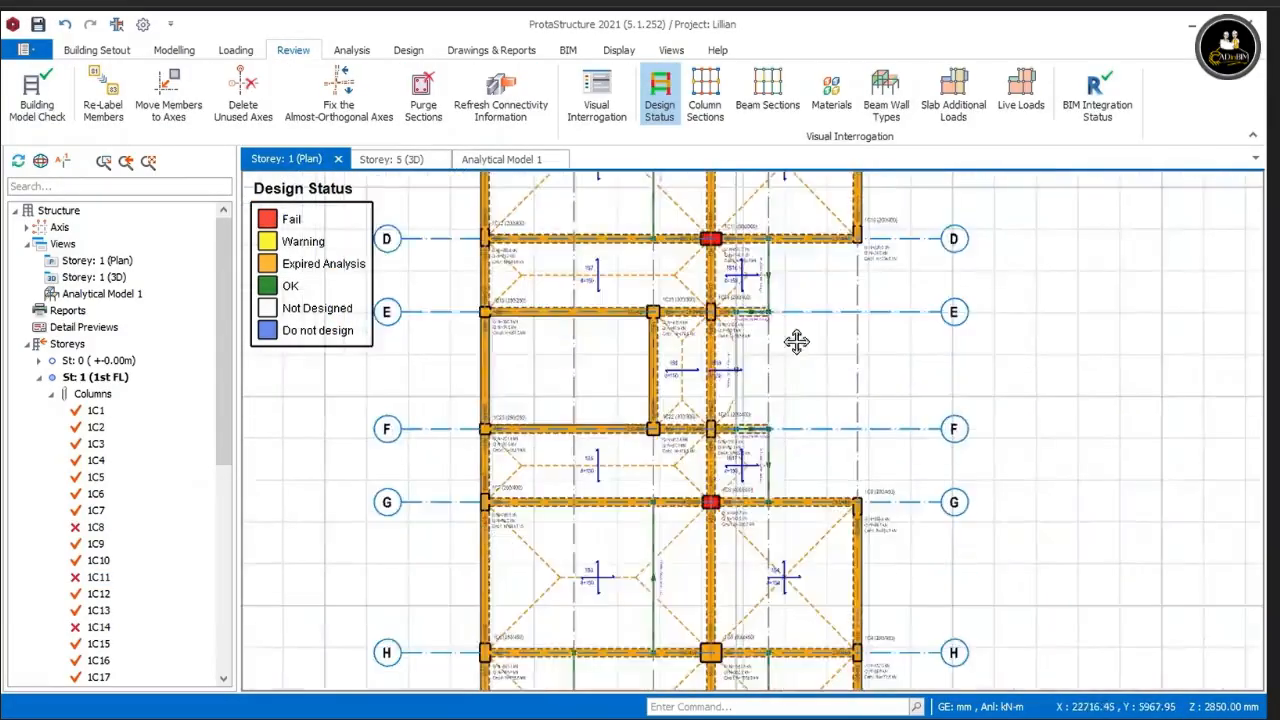
pyautogui.doubleClick(690, 512)
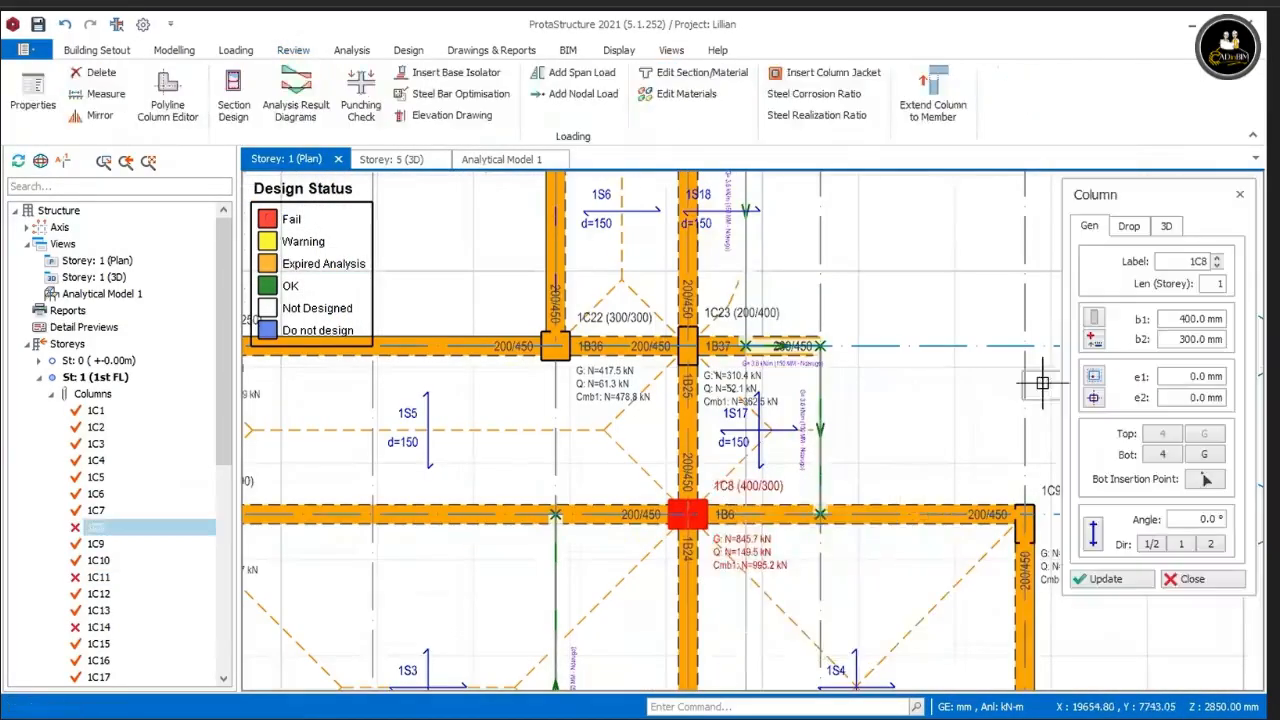
pyautogui.moveTo(1187, 318); pyautogui.dragTo(1160, 330)
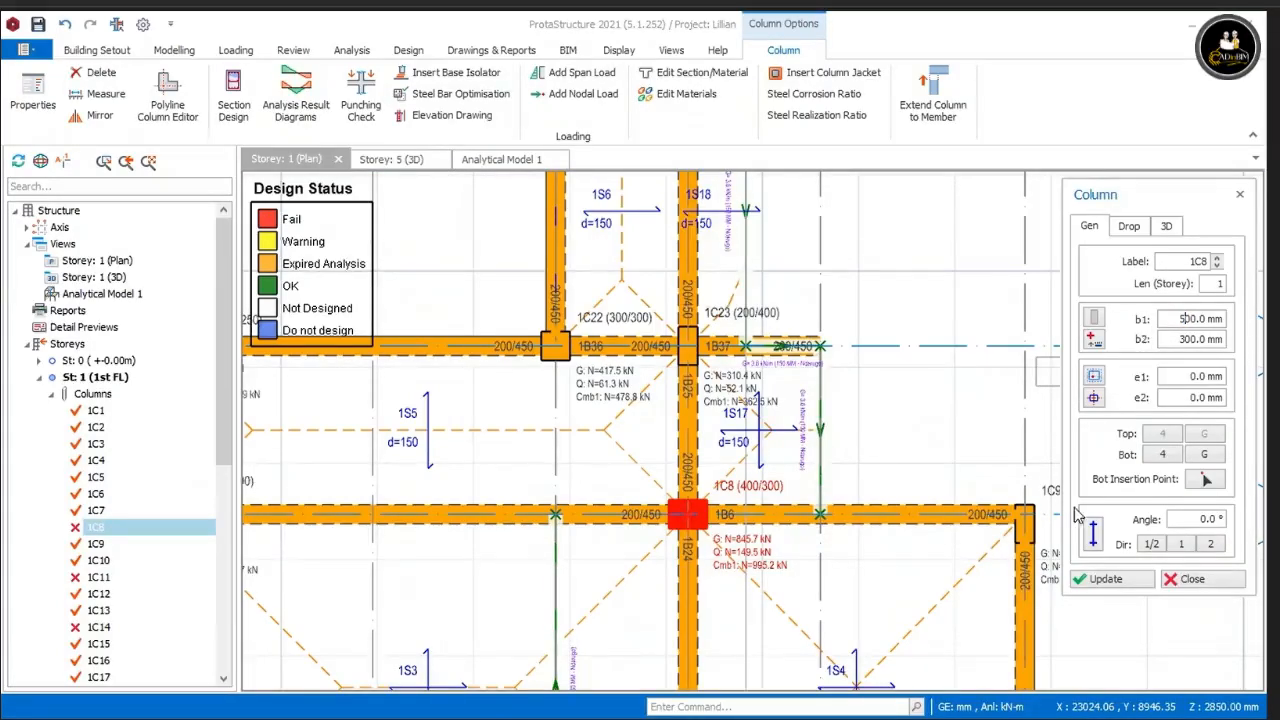
pyautogui.click(1106, 580)
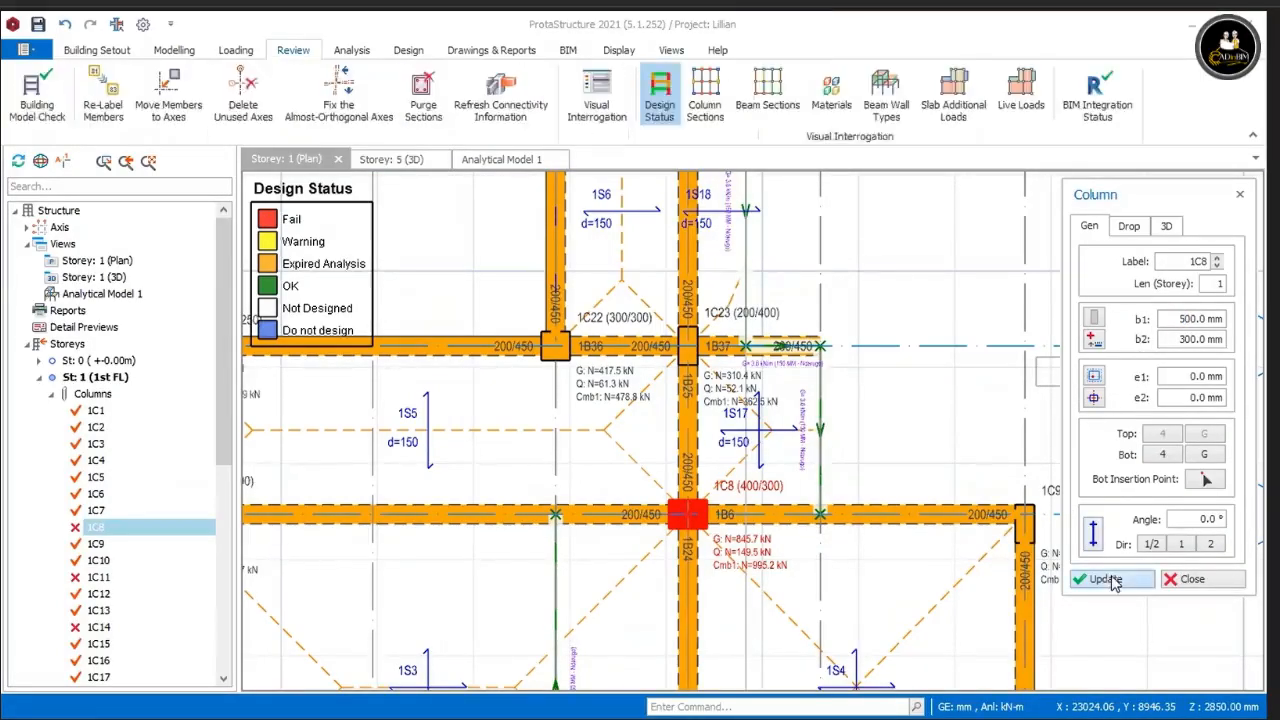
pyautogui.click(1192, 580)
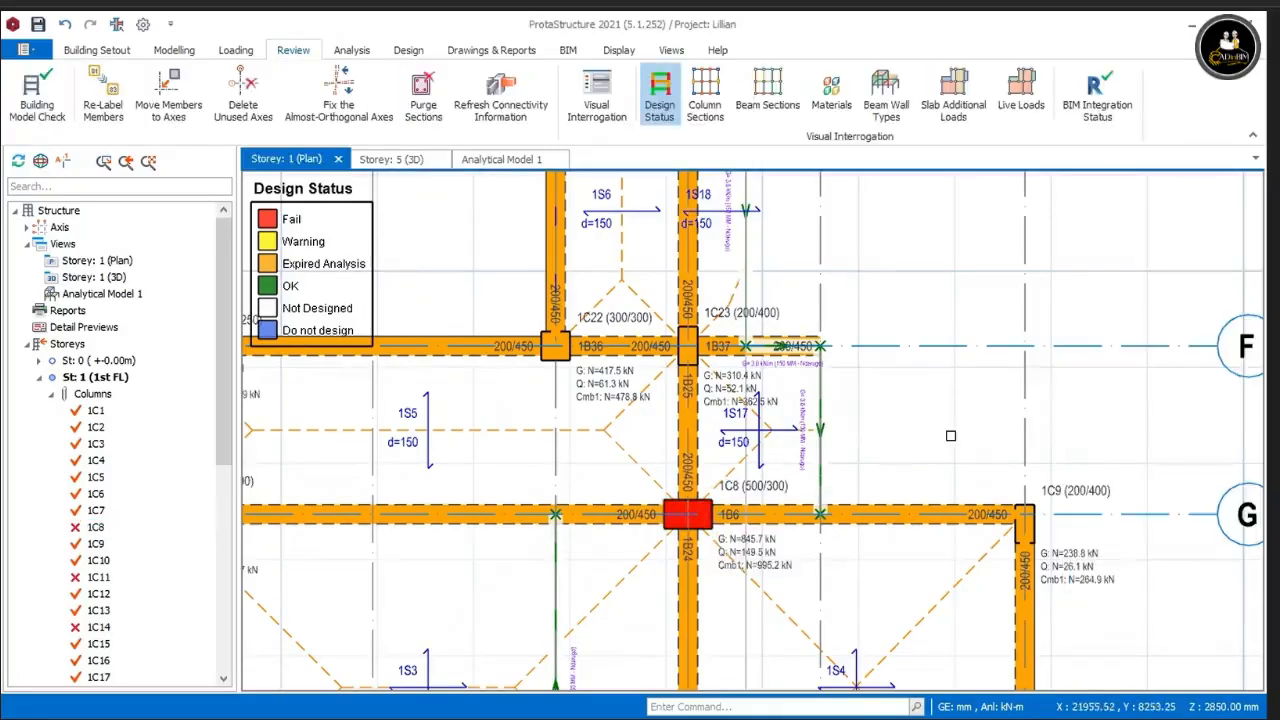
# Step: Examine the columns around the bays between axes C and H on the Storey 1 plan, including the size and loads of 1C23
pyautogui.scroll(-3, 953, 421)
pyautogui.moveTo(930, 370); pyautogui.dragTo(805, 425, button='middle')
pyautogui.scroll(3, 704, 495)
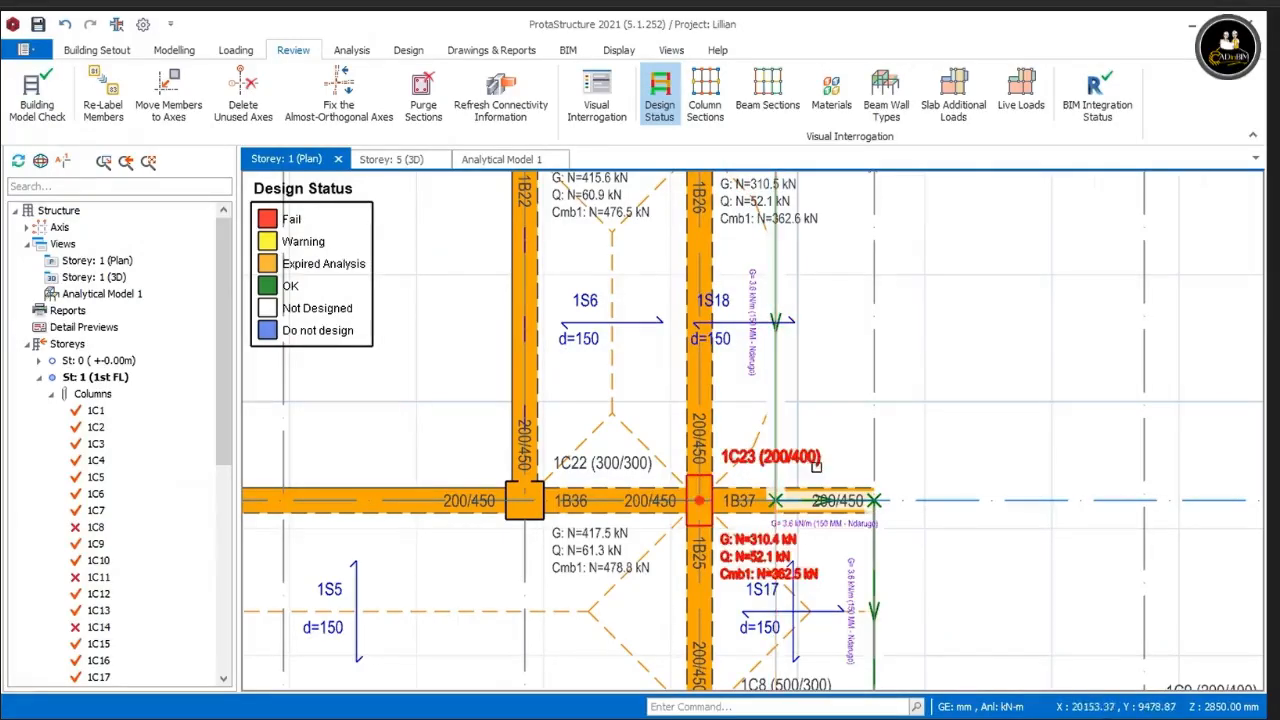
pyautogui.scroll(-1, 824, 470)
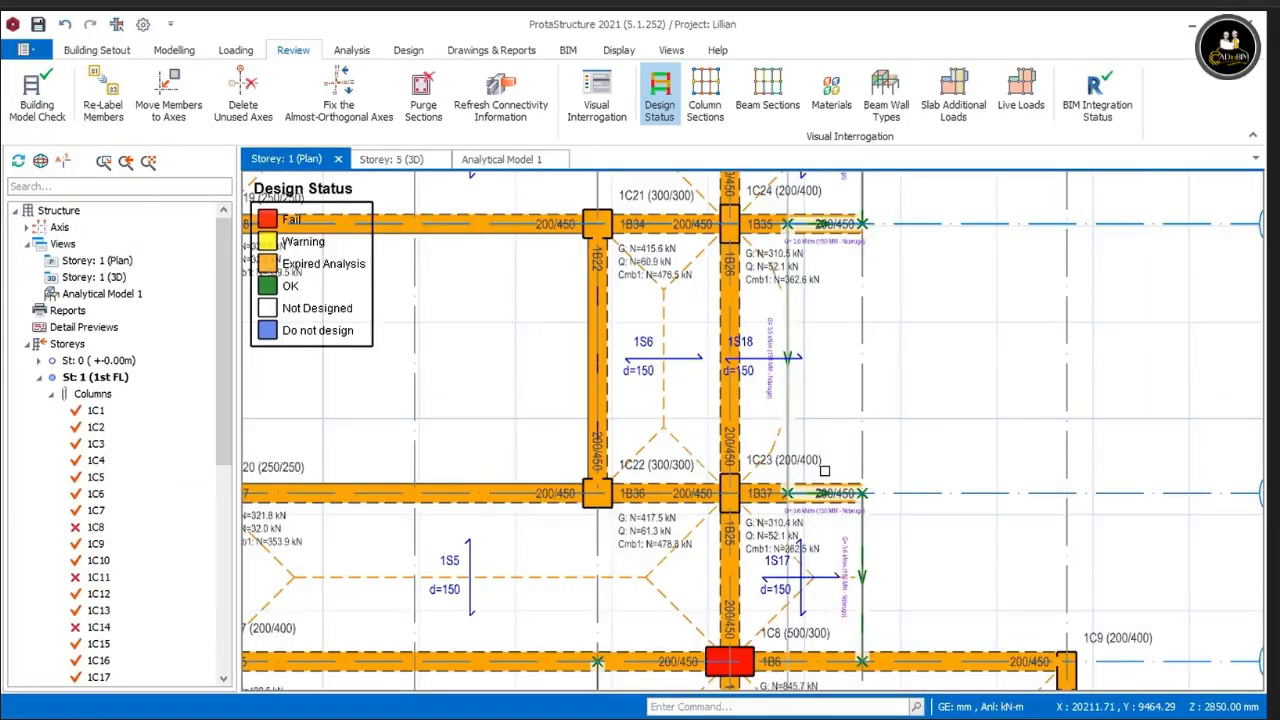
pyautogui.scroll(-2, 824, 470)
pyautogui.moveTo(842, 418); pyautogui.dragTo(782, 456, button='middle')
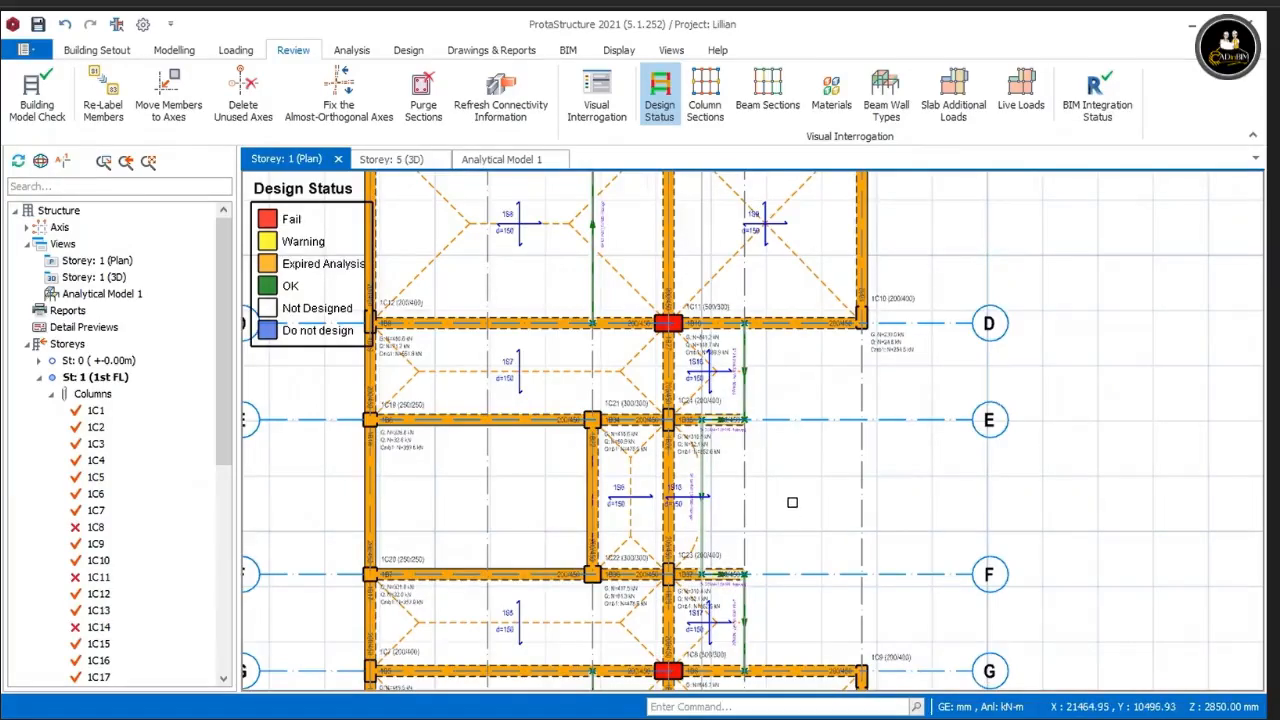
pyautogui.scroll(-2, 792, 502)
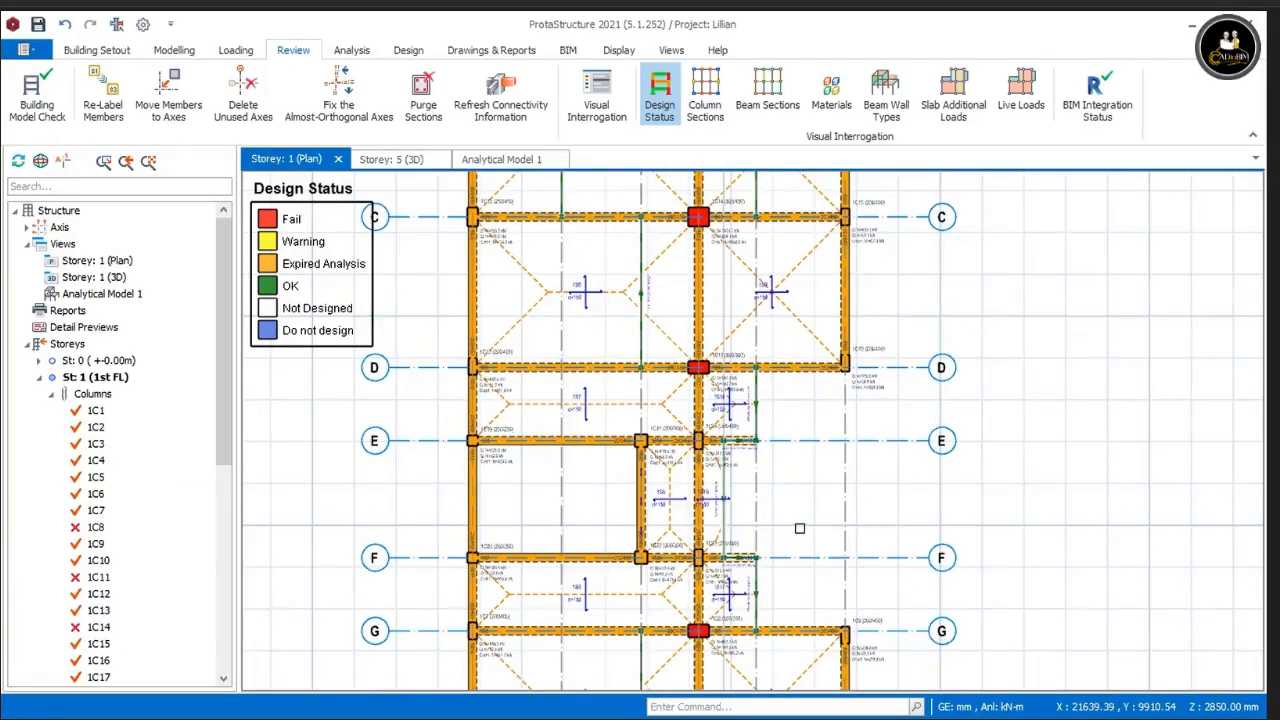
pyautogui.moveTo(789, 494); pyautogui.dragTo(747, 447, button='middle')
pyautogui.scroll(-4, 748, 448)
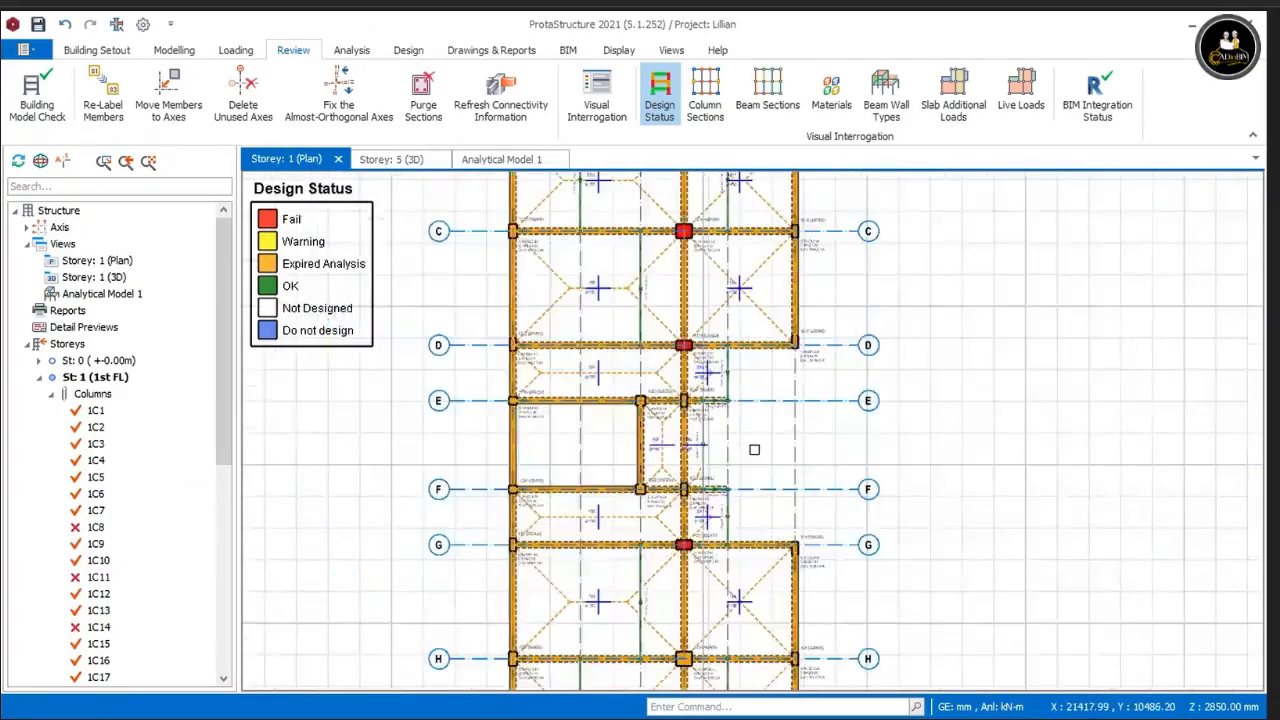
pyautogui.scroll(5, 755, 455)
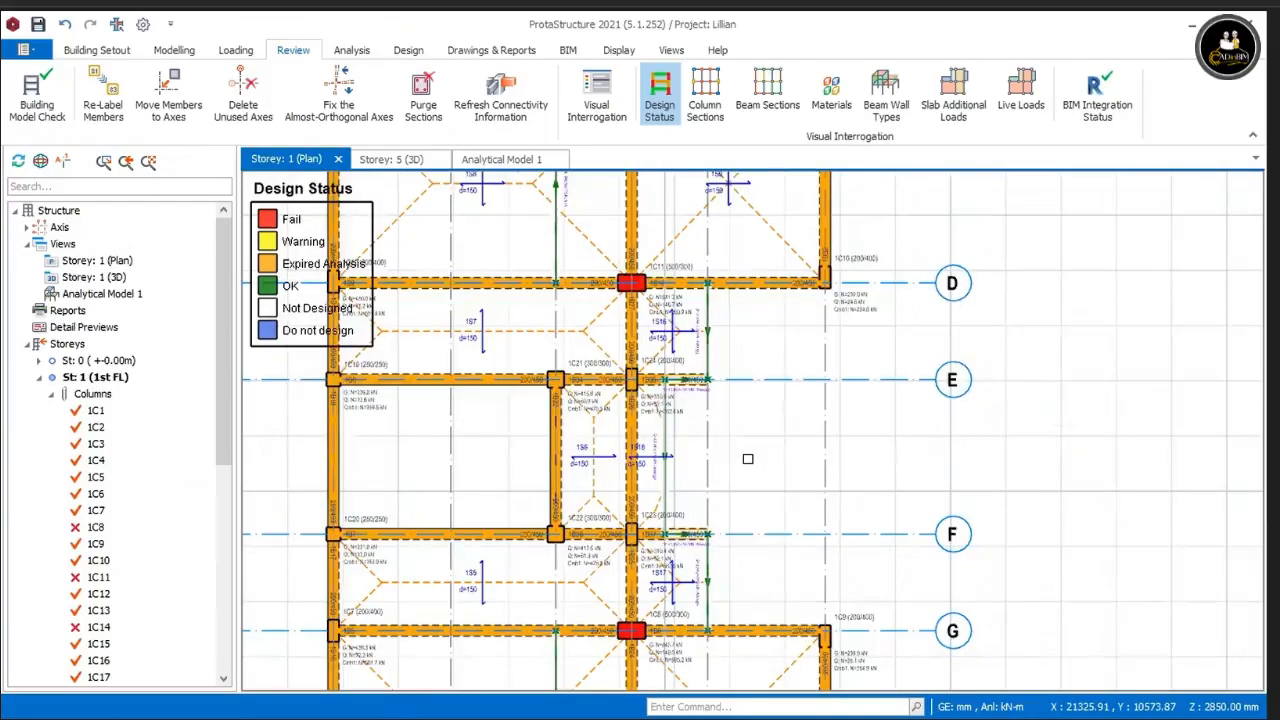
pyautogui.scroll(-1, 748, 459)
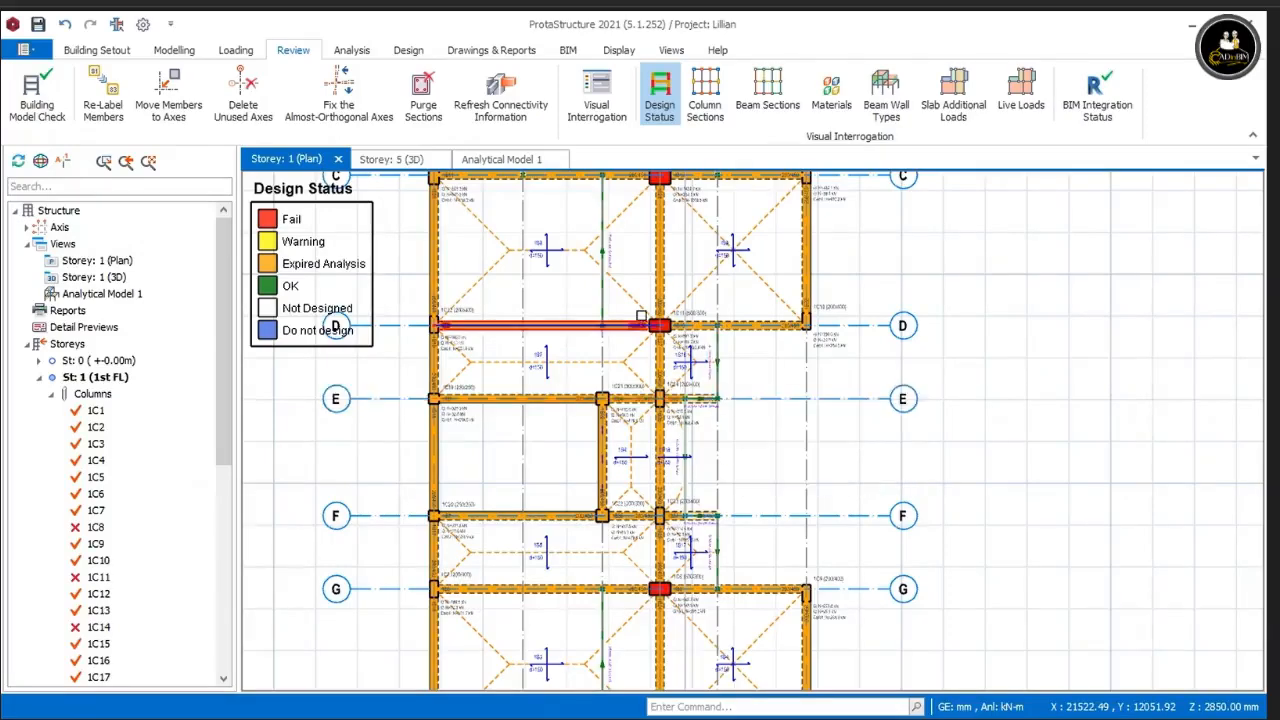
# Step: Open the section design of column 1C11 using the old analysis results, review its reinforcement and load combinations, and cancel the design
pyautogui.click(692, 330)
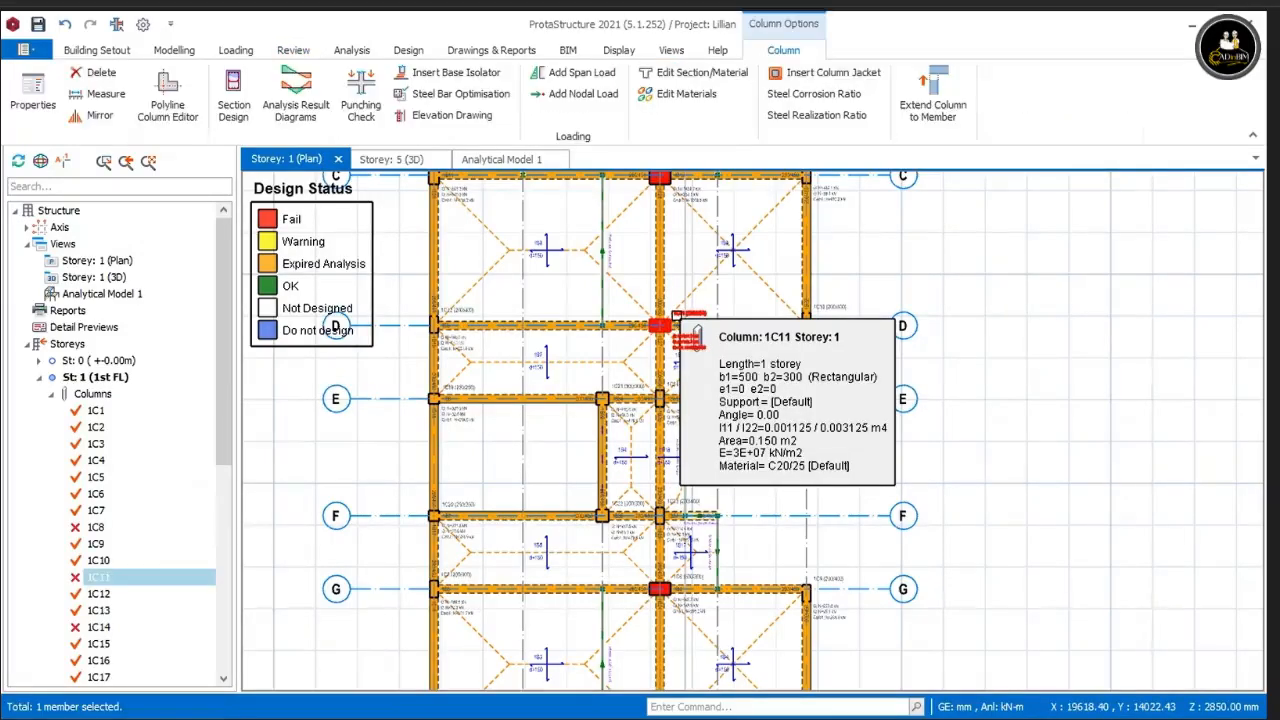
pyautogui.rightClick(681, 324)
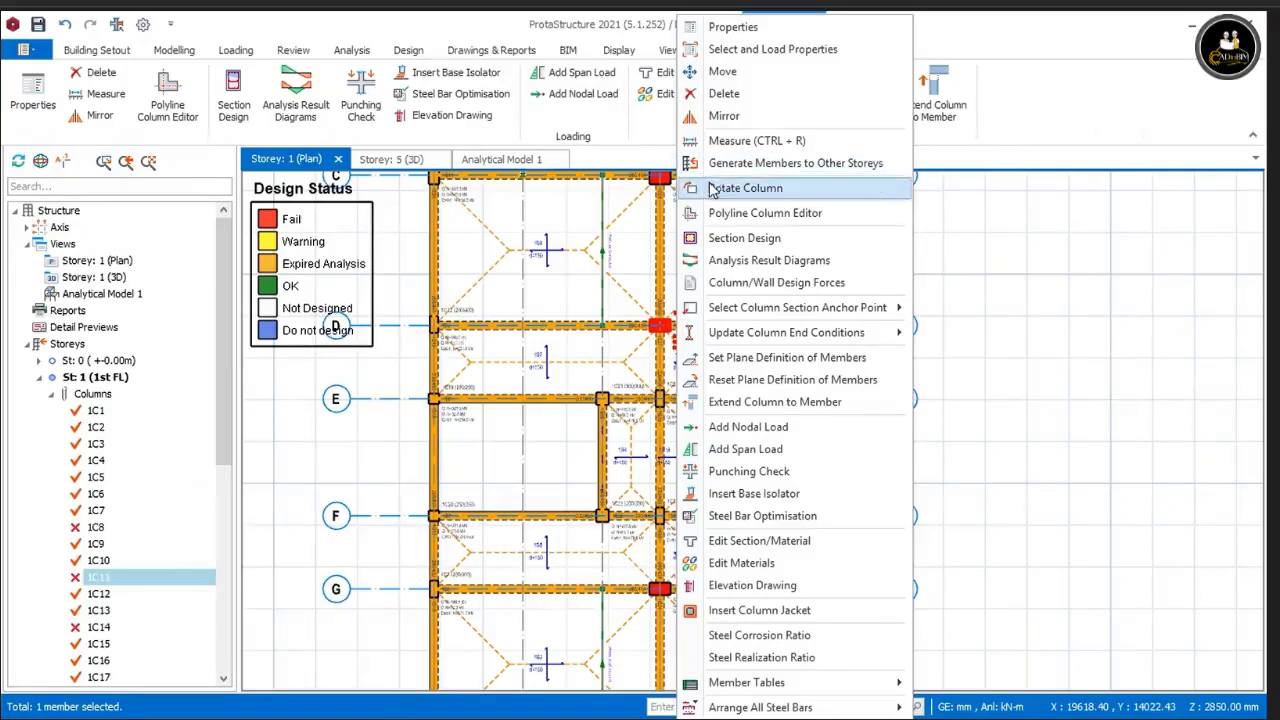
pyautogui.click(740, 238)
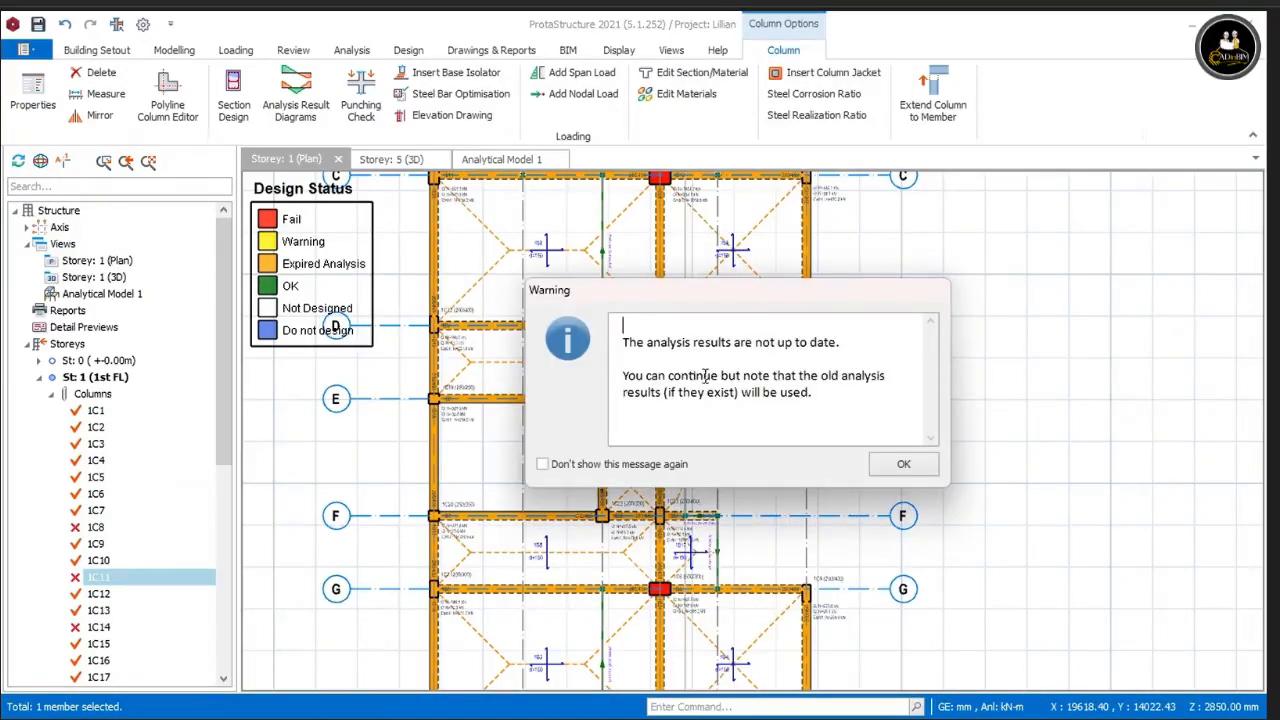
pyautogui.click(924, 466)
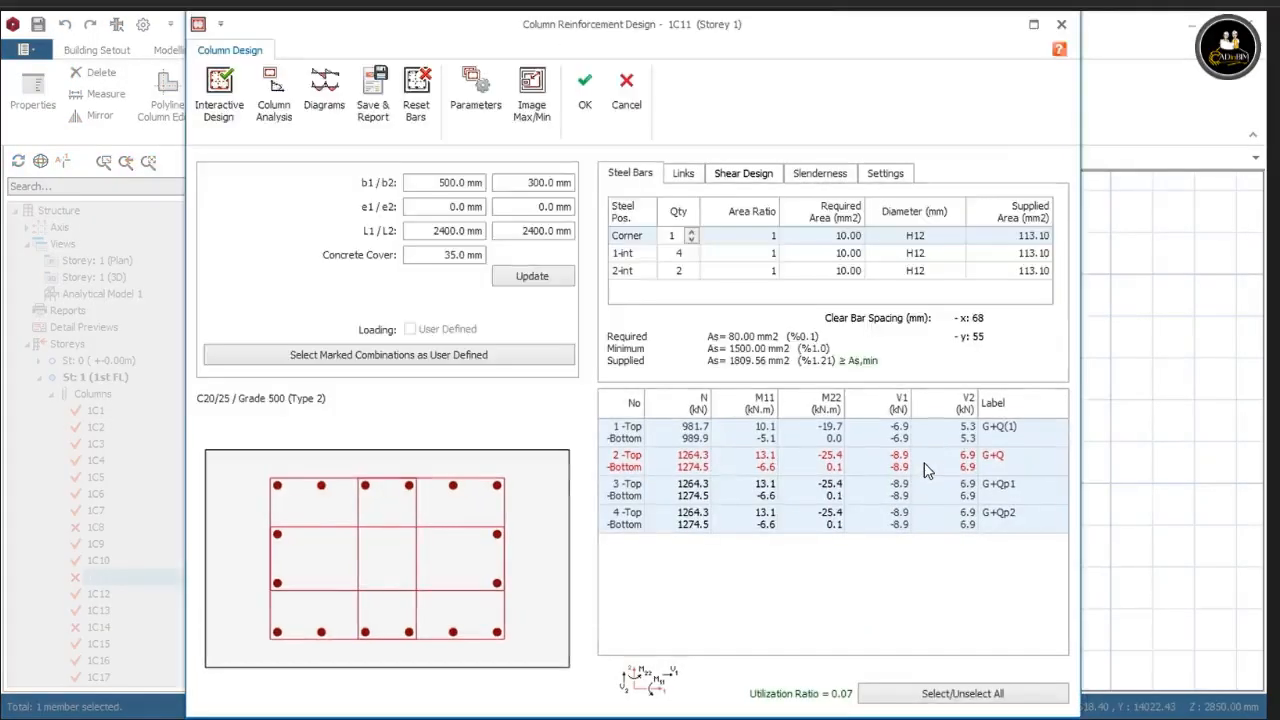
pyautogui.click(626, 90)
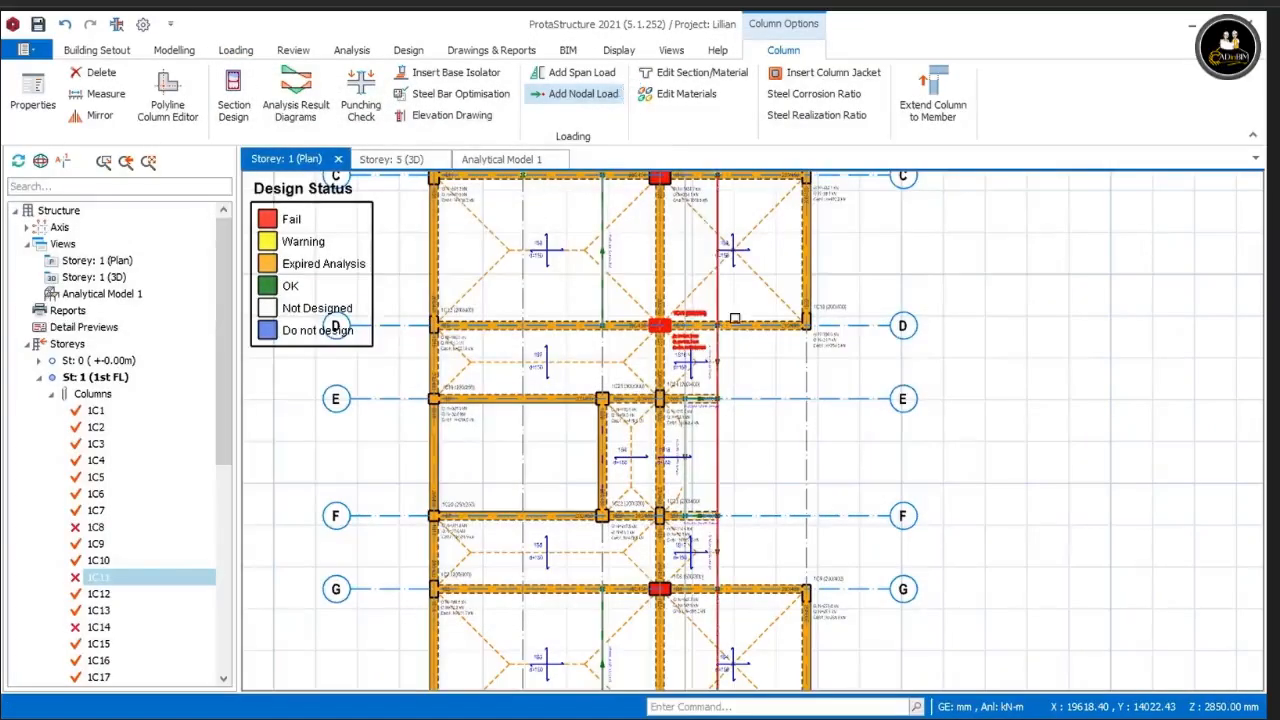
pyautogui.moveTo(700, 339)
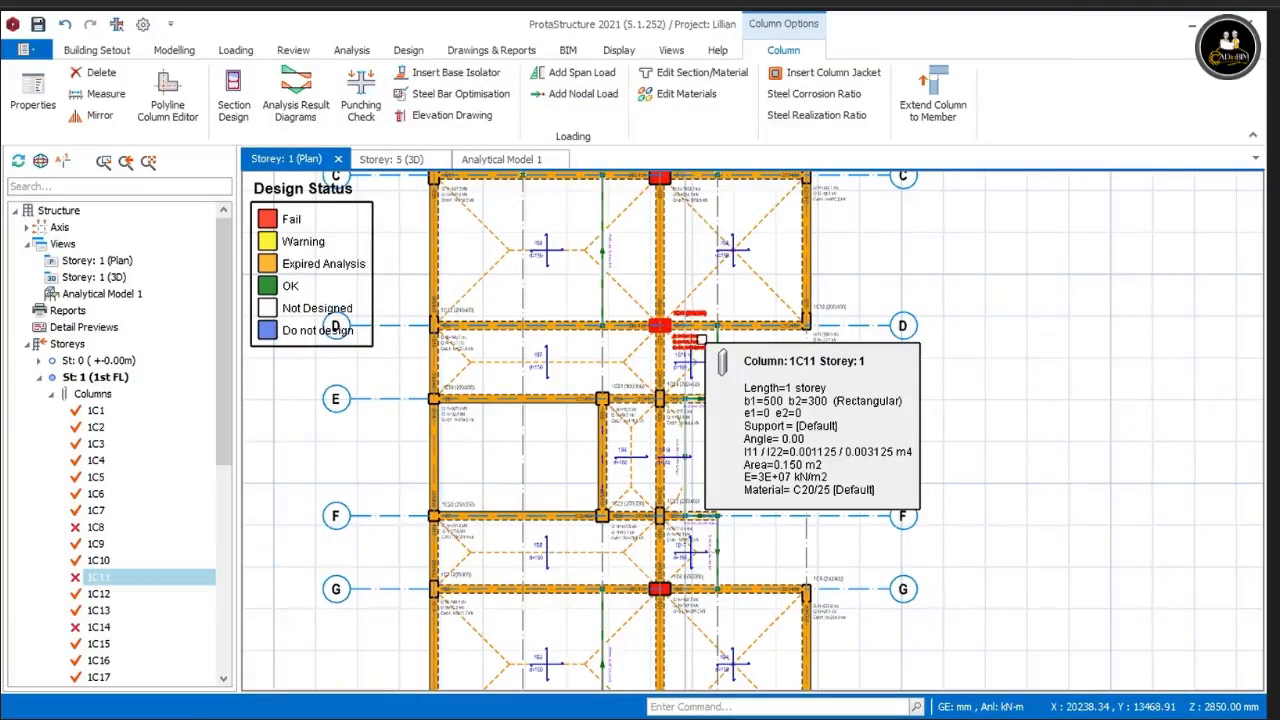
# Step: Review the default materials and the concrete column rebar diameters in the building analysis setup, and close it without changing them
pyautogui.scroll(-3, 907, 426)
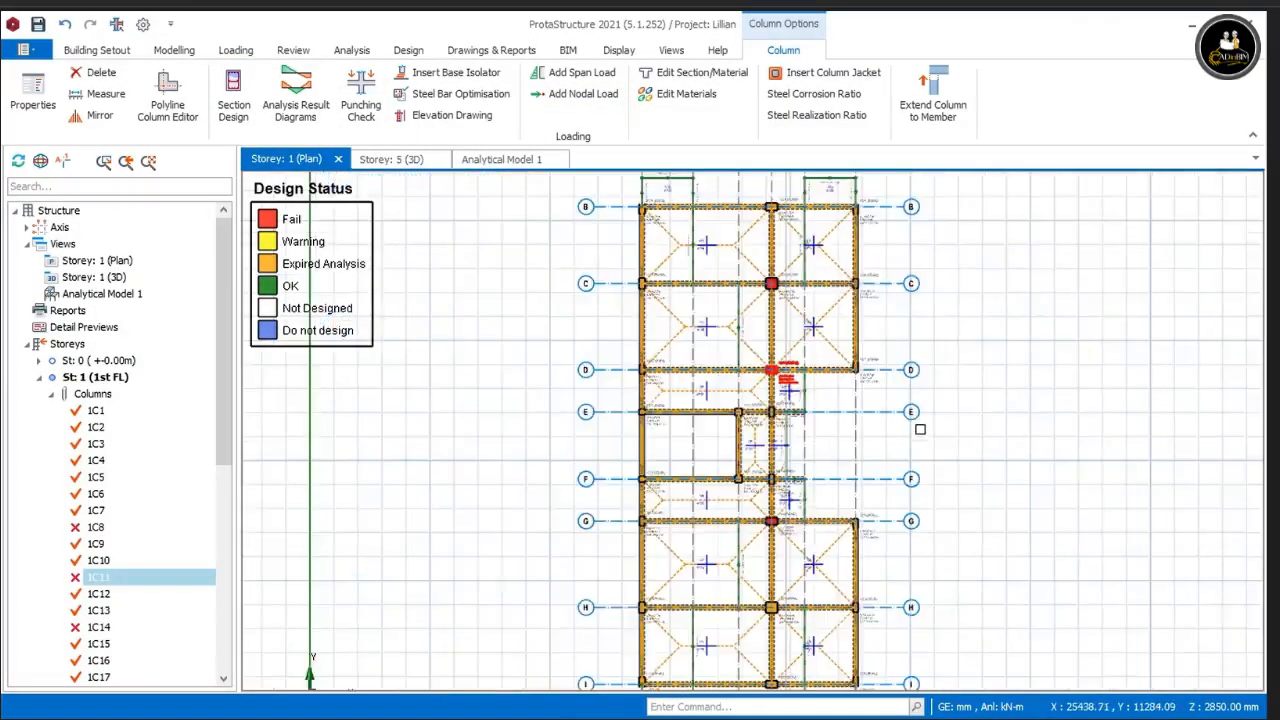
pyautogui.scroll(1, 903, 380)
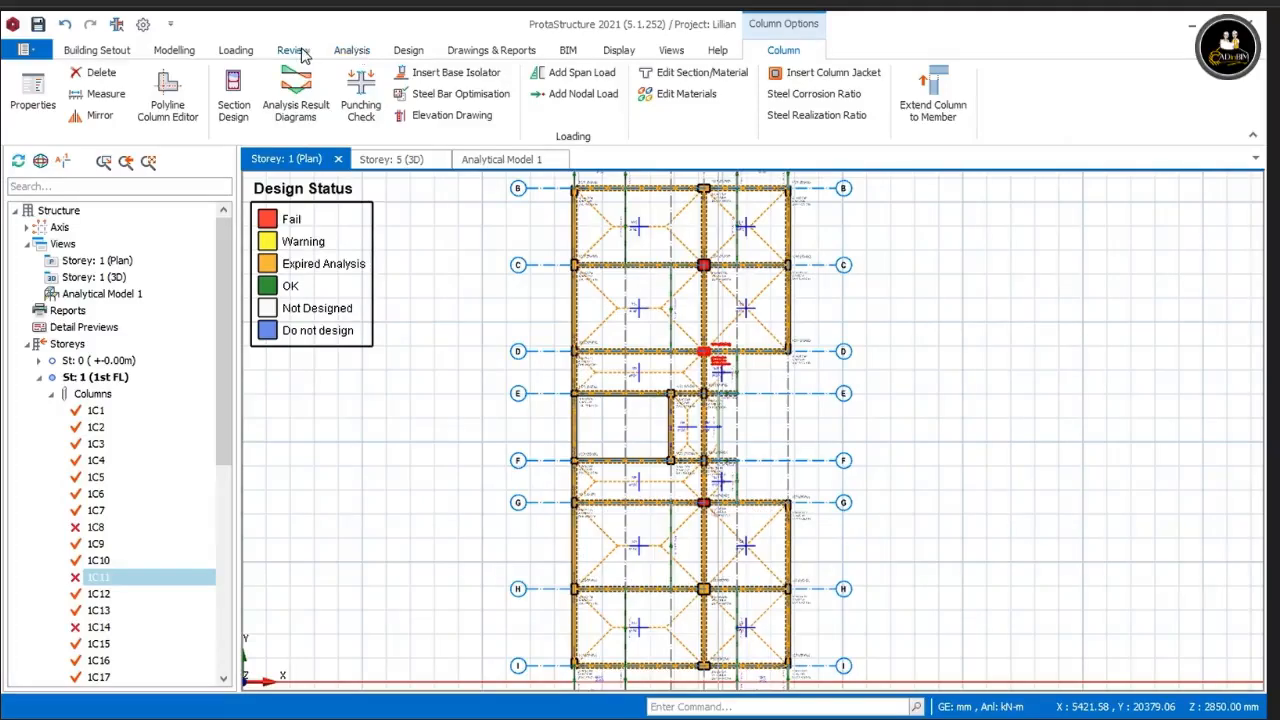
pyautogui.click(410, 51)
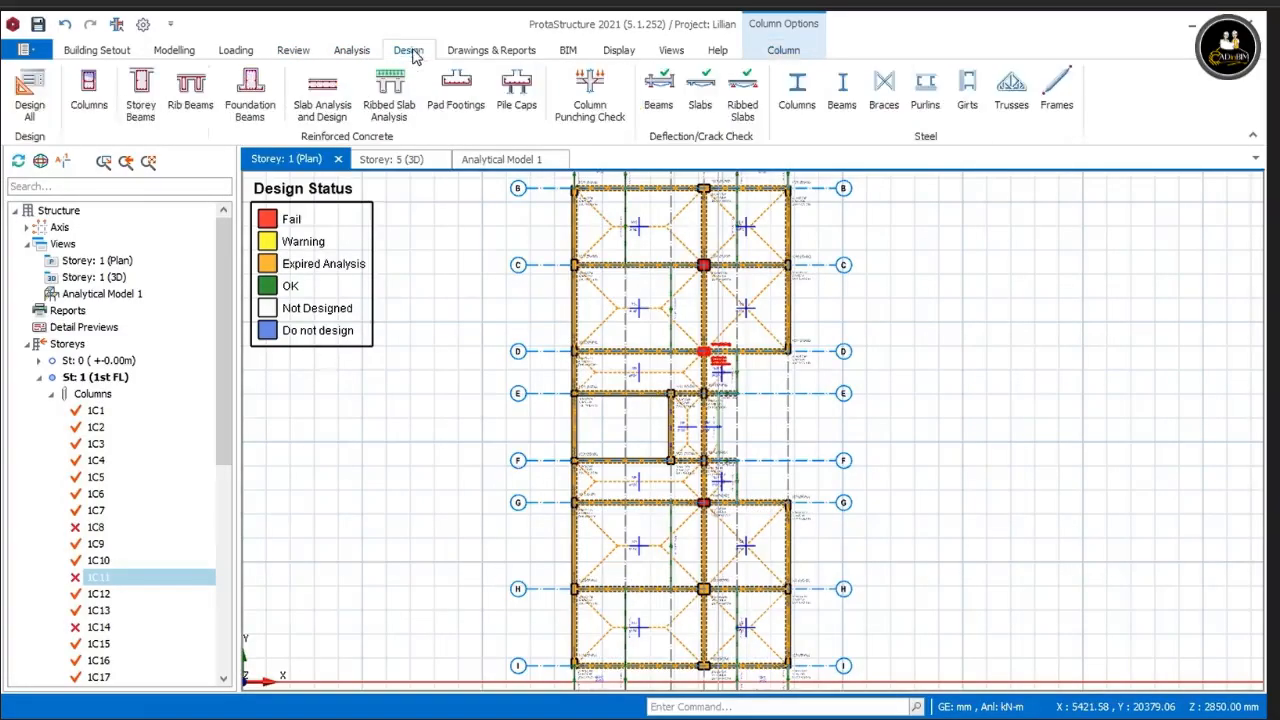
pyautogui.click(294, 52)
pyautogui.click(340, 51)
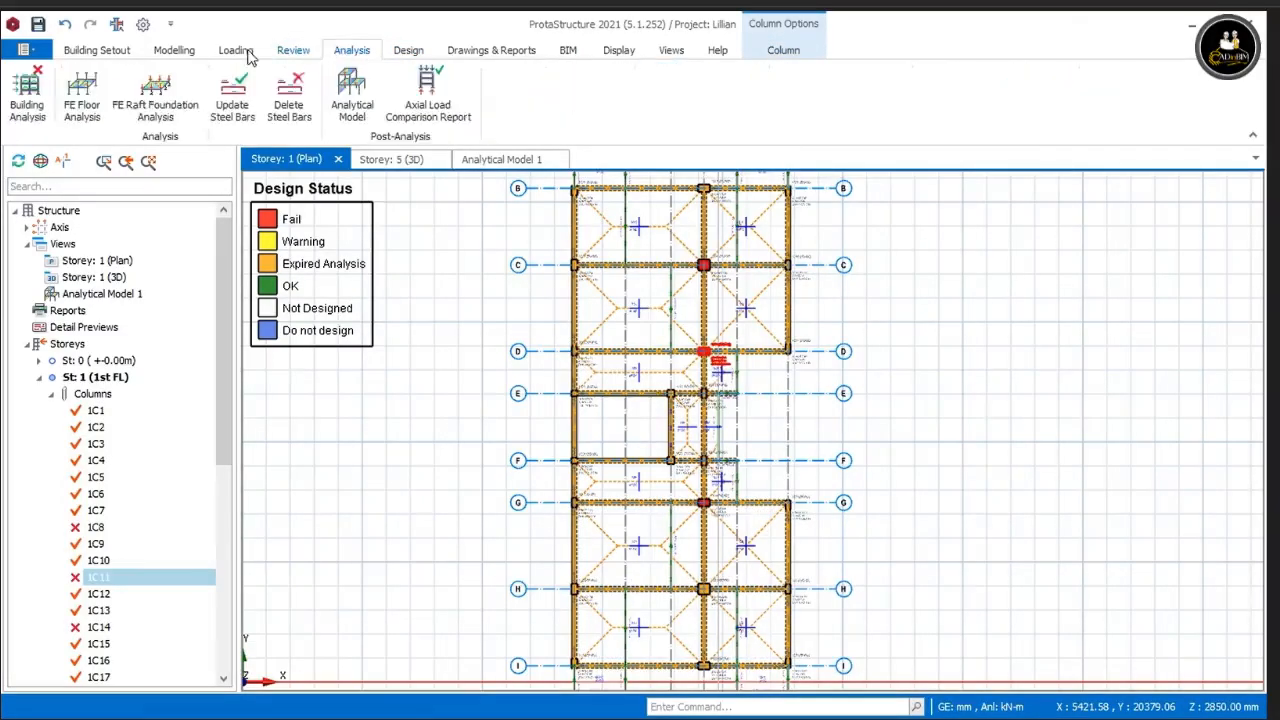
pyautogui.click(30, 100)
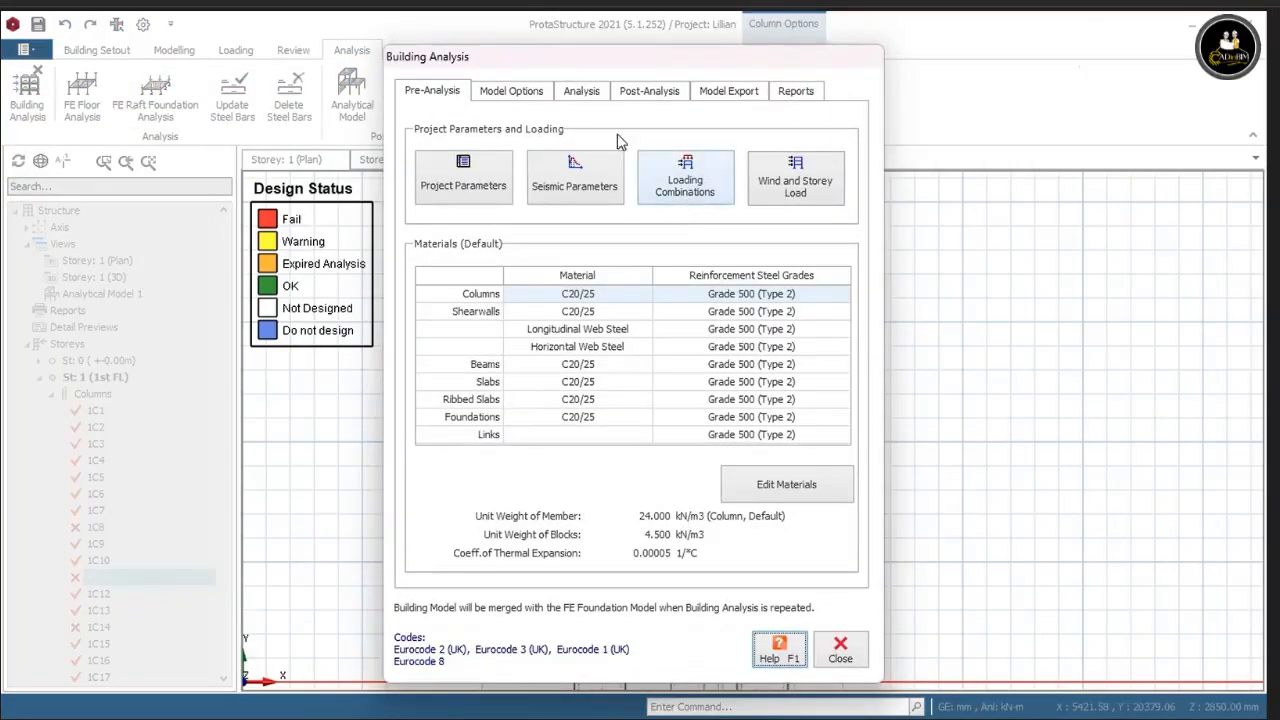
pyautogui.click(760, 480)
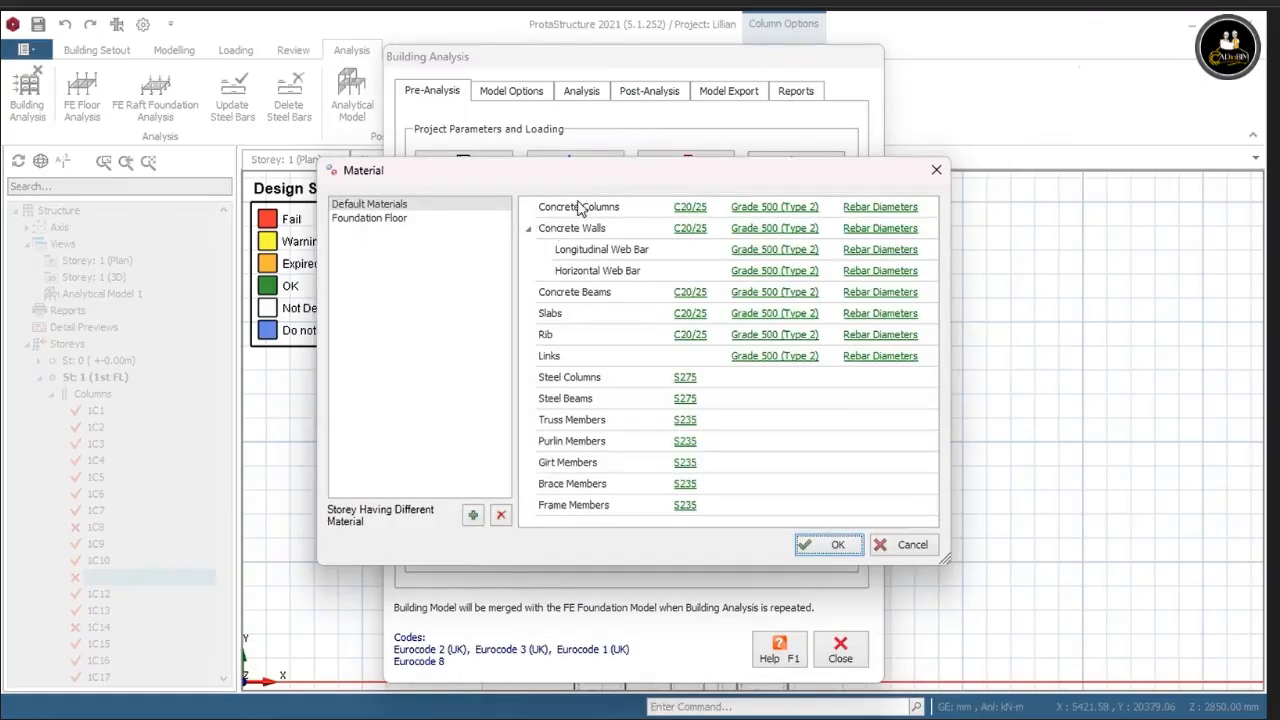
pyautogui.click(879, 278)
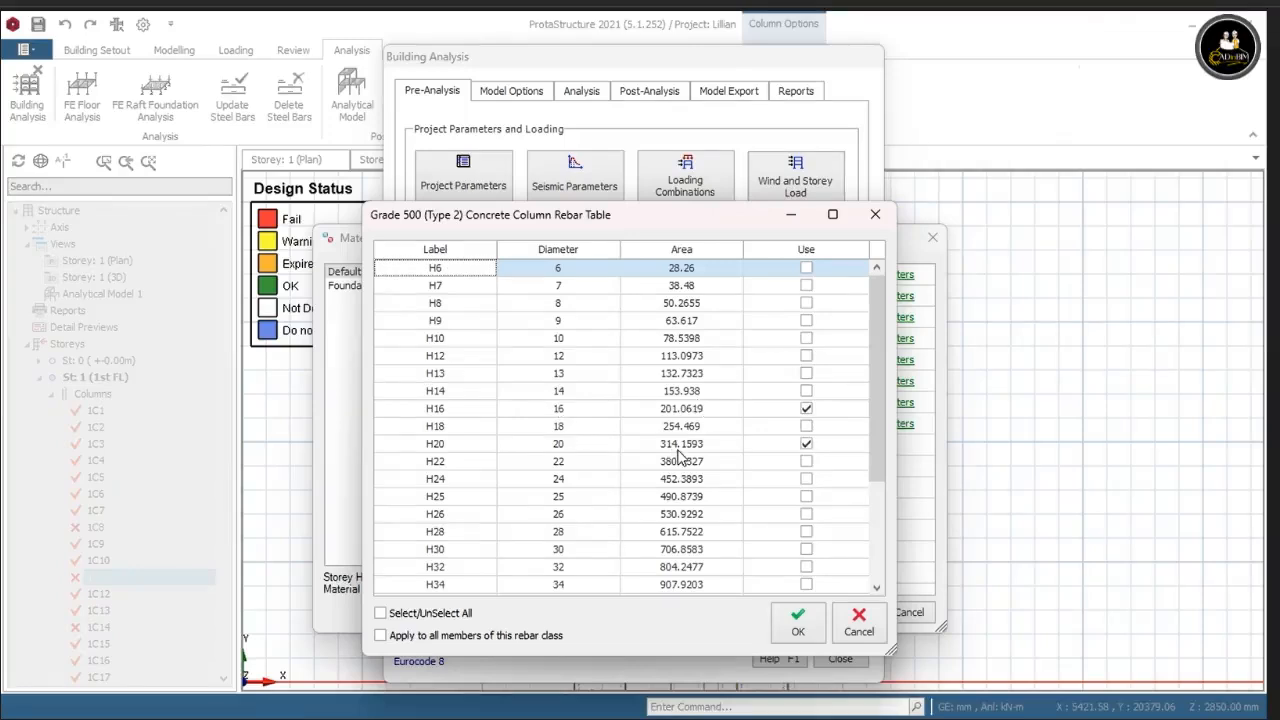
pyautogui.moveTo(712, 218); pyautogui.dragTo(712, 244)
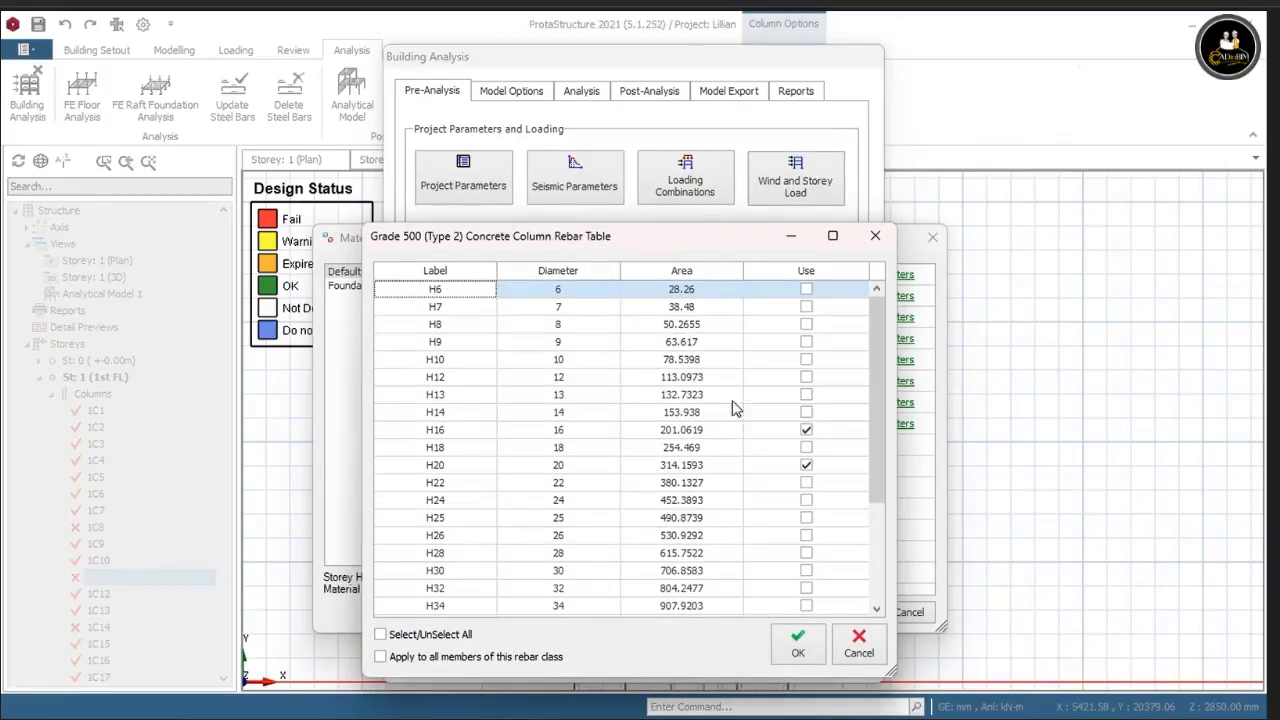
pyautogui.click(813, 645)
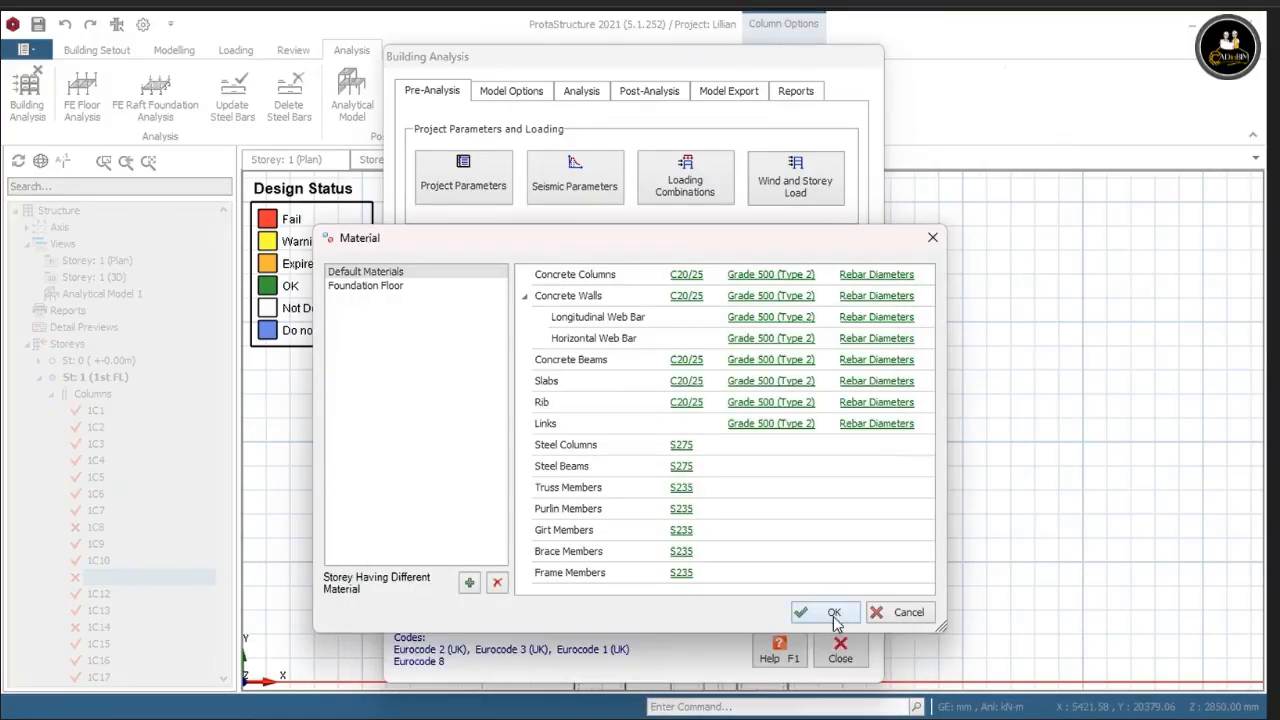
pyautogui.click(834, 619)
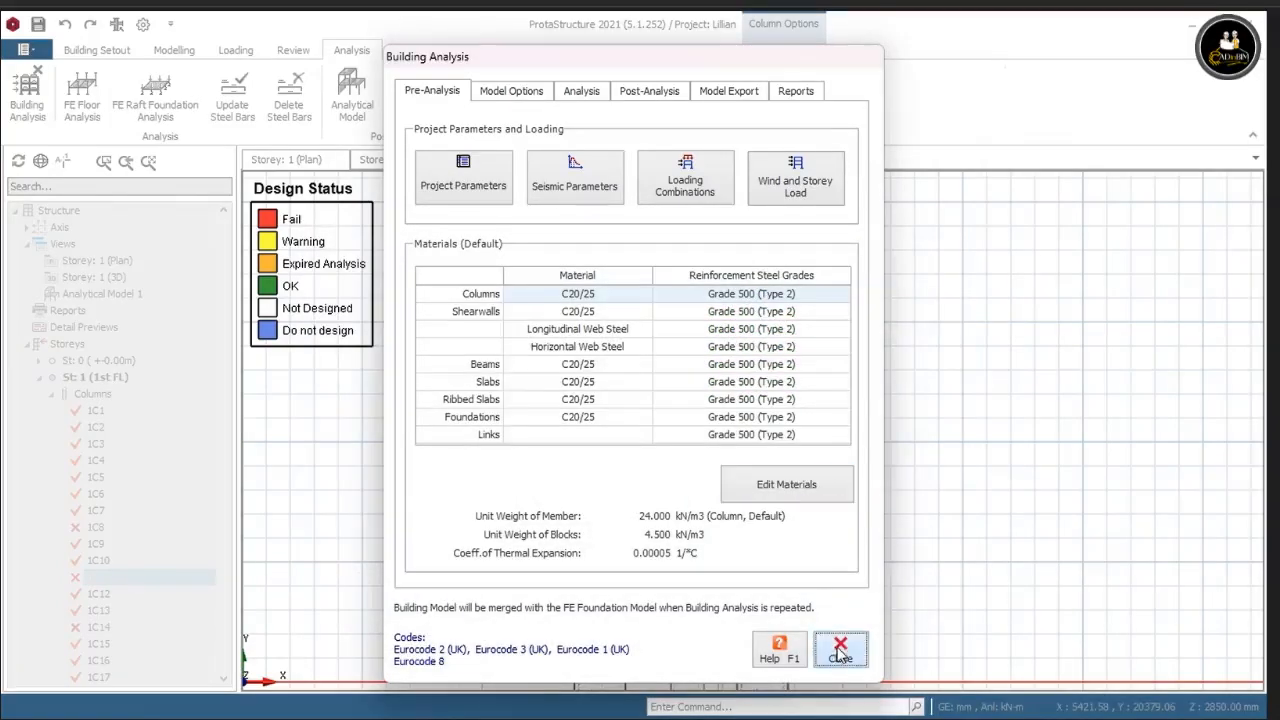
pyautogui.click(842, 647)
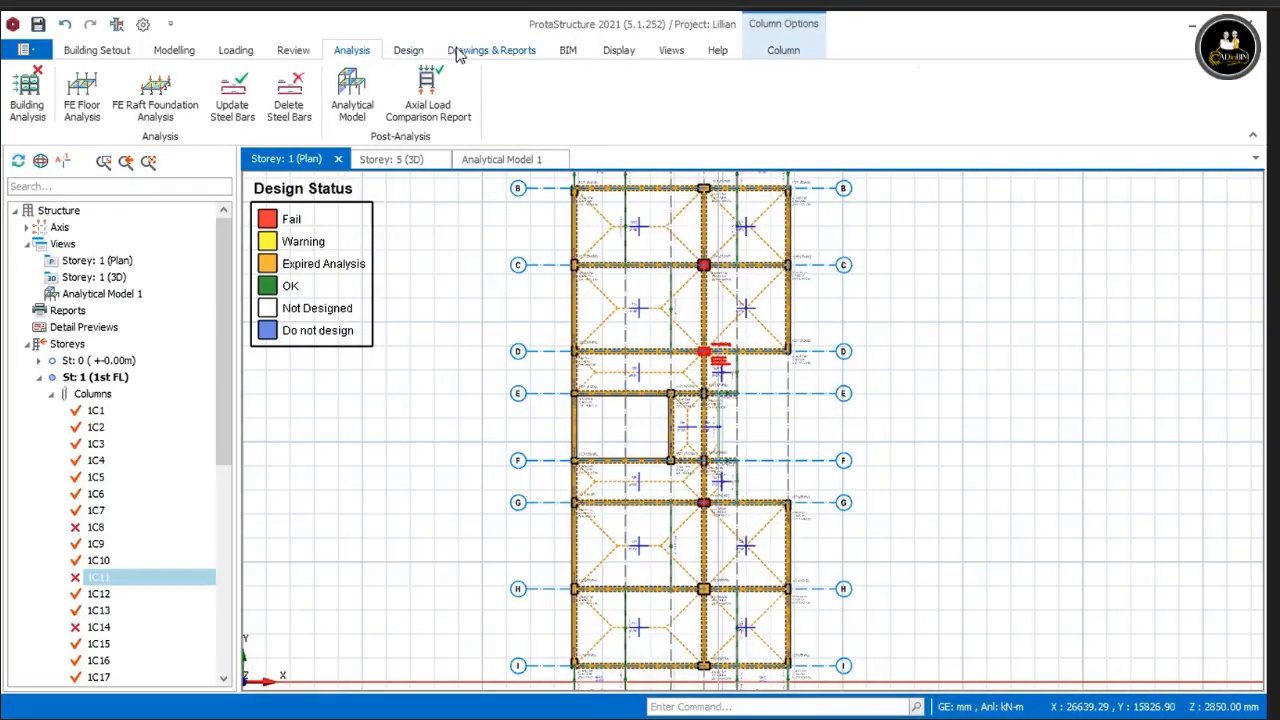
# Step: Review the longitudinal bar size, spacing and cover settings for columns and shearwalls in the Settings Center, and close the options
pyautogui.click(100, 50)
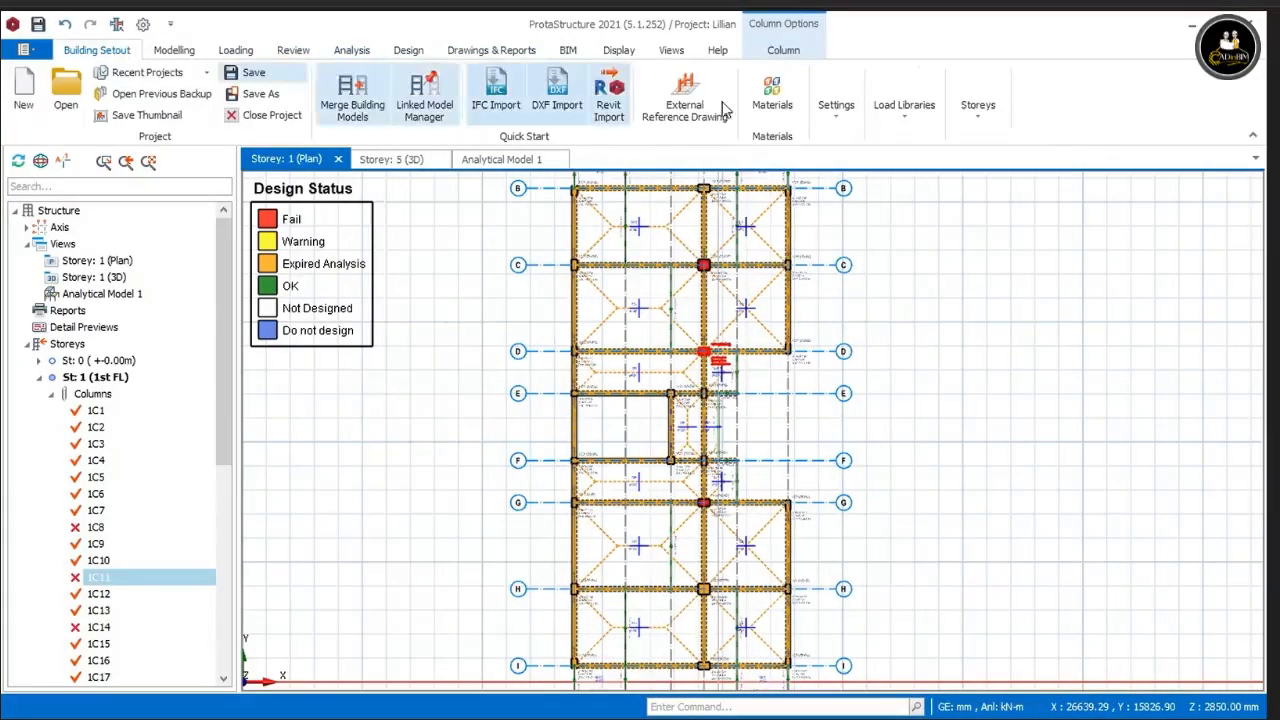
pyautogui.click(838, 122)
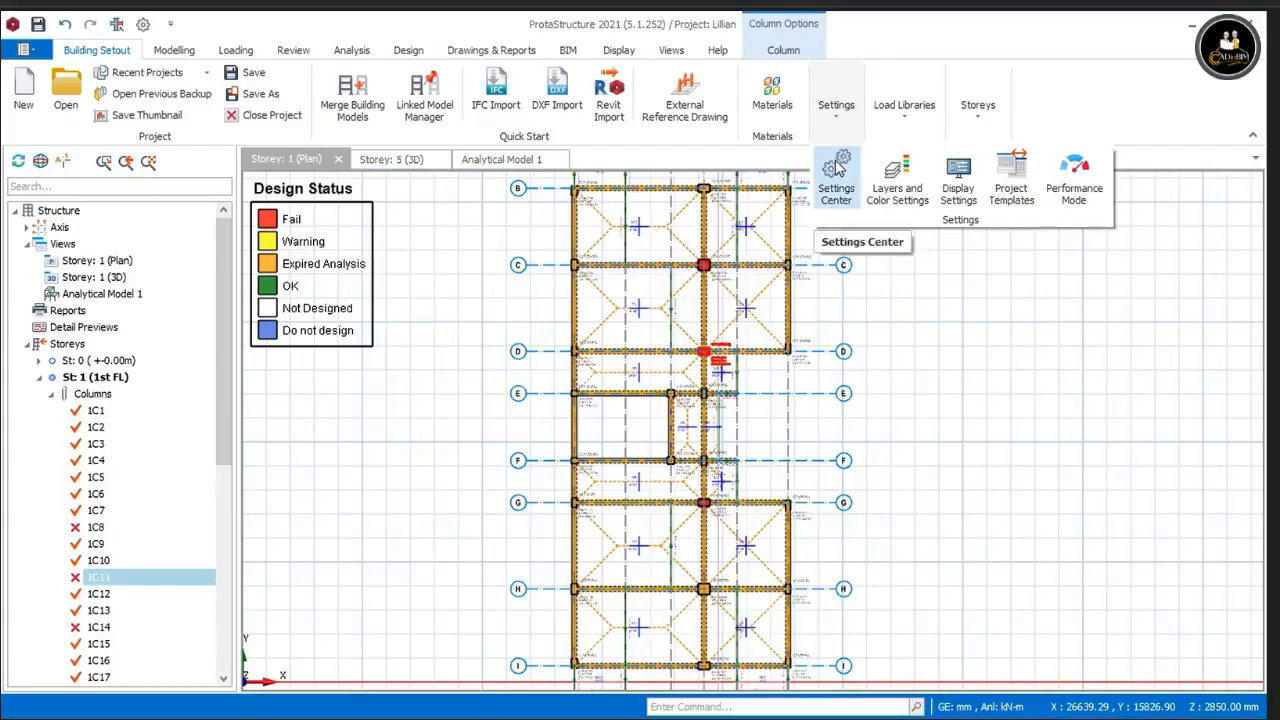
pyautogui.click(838, 168)
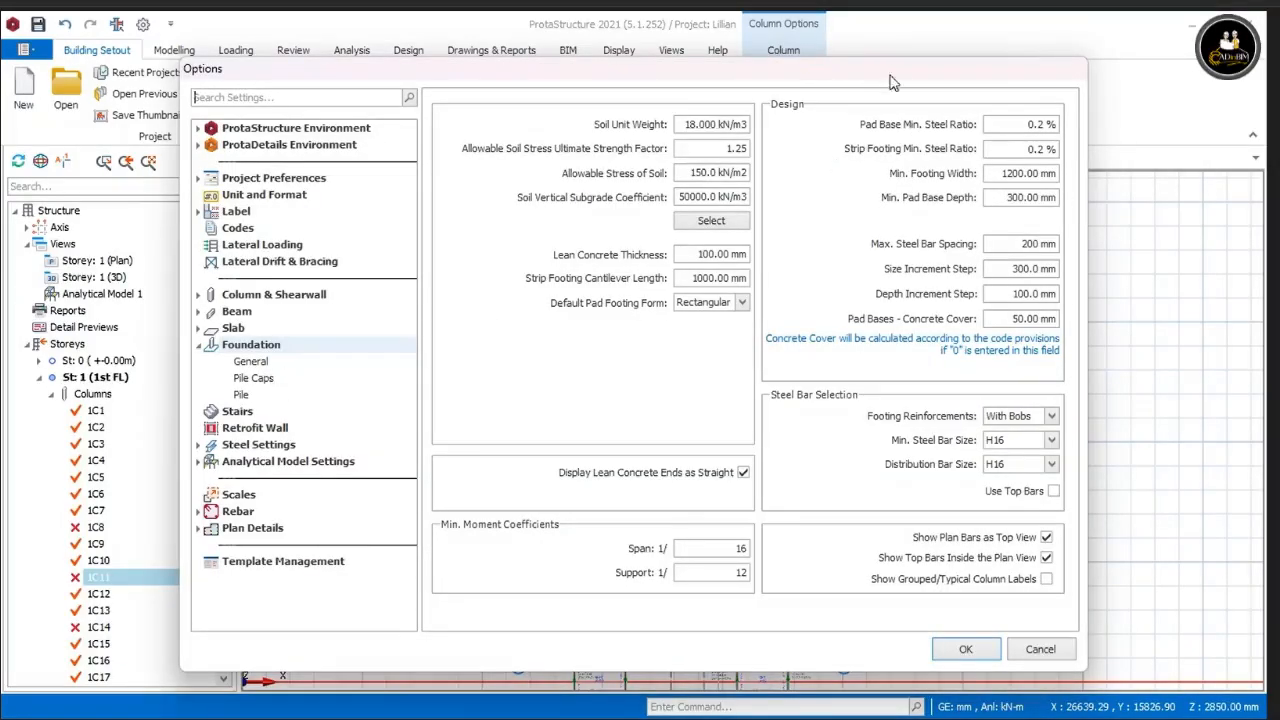
pyautogui.moveTo(894, 74); pyautogui.dragTo(901, 88)
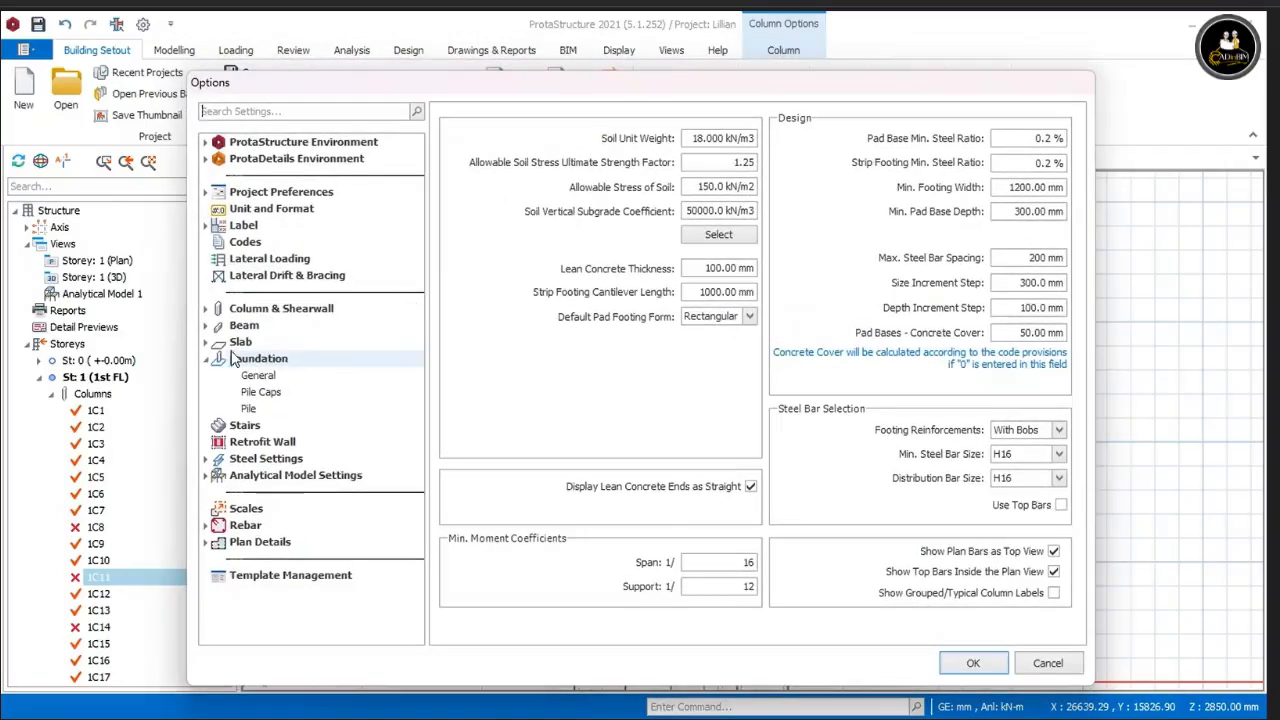
pyautogui.click(247, 314)
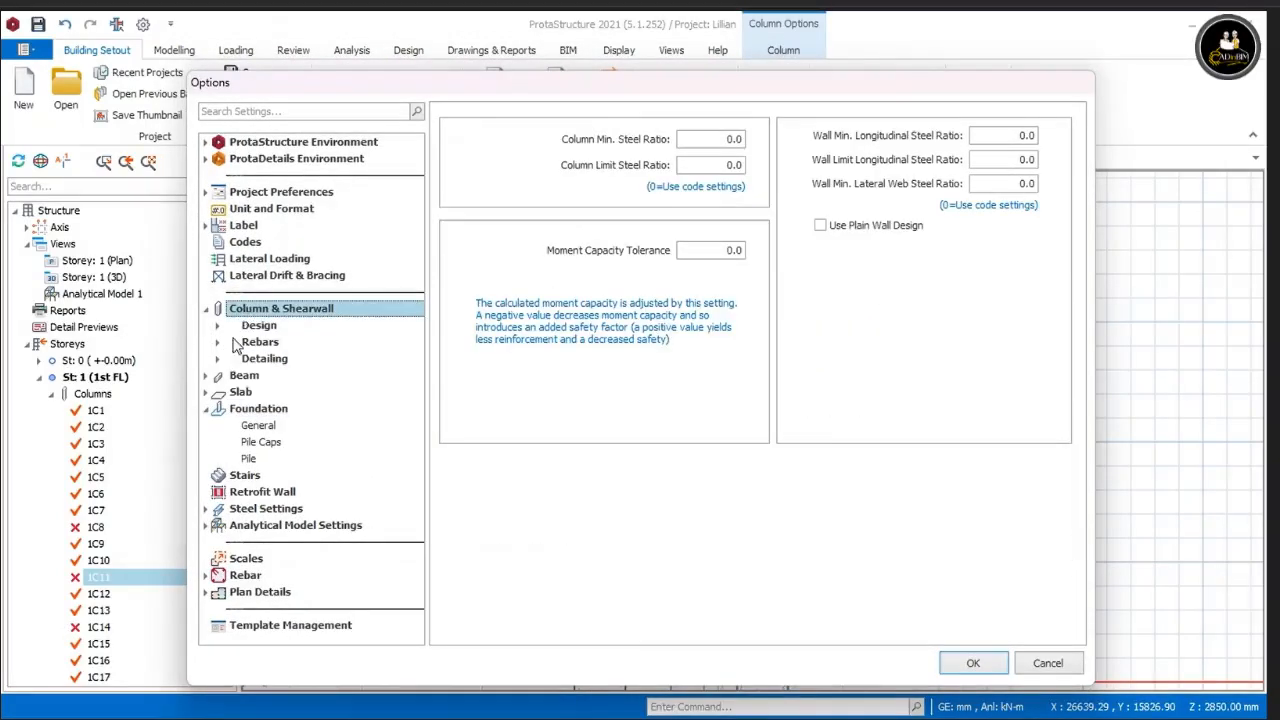
pyautogui.click(205, 408)
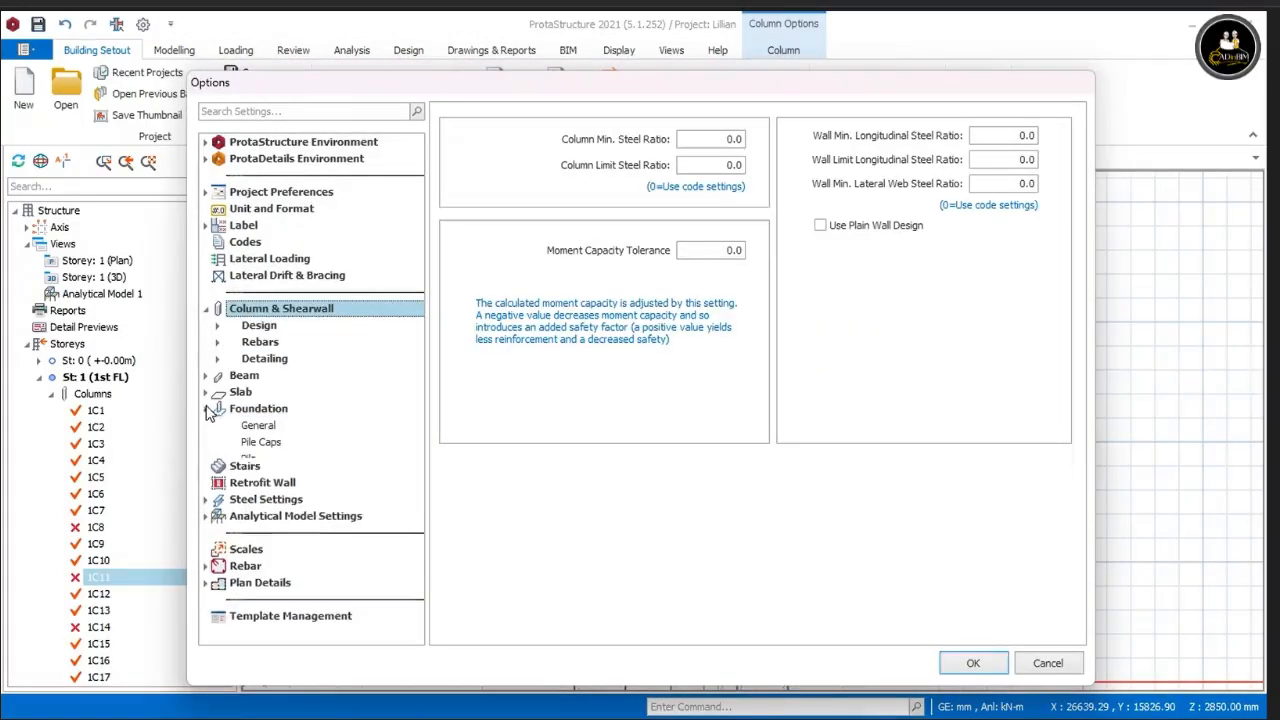
pyautogui.click(268, 343)
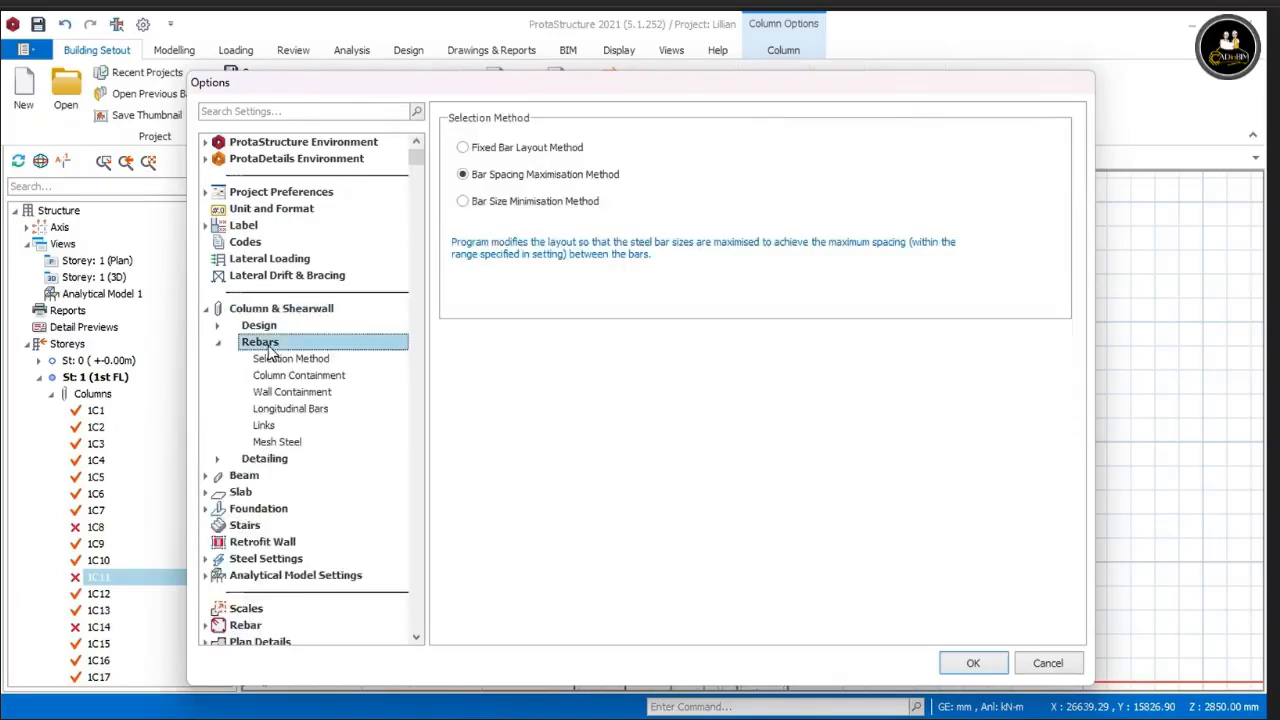
pyautogui.click(277, 410)
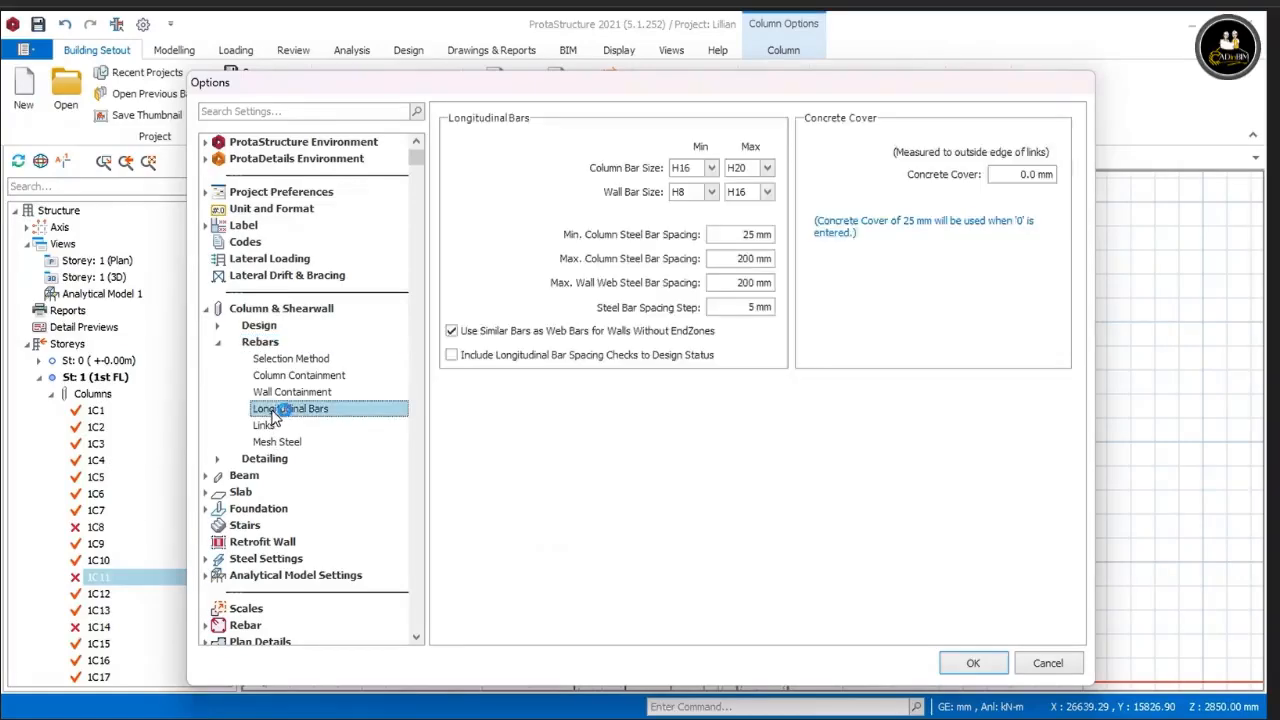
pyautogui.moveTo(841, 88); pyautogui.dragTo(845, 202)
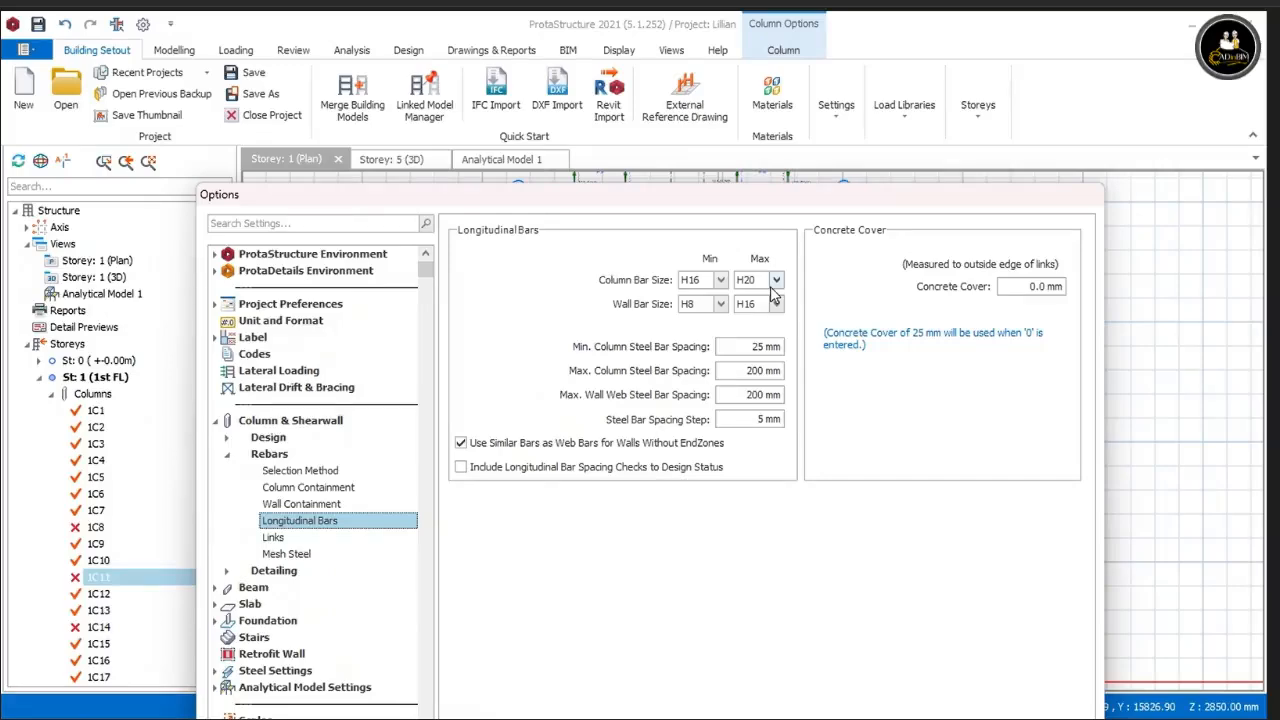
pyautogui.moveTo(800, 200); pyautogui.dragTo(802, 53)
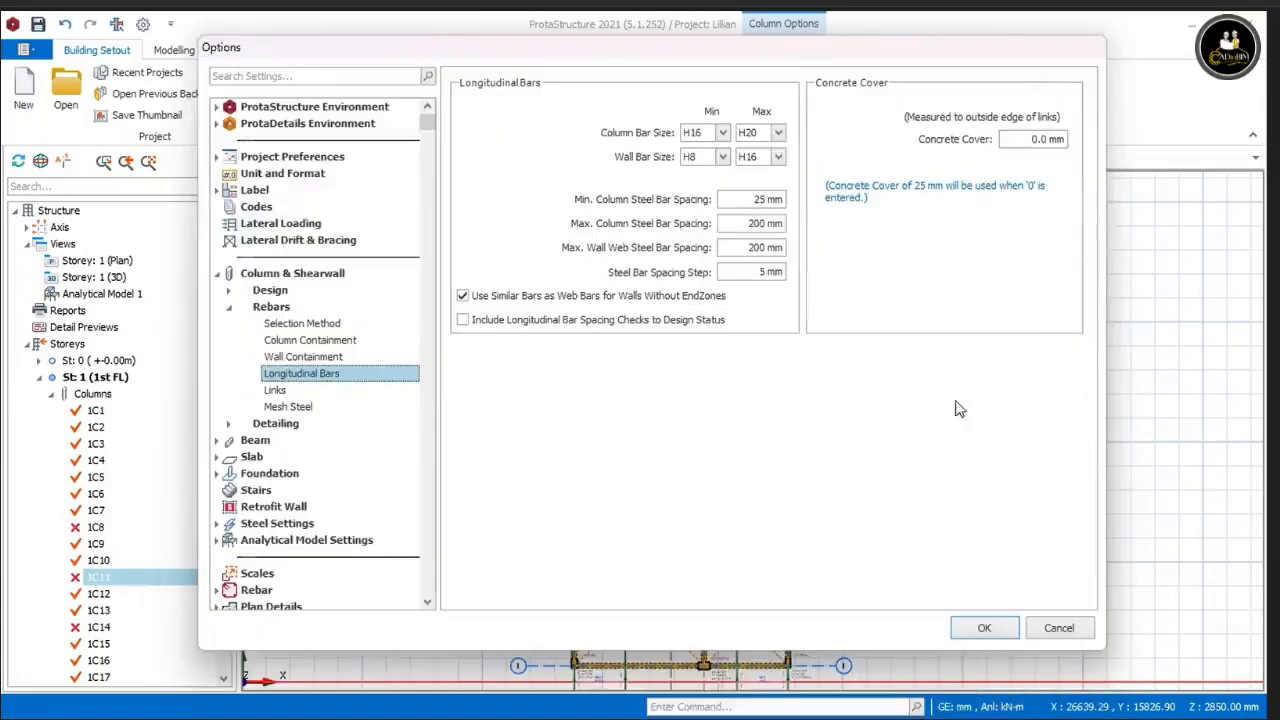
pyautogui.click(988, 626)
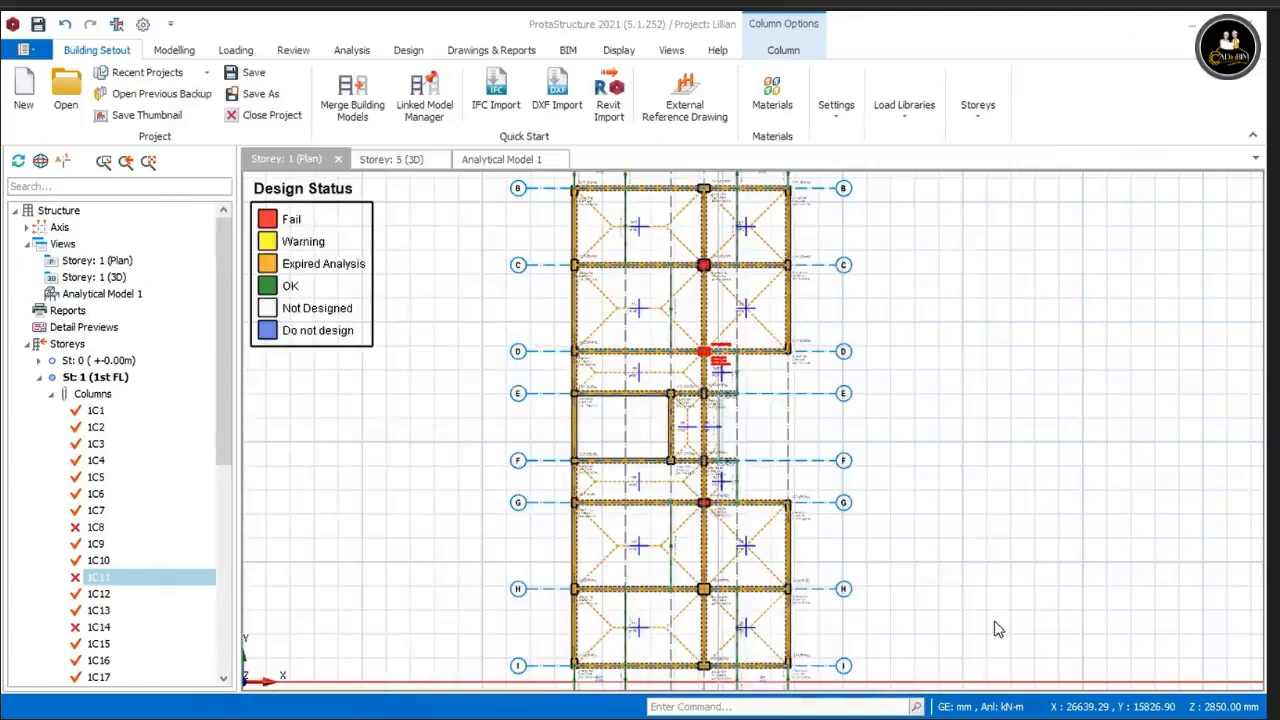
# Step: Run the building analysis with column/wall and beam reinforcement design, re-selecting bars for both, and close the analysis windows
pyautogui.click(354, 52)
pyautogui.click(27, 95)
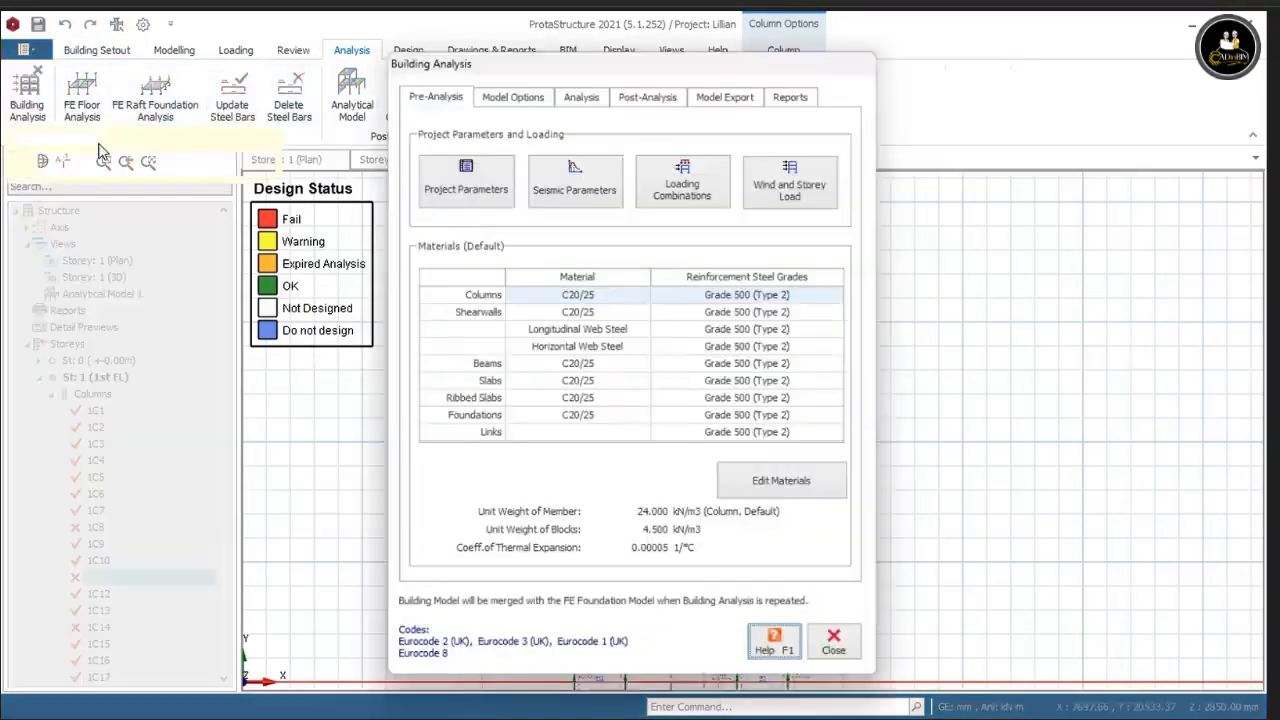
pyautogui.click(586, 95)
pyautogui.click(591, 217)
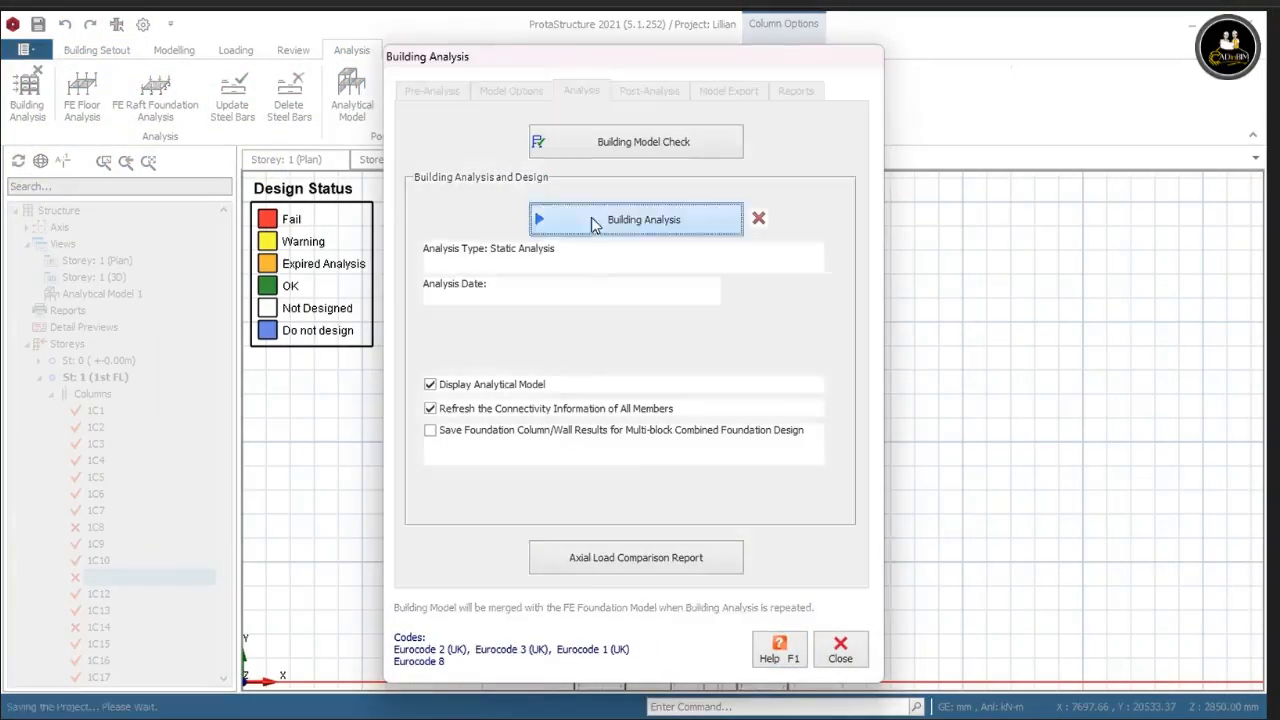
pyautogui.click(482, 304)
pyautogui.click(475, 325)
pyautogui.click(750, 302)
pyautogui.click(750, 326)
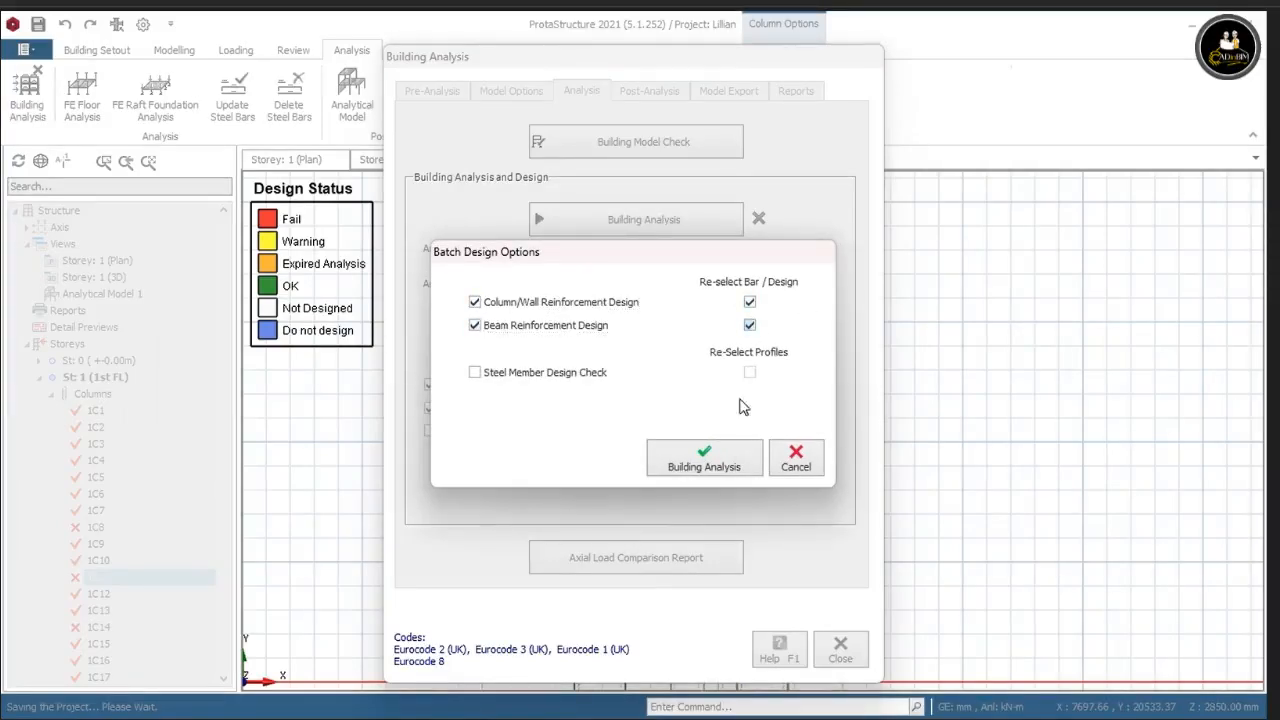
pyautogui.click(718, 459)
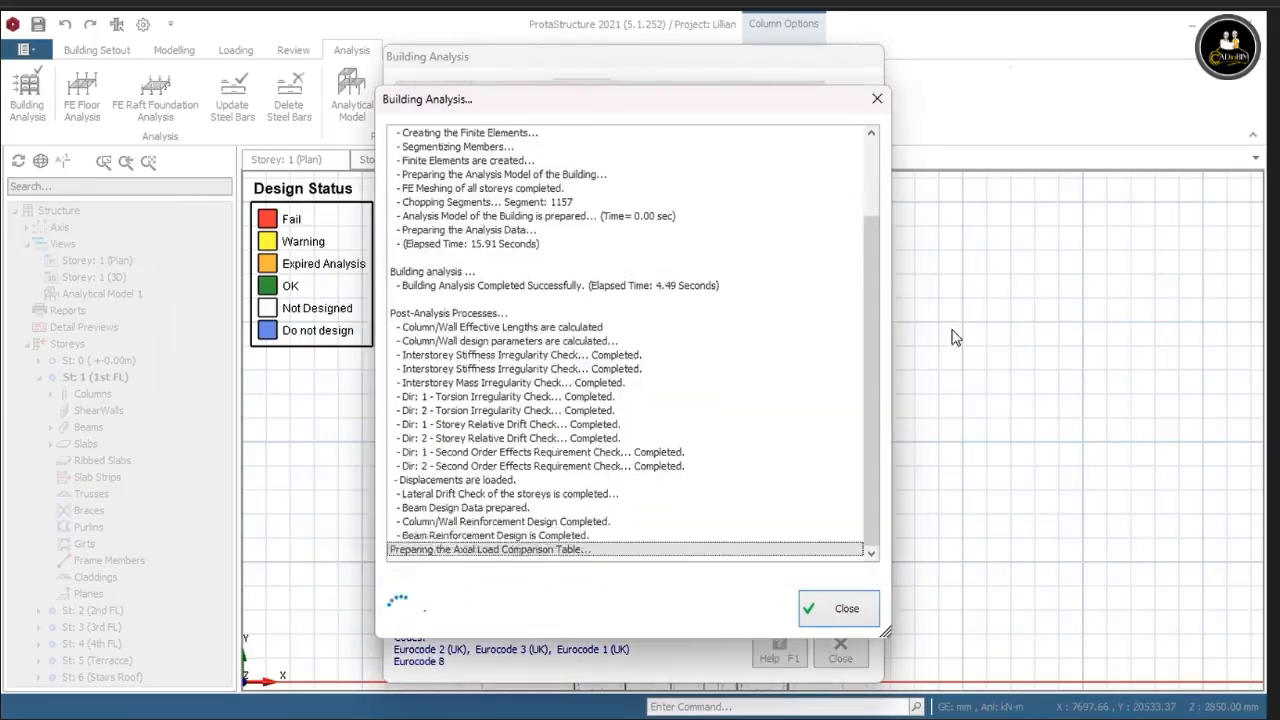
pyautogui.click(864, 523)
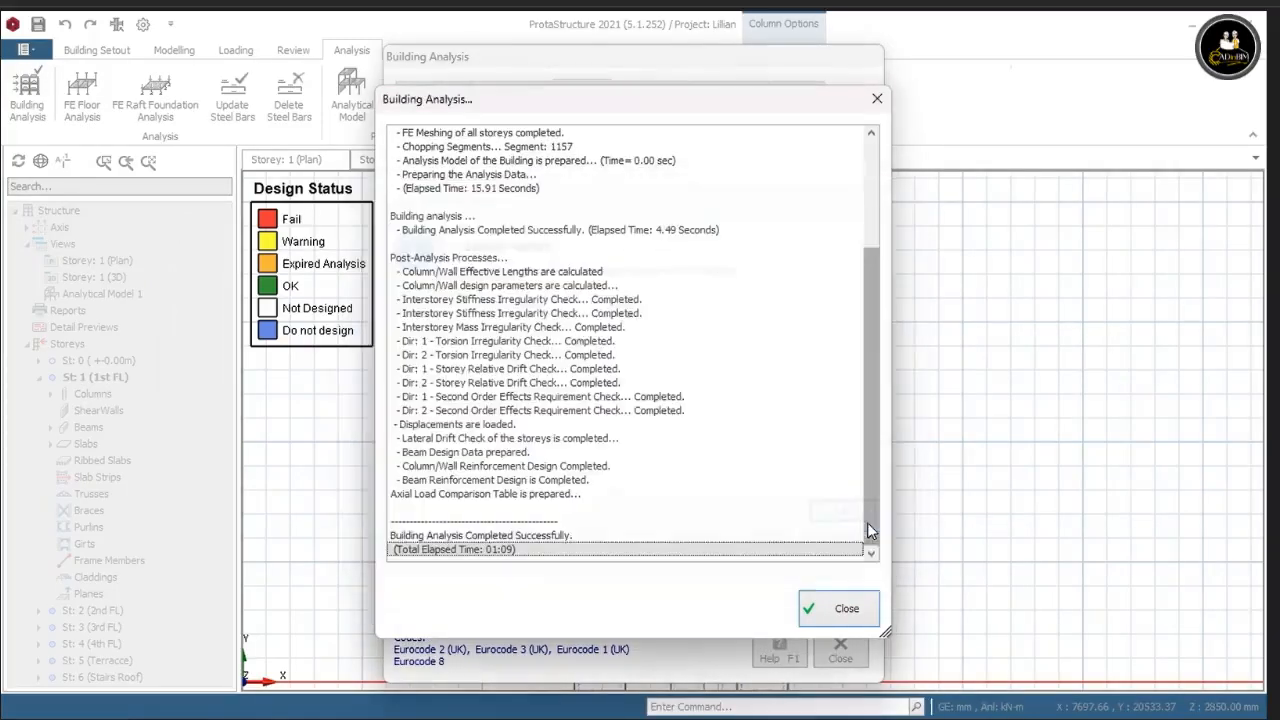
pyautogui.click(847, 609)
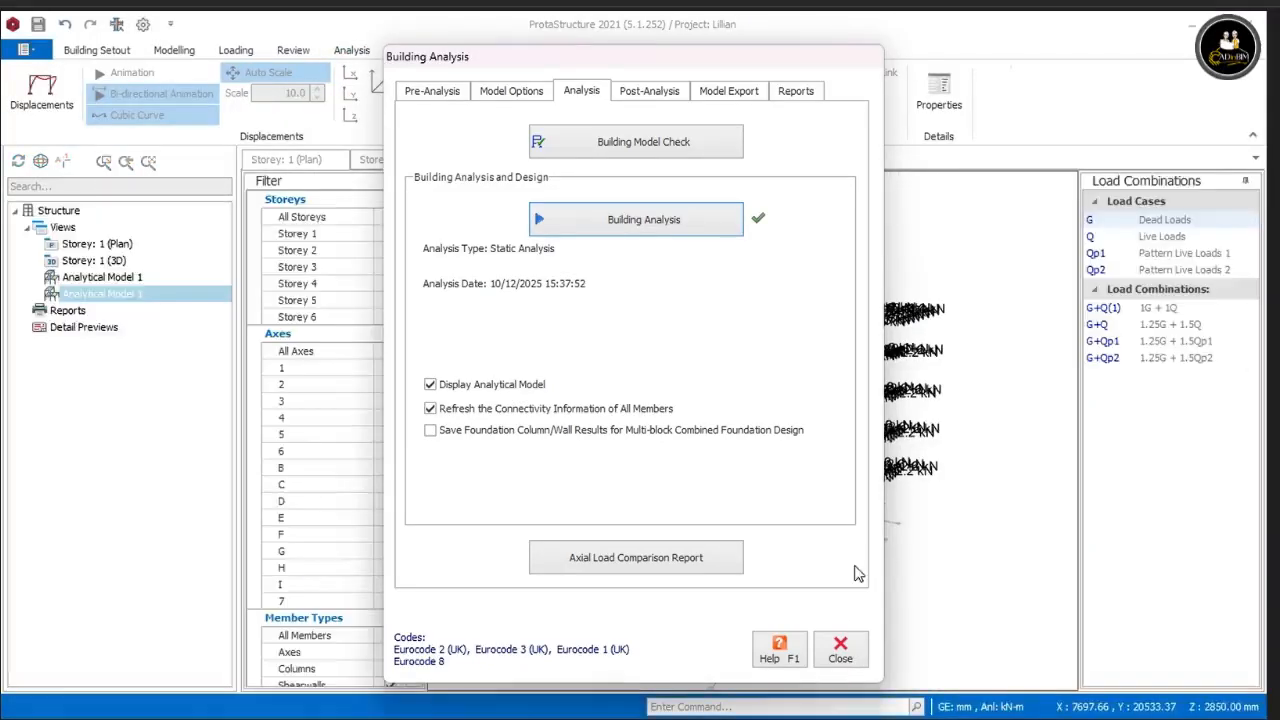
pyautogui.click(841, 650)
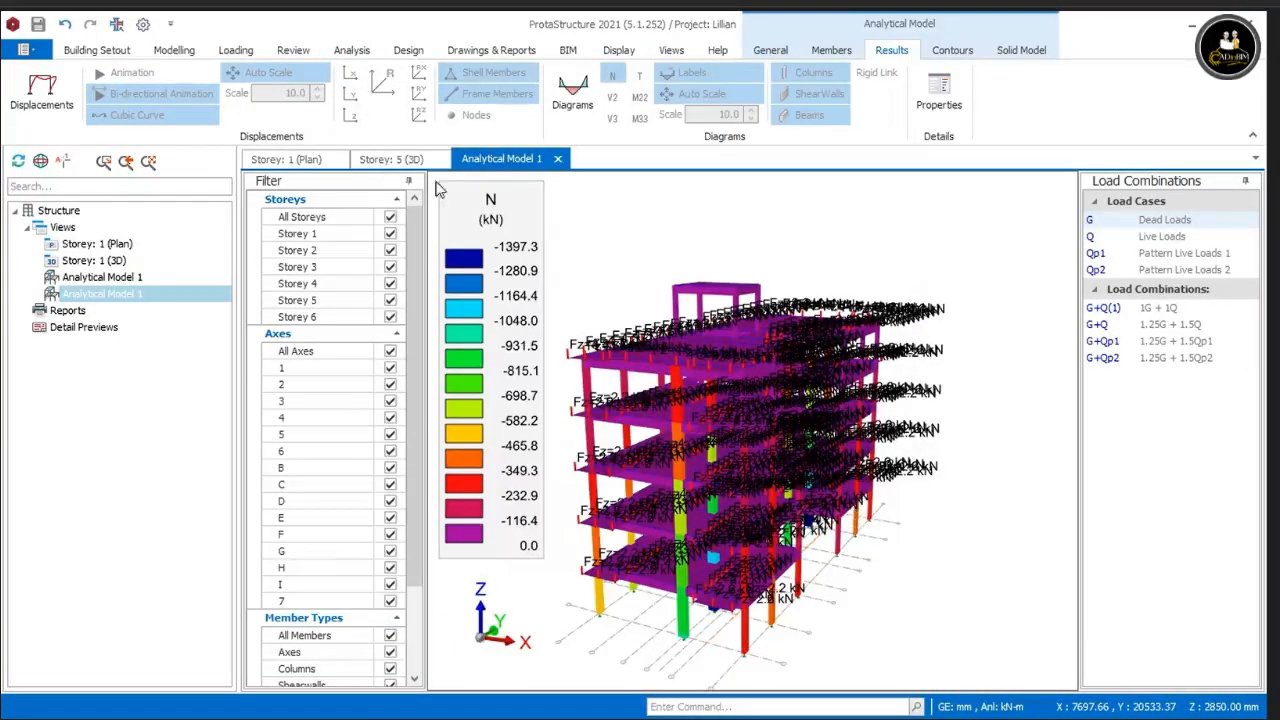
# Step: Examine the design status of the columns and beams on every storey in the Storey 5 3D view
pyautogui.click(370, 161)
pyautogui.moveTo(330, 500)
pyautogui.mouseDown(button='middle')
pyautogui.moveTo(371, 486)
pyautogui.moveTo(390, 438)
pyautogui.moveTo(360, 486)
pyautogui.moveTo(343, 466)
pyautogui.moveTo(386, 443)
pyautogui.moveTo(402, 482)
pyautogui.moveTo(343, 494)
pyautogui.moveTo(314, 451)
pyautogui.moveTo(429, 529)
pyautogui.moveTo(377, 531)
pyautogui.moveTo(346, 471)
pyautogui.moveTo(360, 511)
pyautogui.moveTo(390, 517)
pyautogui.moveTo(369, 509)
pyautogui.moveTo(398, 500)
pyautogui.mouseUp(button='middle')
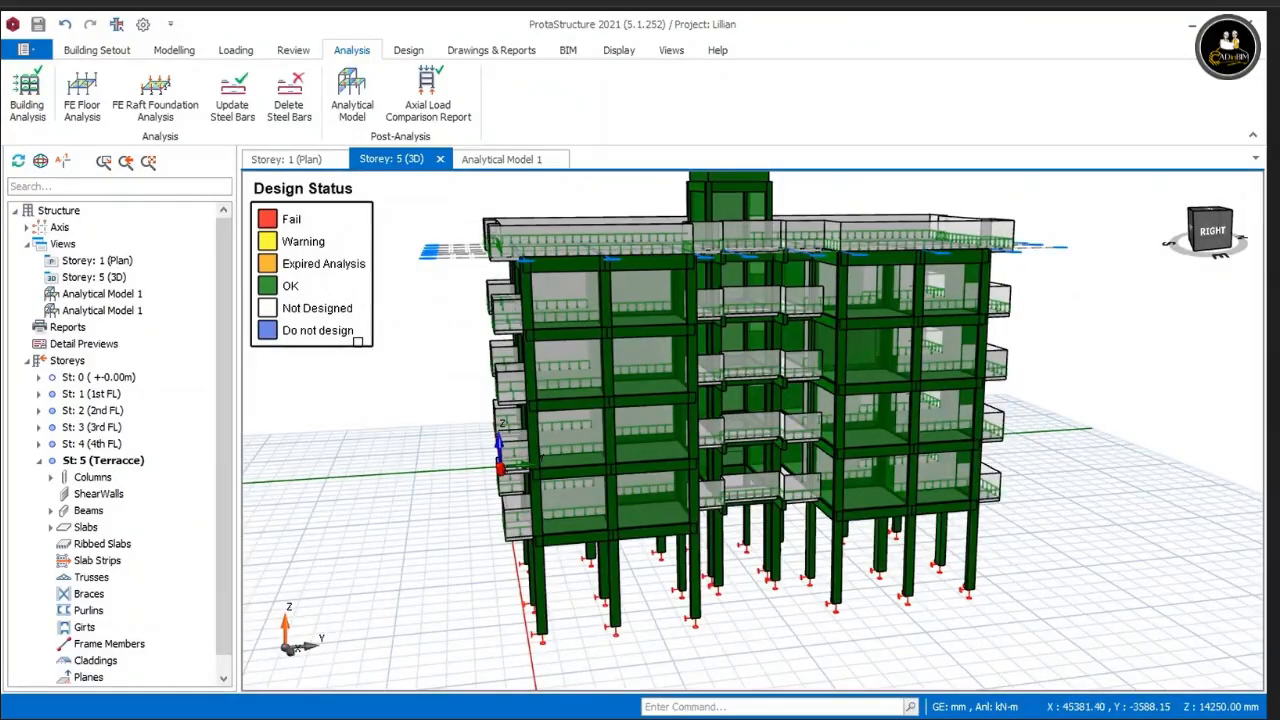
pyautogui.scroll(-1, 425, 455)
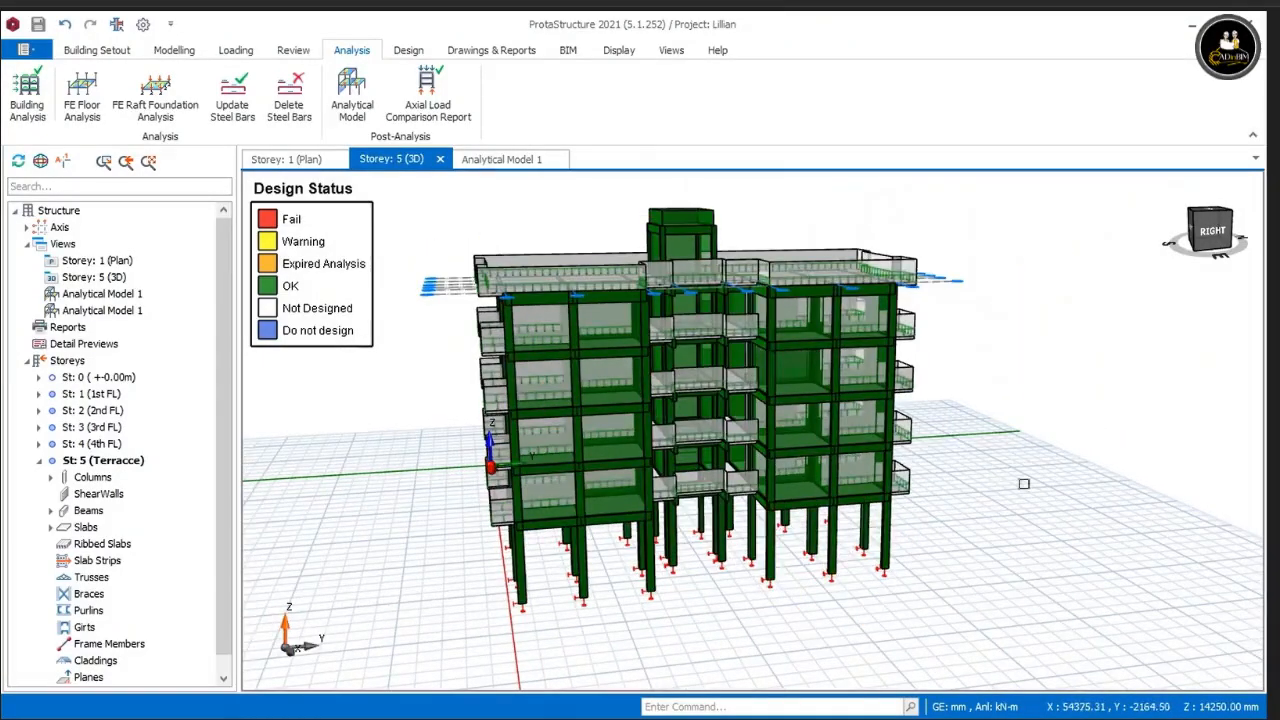
pyautogui.moveTo(1058, 452); pyautogui.dragTo(1112, 473, button='middle')
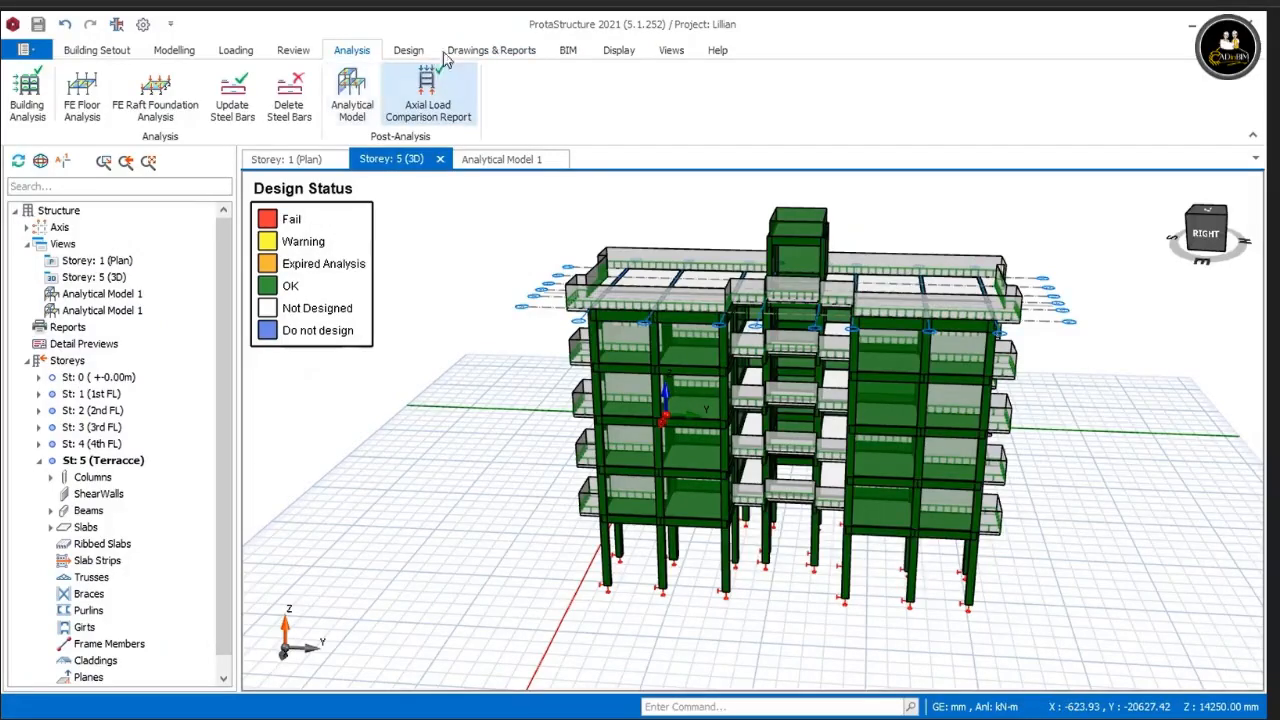
pyautogui.click(310, 56)
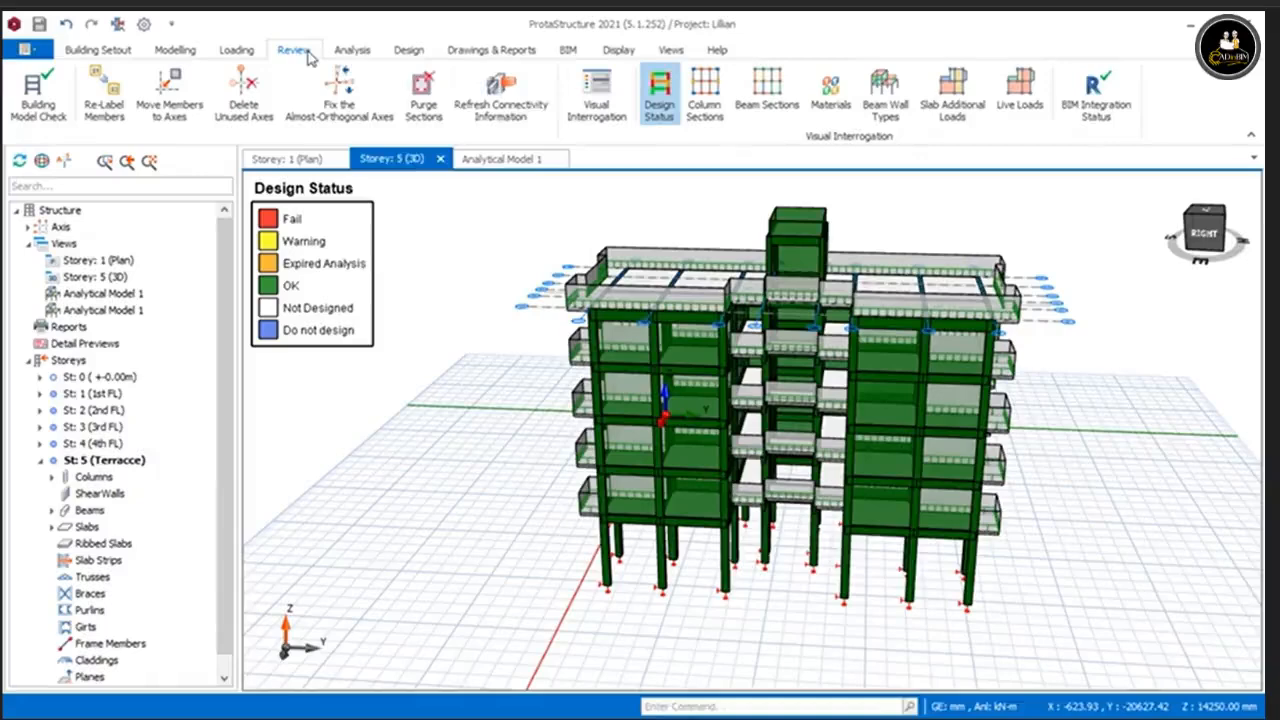
pyautogui.click(29, 362)
pyautogui.click(58, 362)
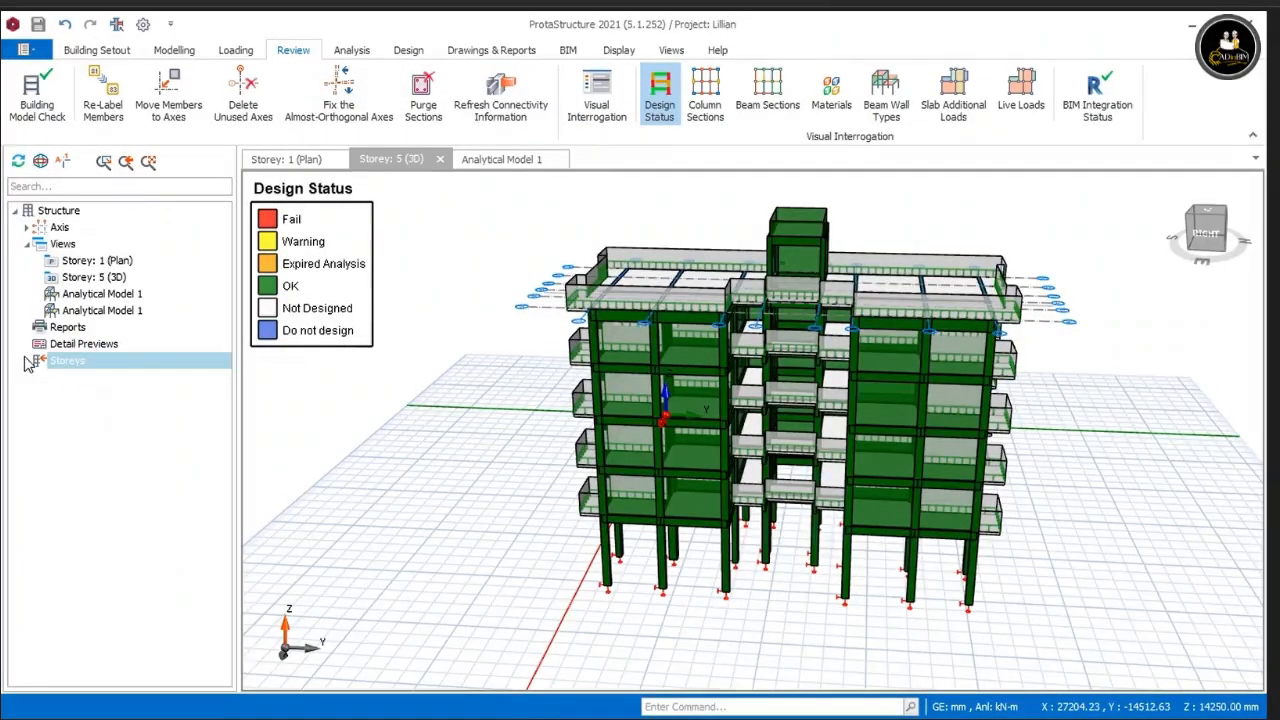
pyautogui.click(26, 364)
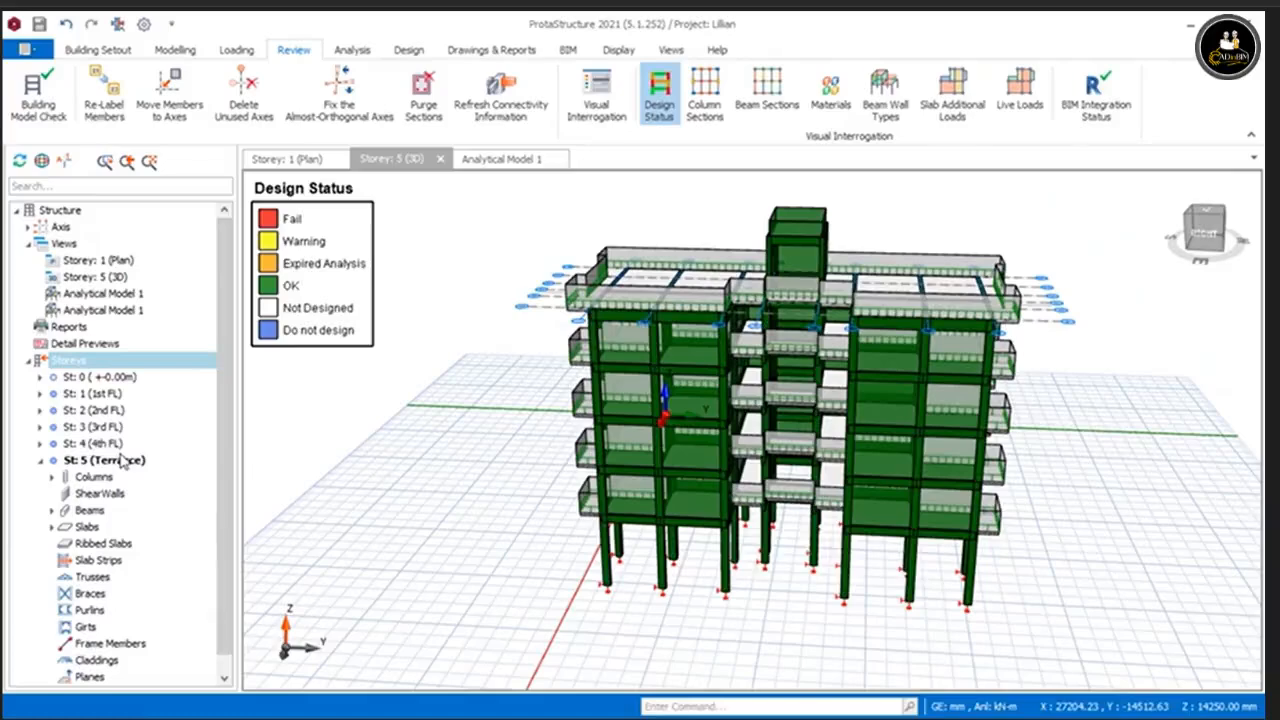
# Step: Open the RC column/wall design for Storey 1 only and resize its window so more of the column list fits
pyautogui.doubleClick(99, 395)
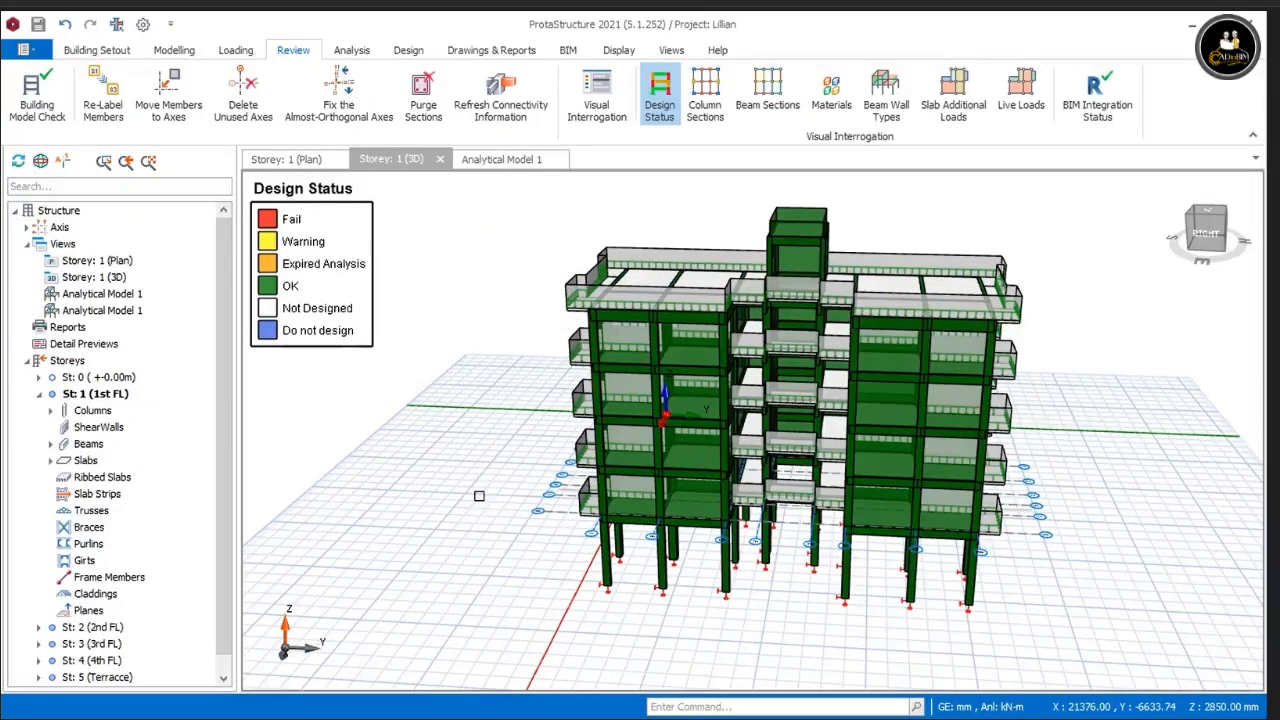
pyautogui.click(84, 414)
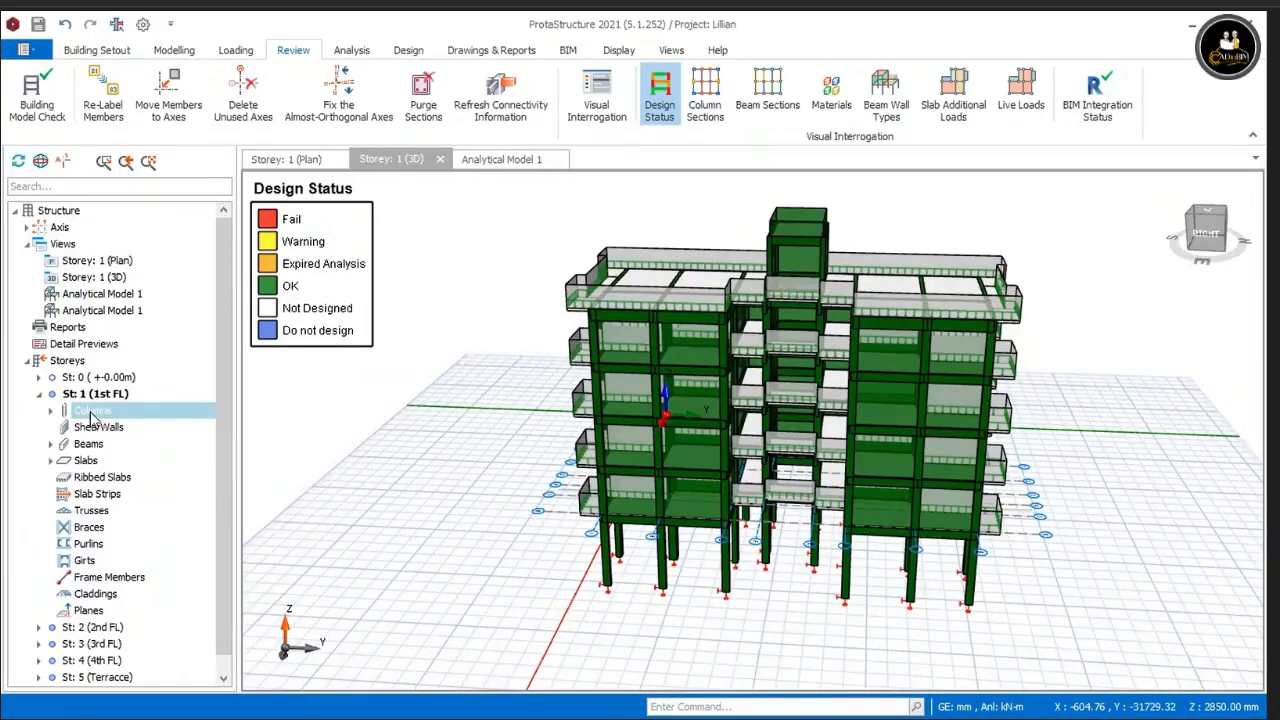
pyautogui.rightClick(88, 414)
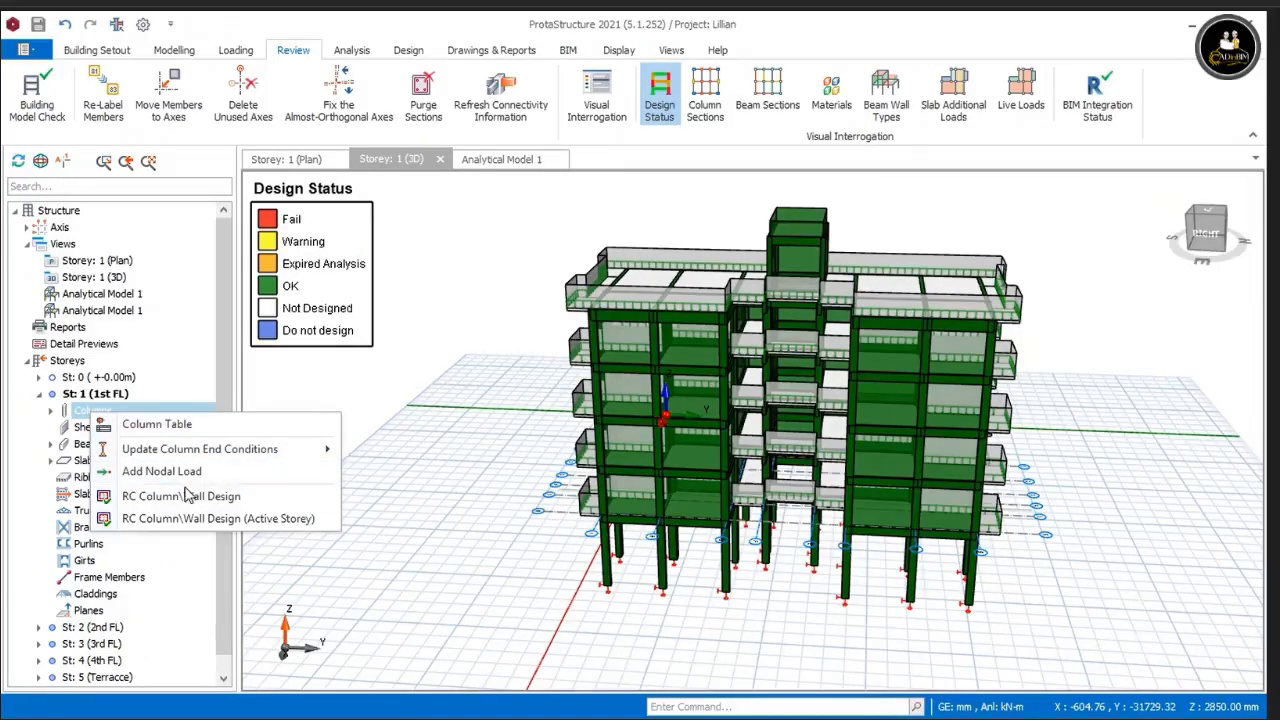
pyautogui.click(224, 520)
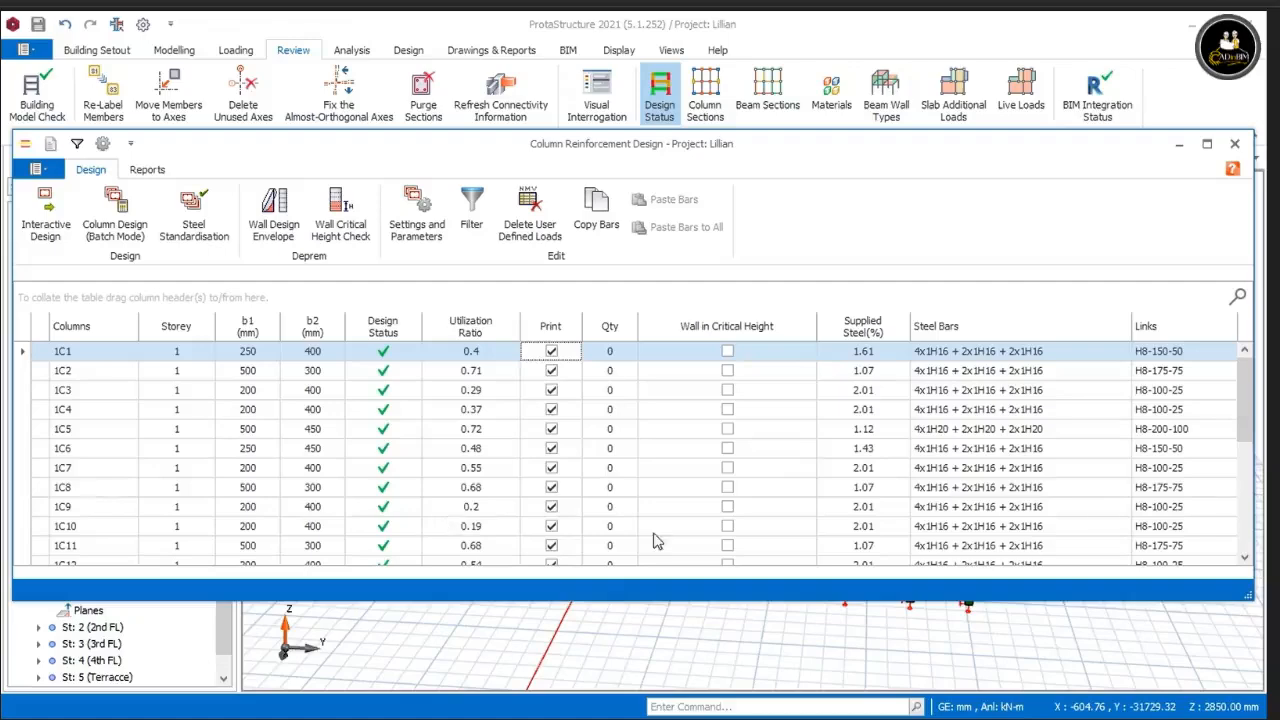
pyautogui.moveTo(896, 143); pyautogui.dragTo(894, 66)
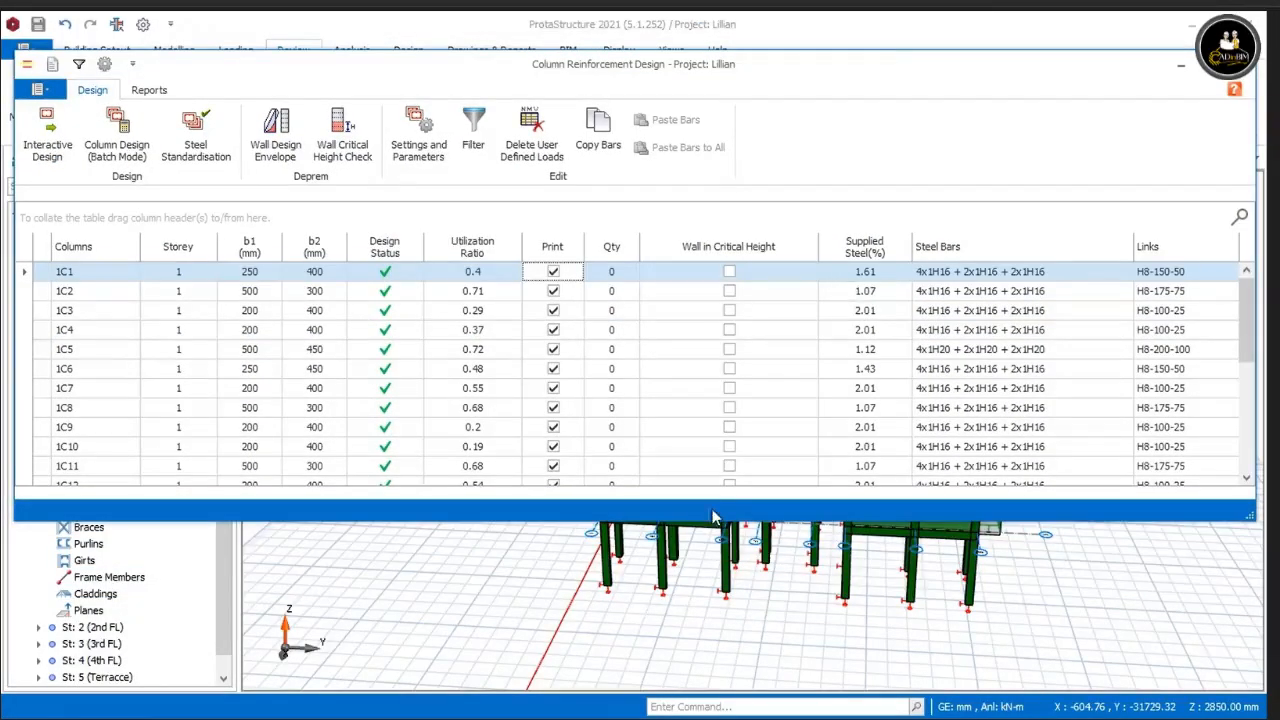
pyautogui.moveTo(708, 520); pyautogui.dragTo(724, 693)
pyautogui.moveTo(785, 74); pyautogui.dragTo(787, 50)
pyautogui.moveTo(1257, 80); pyautogui.dragTo(1094, 96)
pyautogui.moveTo(926, 51); pyautogui.dragTo(961, 67)
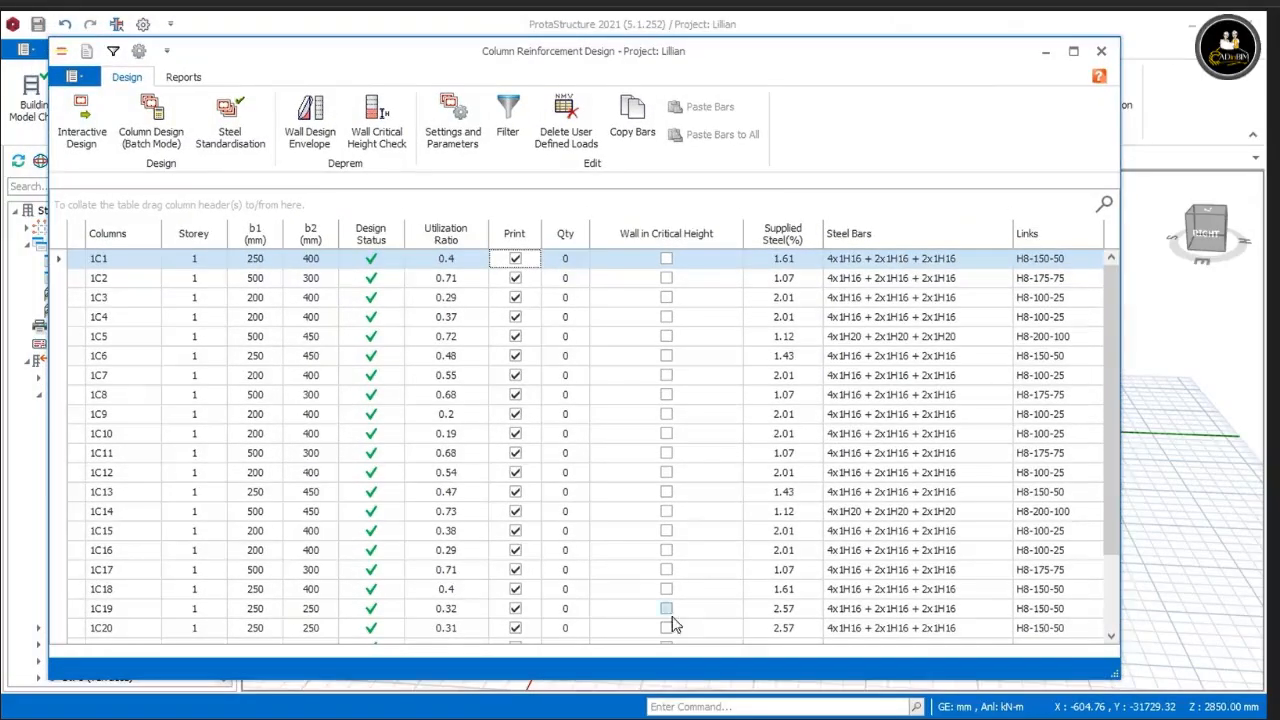
pyautogui.moveTo(663, 680); pyautogui.dragTo(667, 689)
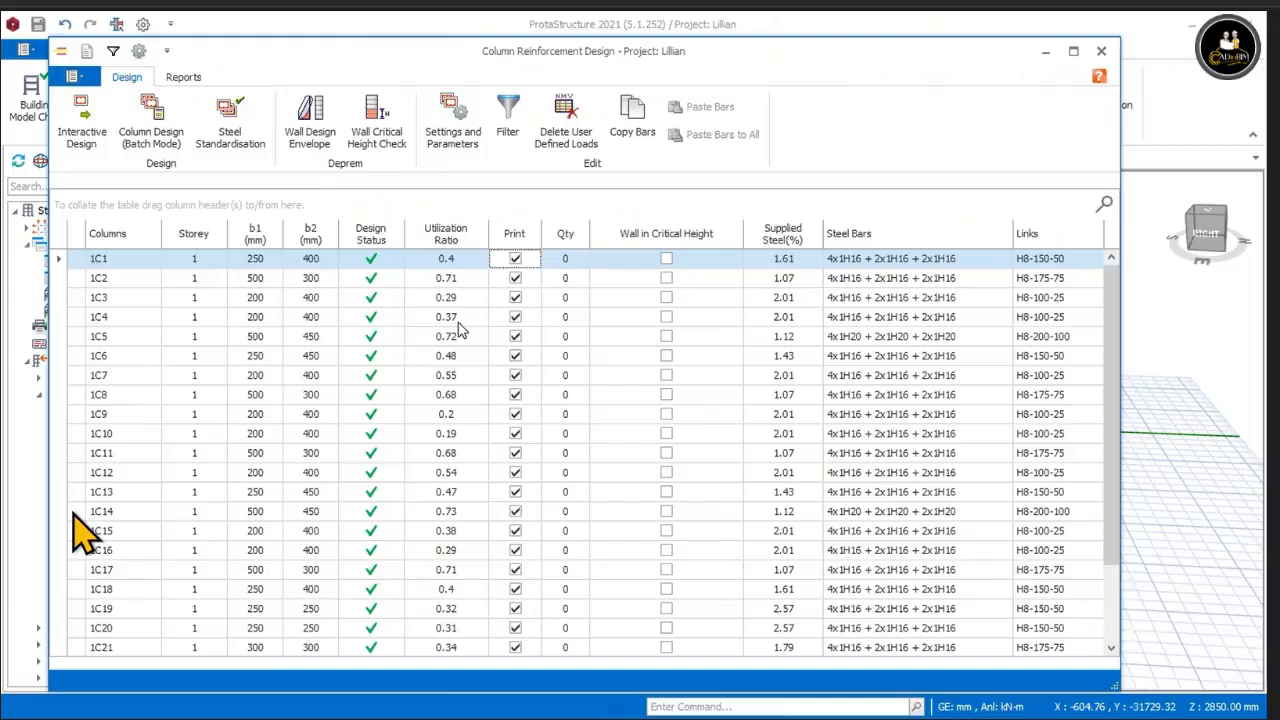
# Step: Examine the utilization ratios of the Storey 1 columns in the reinforcement design list, comparing 1C1 through 1C10
pyautogui.click(466, 281)
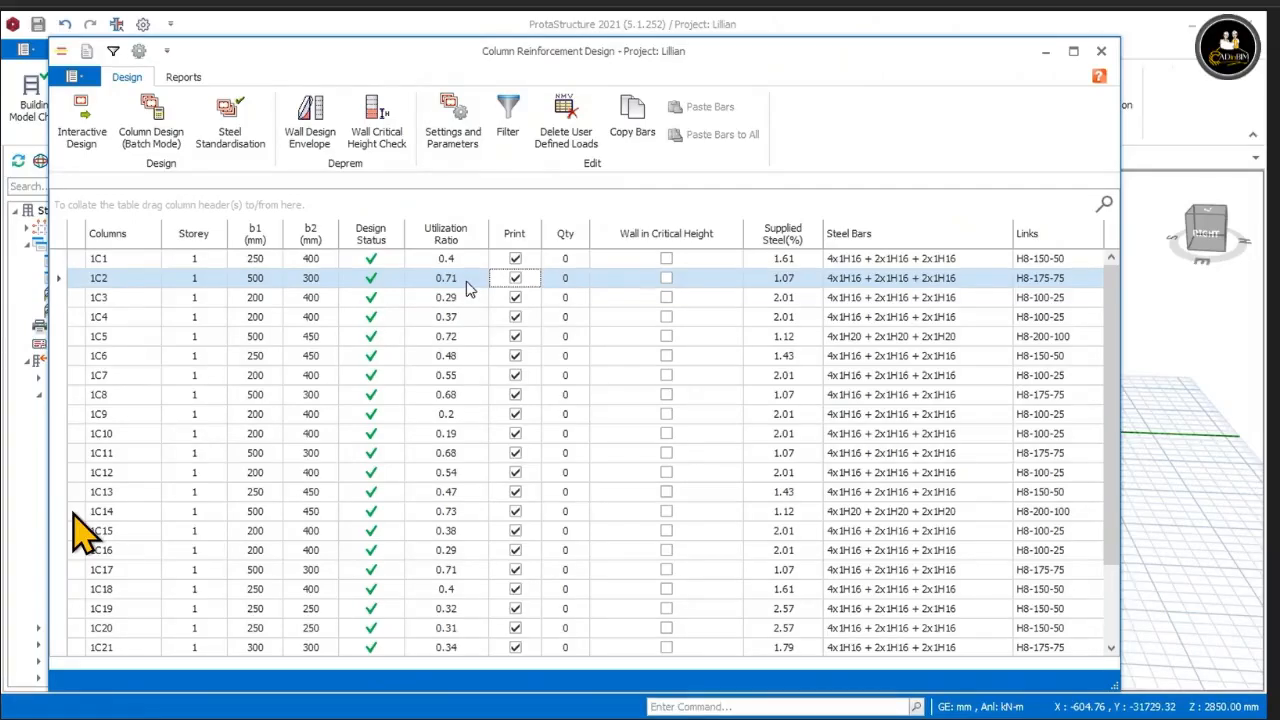
pyautogui.click(474, 300)
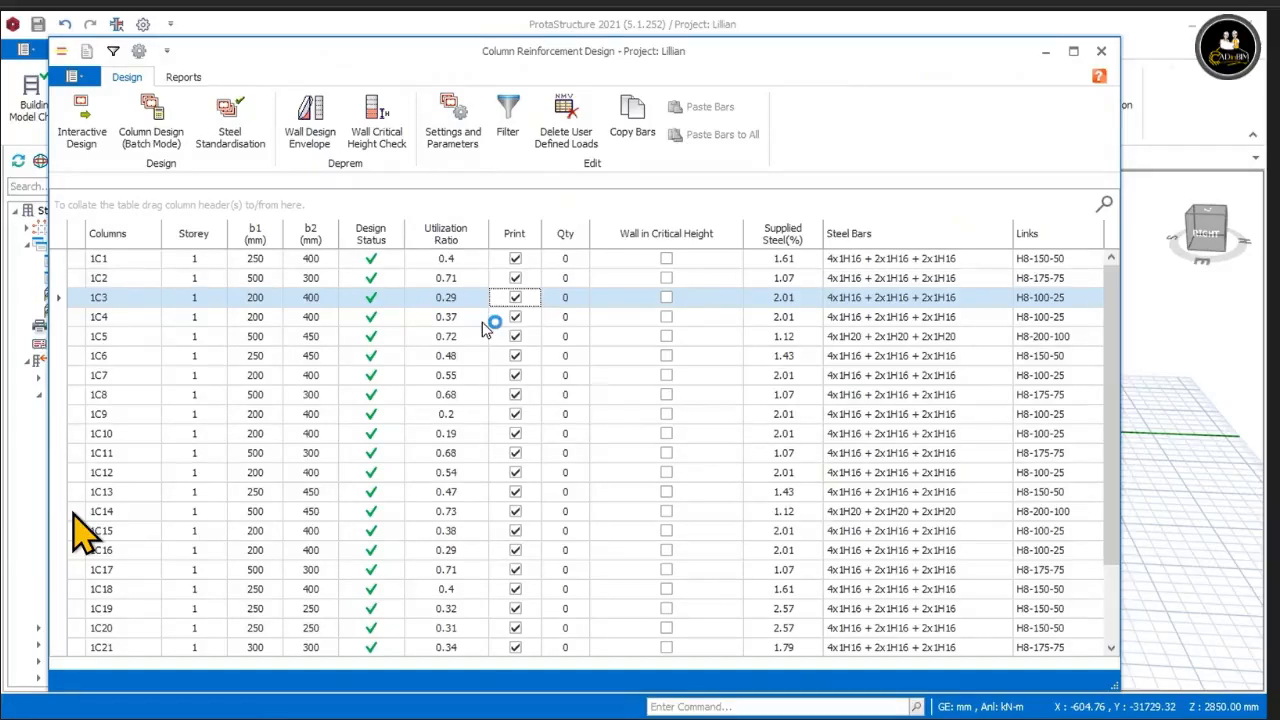
pyautogui.click(450, 262)
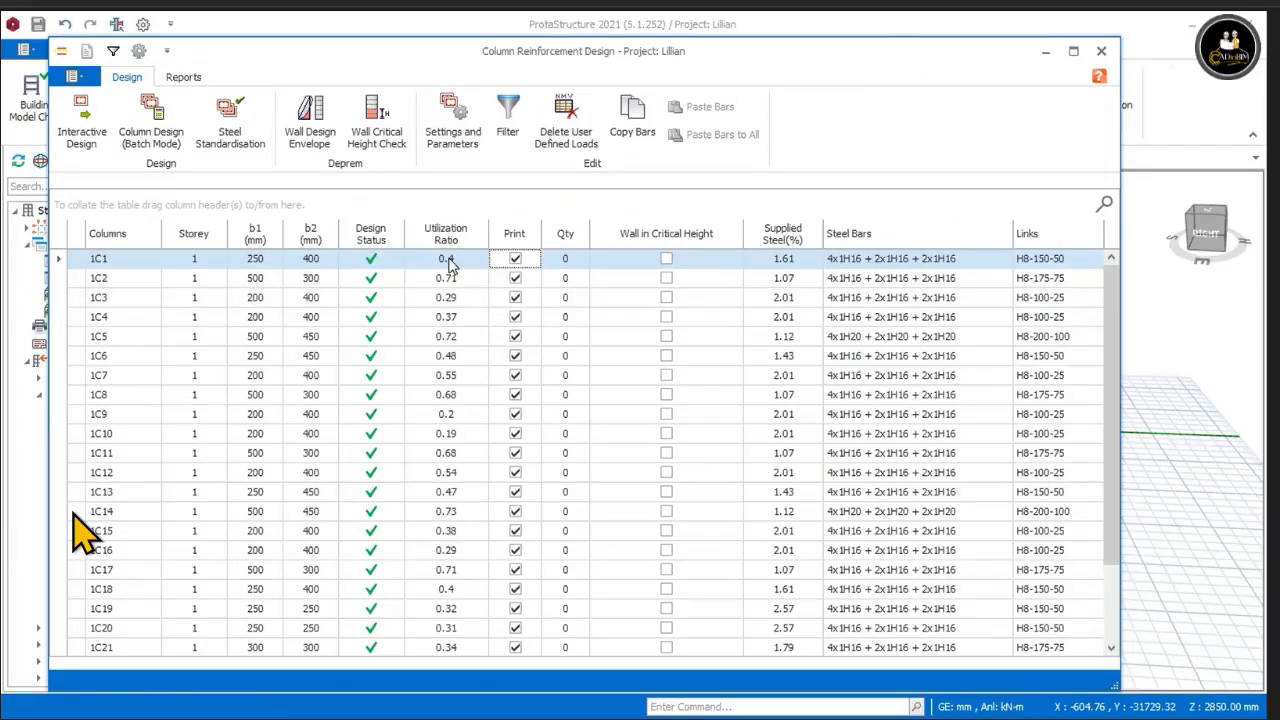
pyautogui.click(451, 300)
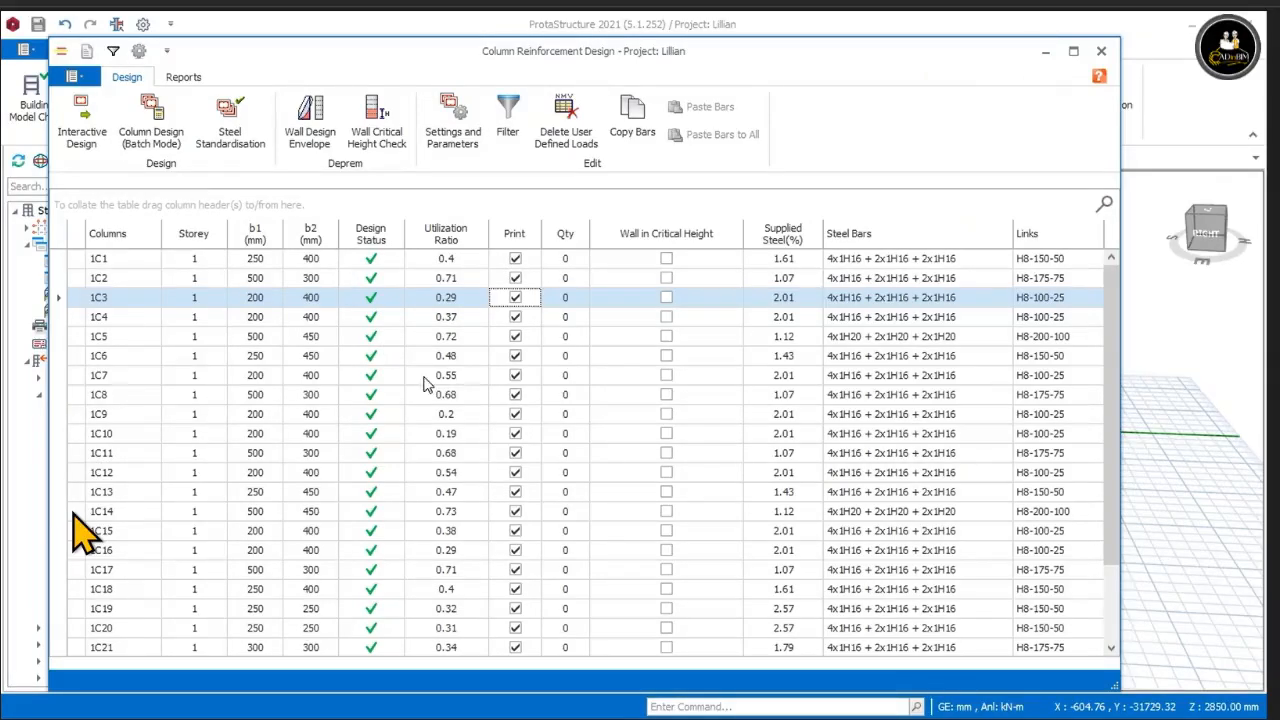
pyautogui.click(427, 317)
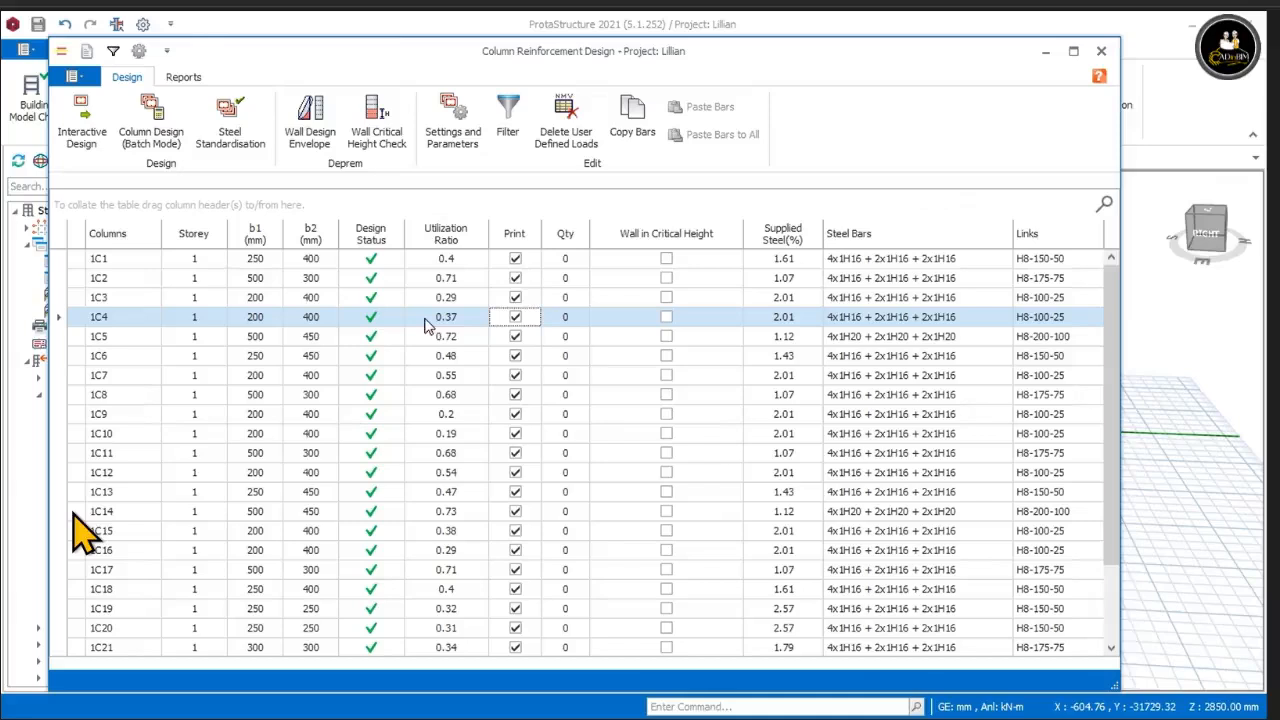
pyautogui.click(424, 357)
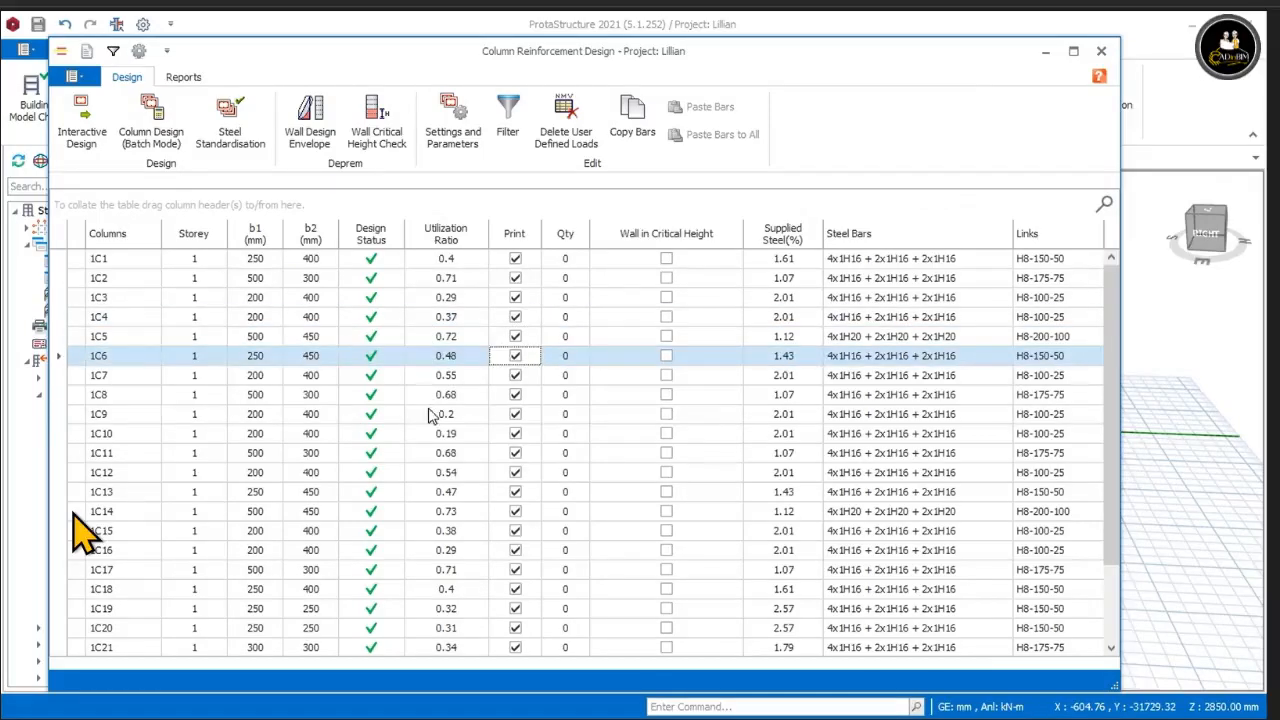
pyautogui.click(428, 415)
pyautogui.click(429, 438)
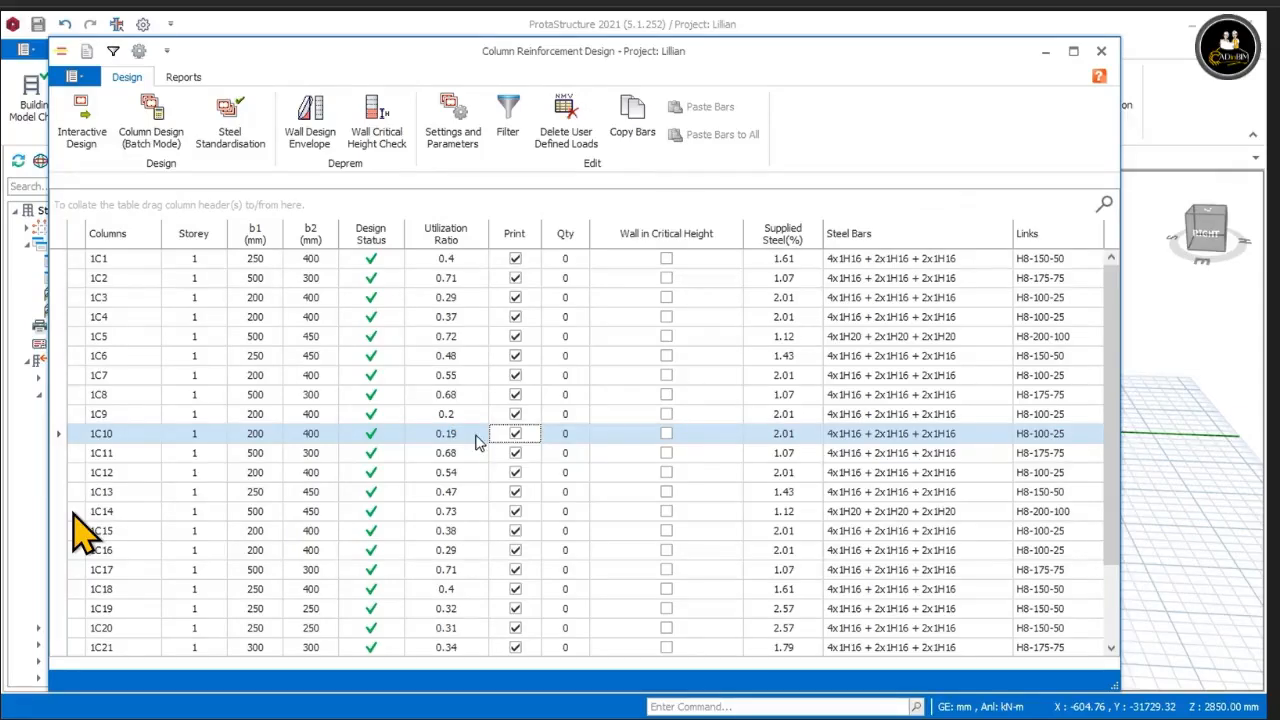
pyautogui.press('Up')
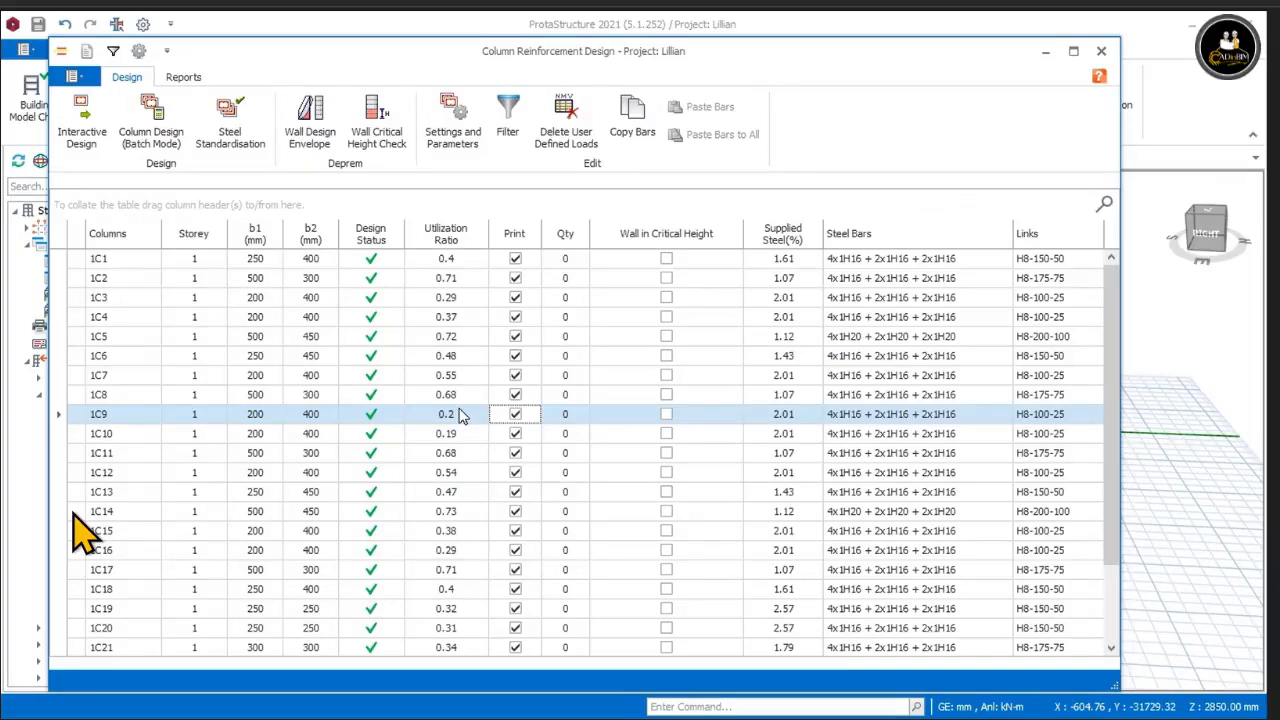
pyautogui.click(465, 438)
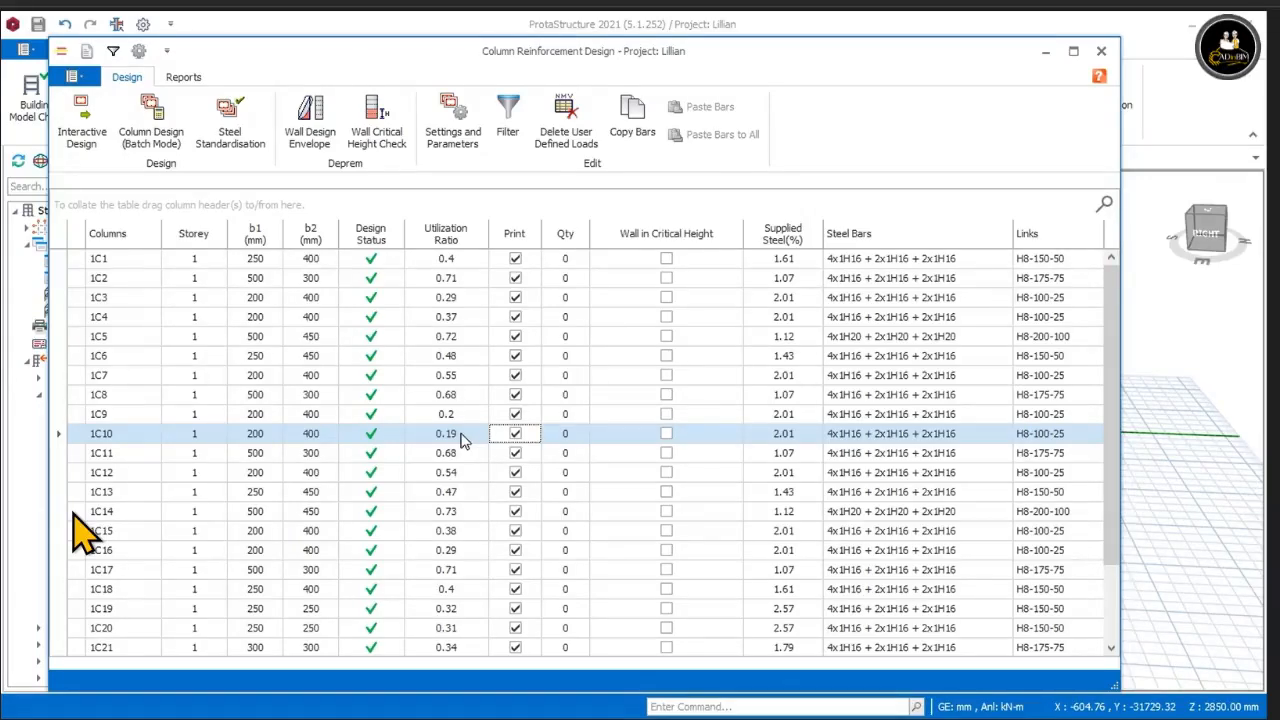
# Step: Open the interactive design of column 1C10, reduce its 1-int steel bar quantity to 0 and accept the design
pyautogui.doubleClick(462, 441)
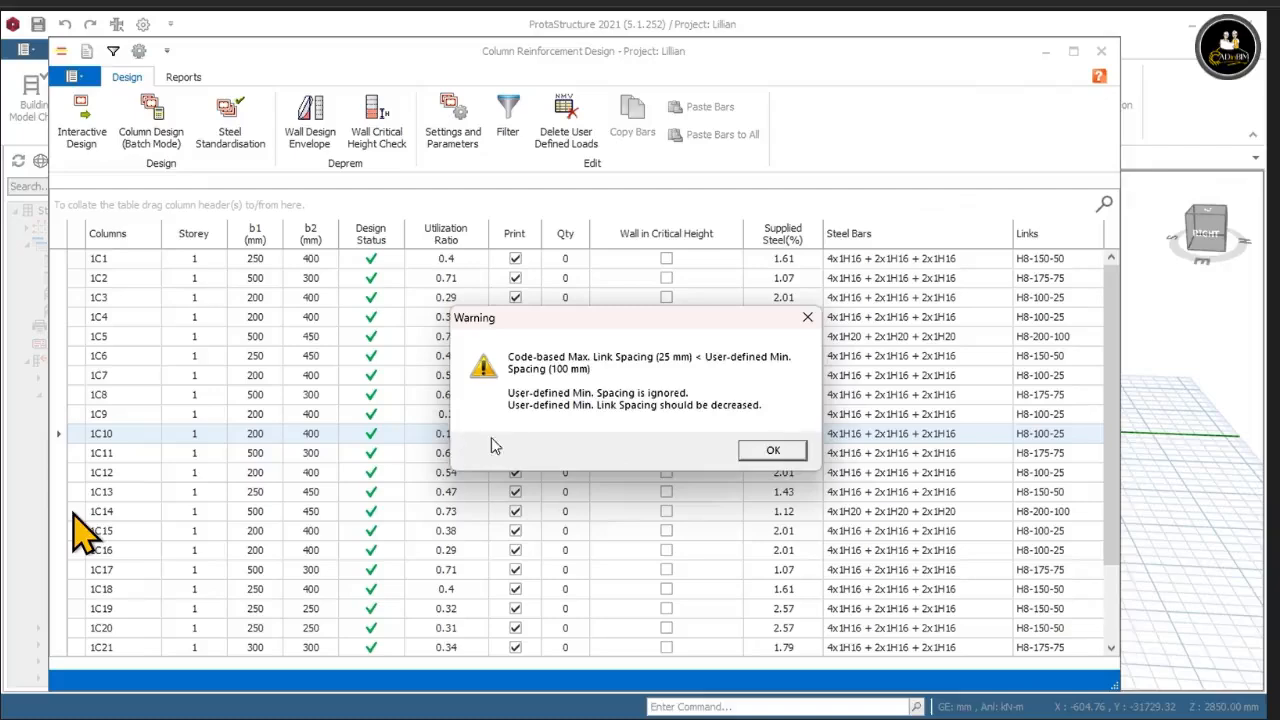
pyautogui.click(774, 451)
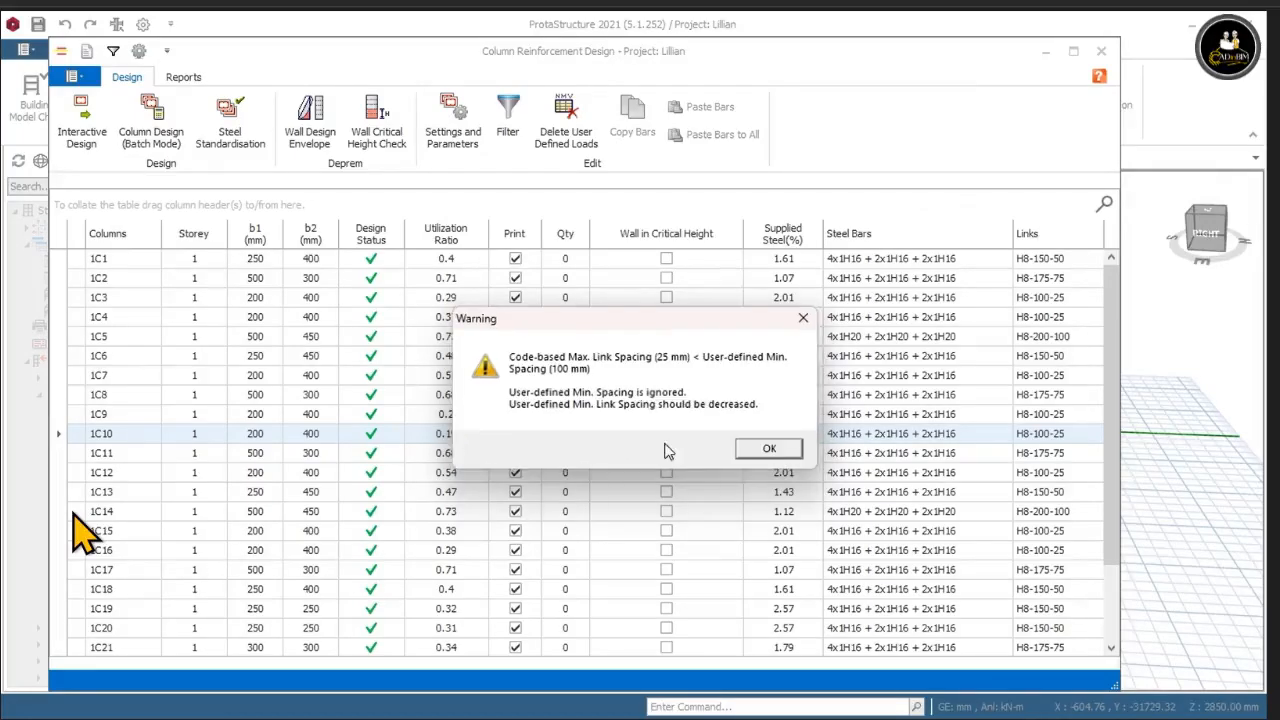
pyautogui.click(774, 451)
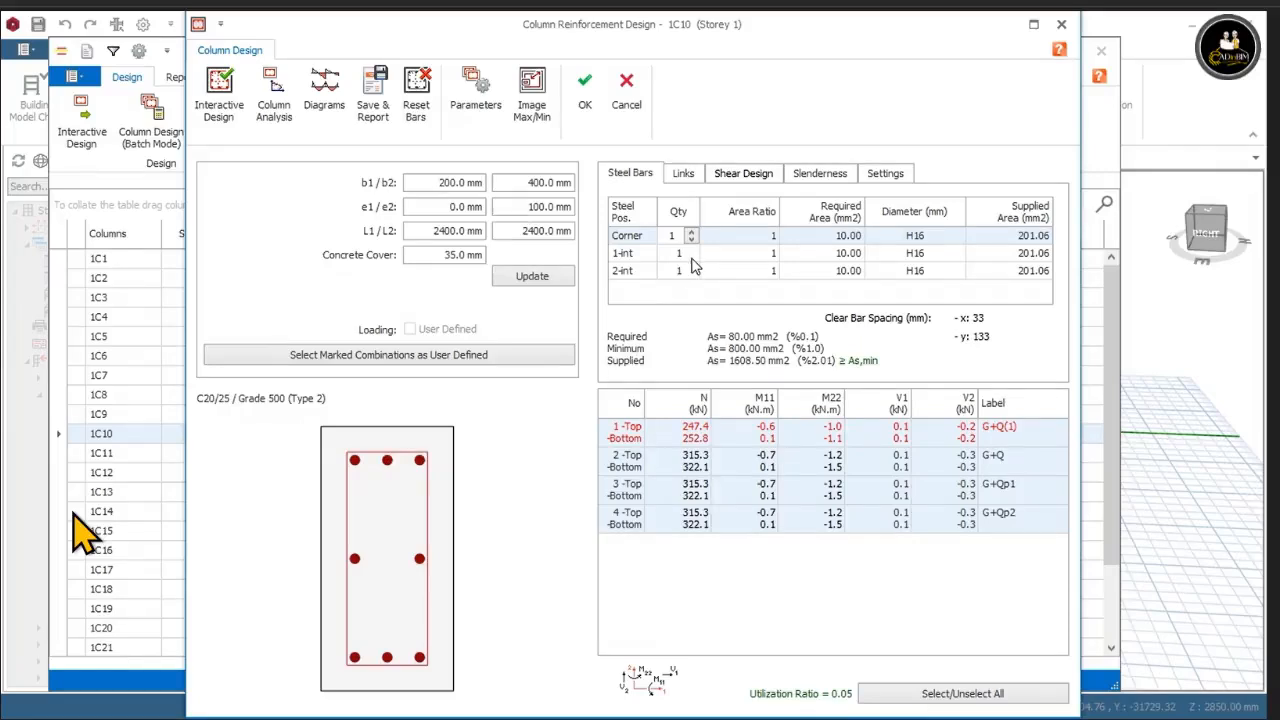
pyautogui.click(690, 256)
pyautogui.click(694, 273)
pyautogui.click(691, 274)
pyautogui.click(691, 268)
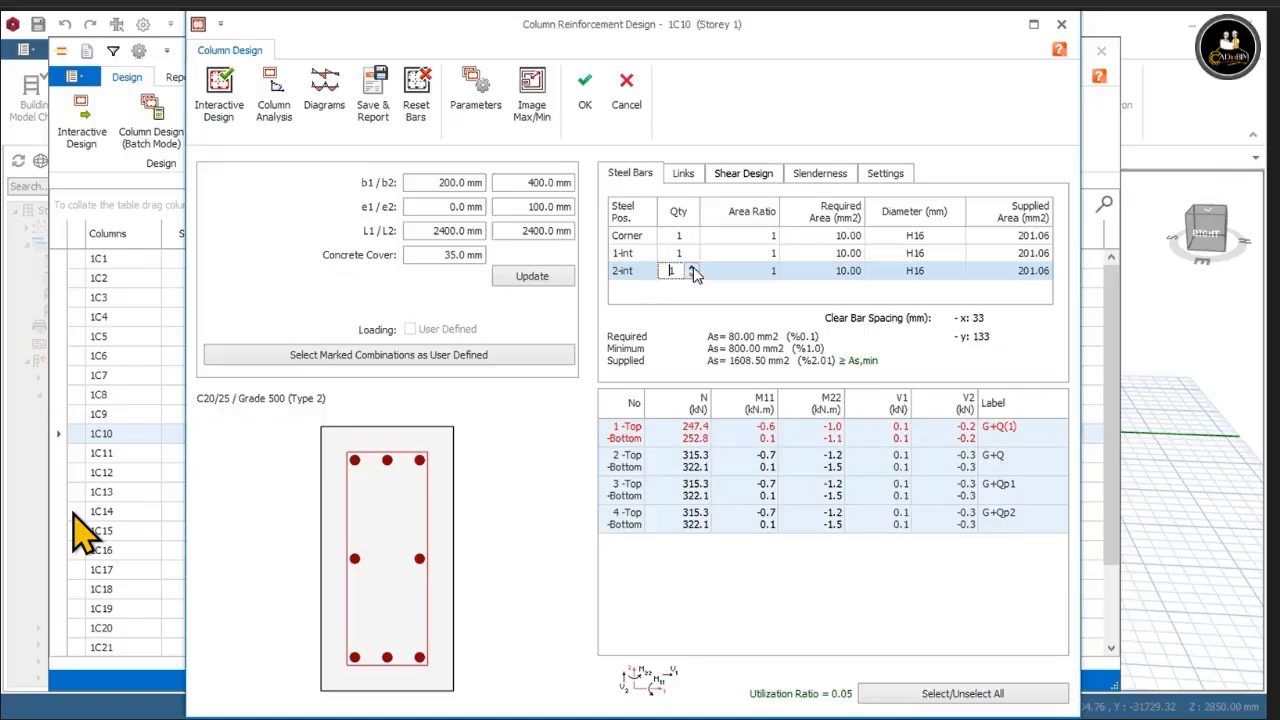
pyautogui.click(691, 253)
pyautogui.click(691, 258)
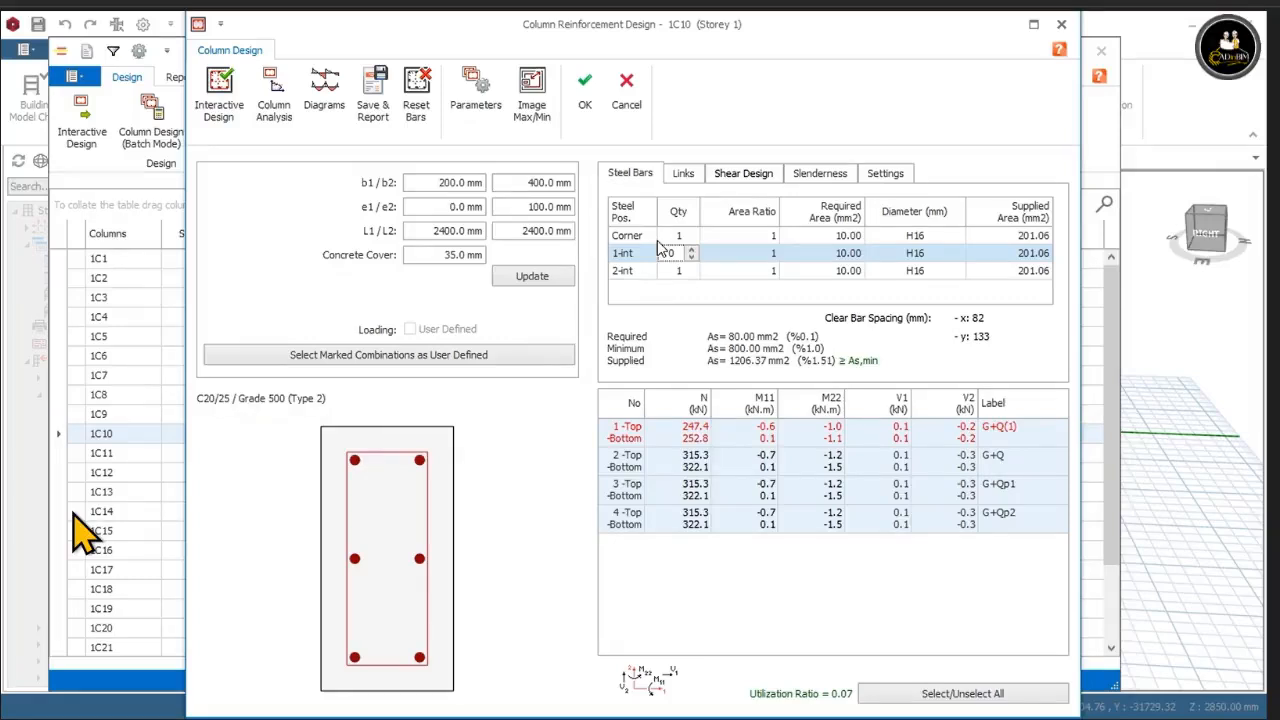
pyautogui.press('Tab')
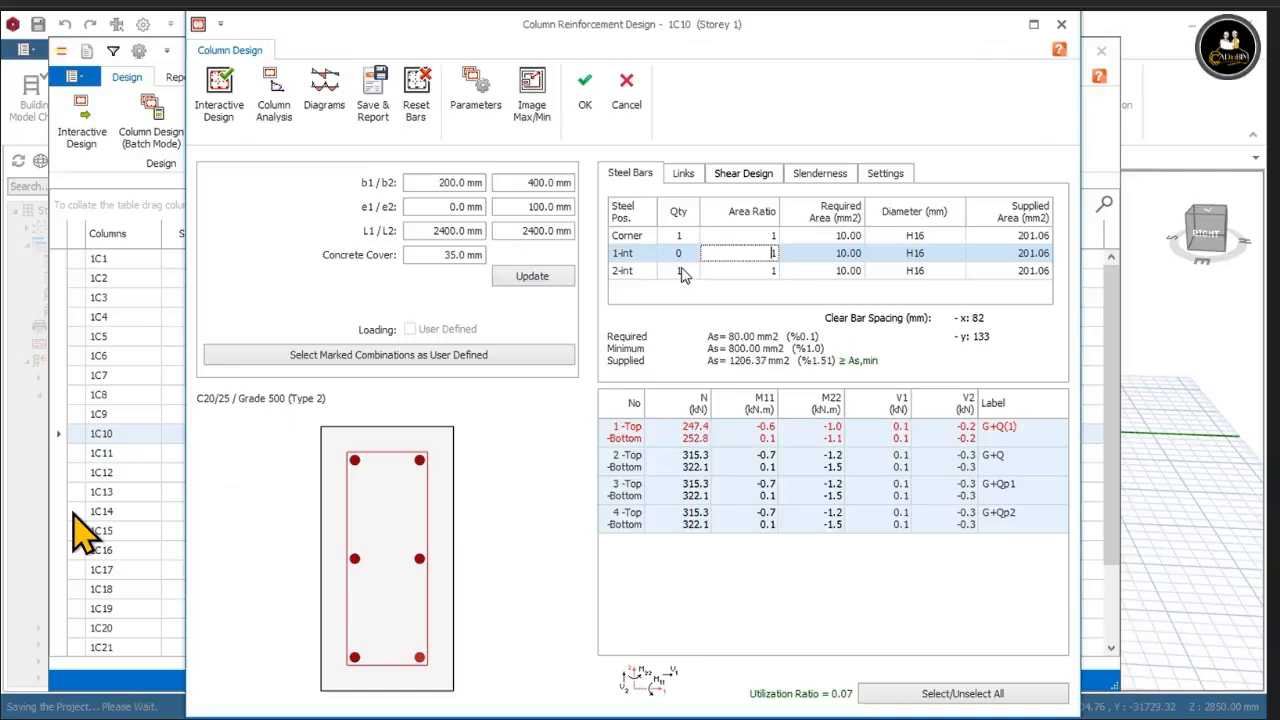
pyautogui.click(591, 95)
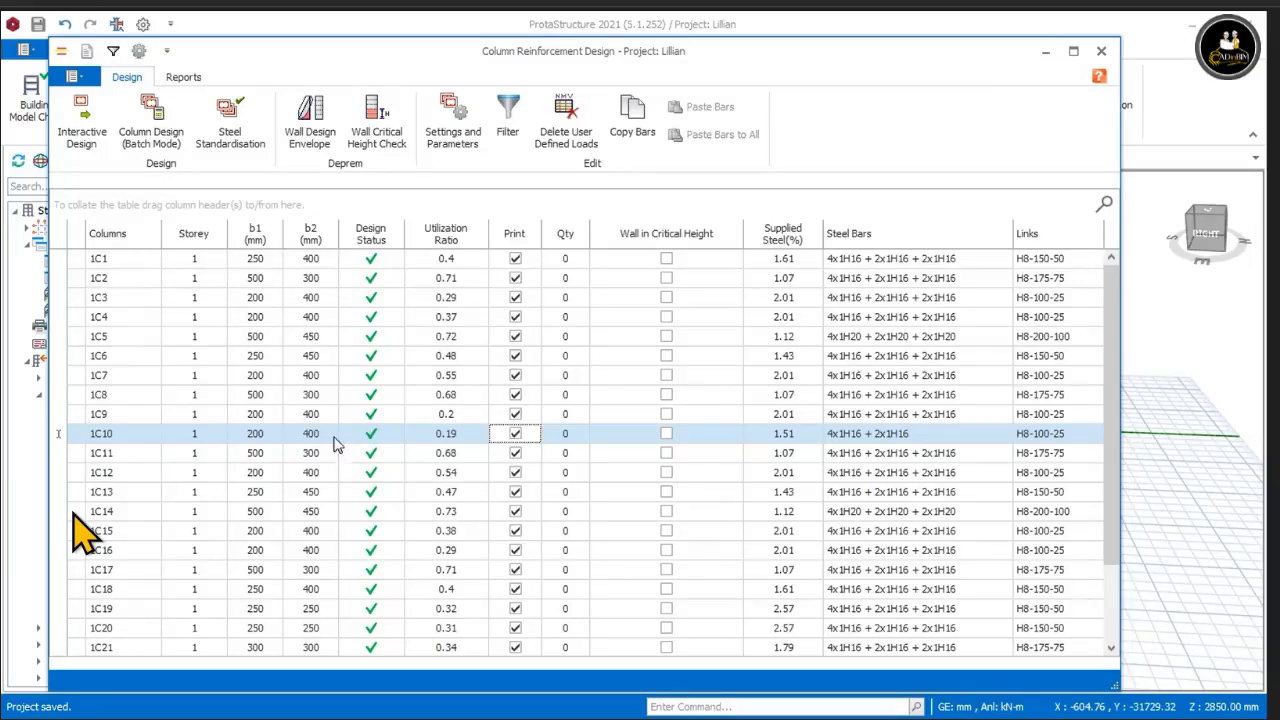
# Step: Close the column reinforcement design, check the section sizes in the Storey 1 column table and close the table
pyautogui.click(1100, 52)
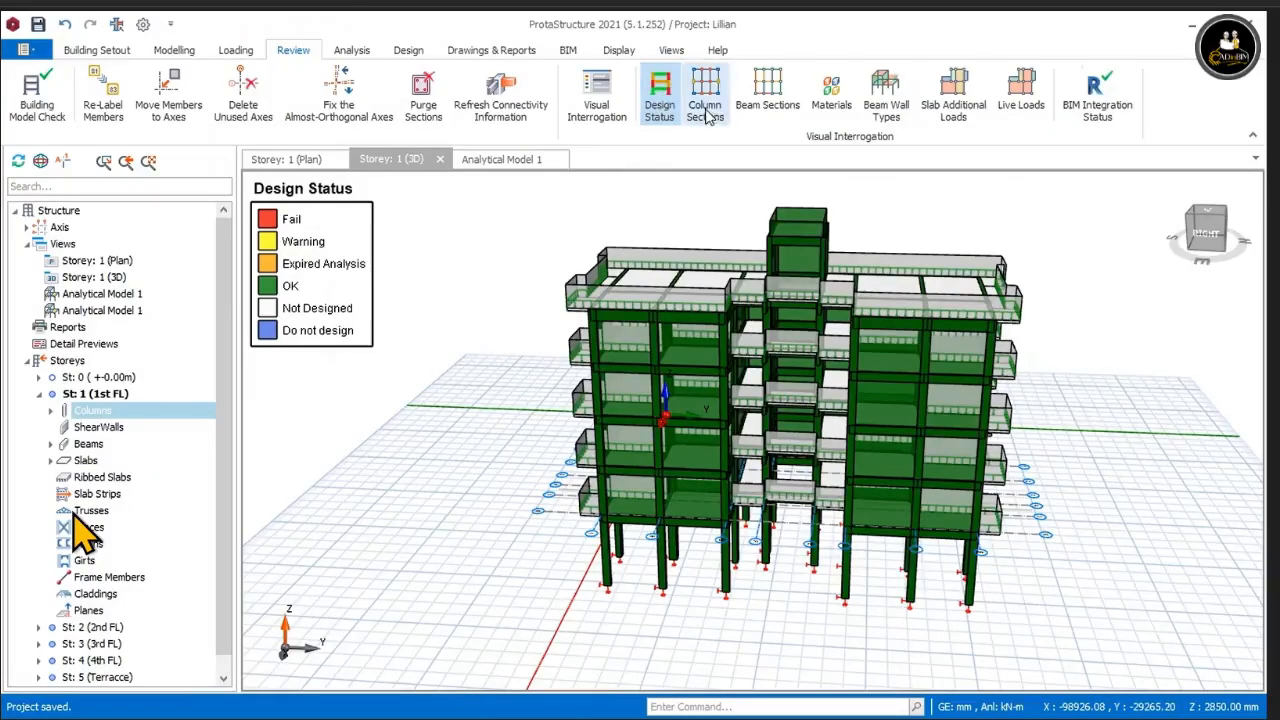
pyautogui.rightClick(155, 411)
pyautogui.click(202, 428)
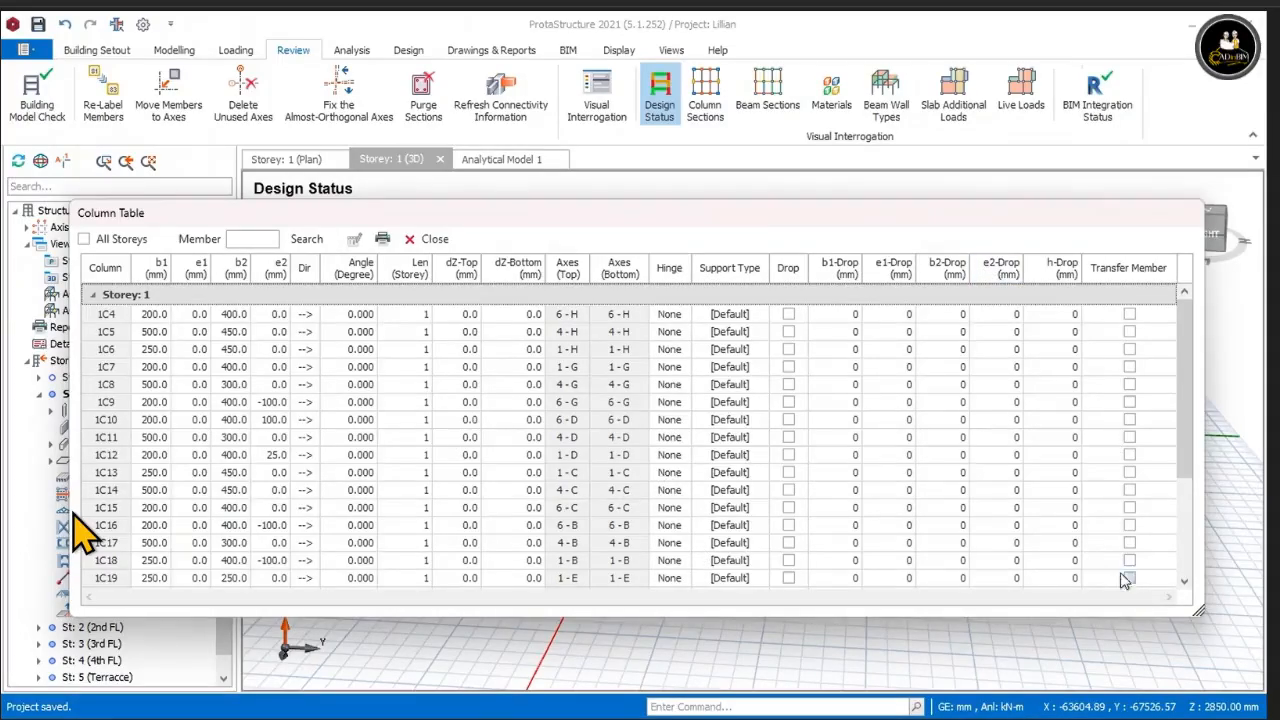
pyautogui.click(428, 243)
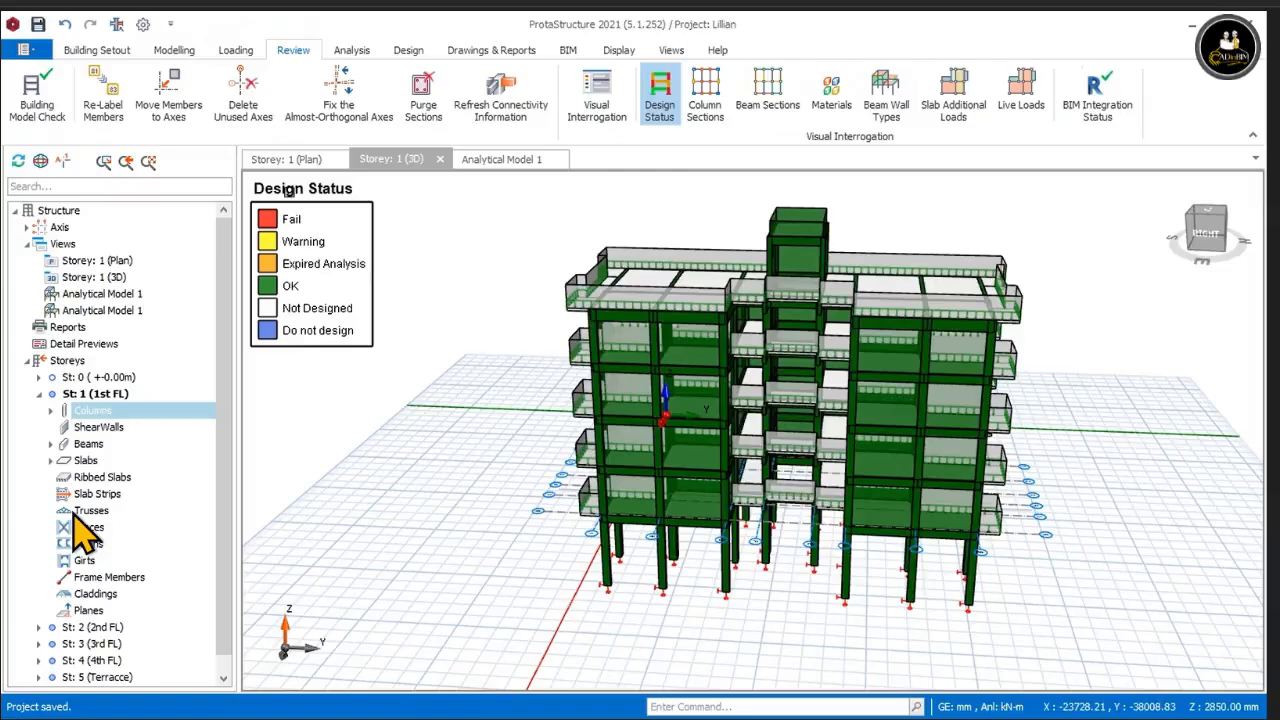
# Step: Set the b2 dimension of column 1C10 to 300 mm in the Storey 1 plan, accepting invalidation of the building analysis results
pyautogui.click(288, 162)
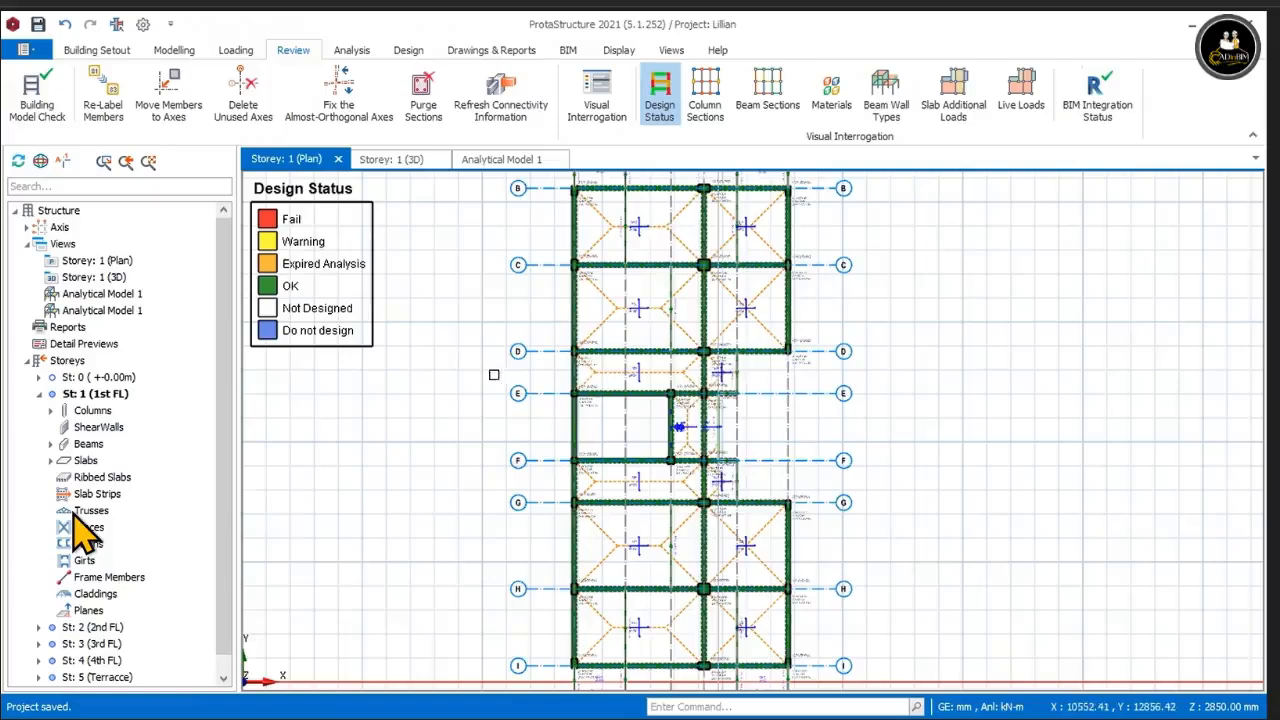
pyautogui.scroll(2, 716, 329)
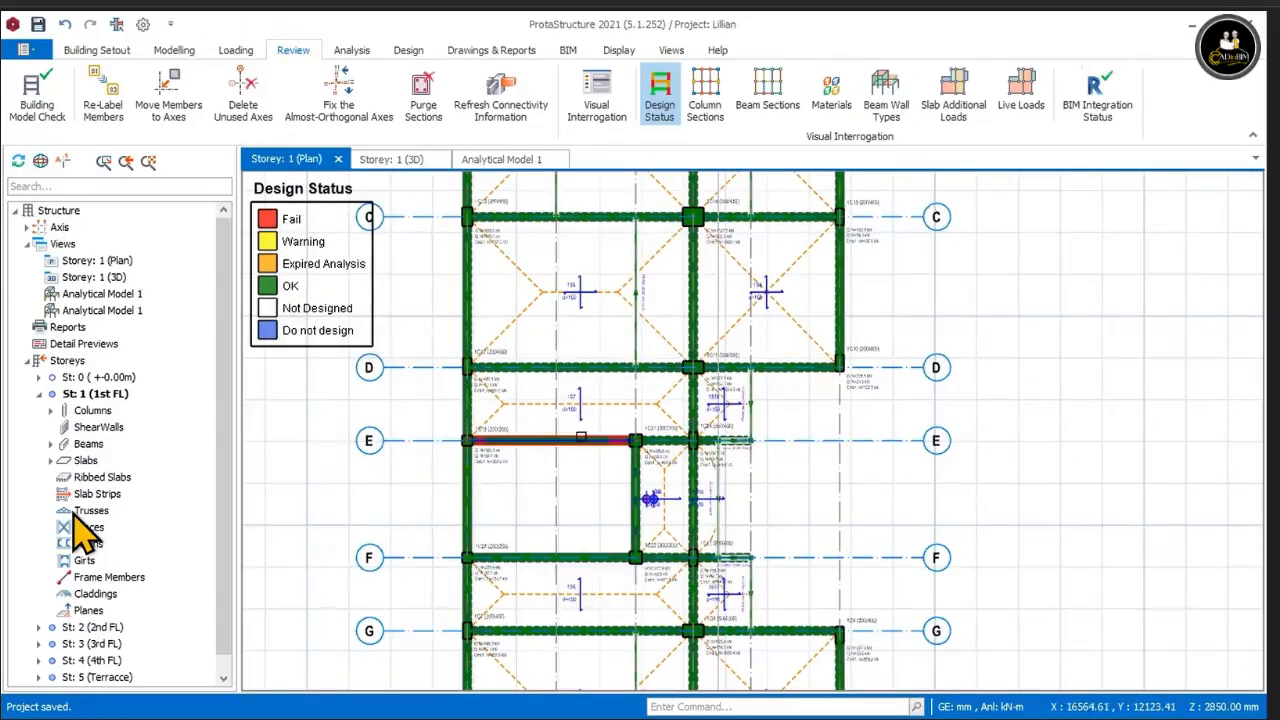
pyautogui.moveTo(580, 437)
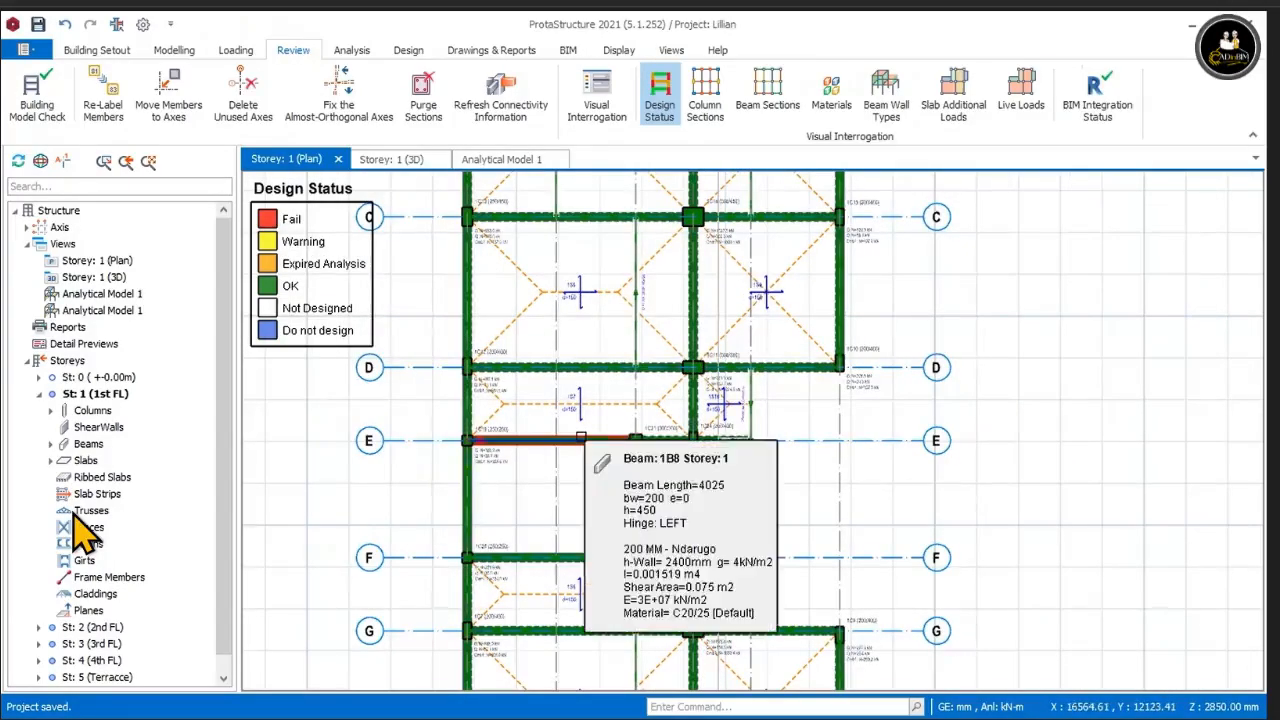
pyautogui.click(52, 410)
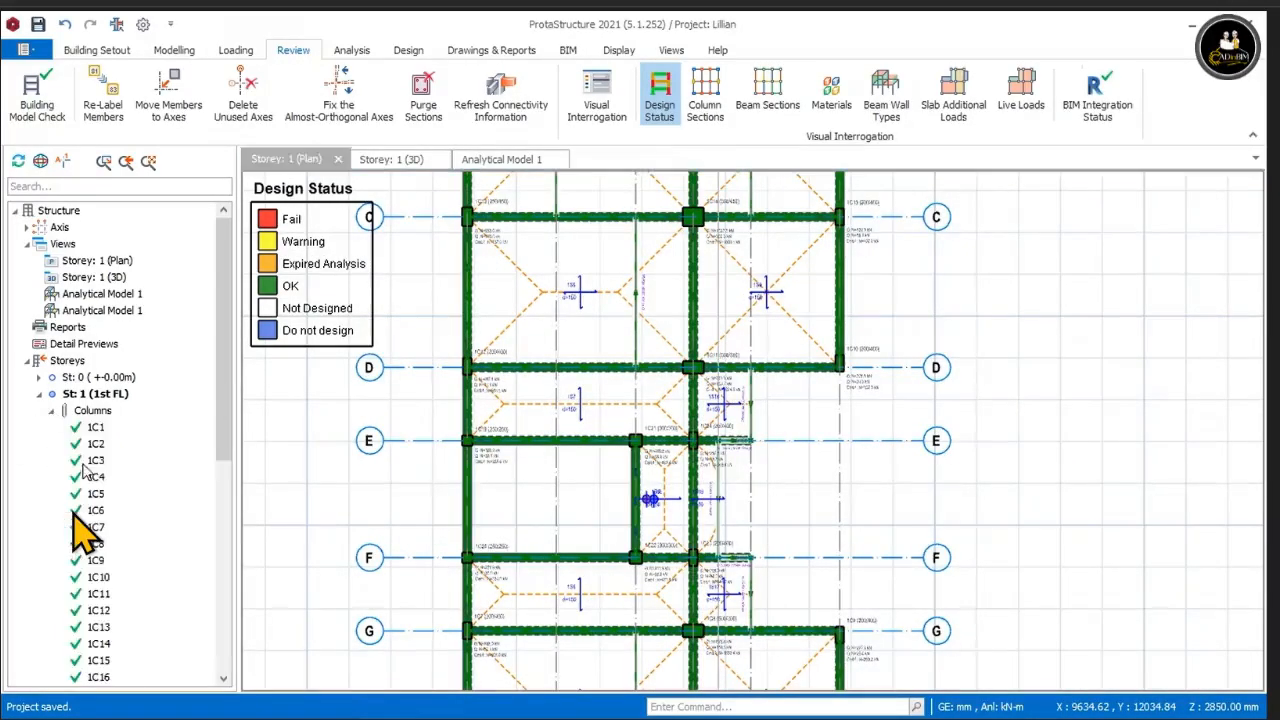
pyautogui.click(100, 577)
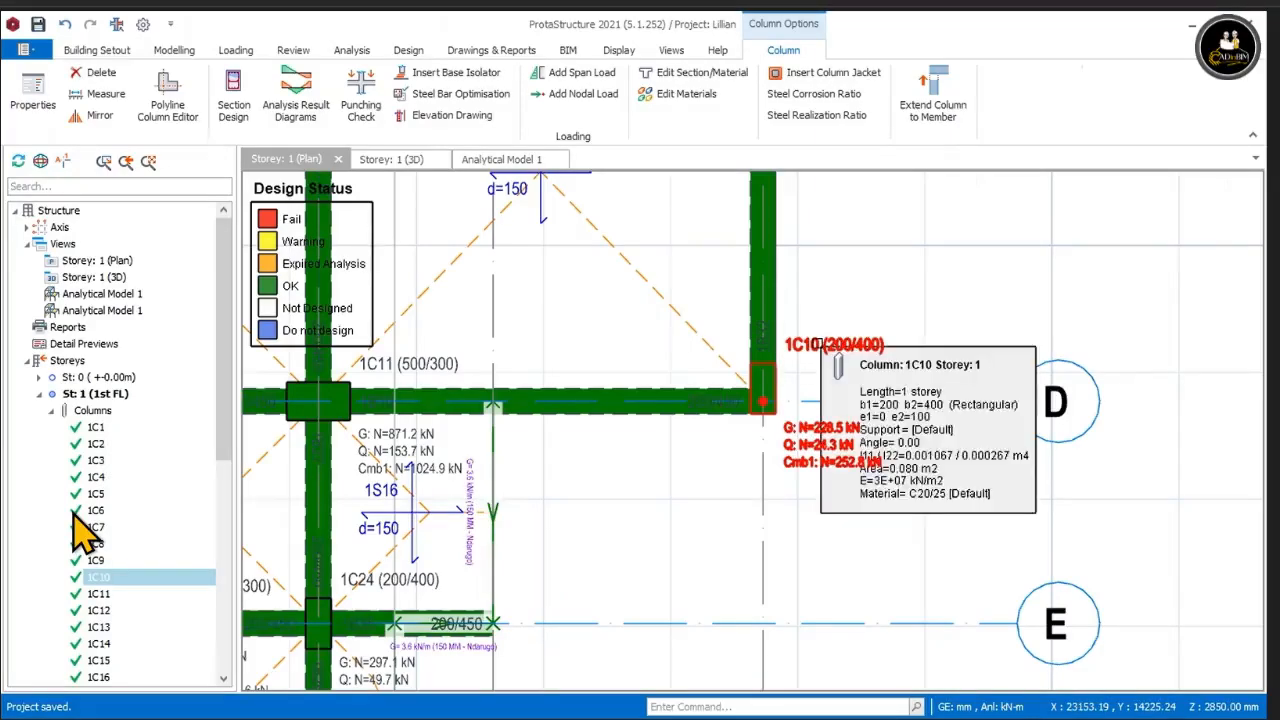
pyautogui.doubleClick(817, 344)
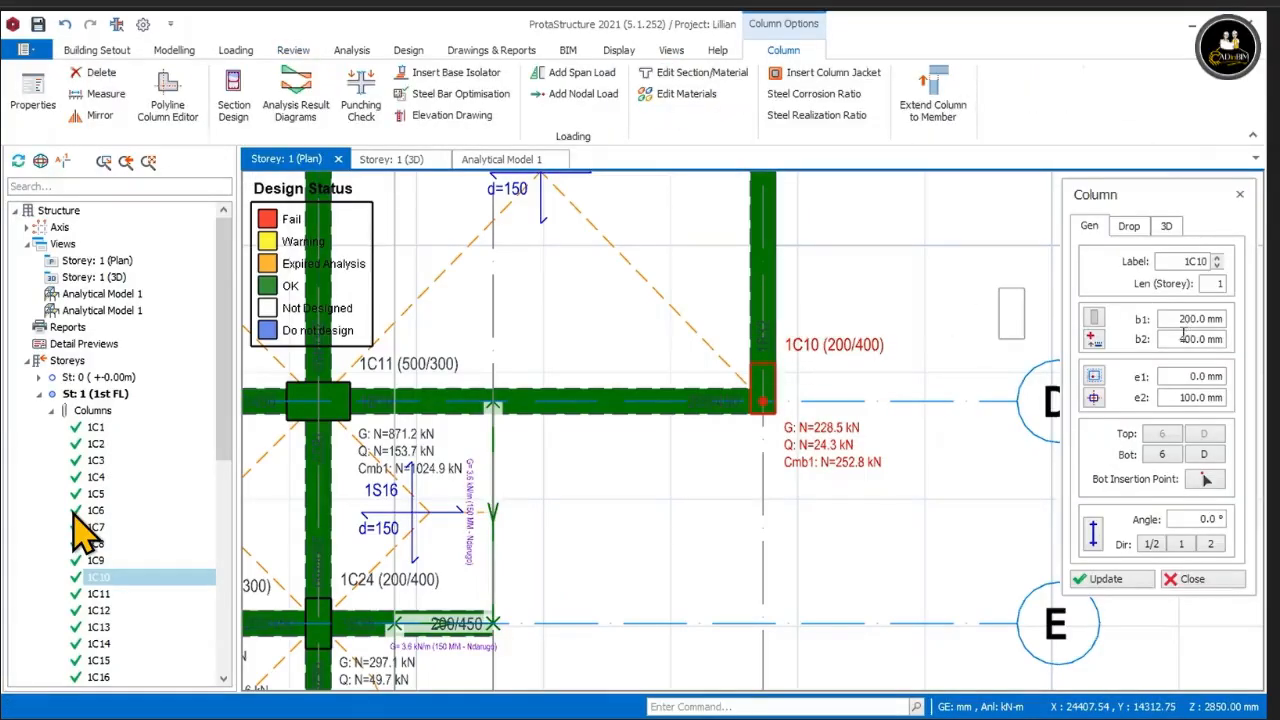
pyautogui.moveTo(1186, 339); pyautogui.dragTo(1163, 337)
pyautogui.write('3')
pyautogui.click(1106, 579)
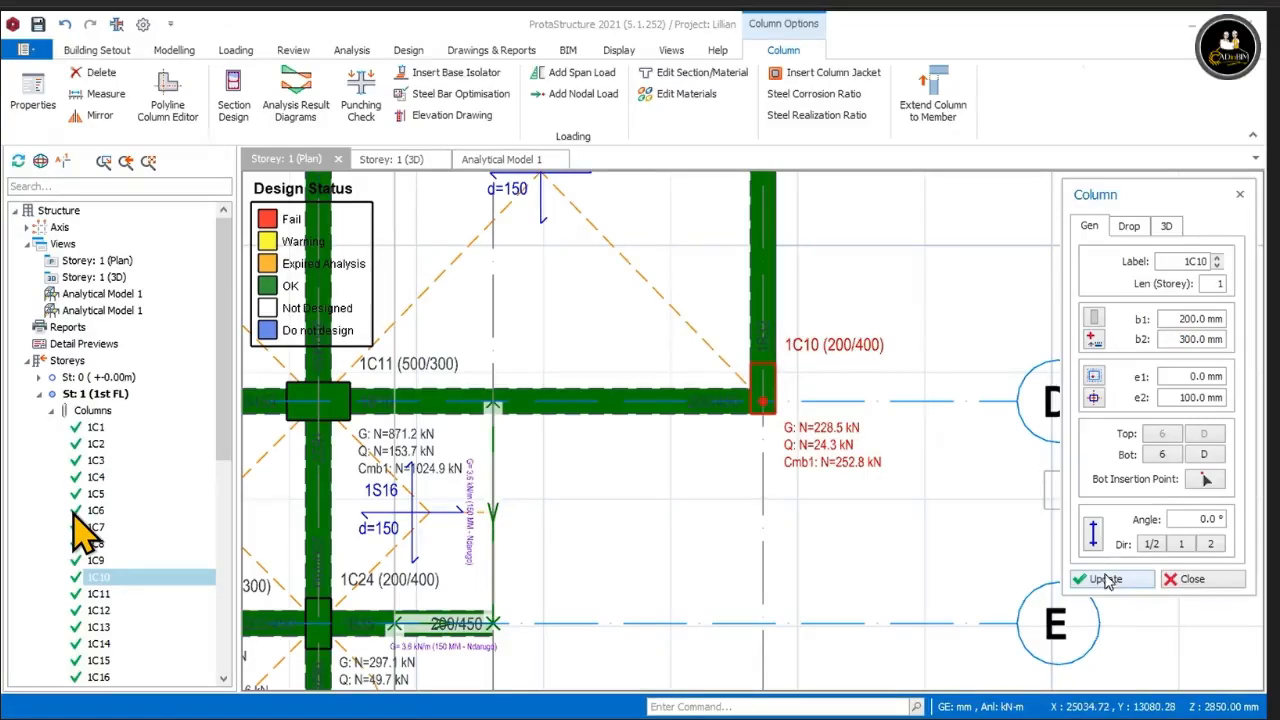
pyautogui.click(684, 451)
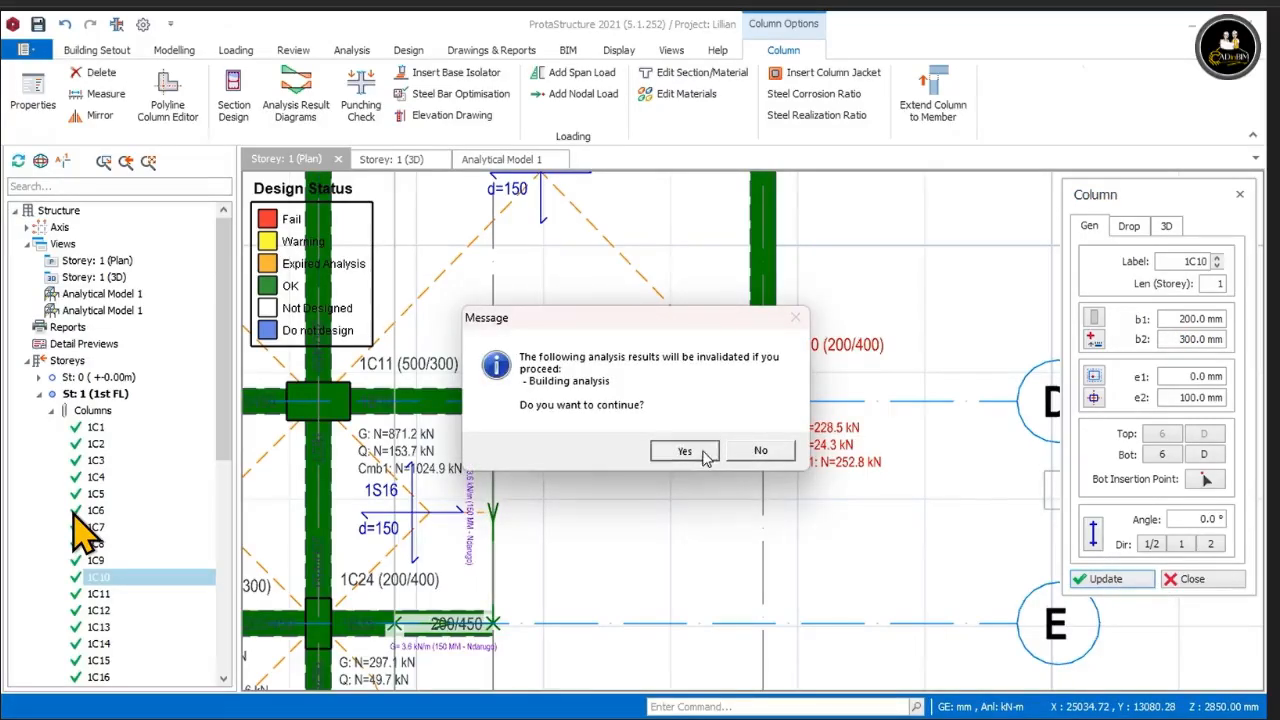
pyautogui.click(1180, 578)
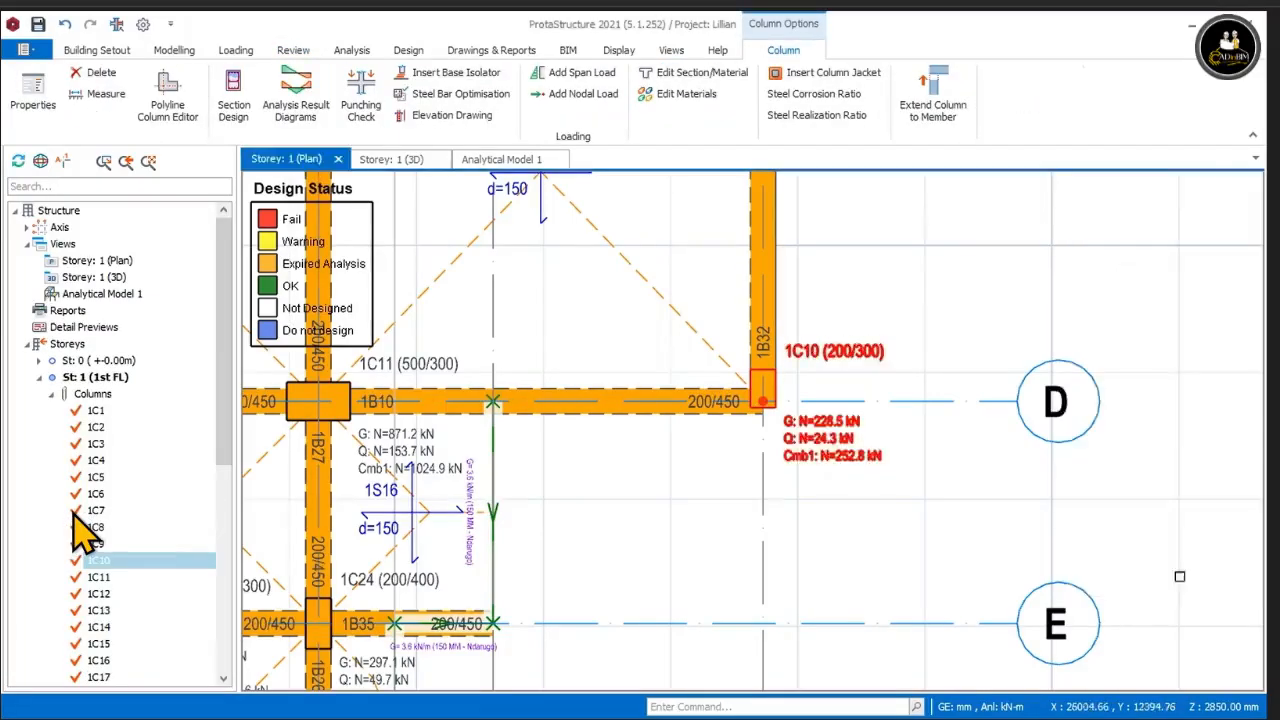
# Step: Shift column 1C10 flush with the beam edge at axis D, giving it an e2 eccentricity of 50 mm
pyautogui.doubleClick(838, 365)
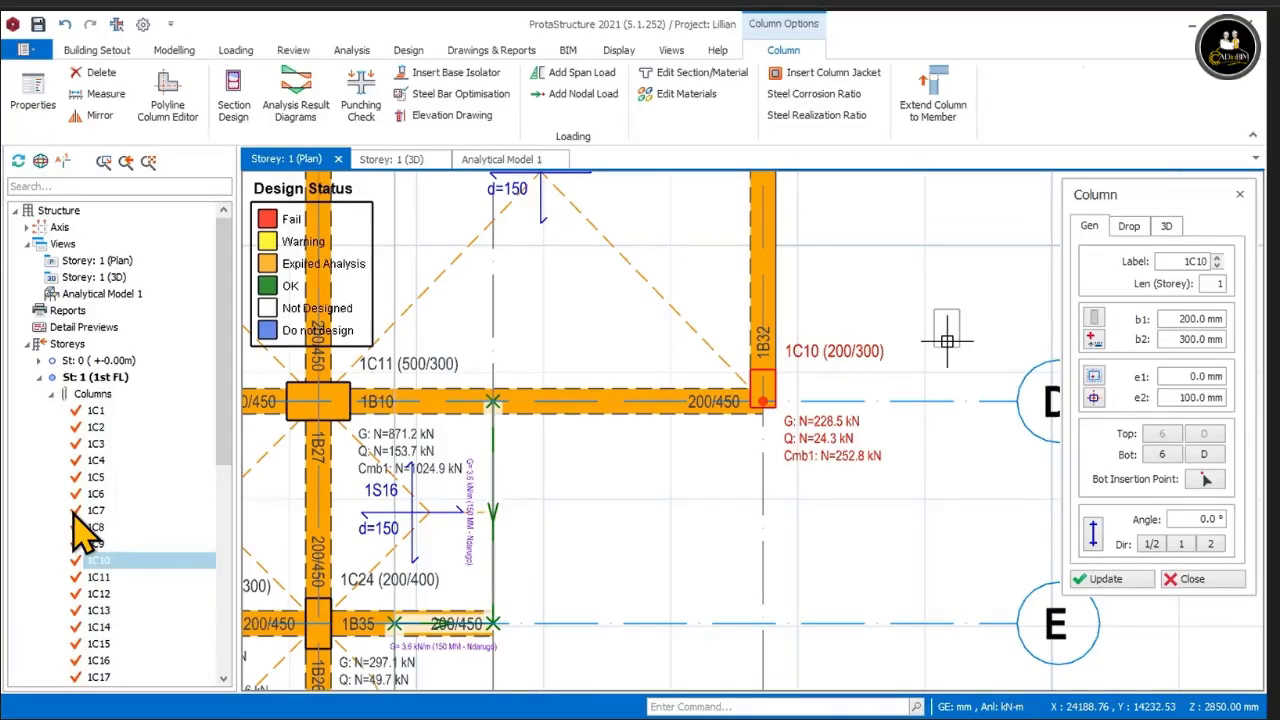
pyautogui.press('Escape')
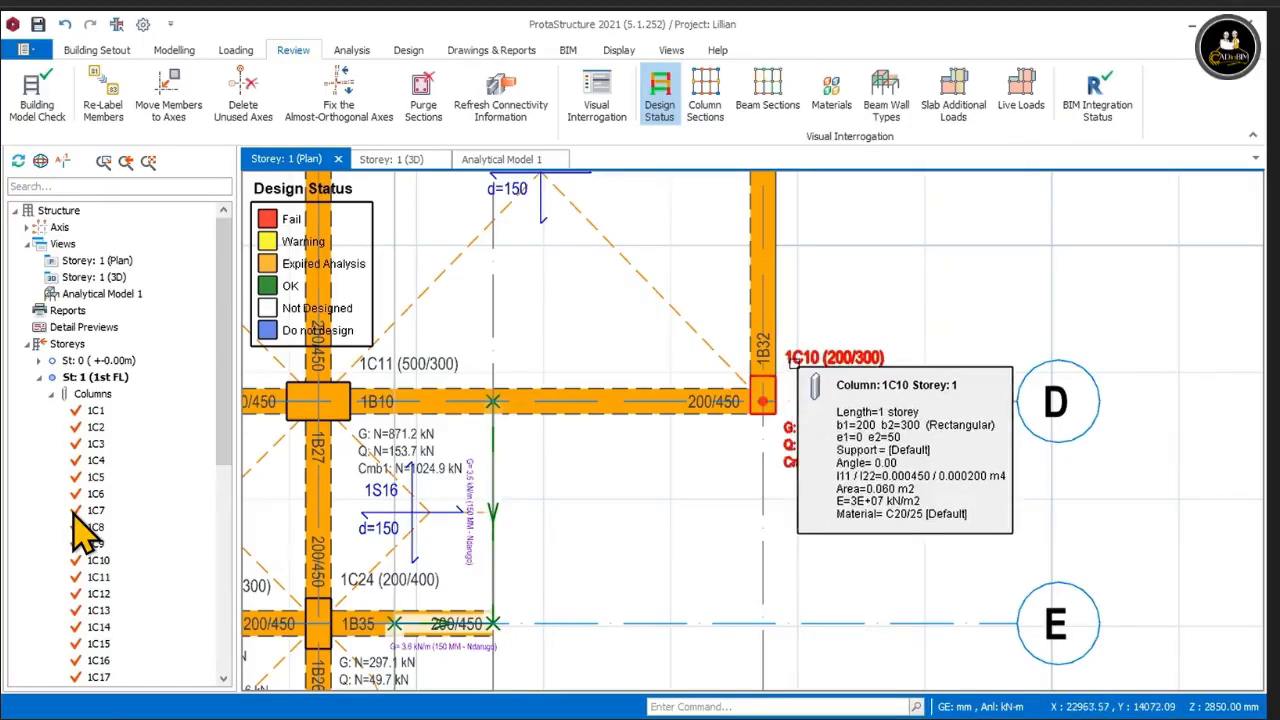
pyautogui.click(789, 363)
pyautogui.rightClick(796, 368)
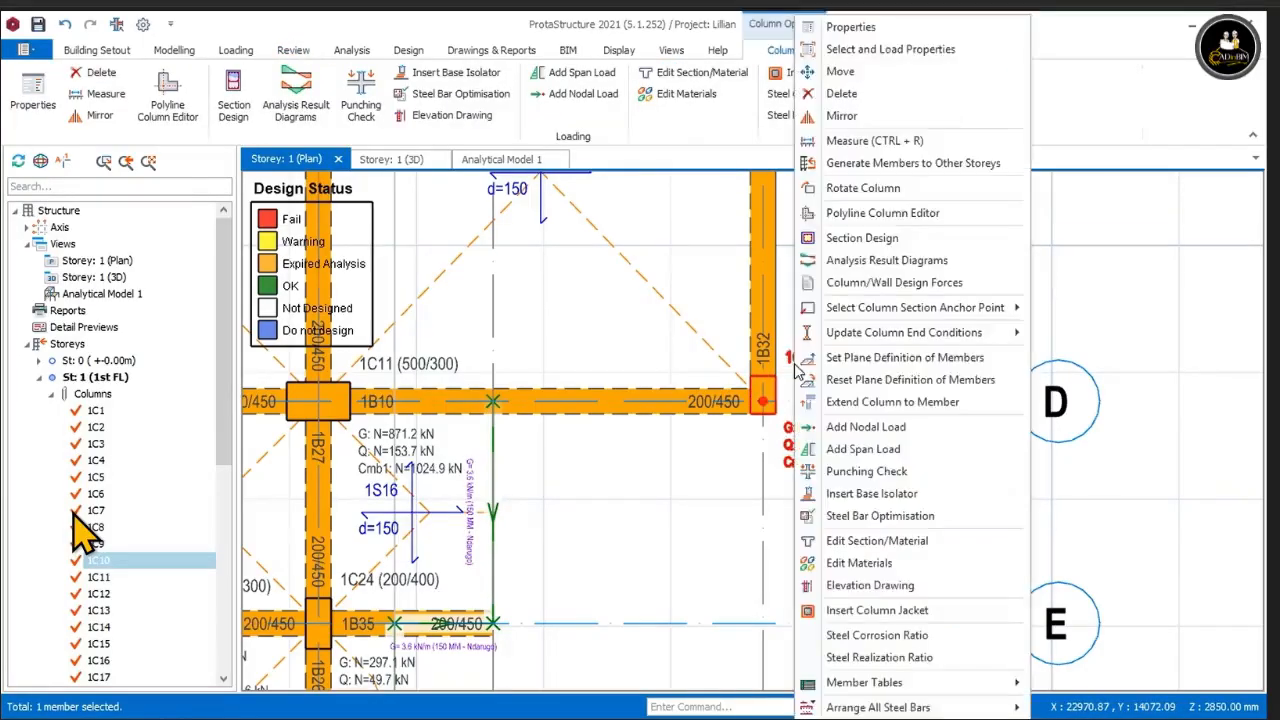
pyautogui.click(1078, 255)
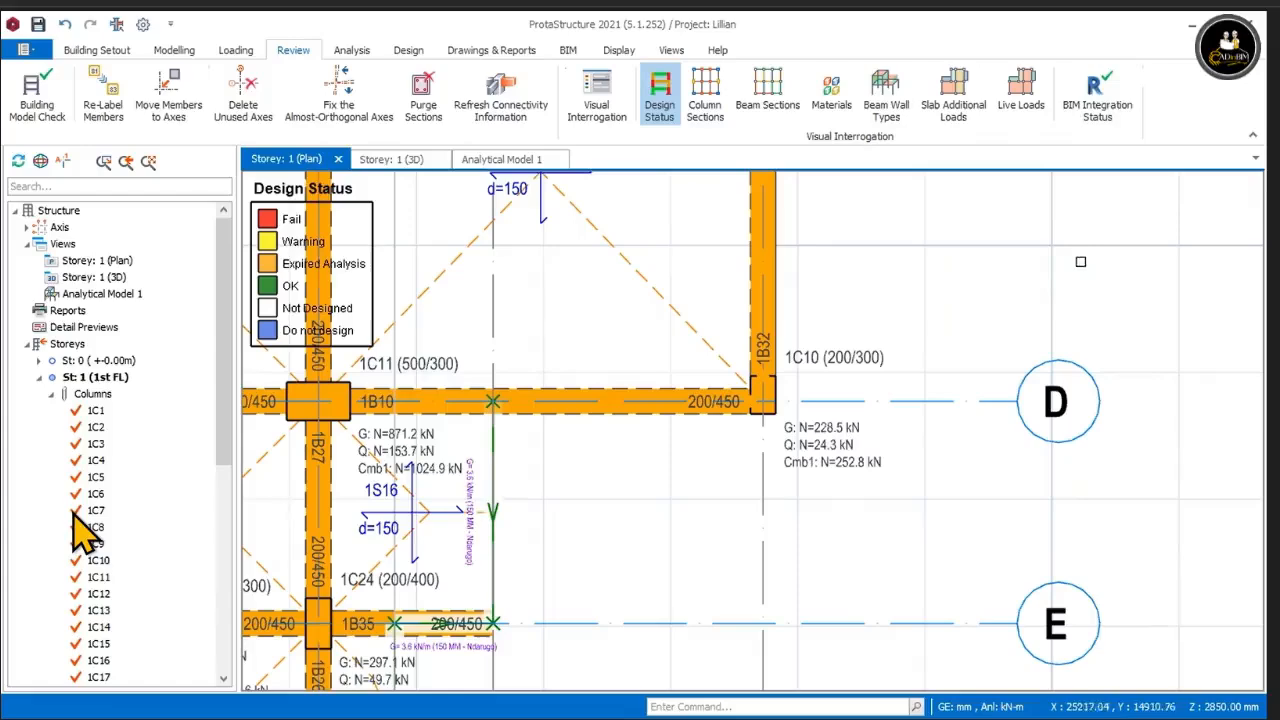
# Step: Set the b2 dimension of column 1C9 at axis G to 300 mm and align it flush with the beam edge at e2 -50 mm
pyautogui.scroll(-6, 1018, 281)
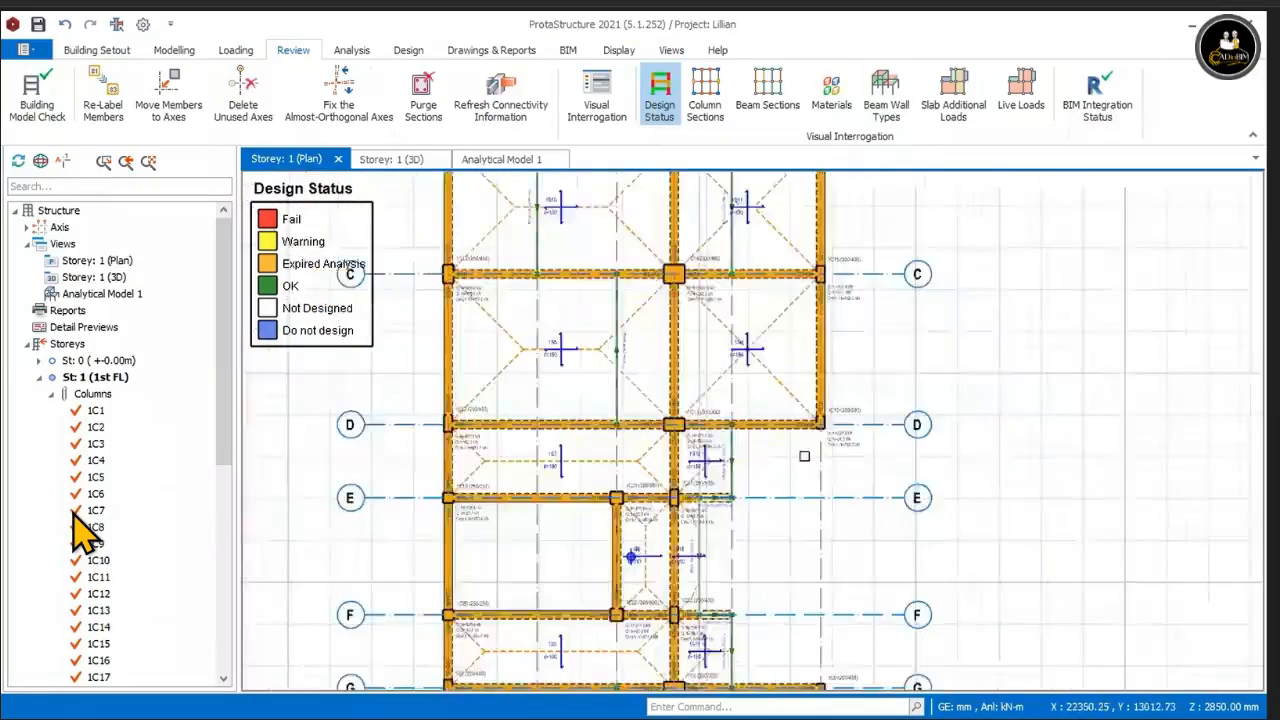
pyautogui.scroll(4, 812, 543)
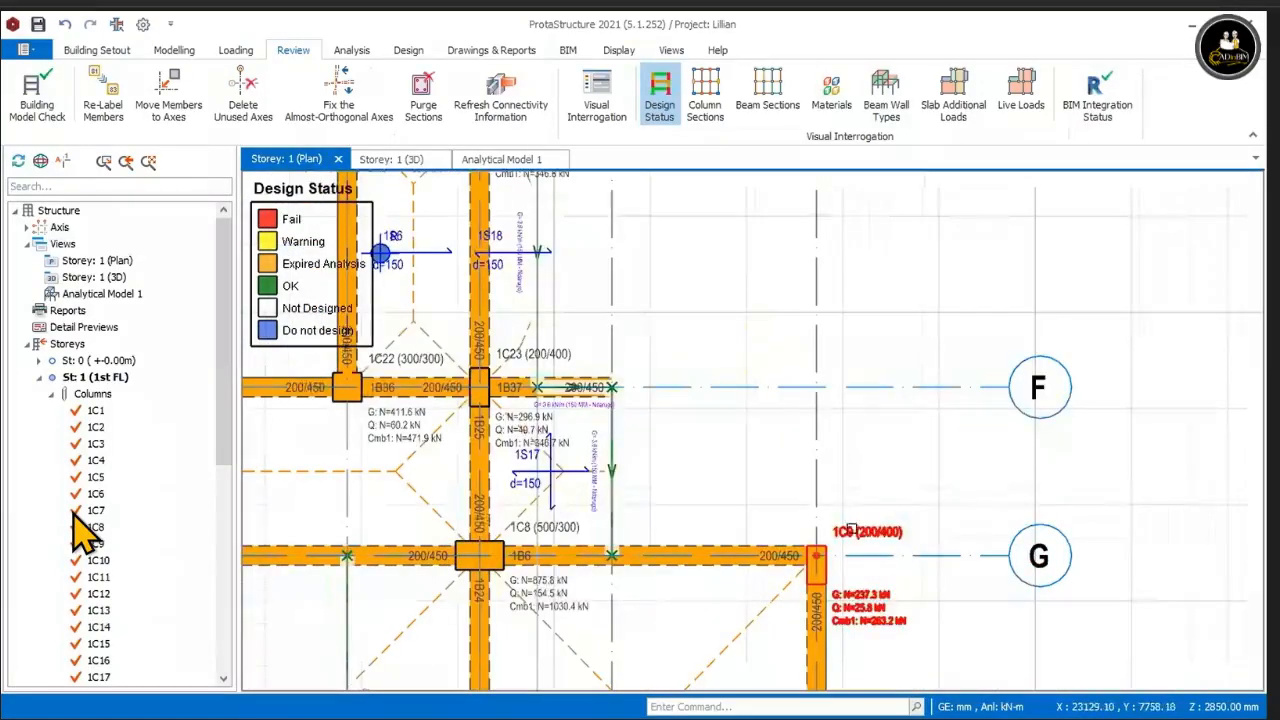
pyautogui.scroll(2, 848, 595)
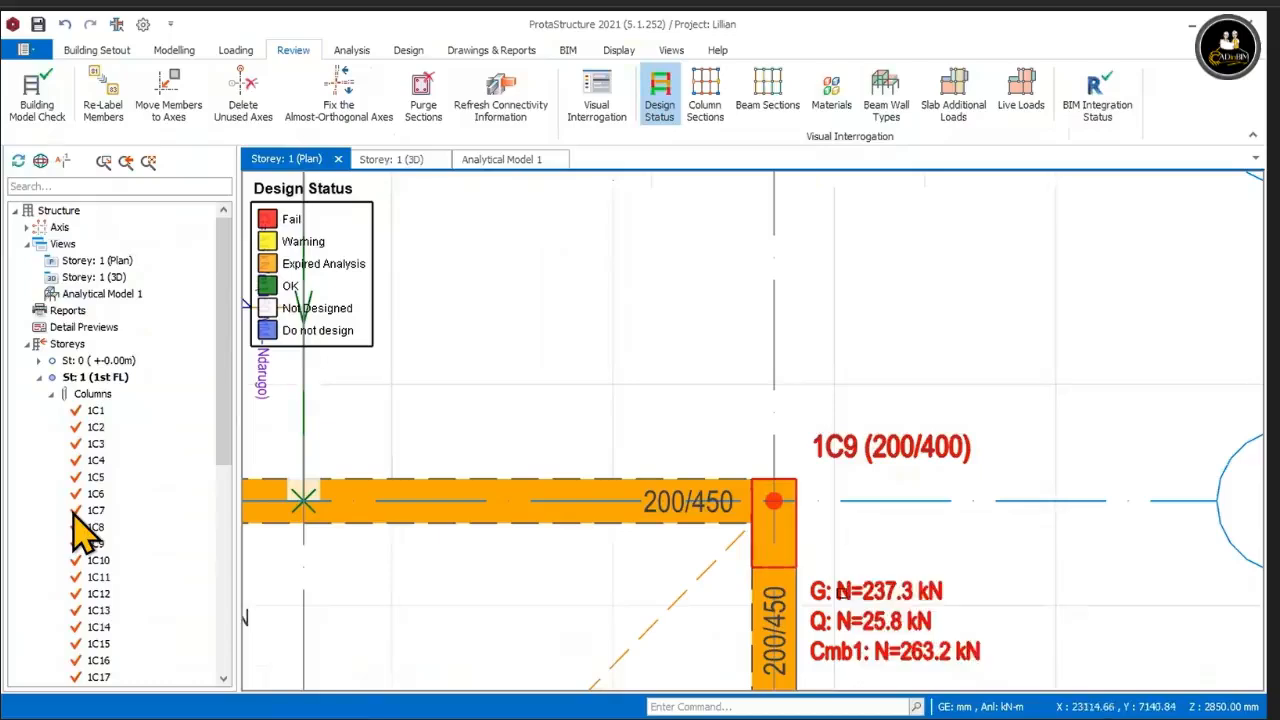
pyautogui.doubleClick(774, 530)
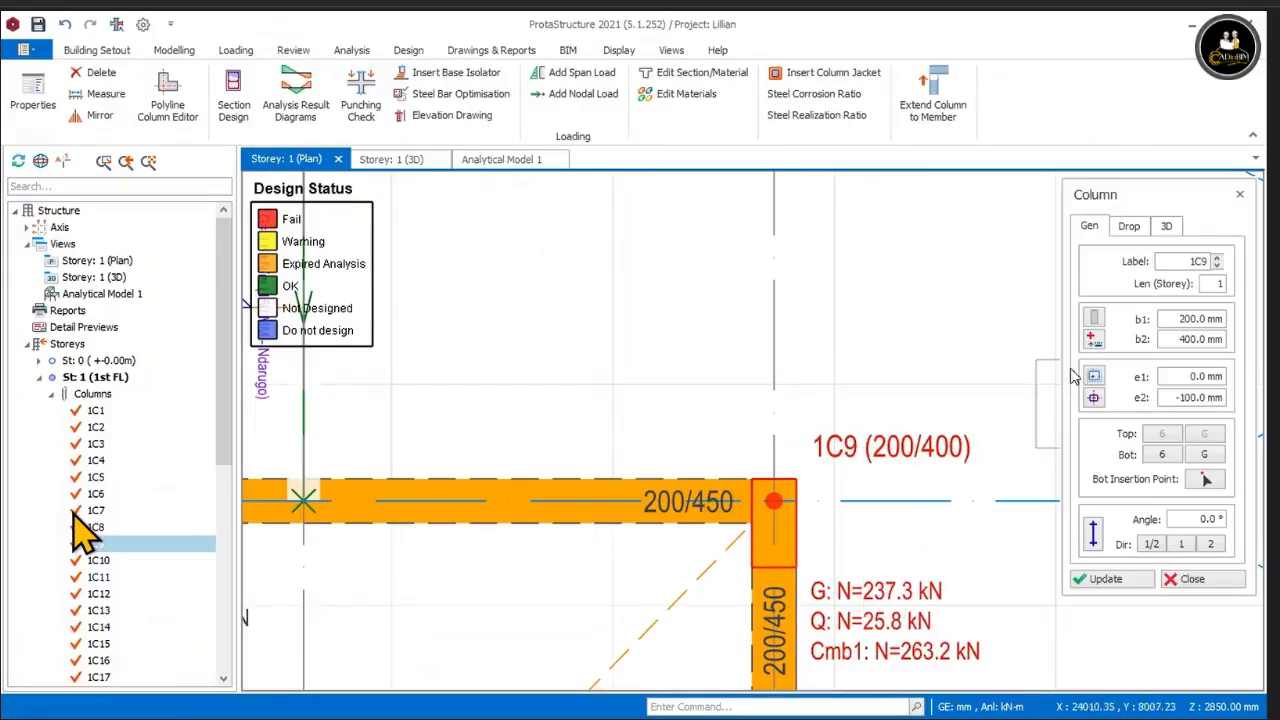
pyautogui.click(1182, 339)
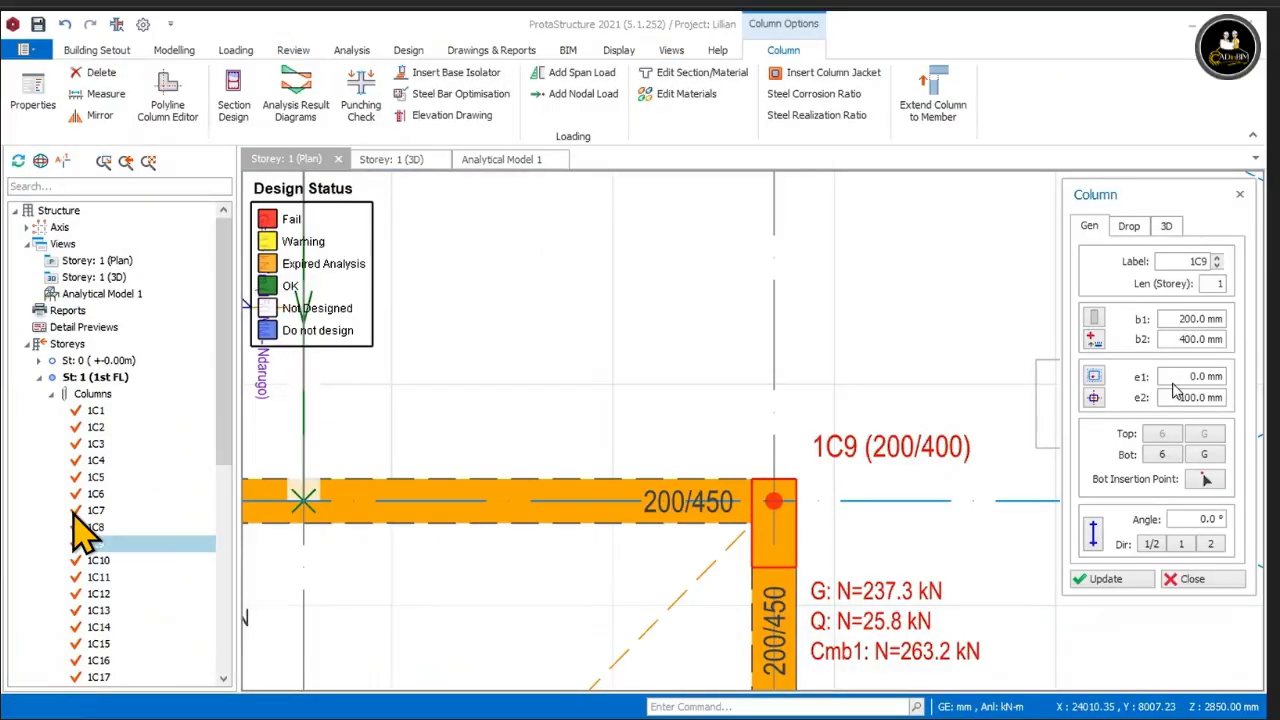
pyautogui.press('BackSpace')
pyautogui.write('3')
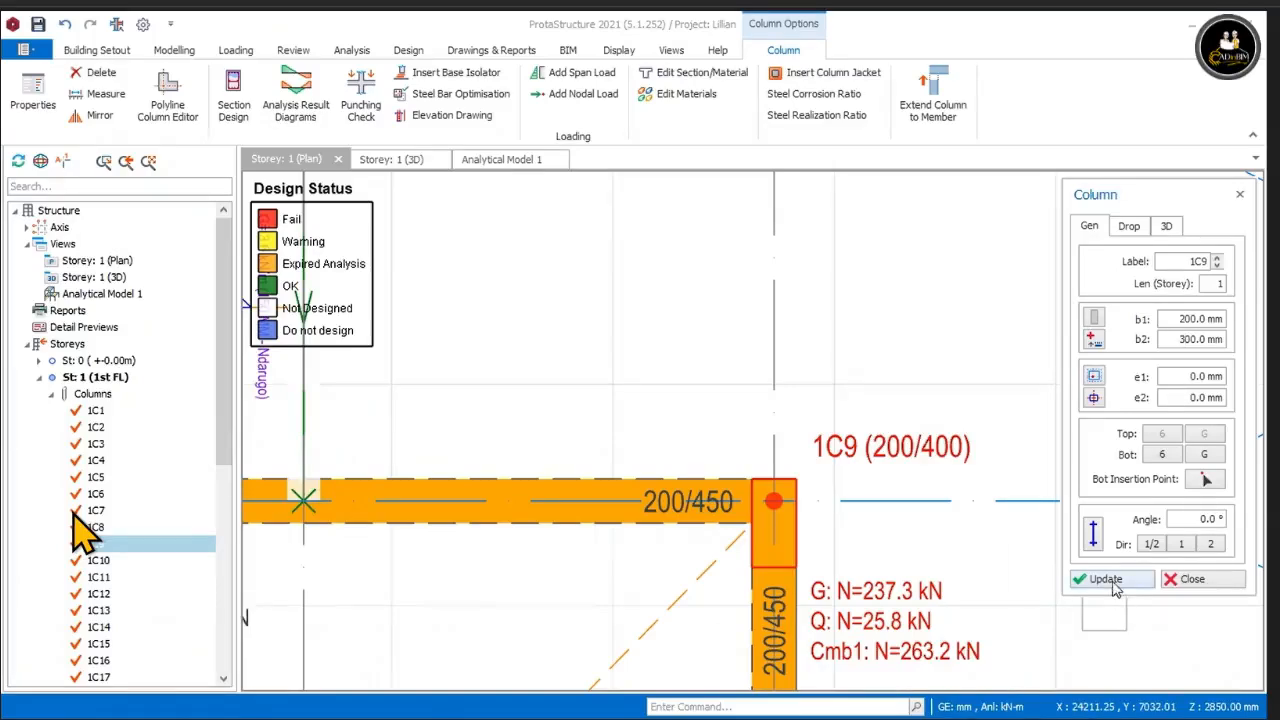
pyautogui.click(1110, 582)
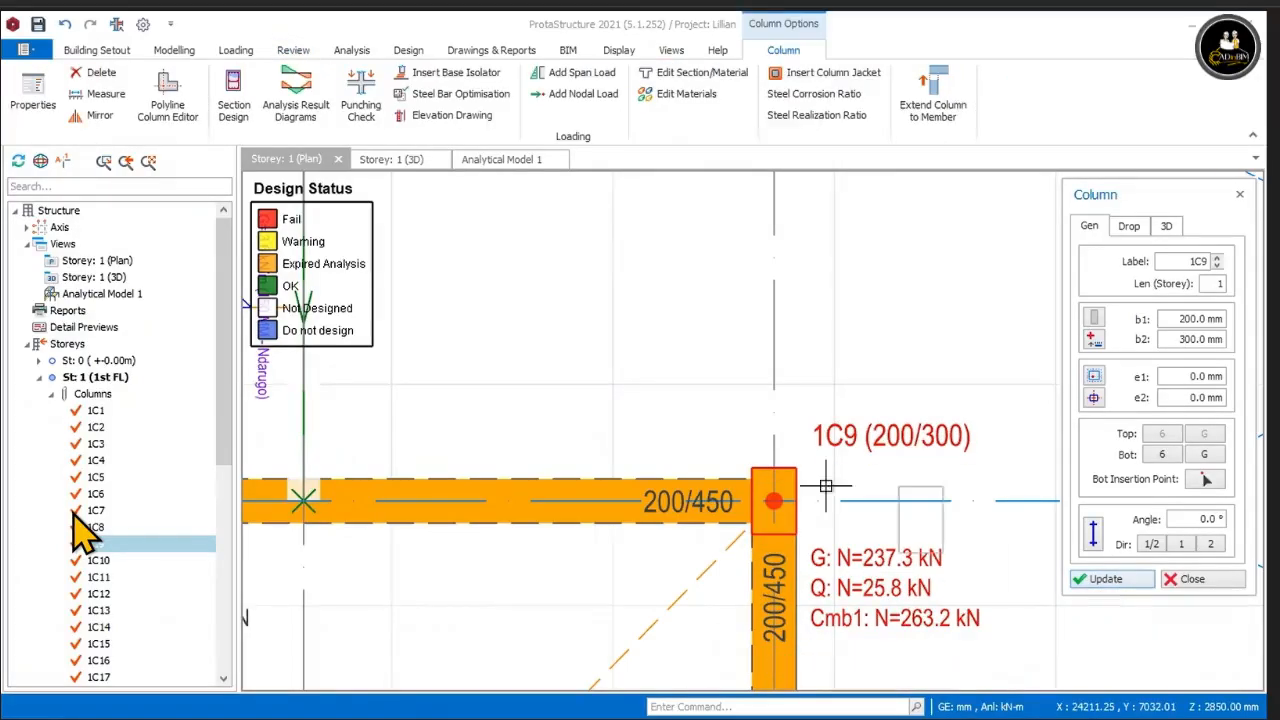
pyautogui.click(1190, 582)
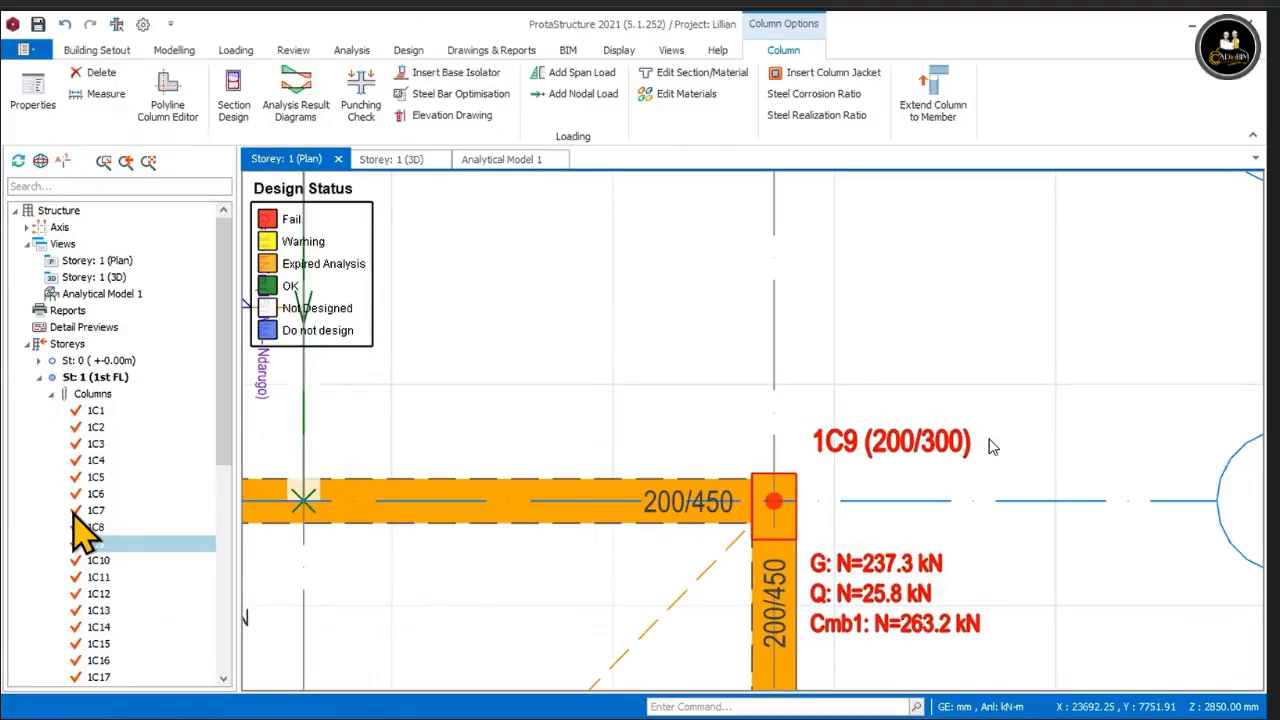
pyautogui.press('Escape')
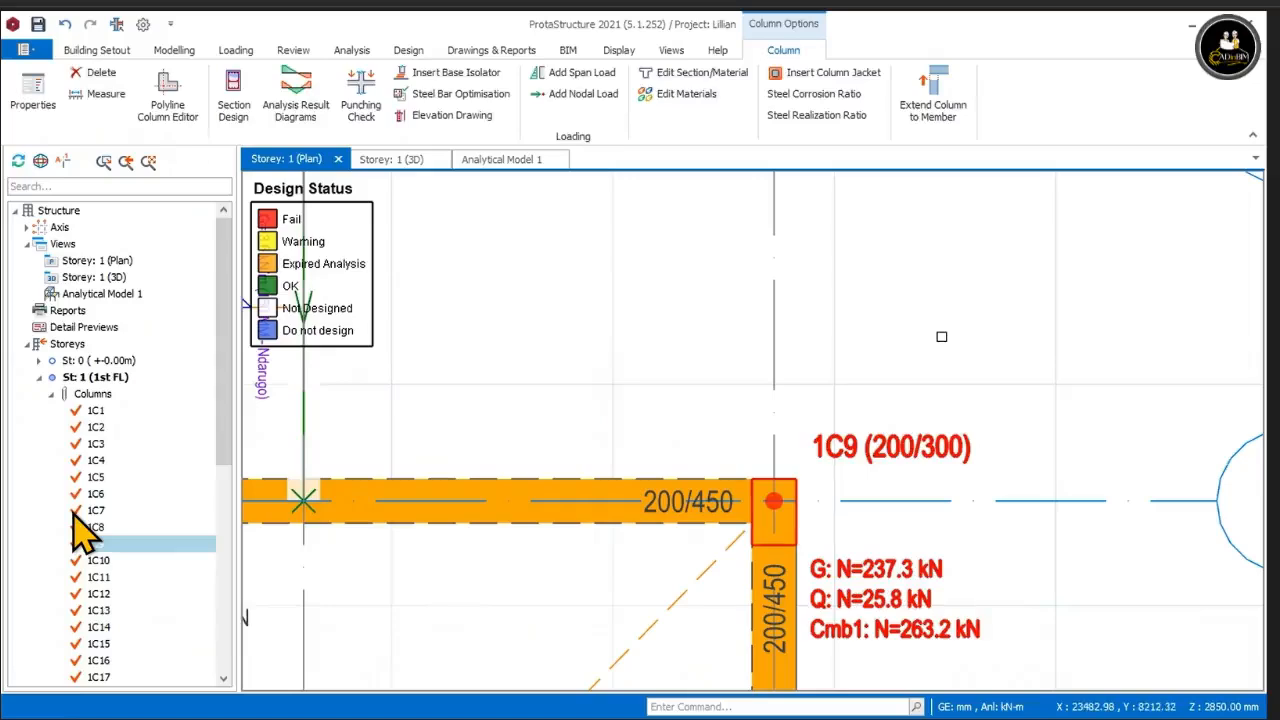
pyautogui.scroll(-2, 961, 327)
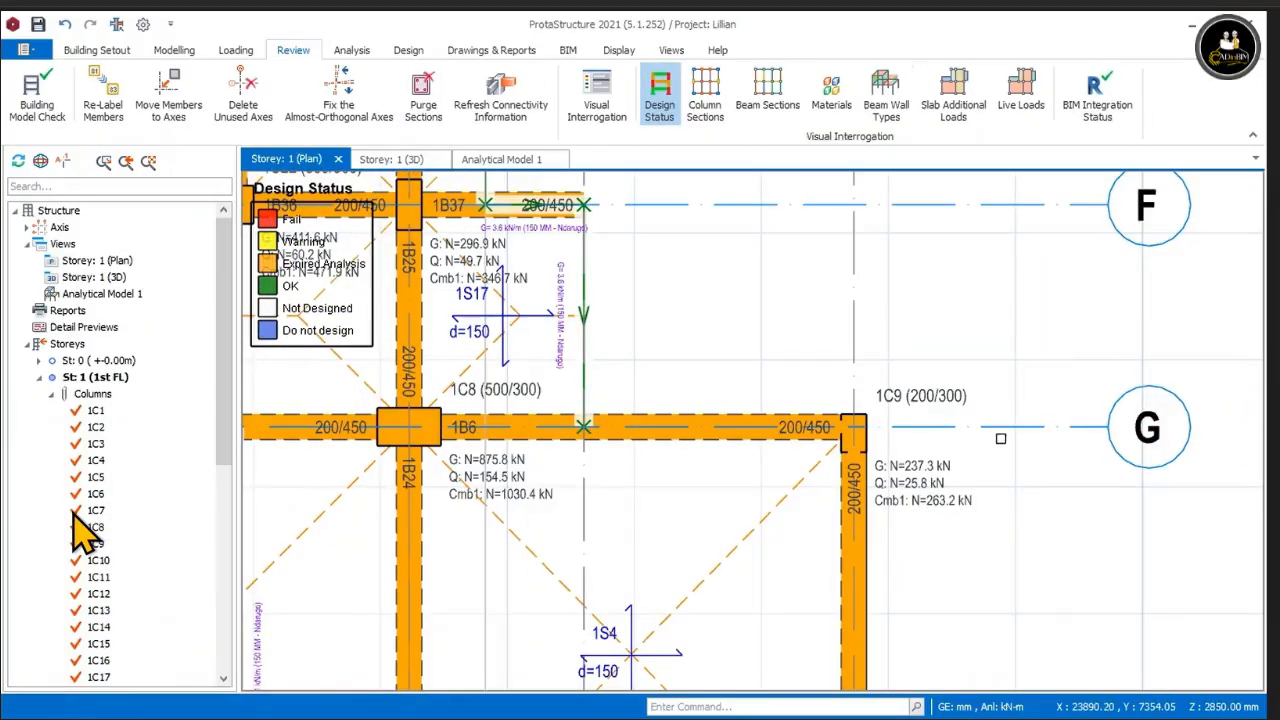
pyautogui.scroll(-2, 760, 375)
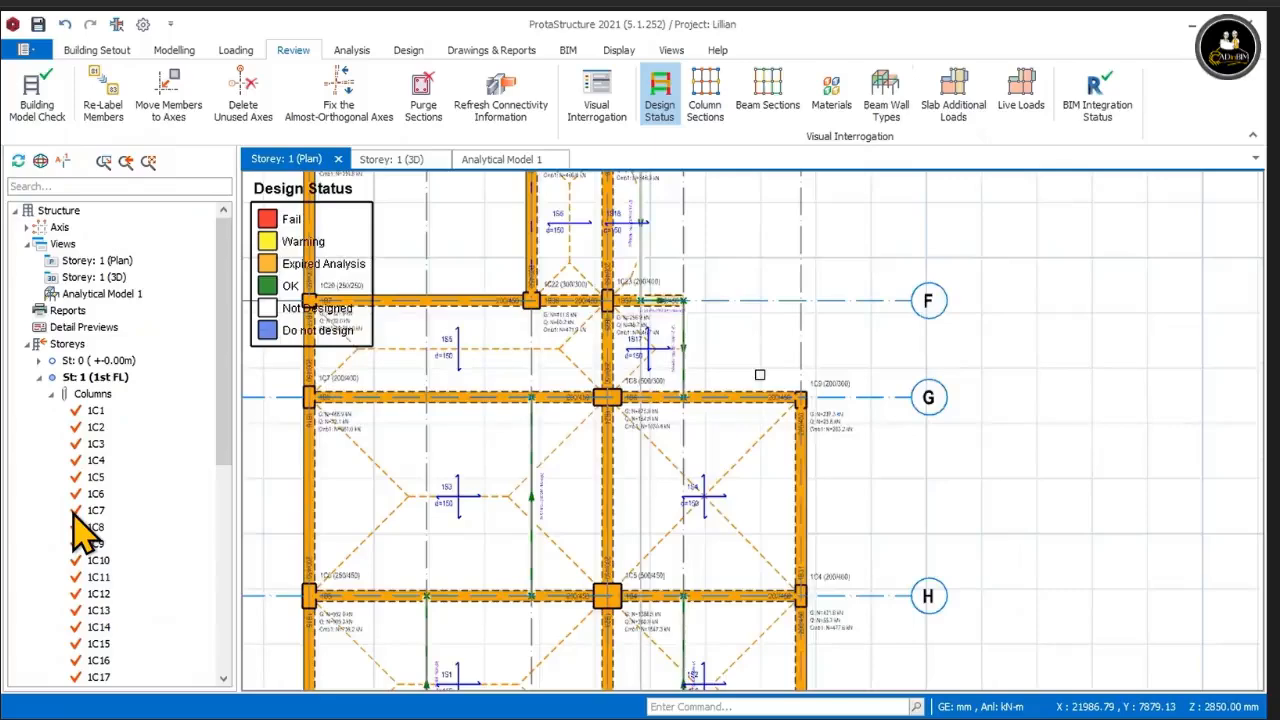
pyautogui.moveTo(740, 220); pyautogui.dragTo(760, 432, button='middle')
pyautogui.moveTo(750, 334); pyautogui.dragTo(755, 351, button='middle')
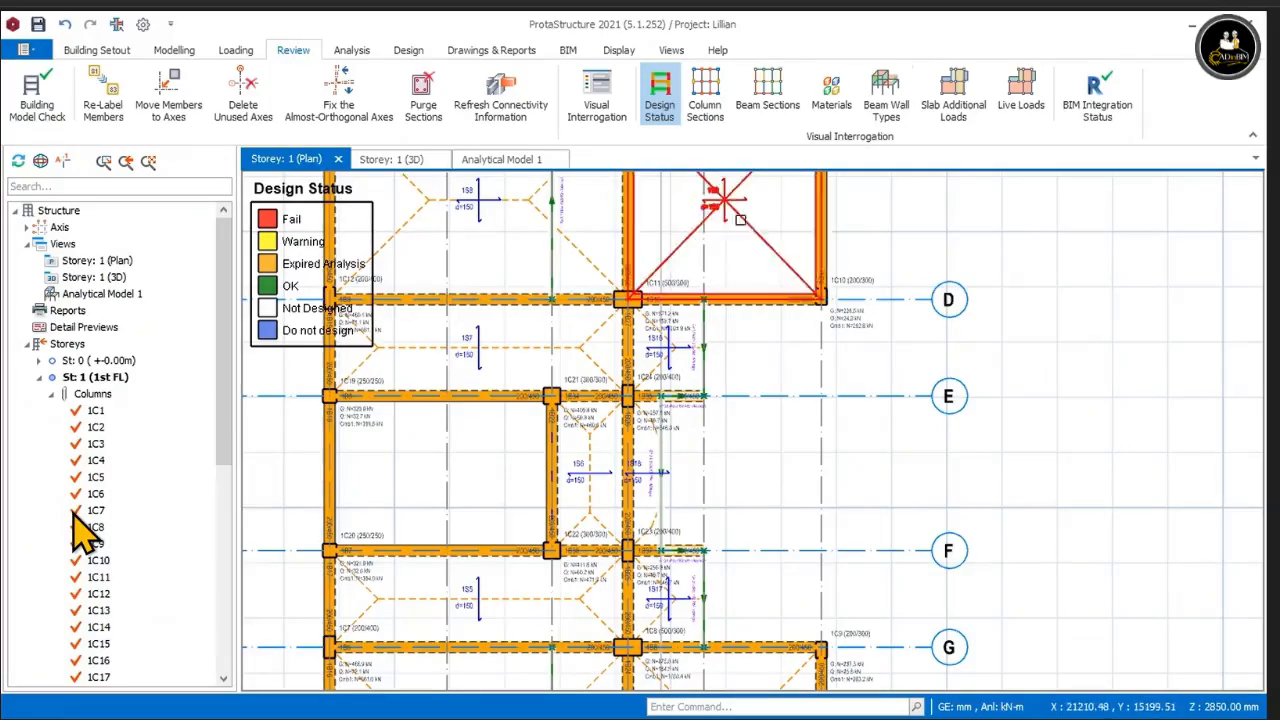
pyautogui.click(50, 87)
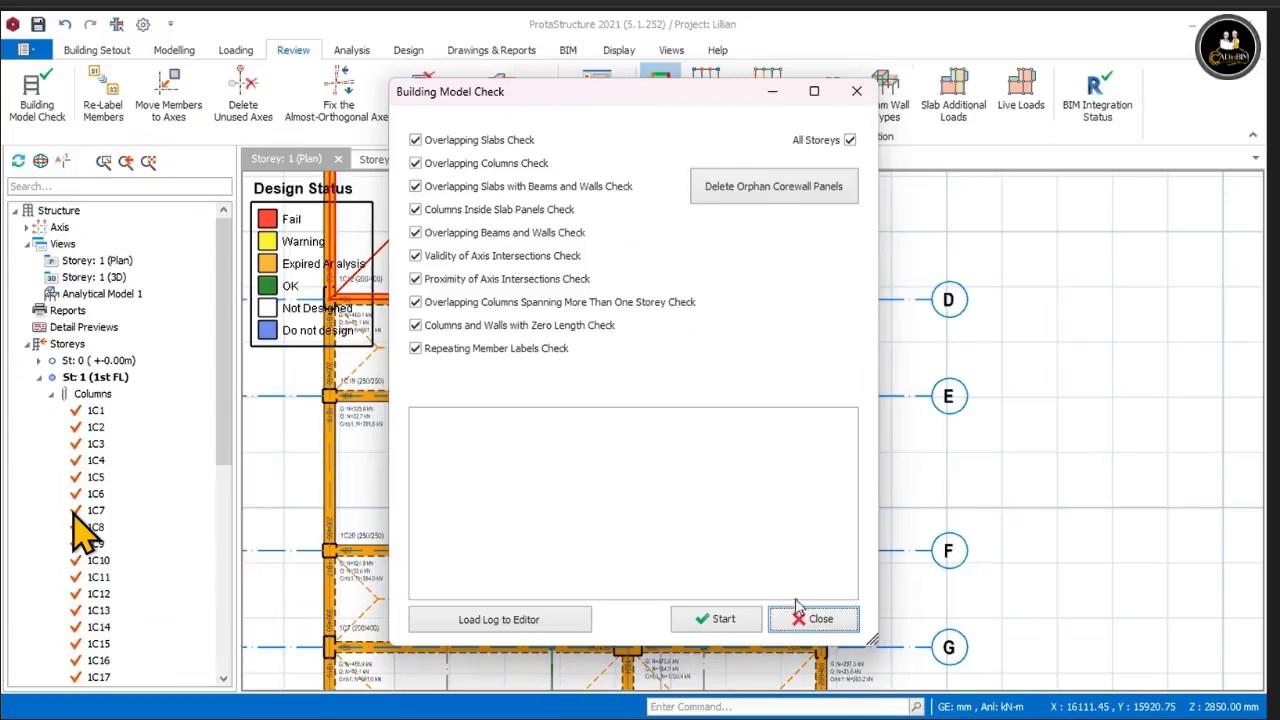
pyautogui.click(812, 618)
# Step: Rerun the building analysis with the reduced column sections, accept the analysis summary report and close the analysis
pyautogui.click(351, 52)
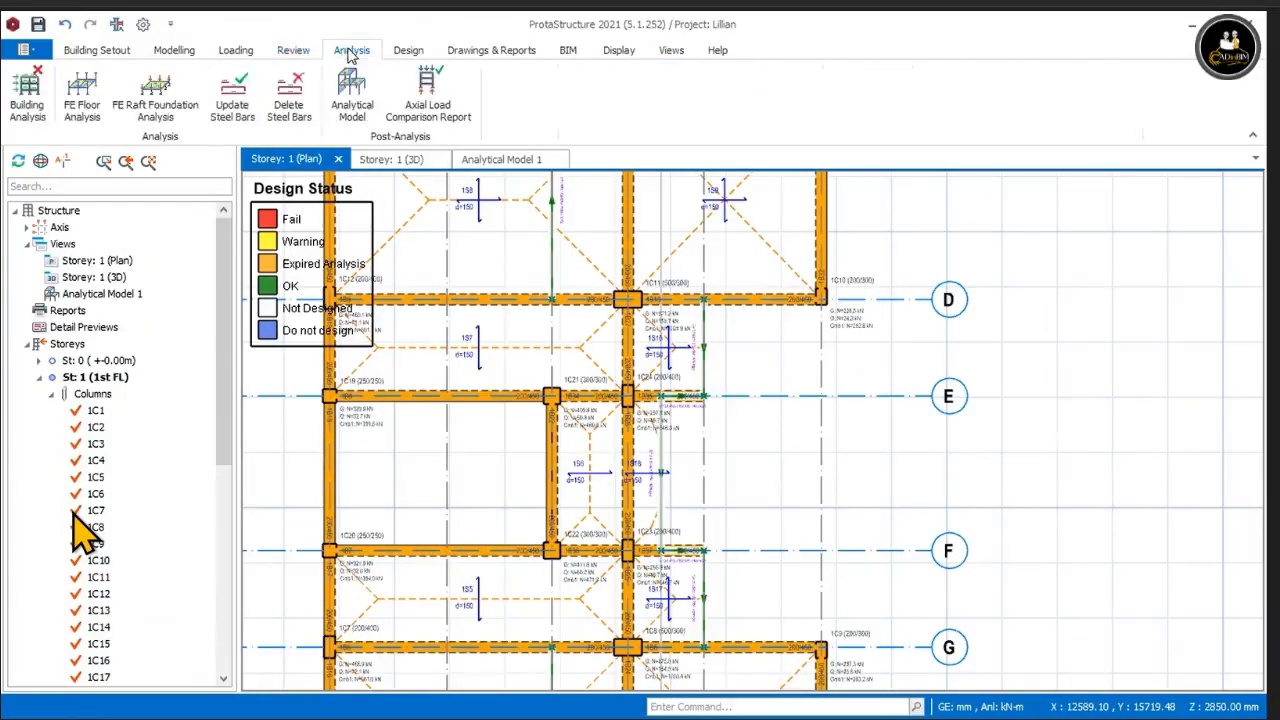
pyautogui.click(28, 98)
pyautogui.click(579, 92)
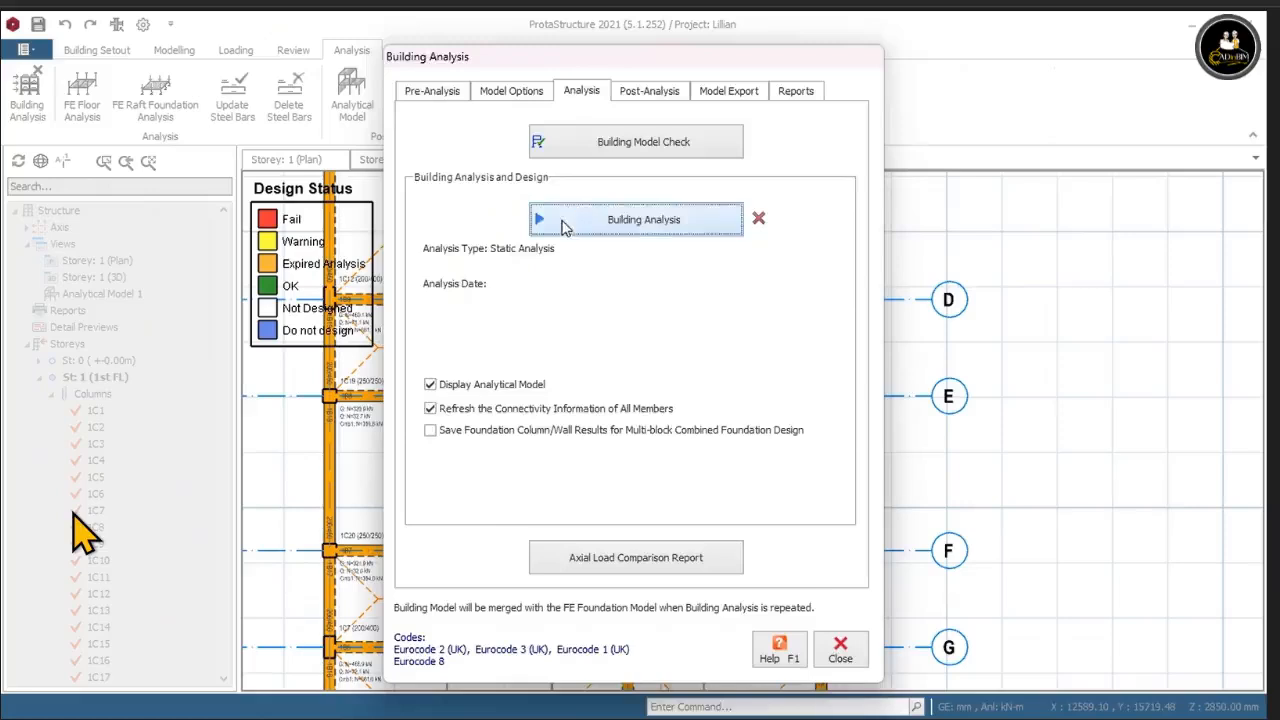
pyautogui.click(547, 210)
pyautogui.click(505, 328)
pyautogui.click(750, 302)
pyautogui.click(750, 325)
pyautogui.click(735, 459)
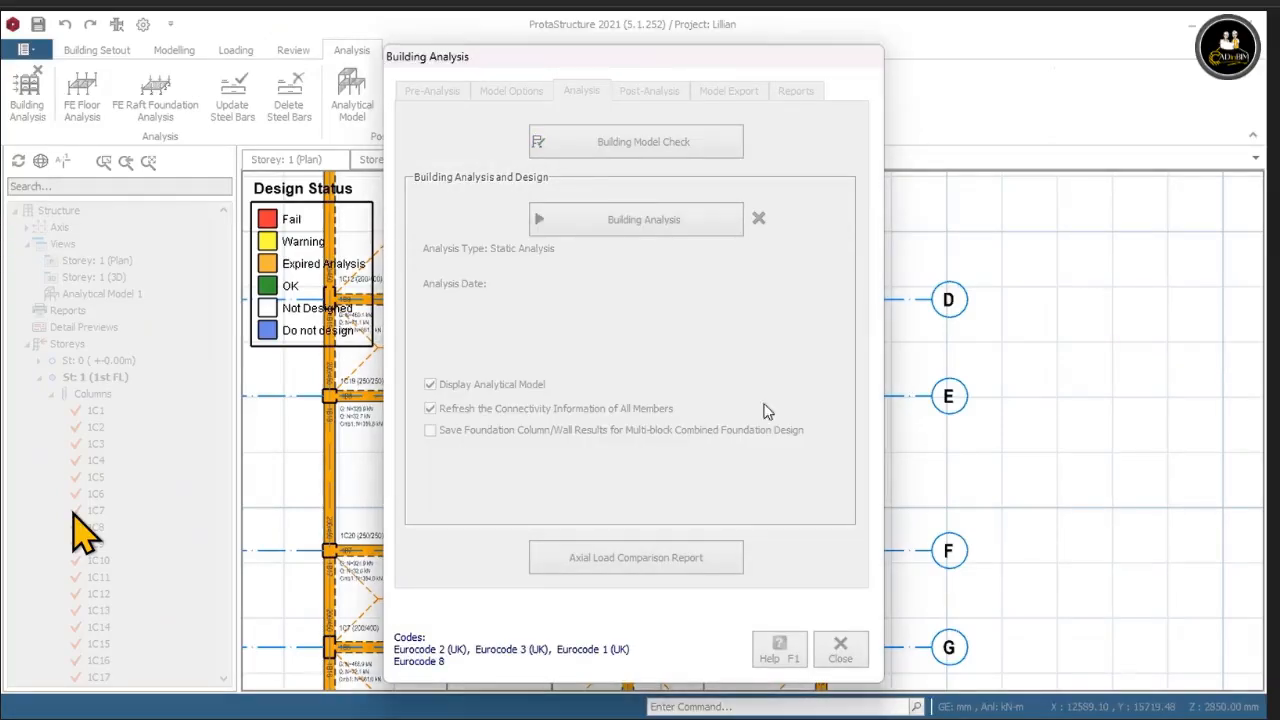
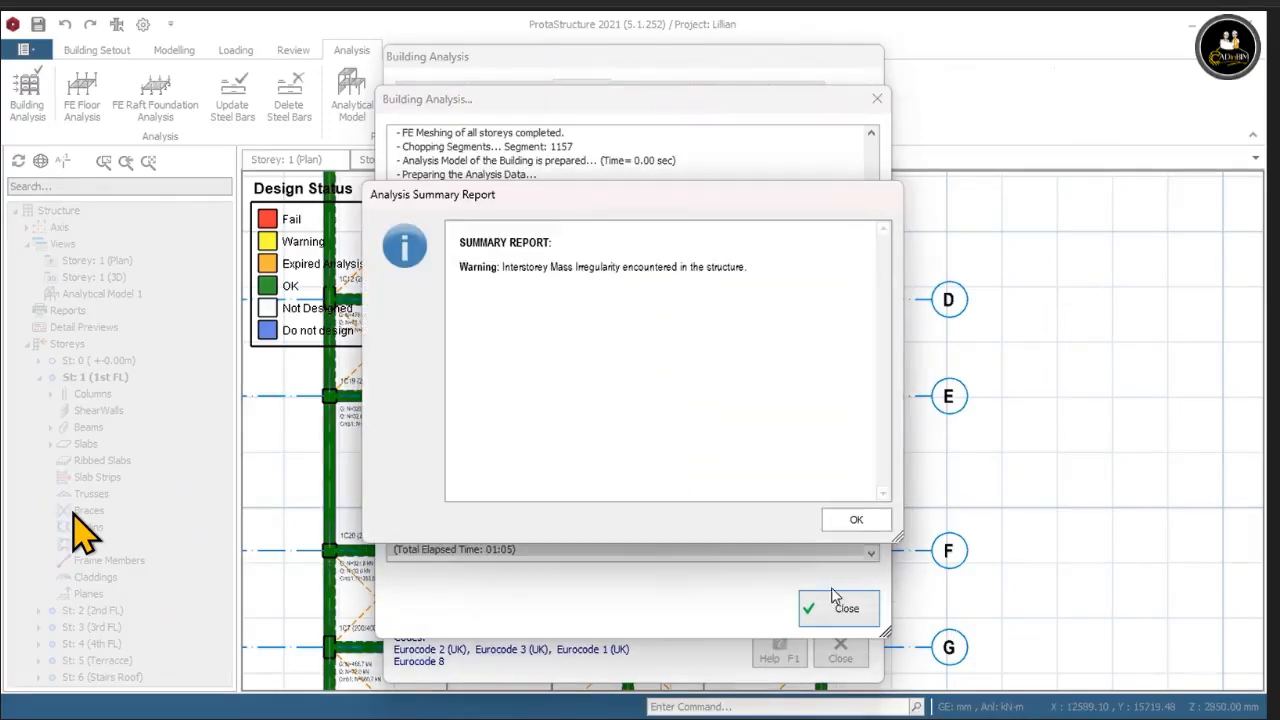
pyautogui.click(857, 522)
pyautogui.click(847, 607)
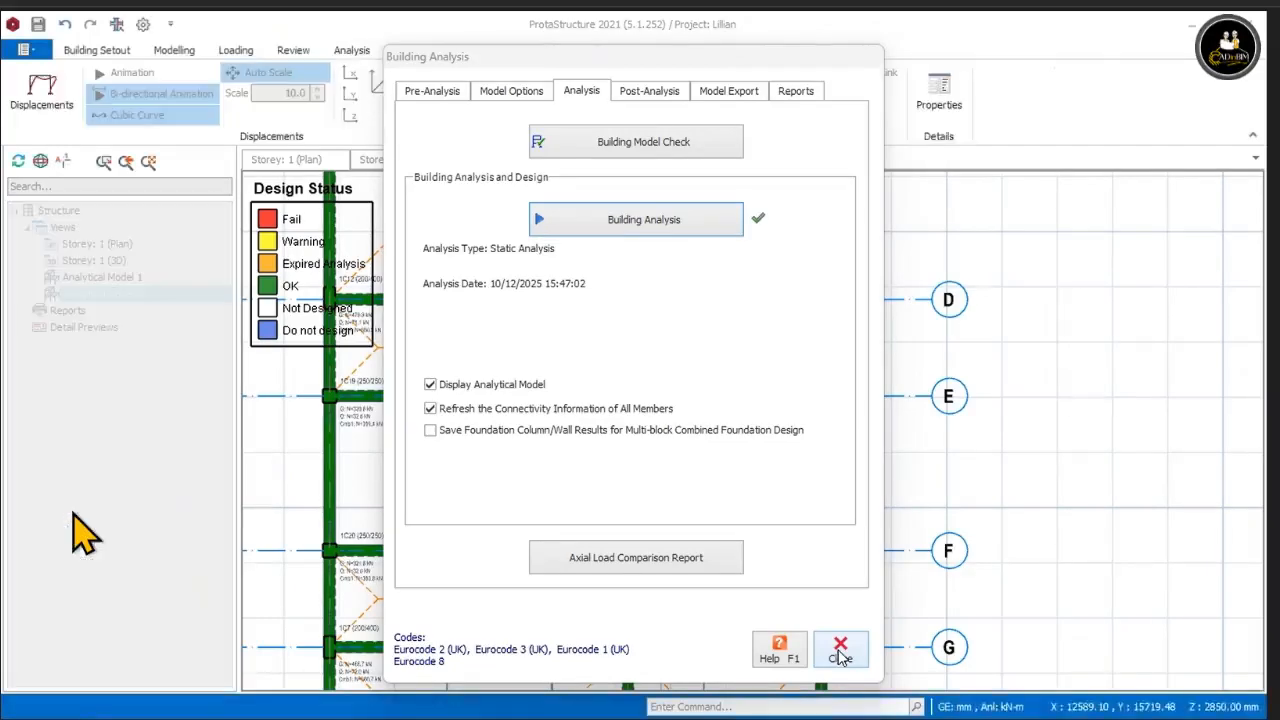
pyautogui.click(840, 650)
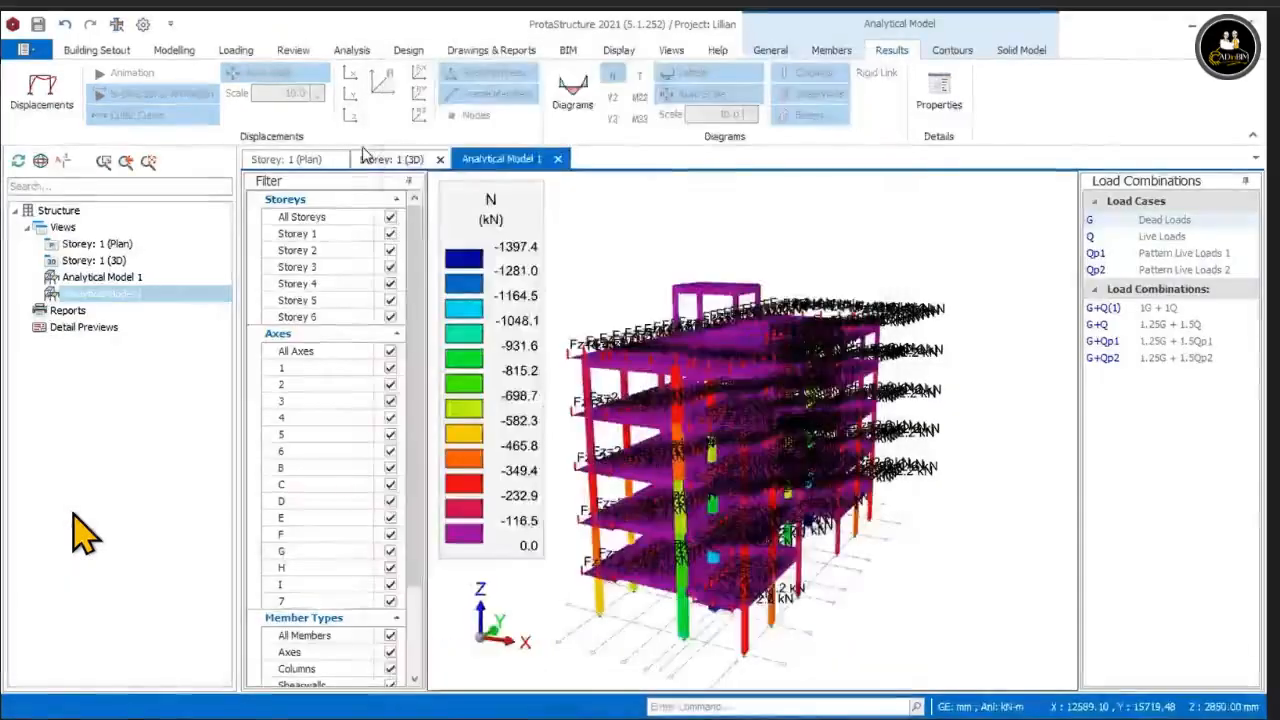
# Step: Examine the design status of the lowest-storey columns and the rest of the building in the Storey 1 3D view
pyautogui.click(378, 159)
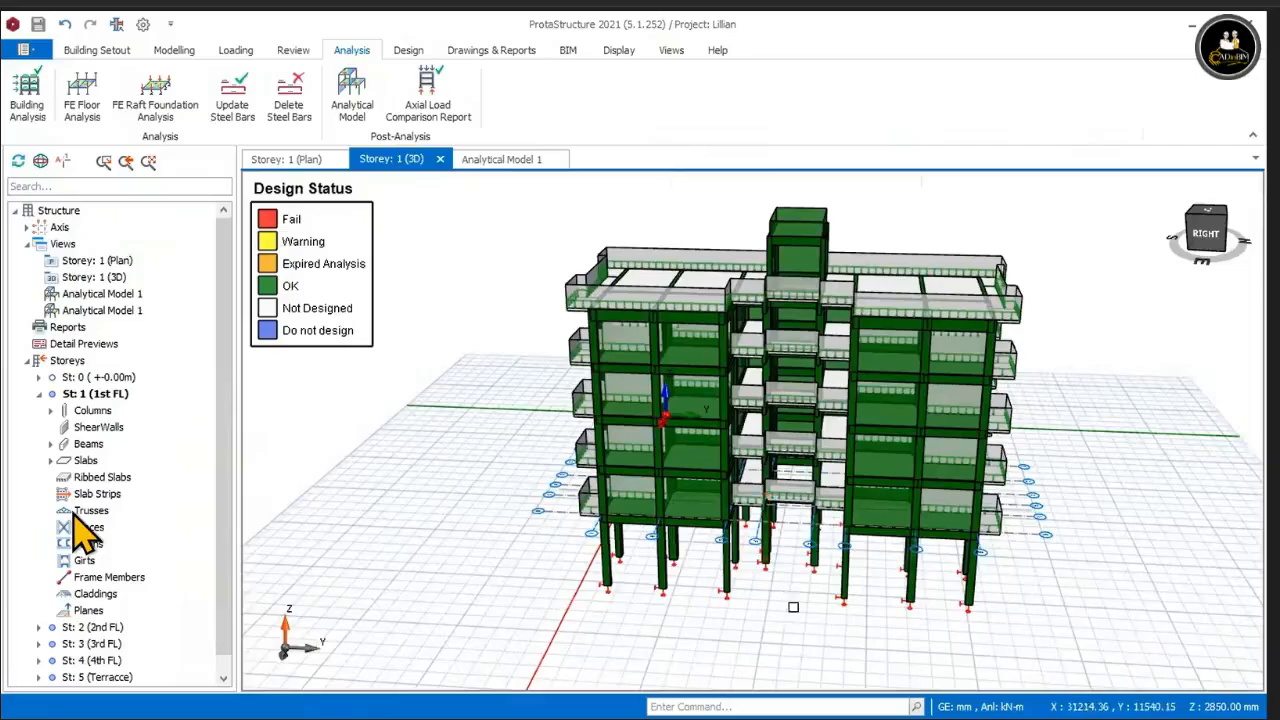
pyautogui.scroll(6, 792, 601)
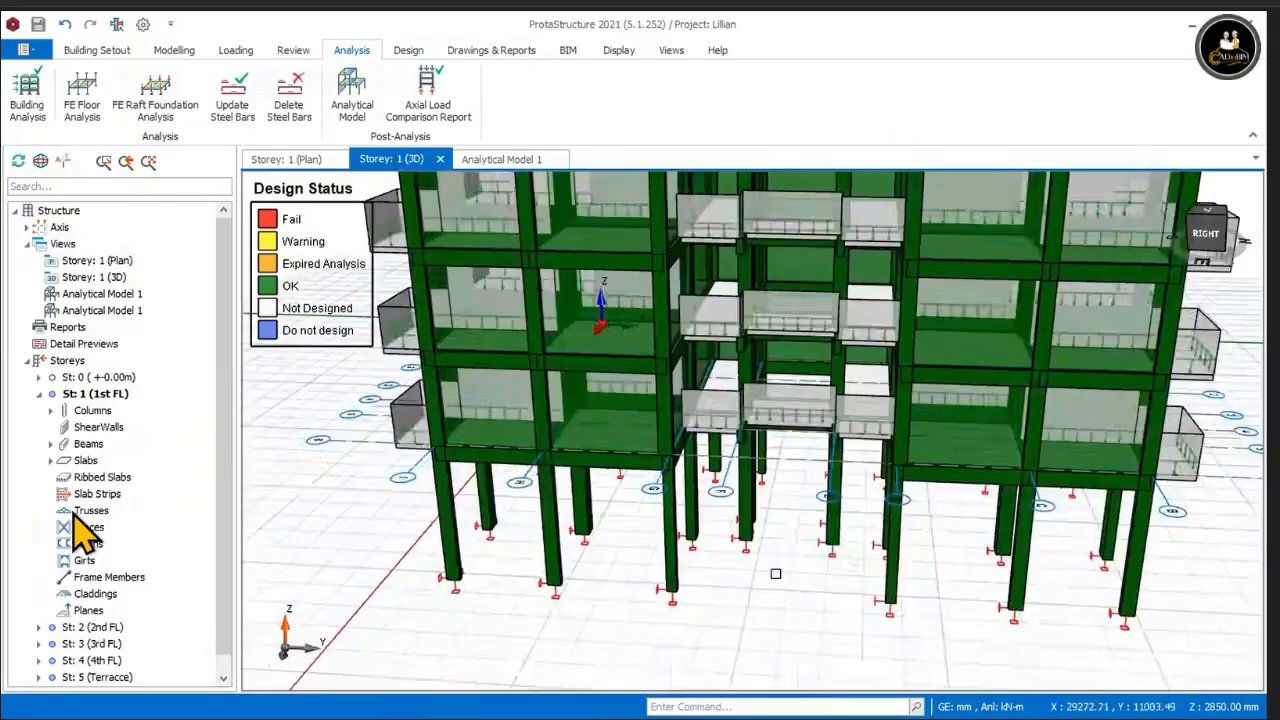
pyautogui.scroll(-4, 770, 654)
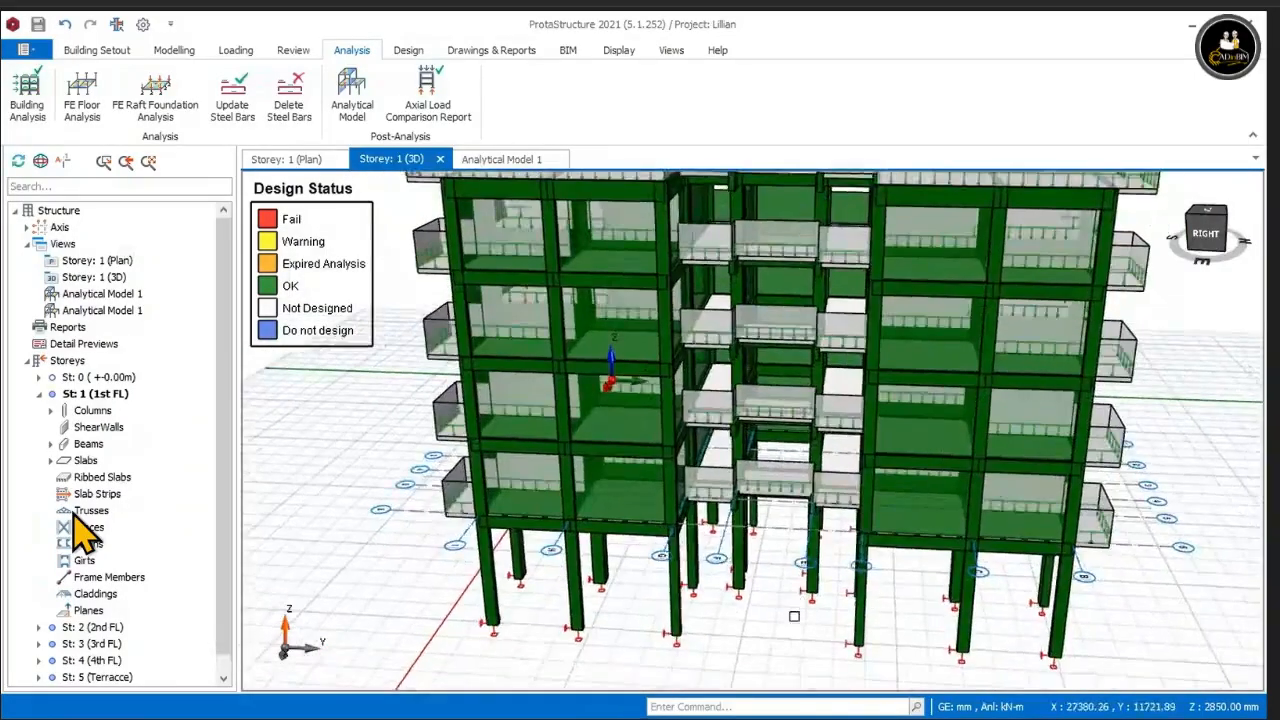
pyautogui.moveTo(794, 616); pyautogui.dragTo(726, 621, button='middle')
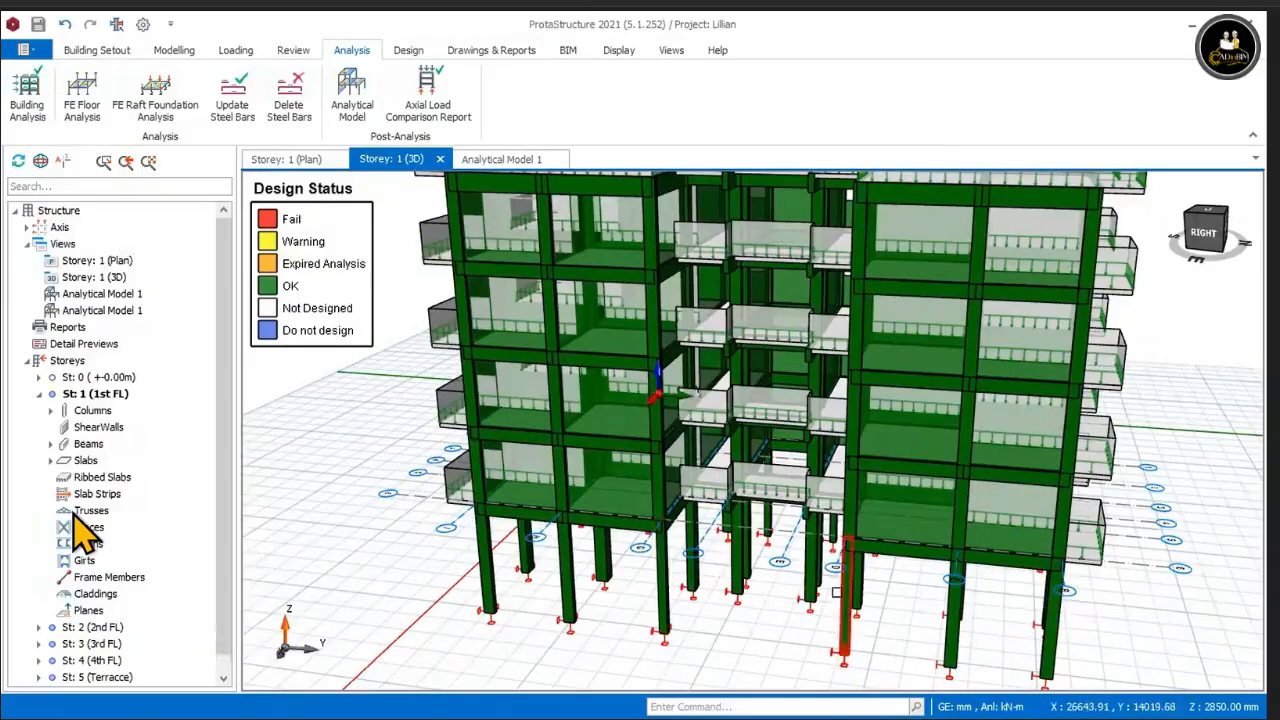
pyautogui.moveTo(905, 617); pyautogui.dragTo(916, 613, button='middle')
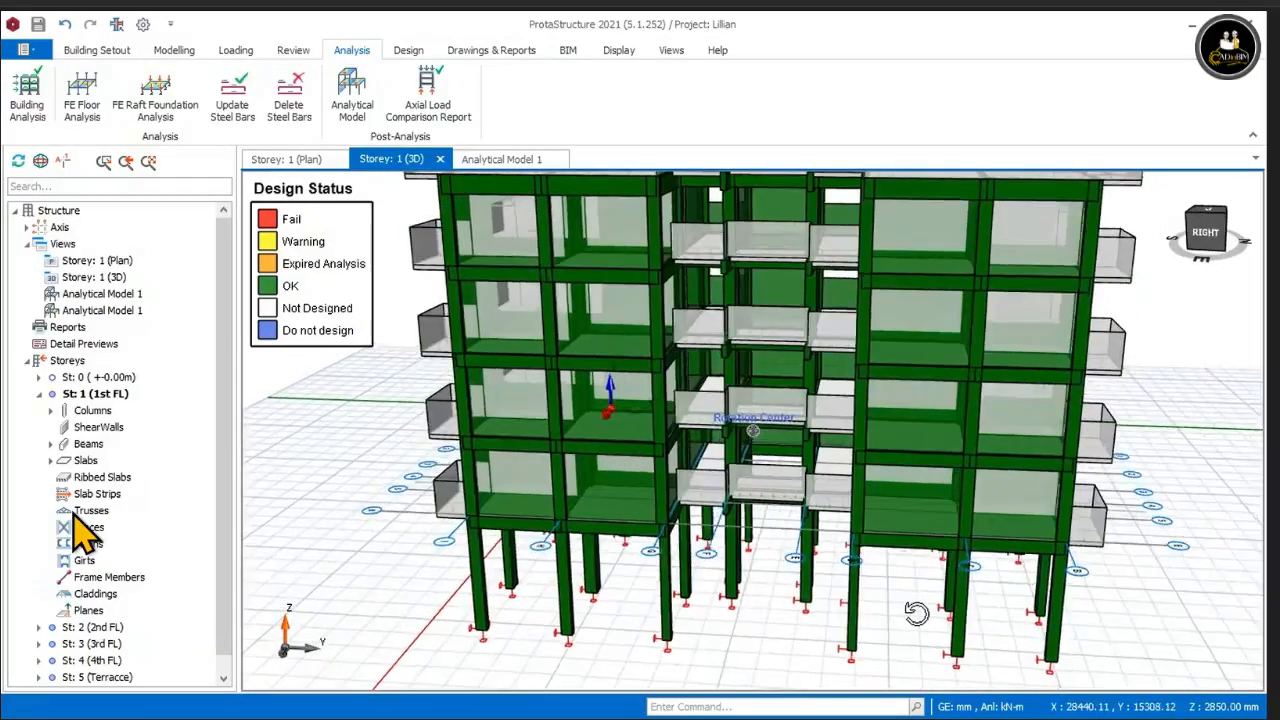
pyautogui.click(848, 520)
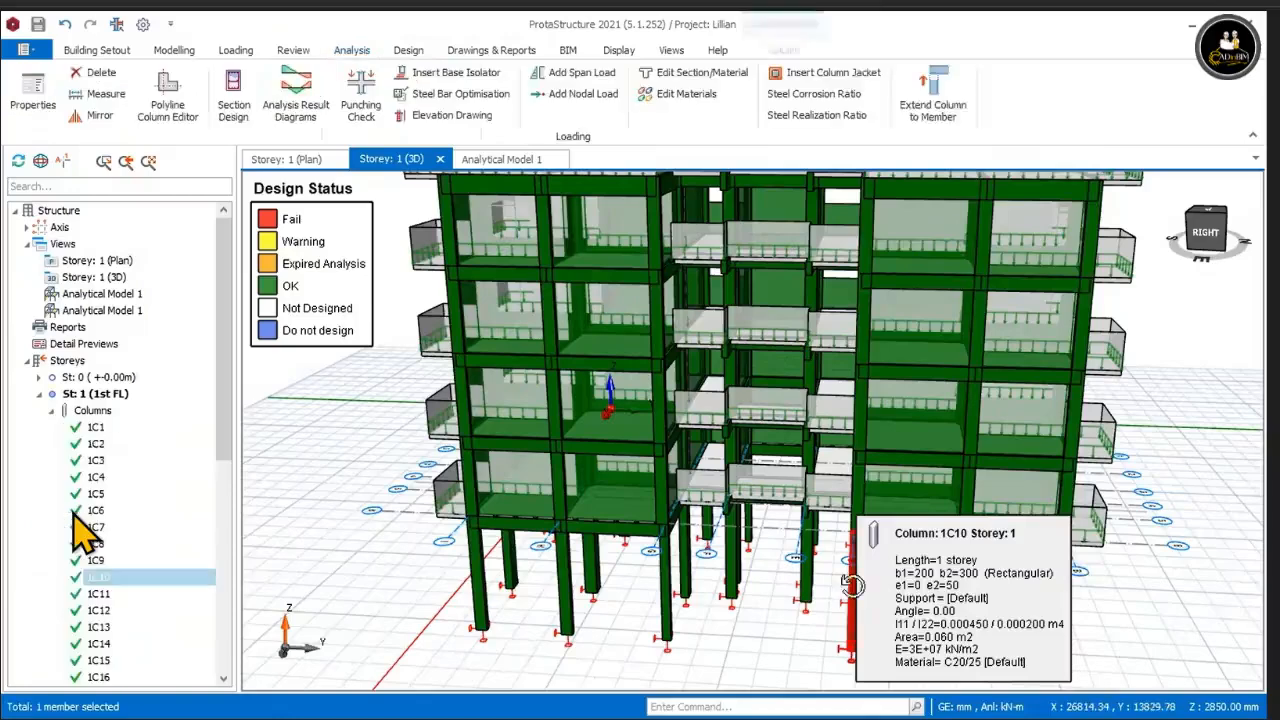
pyautogui.rightClick(848, 520)
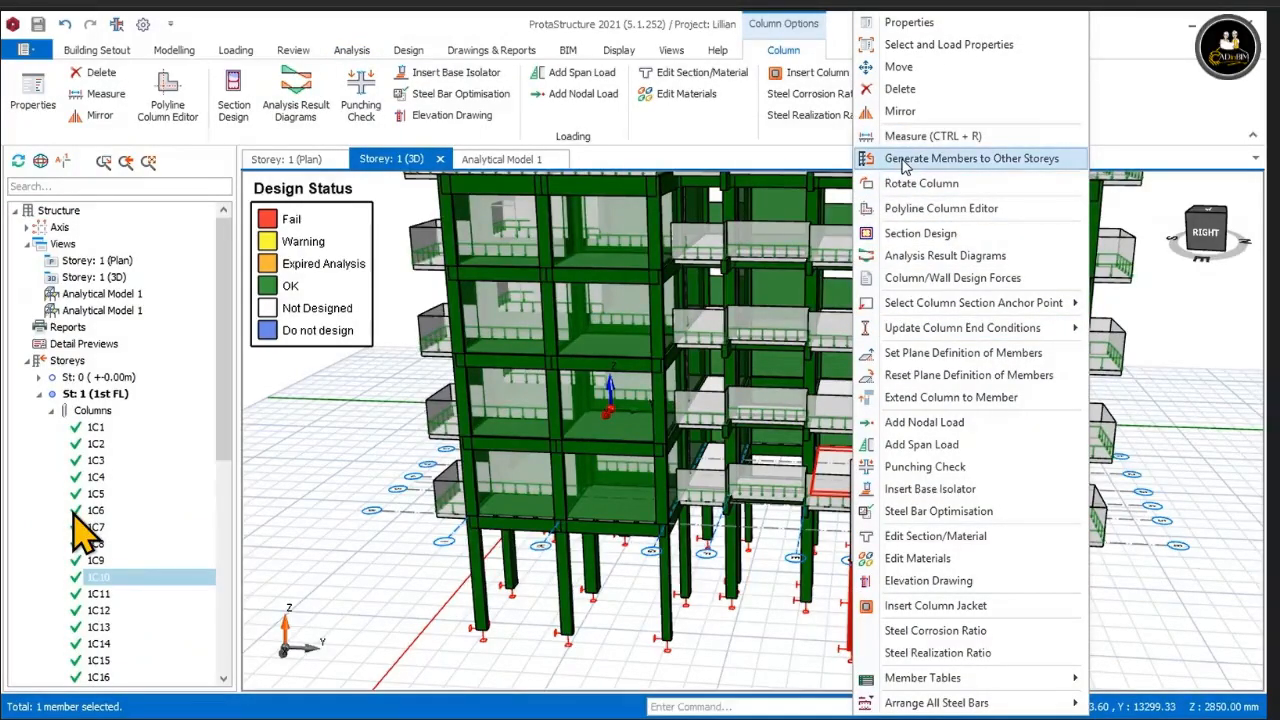
pyautogui.press('Escape')
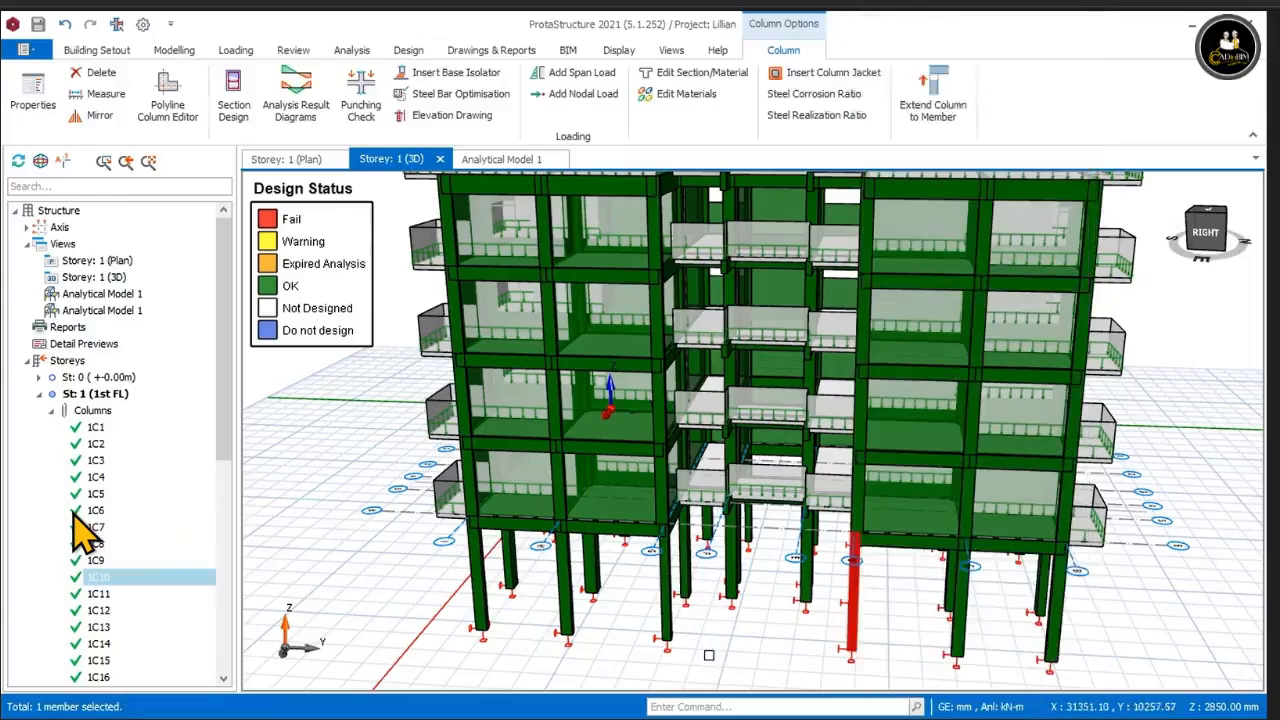
pyautogui.press('Escape')
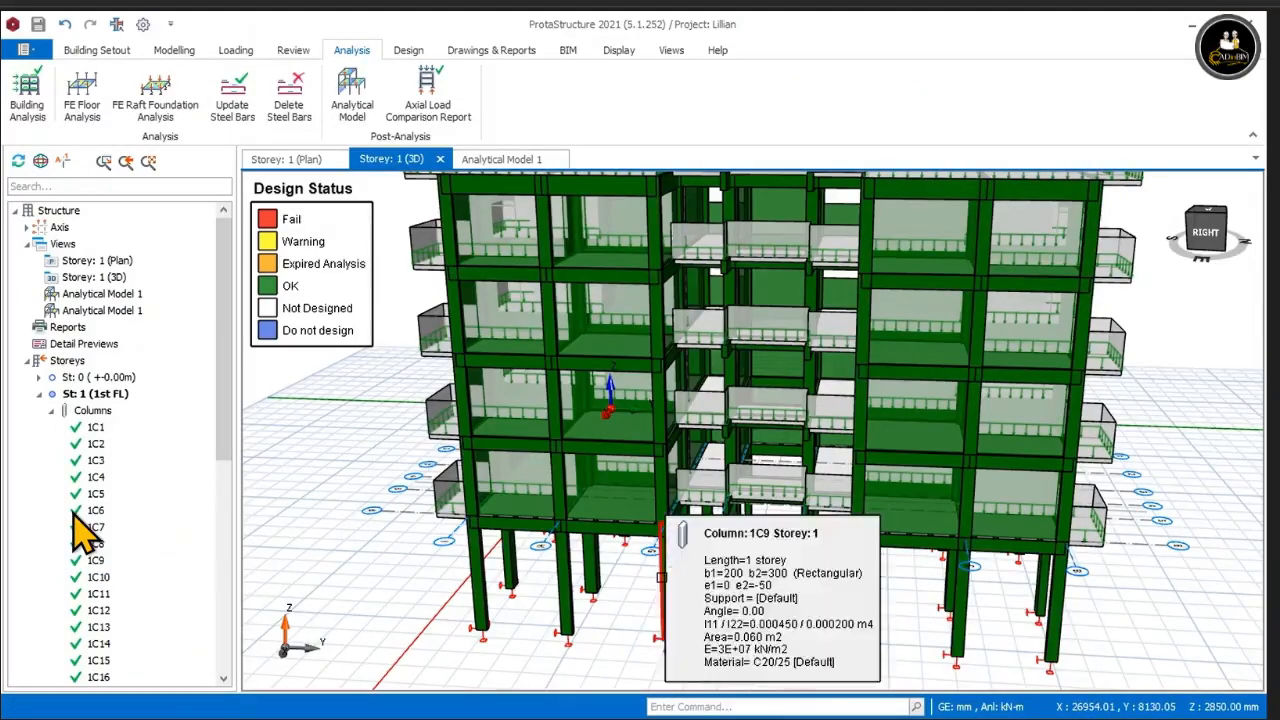
# Step: Prepare to generate the first-storey columns 1C9 and 1C10 to other storeys, replacing existing members at the same insertion
pyautogui.click(78, 540)
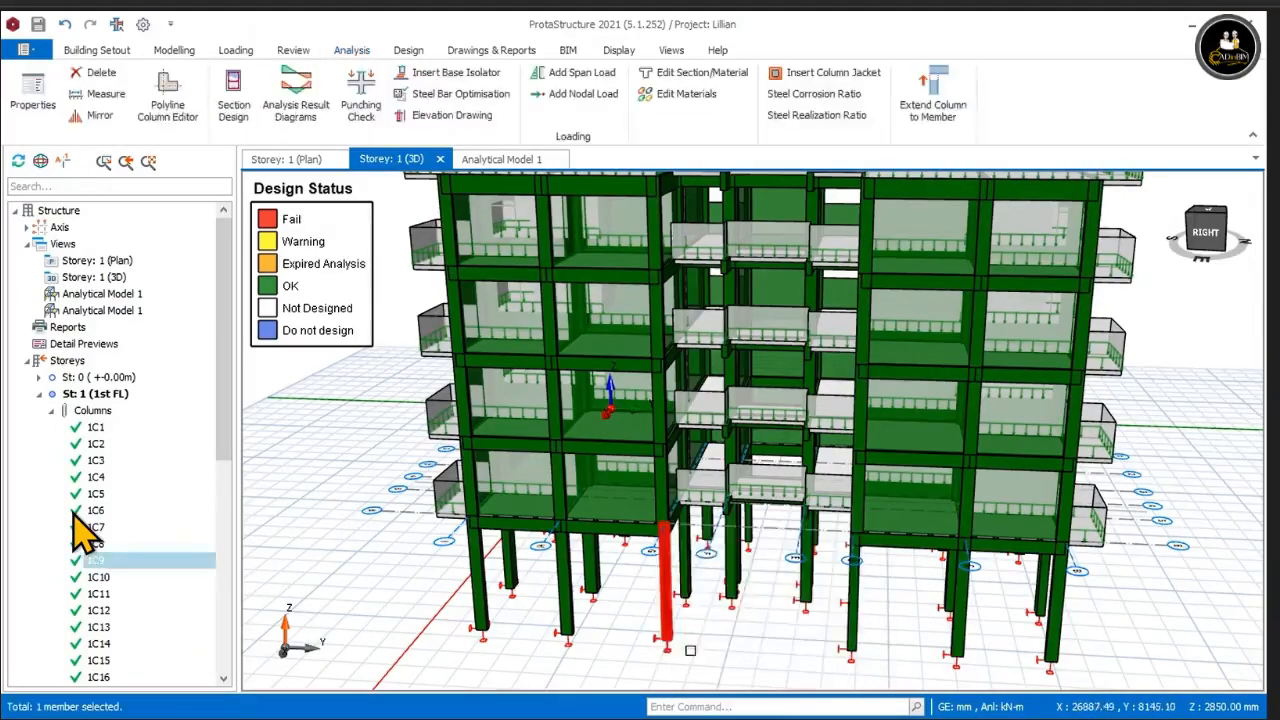
pyautogui.click(852, 585)
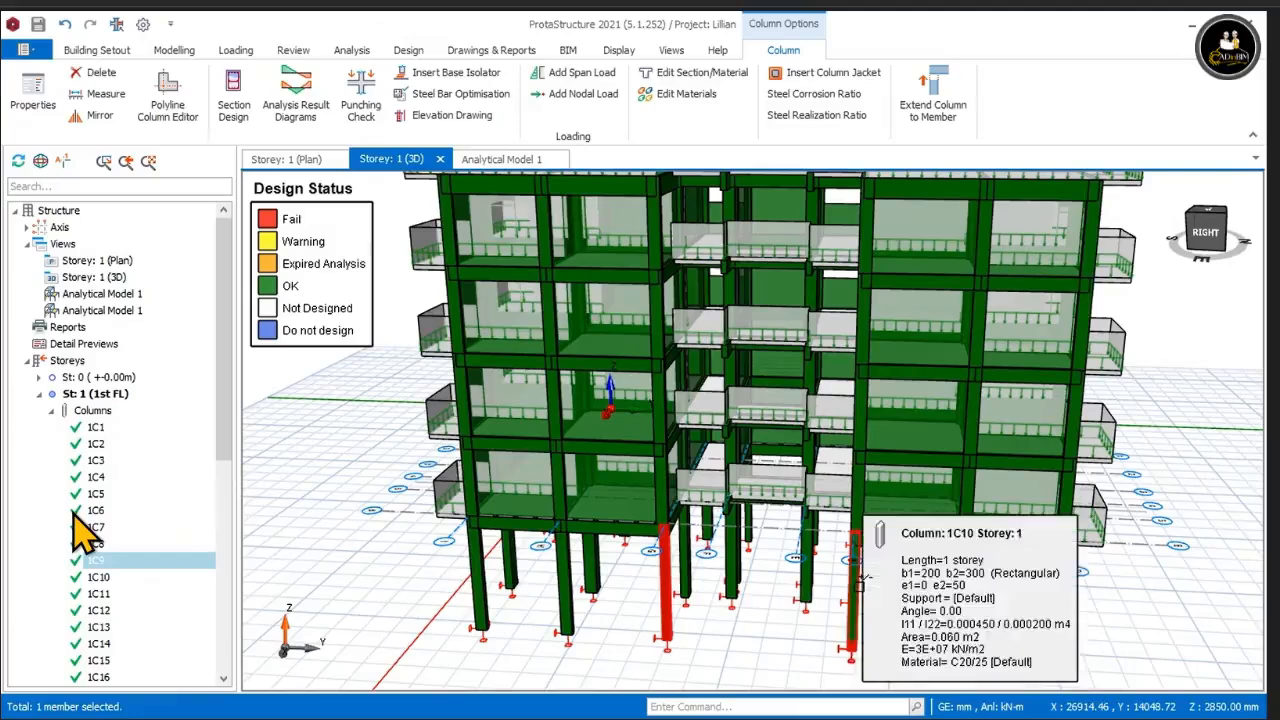
pyautogui.rightClick(745, 634)
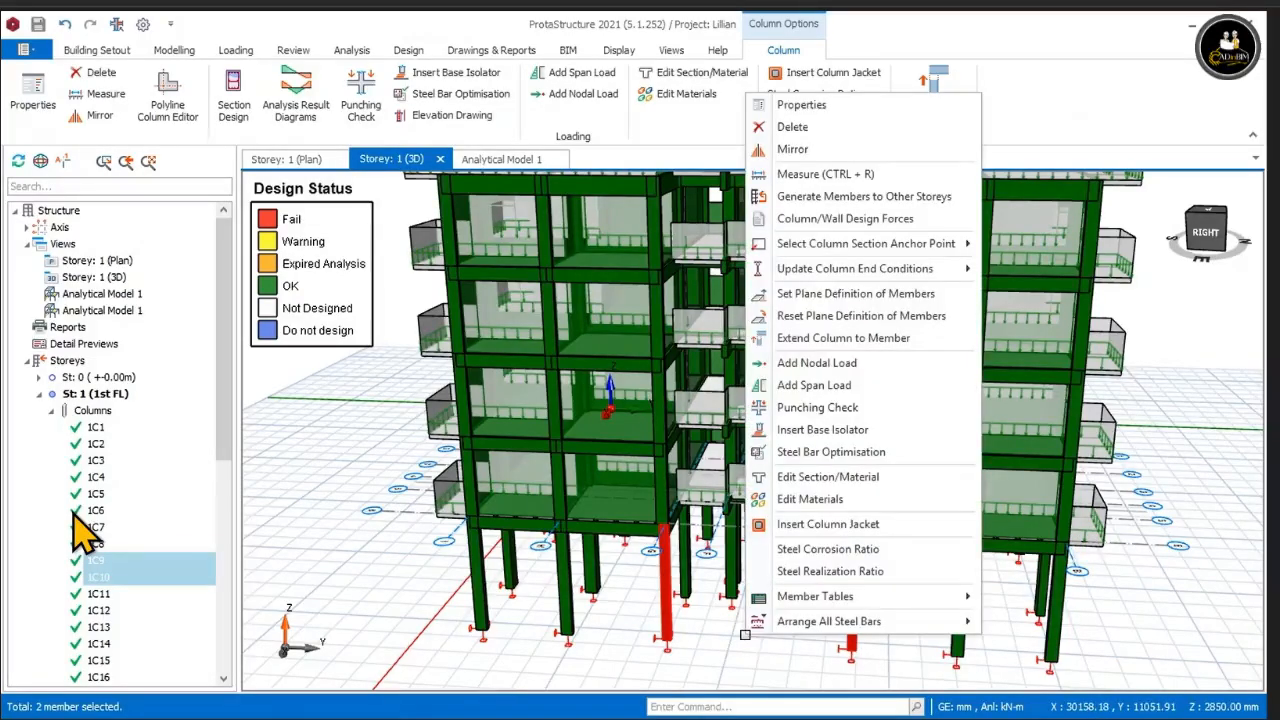
pyautogui.click(812, 198)
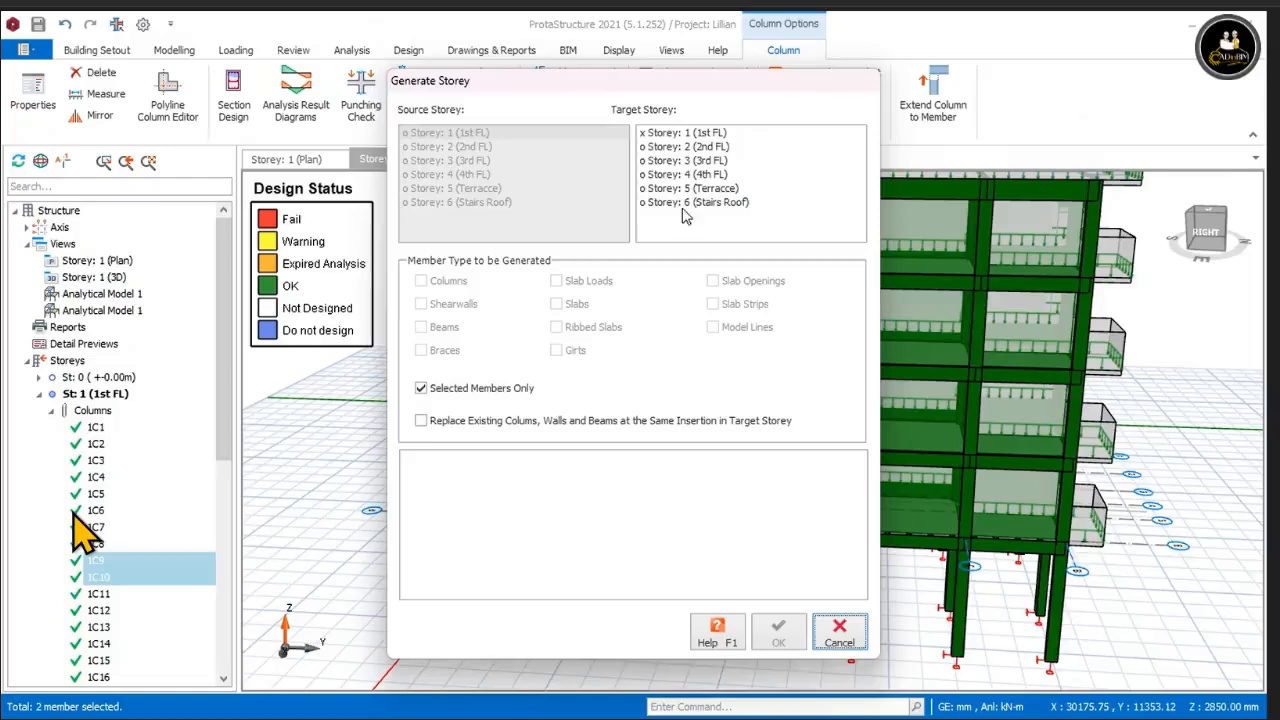
pyautogui.moveTo(715, 84); pyautogui.dragTo(717, 156)
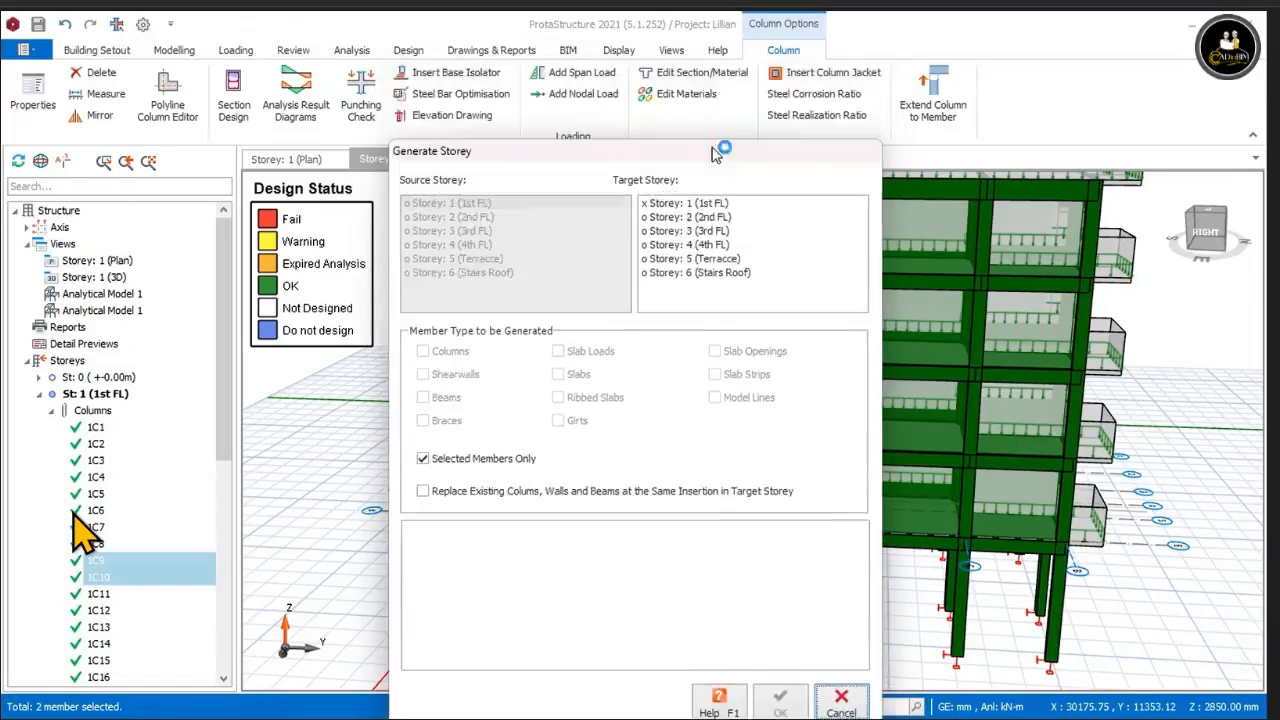
pyautogui.click(423, 494)
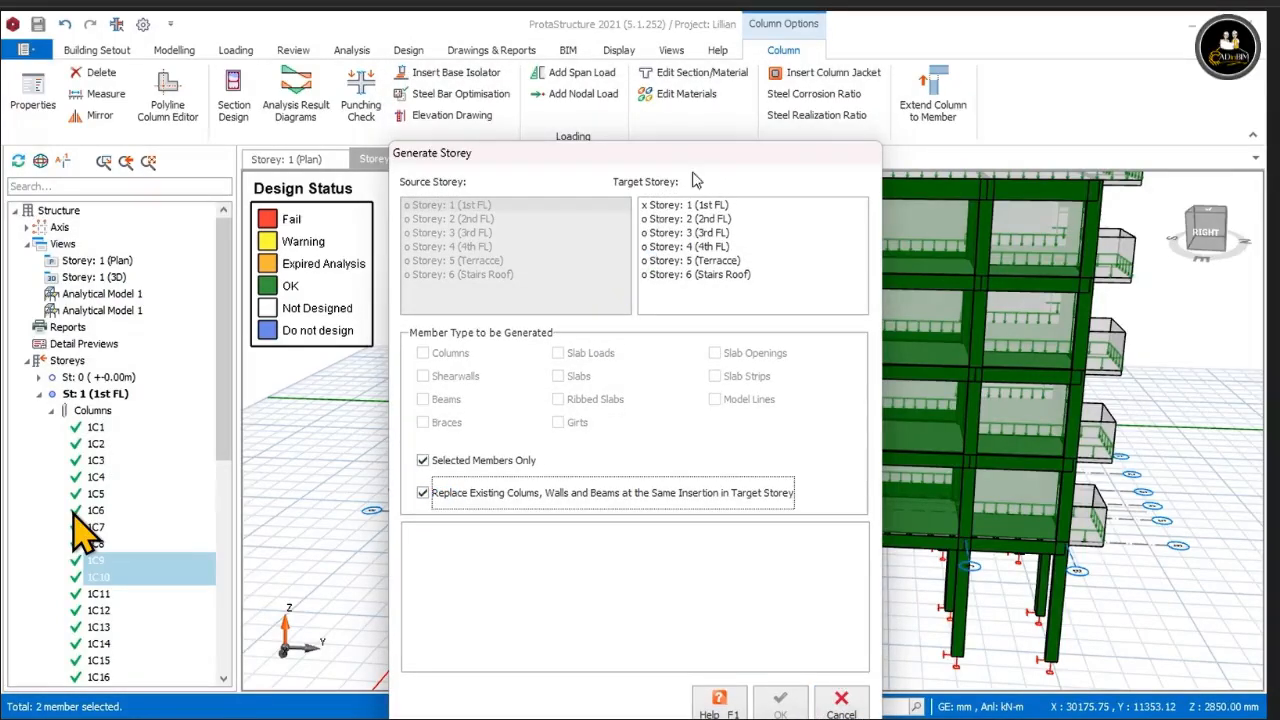
pyautogui.moveTo(703, 160); pyautogui.dragTo(693, 211)
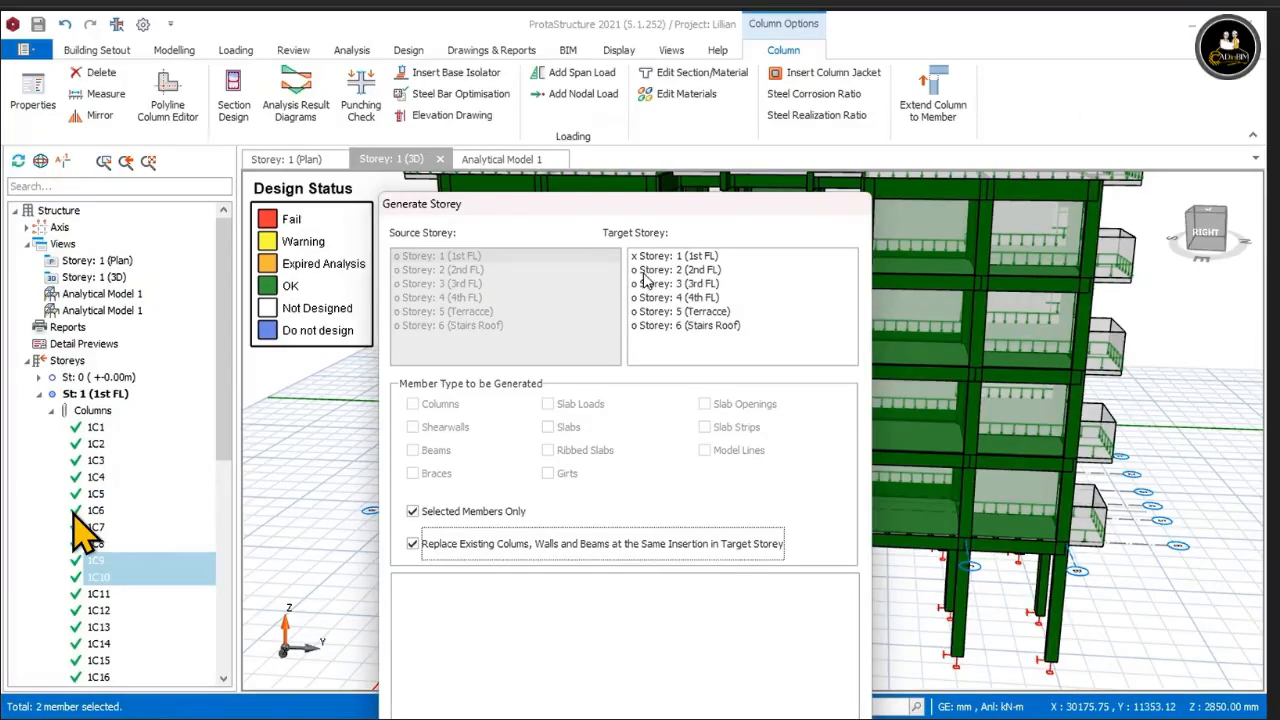
# Step: Generate the two selected columns to Storeys 2 through 5, accepting the invalidated analysis and the irreversible change
pyautogui.click(645, 271)
pyautogui.keyDown('shift'); pyautogui.click(647, 285); pyautogui.keyUp('shift')
pyautogui.keyDown('shift'); pyautogui.click(648, 298); pyautogui.keyUp('shift')
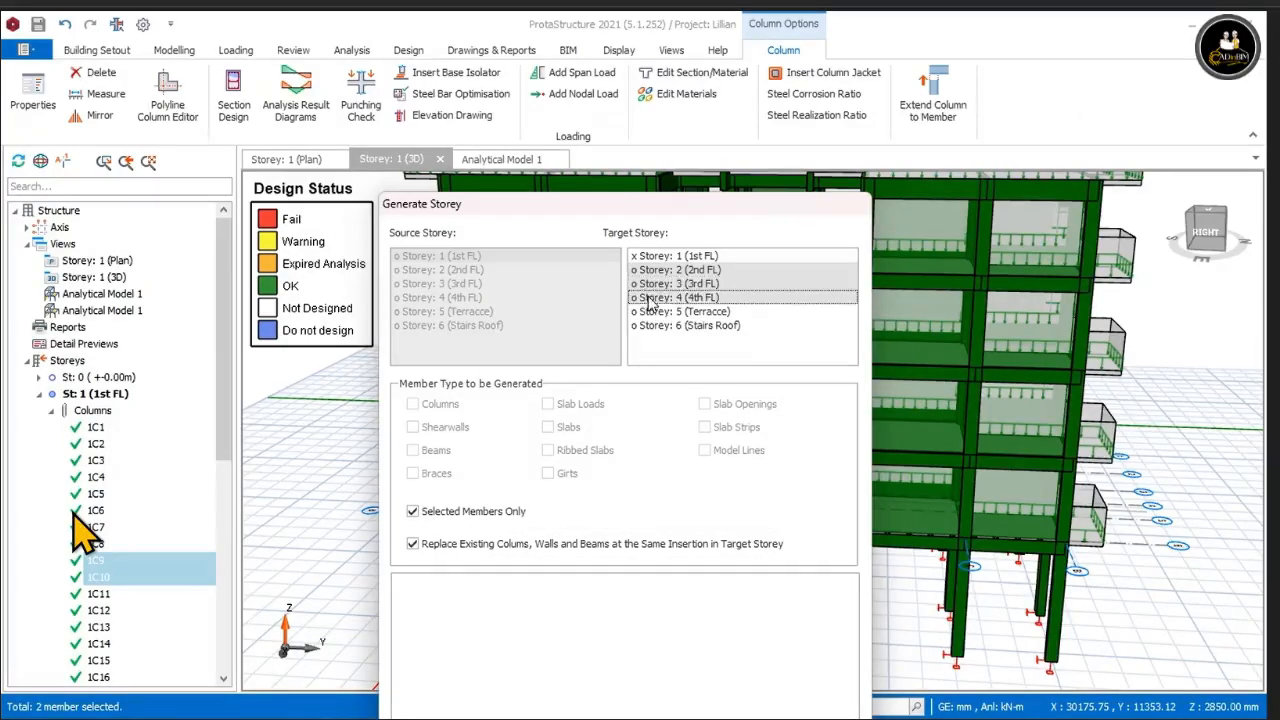
pyautogui.keyDown('shift'); pyautogui.click(650, 314); pyautogui.keyUp('shift')
pyautogui.keyDown('shift'); pyautogui.click(648, 327); pyautogui.keyUp('shift')
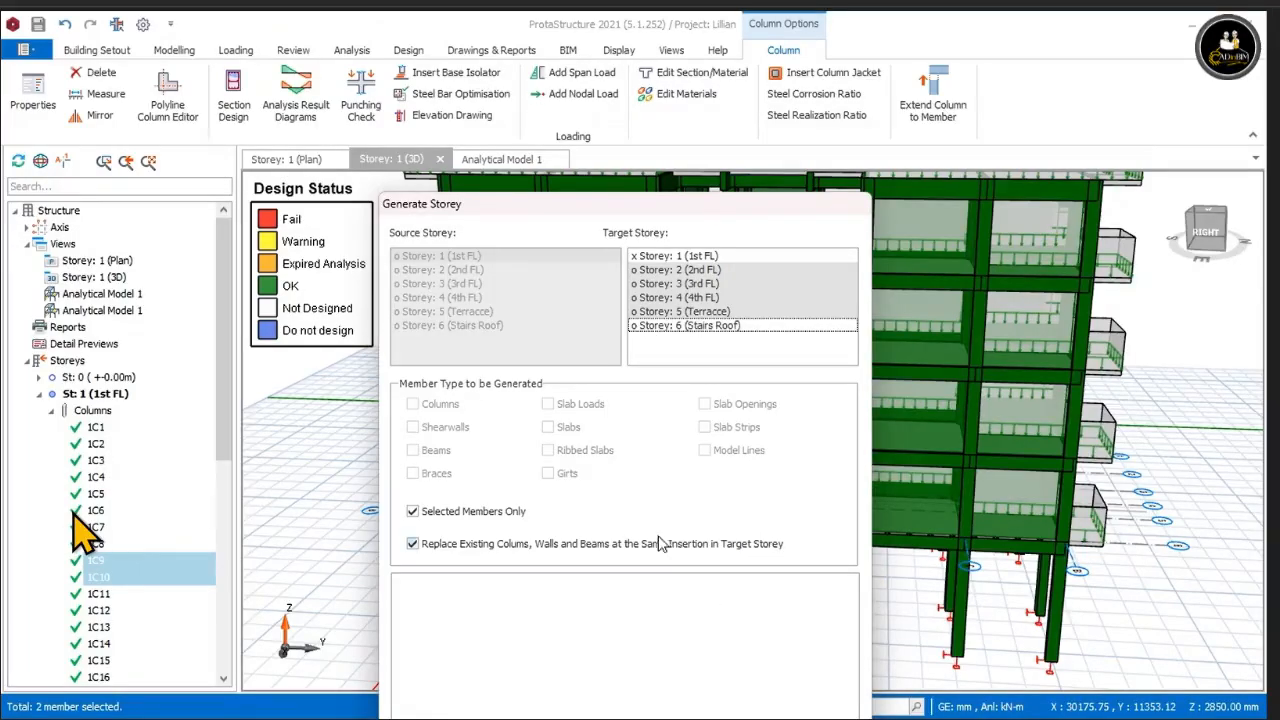
pyautogui.moveTo(700, 205); pyautogui.dragTo(695, 81)
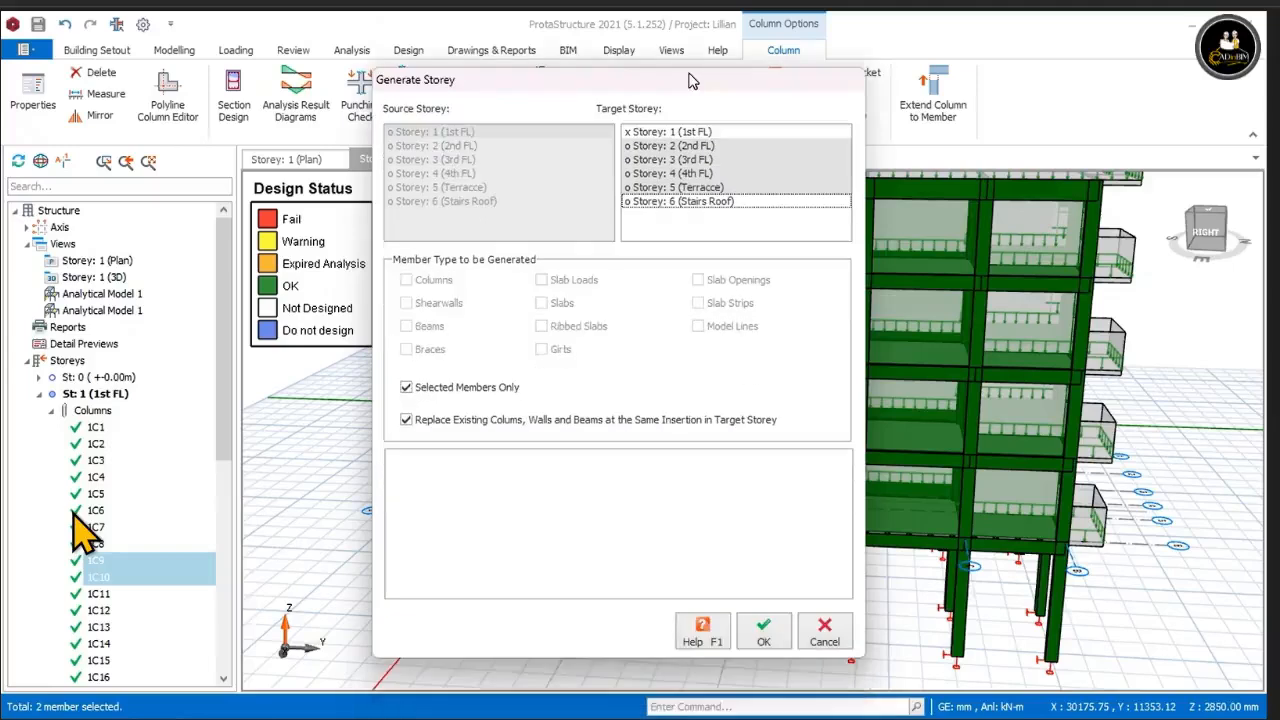
pyautogui.click(763, 630)
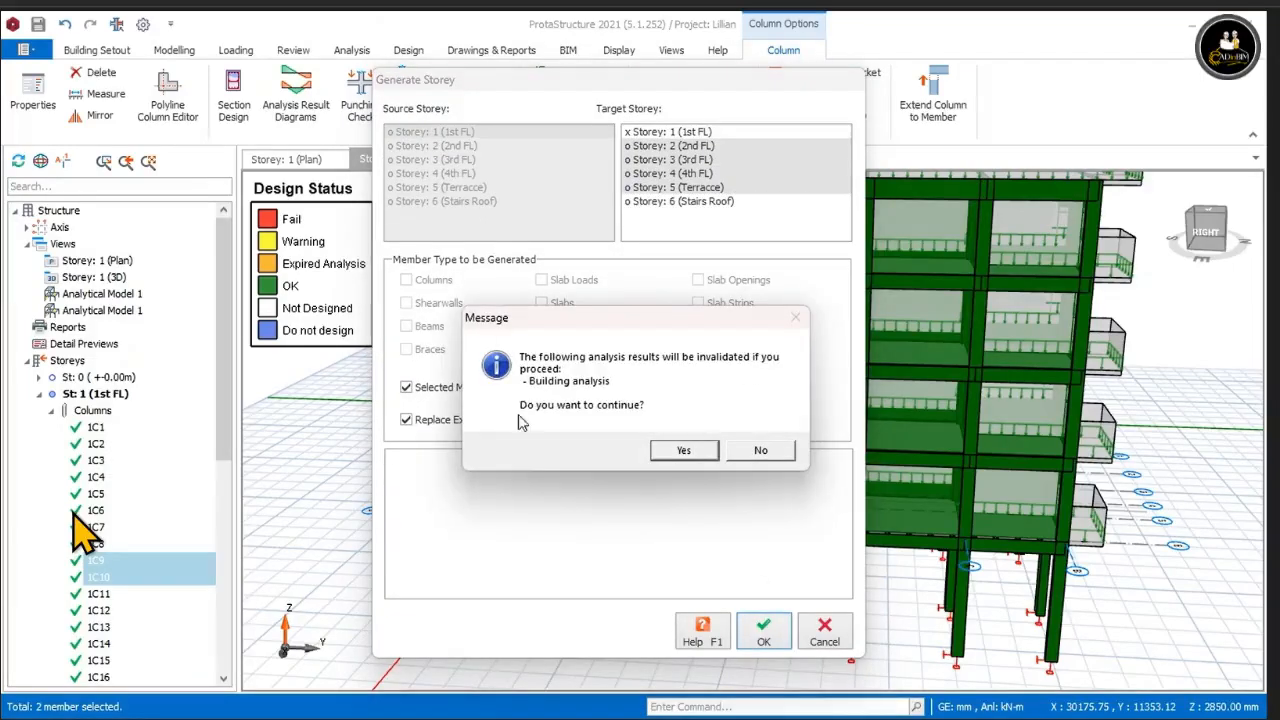
pyautogui.click(667, 452)
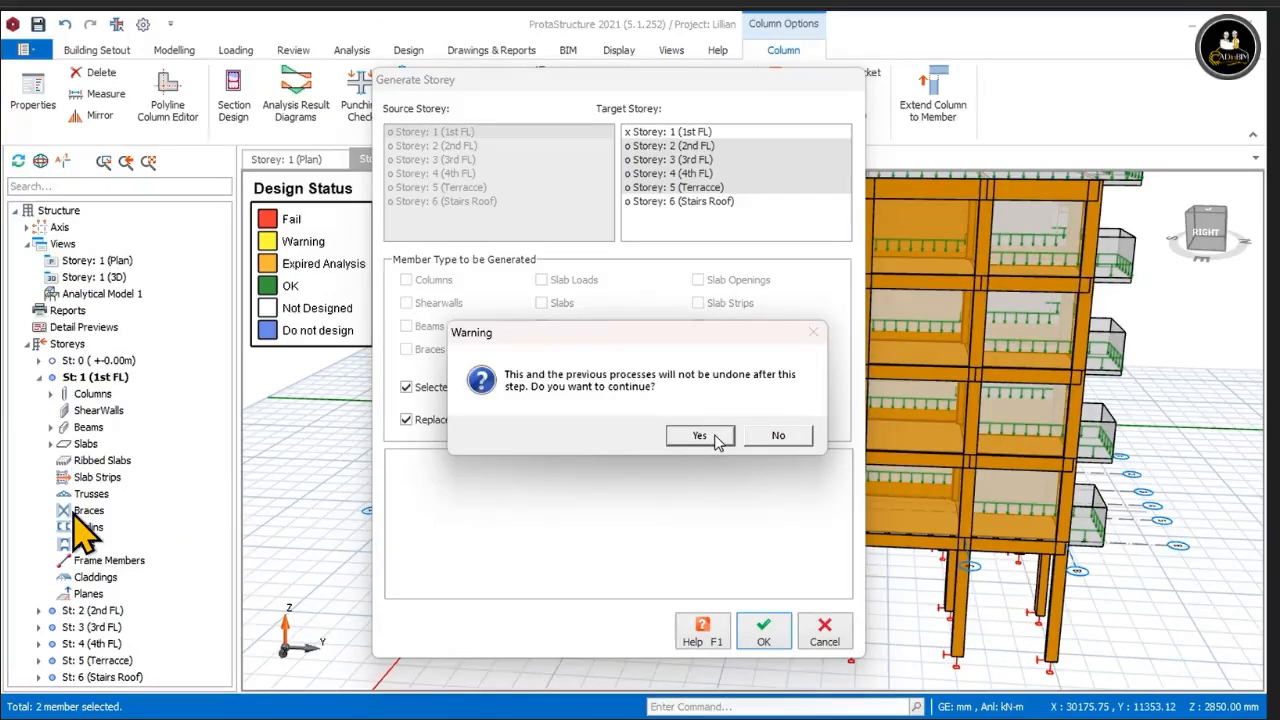
pyautogui.click(716, 439)
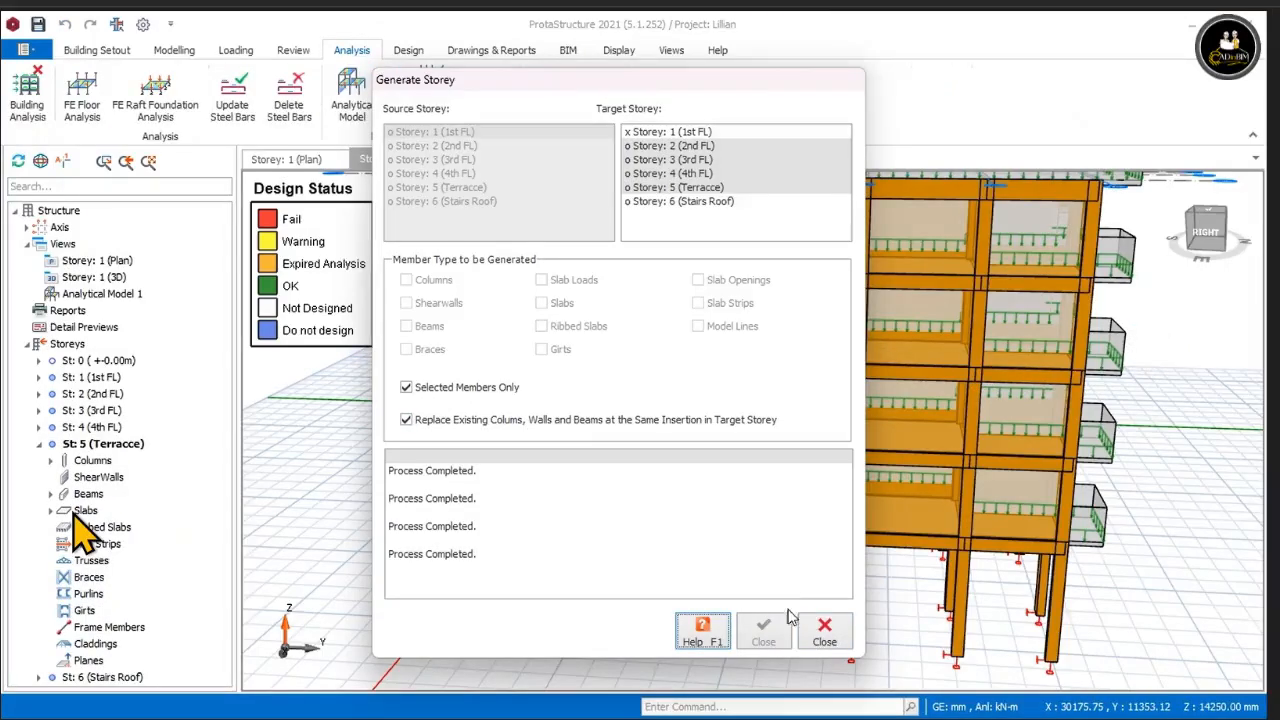
pyautogui.click(825, 632)
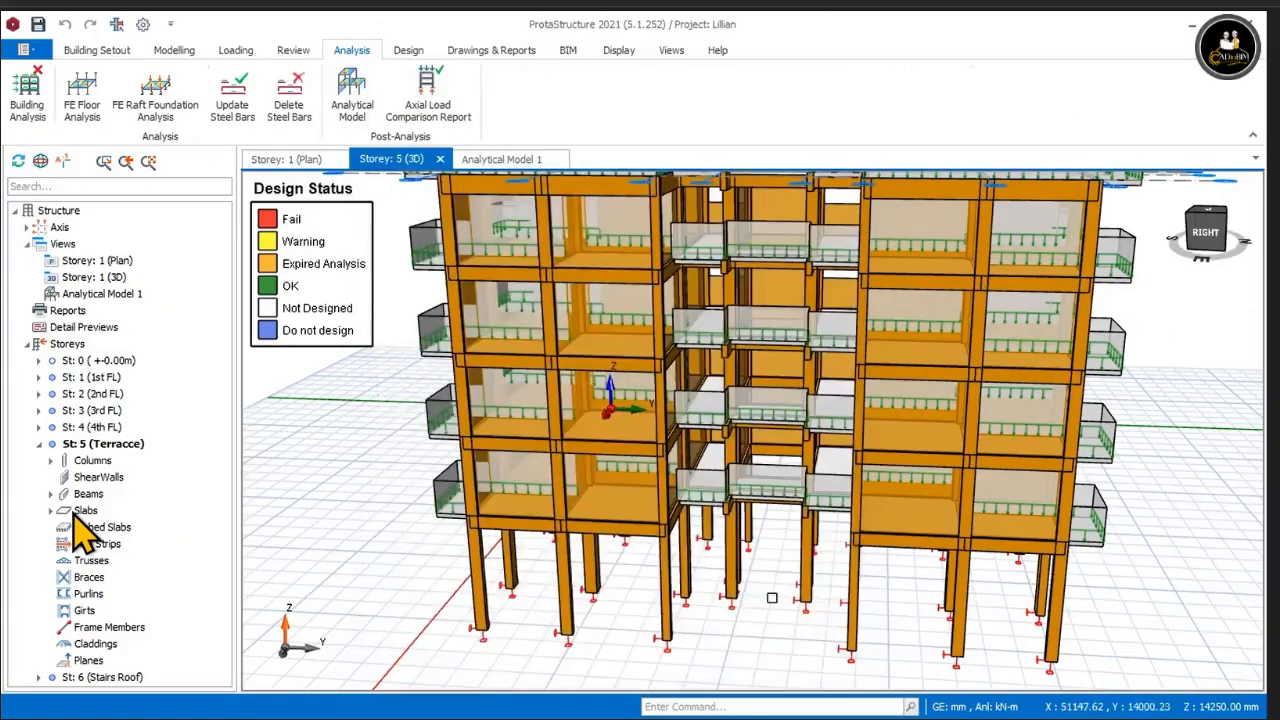
# Step: Rerun the building analysis with column/wall and beam reinforcement design and bar re-selection, accepting the summary report and closing the analysis
pyautogui.moveTo(772, 622)
pyautogui.mouseDown(button='middle')
pyautogui.moveTo(788, 630)
pyautogui.moveTo(791, 614)
pyautogui.moveTo(771, 623)
pyautogui.moveTo(775, 638)
pyautogui.moveTo(763, 603)
pyautogui.moveTo(781, 608)
pyautogui.mouseUp(button='middle')
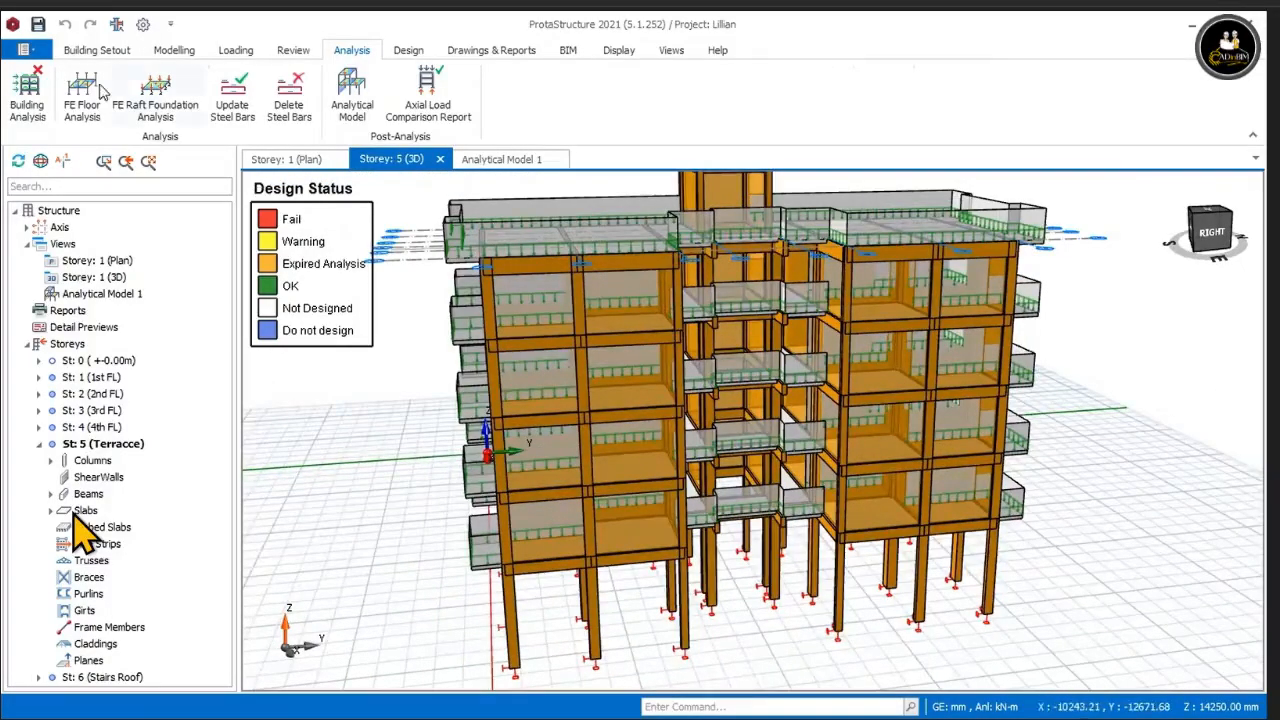
pyautogui.click(27, 95)
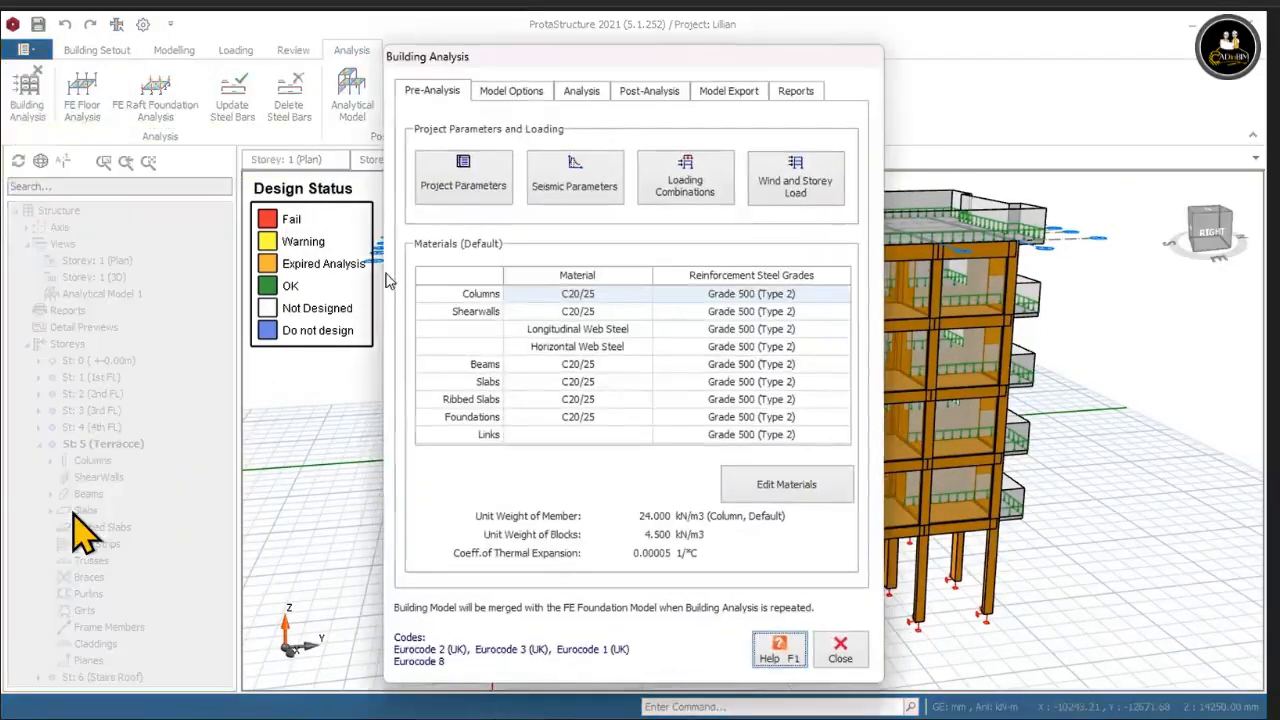
pyautogui.click(585, 92)
pyautogui.click(474, 301)
pyautogui.click(474, 325)
pyautogui.click(749, 302)
pyautogui.click(749, 325)
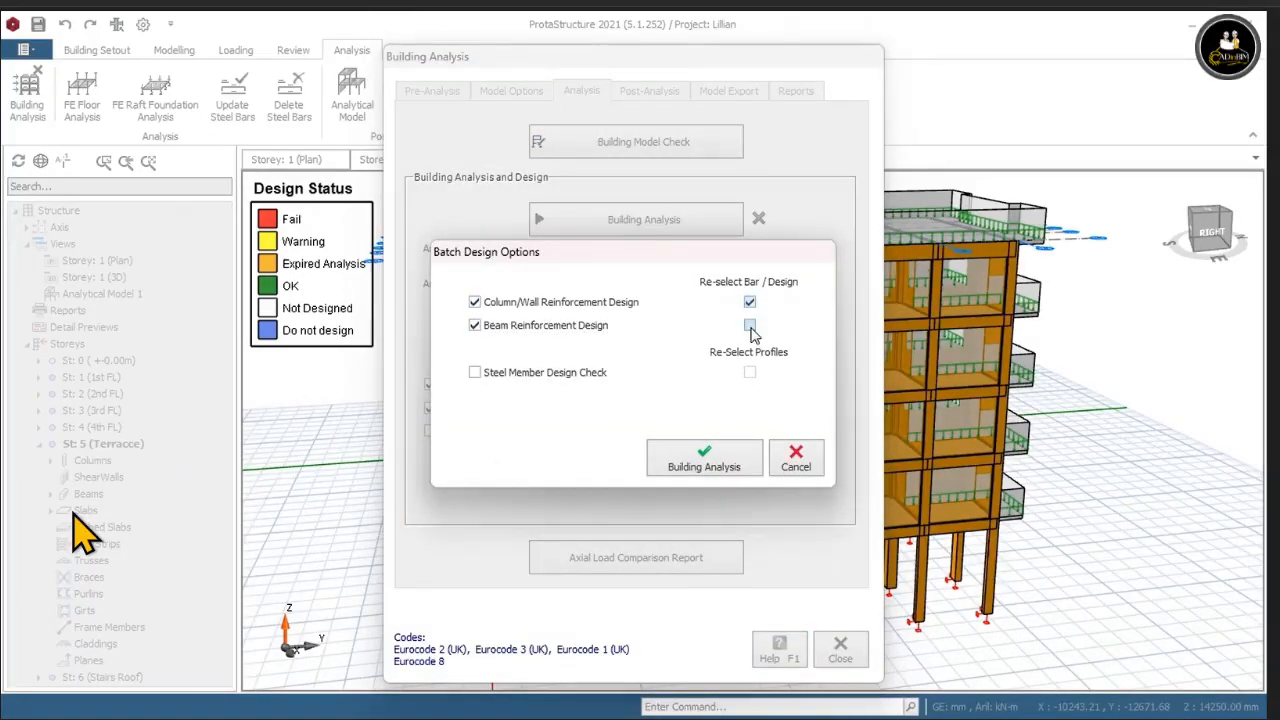
pyautogui.click(727, 466)
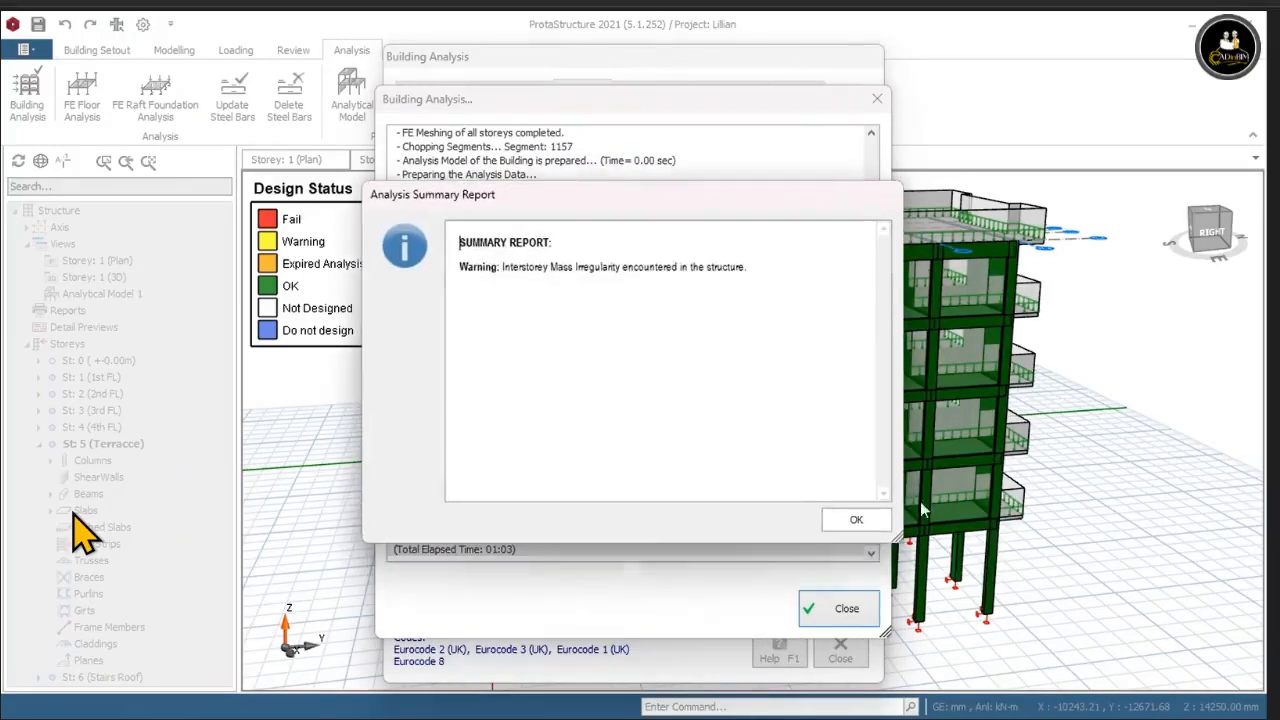
pyautogui.click(851, 517)
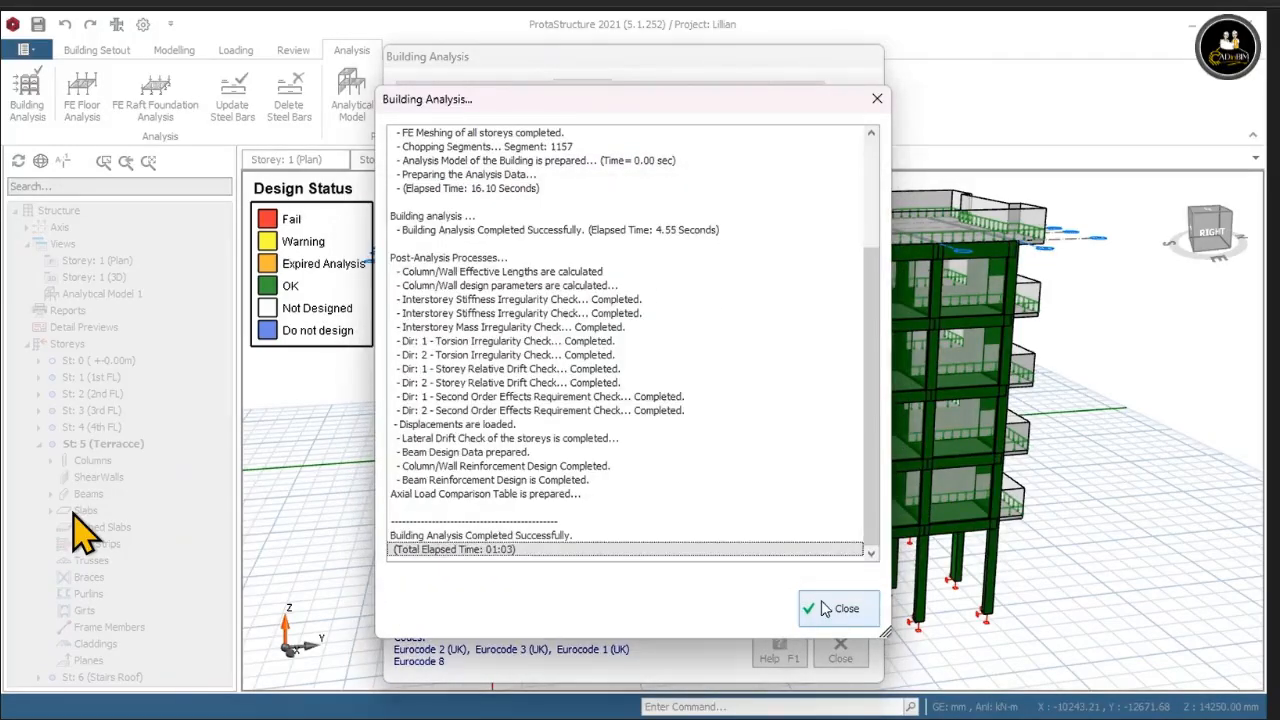
pyautogui.click(818, 605)
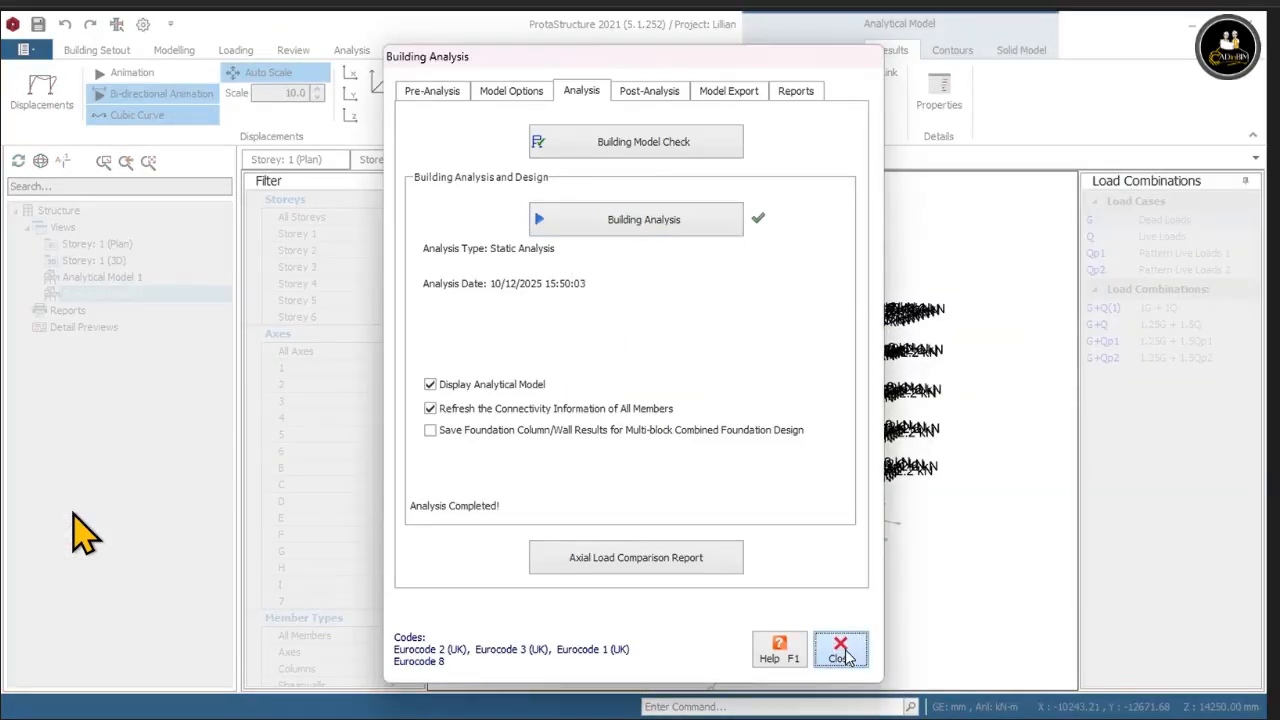
pyautogui.click(840, 650)
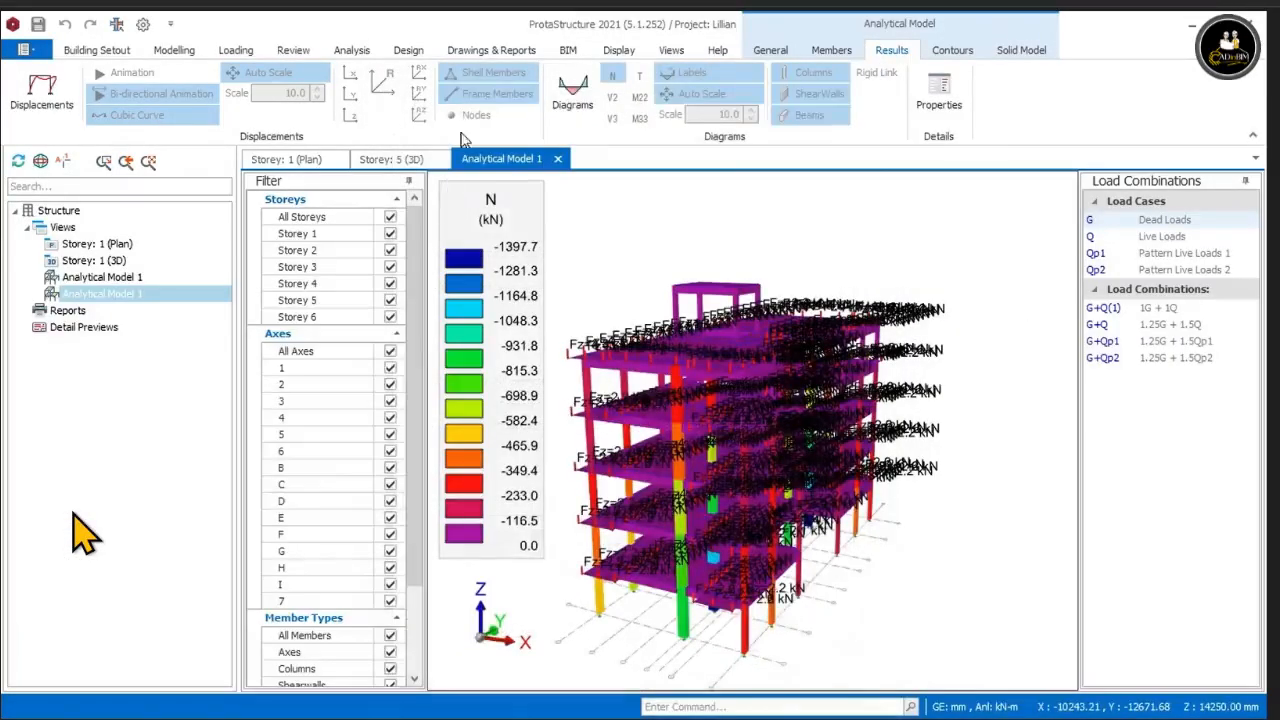
# Step: Examine the design status of all building members in the Storey 5 3D view
pyautogui.click(391, 160)
pyautogui.moveTo(745, 500)
pyautogui.mouseDown(button='middle')
pyautogui.moveTo(720, 505)
pyautogui.moveTo(745, 520)
pyautogui.mouseUp(button='middle')
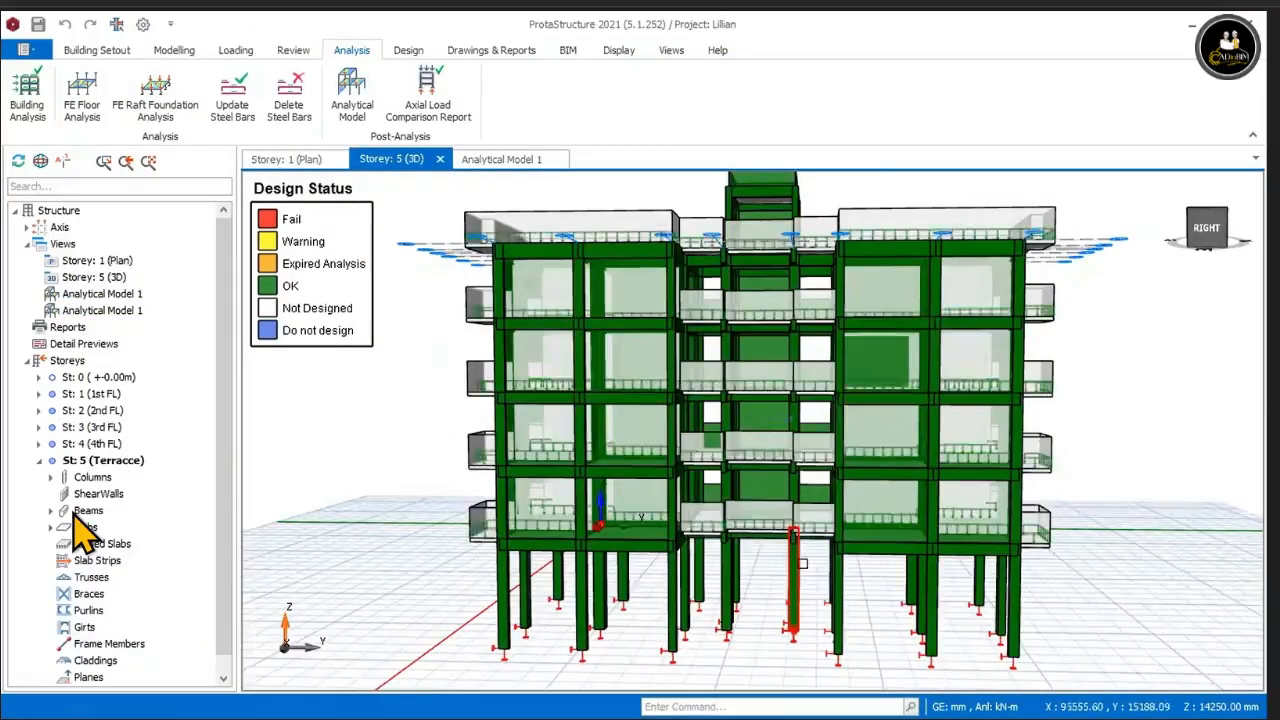
pyautogui.moveTo(1082, 526); pyautogui.dragTo(1157, 486, button='middle')
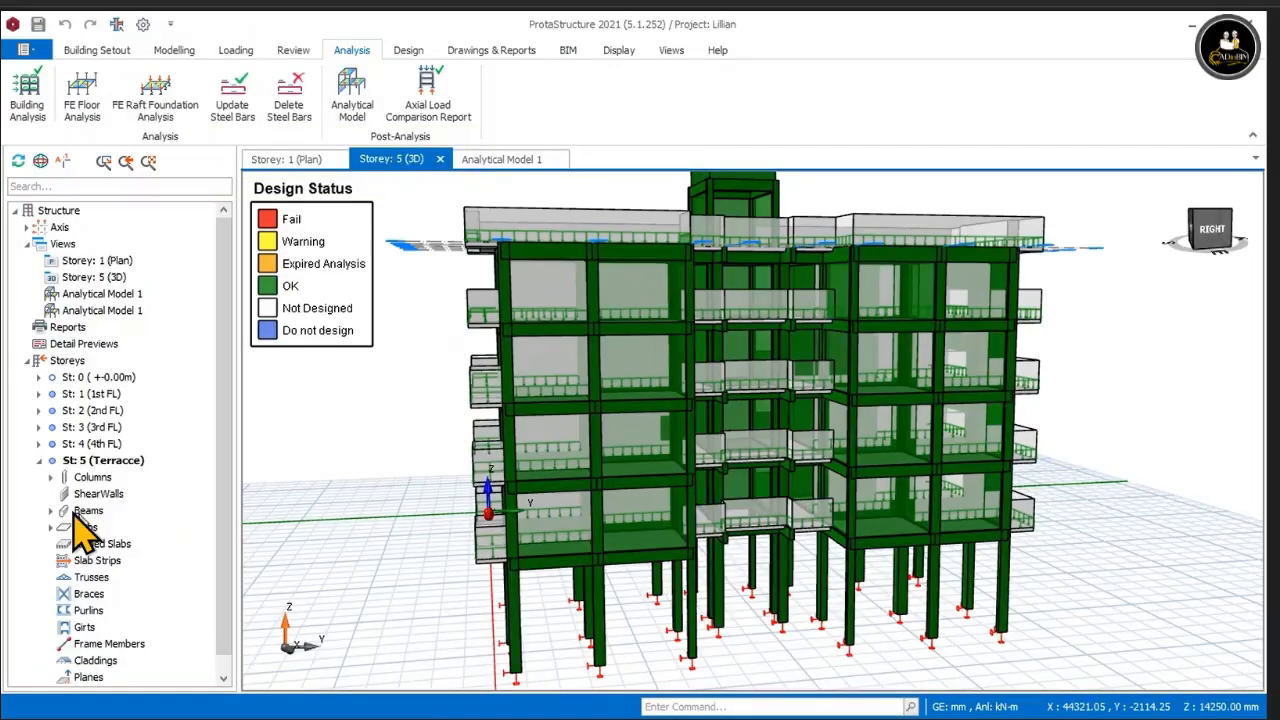
pyautogui.rightClick(76, 512)
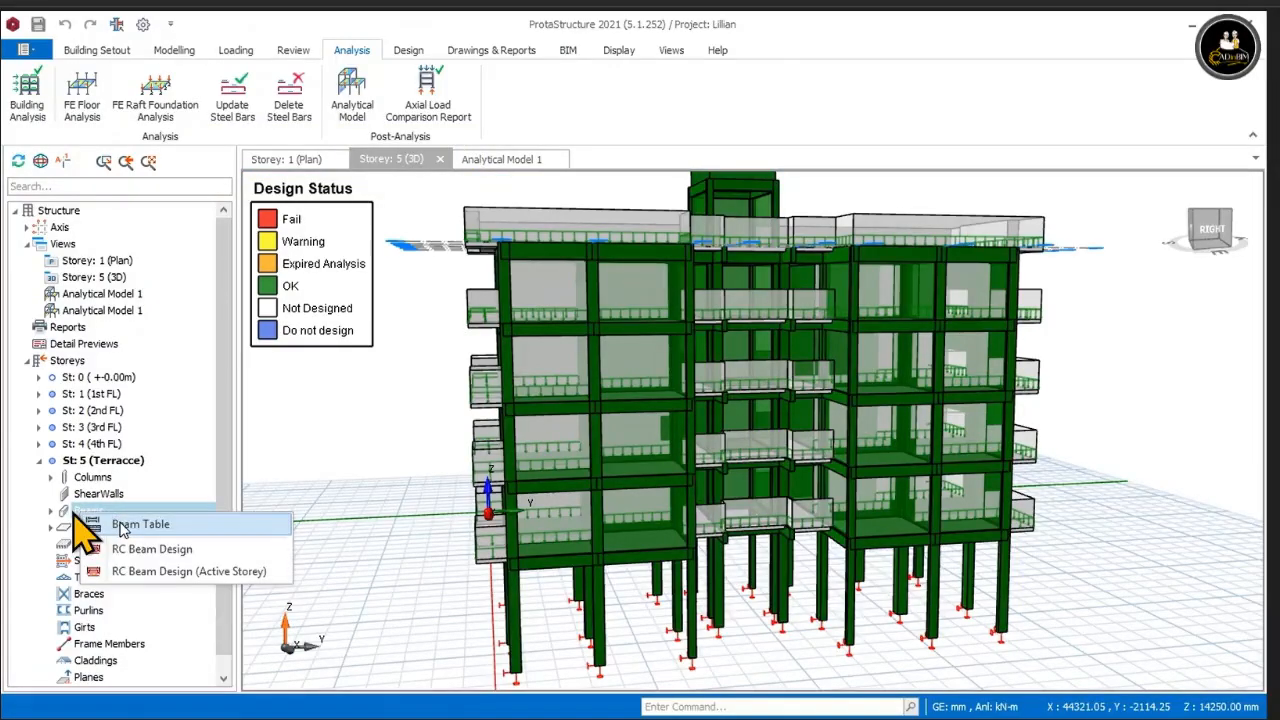
pyautogui.click(130, 524)
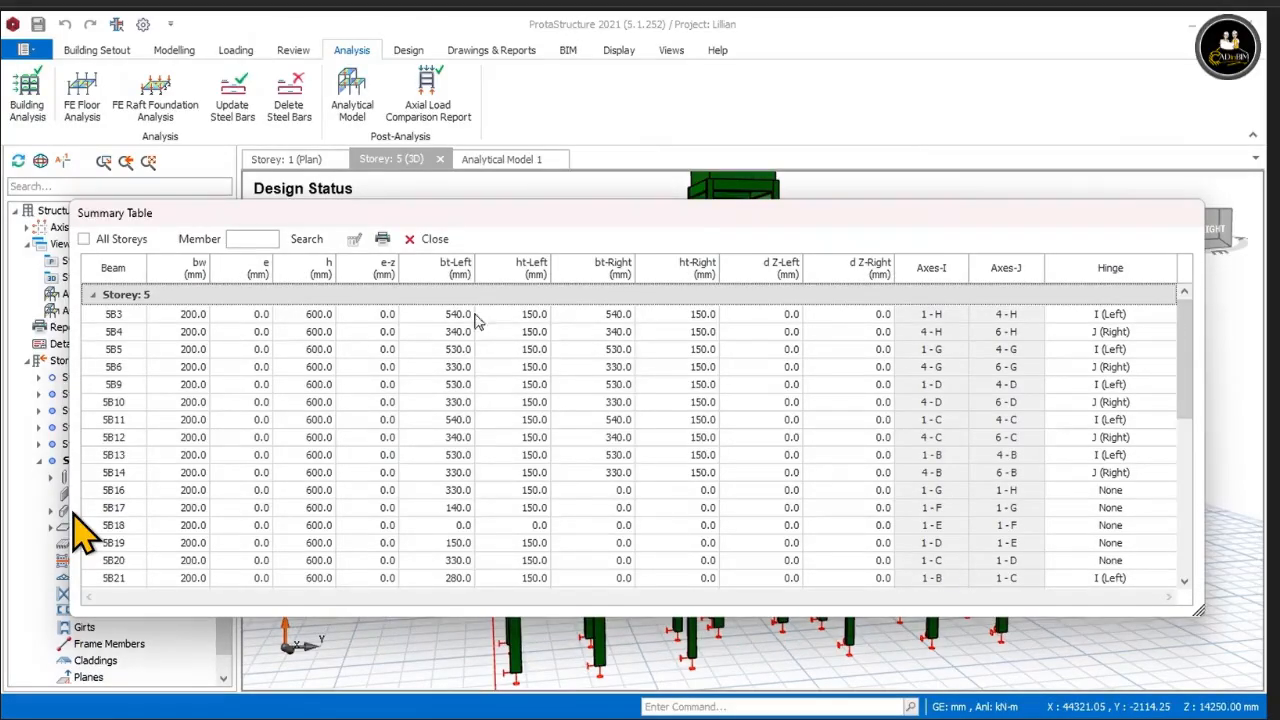
pyautogui.click(415, 244)
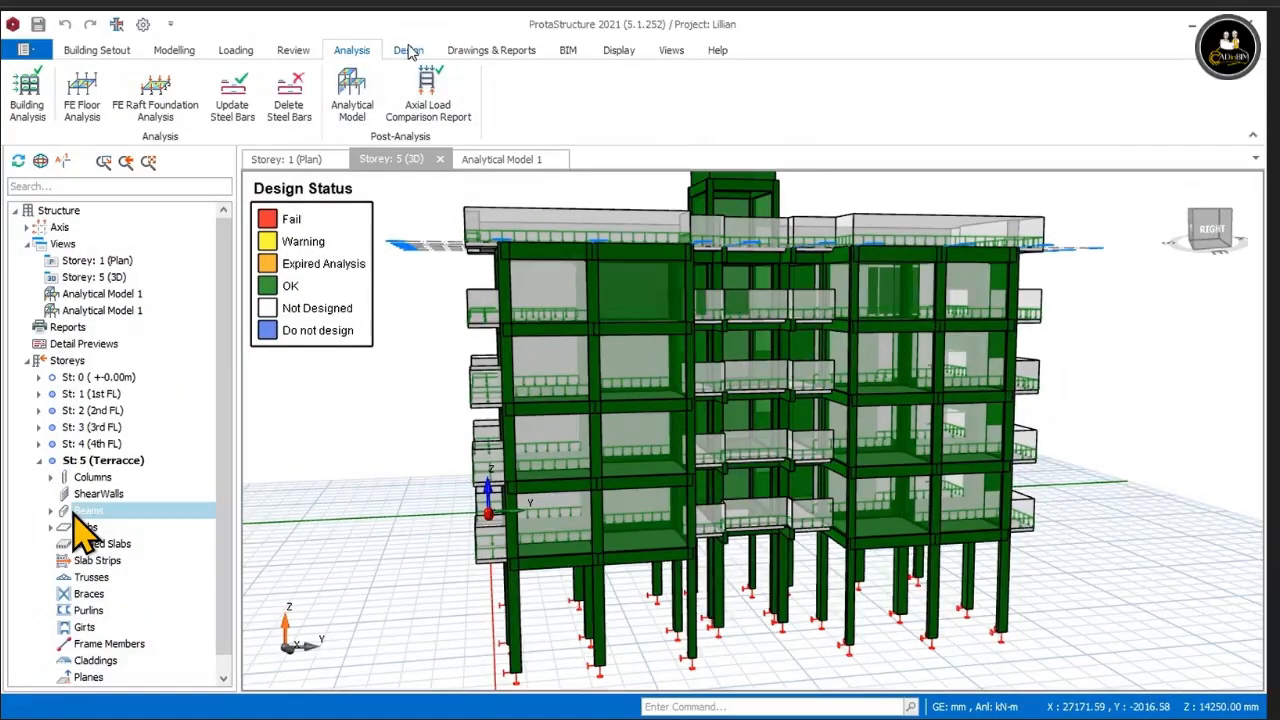
# Step: Open the RC beam design for the active Storey 5 and examine the utilisation ratios of its beam axes, including axis 1
pyautogui.rightClick(75, 513)
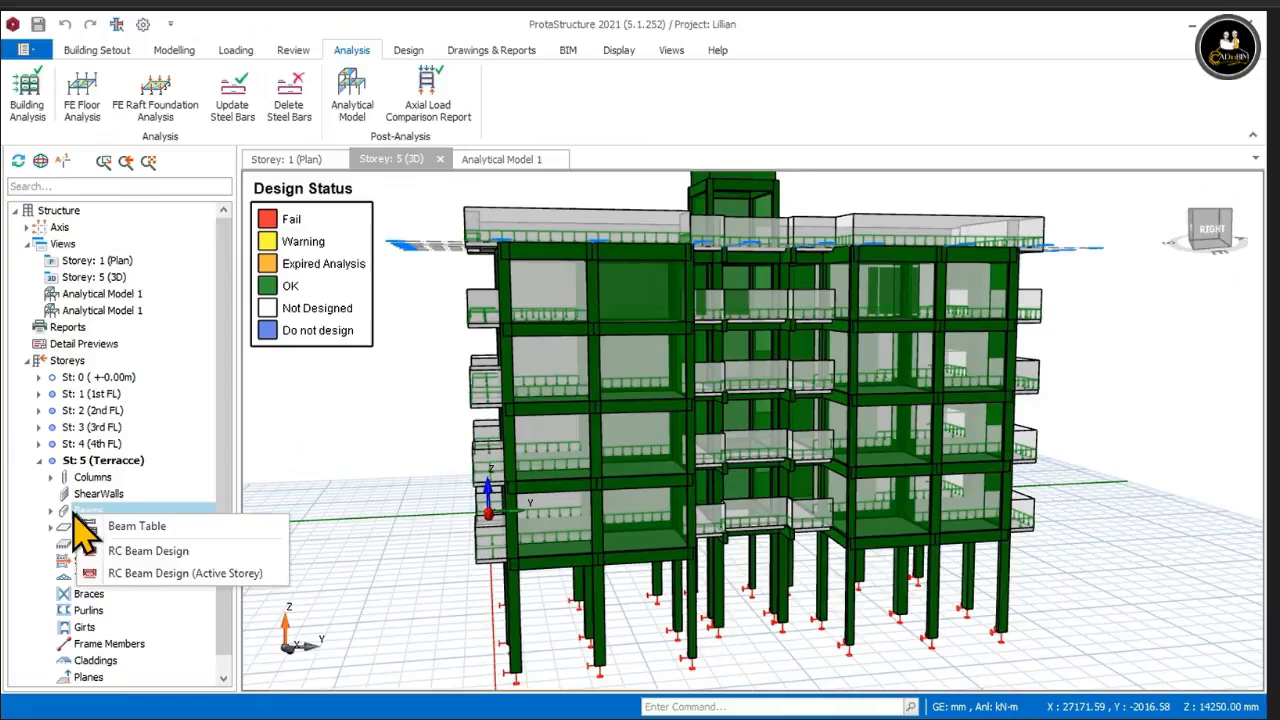
pyautogui.click(142, 574)
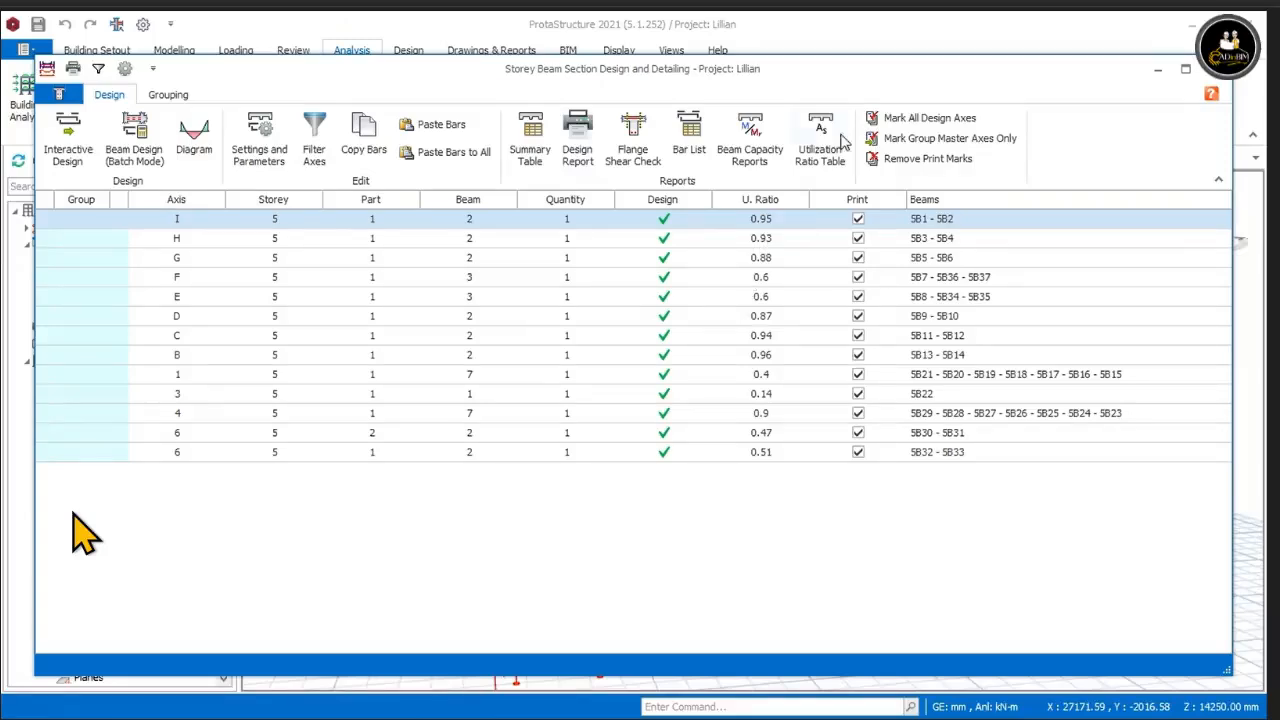
pyautogui.moveTo(873, 77); pyautogui.dragTo(894, 148)
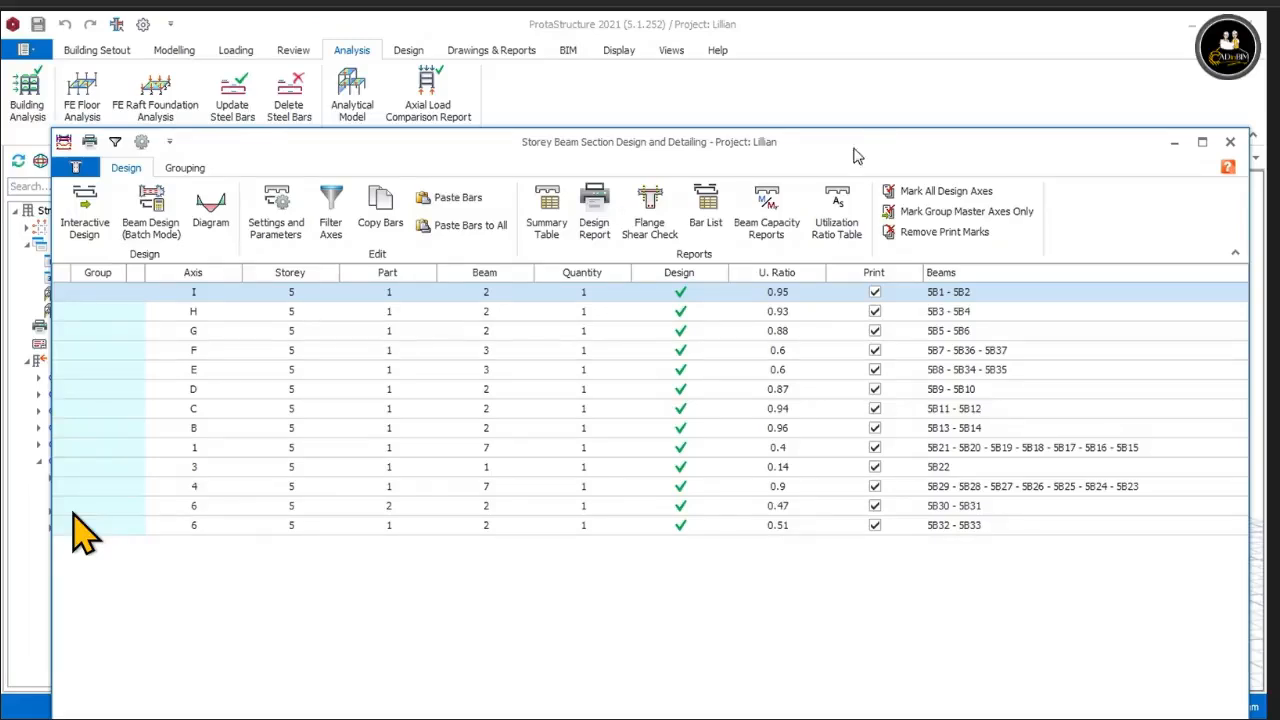
pyautogui.click(803, 454)
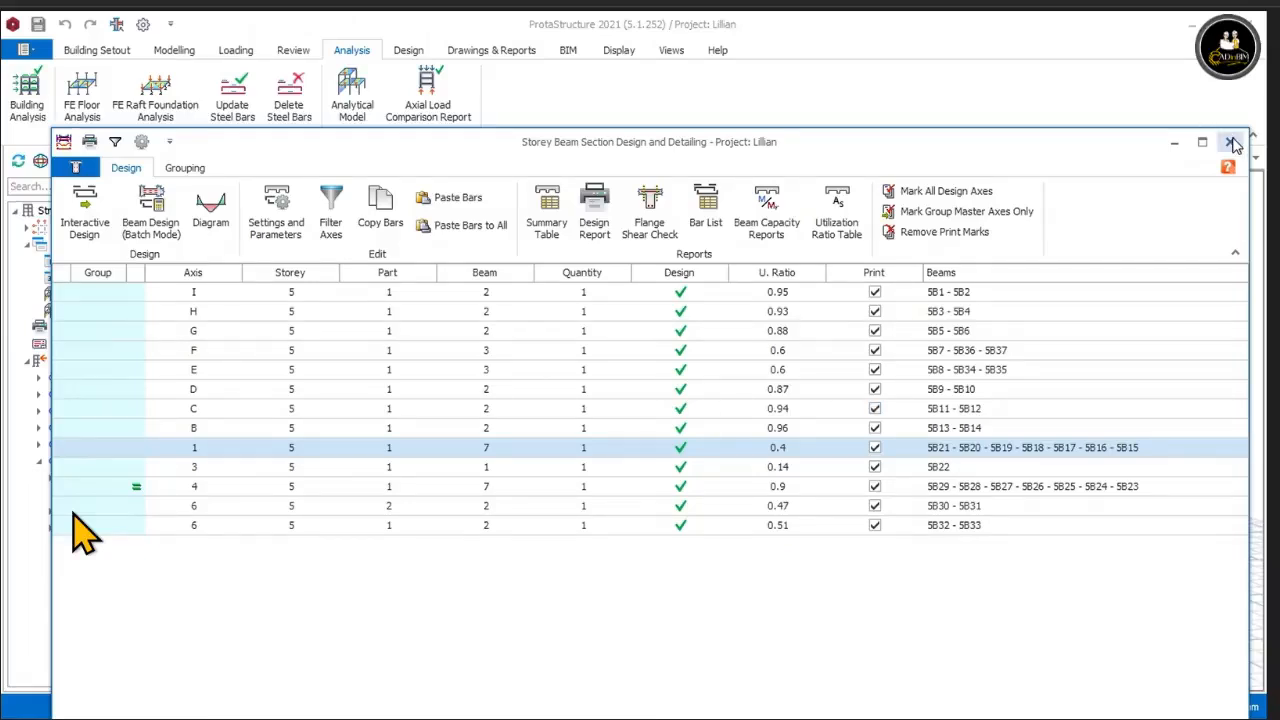
# Step: Examine the reinforcement data of the axis 1 beams from 5B21 to 5B15 and accept it
pyautogui.doubleClick(645, 453)
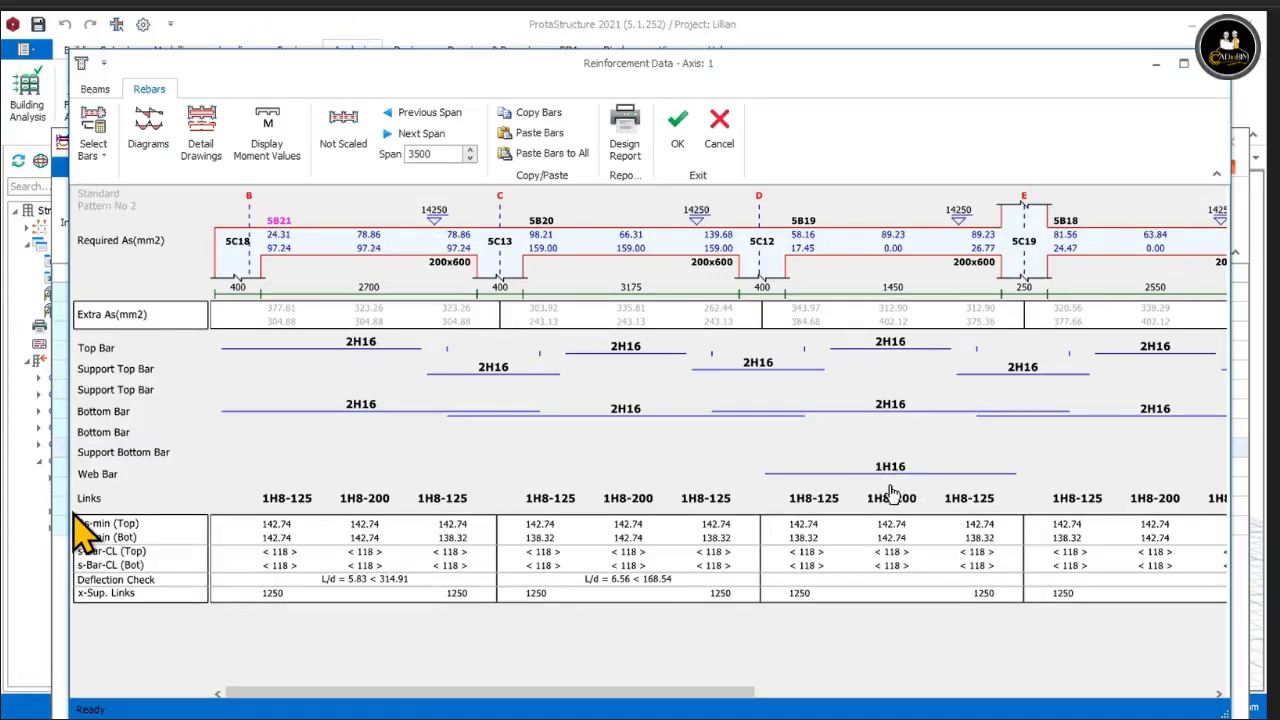
pyautogui.moveTo(888, 400)
pyautogui.hscroll(5, 634, 409)
pyautogui.hscroll(5, 640, 413)
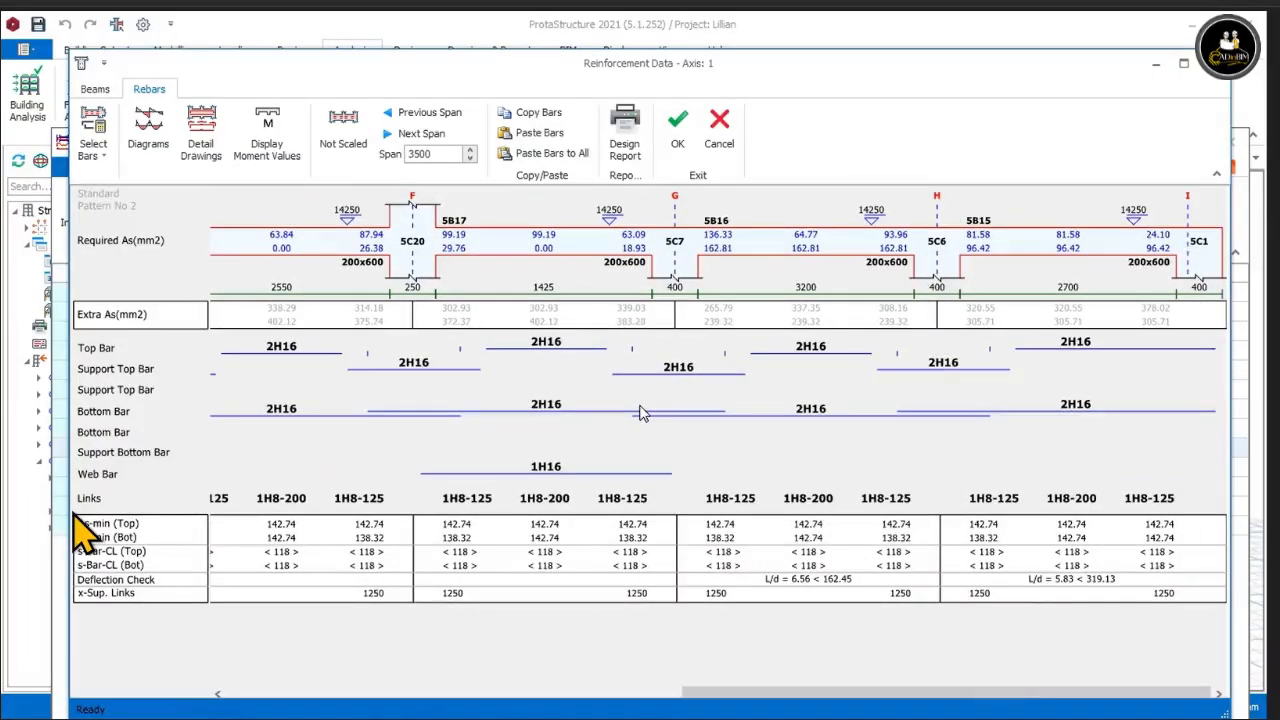
pyautogui.hscroll(-10, 640, 413)
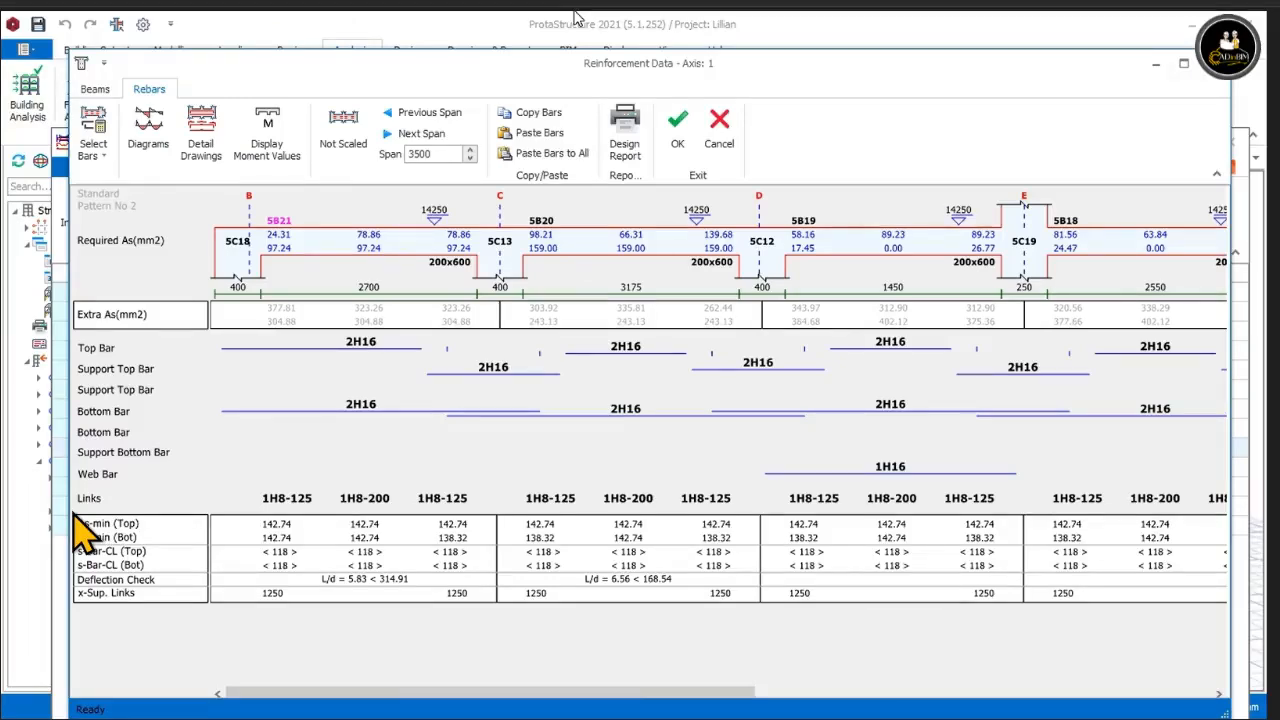
pyautogui.click(679, 131)
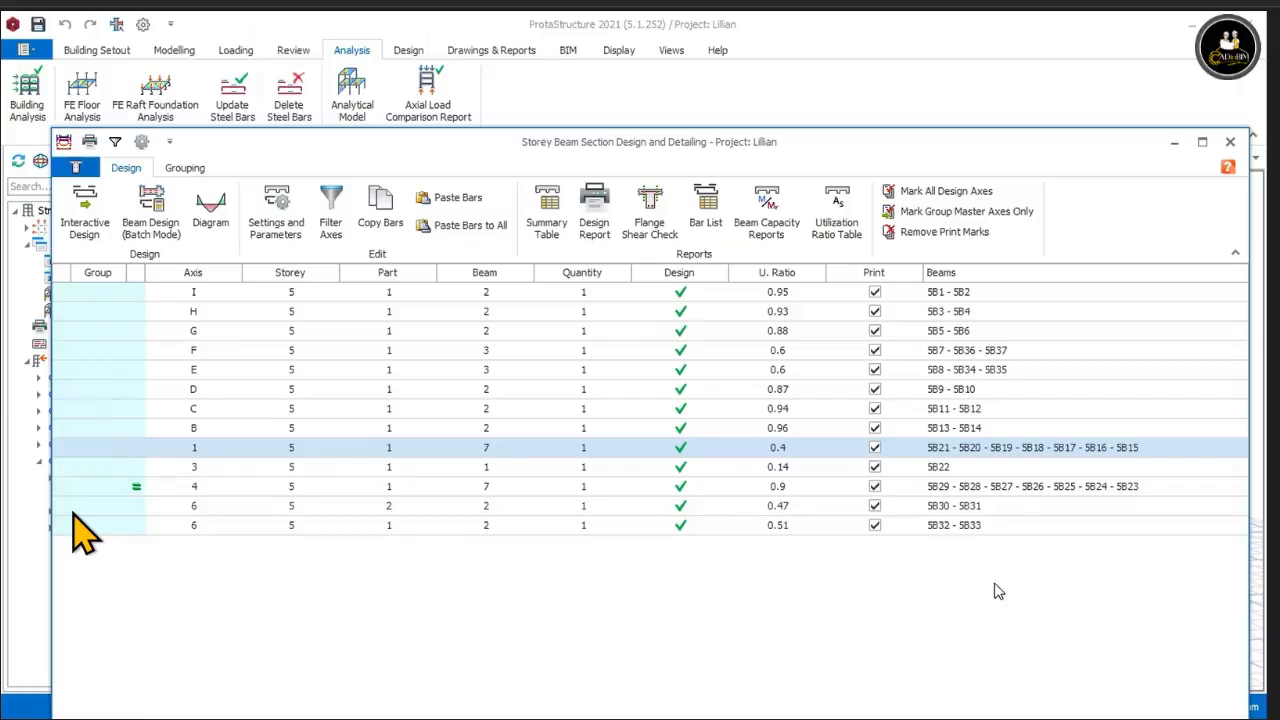
# Step: Try a 2H20 top bar for the axis 3 beam 5B22, step the bar size back down, accept the reinforcement data and close the beam design
pyautogui.click(663, 470)
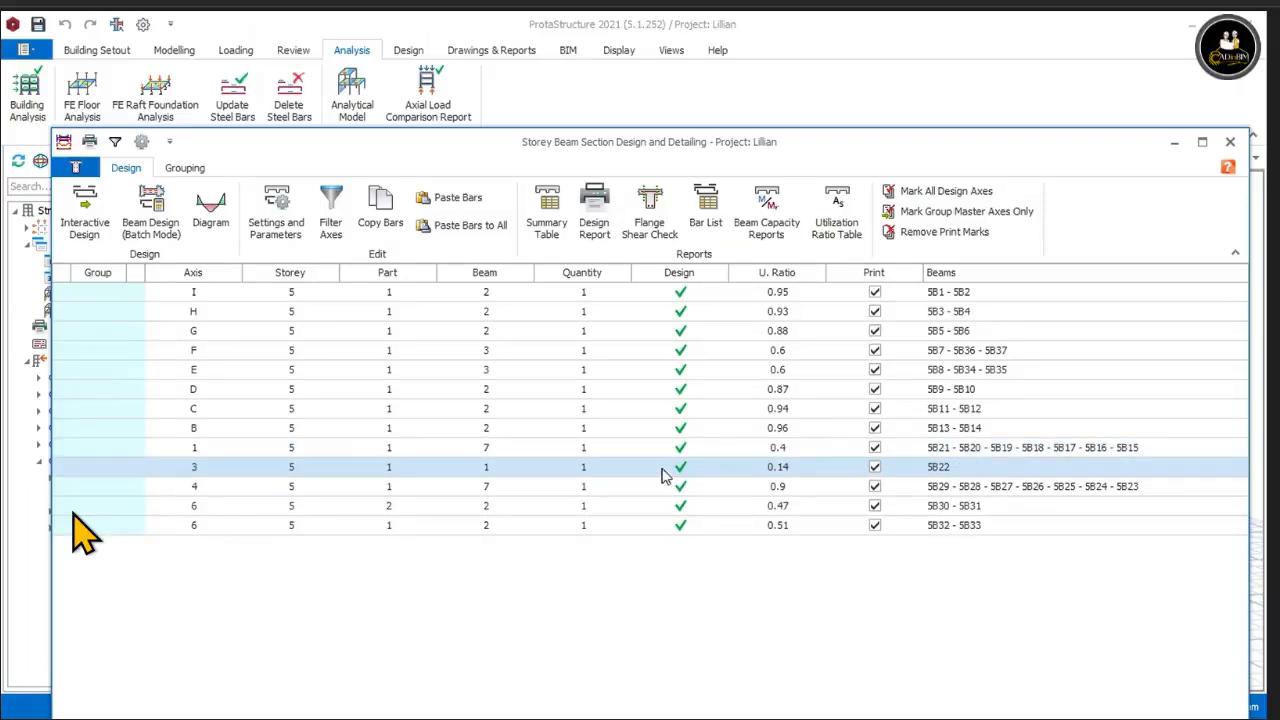
pyautogui.doubleClick(663, 470)
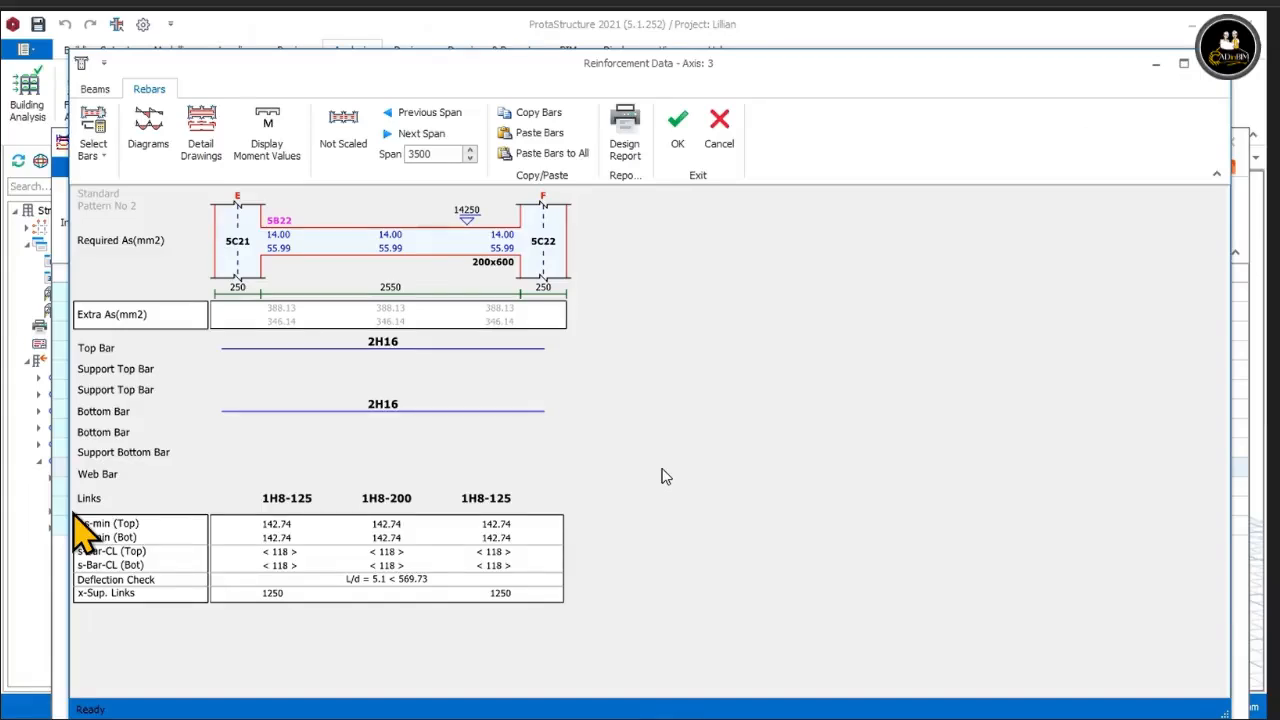
pyautogui.click(383, 346)
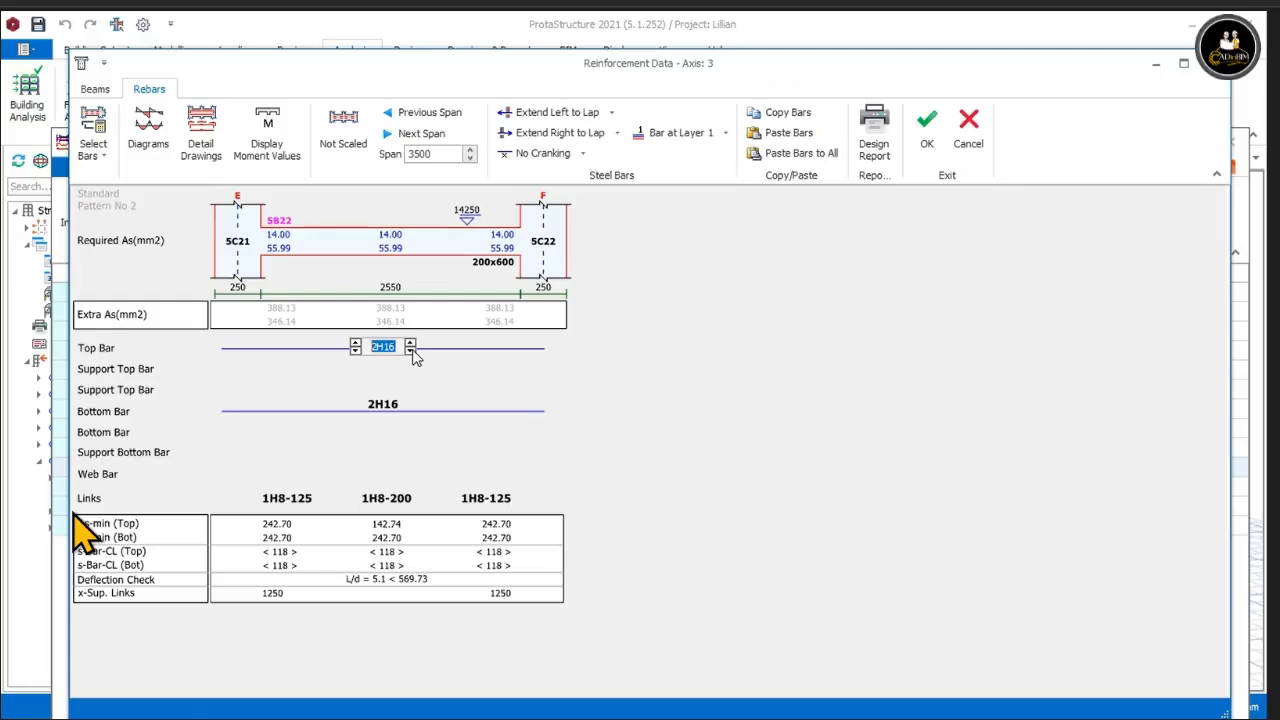
pyautogui.press('End')
pyautogui.click(411, 345)
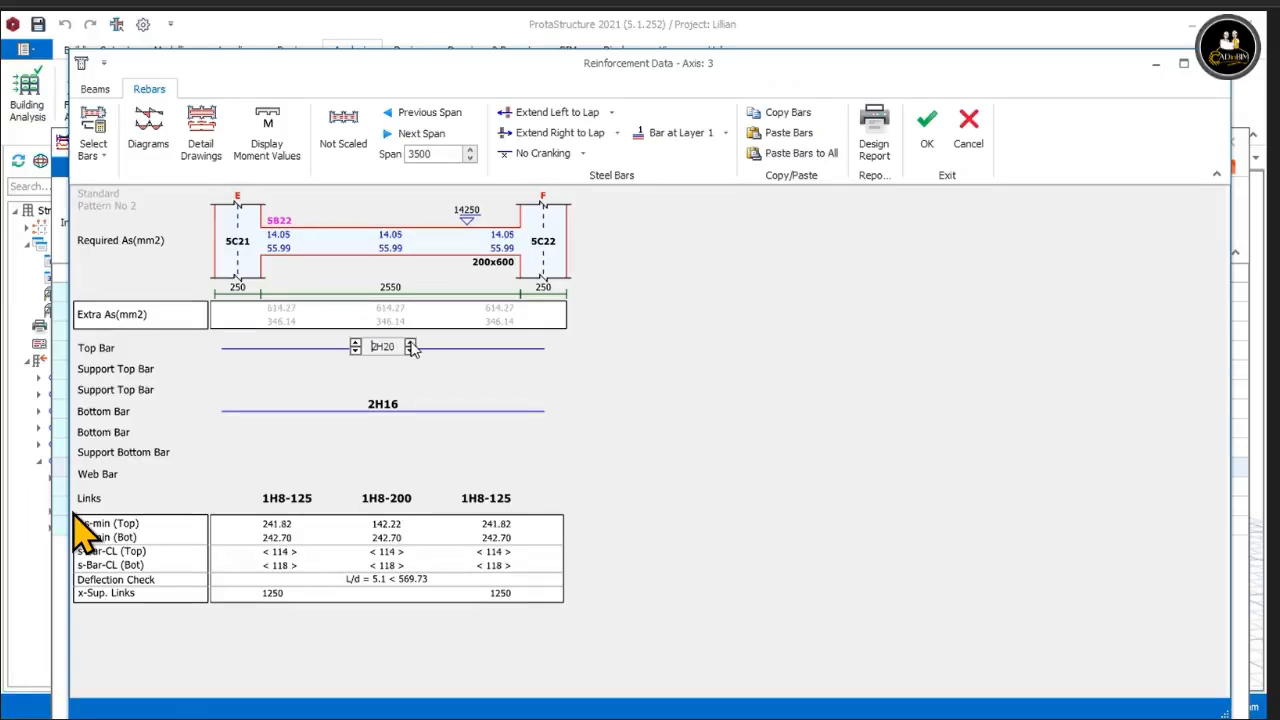
pyautogui.click(411, 350)
pyautogui.click(411, 350)
pyautogui.click(928, 132)
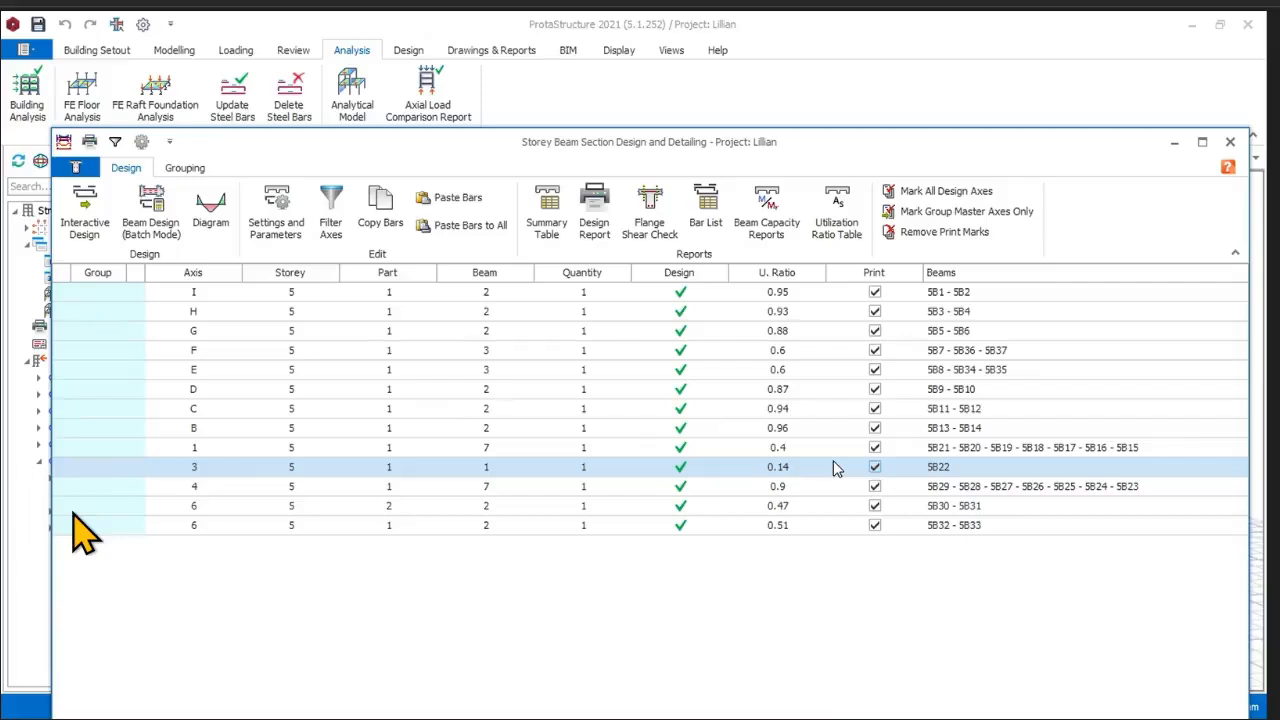
pyautogui.click(1230, 142)
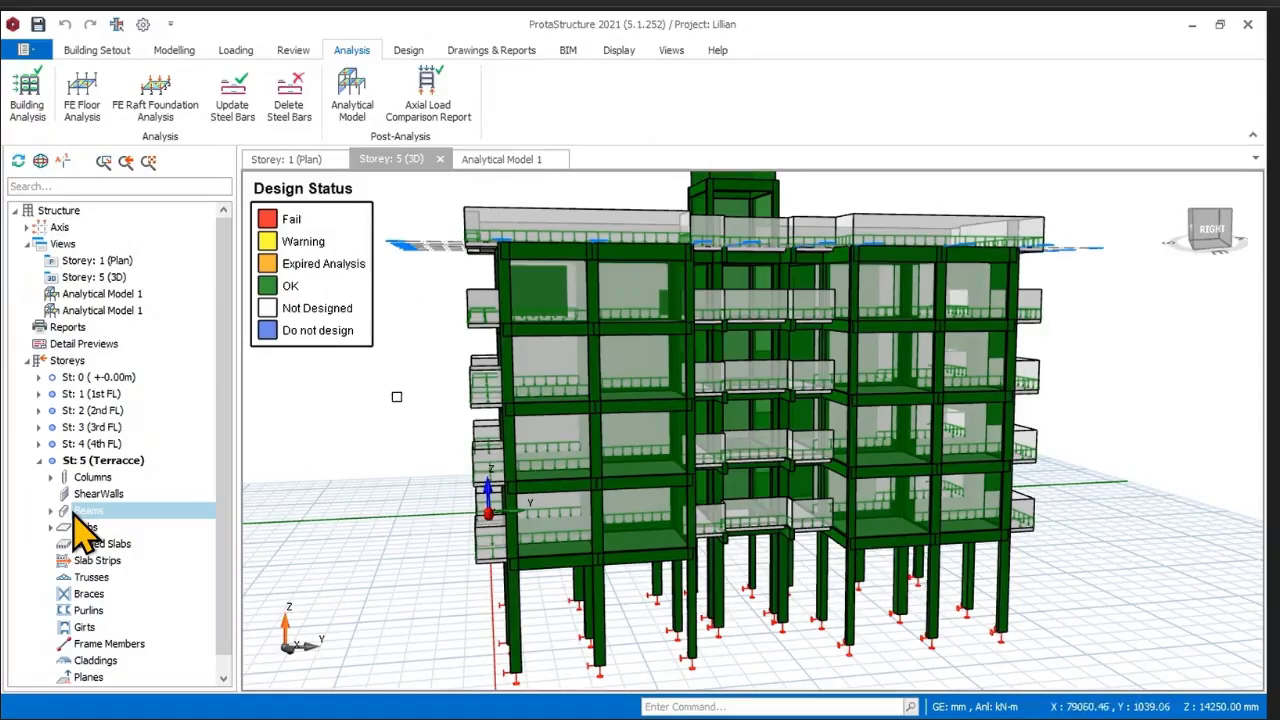
# Step: Display the Storey 0 plan with its full column layout and save the project
pyautogui.click(287, 163)
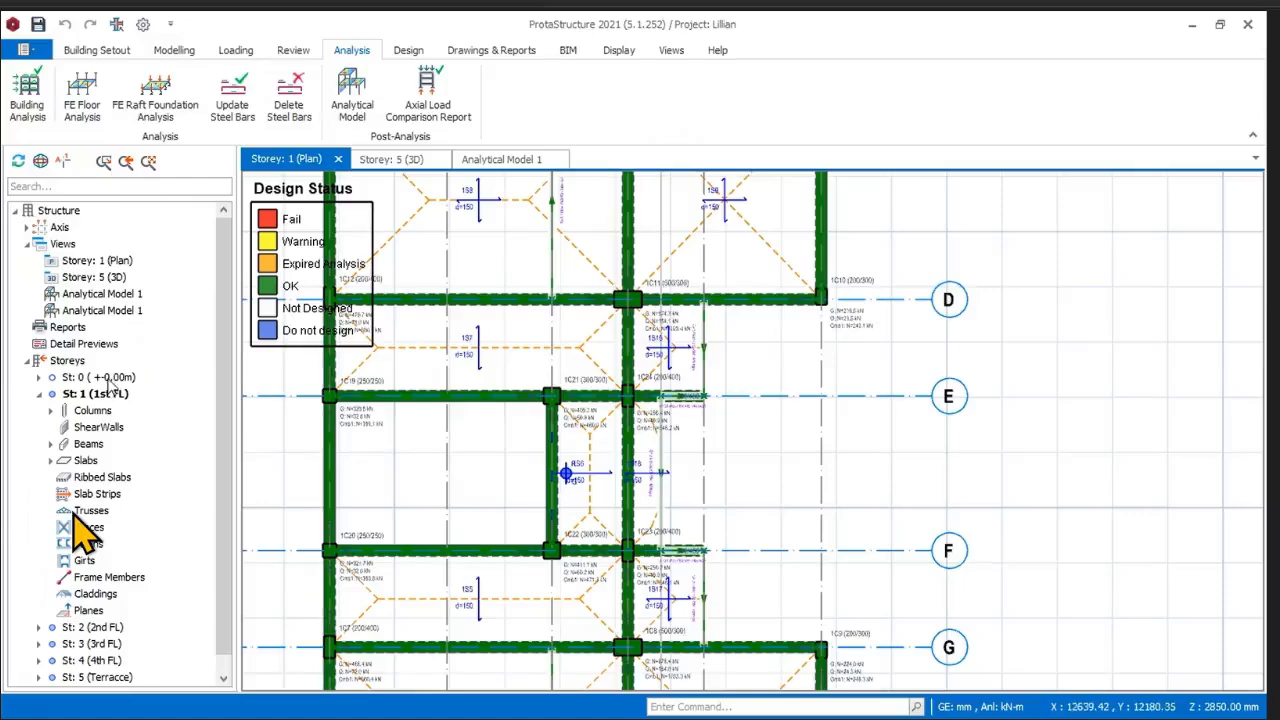
pyautogui.click(110, 379)
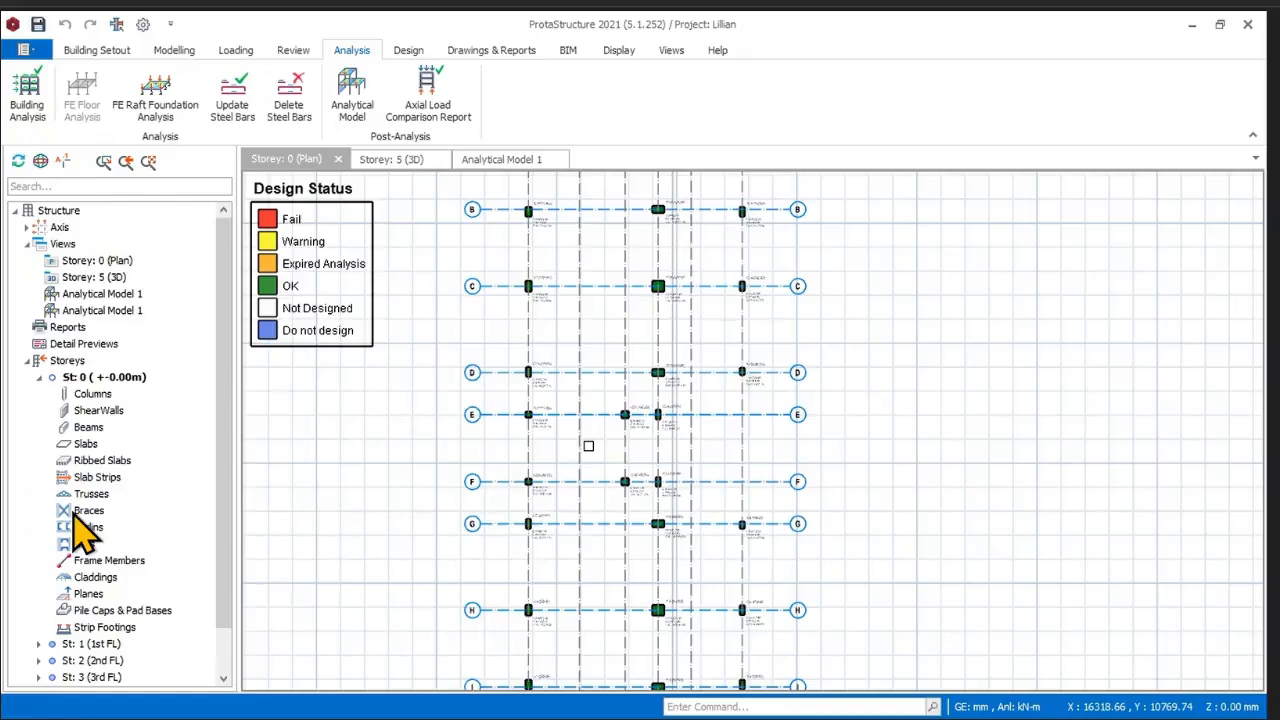
pyautogui.scroll(-1, 588, 446)
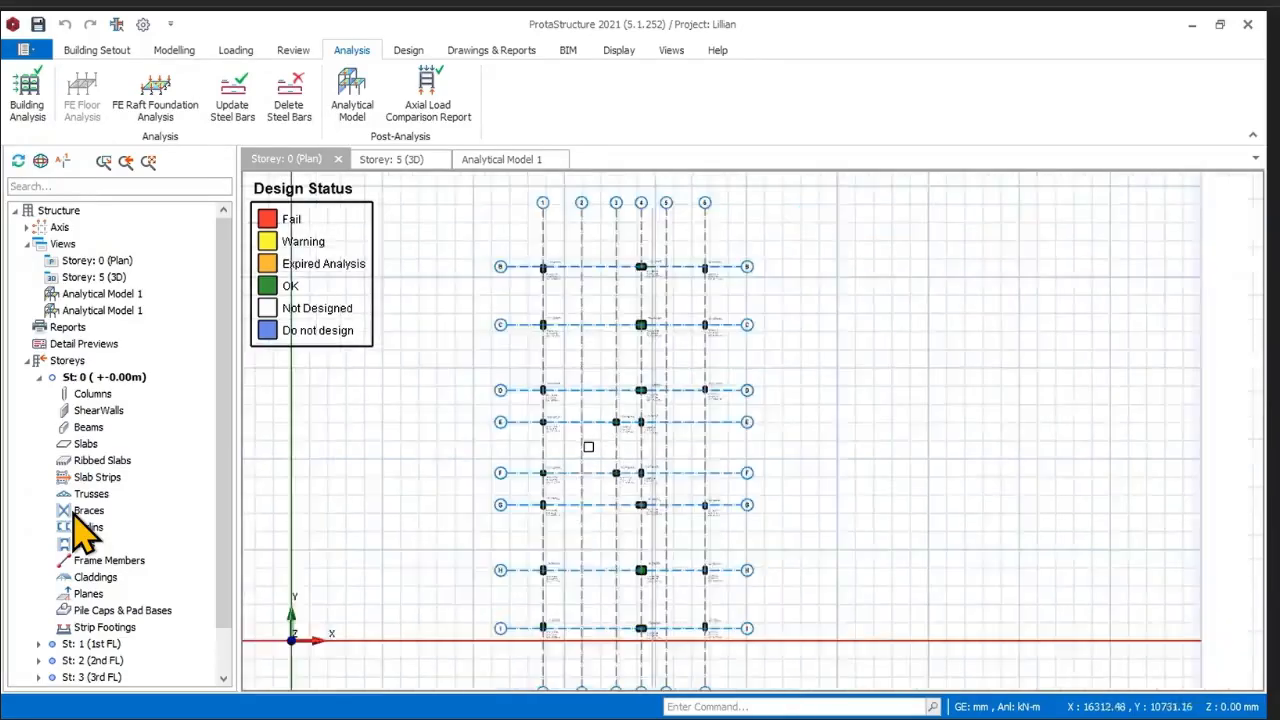
pyautogui.moveTo(457, 374); pyautogui.dragTo(457, 399, button='middle')
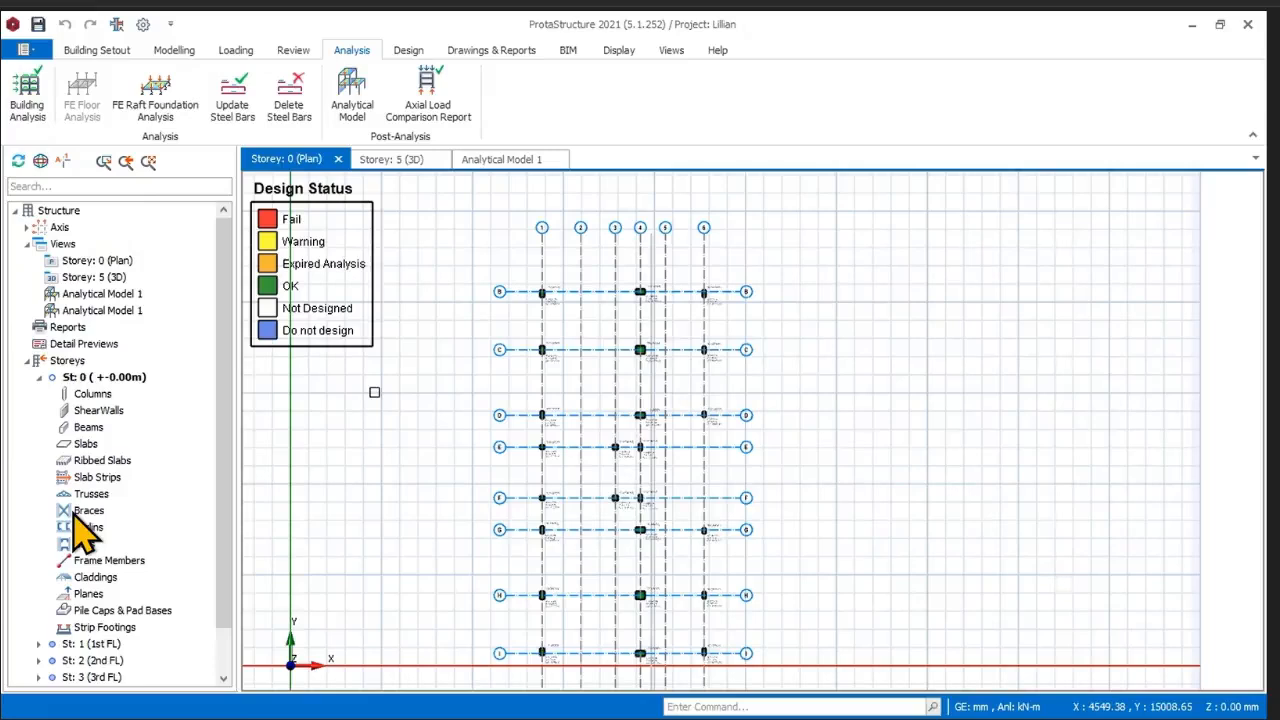
pyautogui.hotkey('ctrl', 's')
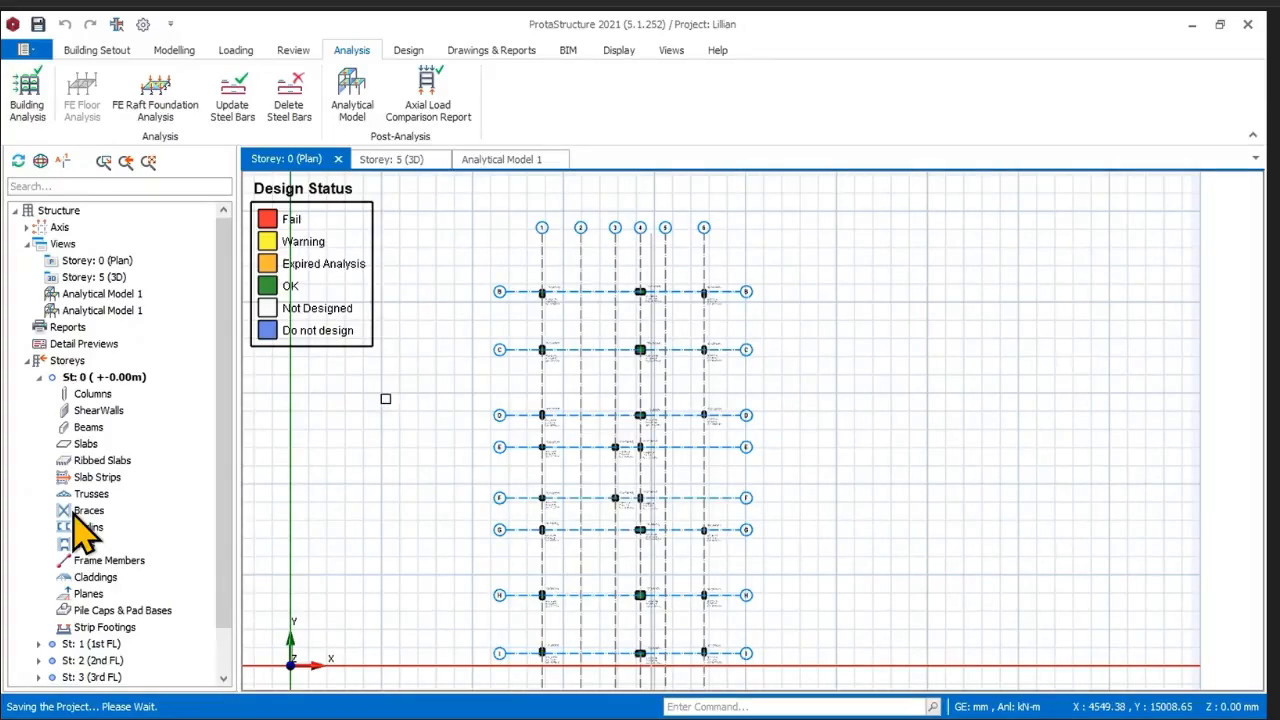
# Step: Collapse the Storey 0 member list and switch the plan view to Storey 1 (1st FL)
pyautogui.click(40, 378)
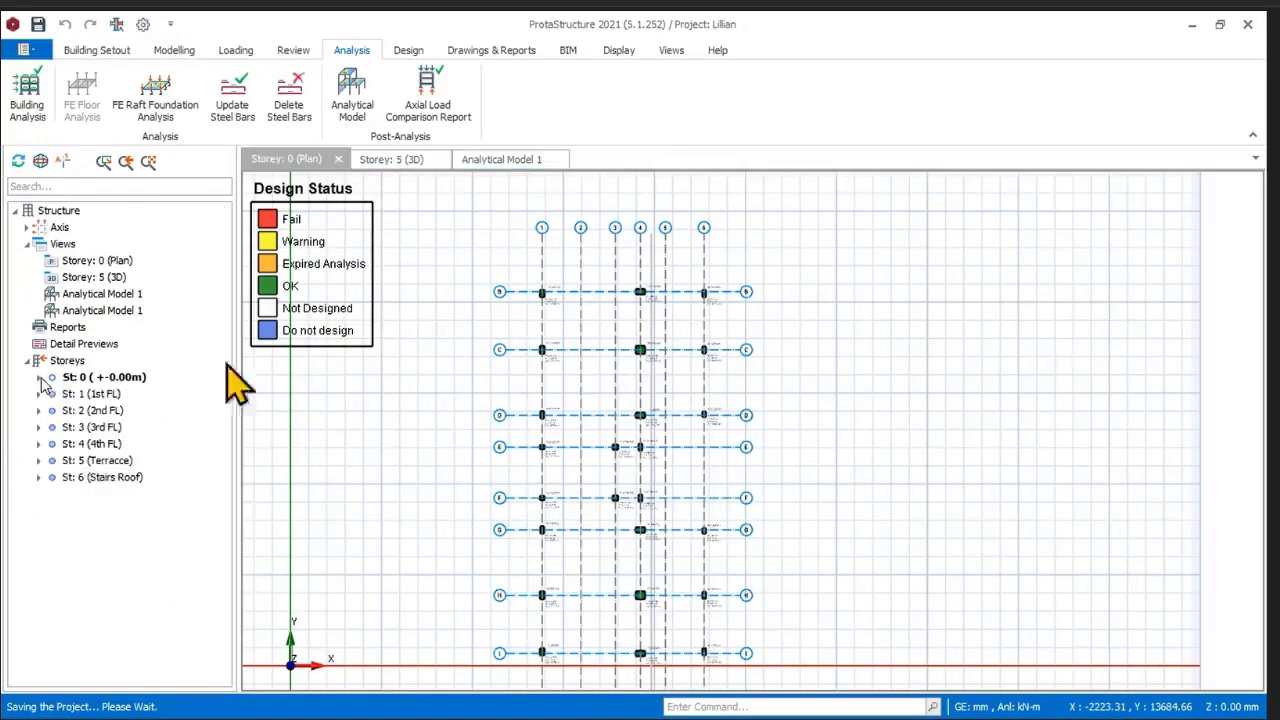
pyautogui.doubleClick(88, 396)
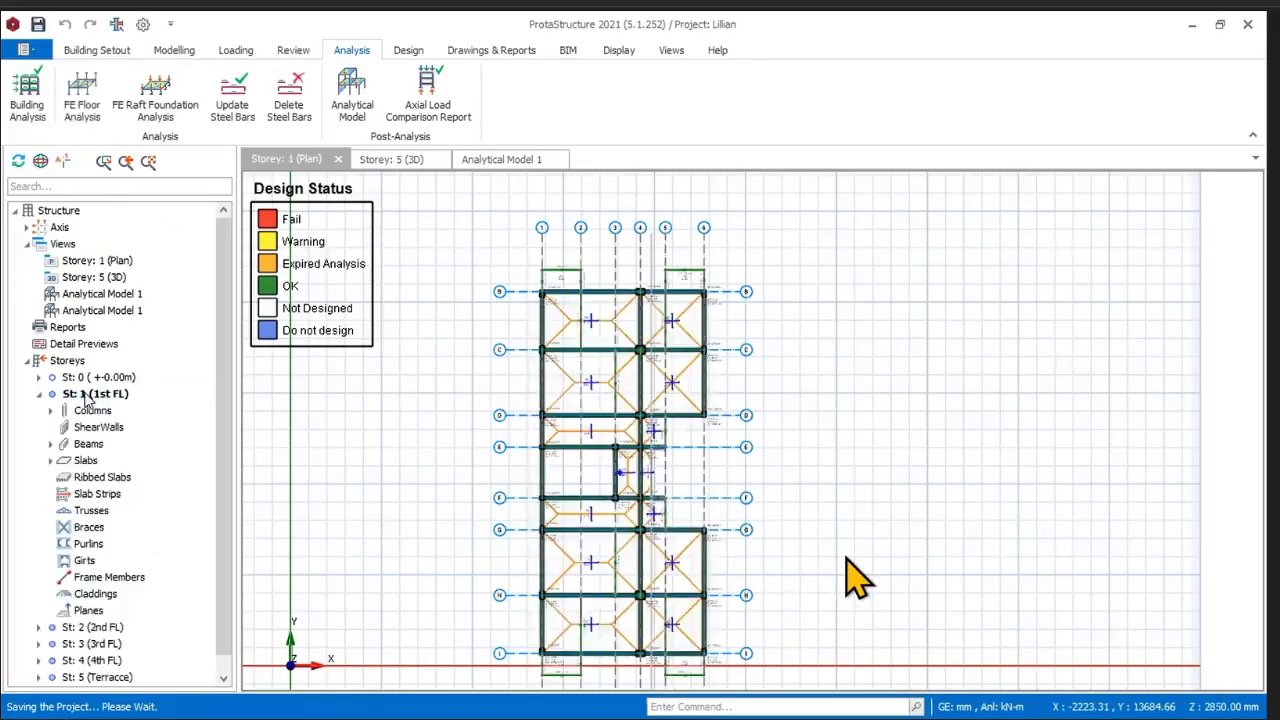